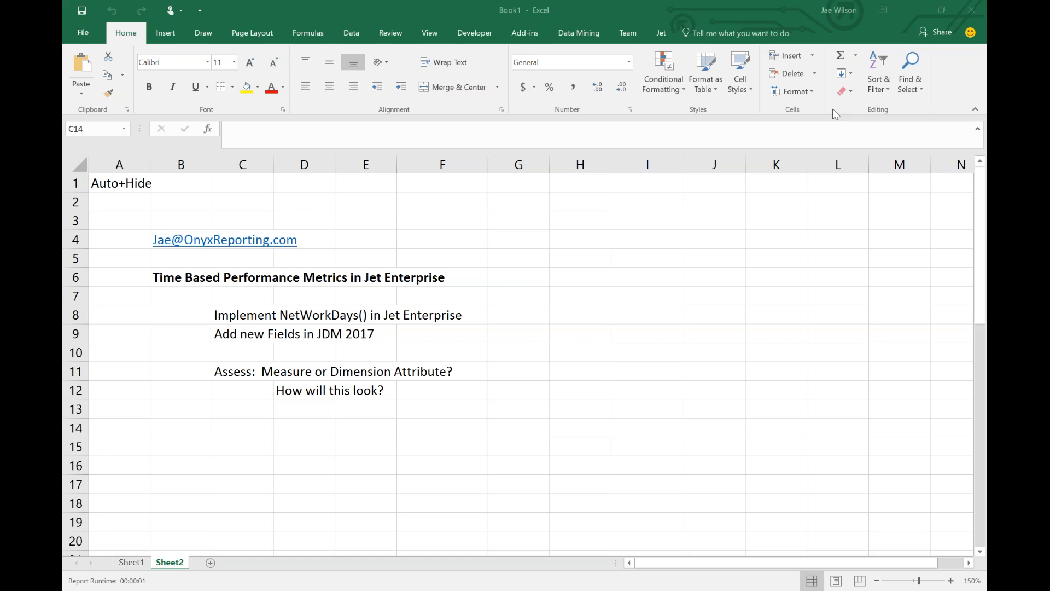
Step: Run the Jet report on Sheet1 for CRONUS International Ltd. with customer posting group and document date set to *
left_click(194, 318)
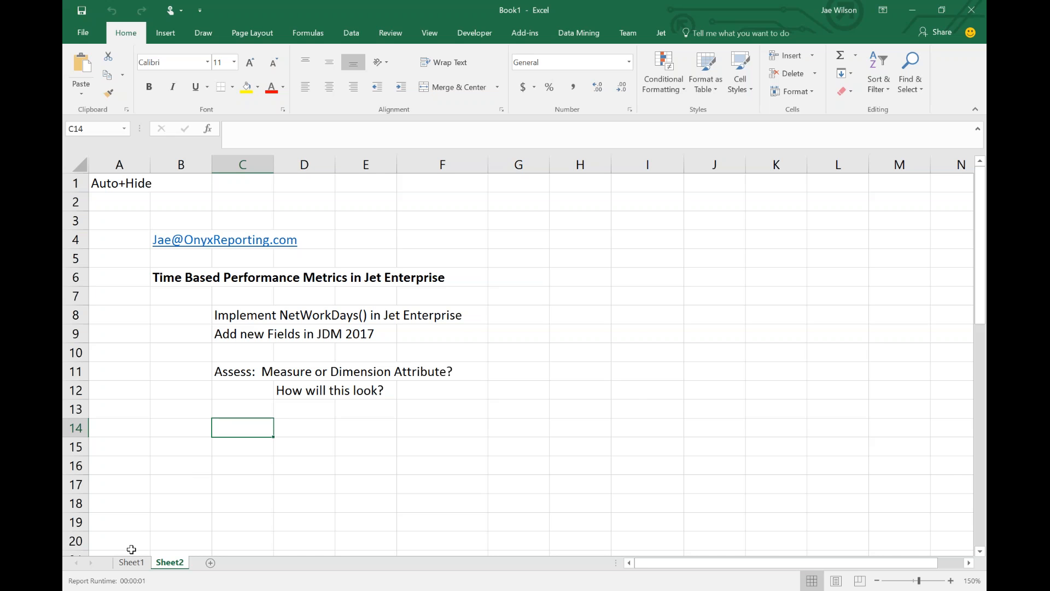
left_click(134, 563)
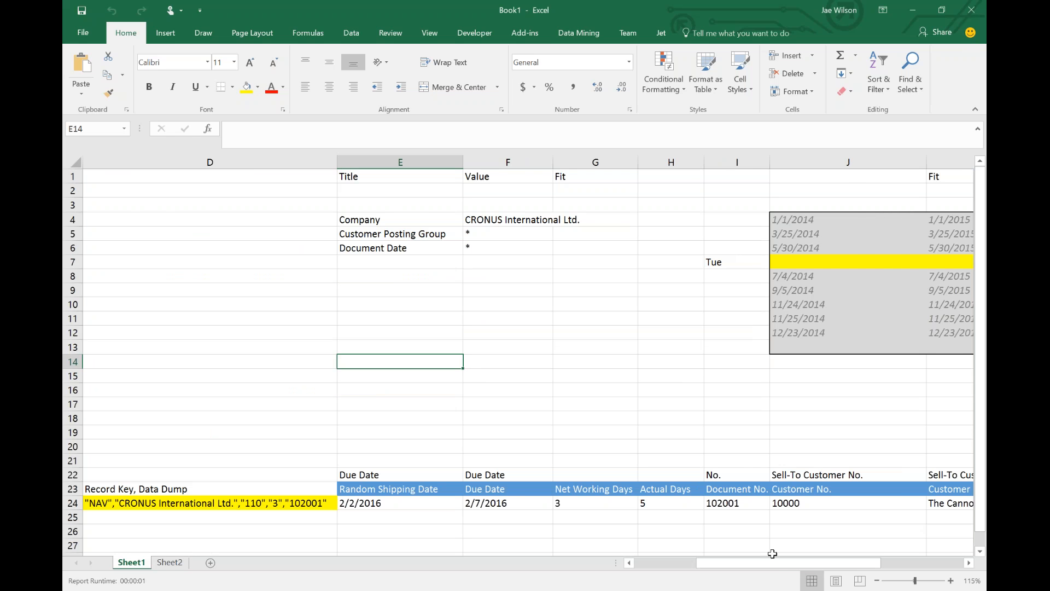
left_click_drag(776, 567, 817, 567)
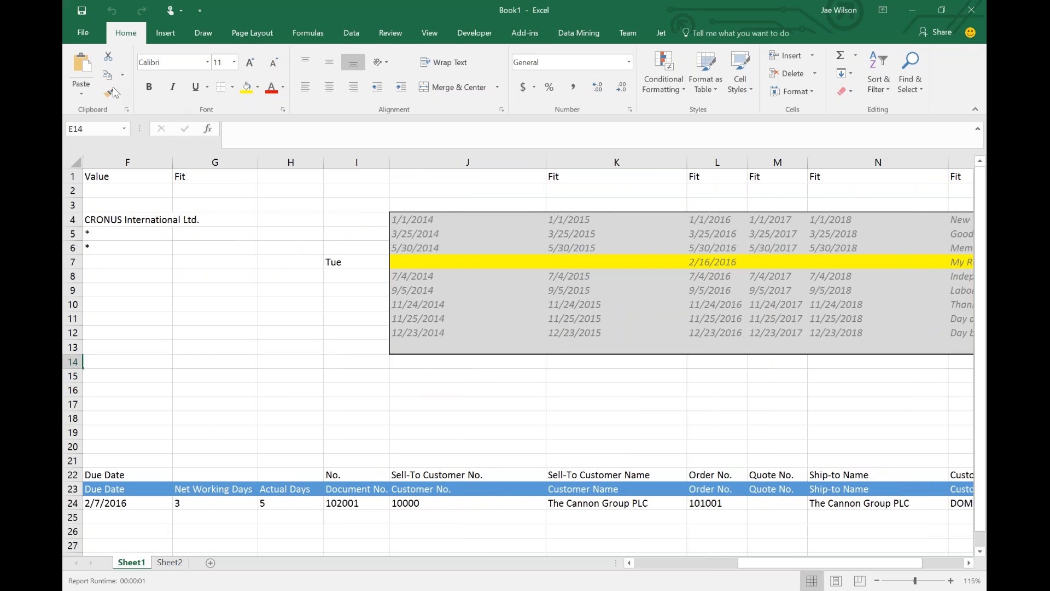
left_click(661, 33)
left_click(113, 71)
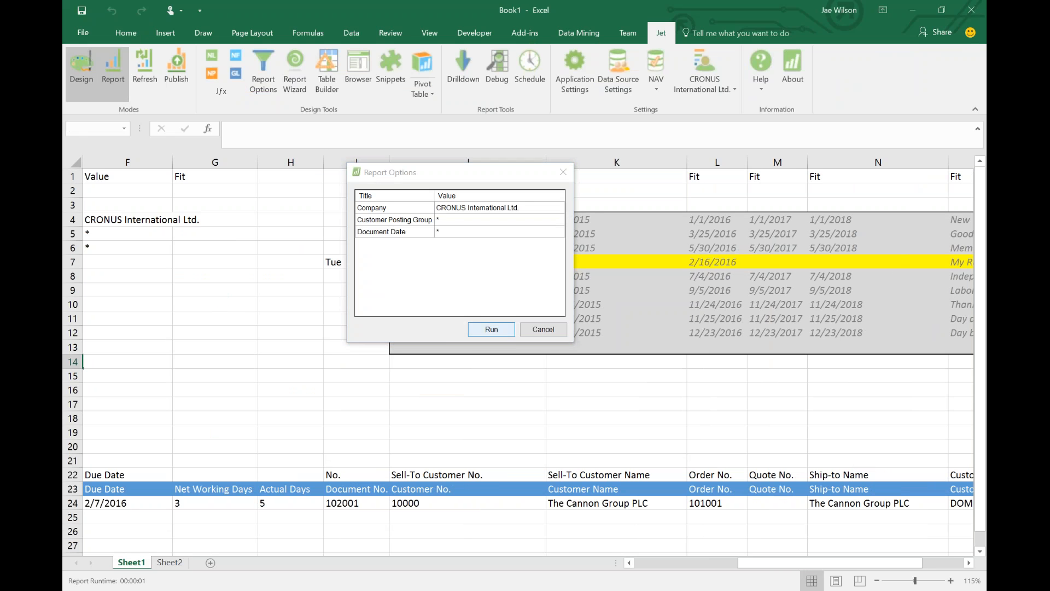
left_click(490, 329)
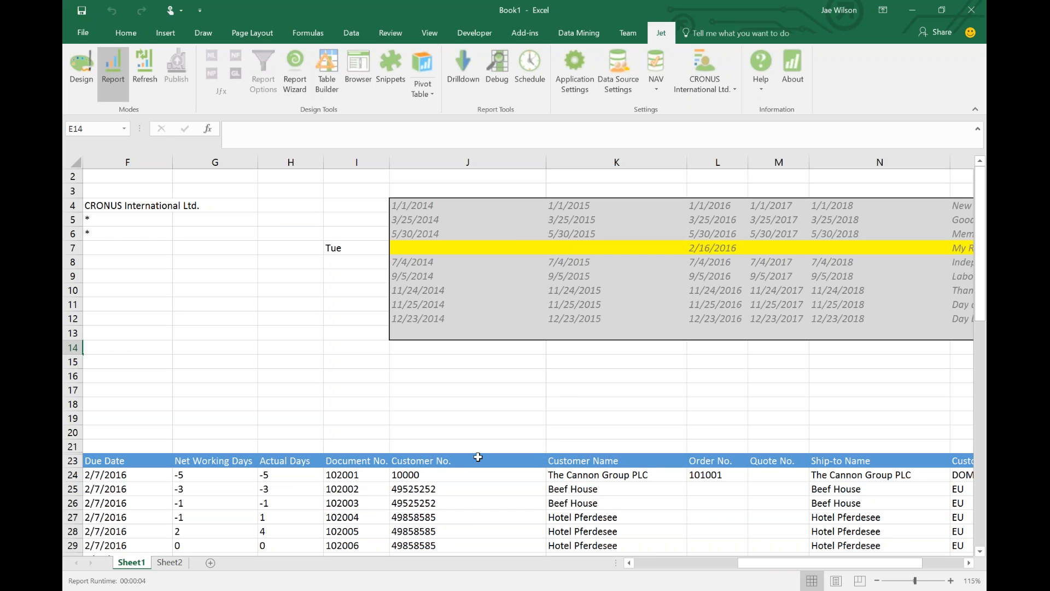
Step: Examine the report's customer number, order number, ship-to name and customer group columns
left_click_drag(781, 567, 761, 567)
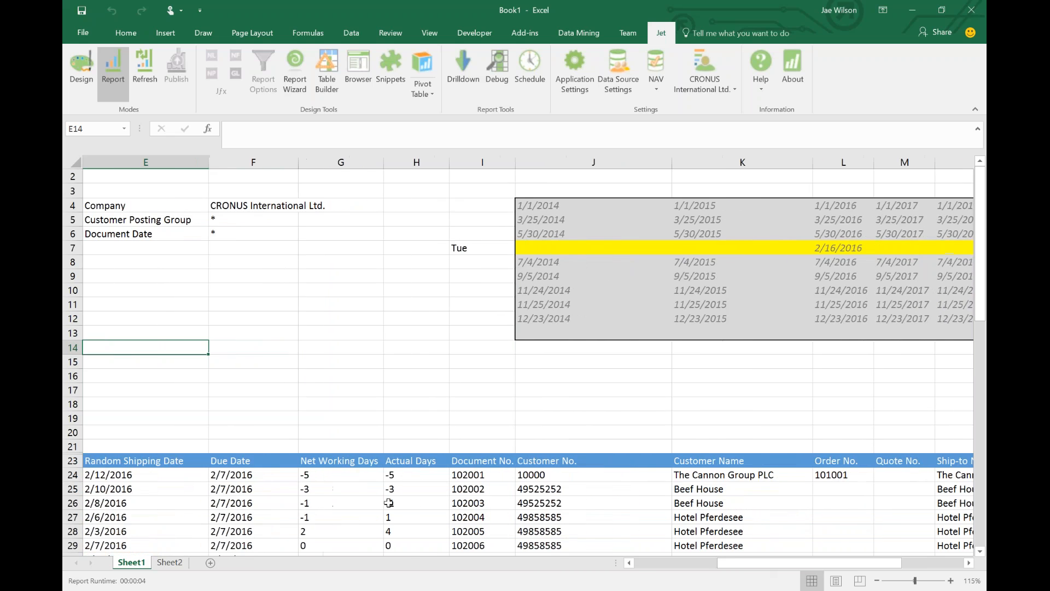
scroll(387, 435, "down", 4)
left_click_drag(482, 346, 482, 426)
left_click_drag(552, 331, 562, 442)
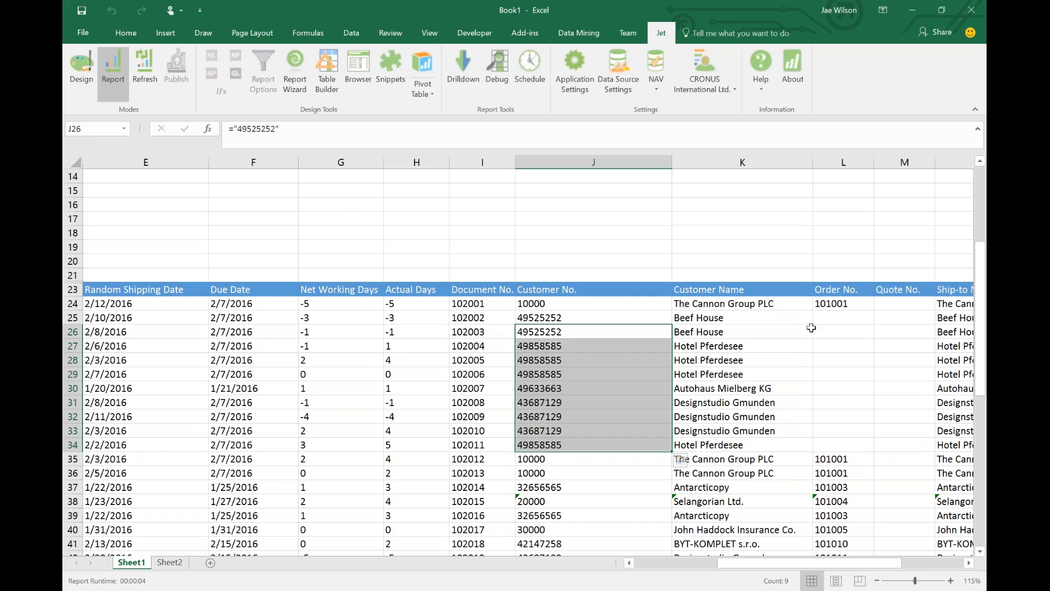
left_click_drag(843, 331, 825, 429)
left_click_drag(954, 346, 957, 404)
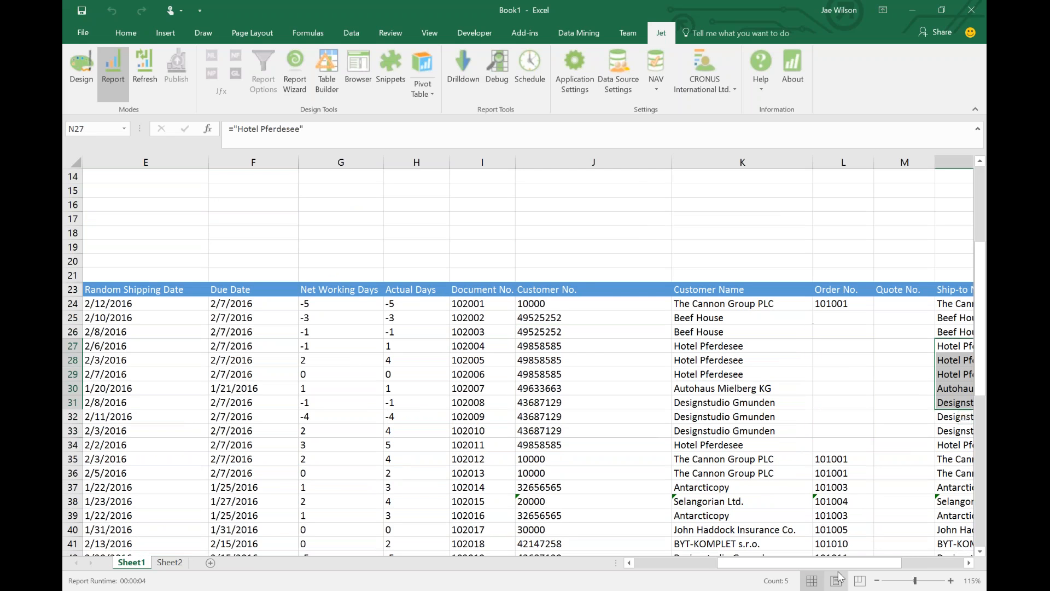
left_click_drag(845, 565, 924, 562)
left_click_drag(859, 372, 832, 459)
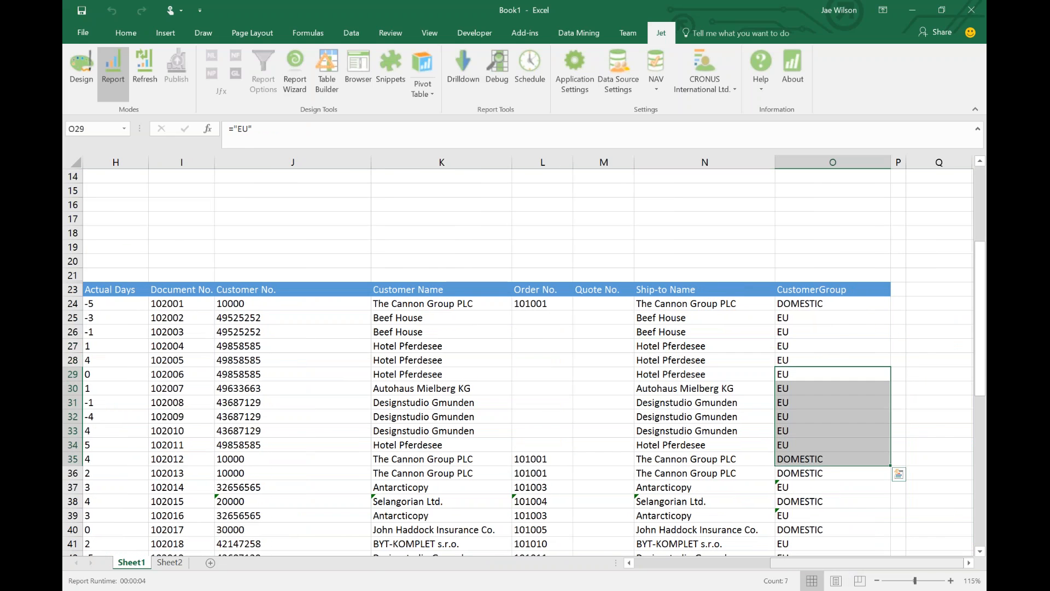
Step: Compare the random shipping dates and due dates with the net working days and actual days, particularly in rows 33 and 34
scroll(177, 387, "left", 5)
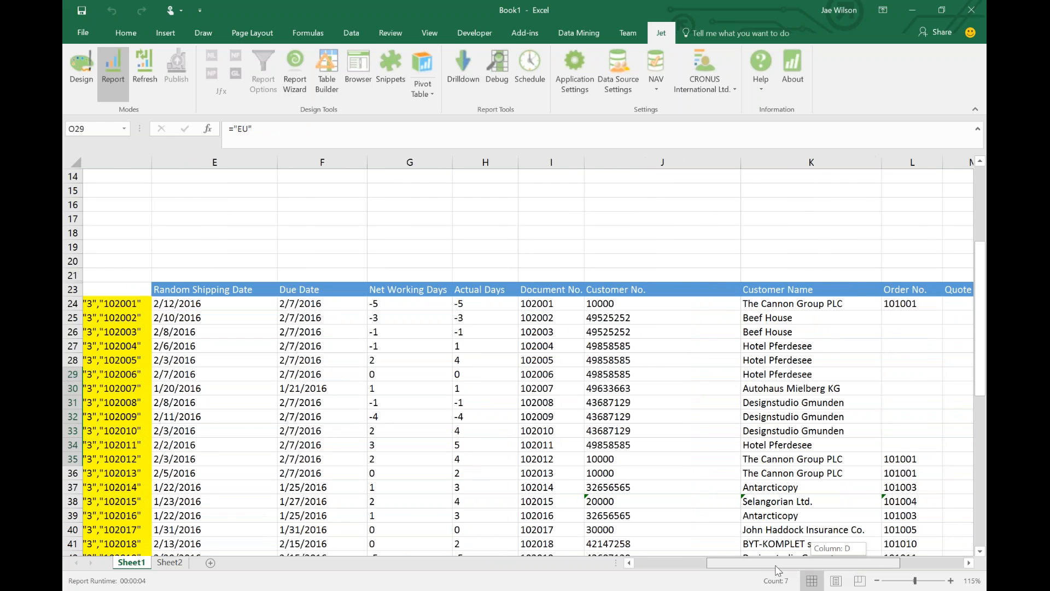
left_click_drag(175, 374, 234, 455)
scroll(235, 465, "up", 3)
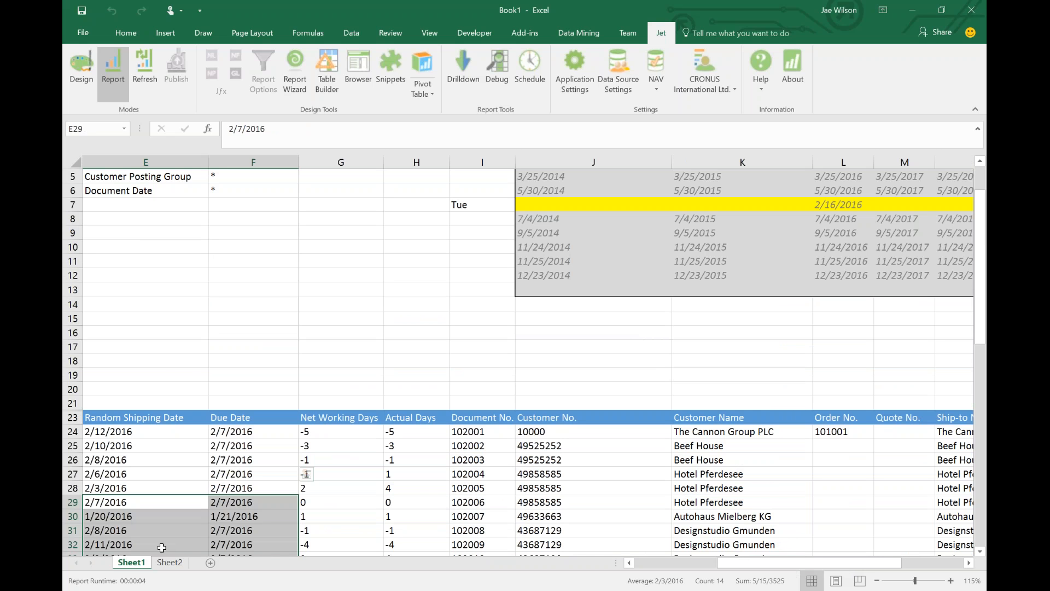
left_click_drag(249, 452, 250, 488)
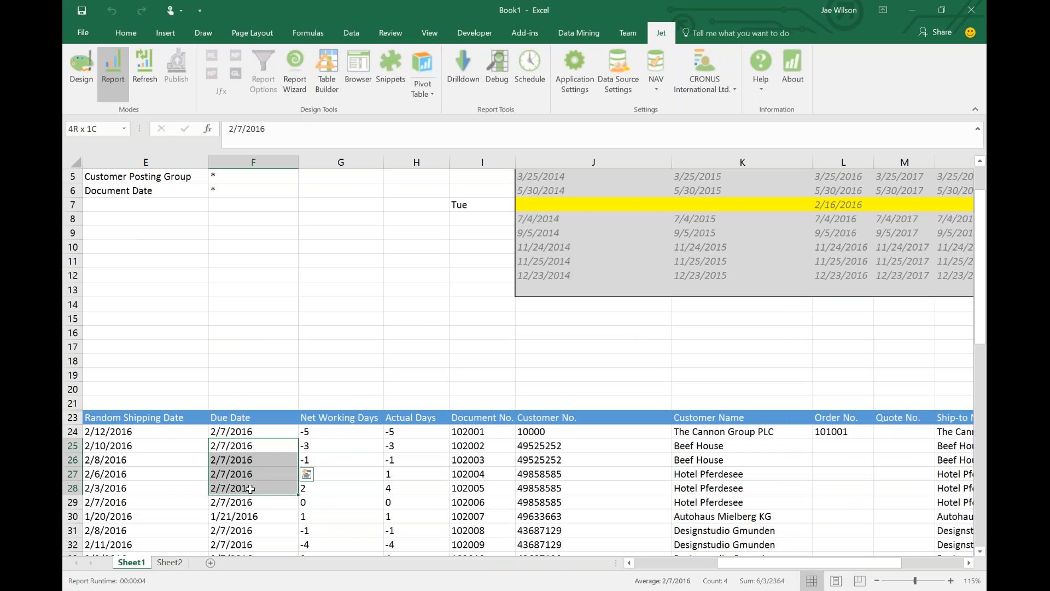
left_click_drag(123, 445, 153, 532)
left_click_drag(405, 445, 403, 501)
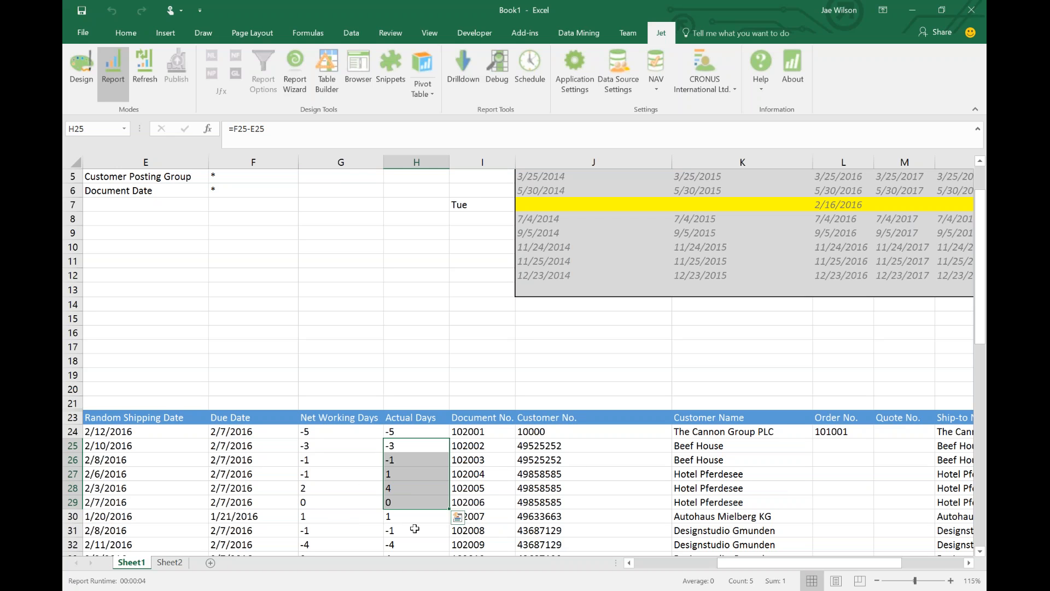
scroll(415, 528, "down", 1)
left_click_drag(413, 517, 169, 527)
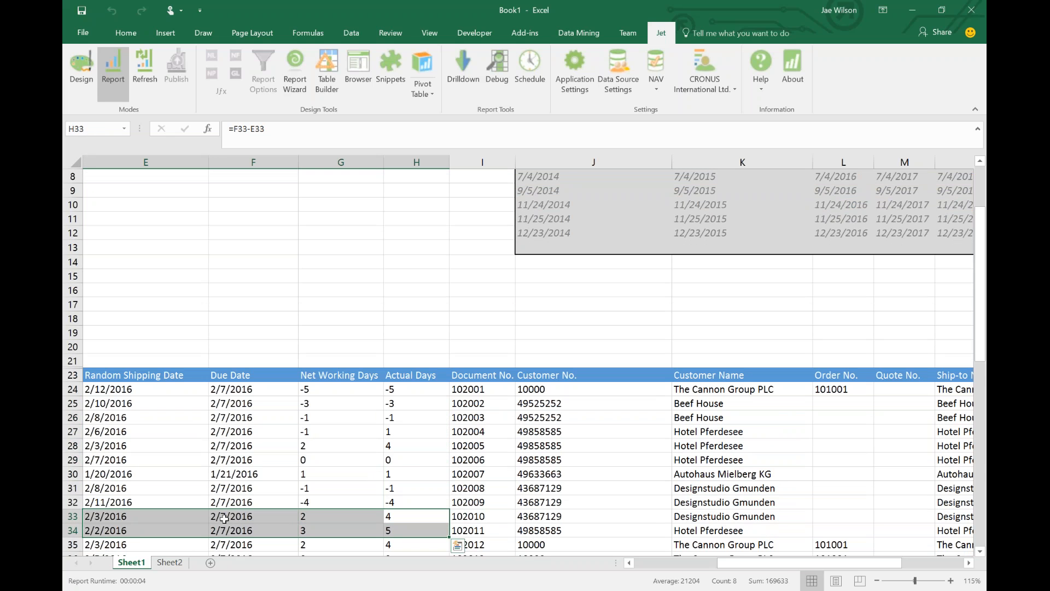
scroll(407, 482, "down", 1)
left_click_drag(410, 471, 175, 473)
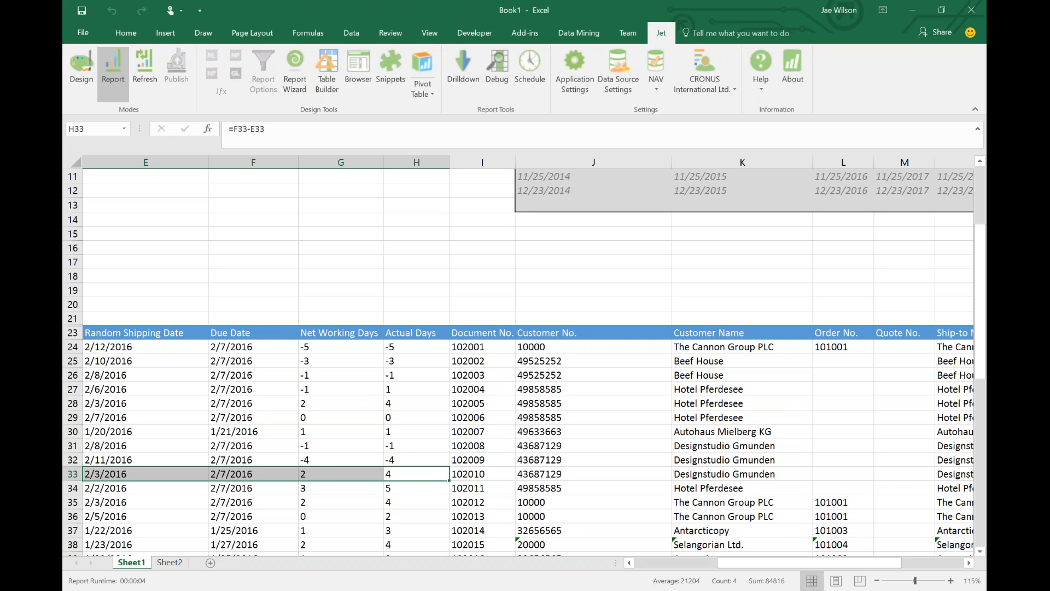
Step: Inspect the NETWORKDAYS part of the Net Working Days formula in row 33 and the holiday date table it references
left_click(324, 472)
double_click(358, 130)
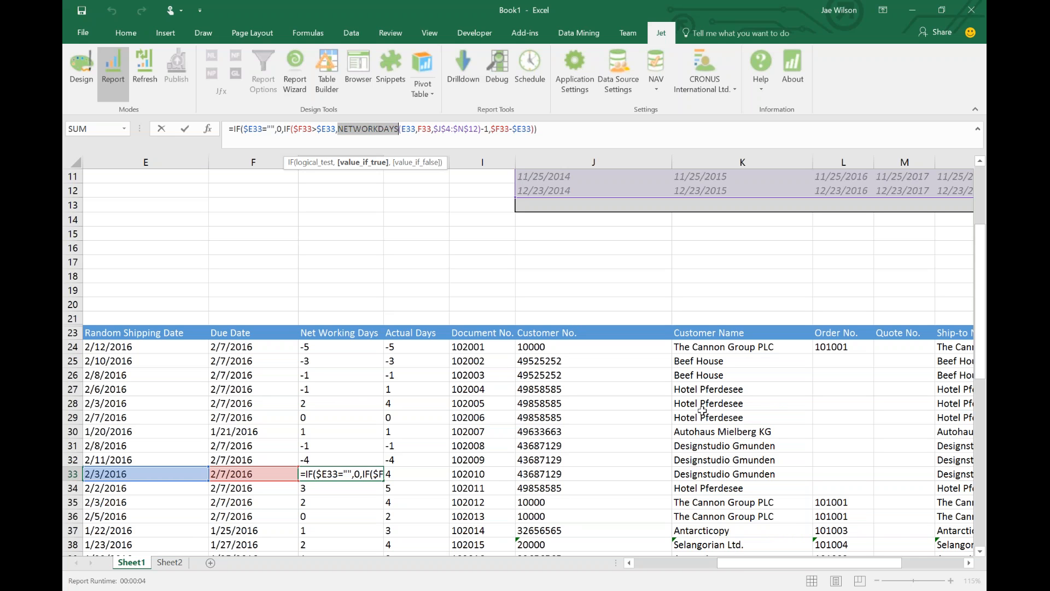
left_click_drag(740, 566, 761, 566)
left_click(779, 206)
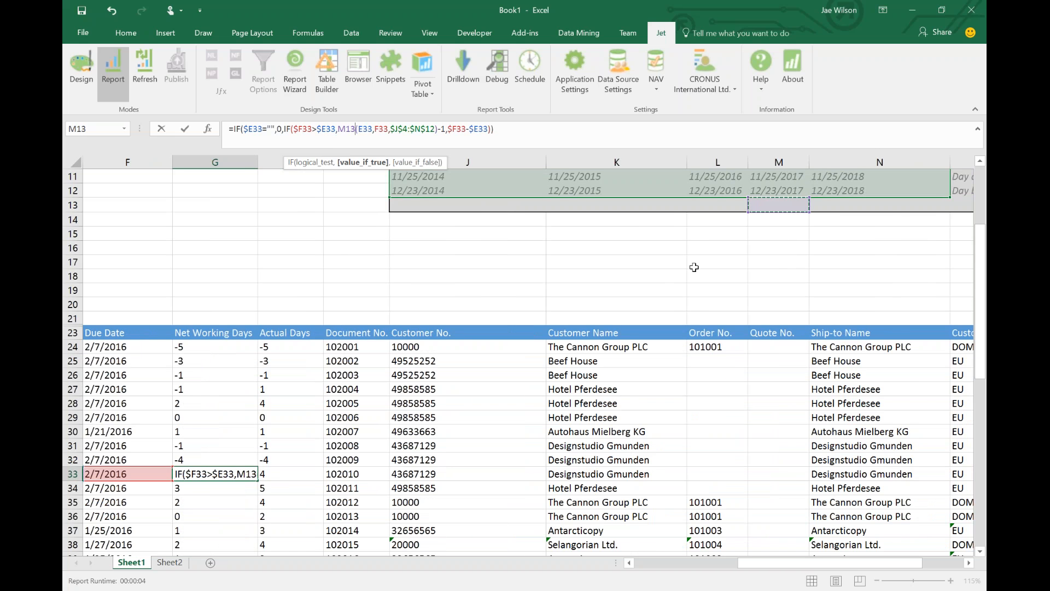
key("Escape")
scroll(685, 279, "up", 3)
left_click_drag(416, 220, 777, 276)
scroll(252, 398, "down", 2)
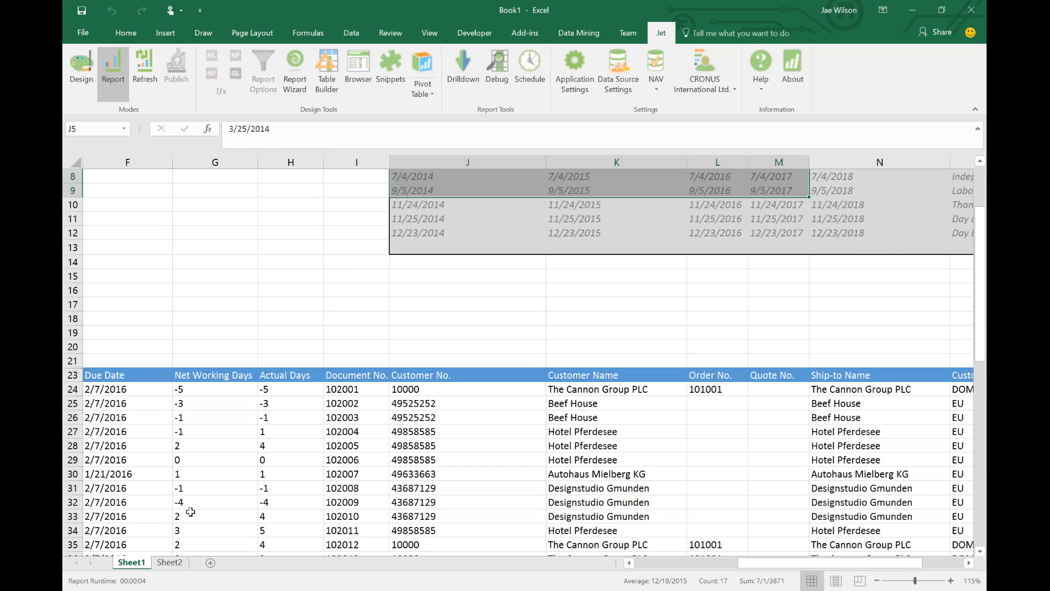
Step: Fill the net working days and actual days cells G34:H35 with yellow, and select the shipping and due dates of those rows
left_click_drag(197, 530, 278, 544)
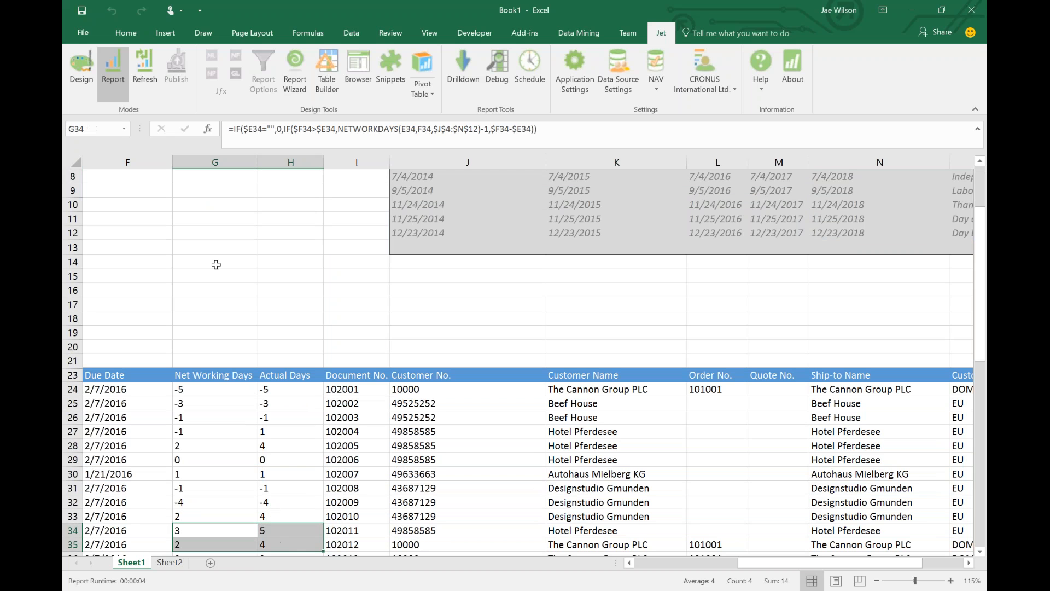
left_click(126, 33)
left_click(246, 86)
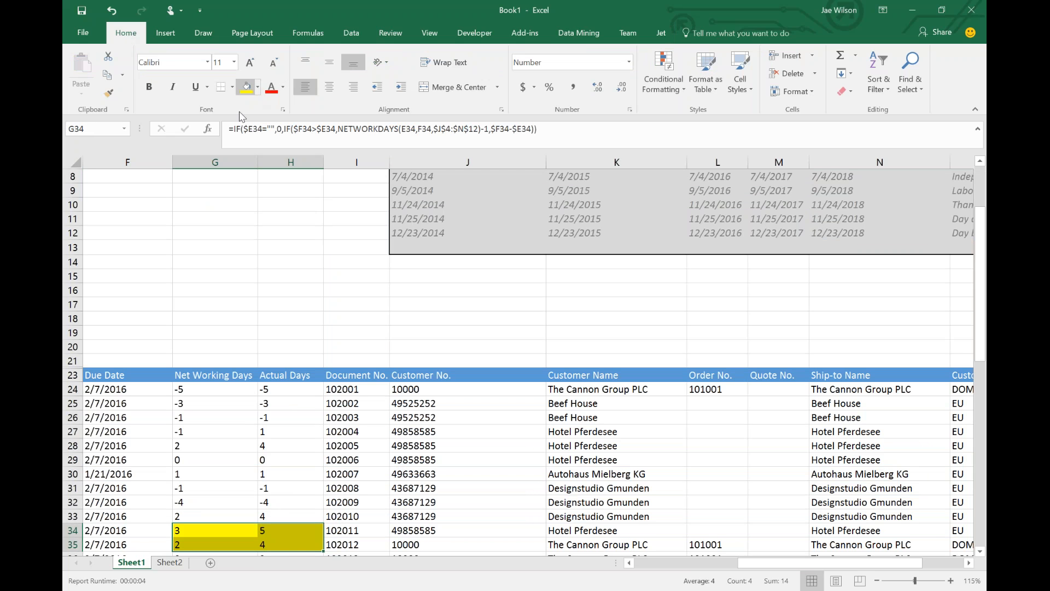
left_click_drag(136, 532, 93, 544)
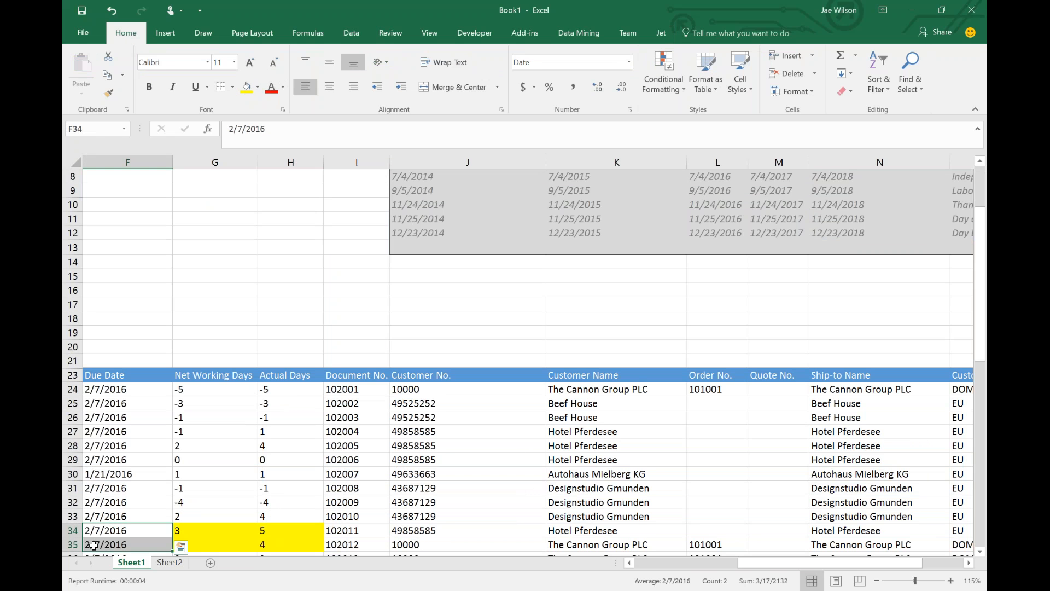
key("shift+Left")
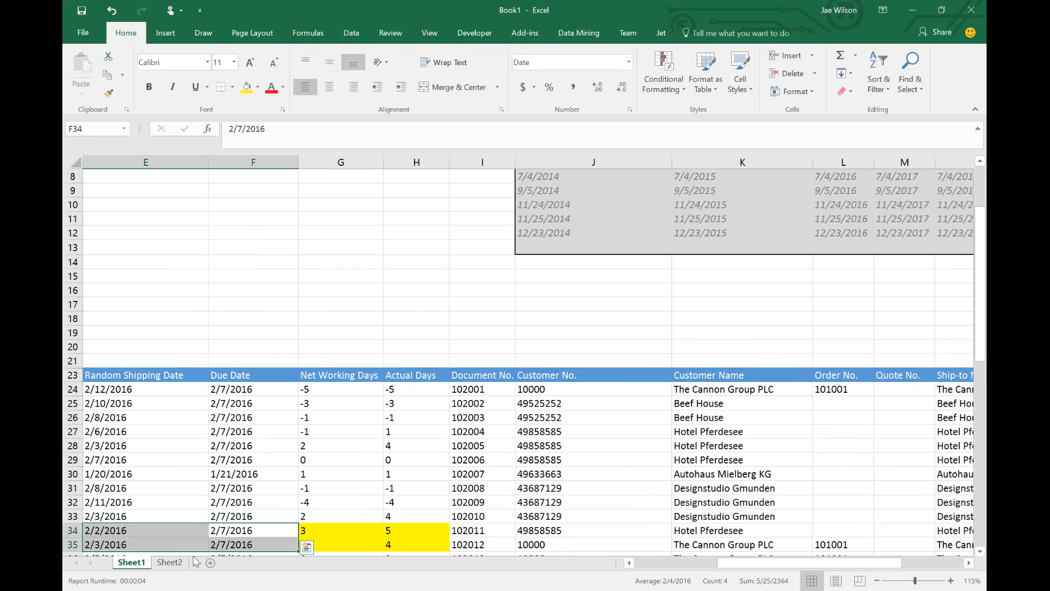
Step: Set the 2016 date of My Random Holiday in cell L7 to 2/4/2016
scroll(584, 362, "up", 2)
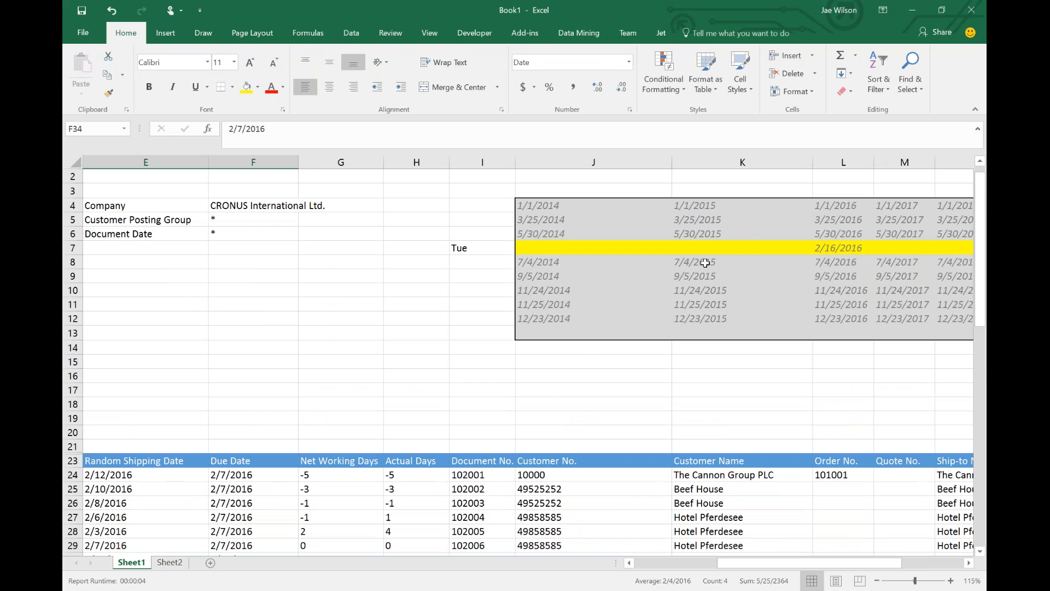
left_click(806, 248)
key("Right")
key("Right")
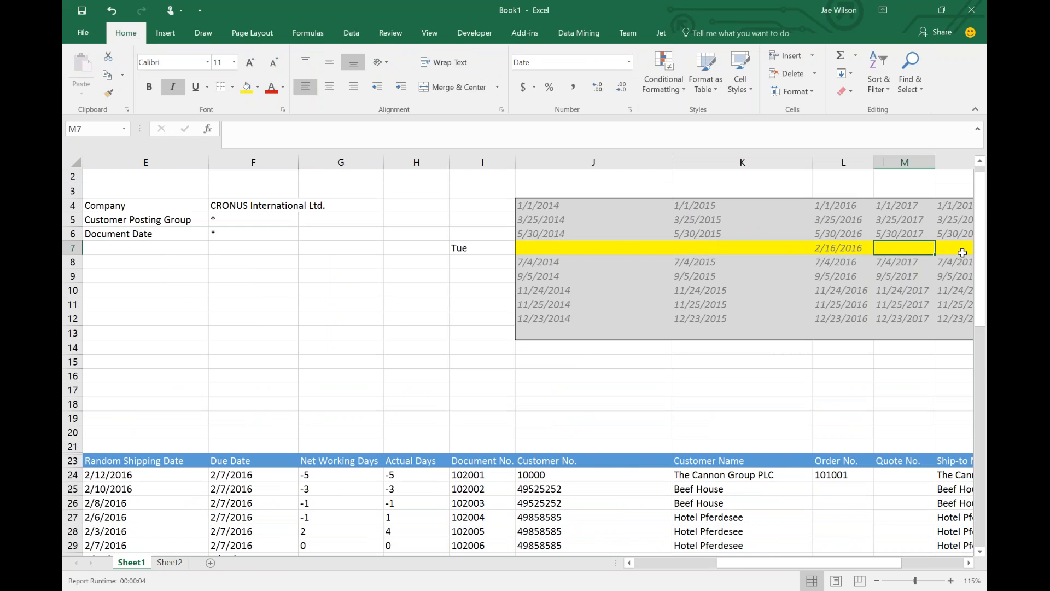
key("Right")
key("Right")
key("shift+Left")
key("shift+Left")
key("shift+Left")
key("shift+Left")
key("shift+Left")
key("shift+Left")
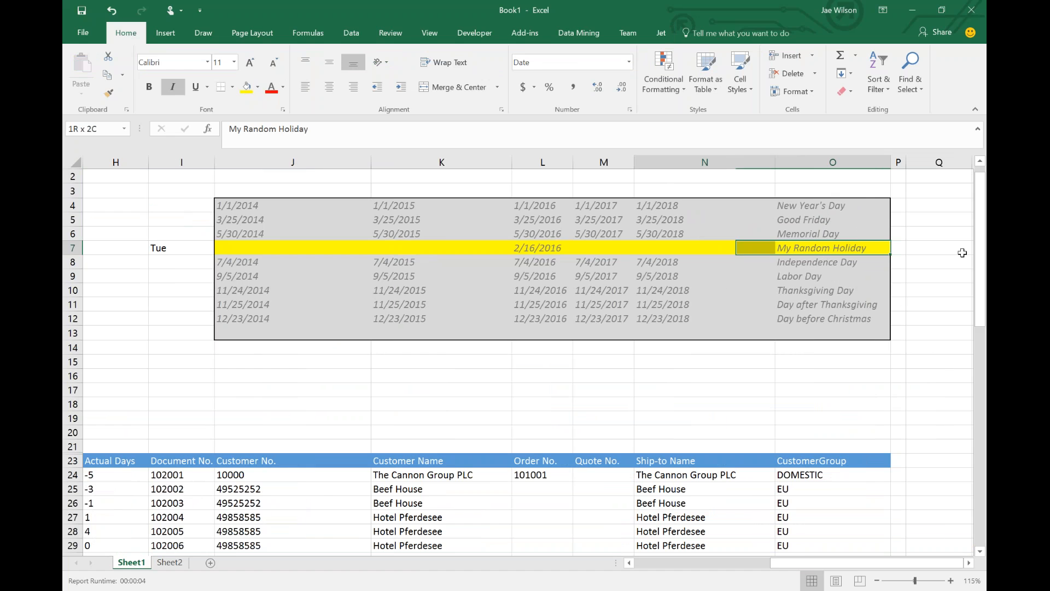
key("Right")
key("Right")
key("Left")
key("Left")
key("Left")
key("Left")
key("Left")
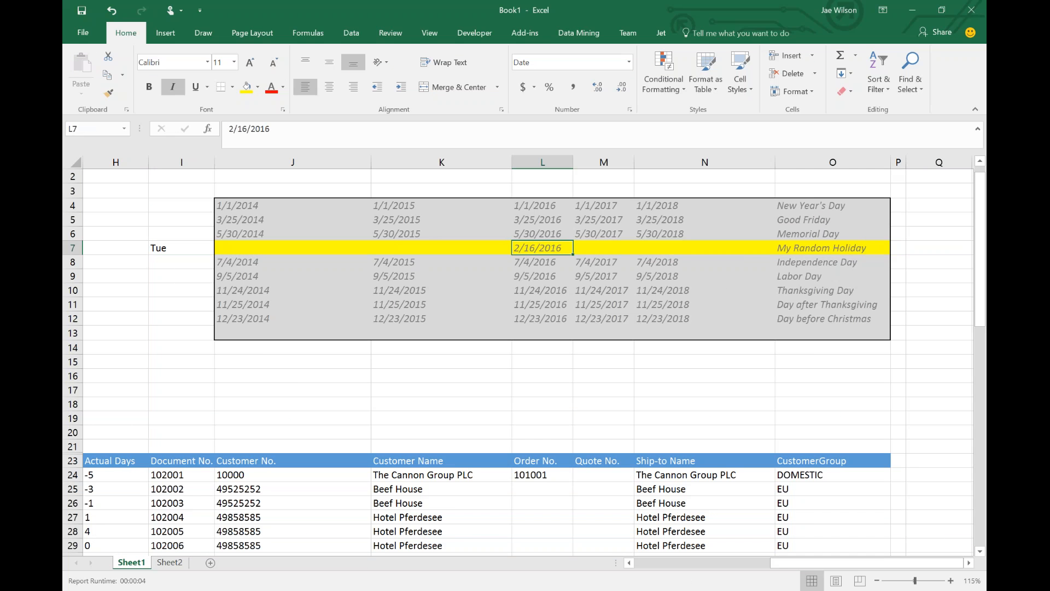
type("2")
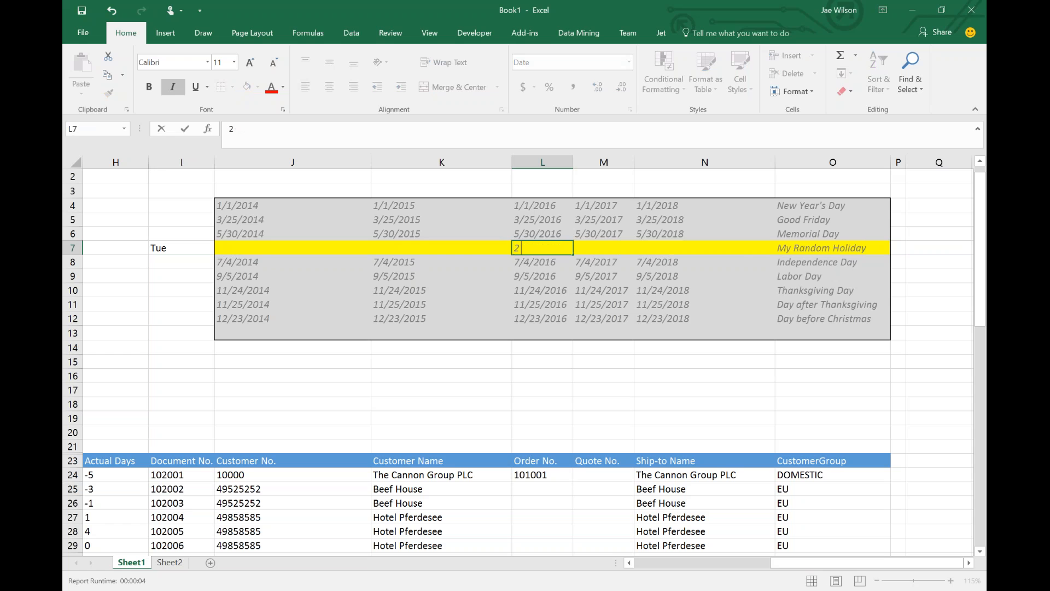
type("/4/2016")
key("Return")
Step: Check the holiday's weekday formula and compare the recalculated net working days with the actual days and dates in rows 24 to 35
left_click(184, 248)
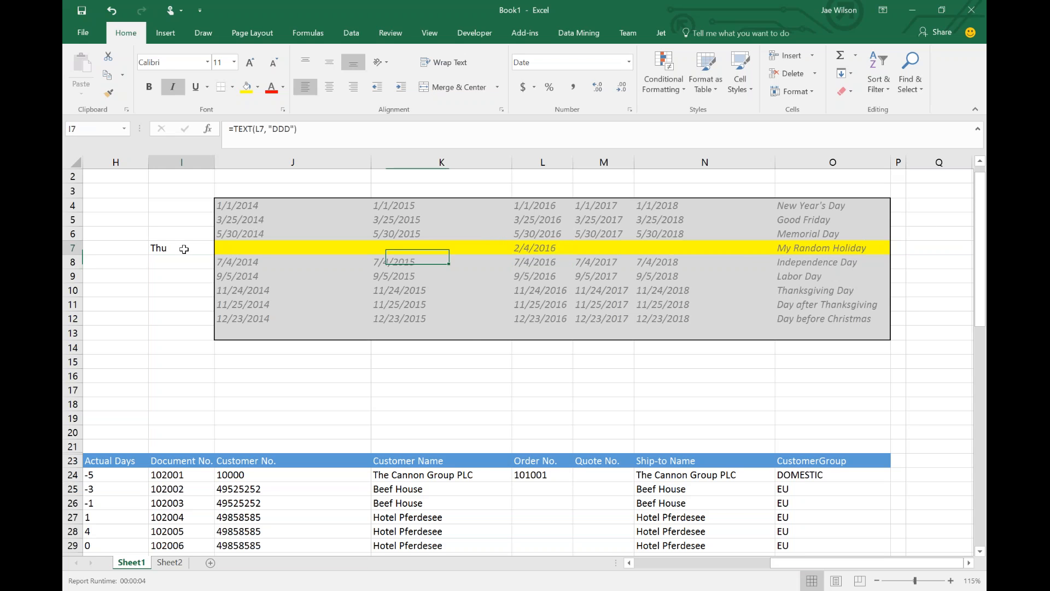
scroll(445, 347, "down", 2)
left_click(131, 543)
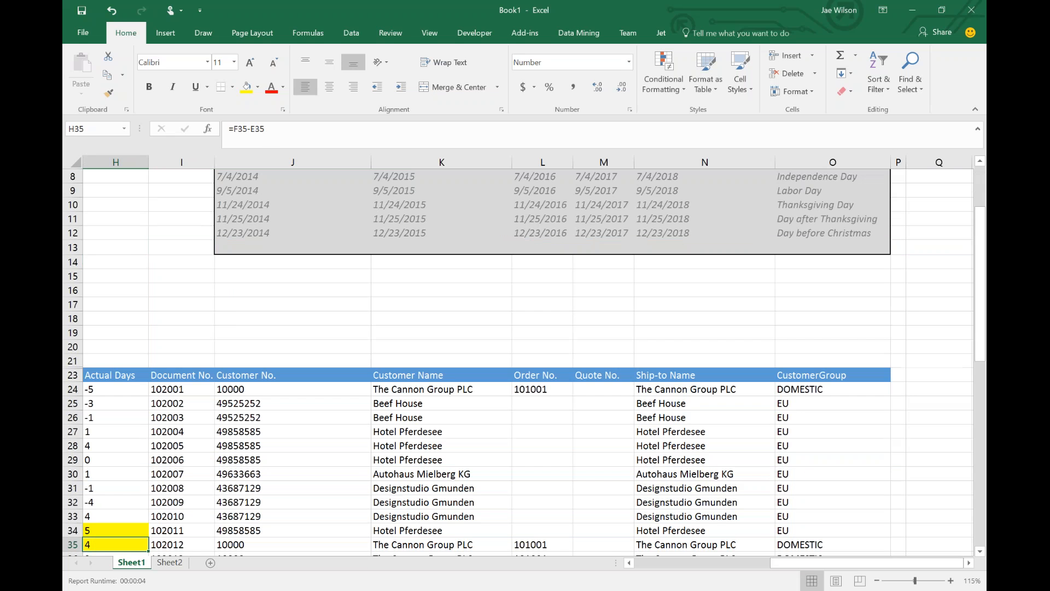
key("Left")
key("Left")
key("Left")
key("Right")
key("Right")
key("Right")
key("Up")
key("shift+Down")
key("shift+Left")
key("shift+Left")
key("shift+Left")
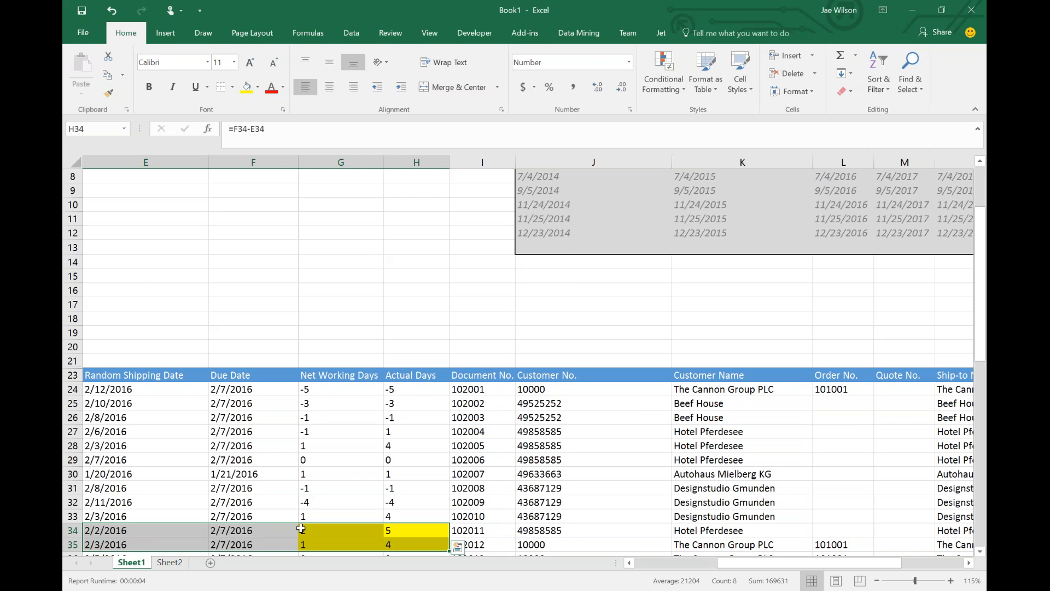
left_click_drag(304, 534, 309, 543)
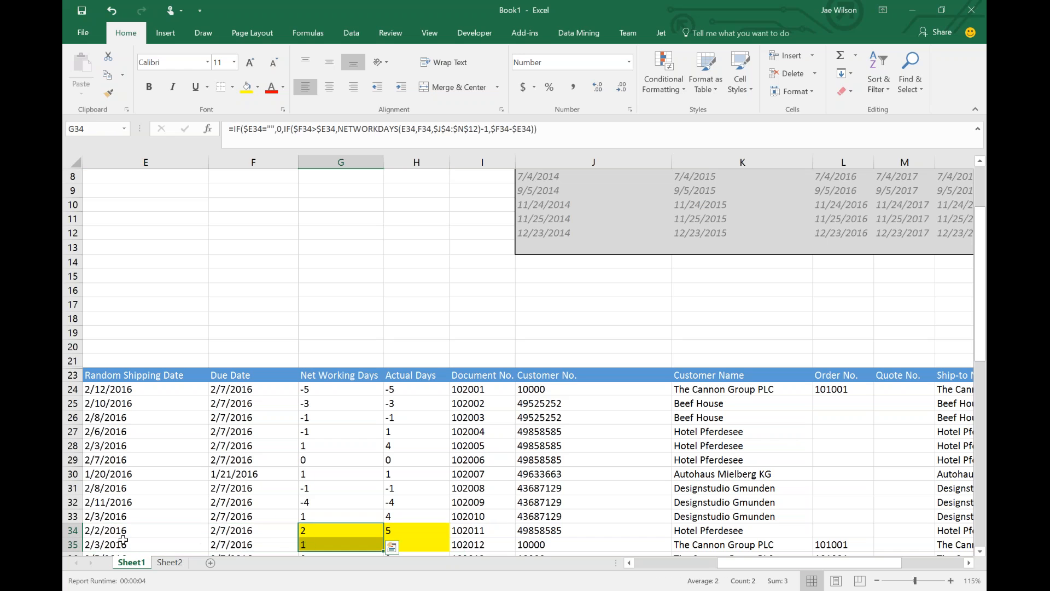
left_click_drag(125, 532, 214, 539)
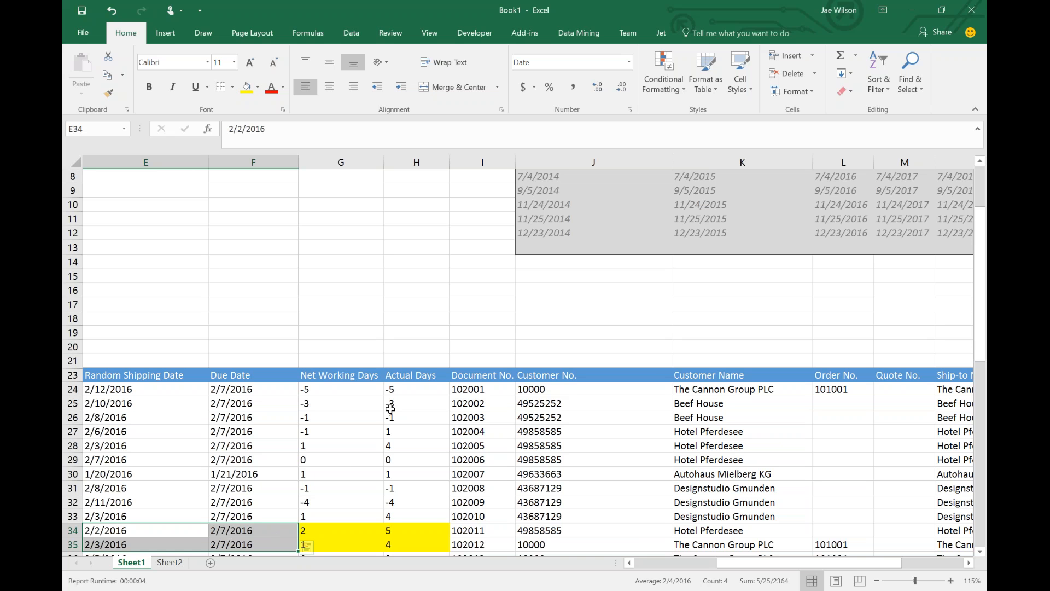
left_click(402, 392)
left_click_drag(402, 392, 153, 505)
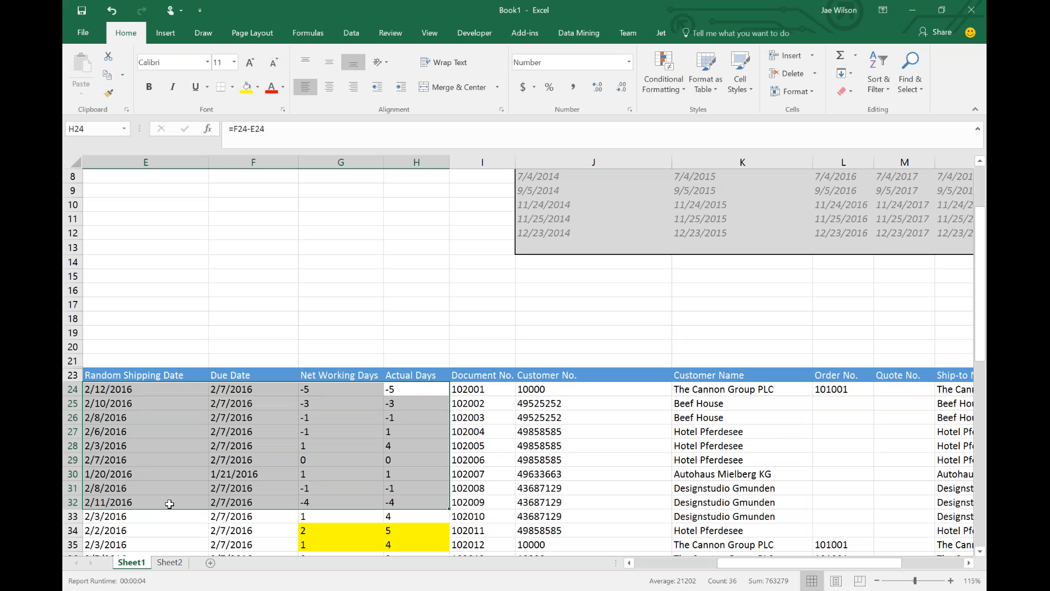
Step: Return to Sheet2 and review the outline for time-based performance metrics in Jet Enterprise
left_click(159, 563)
left_click(196, 429)
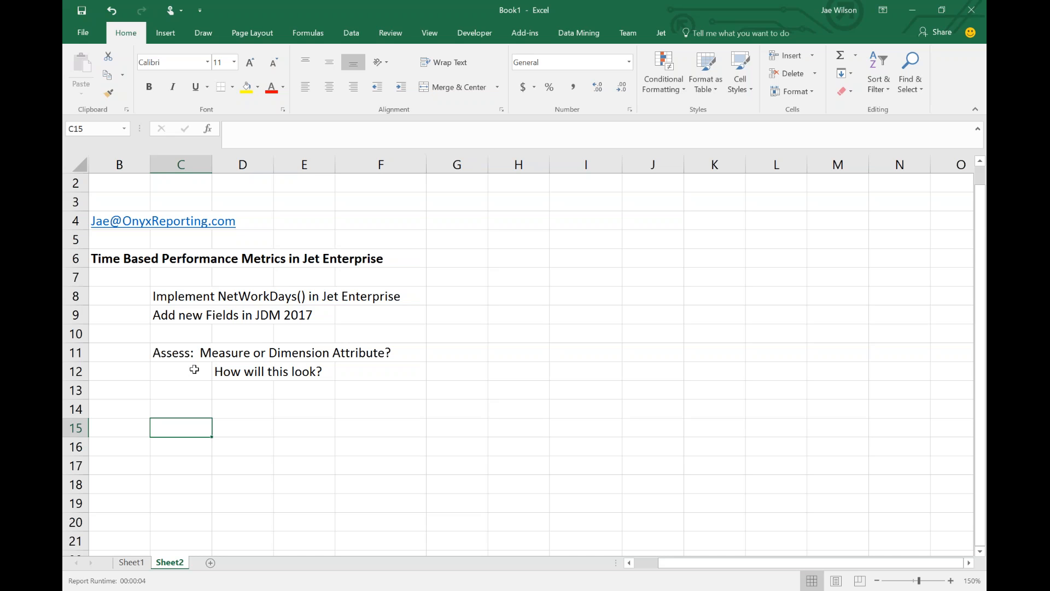
scroll(195, 371, "down", 1)
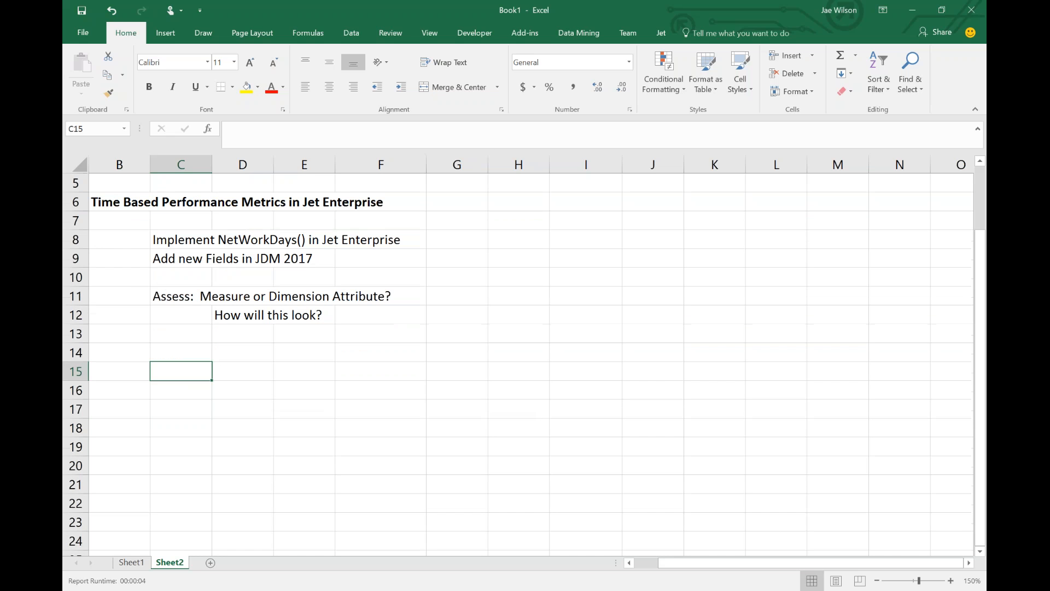
Step: Enter the heading "Reference Table (Holiday Table)" in cell C16
key("Down")
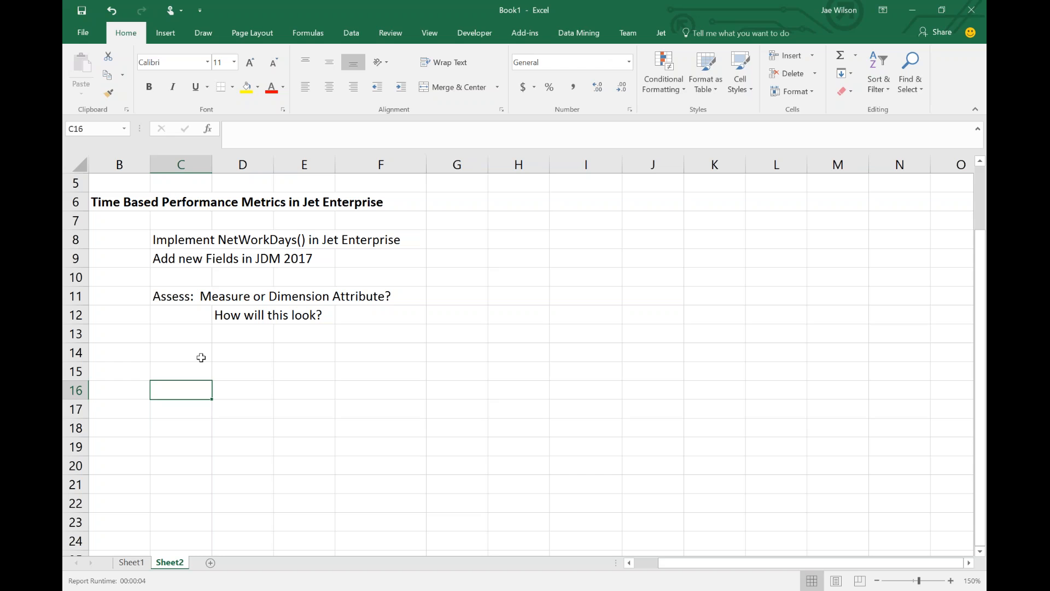
type("Refere")
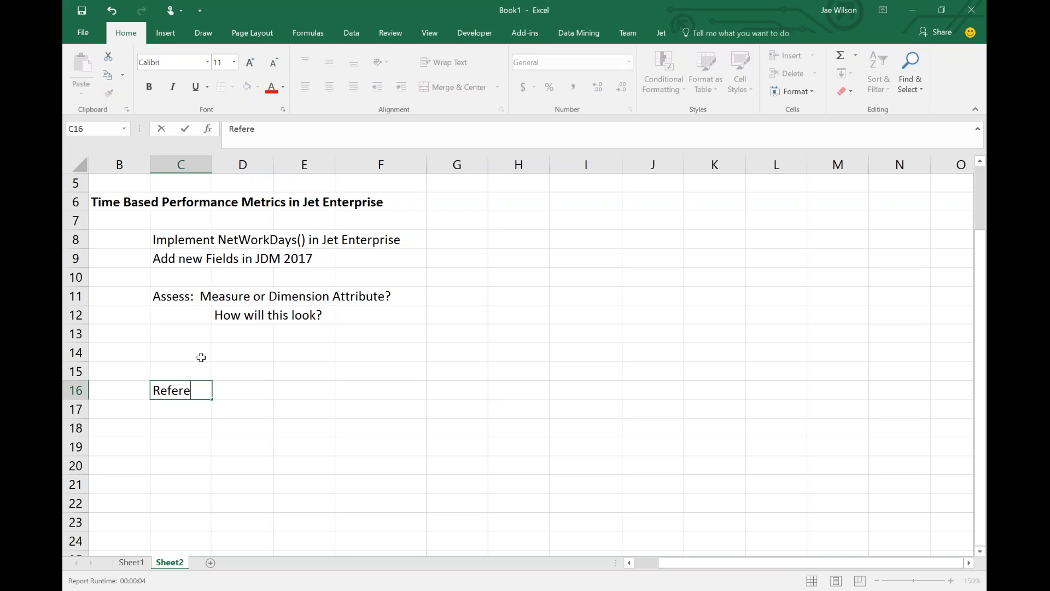
type("nce Table (Holiday Table)")
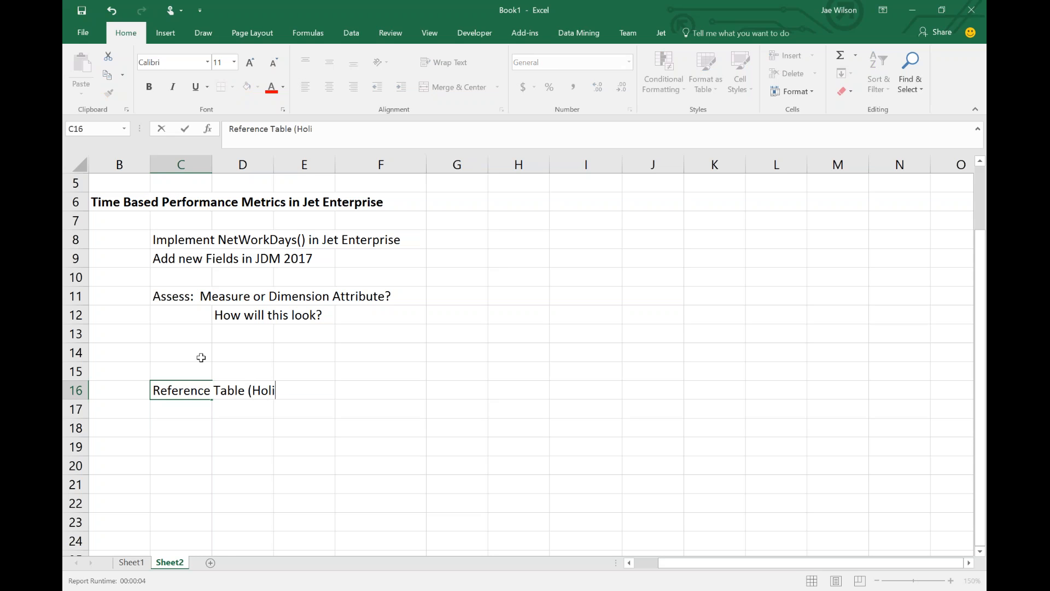
key("ctrl+Return")
Step: List the Holiday Name and Holiday Date fields in D17 and D18 under the reference table heading
key("Down")
key("Right")
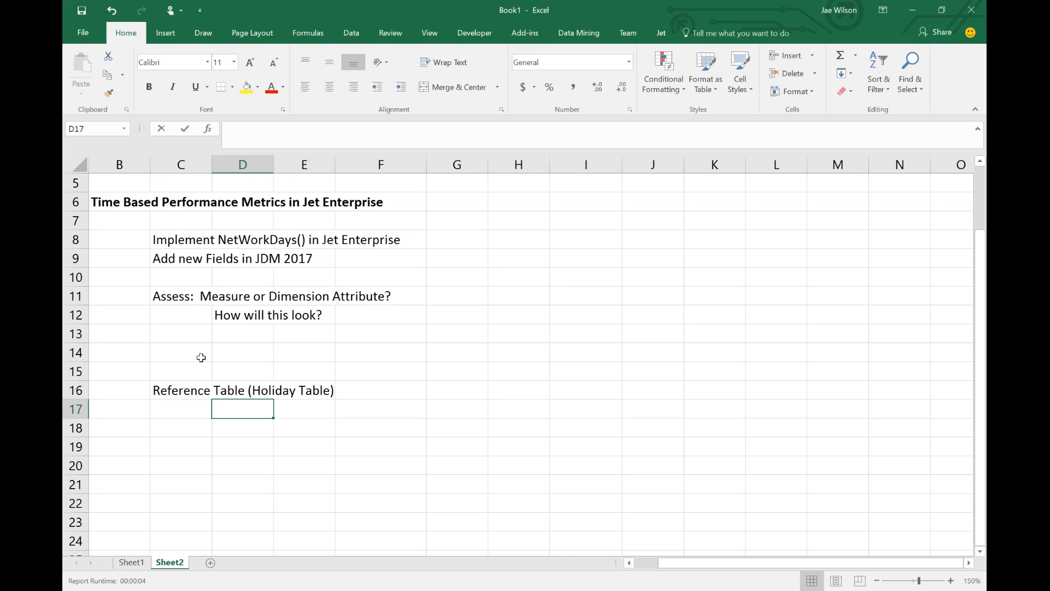
type("Holiday Name")
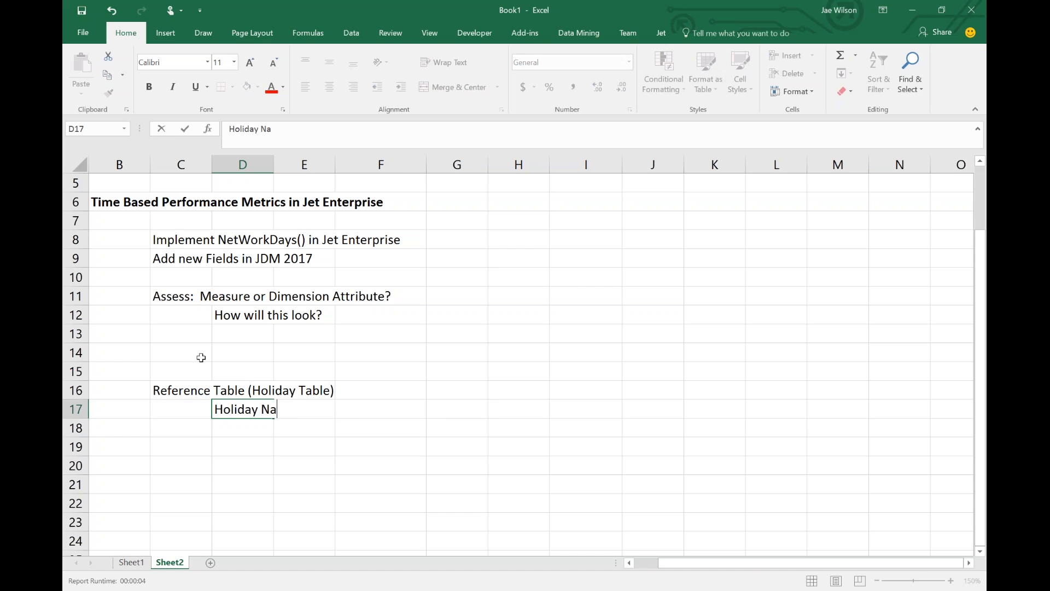
key("Return")
key("Right")
type("Holiday Date")
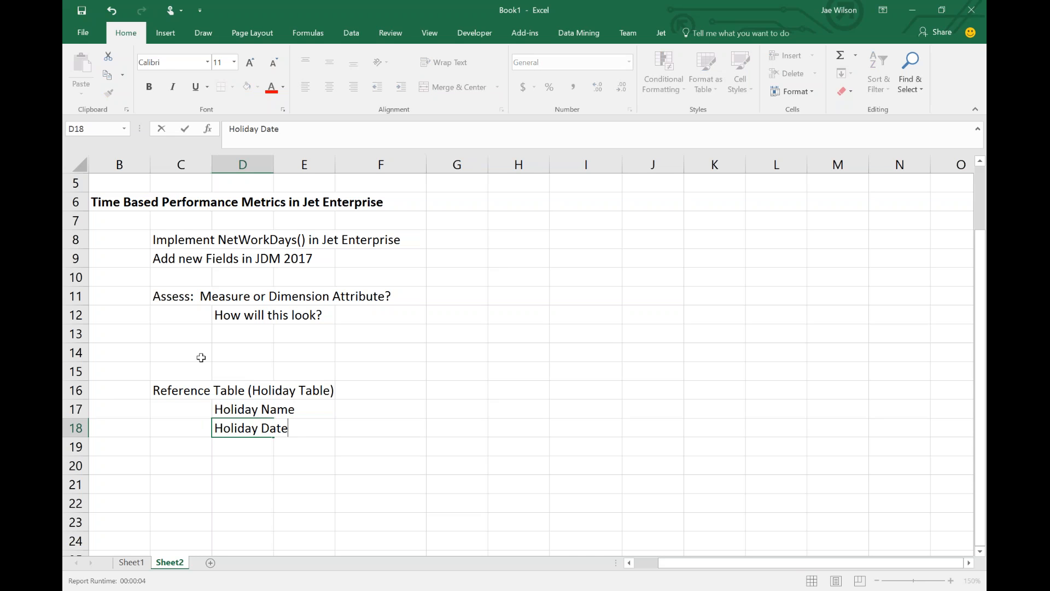
key("Return")
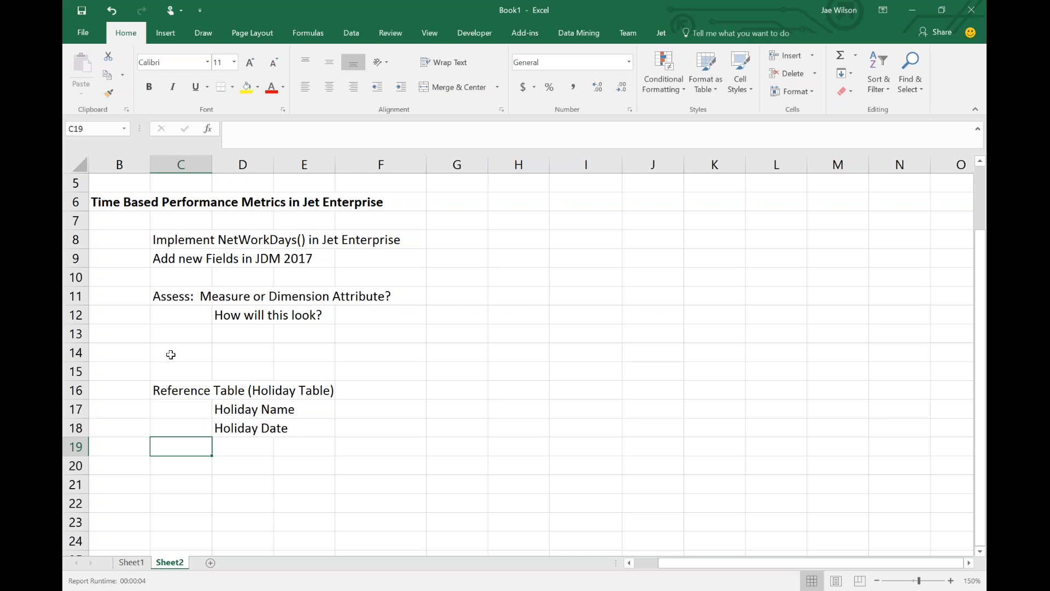
left_click_drag(226, 408, 270, 429)
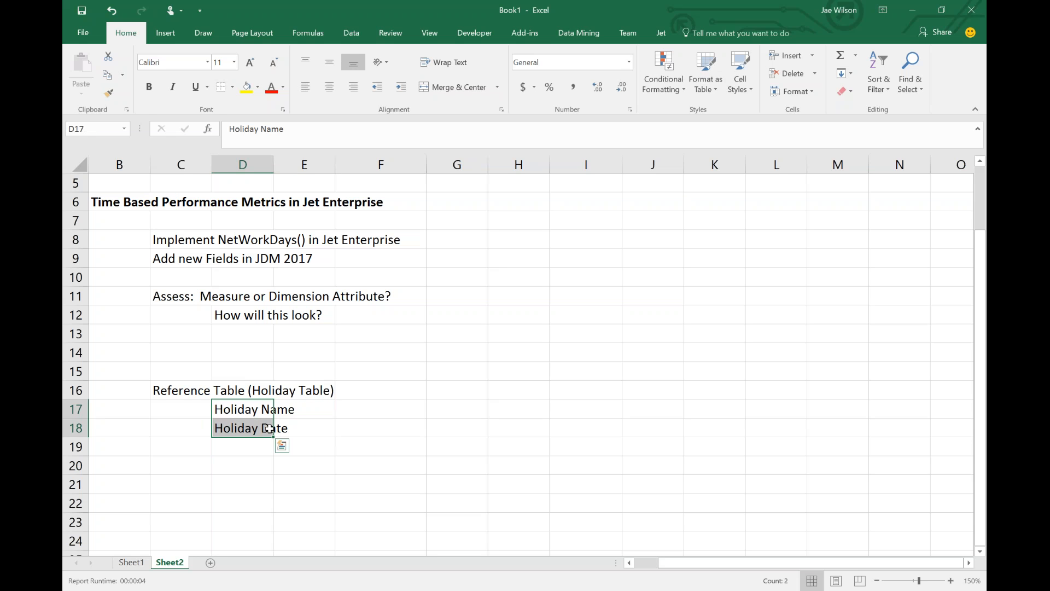
left_click(195, 467)
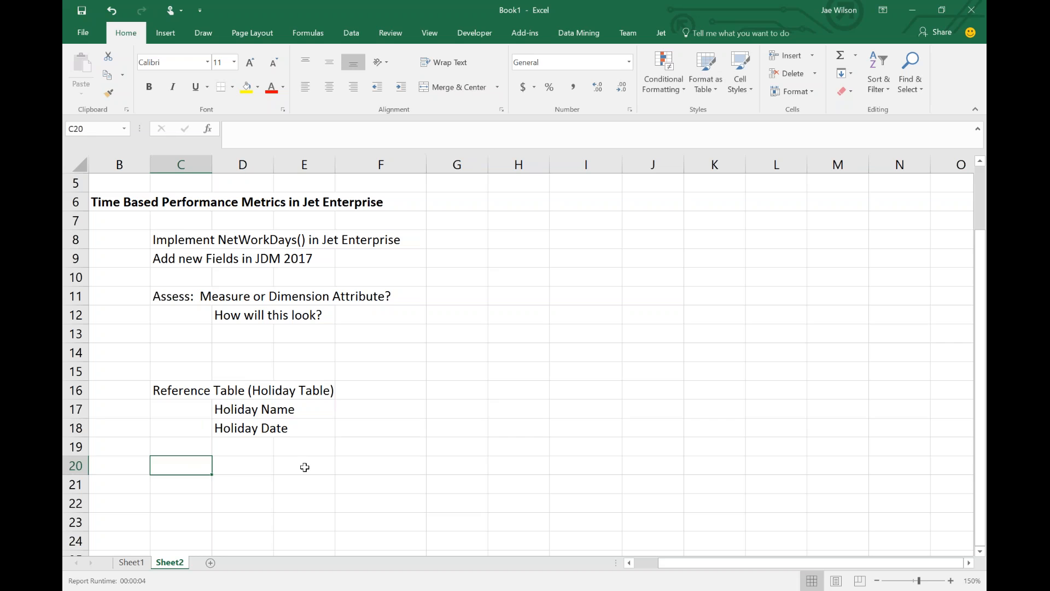
Step: Note the possible sources for the reference table as "Excel, Access, SQL (DQS)" in cell G16
scroll(307, 466, "down", 2)
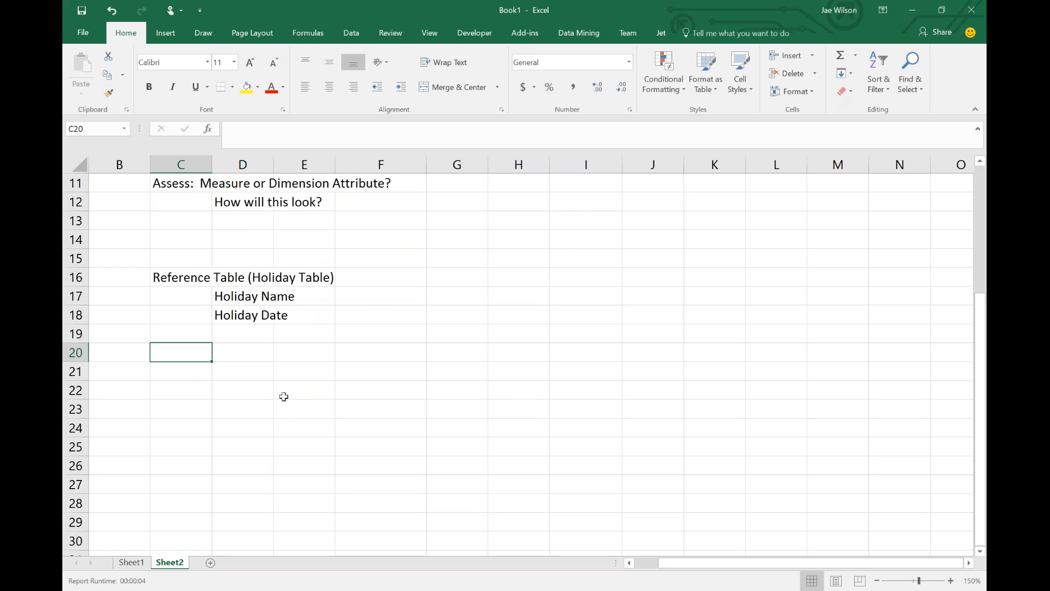
left_click(186, 276)
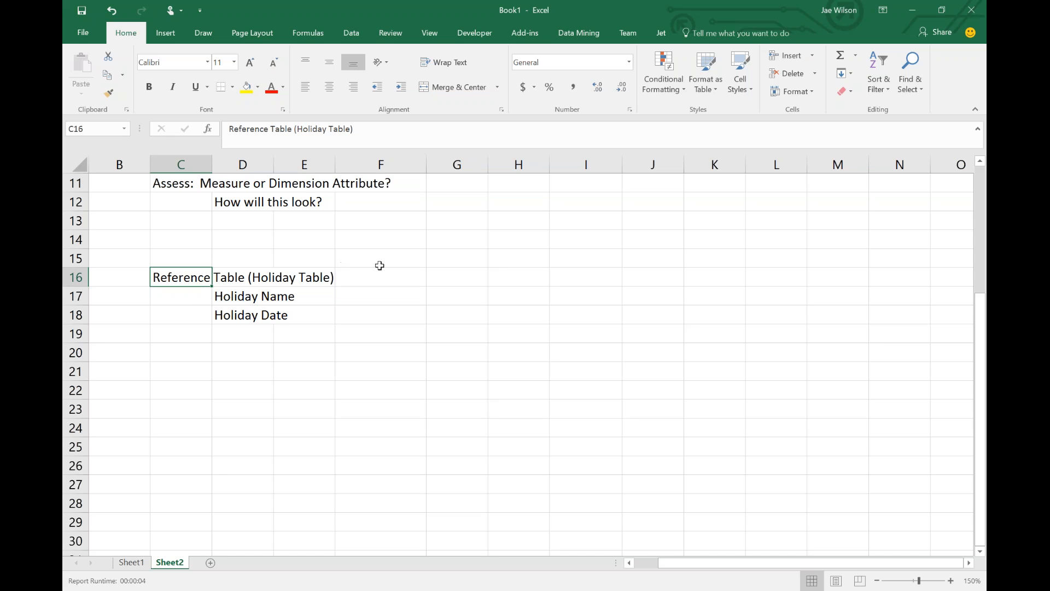
left_click(445, 265)
left_click(459, 272)
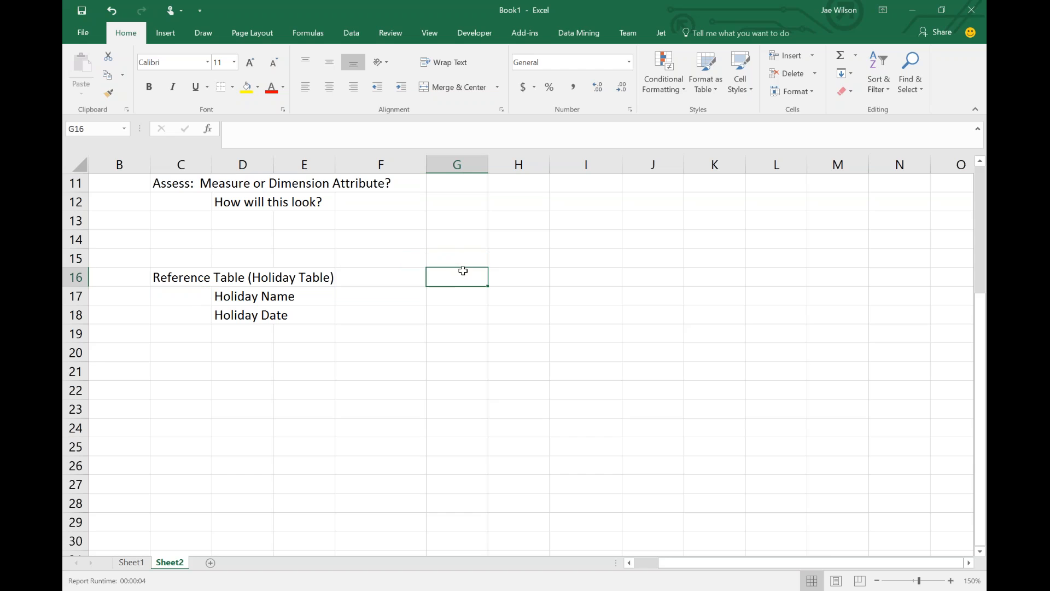
type("Excel ")
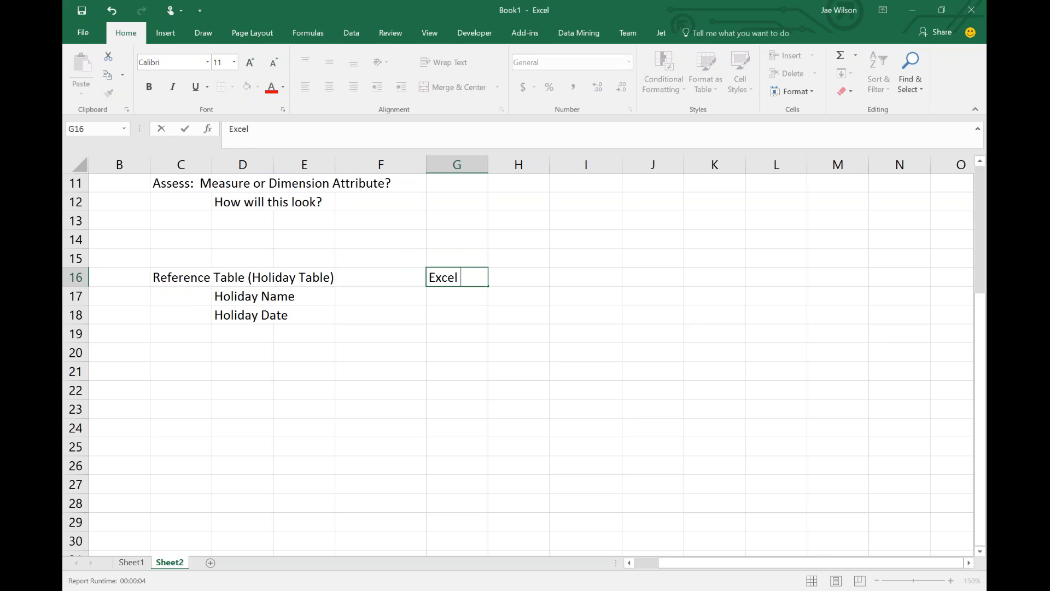
type("sp")
key("BackSpace")
key("BackSpace")
key("BackSpace")
type(", Access, SQL")
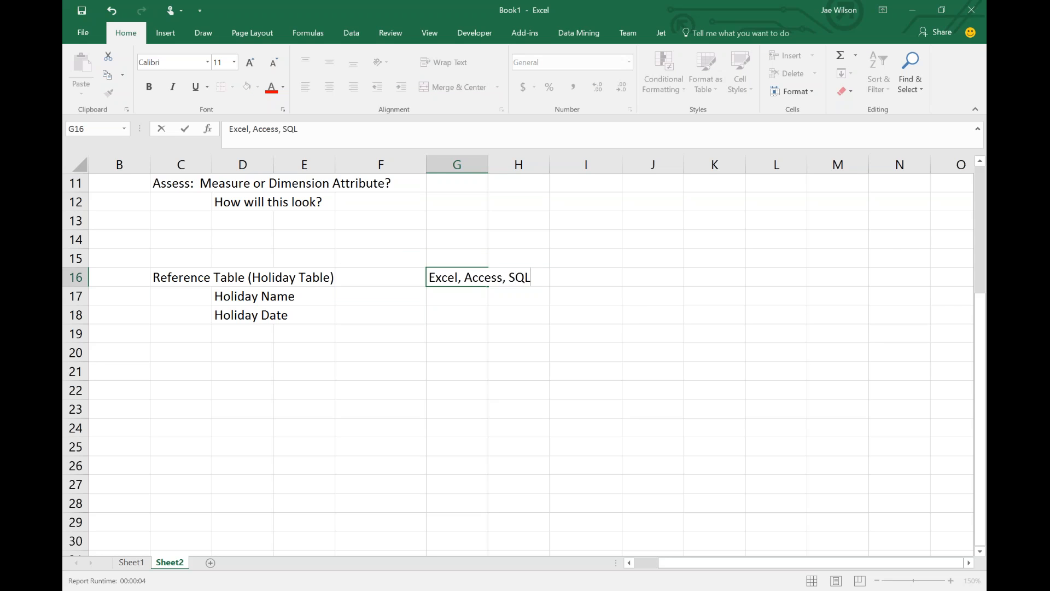
type(" (DQS)")
key("BackSpace")
type("),")
key("BackSpace")
key("Return")
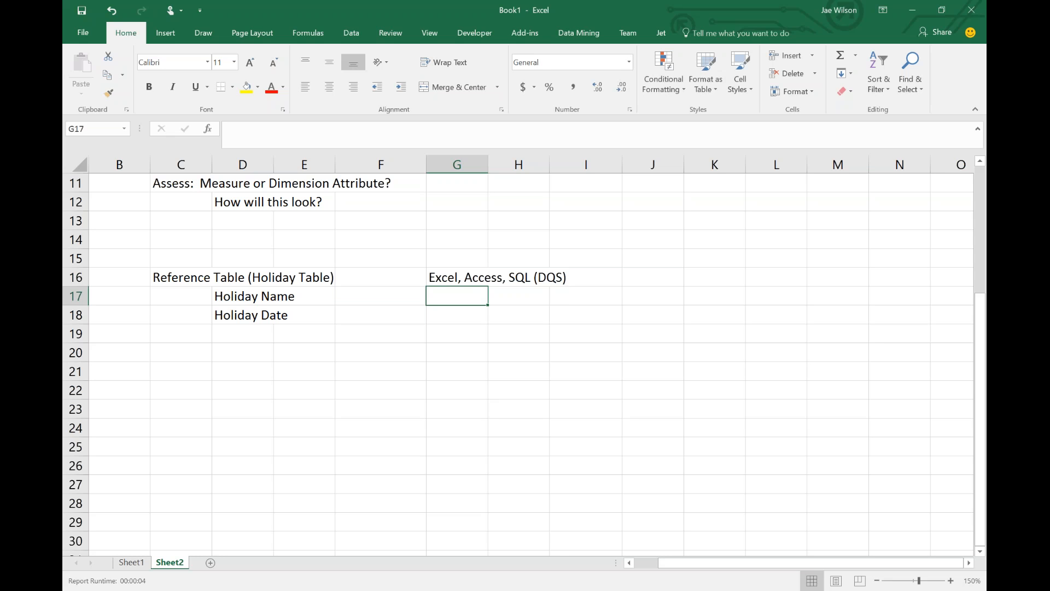
Step: Add "Custom Table" as another source option in cell G17
type("st O")
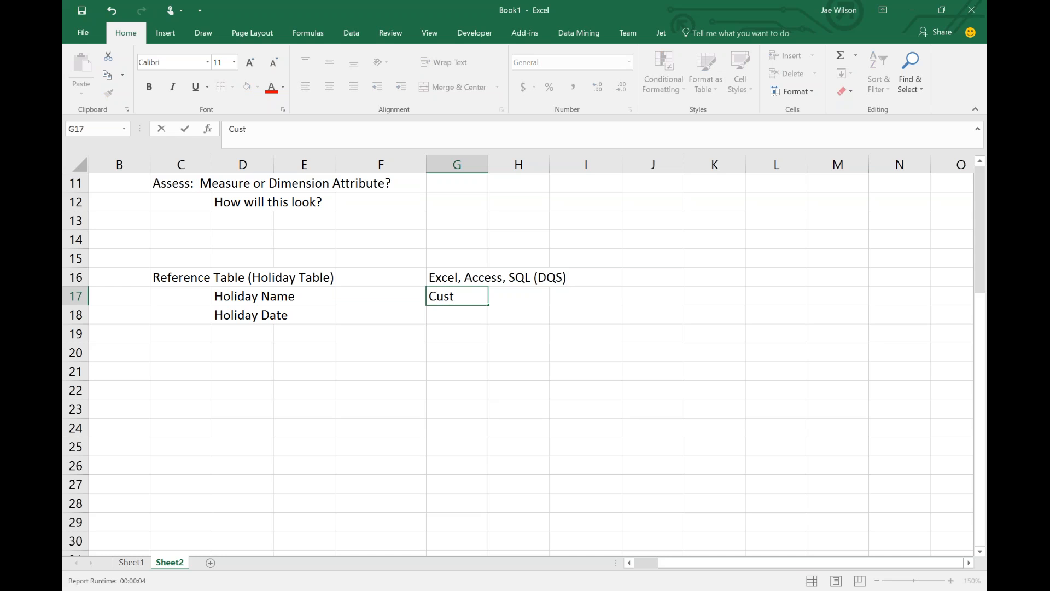
key("BackSpace")
key("BackSpace")
type("om Table")
key("Return")
Step: Enter the heading "Date" in cell C20 with the field "[Is Working Day]" beneath it in D21
key("Down")
key("Down")
key("Left")
key("Left")
key("Left")
key("Left")
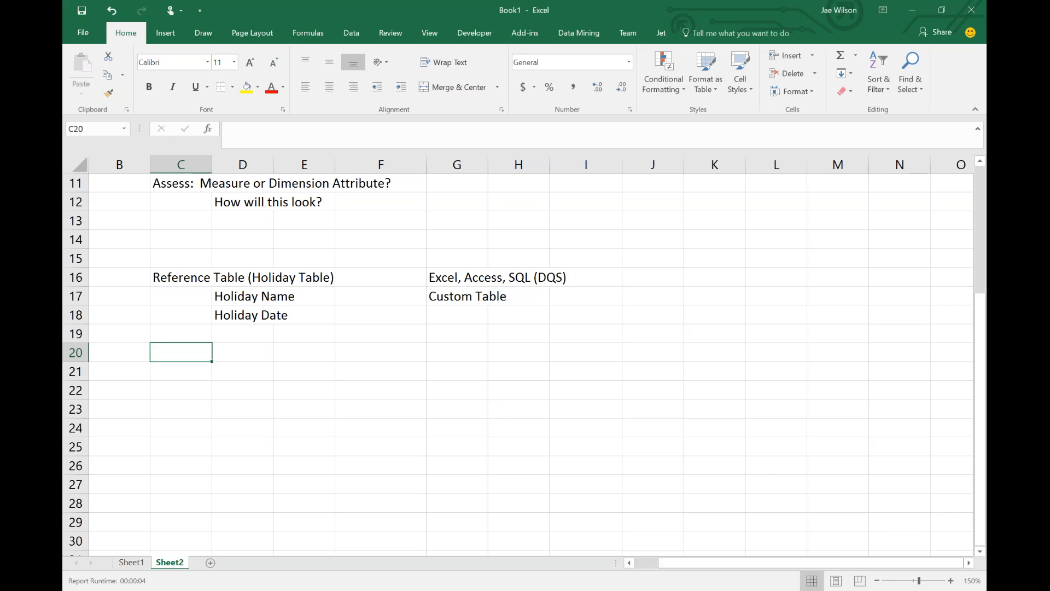
type("Date")
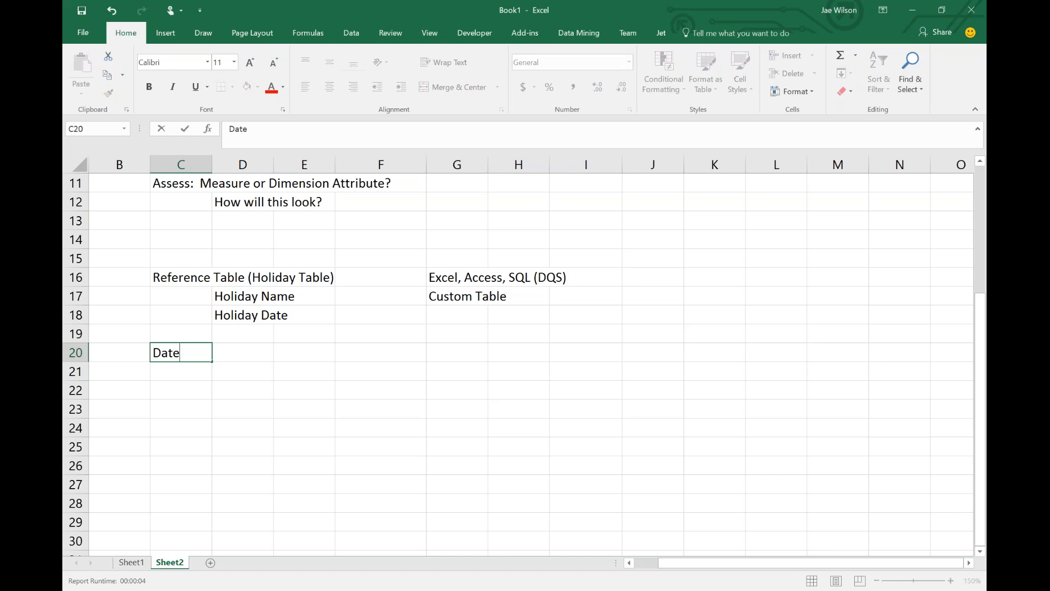
key("Return")
key("Right")
type("[I")
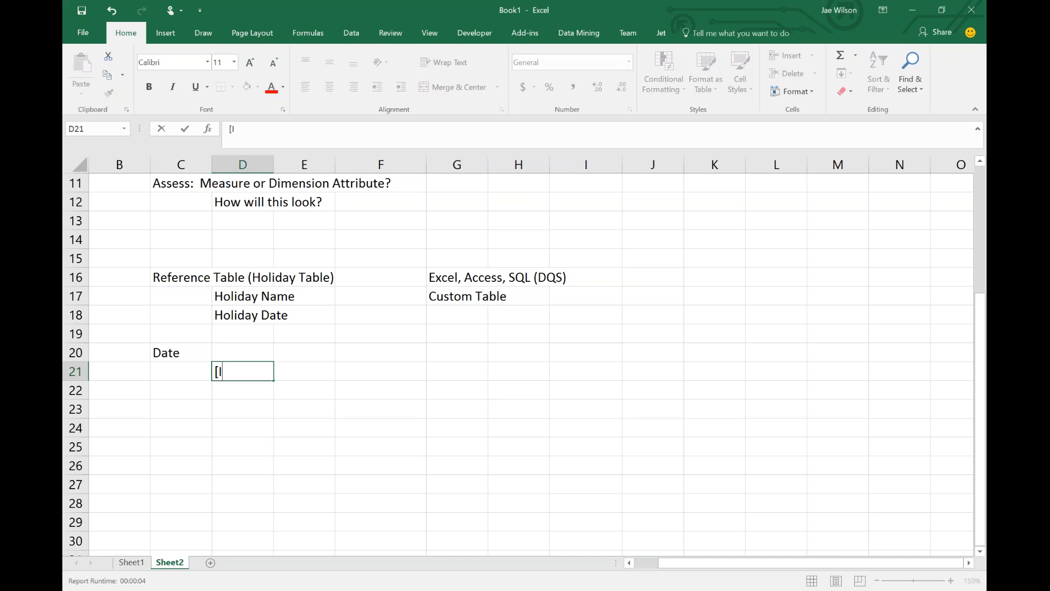
type("s Working ")
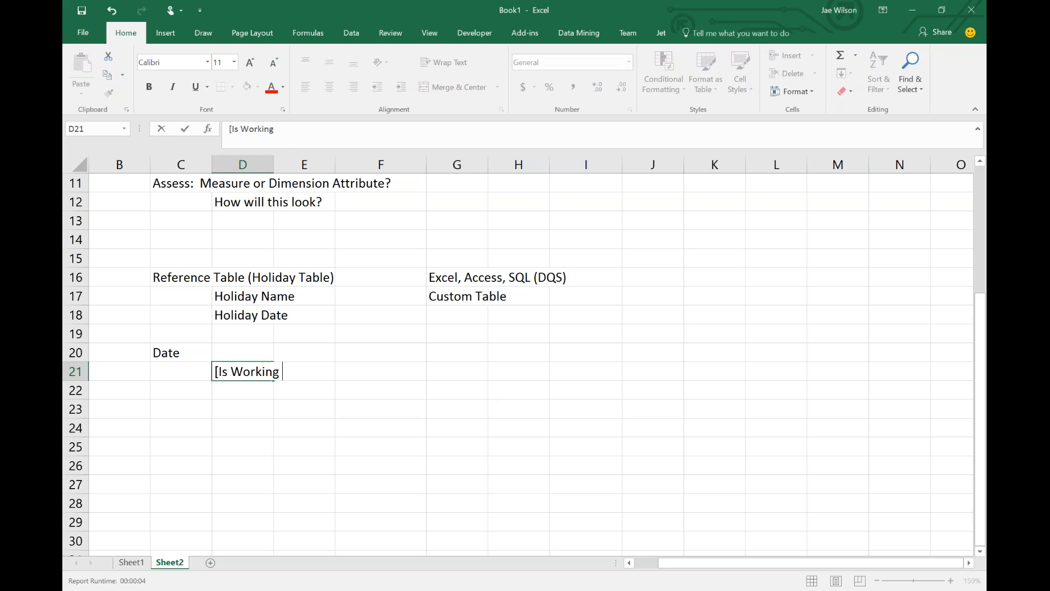
type("Day]")
key("alt+Tab")
key("Escape")
Step: Examine the NETWORKDAYS formula in cell G25 of Sheet1, and highlight the table outline C16:E21 back on Sheet2
left_click(143, 562)
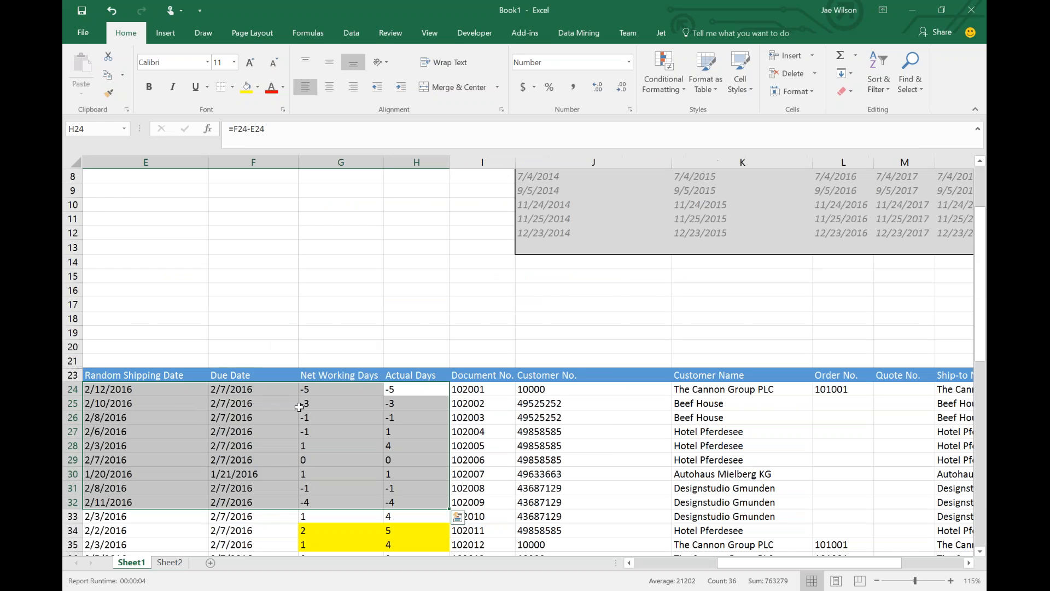
left_click(303, 403)
double_click(364, 128)
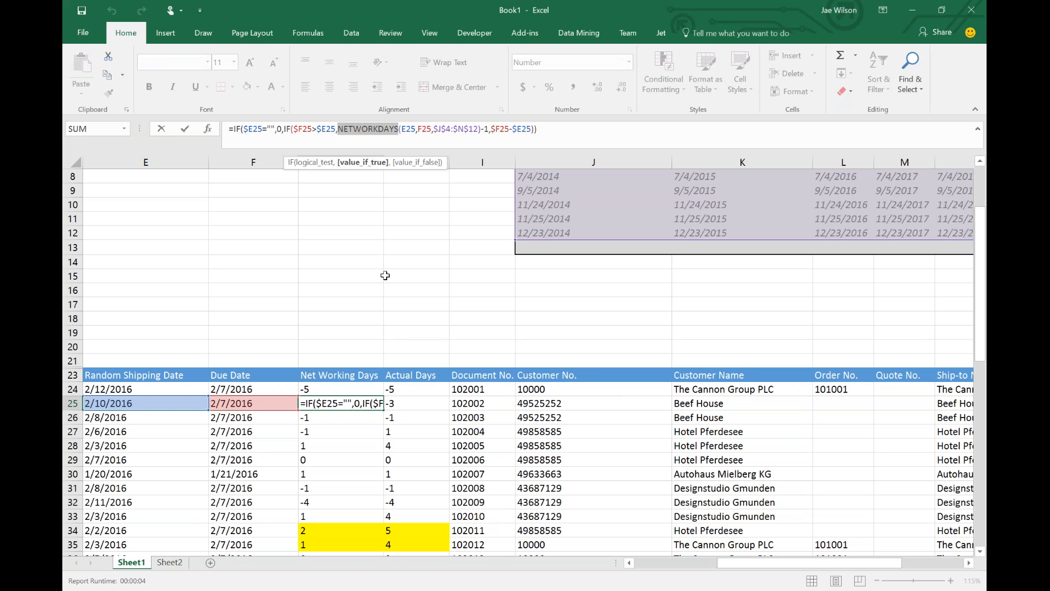
key("ctrl+Return")
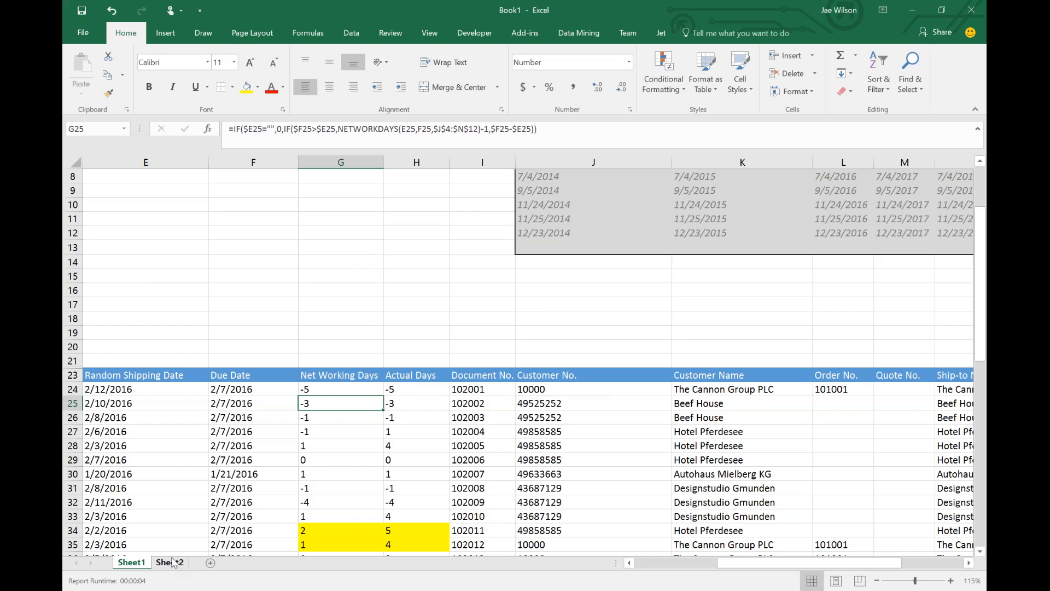
left_click(173, 563)
left_click_drag(180, 276, 290, 370)
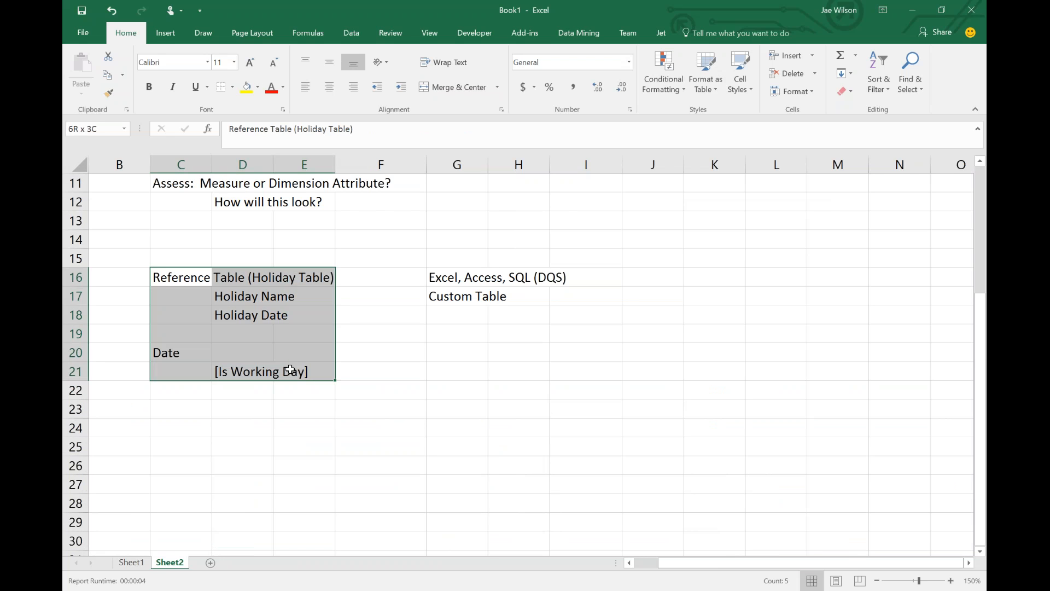
left_click(267, 389)
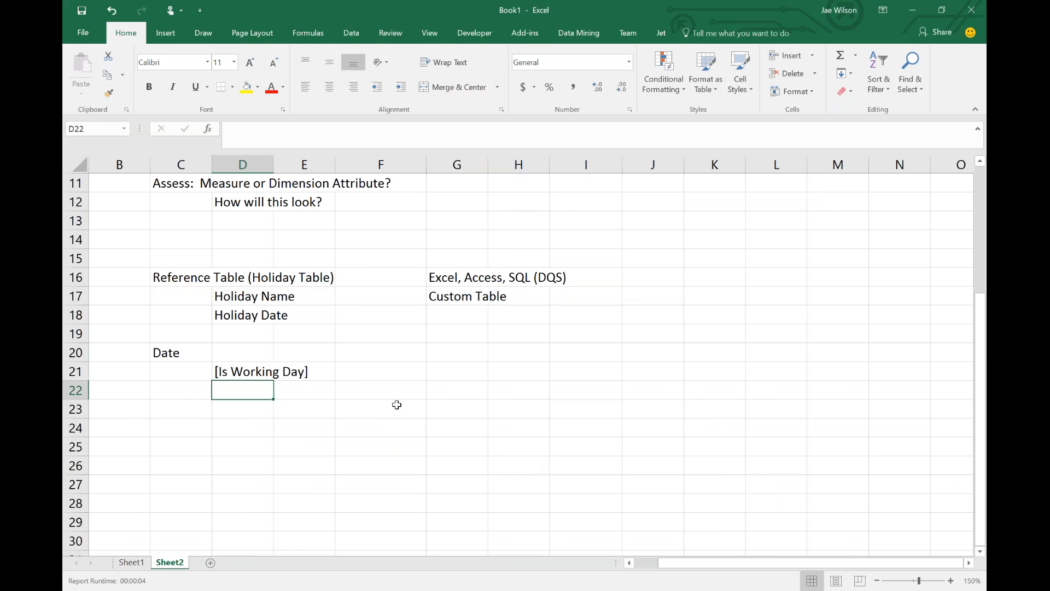
Step: Move the "[Is Working Day]" entry to D23 and enter "[Holiday Name]" in D21 under Date
left_click(237, 372)
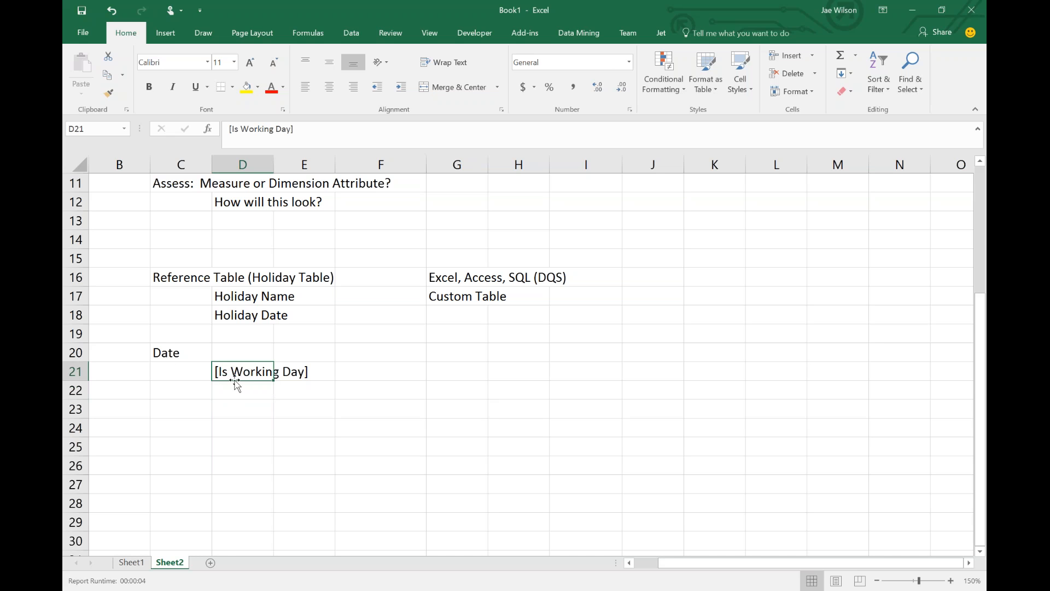
left_click_drag(235, 381, 241, 419)
left_click(233, 364)
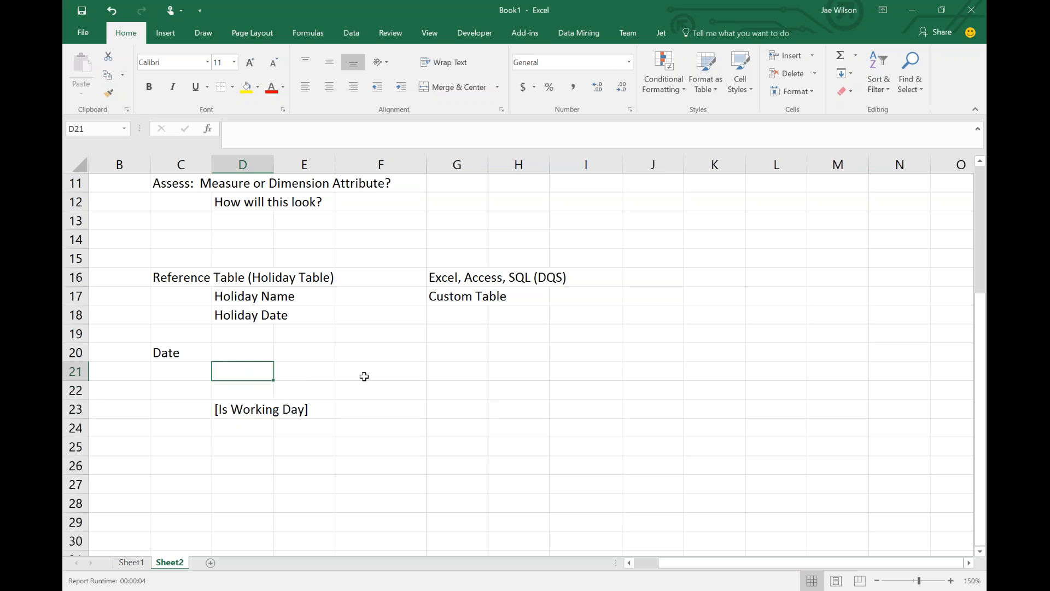
type("[Hol")
key("BackSpace")
key("BackSpace")
key("BackSpace")
key("BackSpace")
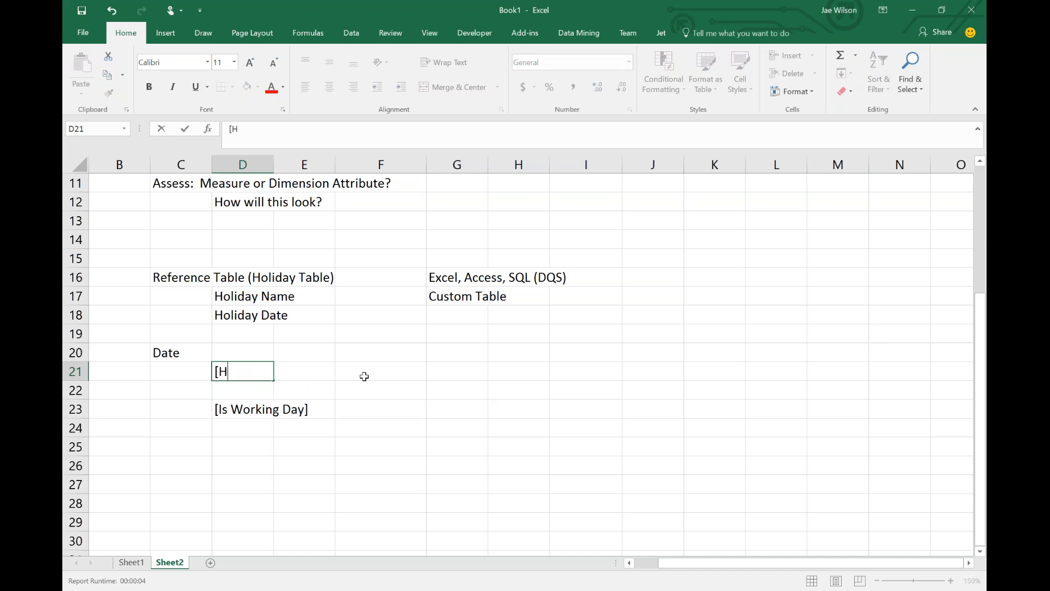
type("[Is")
key("BackSpace")
key("BackSpace")
type("Holiday Name]")
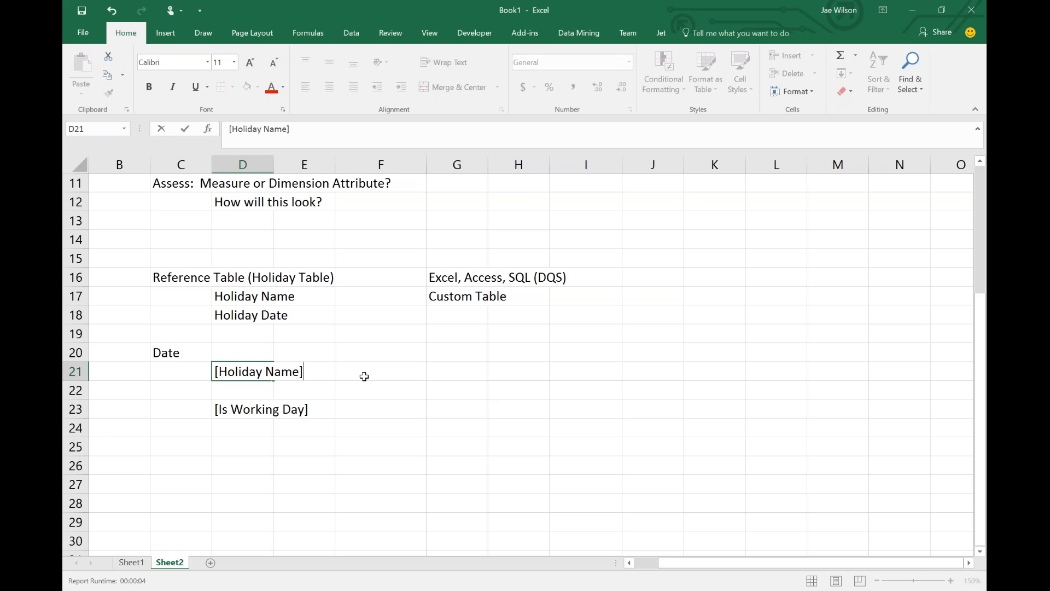
key("Return")
Step: Review how the holiday reference table fields relate to the Date table's holiday name and working day fields
left_click(175, 353)
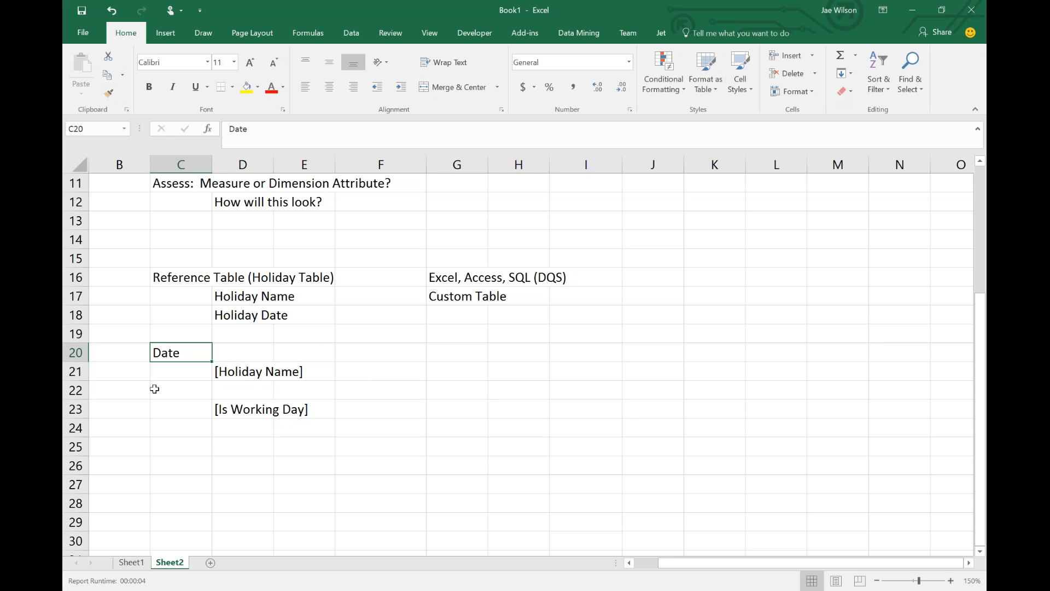
left_click(243, 373)
left_click_drag(244, 273, 254, 309)
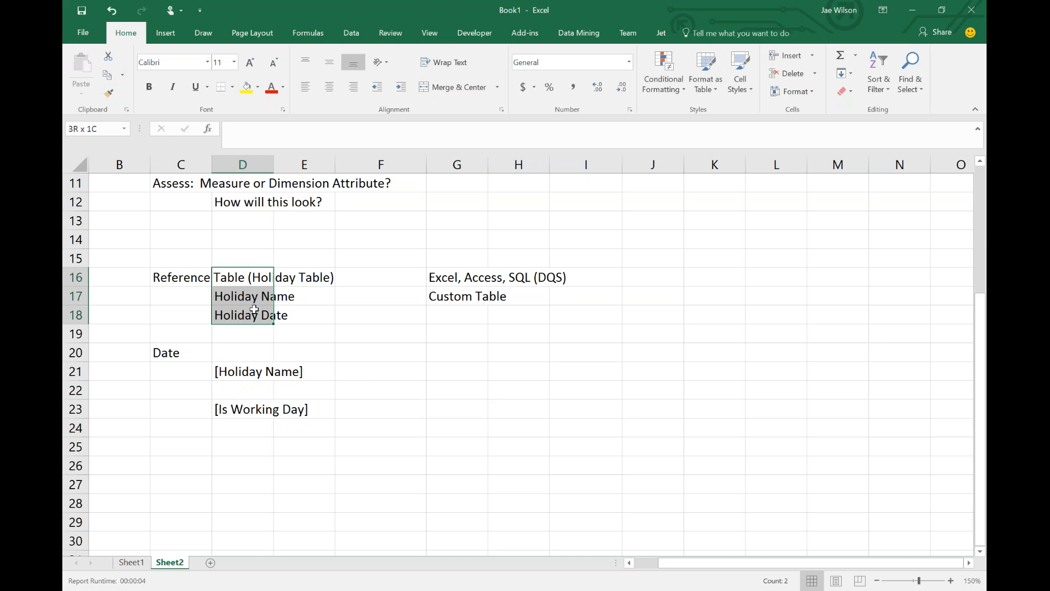
left_click_drag(254, 310, 263, 309)
left_click(243, 374)
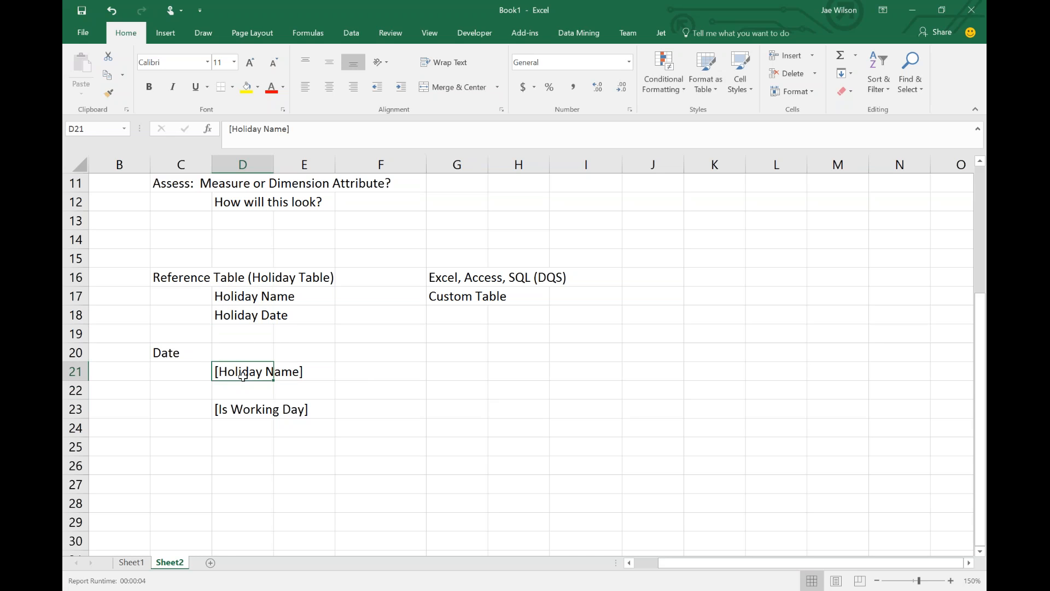
left_click(228, 410)
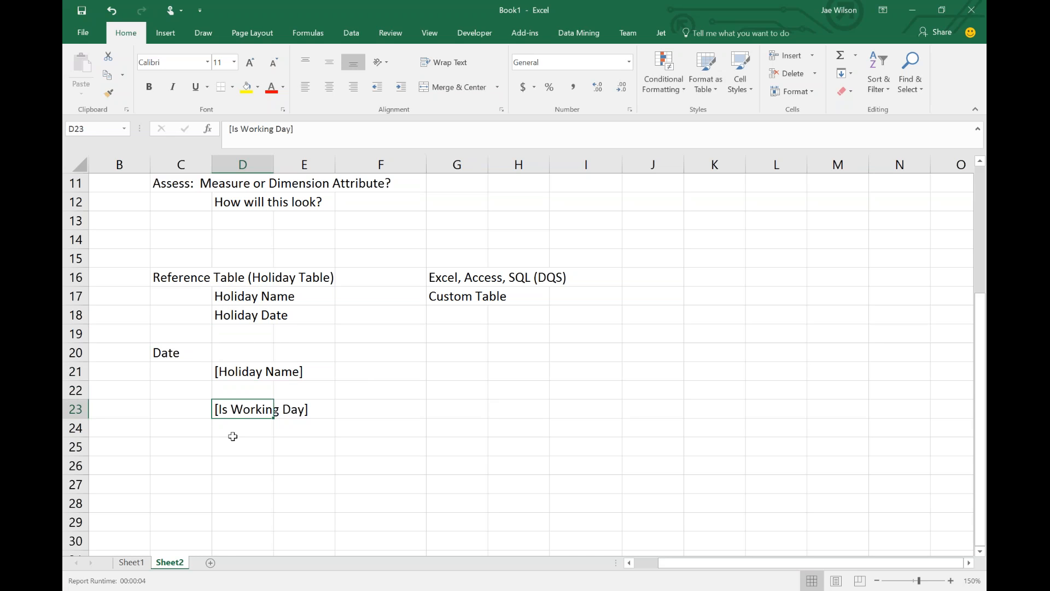
left_click(245, 371)
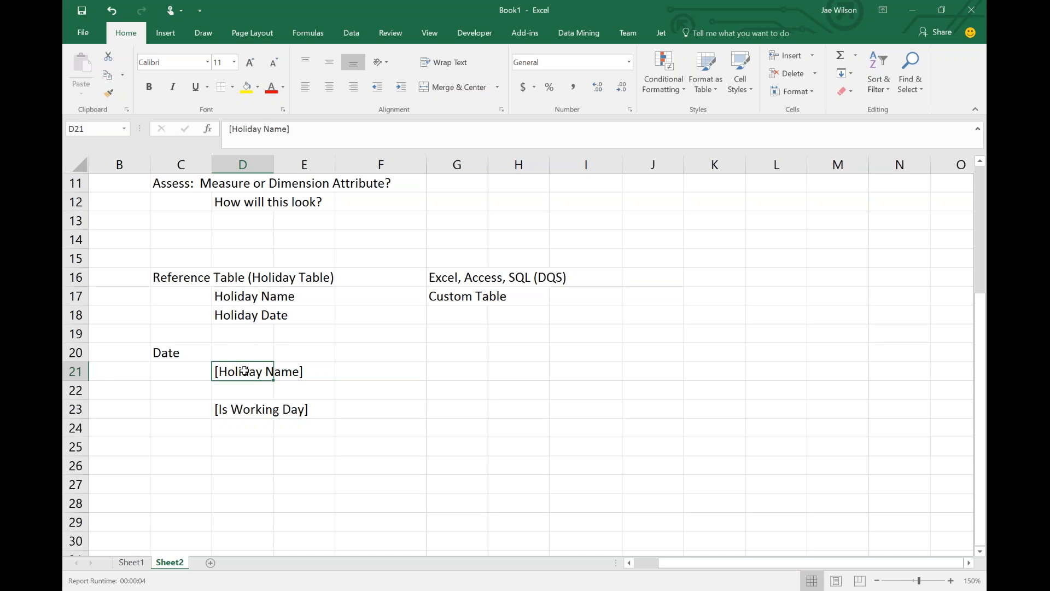
left_click(239, 428)
left_click(294, 432)
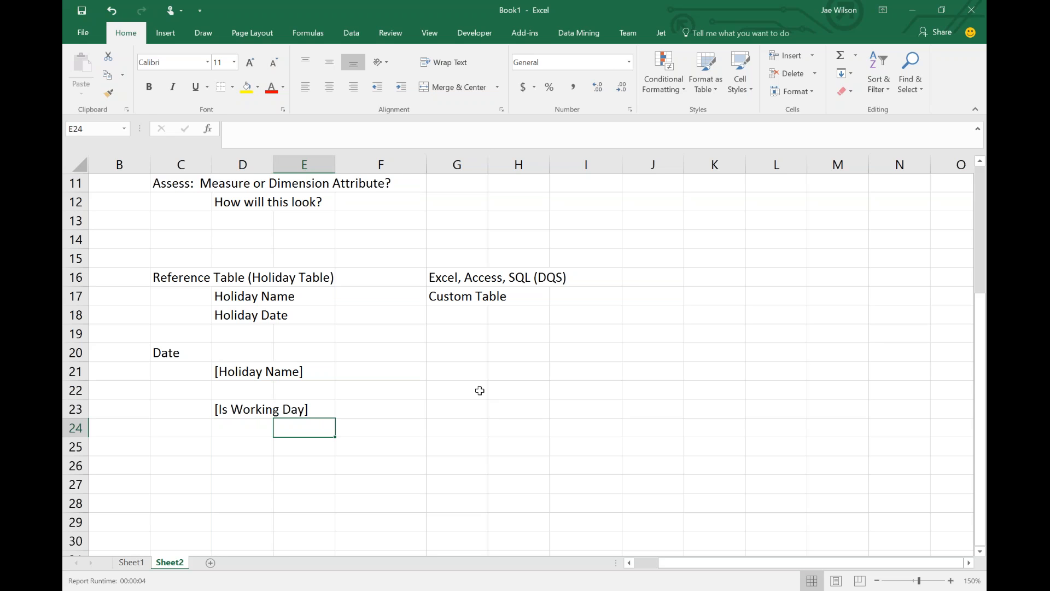
Step: Begin the working-day logic by entering "IF" in E24 and the condition "[Is Weekday] =1" in F25
type("IF")
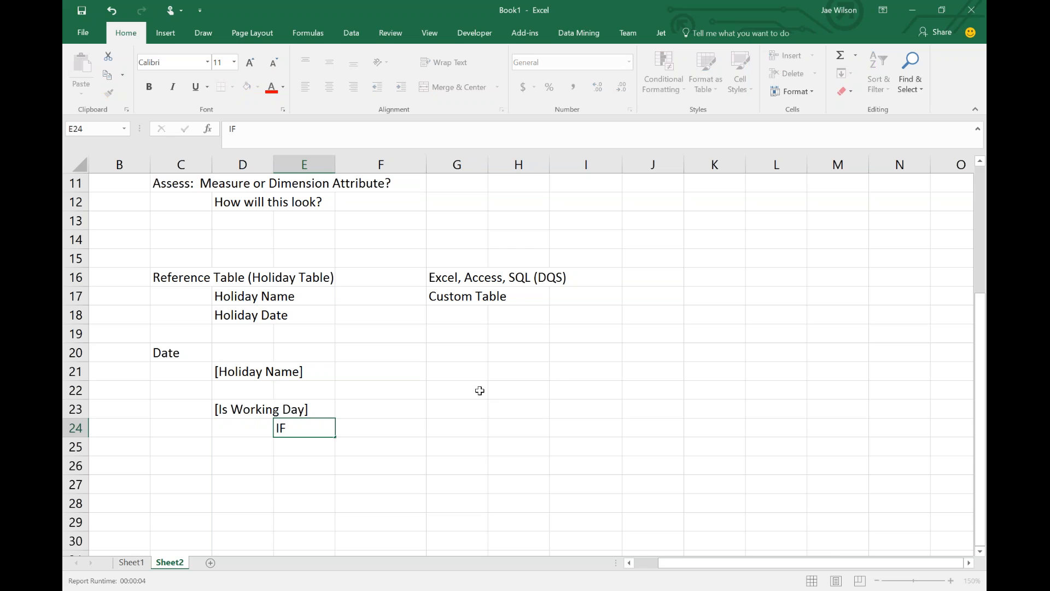
key("Return")
key("Right")
type("[")
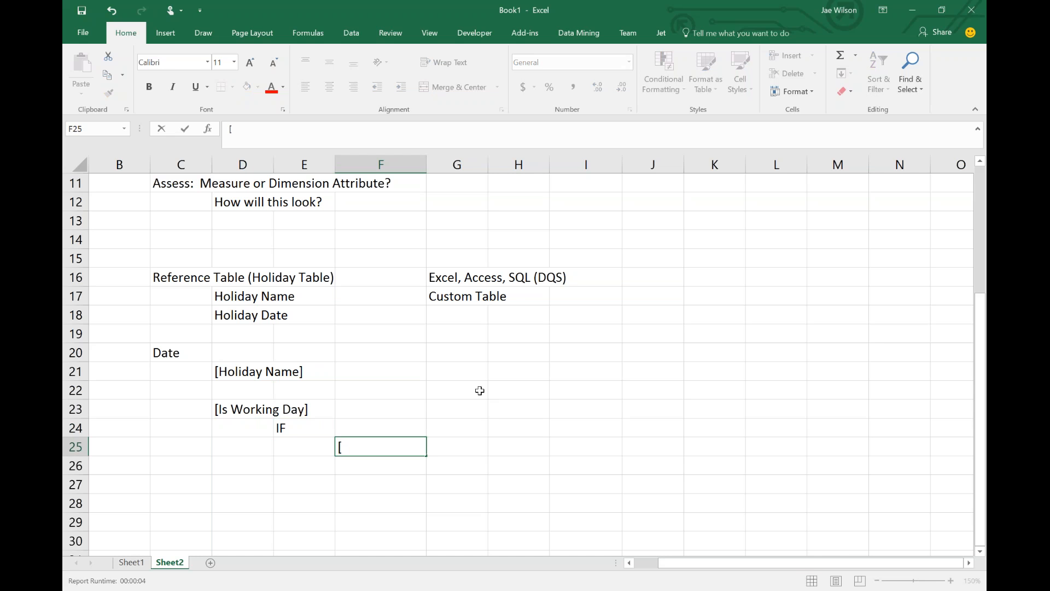
type("Is Weekday")
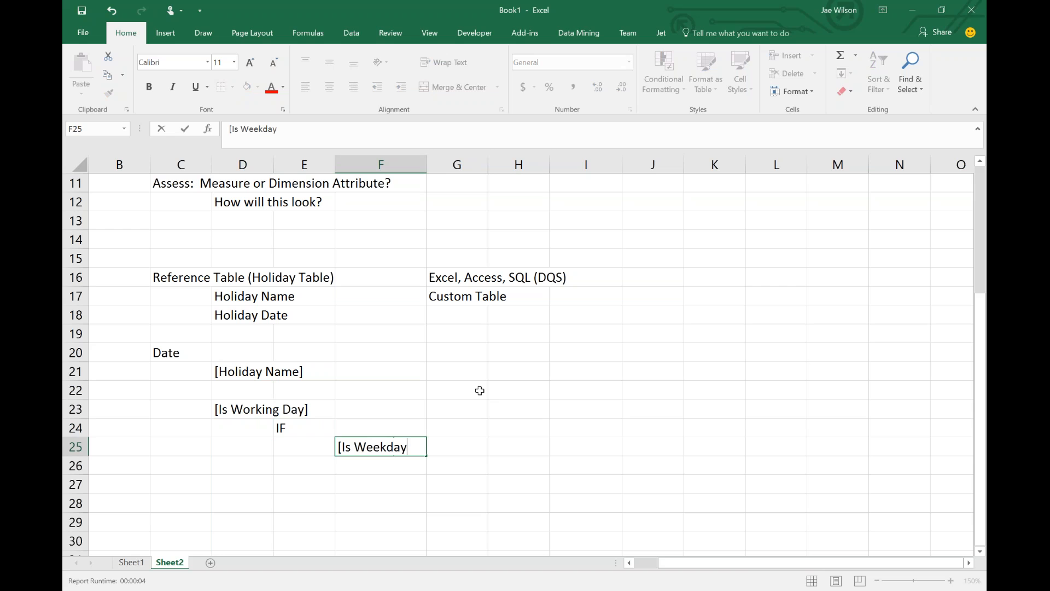
type("] =1")
key("Return")
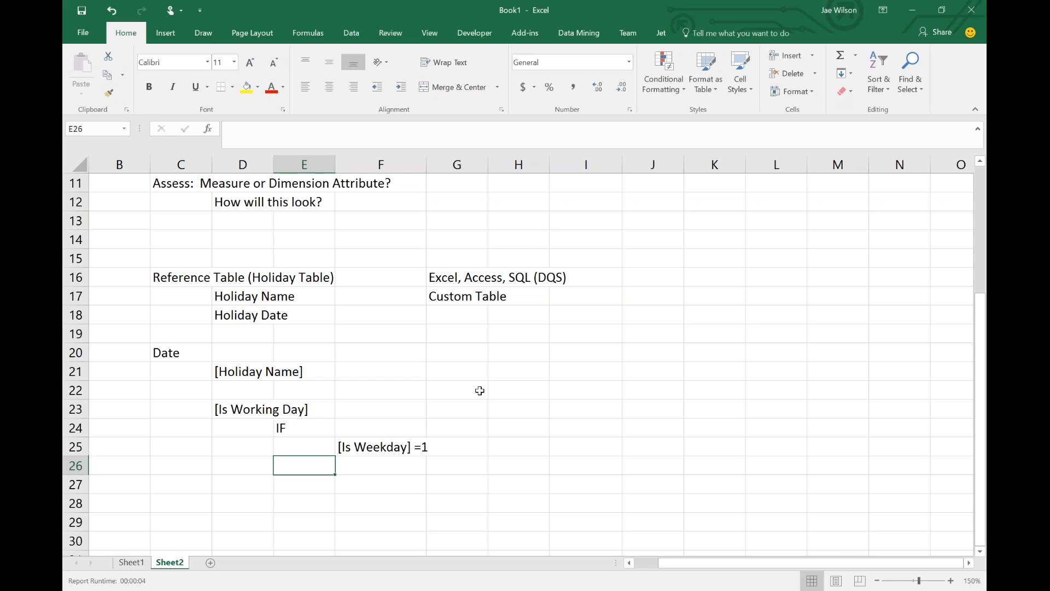
Step: Add the second condition with "AND" in E26 and "[Holiday Name] IS NULL" in F27
type("AND")
key("Return")
key("Tab")
type("[")
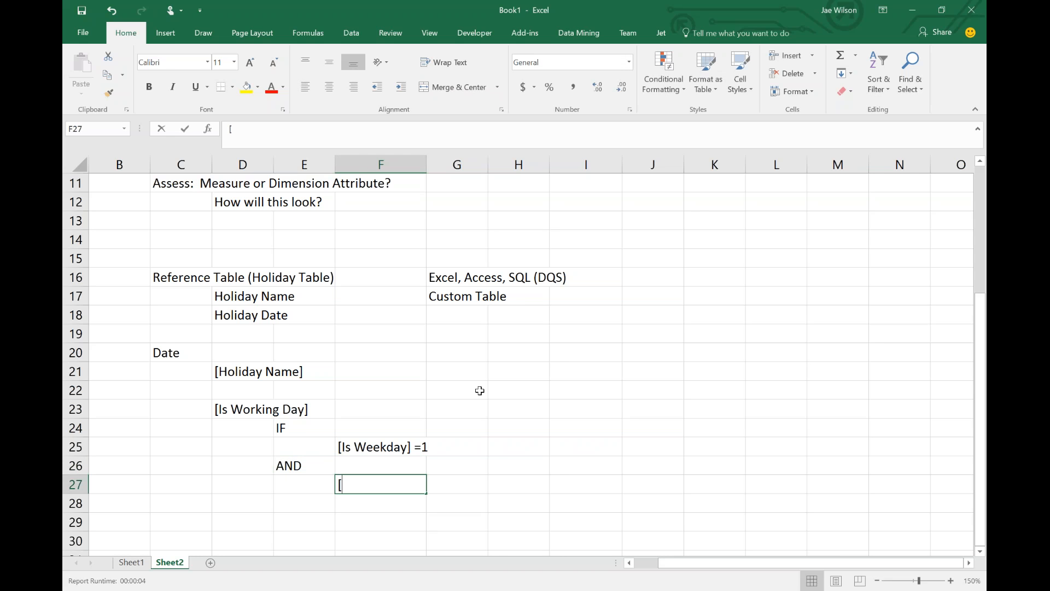
type("Holida")
key("BackSpace")
key("BackSpace")
key("BackSpace")
key("BackSpace")
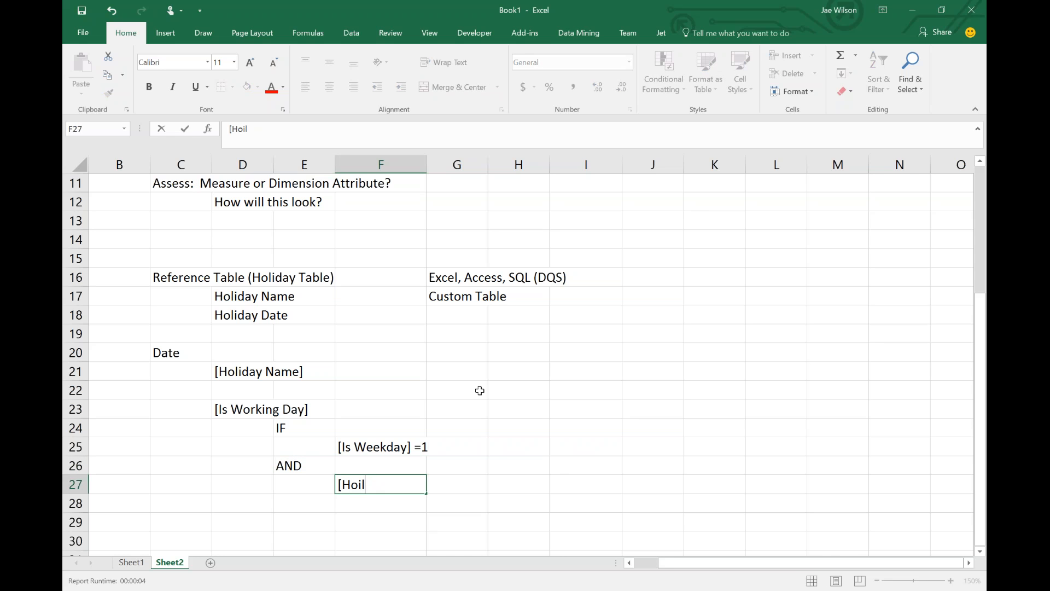
type("liday Name")
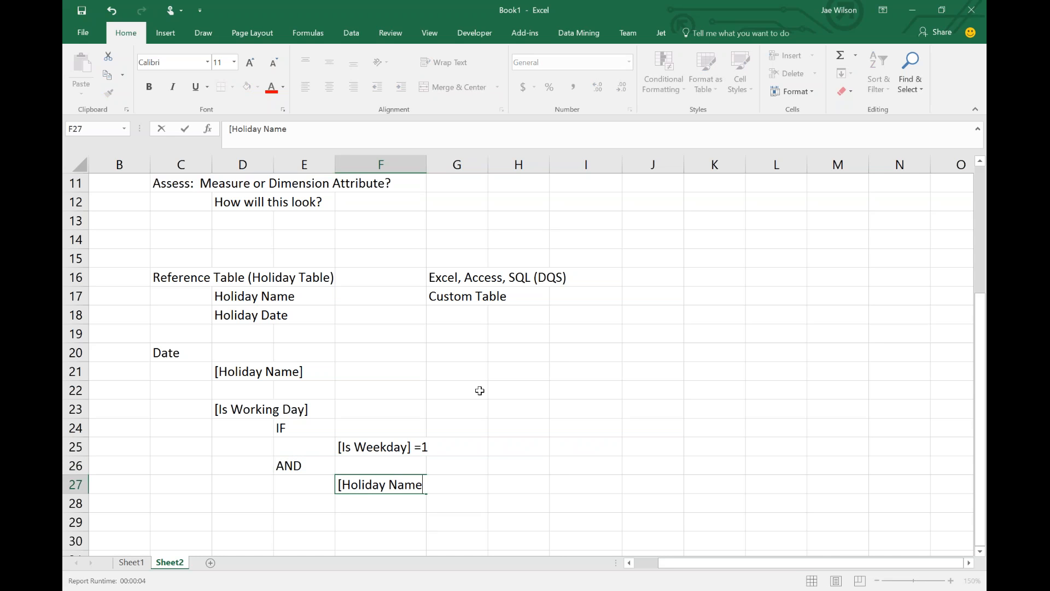
type("] =")
key("BackSpace")
type("is")
key("BackSpace")
key("BackSpace")
key("BackSpace")
type("IS NULL")
key("Return")
Step: Finish the working-day logic with "THEN 1" in E28 and "ELSE 0" in E29
type("THEN ")
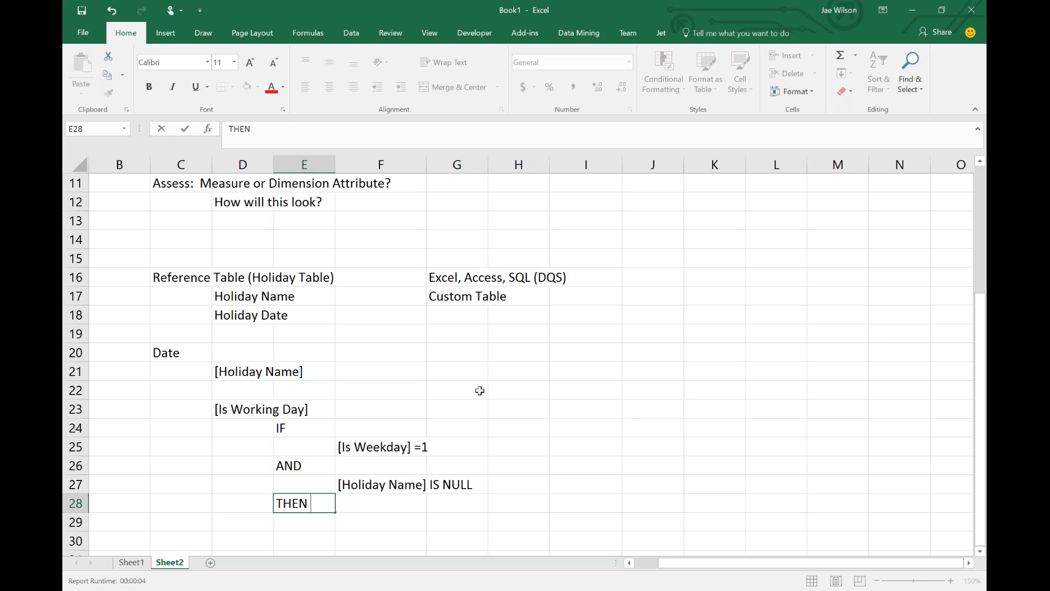
type("1")
key("Return")
type("ELSE 0")
key("Return")
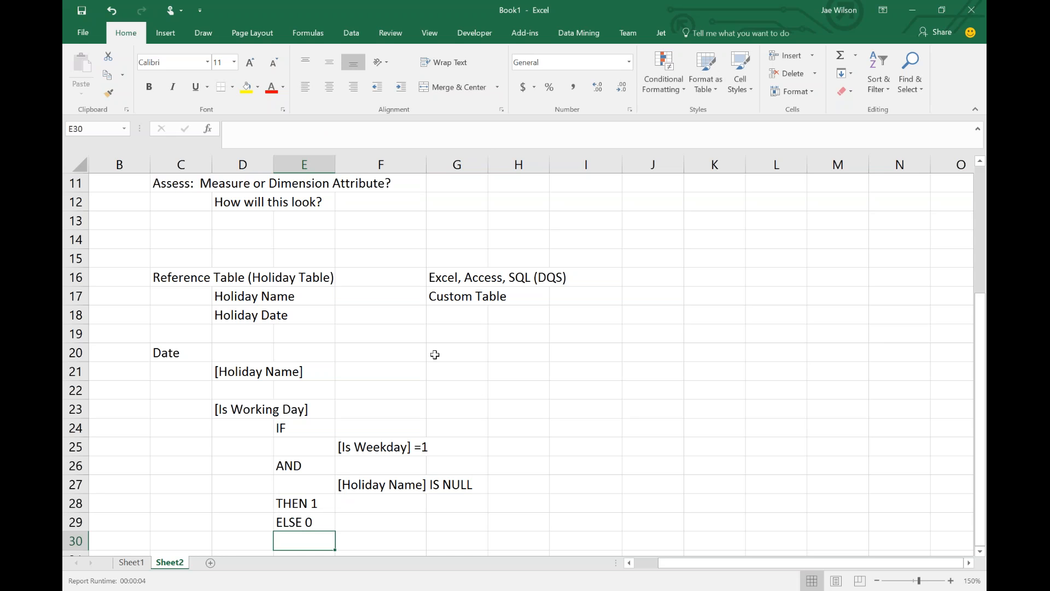
Step: Review the Date table fields and the working-day logic, highlighting the whole block C20:G29
left_click_drag(239, 378, 243, 407)
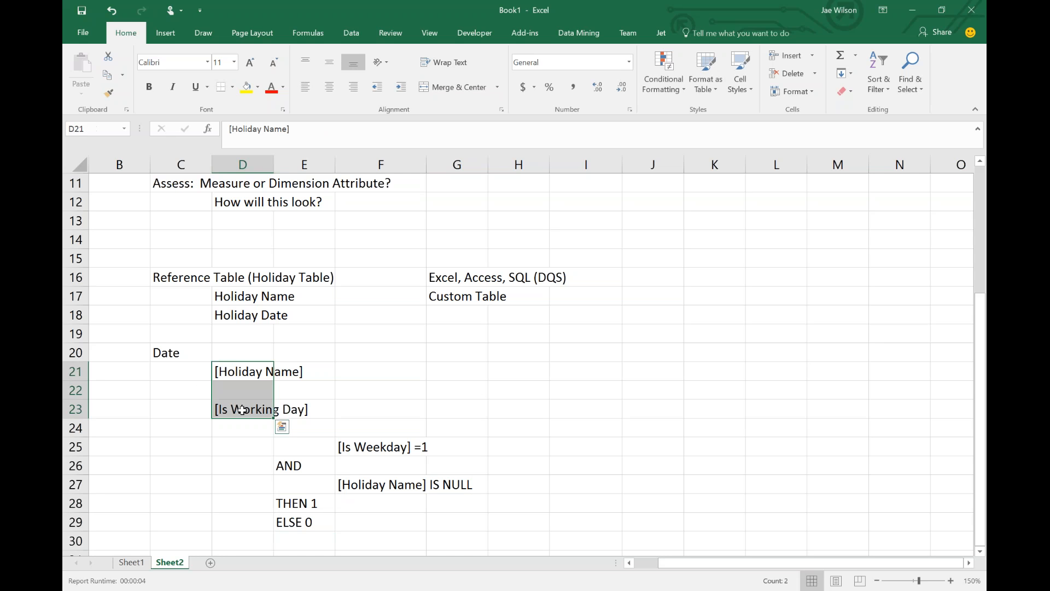
left_click(178, 355)
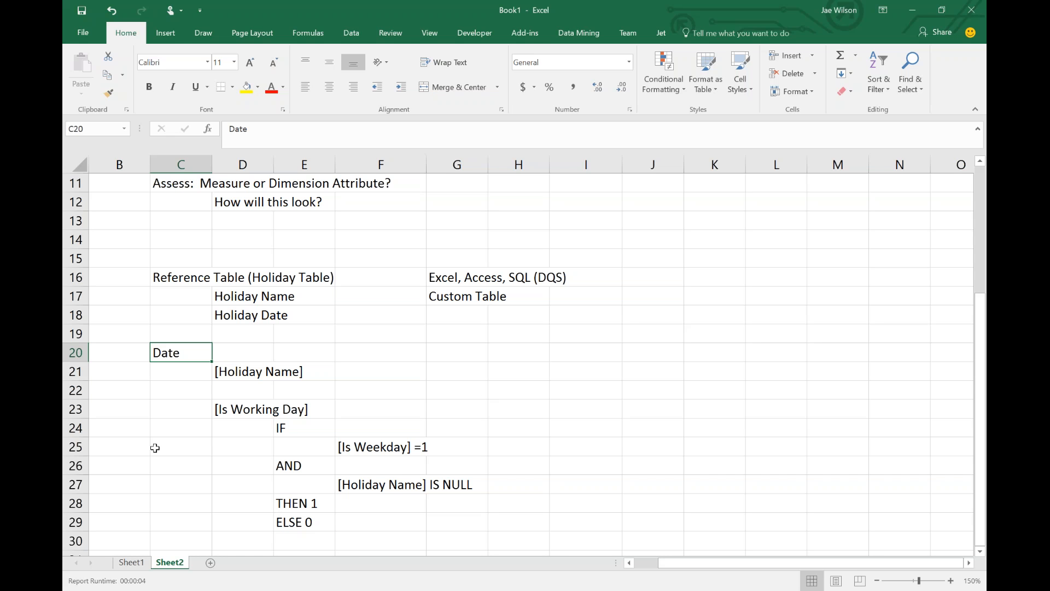
left_click(242, 413)
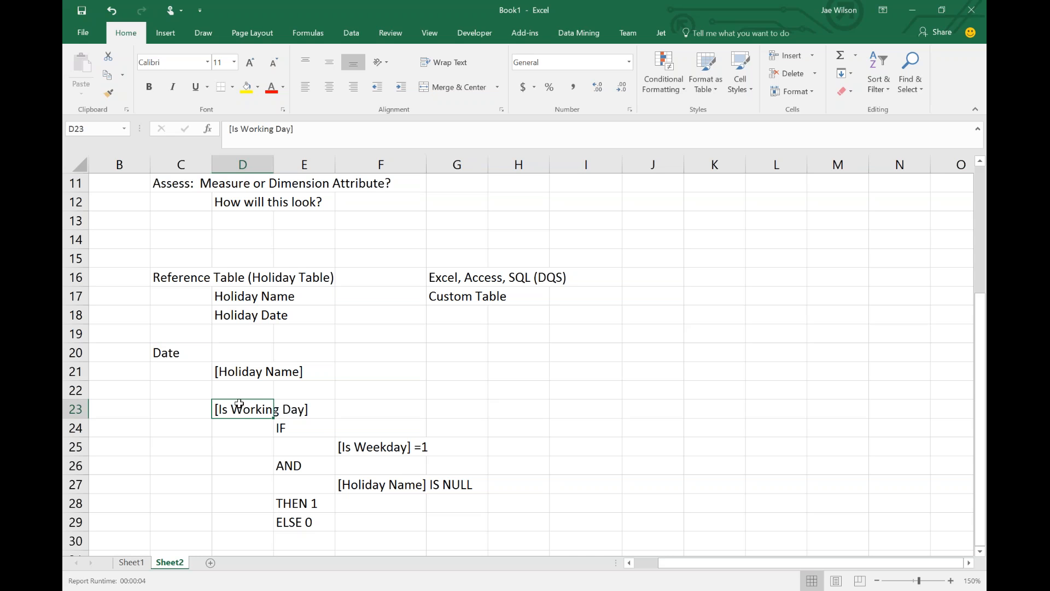
scroll(210, 416, "down", 2)
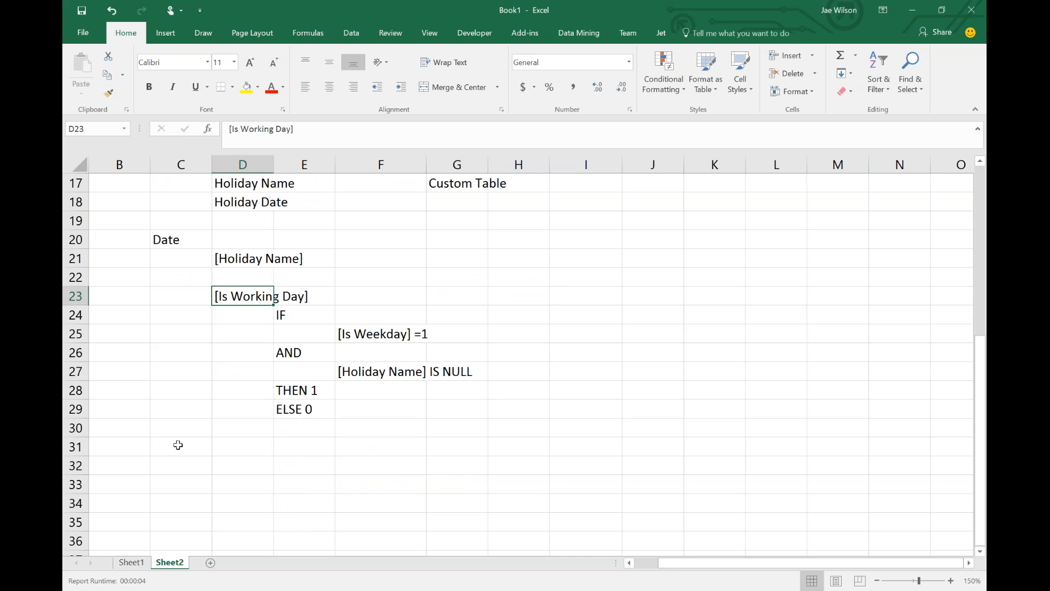
left_click(181, 445)
left_click_drag(159, 239, 468, 410)
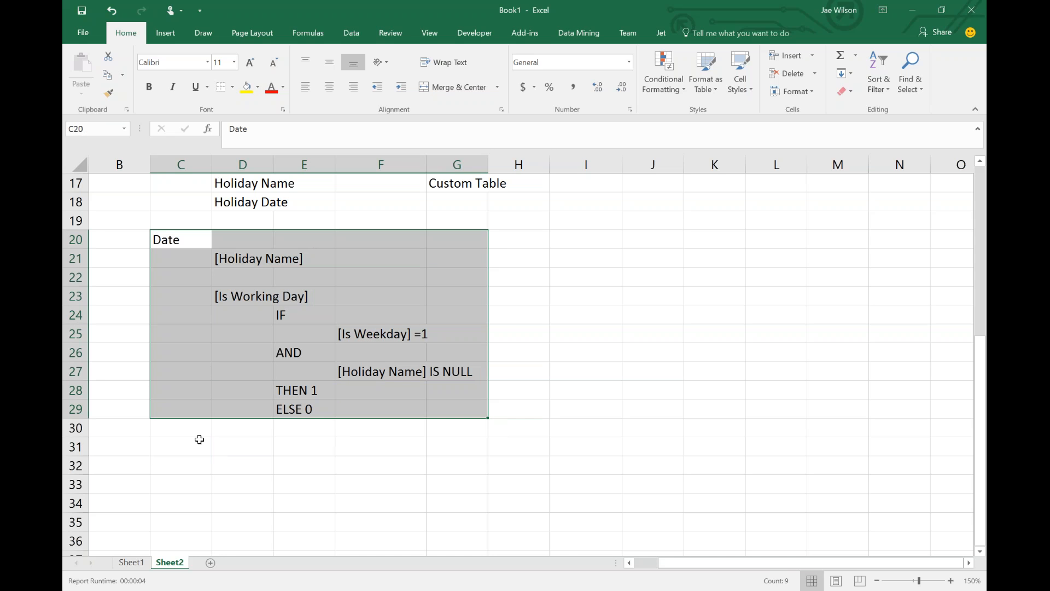
Step: Enter the table heading "[Sales Shipment Header]" in C31 below the Date table outline
left_click(198, 442)
type("[Sales SHipm")
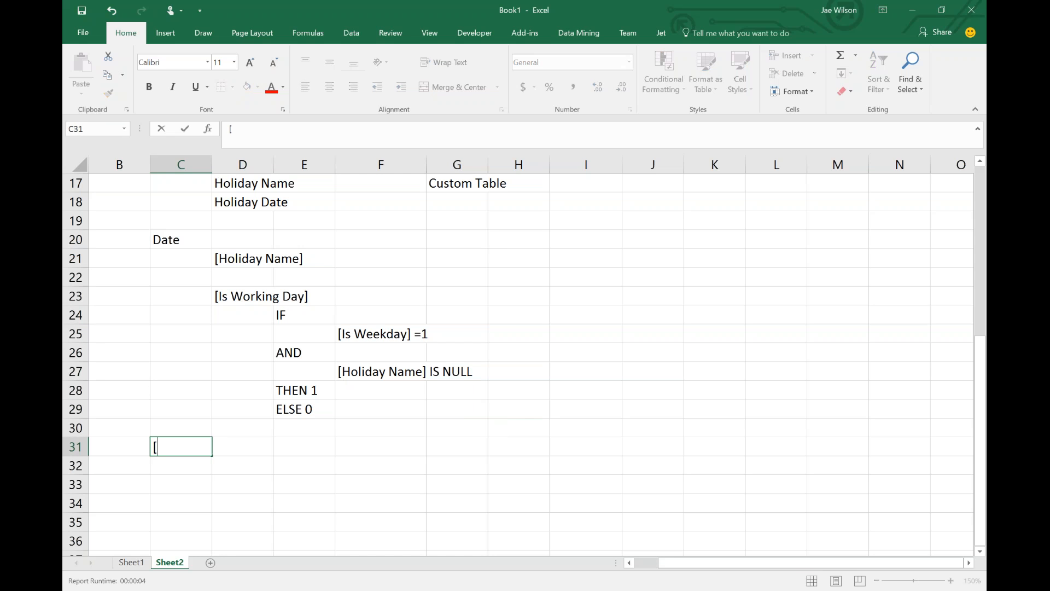
key("BackSpace")
key("BackSpace")
key("BackSpace")
key("BackSpace")
type("hipment Header]")
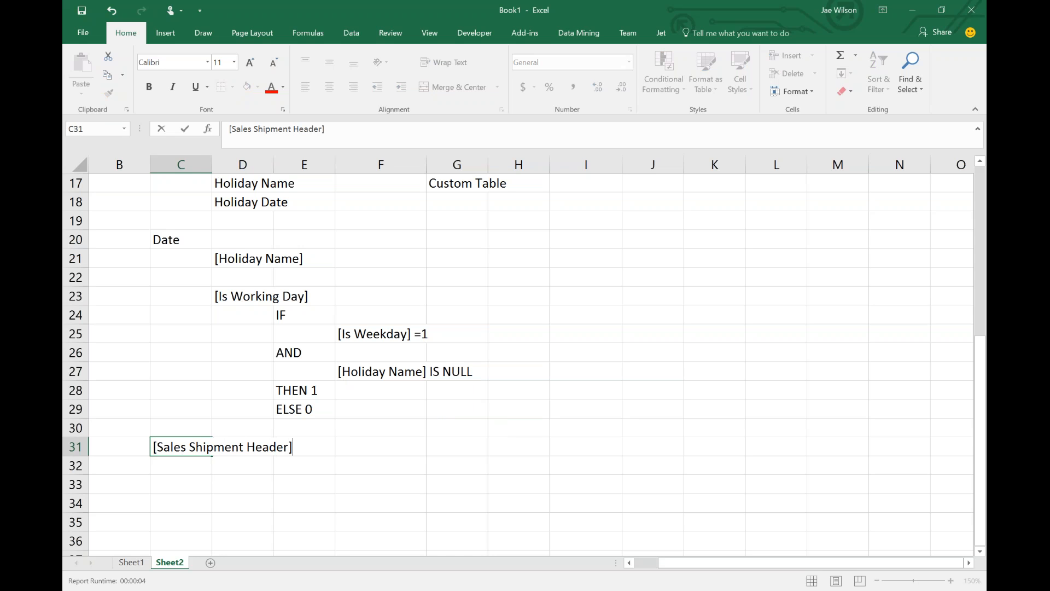
key("Return")
Step: Enter the field "[Num Days Act]" in D32 under the Sales Shipment Header heading
key("Right")
type("[")
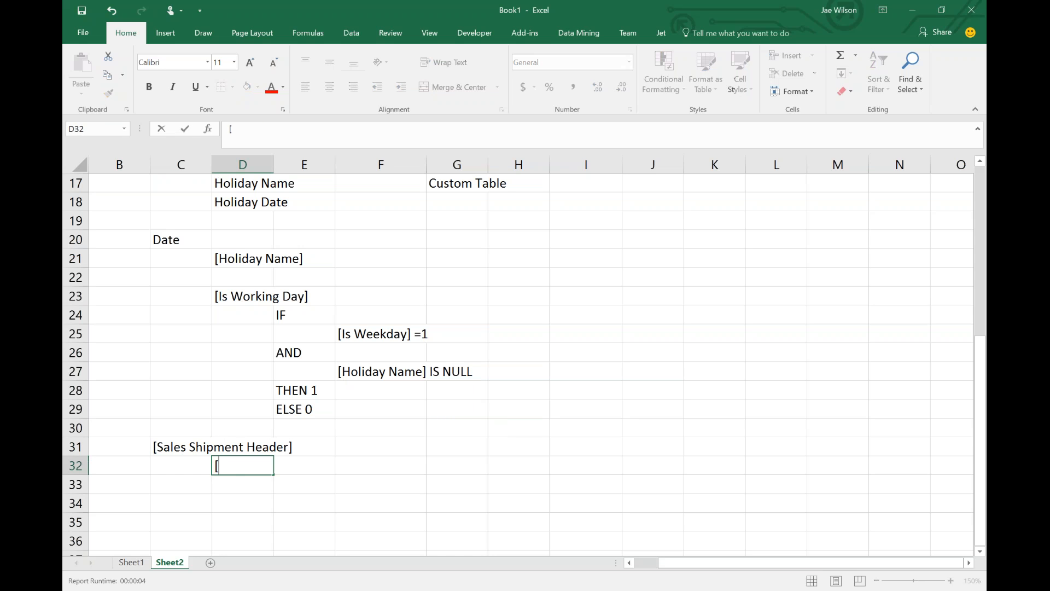
type("Num Days ")
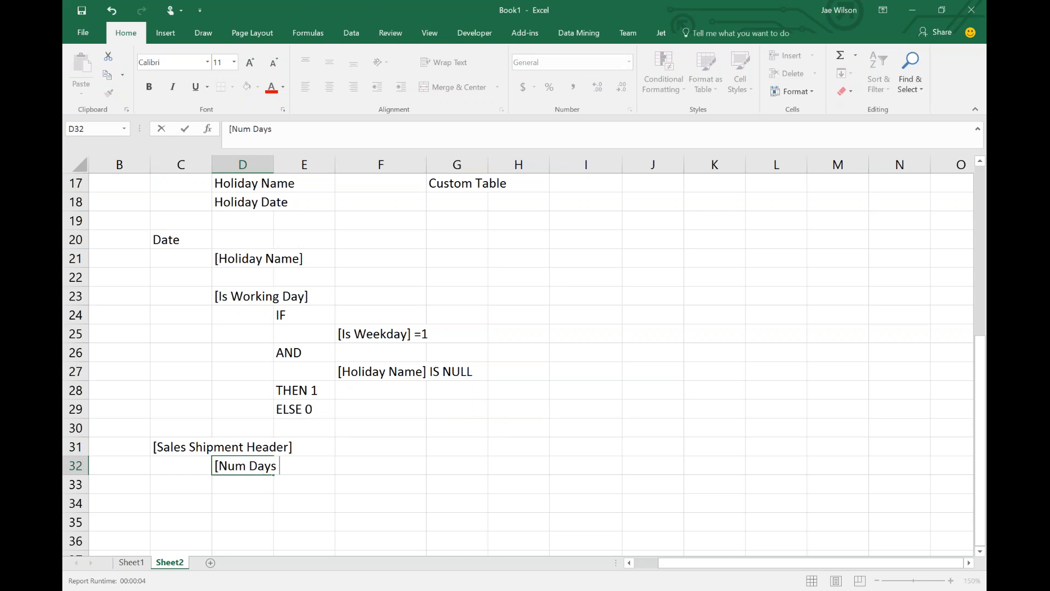
type("Act]")
key("Return")
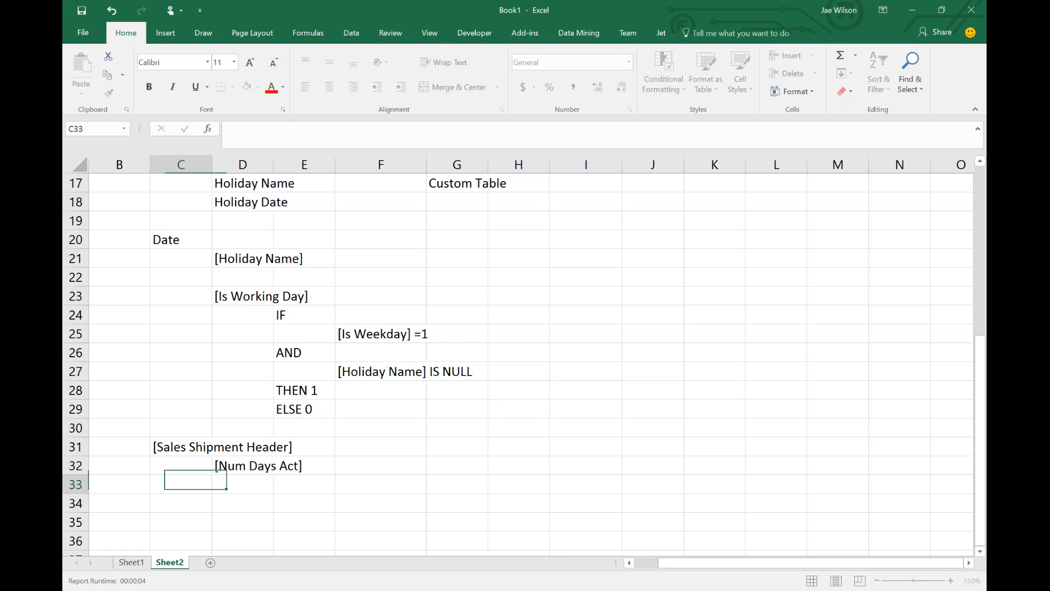
Step: Enter the field "[Num Days Workday]" in D36 and select E33 beneath the Num Days Act field
key("Down")
key("Down")
key("Down")
type("Nu")
key("BackSpace")
key("BackSpace")
type("[")
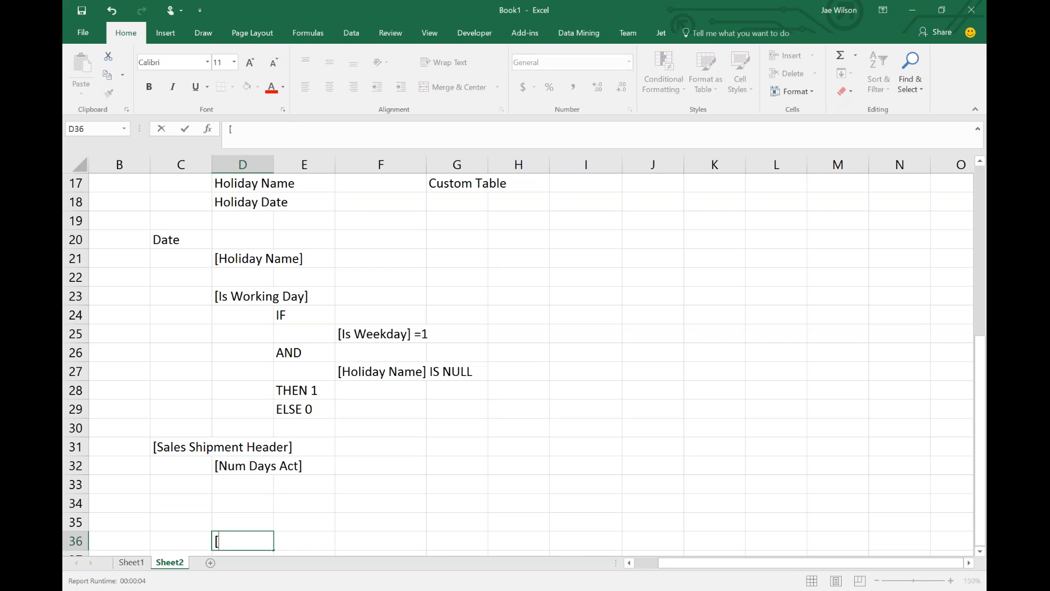
type("Num Days Holiday]")
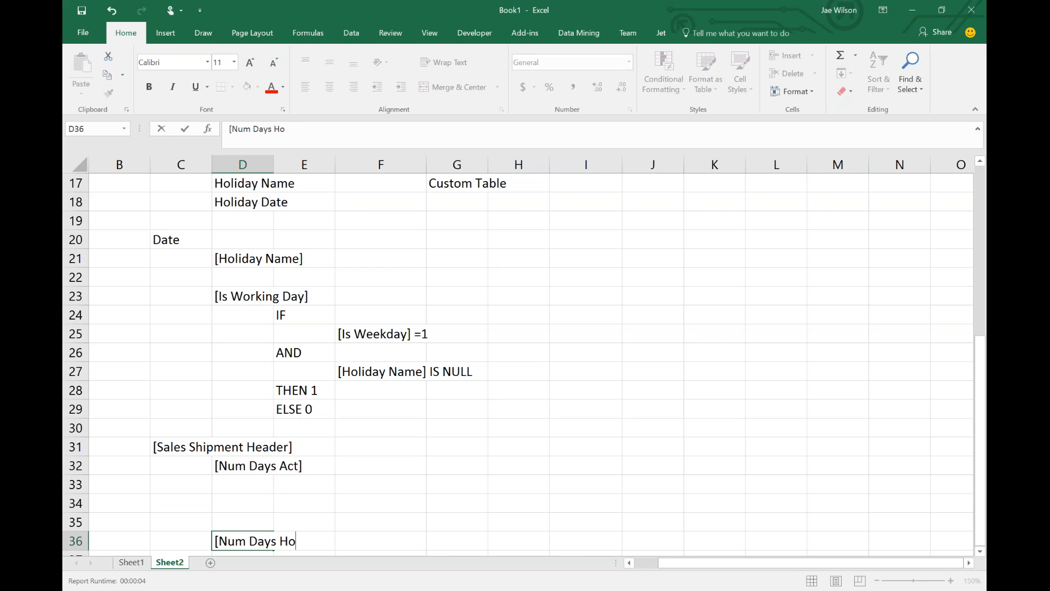
key("BackSpace")
key("BackSpace")
key("BackSpace")
key("BackSpace")
key("BackSpace")
key("BackSpace")
key("BackSpace")
key("BackSpace")
type("Workday]")
key("Return")
key("Left")
key("Up")
key("Up")
key("Up")
key("Up")
key("Right")
key("Right")
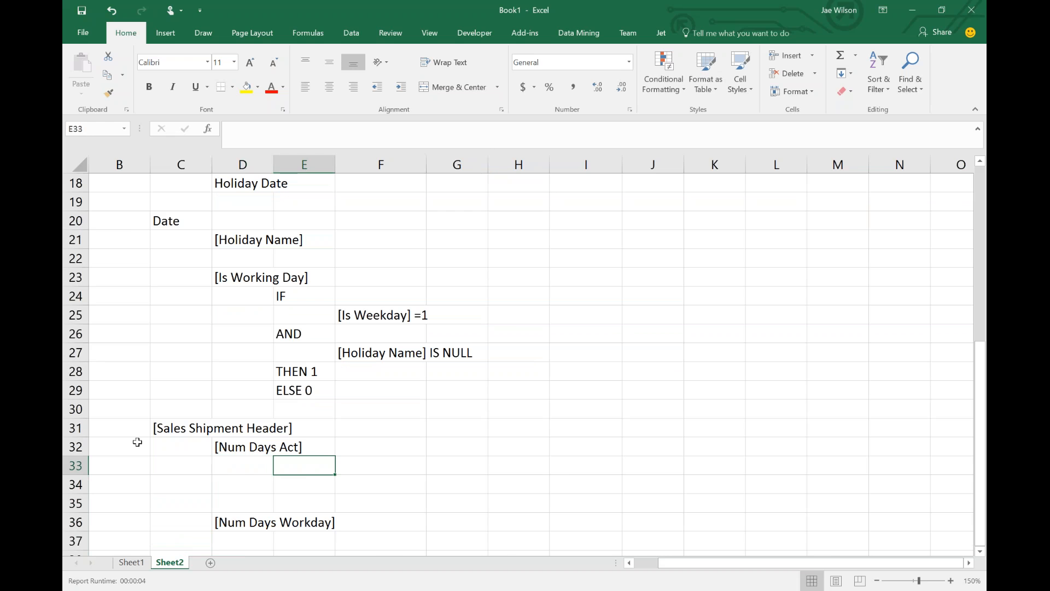
Step: Examine the Actual Days formula in H25 of Sheet1 and its shipping and due date columns, and return to Sheet2
left_click(132, 562)
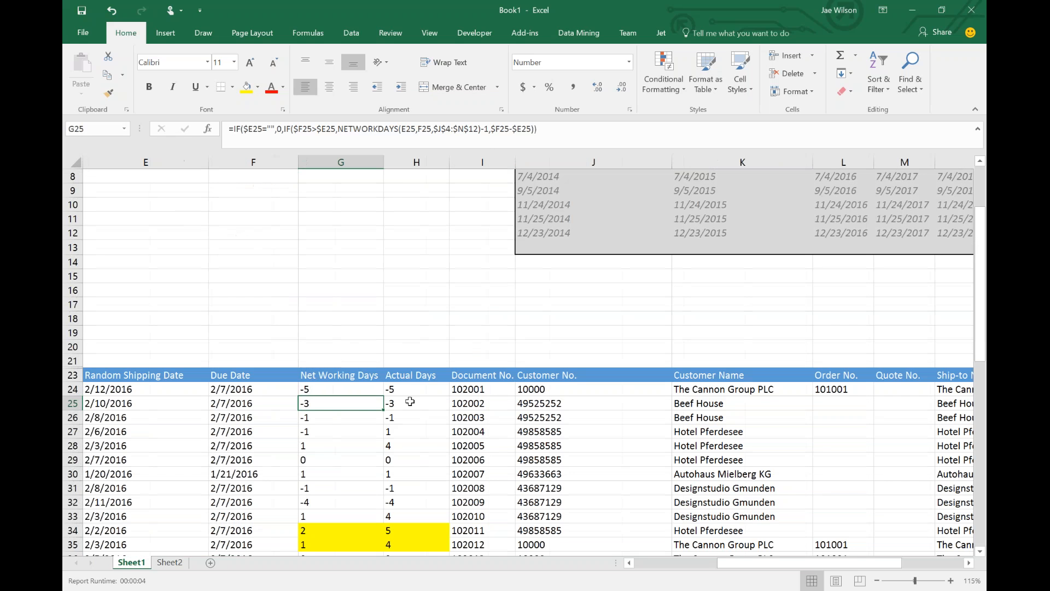
left_click(410, 401)
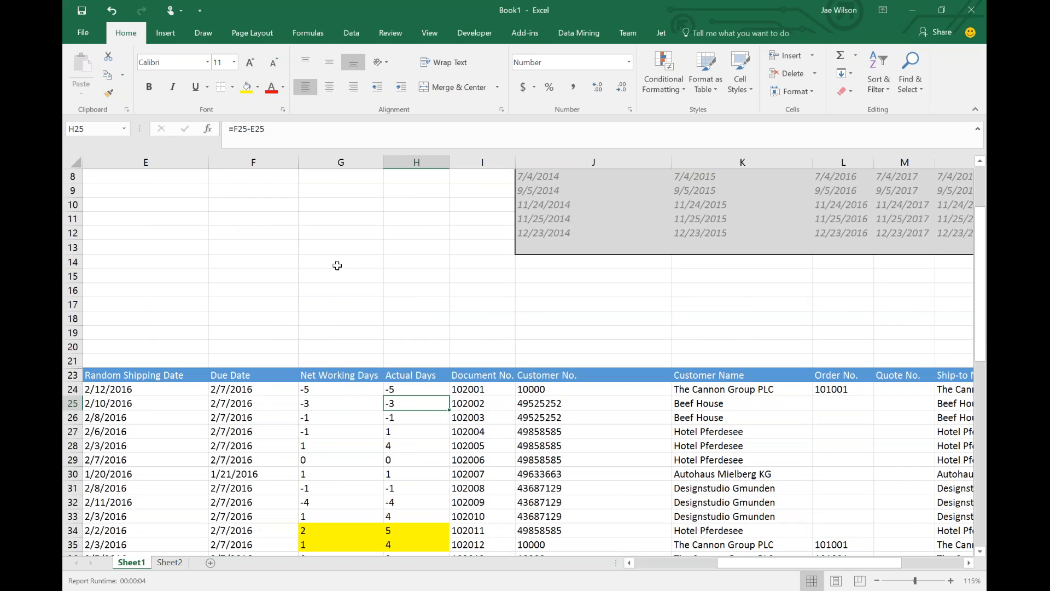
left_click(266, 388)
key("Left")
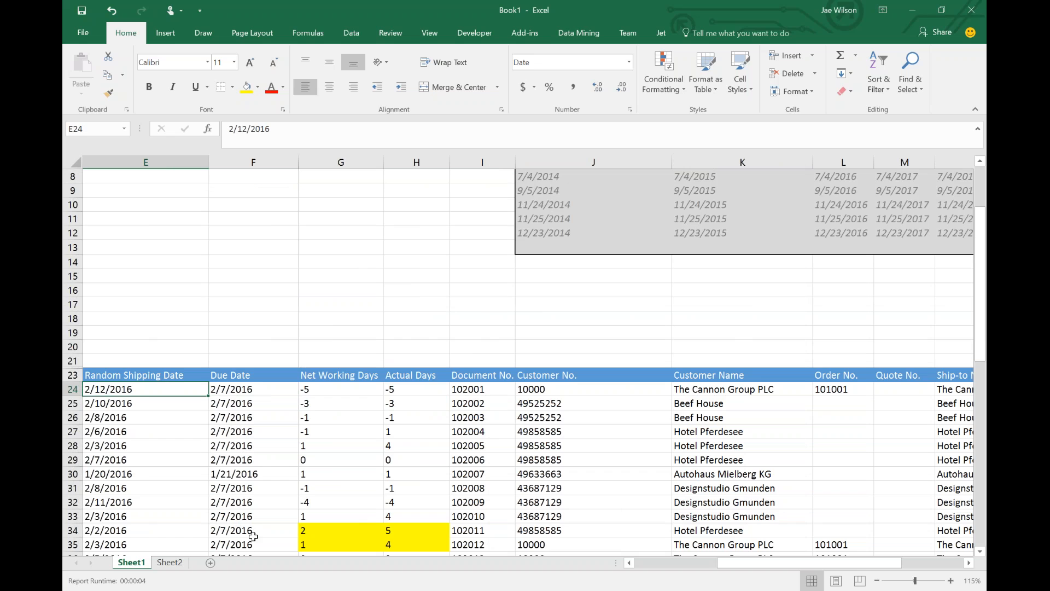
left_click(170, 564)
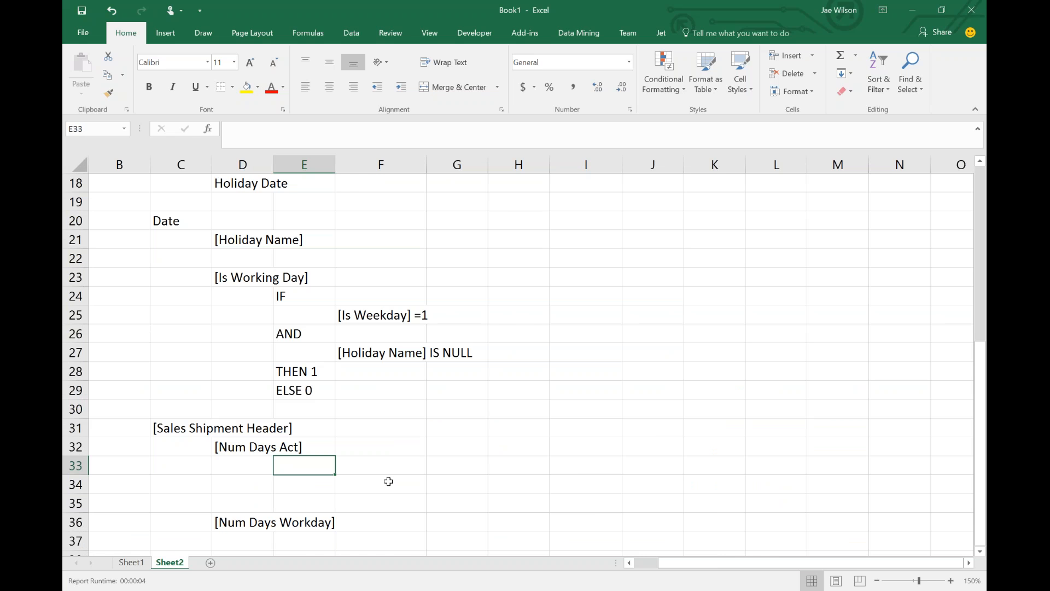
Step: Switch to the Chrome browser, search the web for "datediff sql" and open the Microsoft Docs DATEDIFF (Transact-SQL) page
key("alt+Tab")
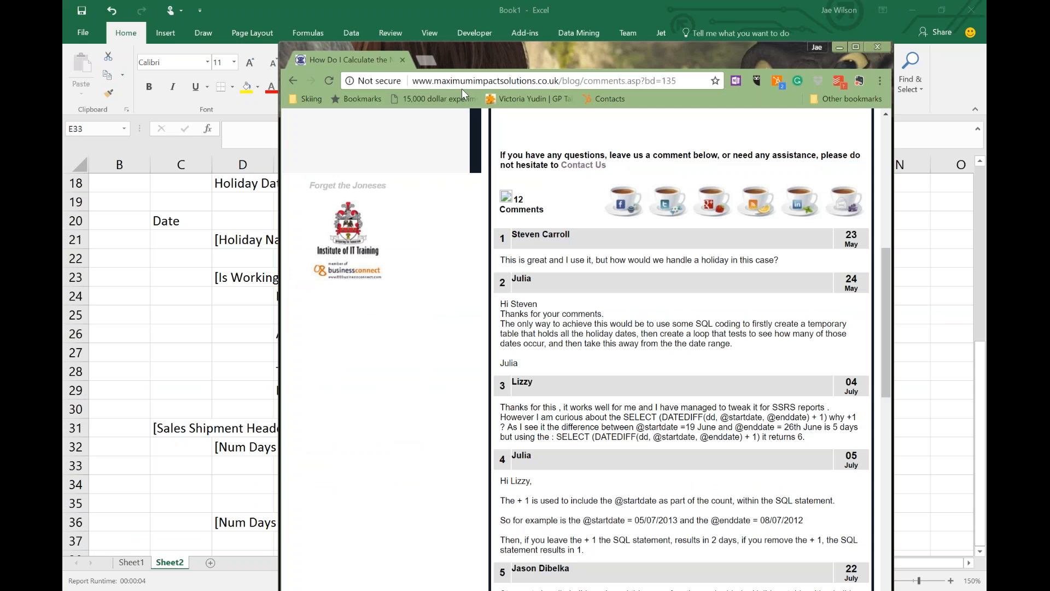
type("date")
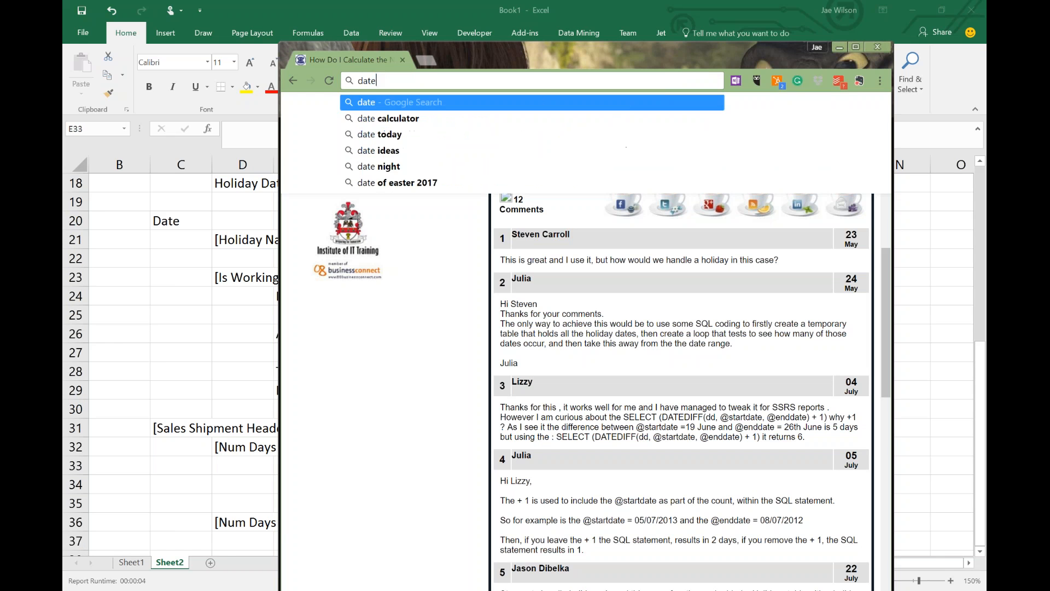
type("diff sql")
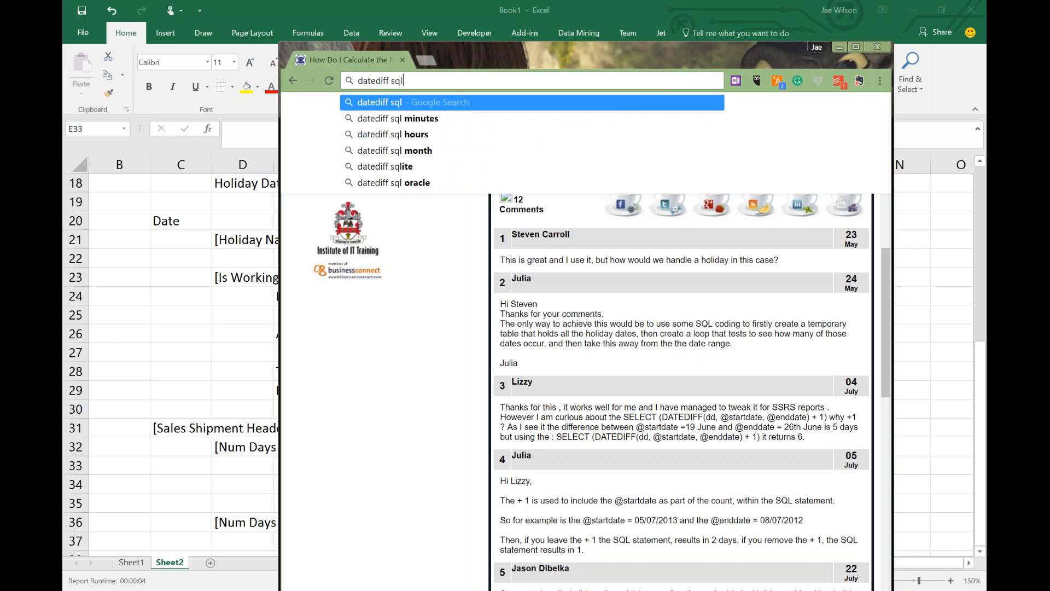
key("Return")
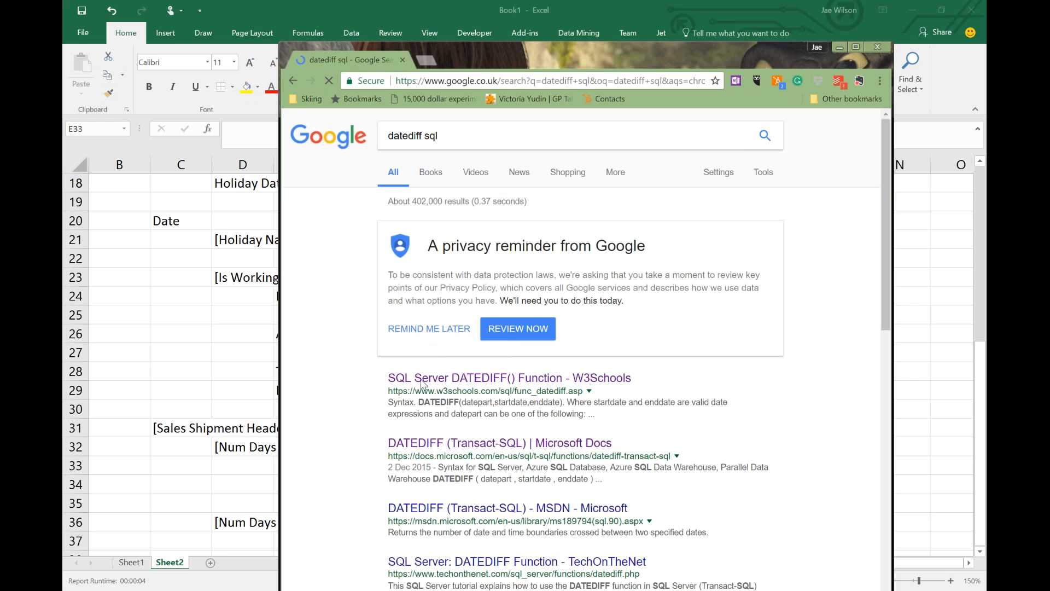
left_click(424, 444)
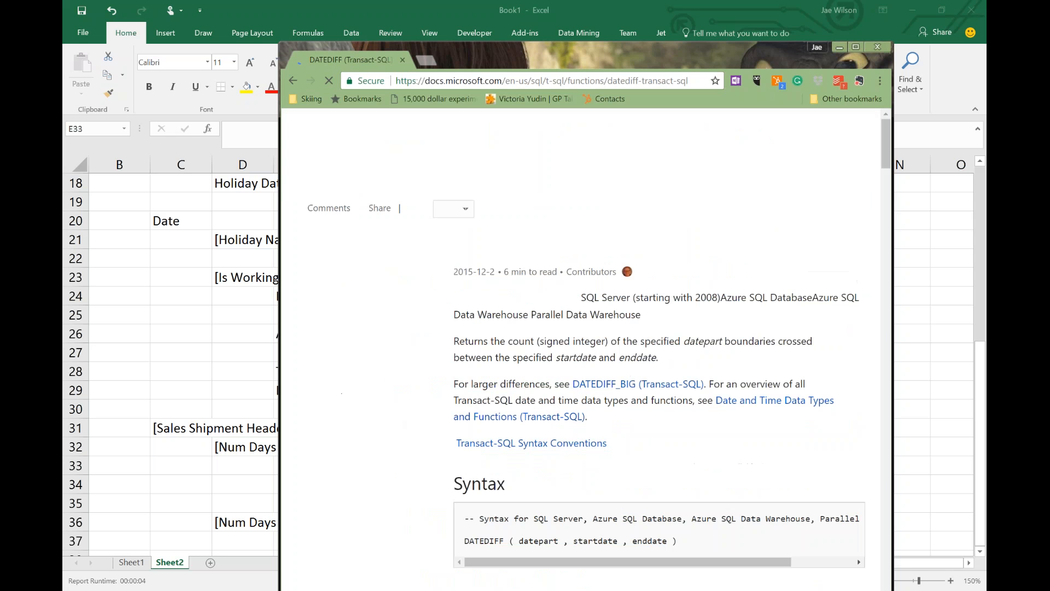
Step: Examine the DATEDIFF syntax and its datepart argument, highlighting the abbreviation "dd" for day
scroll(515, 416, "down", 7)
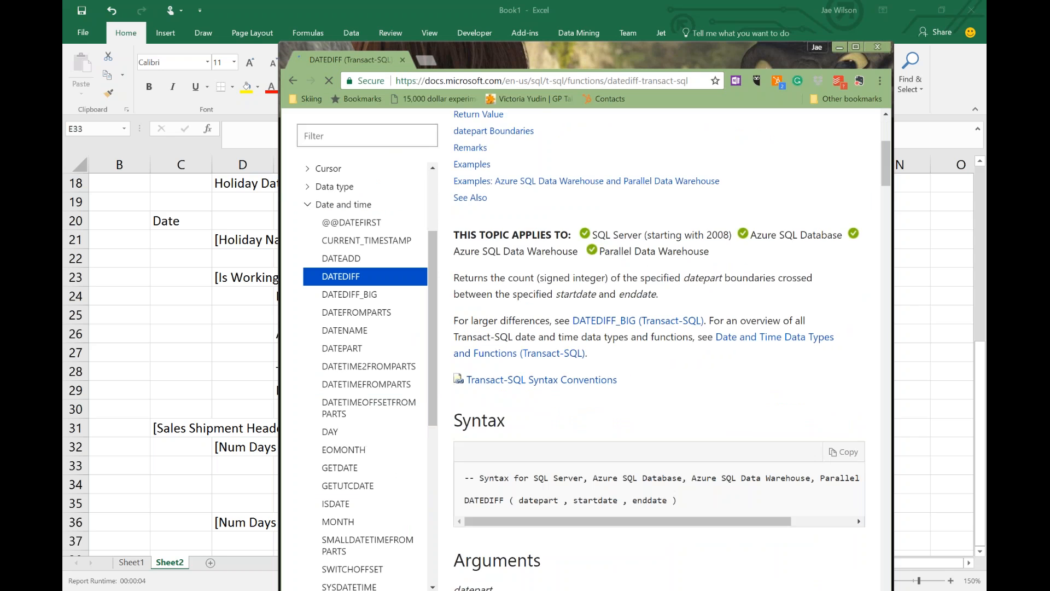
double_click(484, 372)
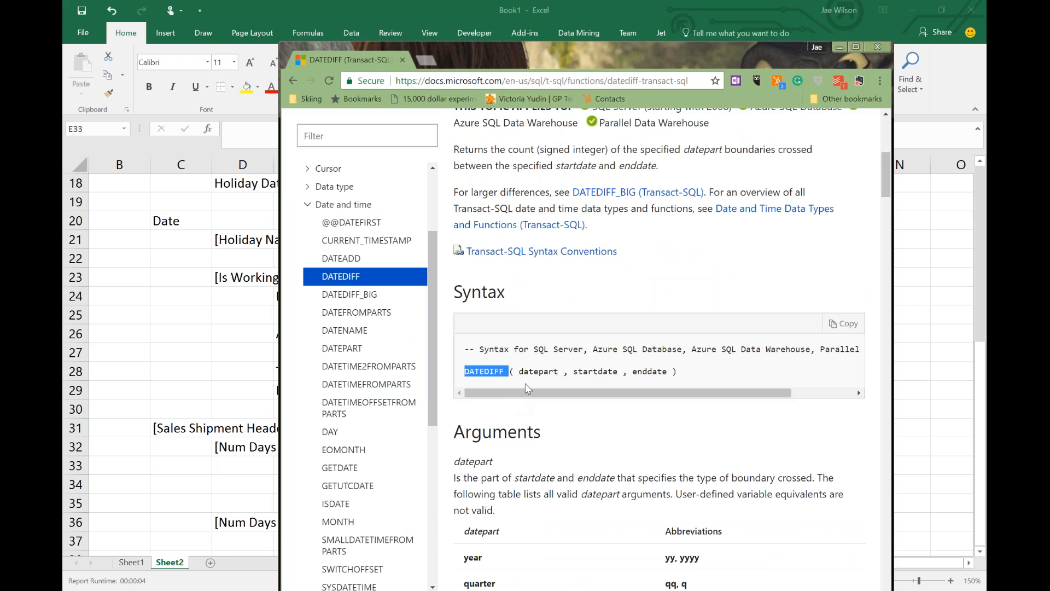
double_click(539, 372)
scroll(567, 444, "down", 3)
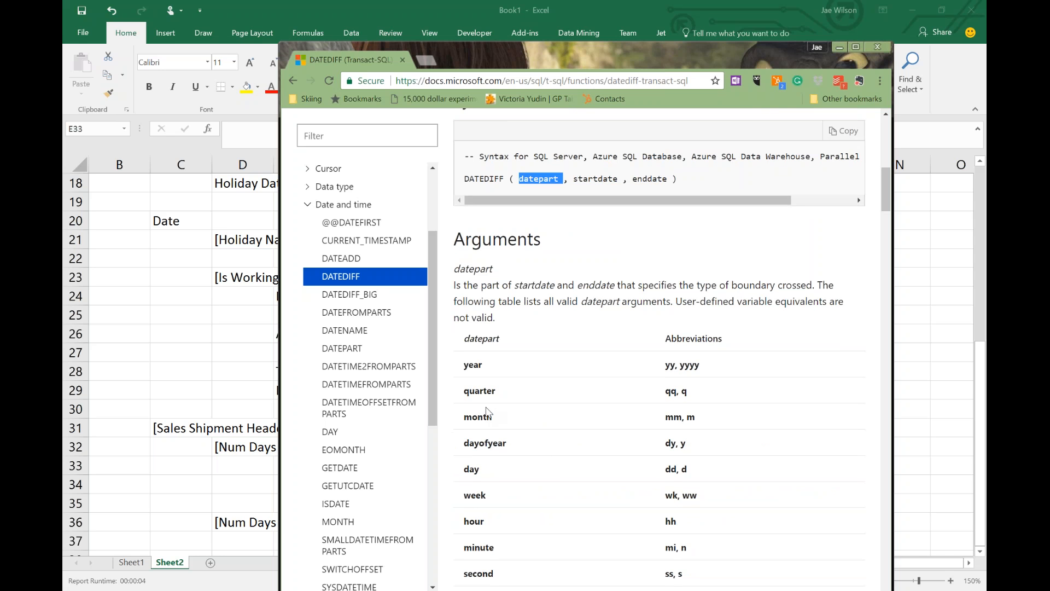
double_click(671, 469)
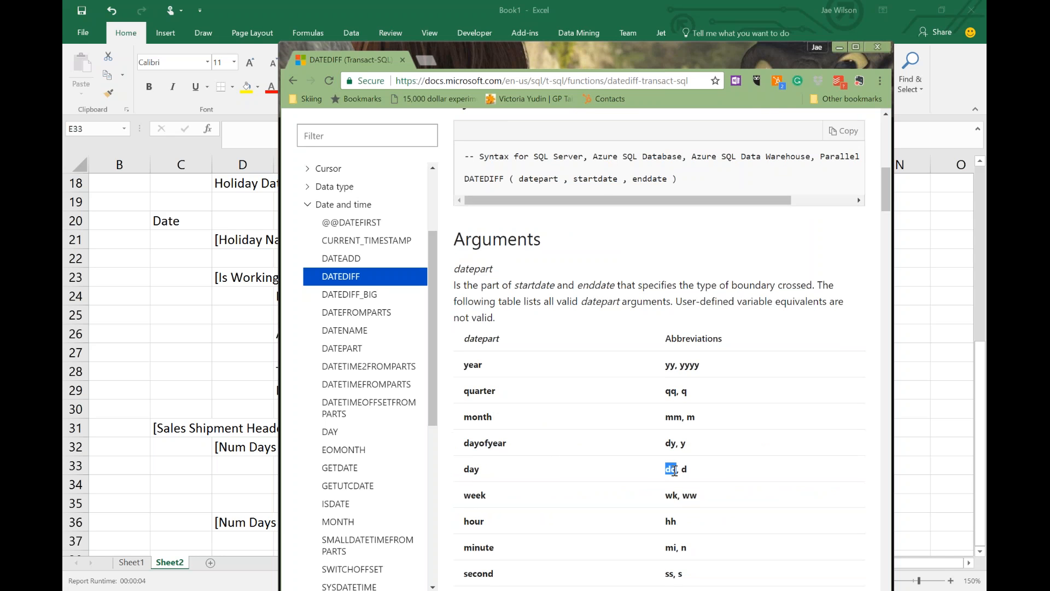
Step: Check the DATEDIFF startdate and enddate arguments, switch to Excel and enter "datediff(dd, [Due Date], [Posting Date])" in E33
double_click(599, 178)
double_click(649, 178)
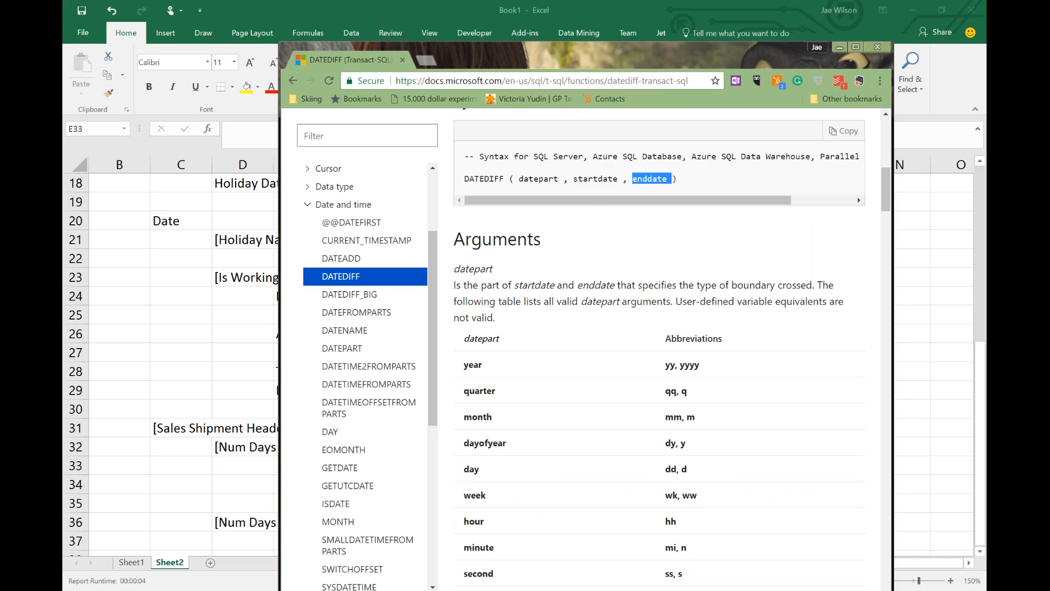
left_click_drag(652, 179, 482, 189)
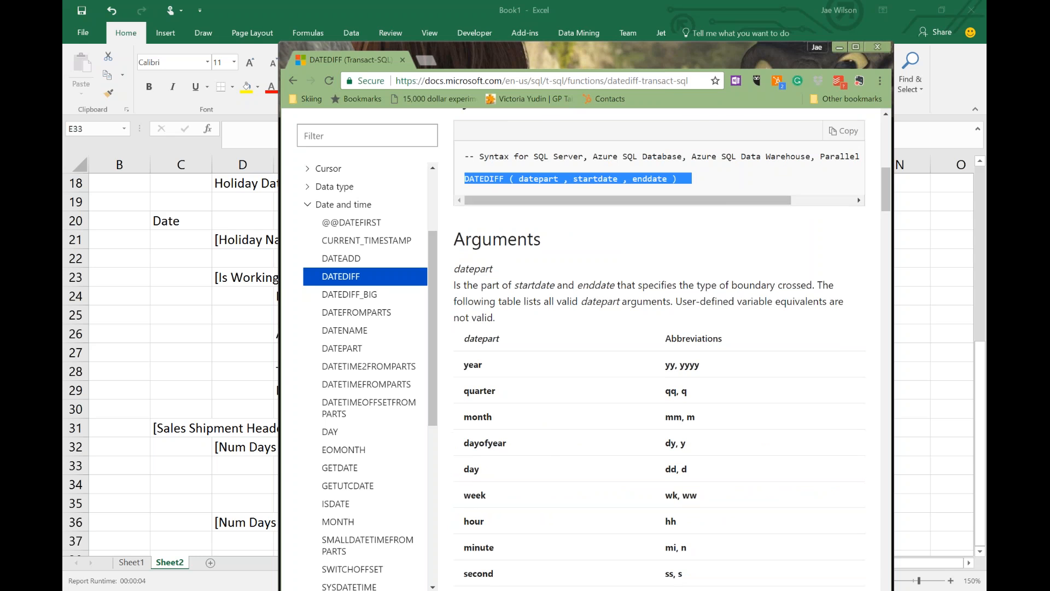
key("alt+Tab")
type("datediff(]")
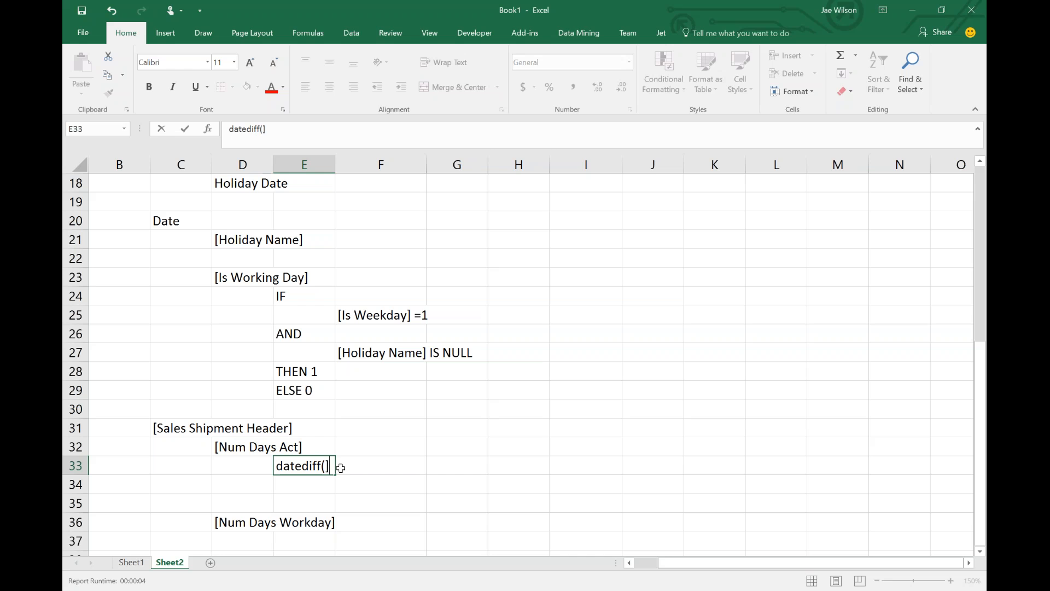
key("BackSpace")
type("dd, [Due Date], [Posting Date])")
key("Return")
key("Left")
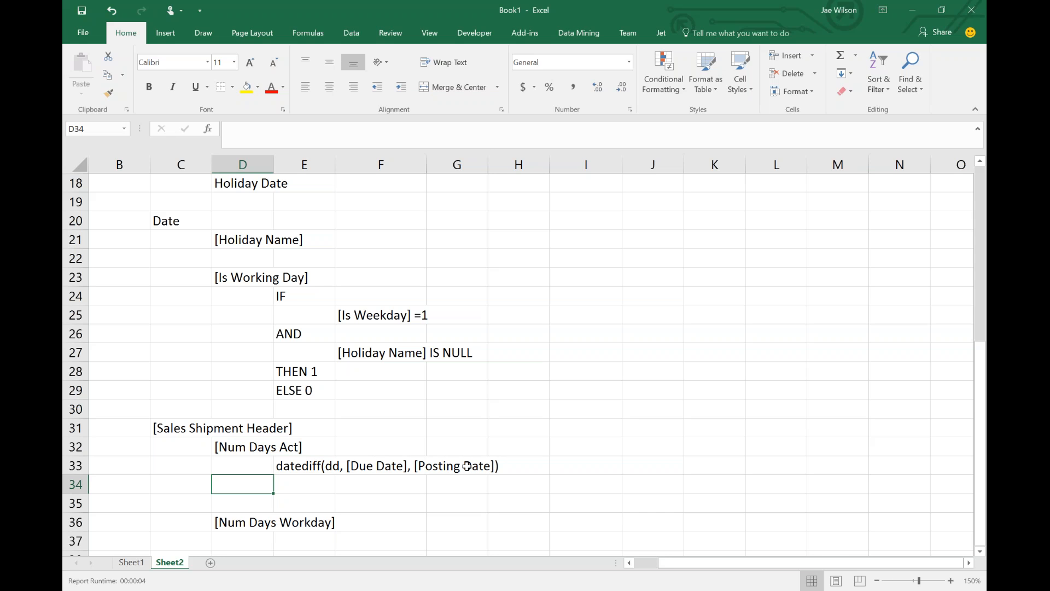
Step: Review the [Num Days Workday] field against the [Is Working Day] logic and the Date table entries above it
scroll(441, 500, "down", 1)
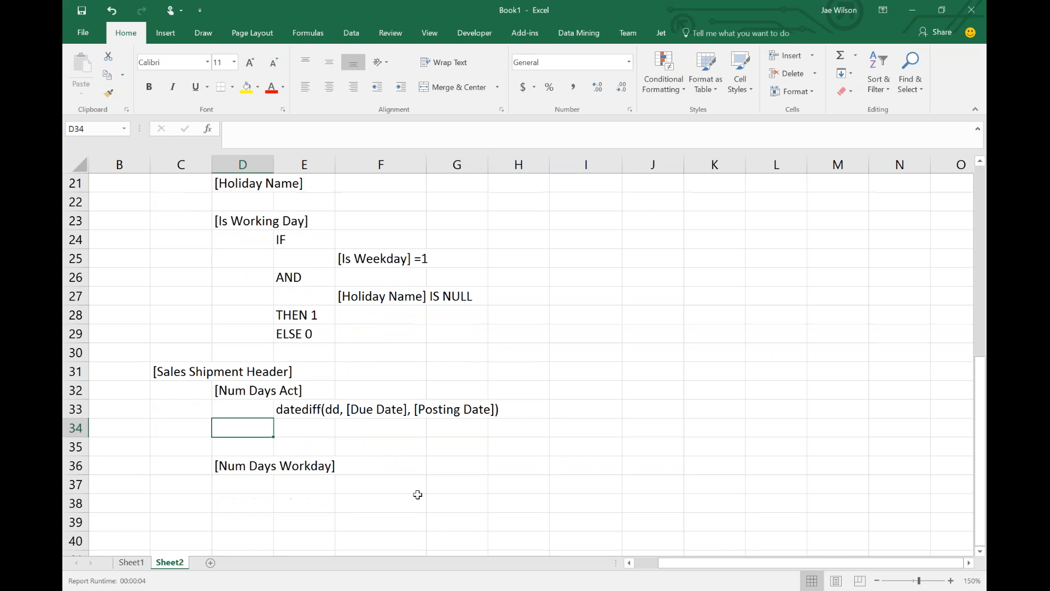
left_click(253, 494)
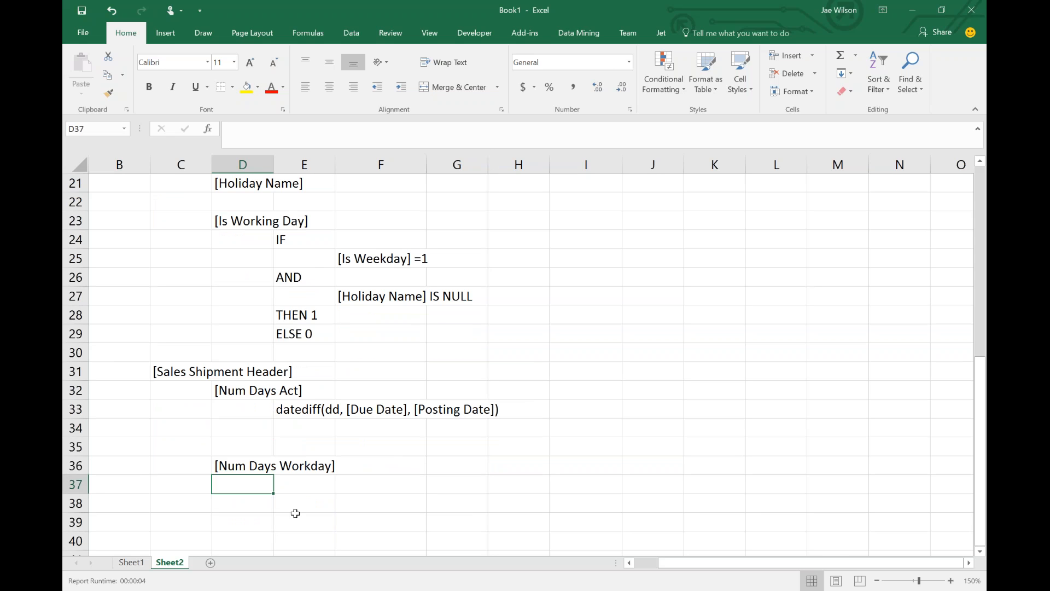
left_click(305, 490)
left_click(260, 463)
left_click(285, 480)
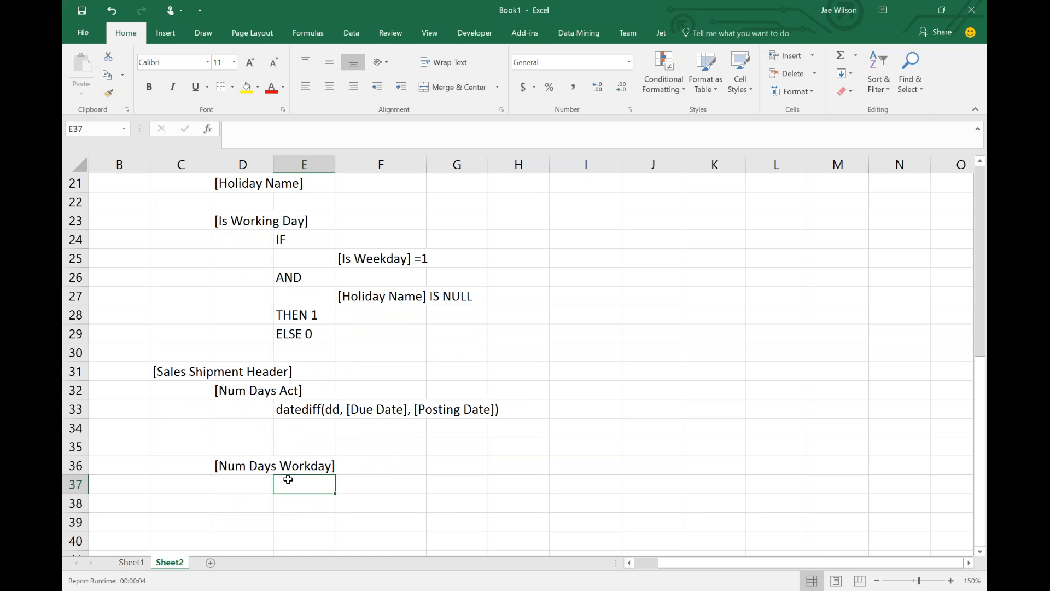
left_click(259, 460)
left_click(315, 488)
scroll(312, 489, "up", 2)
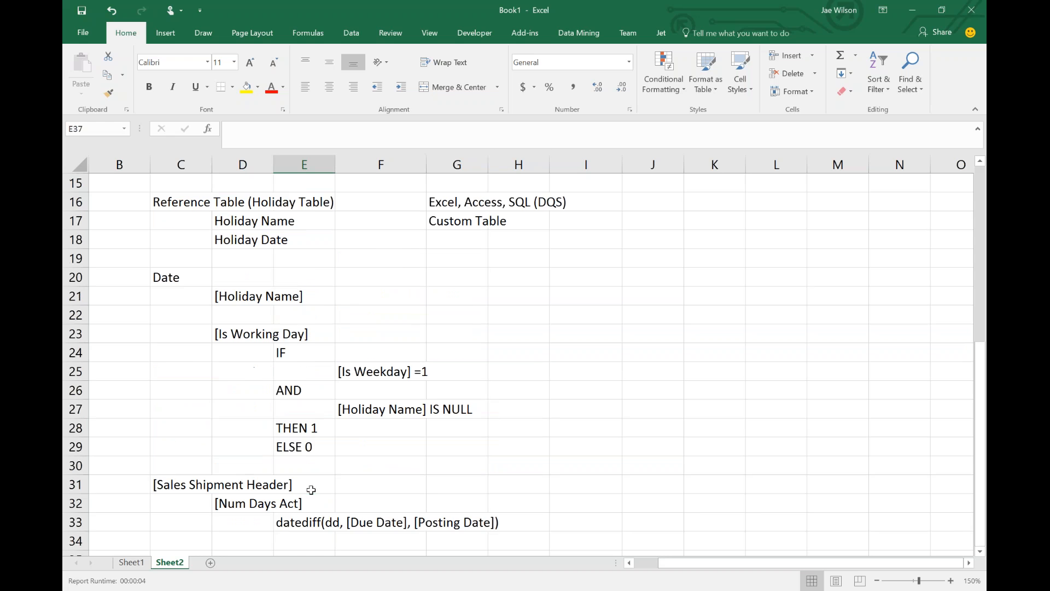
scroll(284, 485, "down", 2)
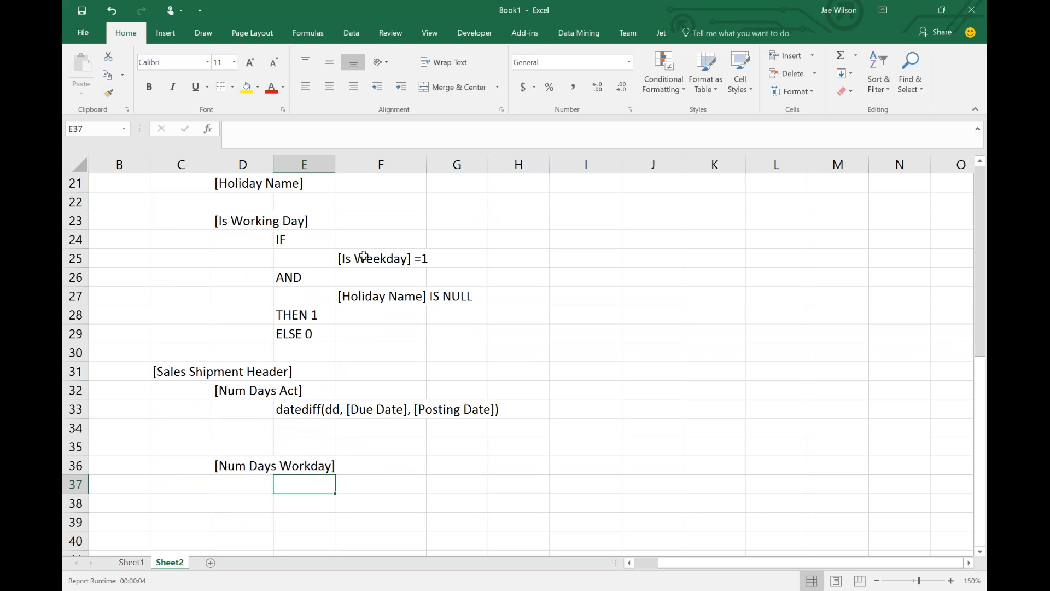
scroll(260, 310, "up", 1)
left_click(257, 274)
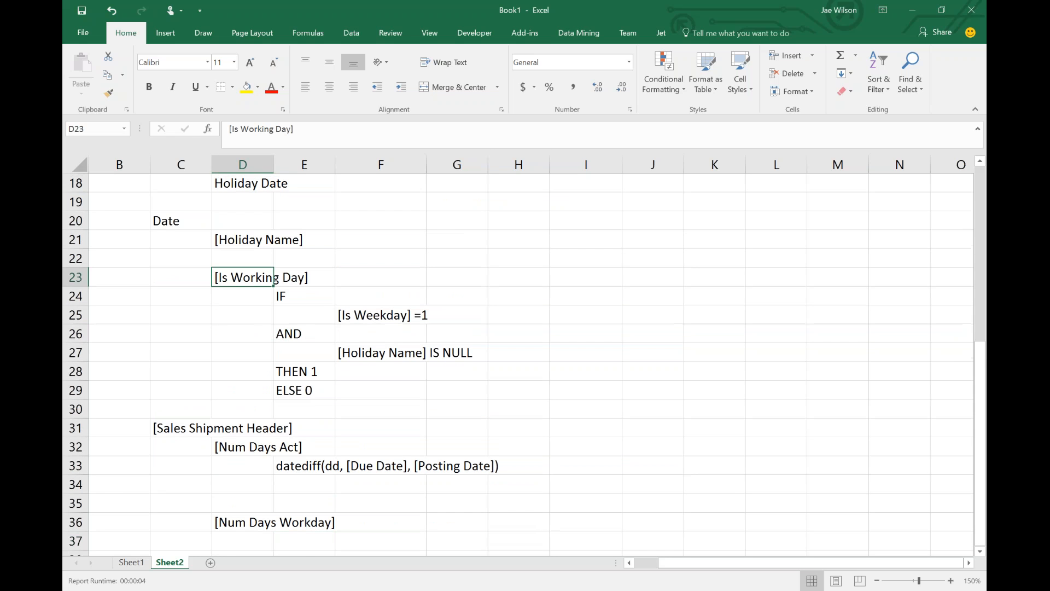
scroll(249, 366, "up", 1)
left_click(168, 280)
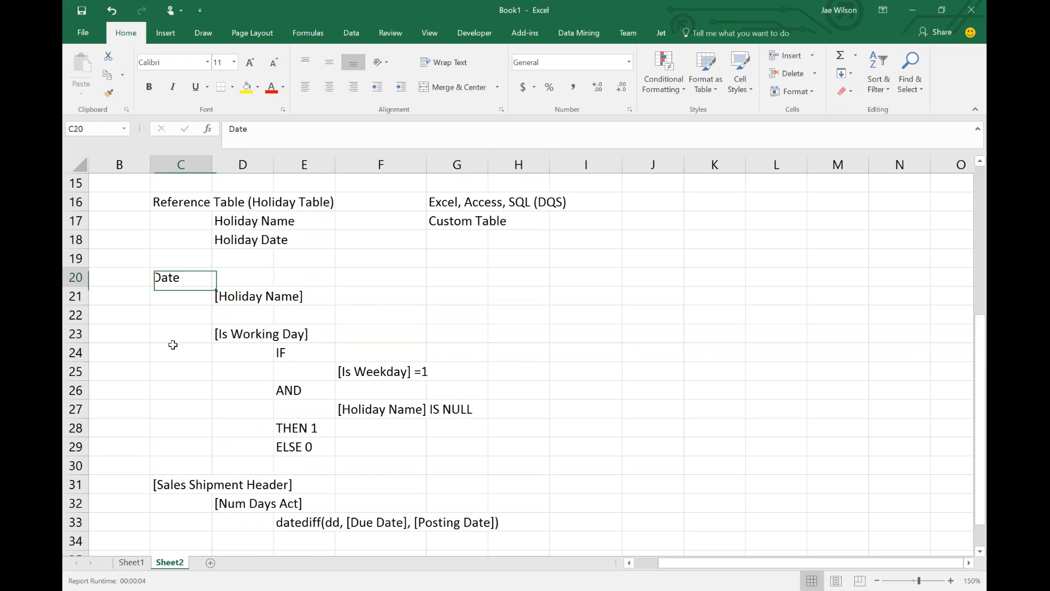
Step: Enter "Script Command" in E37 beneath the [Num Days Workday] field
scroll(265, 453, "down", 3)
left_click_drag(304, 437, 444, 435)
key("shift+Left")
key("shift+Left")
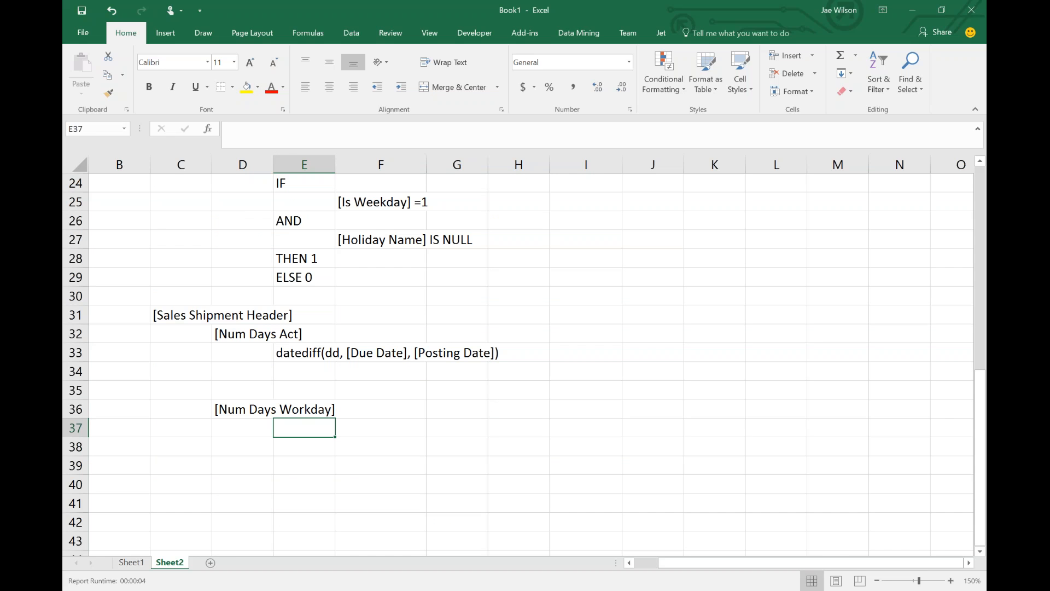
type("Script Command")
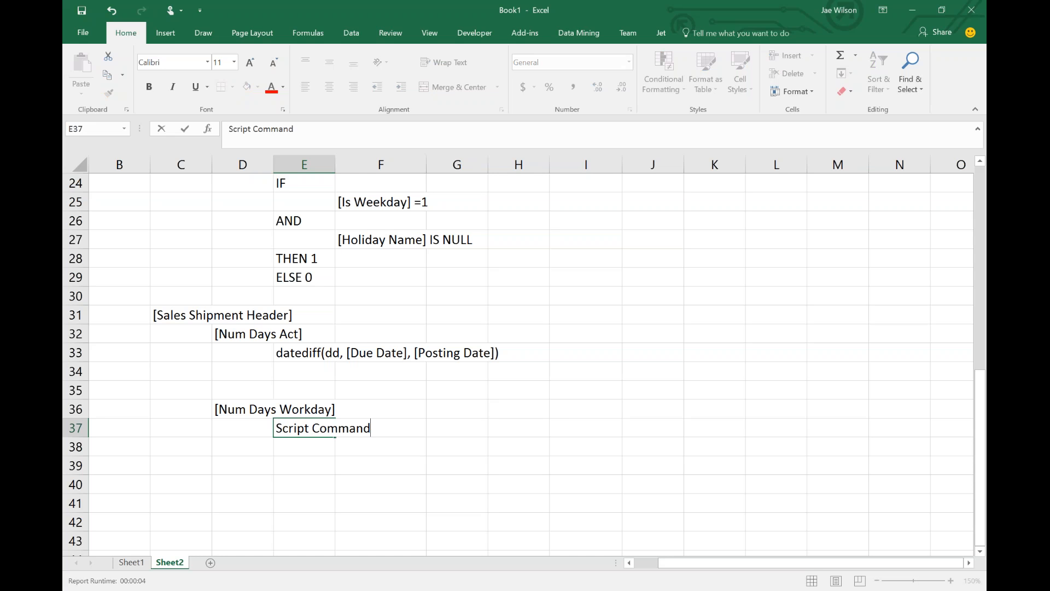
key("Return")
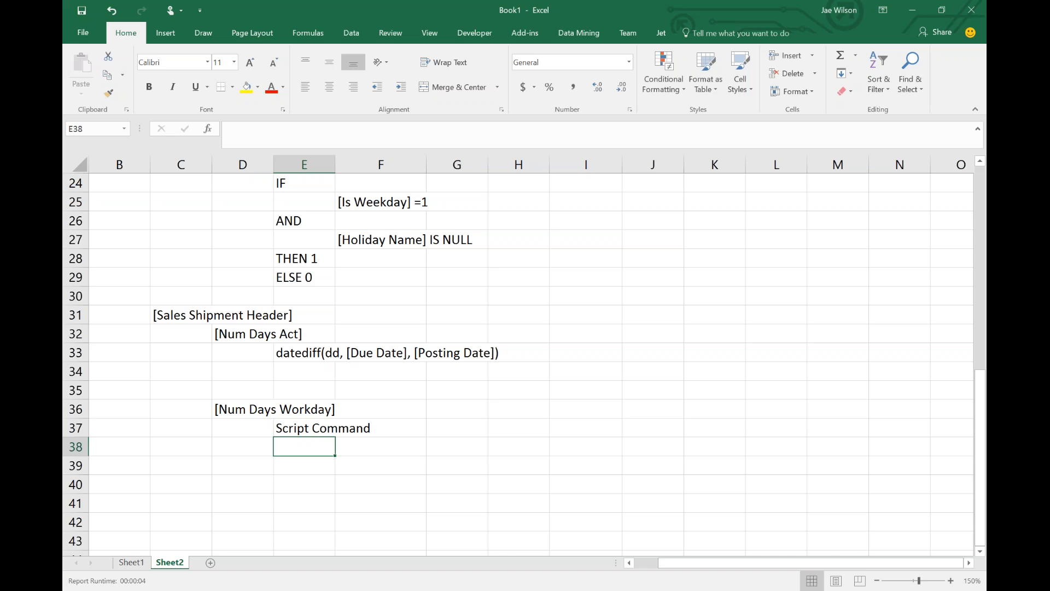
Step: Enter "Execution Phase (Sales Shipment Header), Pre-Execution Step" in E38
type("Execution Phase (Sales Shipment ")
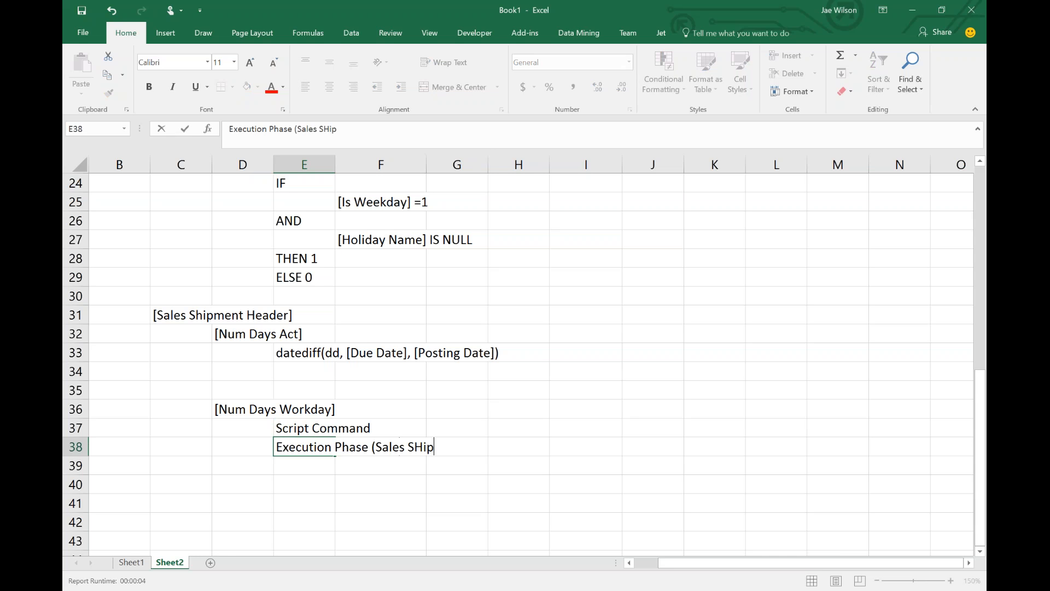
type("Header]")
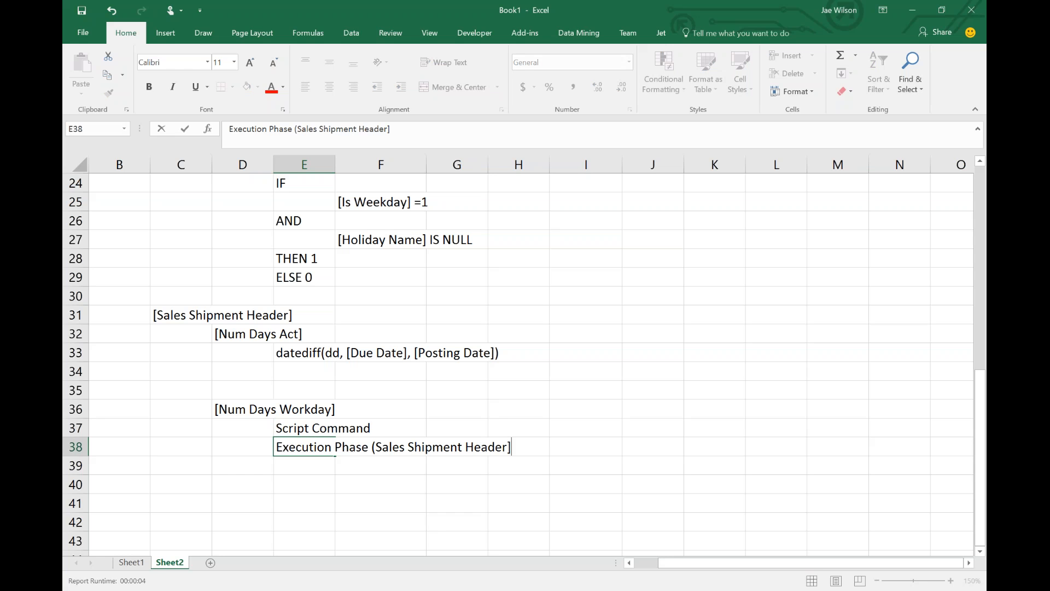
key("BackSpace")
type("), Pre-Execution Step")
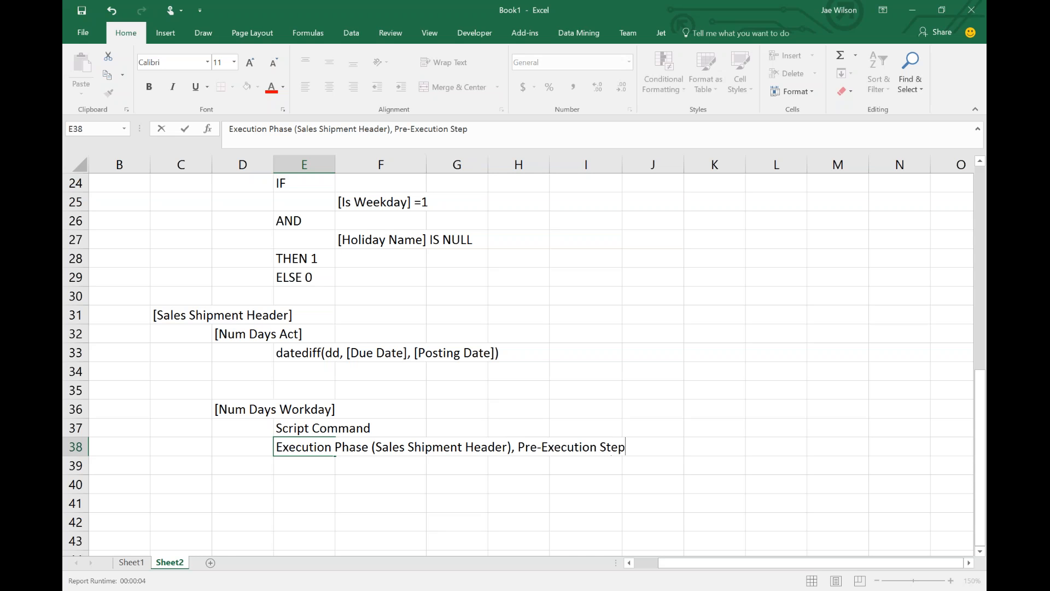
key("Return")
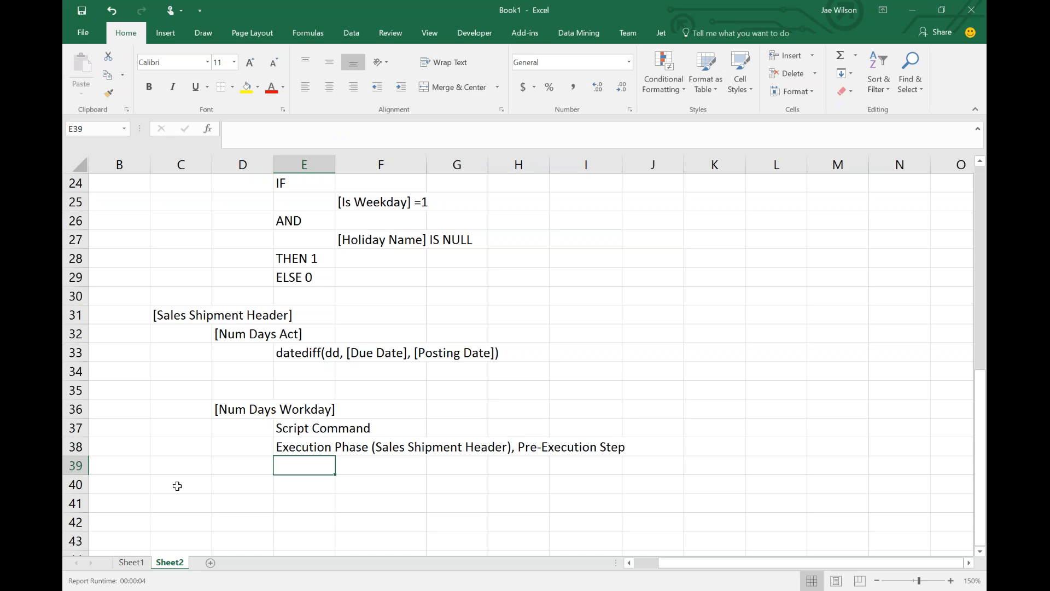
Step: Go over the Sales Shipment Header block in D32:F38 and enter the field "[Avg Num Days]" in D40
left_click_drag(179, 315, 334, 461)
scroll(329, 486, "up", 1)
scroll(329, 487, "up", 1)
left_click(417, 452)
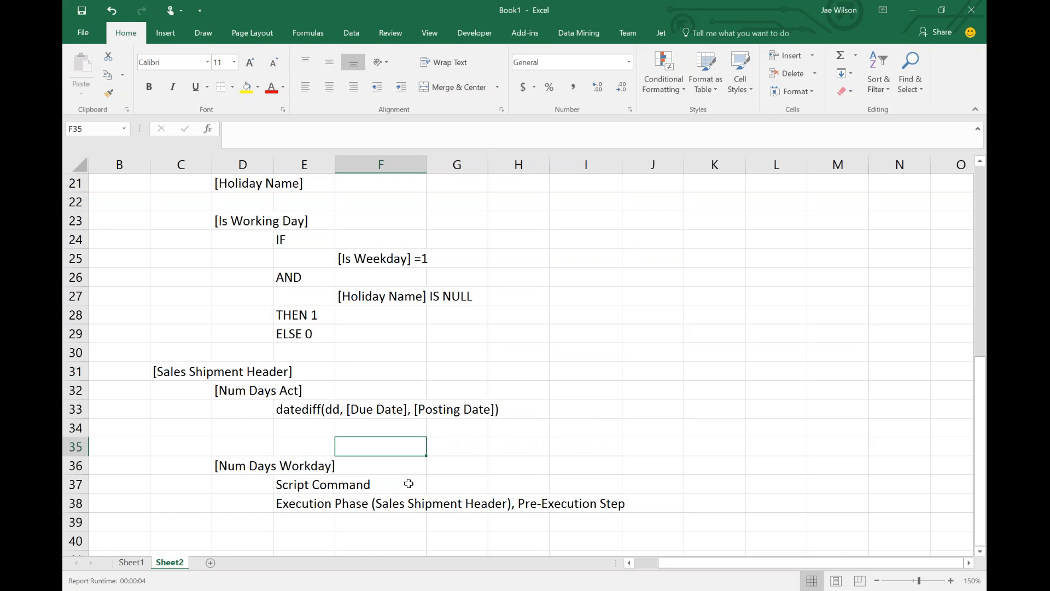
left_click(253, 402)
left_click_drag(247, 388, 361, 503)
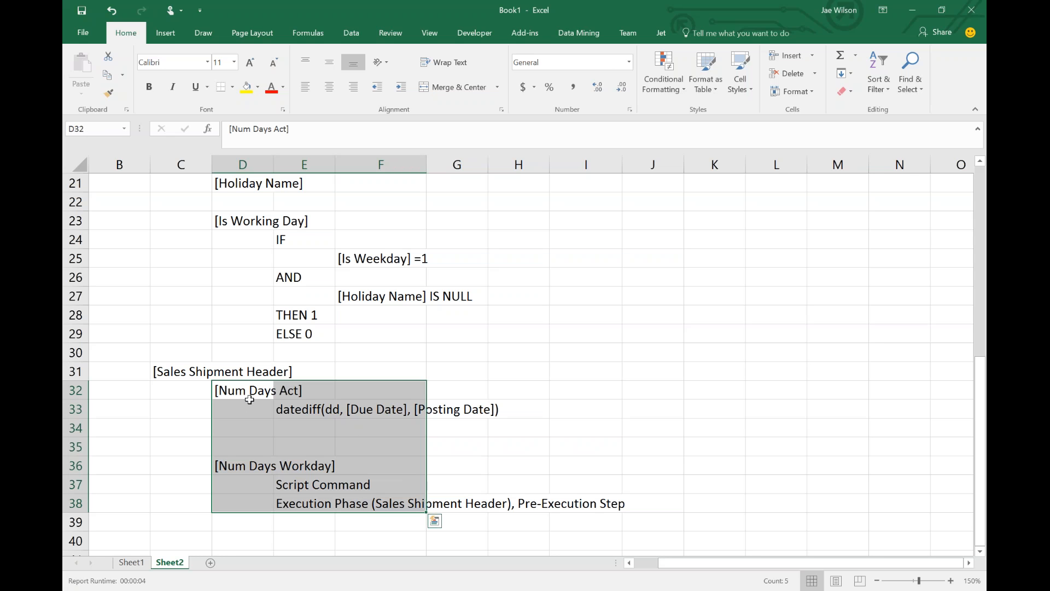
left_click(239, 533)
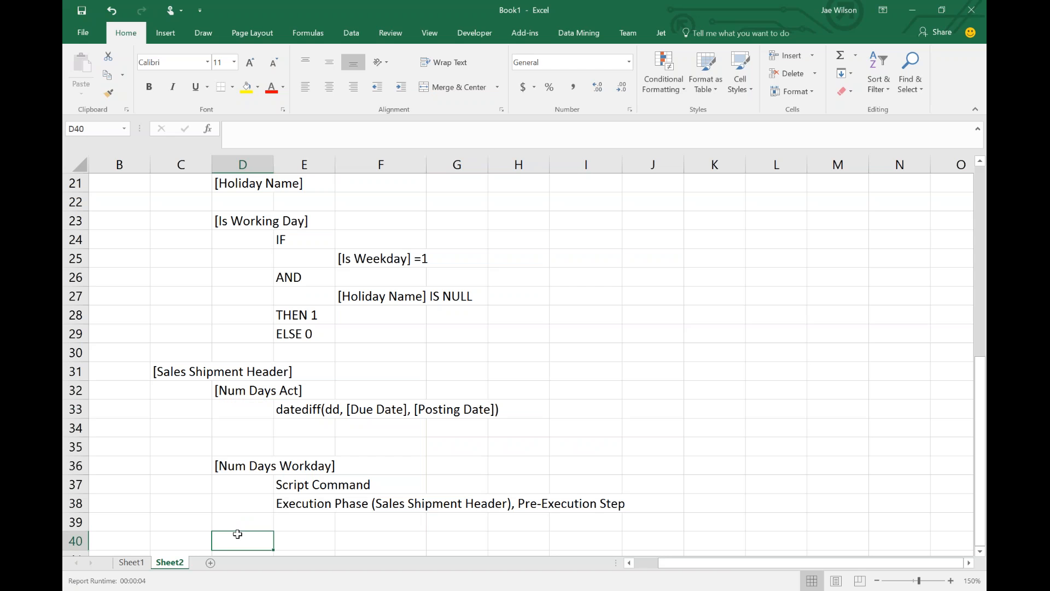
type("[Avg")
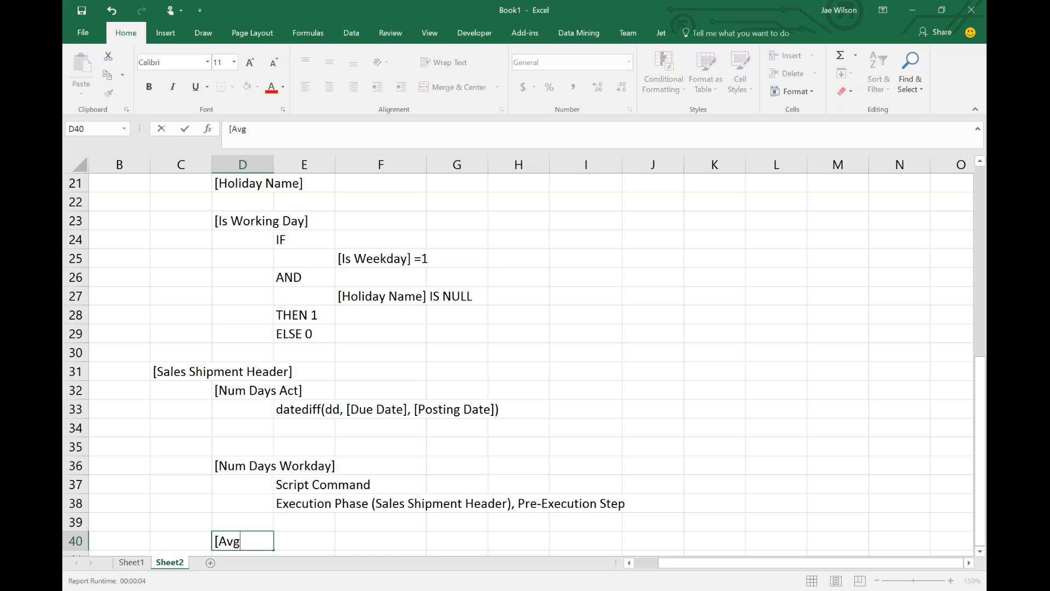
type(" Num Days]")
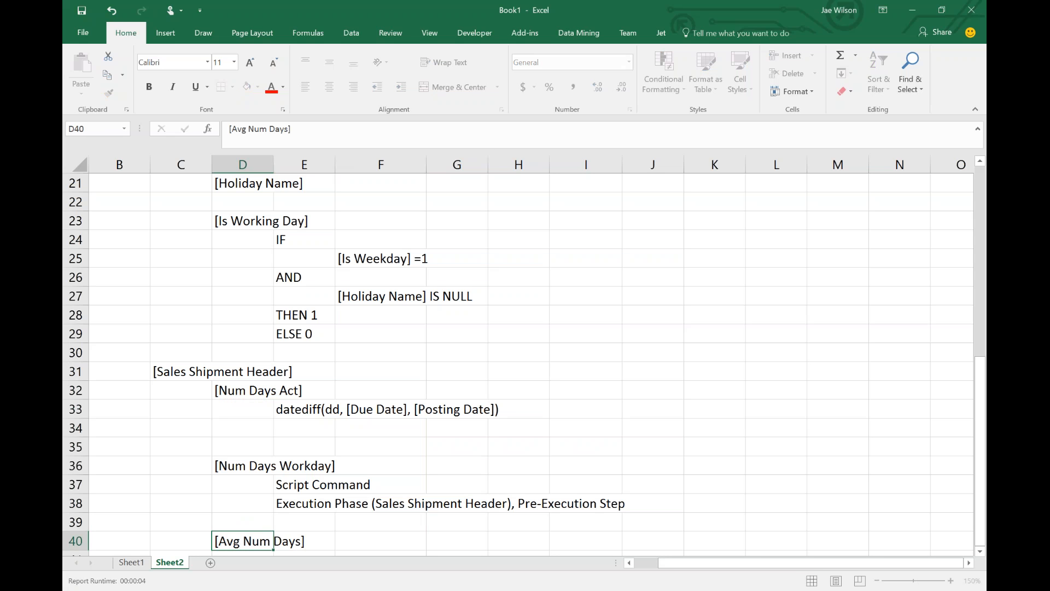
key("Return")
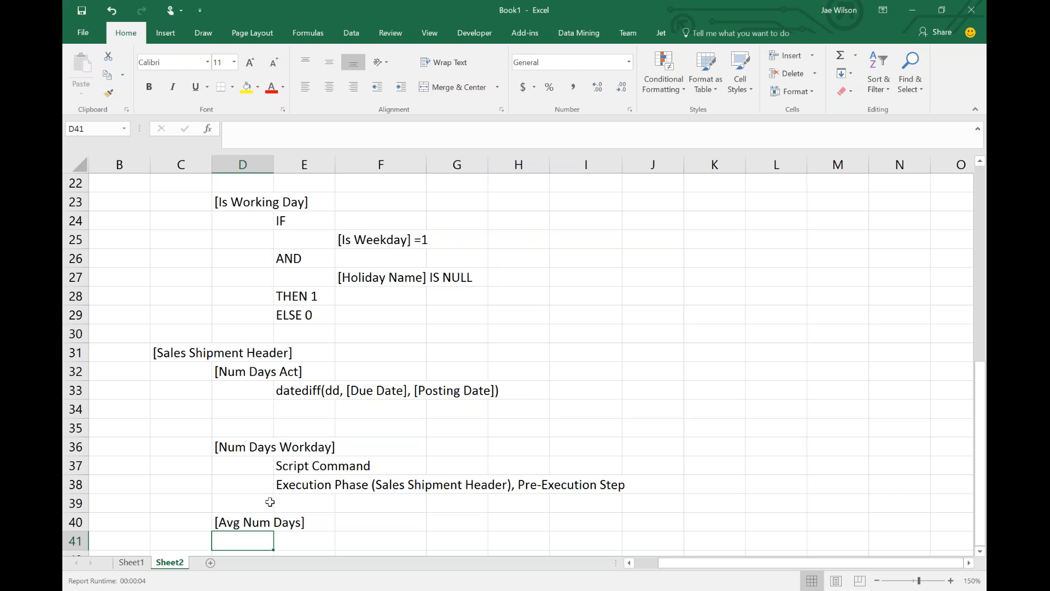
Step: Review the [Num Days Workday] and [Avg Num Days] fields and the "Assess: Measure or Dimension Attribute?" note in row 11
left_click_drag(263, 451, 322, 449)
left_click(226, 522)
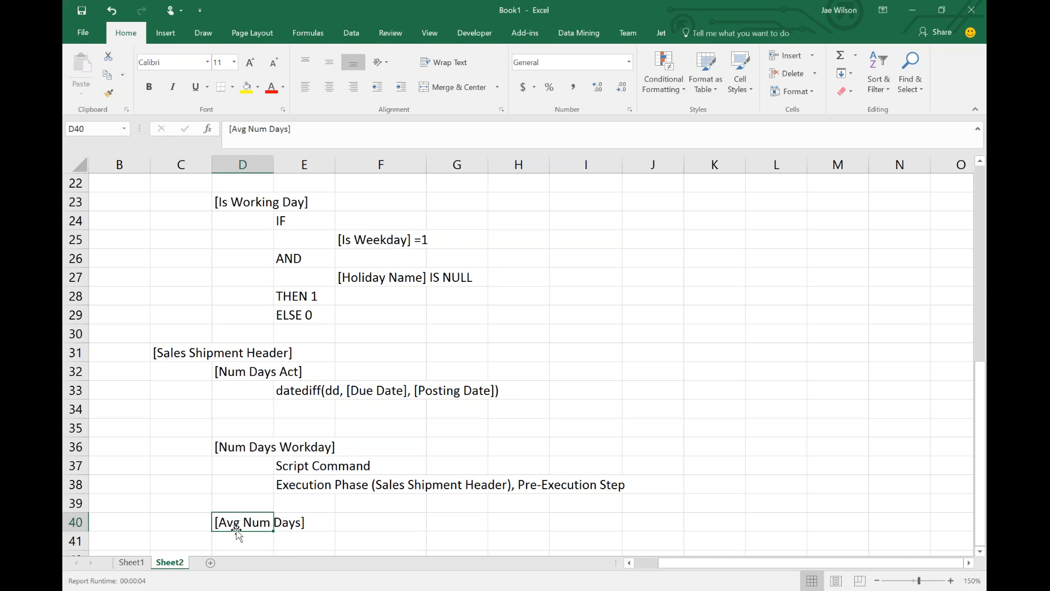
left_click(320, 537)
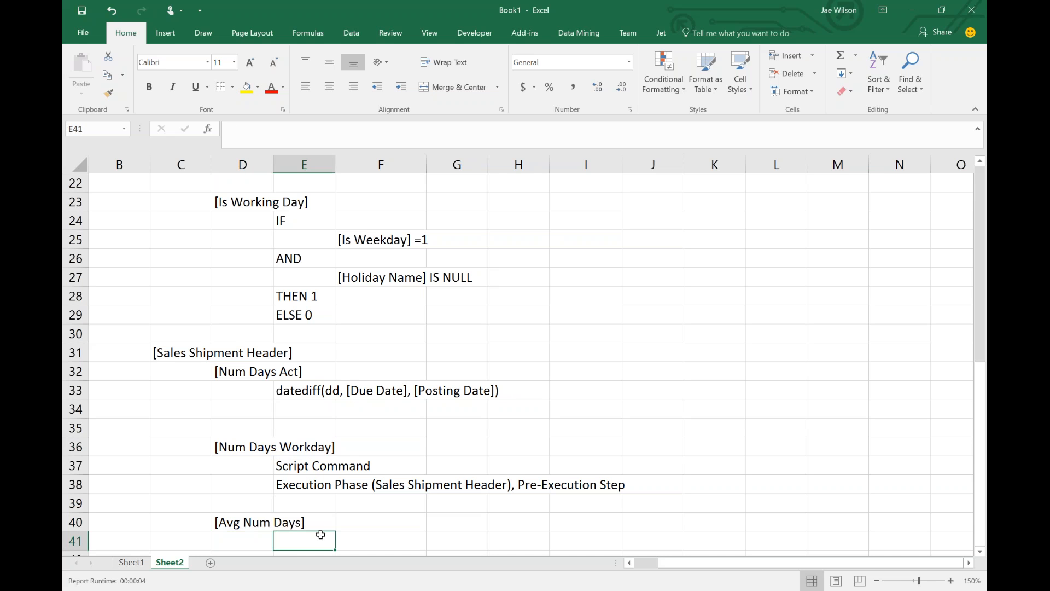
scroll(330, 533, "down", 2)
left_click(251, 463)
left_click(251, 445)
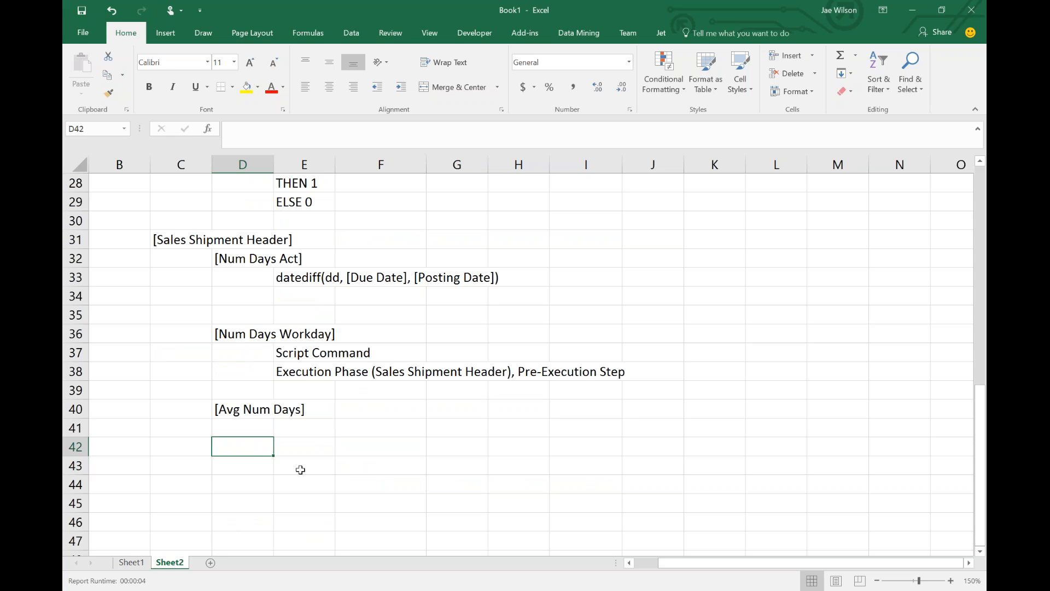
scroll(321, 457, "up", 9)
left_click_drag(208, 353, 415, 353)
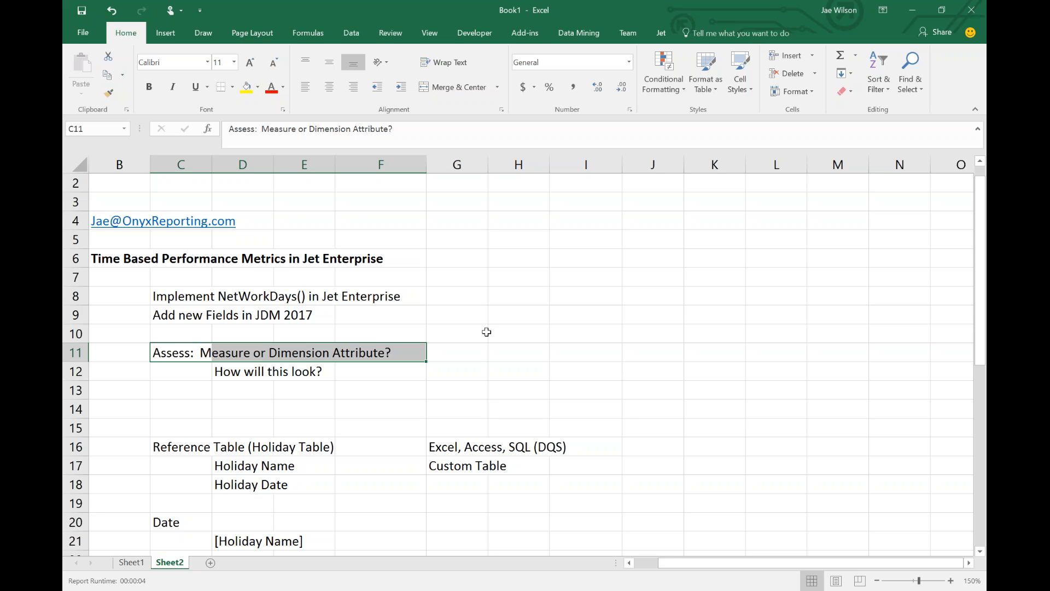
Step: Enter the field "[Delivery Status]" in D42 below [Avg Num Days]
scroll(446, 347, "down", 1)
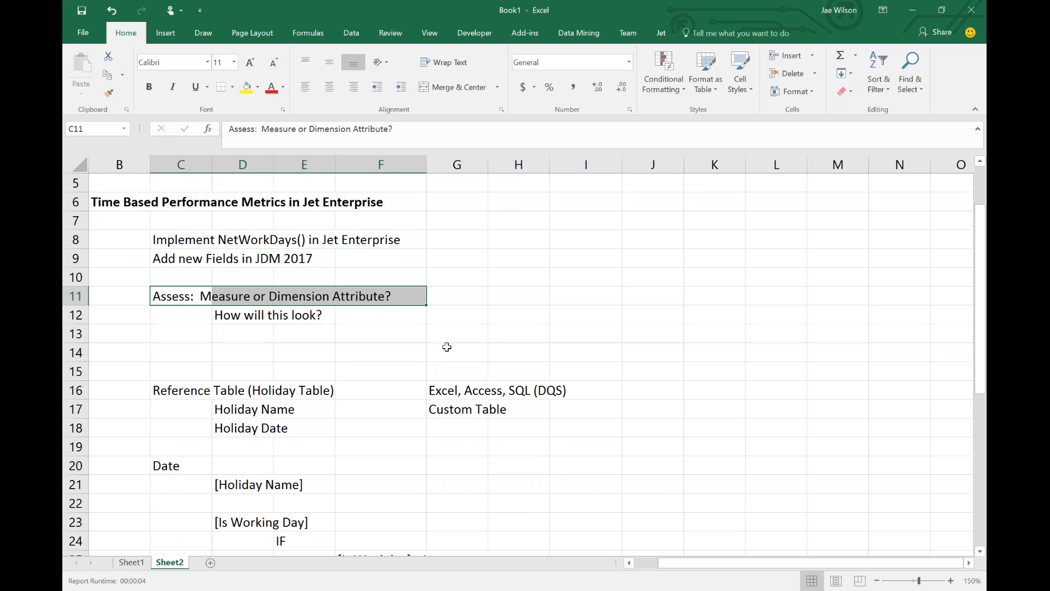
scroll(447, 347, "down", 9)
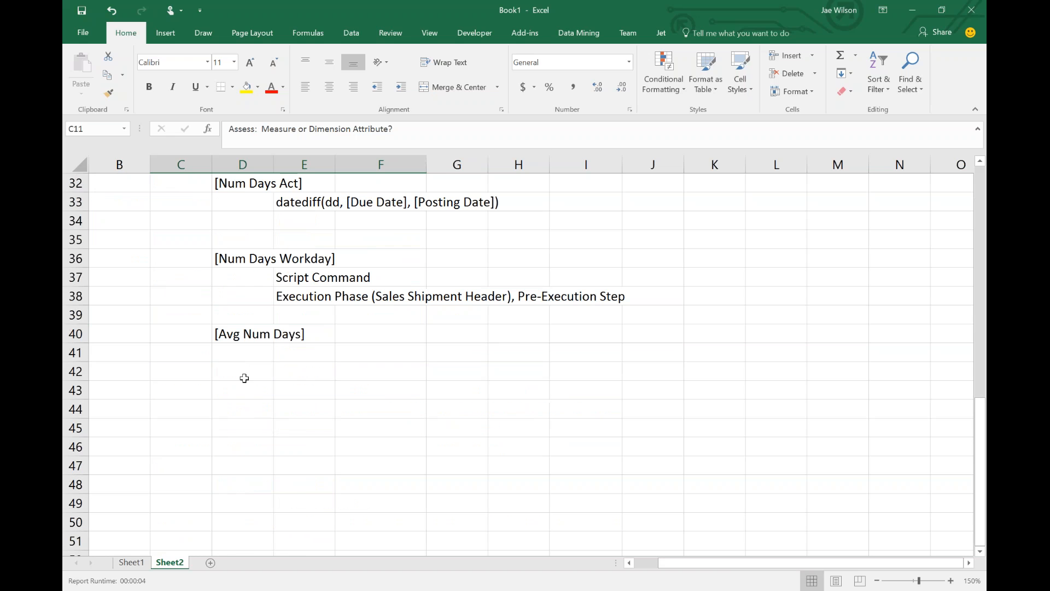
left_click(253, 372)
type("[Status]")
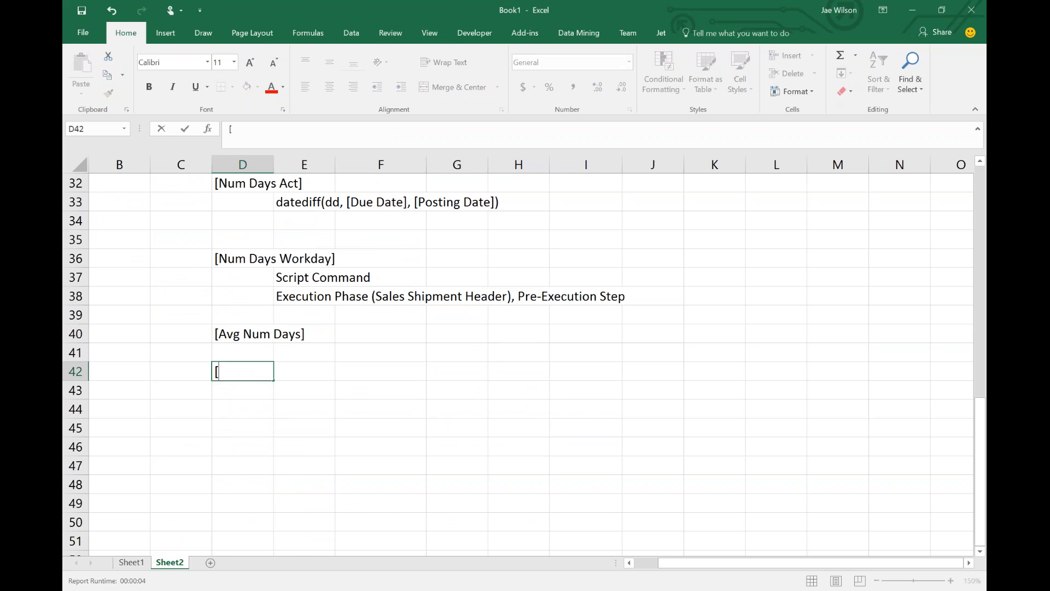
key("BackSpace")
key("BackSpace")
key("BackSpace")
key("BackSpace")
key("BackSpace")
key("BackSpace")
key("BackSpace")
type("Delivery Status]")
key("Return")
Step: Enter "CASE" in E43 to begin the logic of the [Delivery Status] field
key("Right")
type("C")
key("BackSpace")
type("CASE")
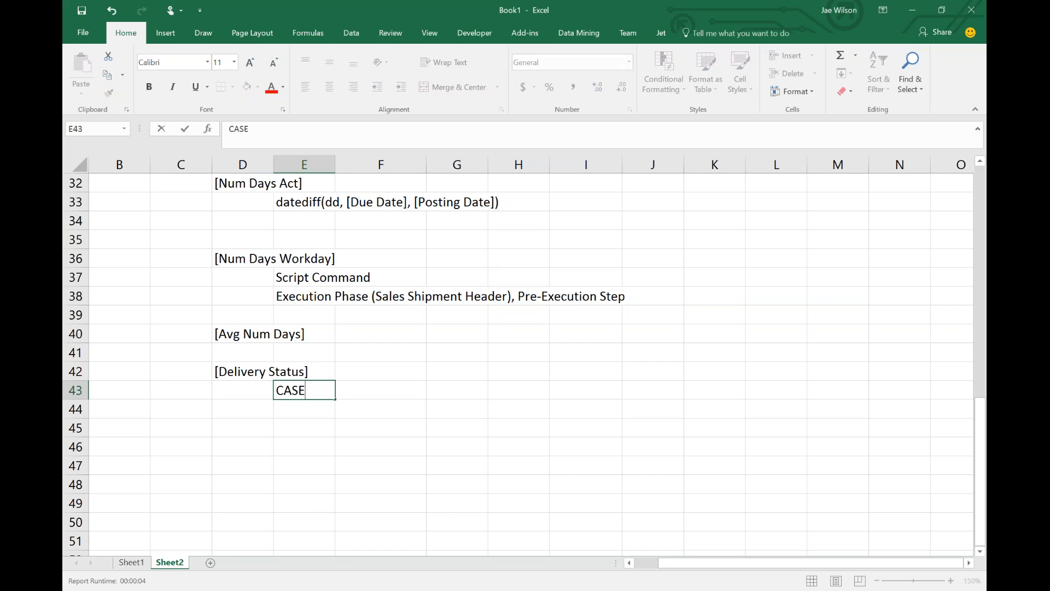
key("Return")
Step: Enter the condition "When [Num Days Workday] > 0 THEN 'On Time" in F44 beneath CASE
key("Right")
type("When ")
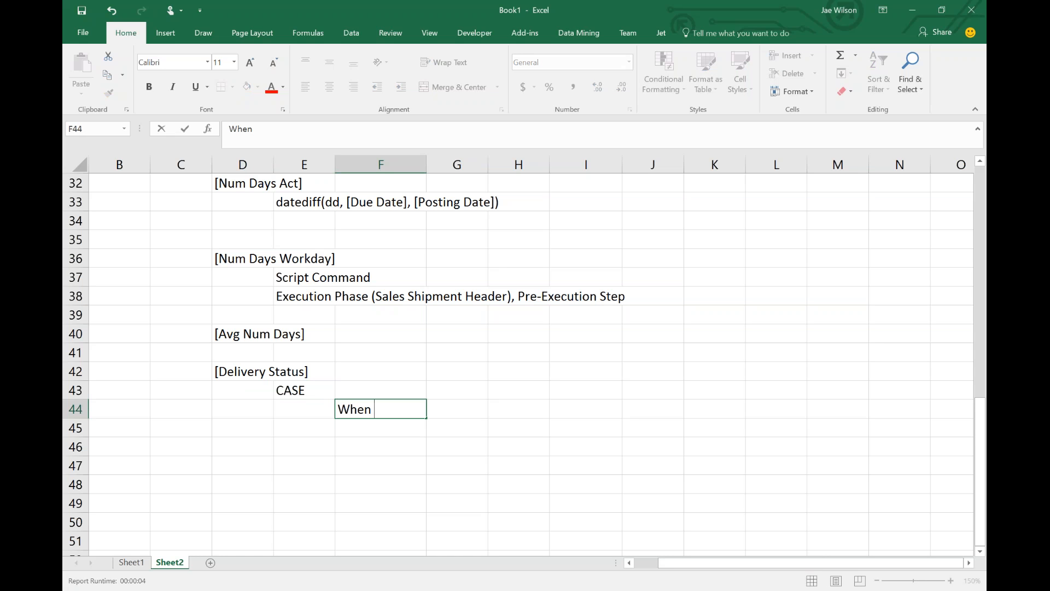
type("[Num Days Workday] >")
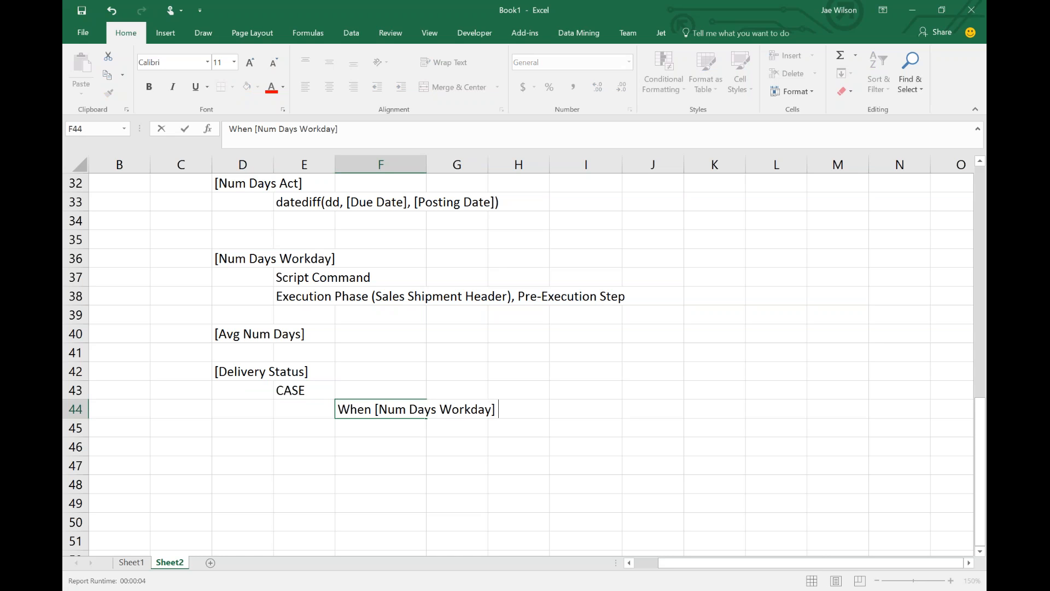
type(" 0")
type("EN 'Within S")
type("A")
key("BackSpace")
key("BackSpace")
key("BackSpace")
key("BackSpace")
key("BackSpace")
key("BackSpace")
key("BackSpace")
key("BackSpace")
key("BackSpace")
type("On Time")
key("Return")
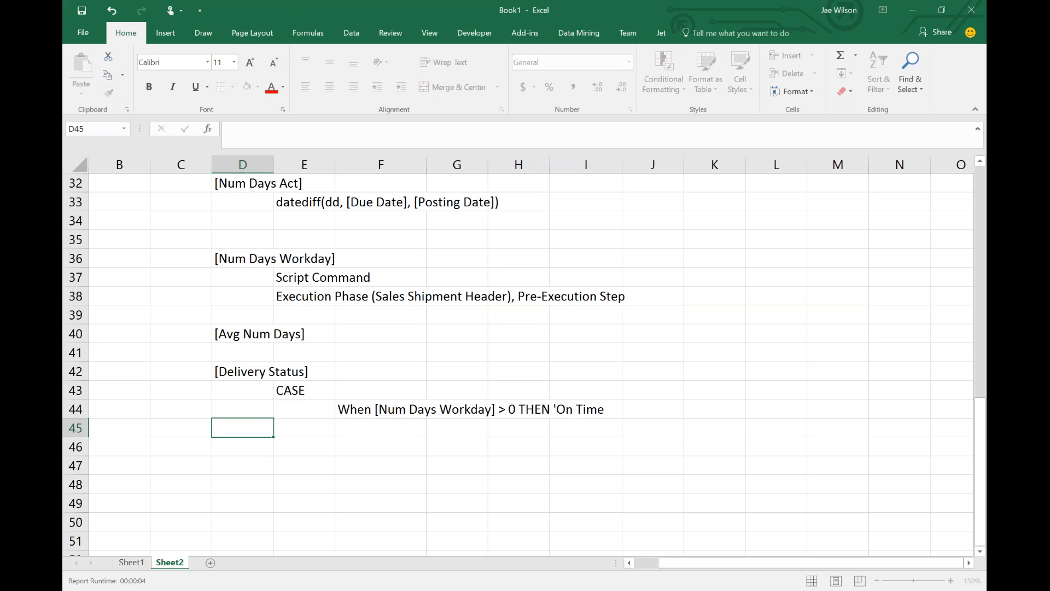
Step: Add the missing closing quote after 'On Time in the F44 condition
key("Tab")
key("Tab")
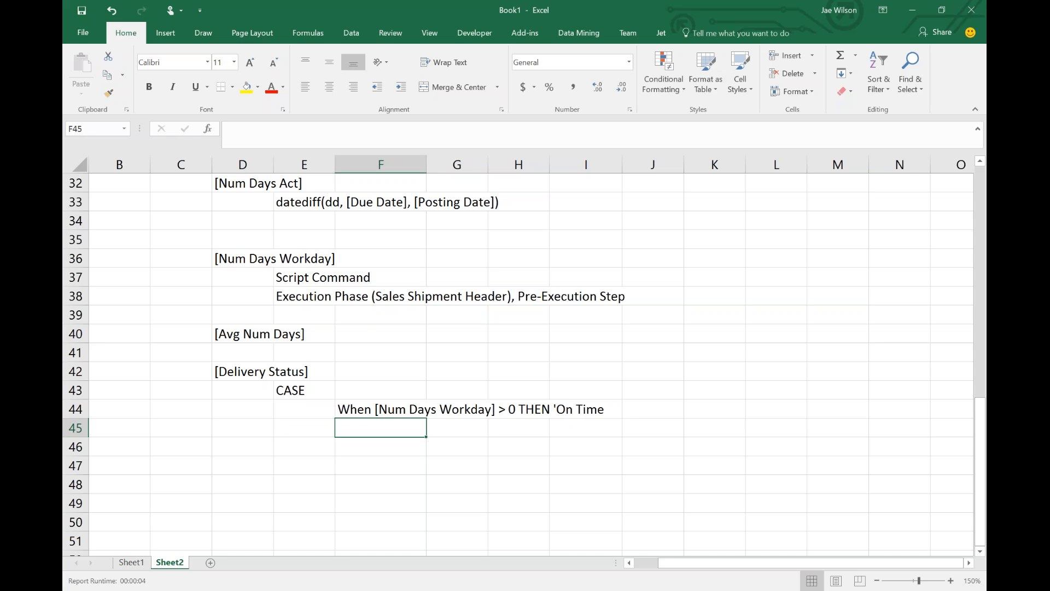
left_click(373, 410)
left_click(462, 145)
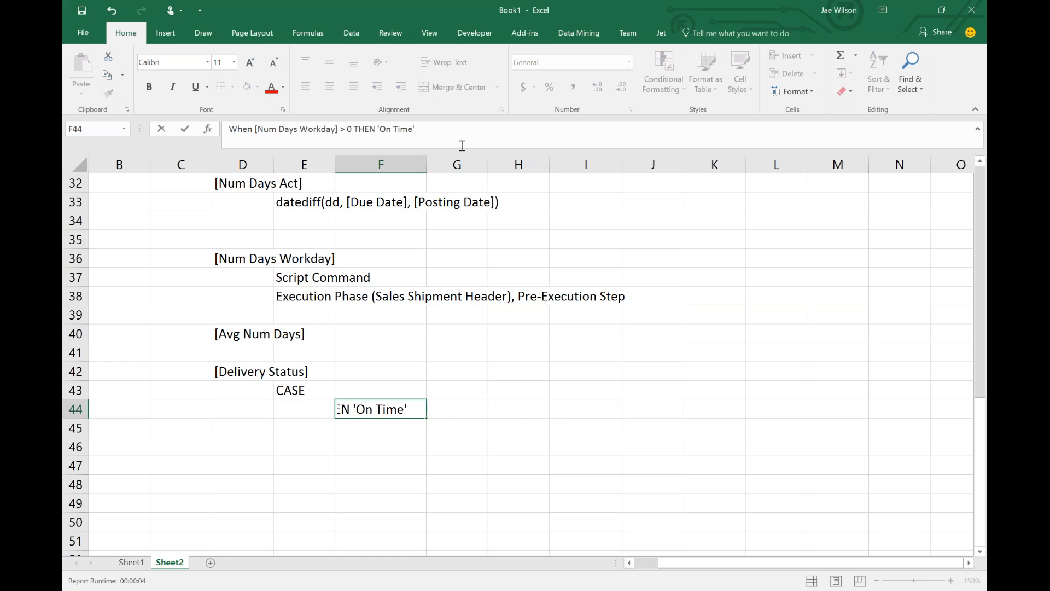
type("'")
key("Return")
Step: Copy the F44 condition into F45 and change it to When [Num Days Workday] = 0 THEN 'Just in Time'
key("Up")
key("ctrl+c")
key("Down")
key("ctrl+v")
left_click(347, 132)
key("BackSpace")
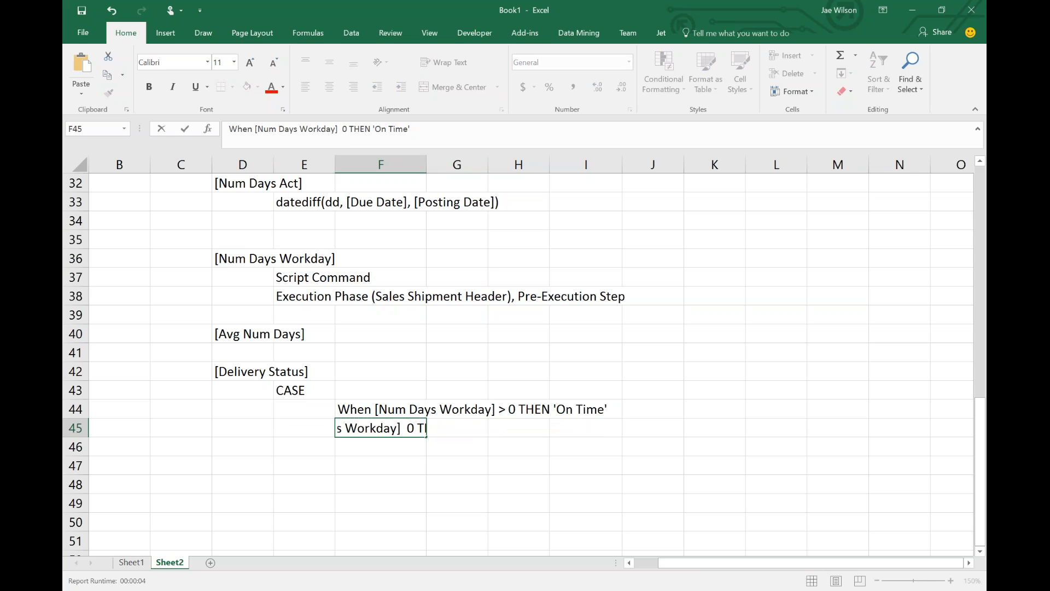
type("=0")
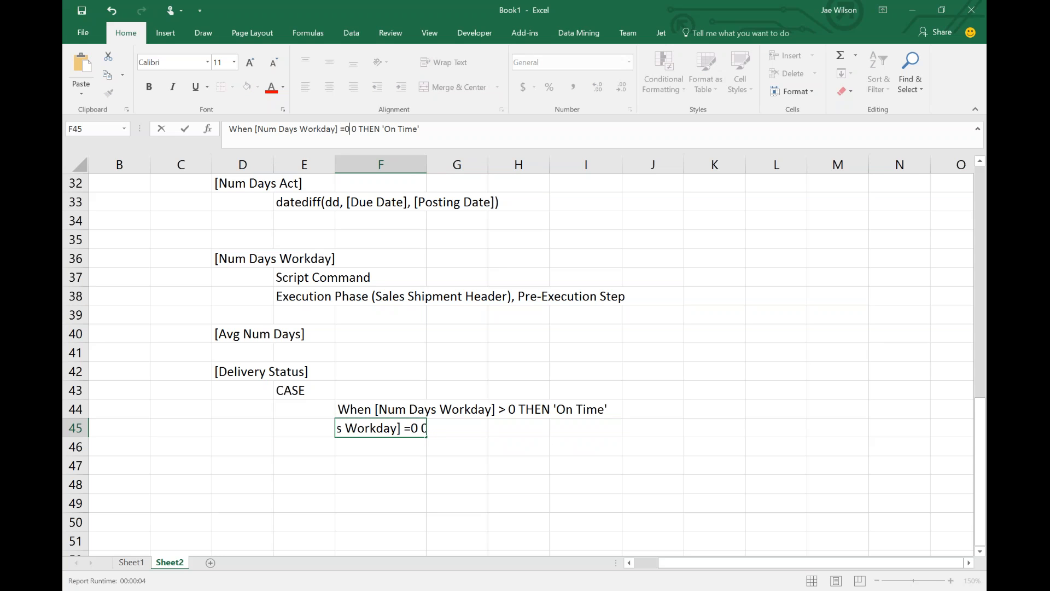
key("Right")
key("Right")
key("Right")
key("Right")
key("Right")
key("Right")
key("Right")
key("Right")
key("Right")
key("Right")
key("shift+Right")
type("Just in")
key("Return")
Step: Copy the F45 condition into F46 and change it to When [Num Days Workday] = -1 THEN '1 Day Late'
key("Up")
key("ctrl+c")
key("Down")
key("ctrl+v")
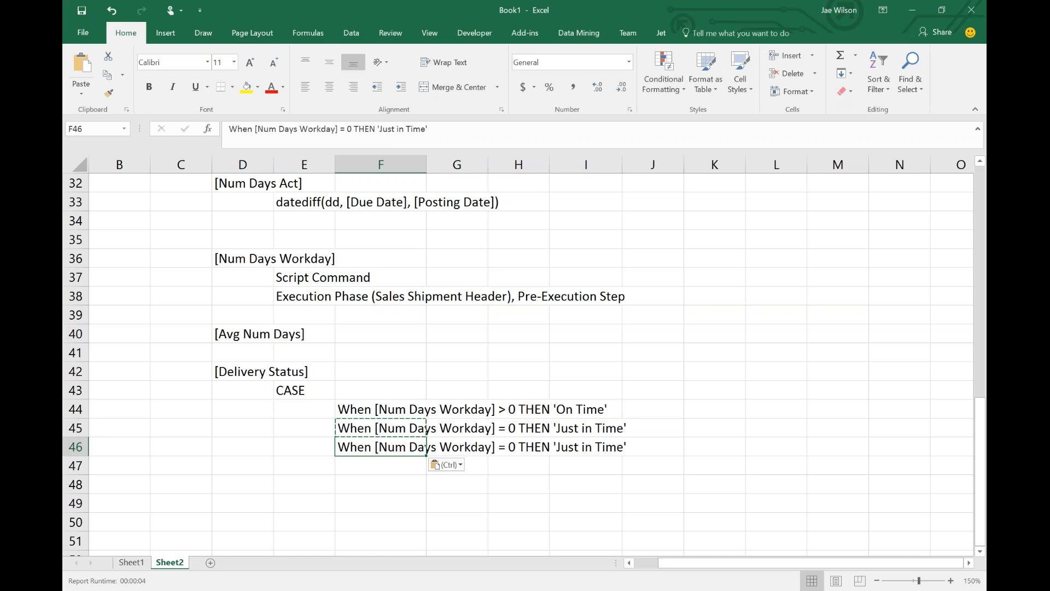
left_click(349, 128)
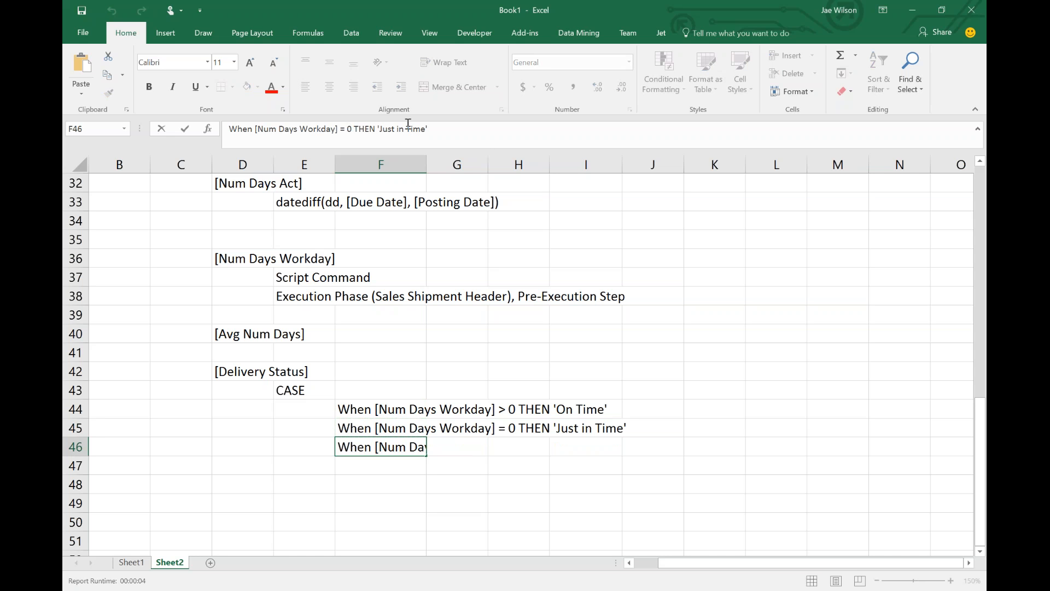
key("Left")
key("shift+Left")
type(">")
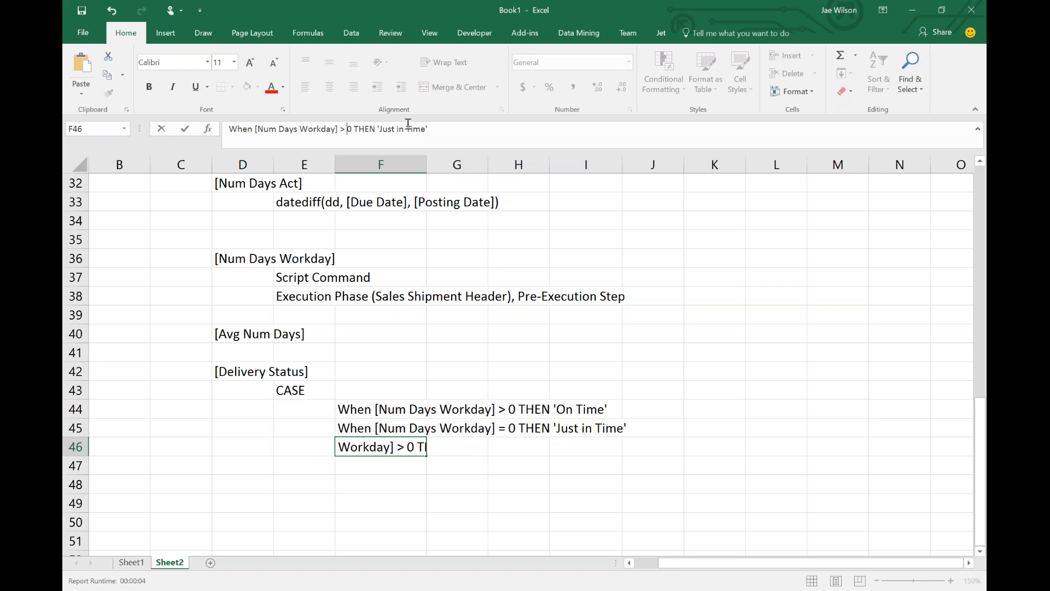
key("shift+Left")
type("=")
key("shift+Right")
type("-1")
key("Right")
key("Right")
key("Right")
key("Right")
key("Right")
key("Right")
key("Right")
key("Right")
key("Right")
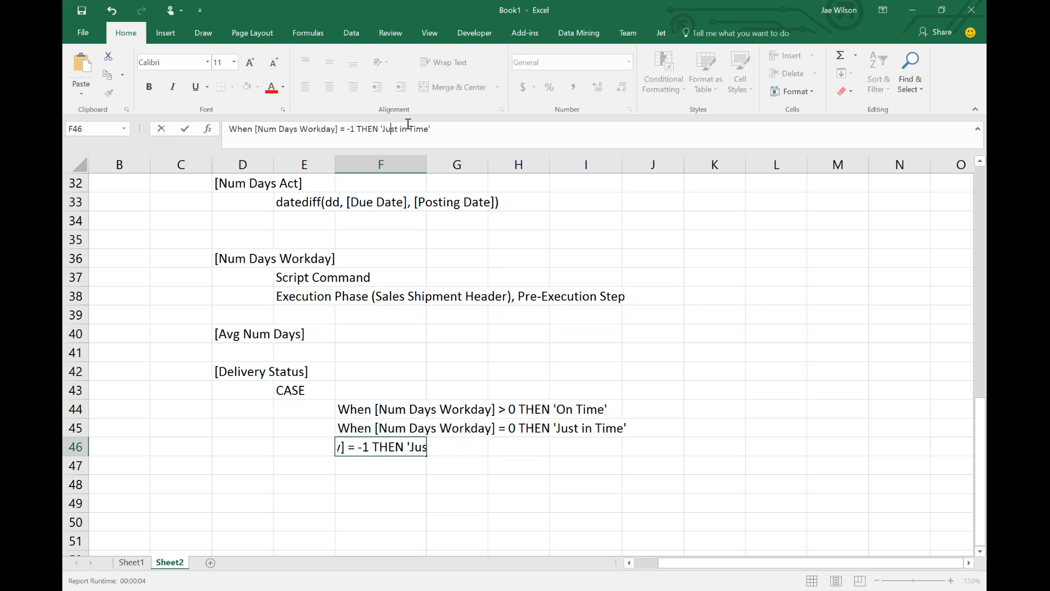
key("Left")
key("Left")
key("shift+Right")
key("shift+Right")
key("shift+Right")
key("shift+Right")
key("shift+Right")
key("shift+Right")
key("shift+Right")
key("shift+Right")
key("shift+Right")
key("shift+Right")
key("shift+Right")
key("shift+Right")
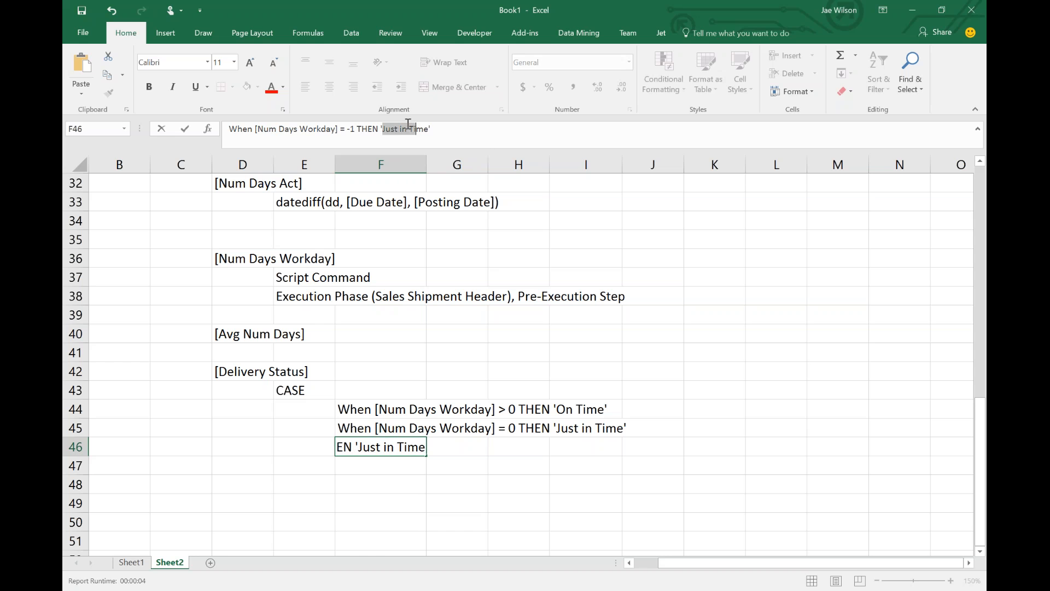
type("1 Day Late")
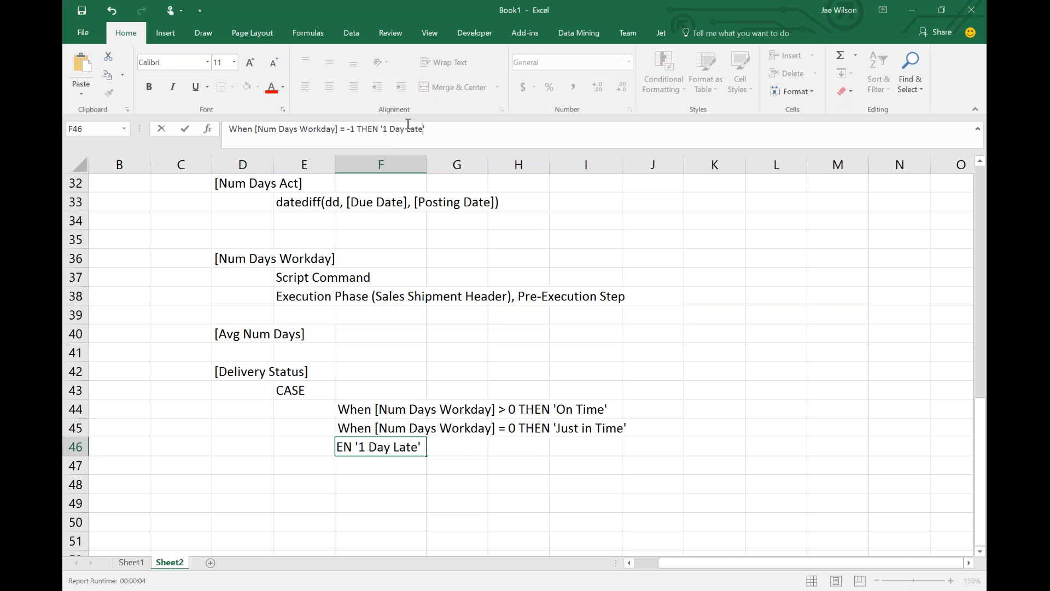
key("Return")
Step: Review the [Delivery Status] CASE logic and the holiday and Date fields outlined above it
left_click(272, 372)
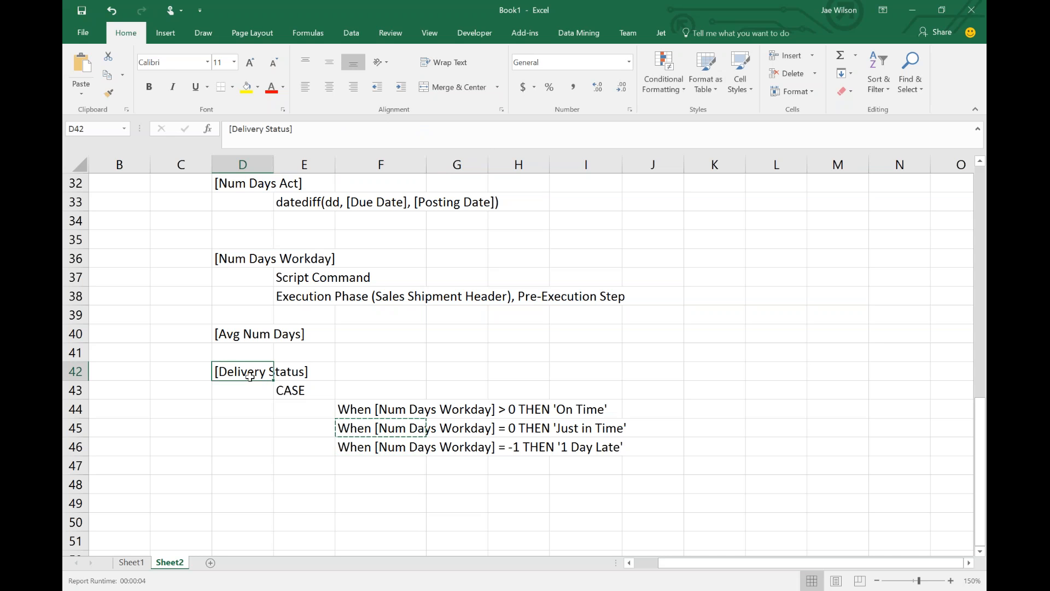
left_click_drag(304, 392, 665, 471)
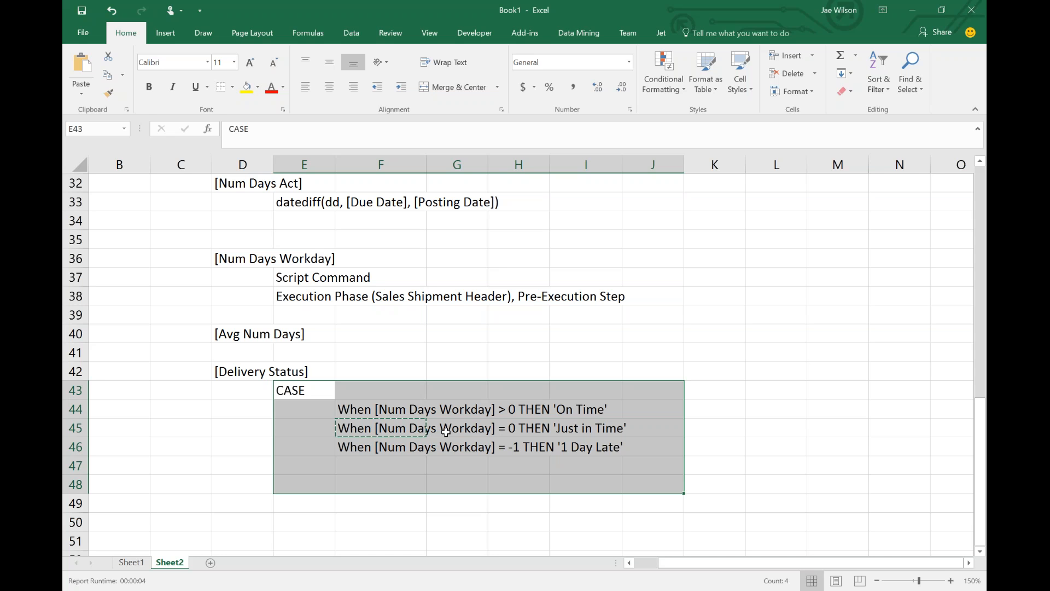
left_click(481, 329)
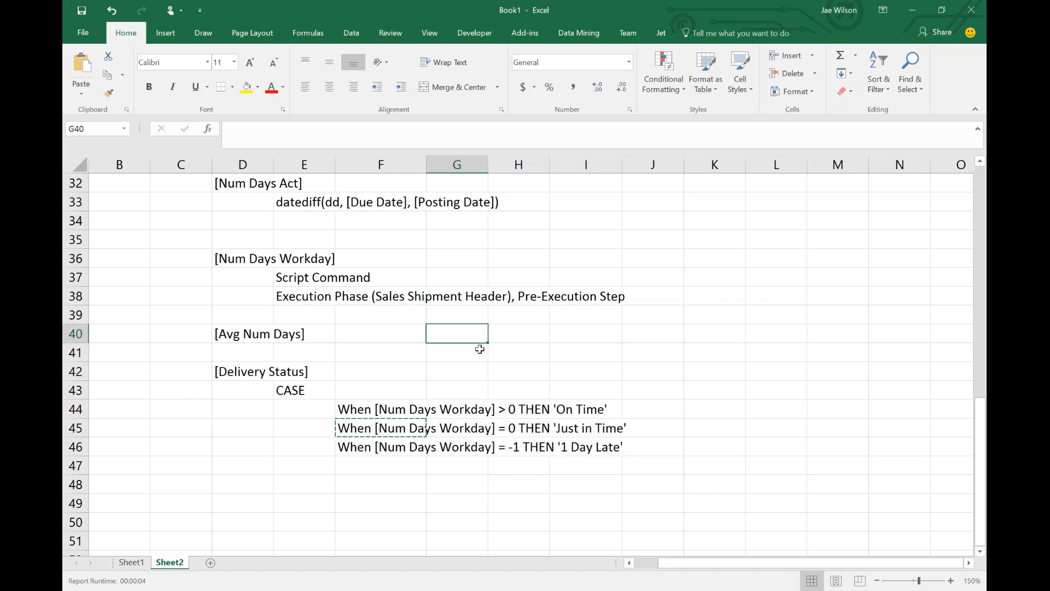
scroll(501, 355, "up", 6)
scroll(520, 366, "up", 1)
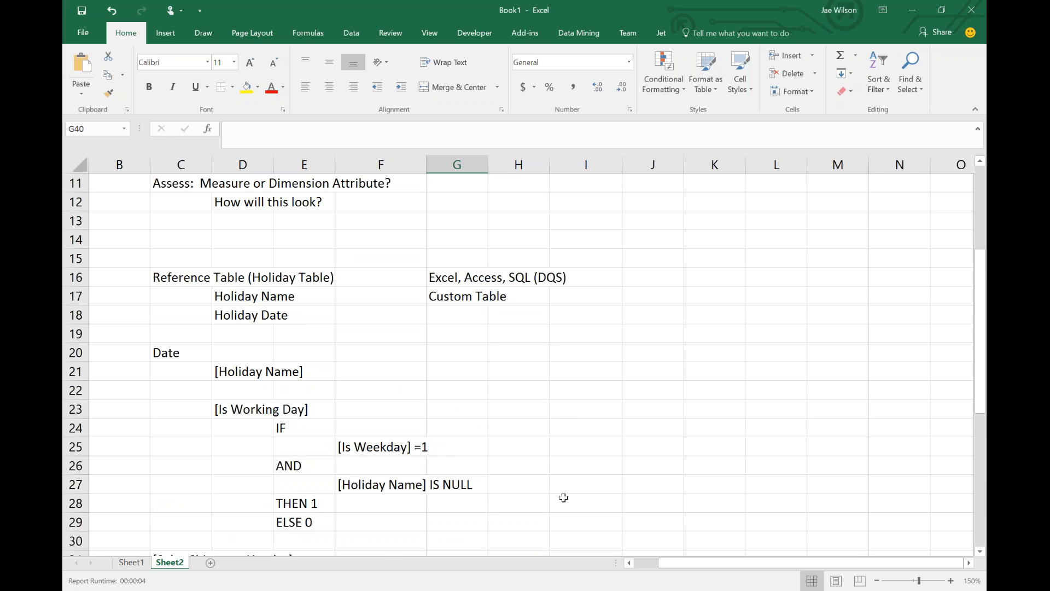
Step: Switch to Jet Data Manager Server, close the Deploy and Execute window, and move the main window to uncover the Excel outline
key("alt+Tab")
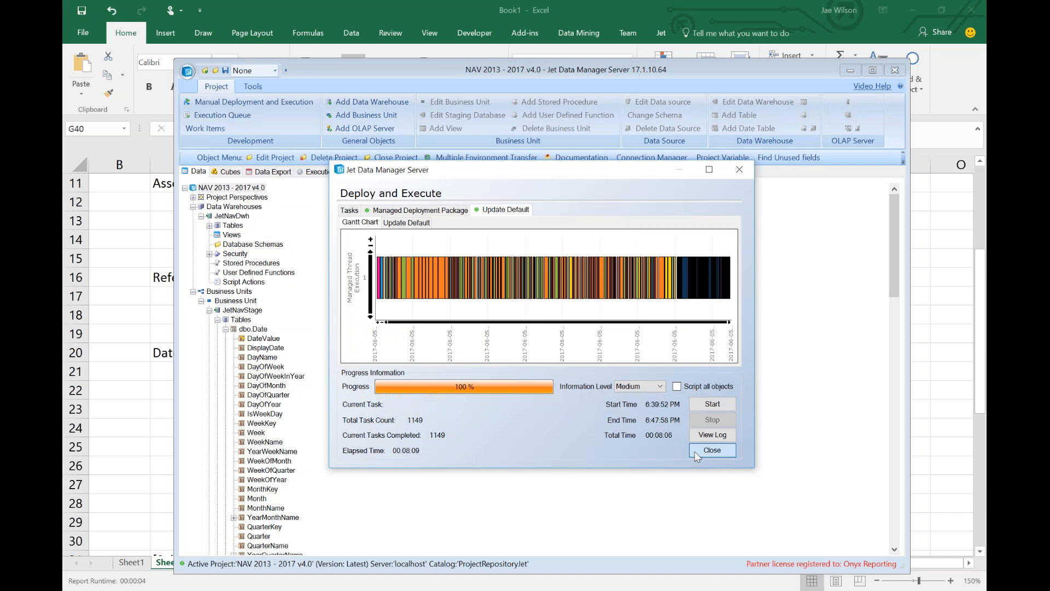
left_click(712, 449)
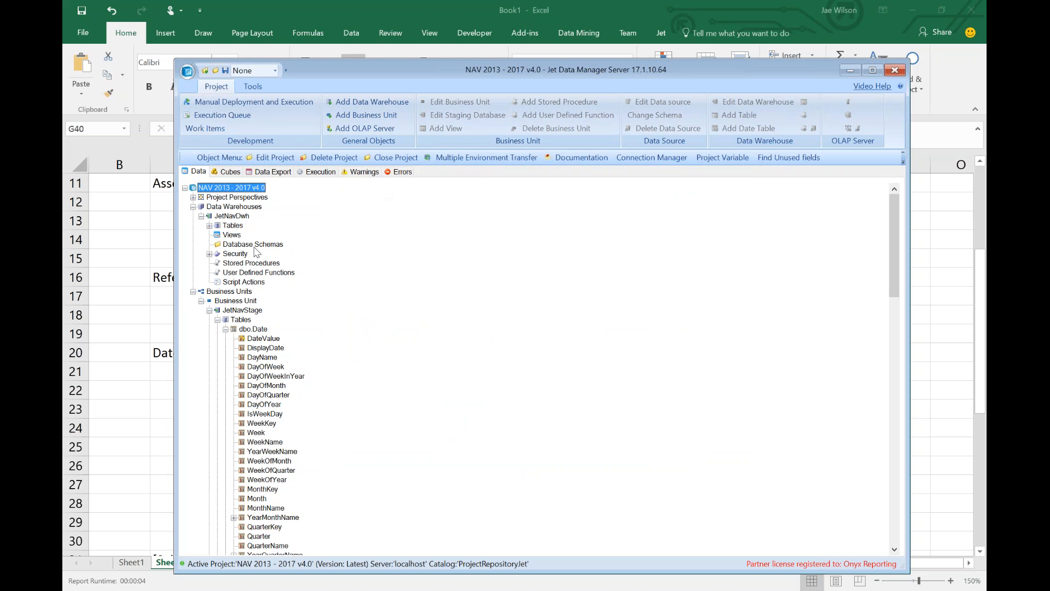
left_click_drag(388, 70, 503, 64)
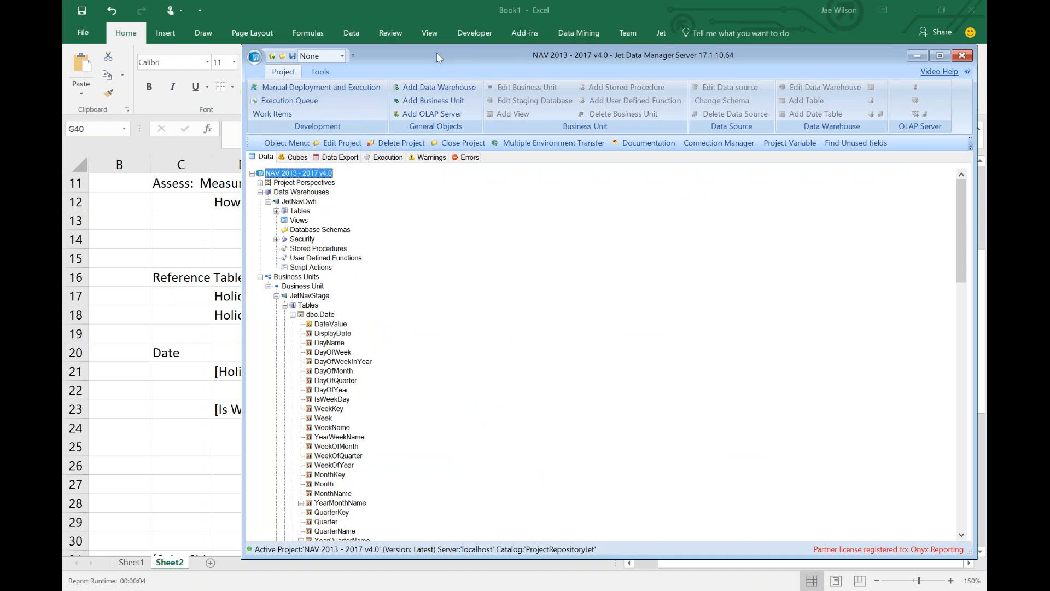
left_click_drag(437, 54, 515, 72)
Step: Collapse dbo.Date and add a custom table named Ref_Holiday to the JetNavStage tables
left_click(383, 330)
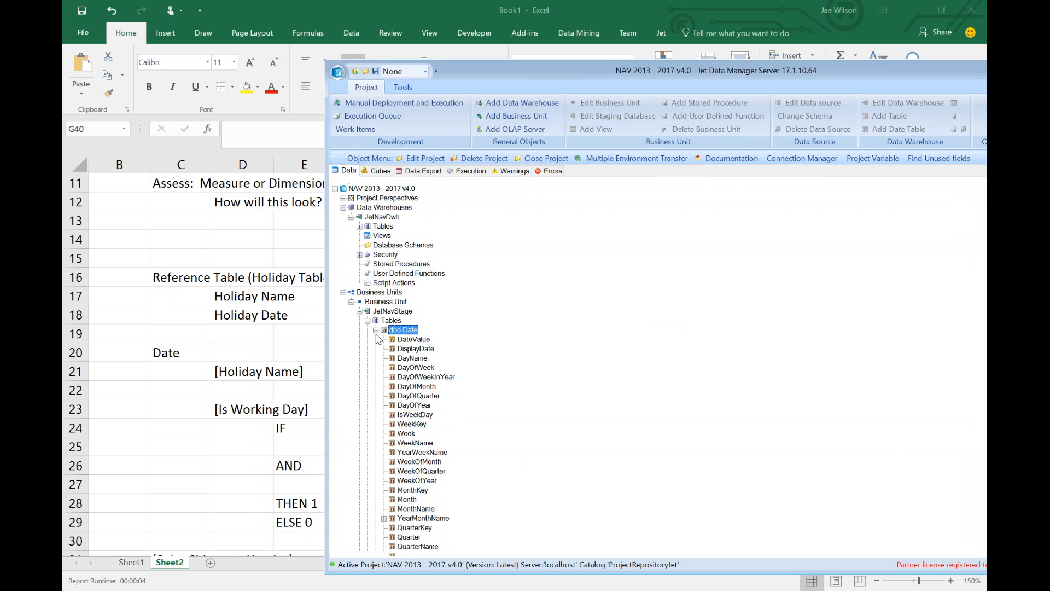
left_click(376, 330)
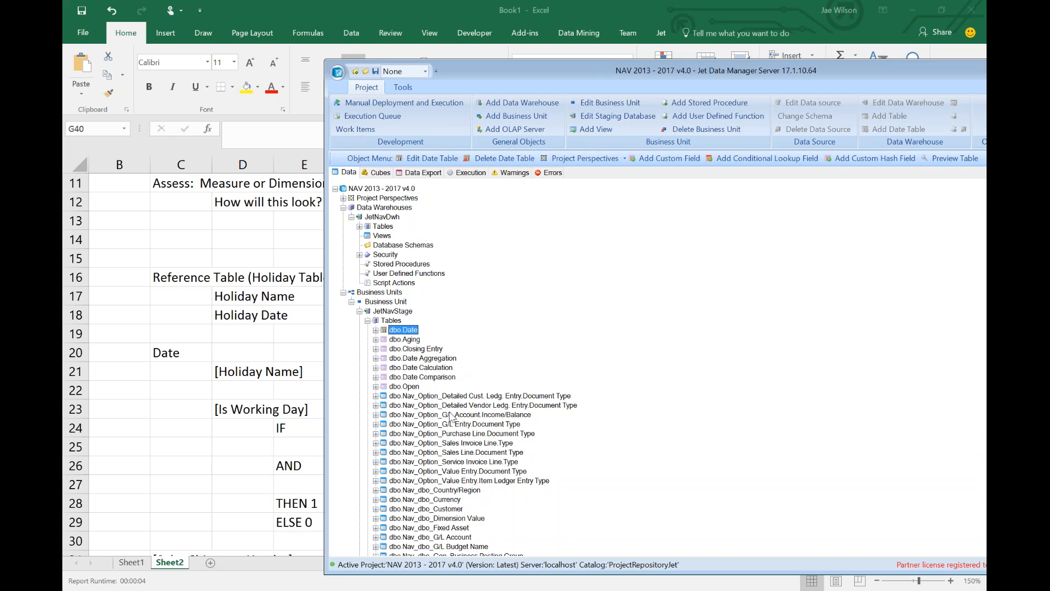
right_click(398, 322)
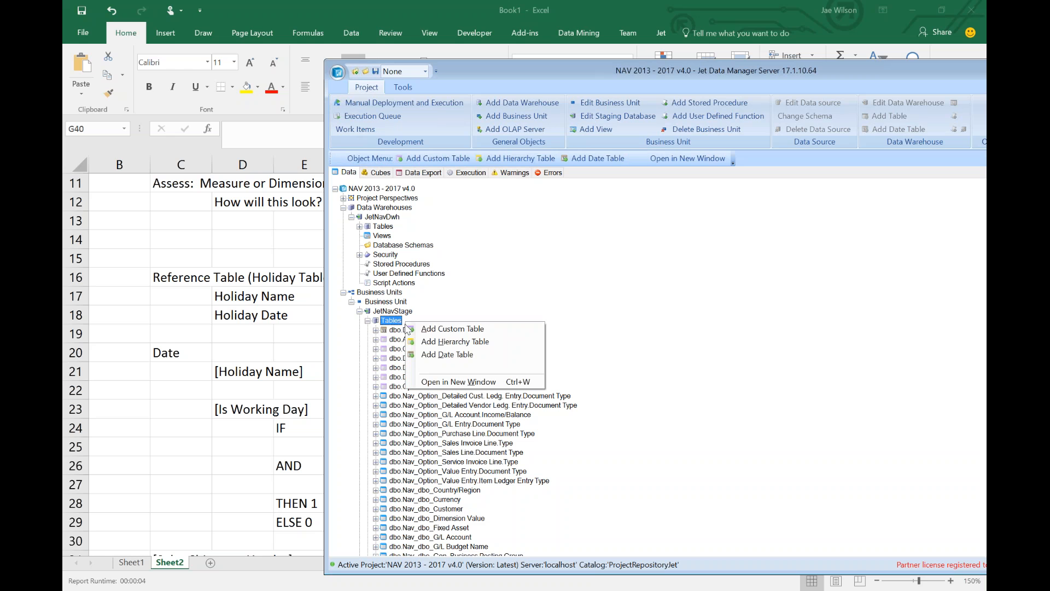
left_click(423, 329)
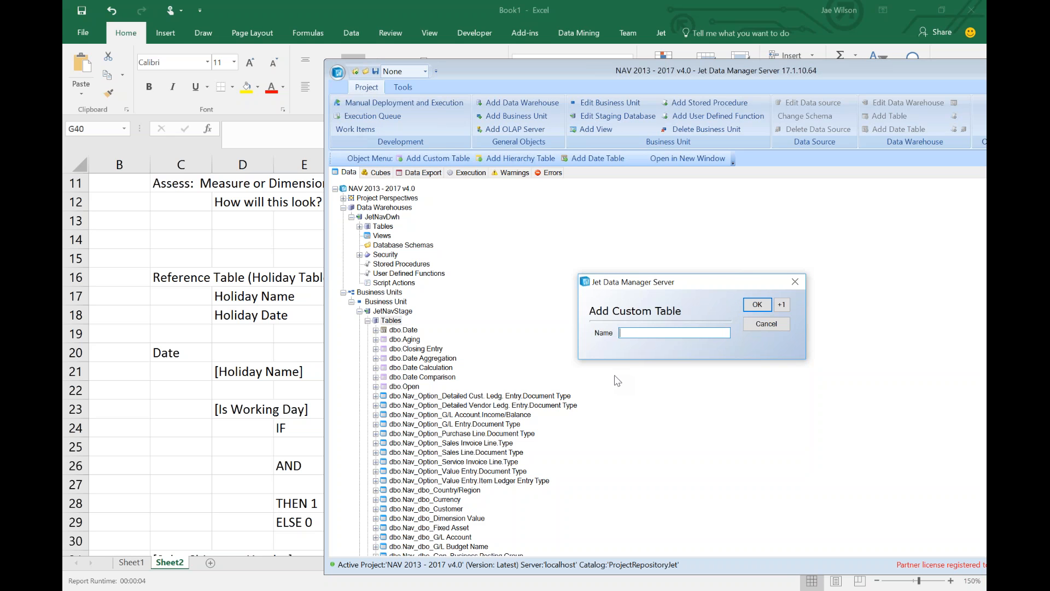
type("Holiday Table")
key("BackSpace")
key("BackSpace")
key("BackSpace")
key("BackSpace")
key("BackSpace")
key("Home")
type("Ref_")
left_click(757, 305)
Step: Move the dbo.Ref_Holiday table from the end of the JetNavStage tables to just above dbo.Date
scroll(452, 409, "down", 18)
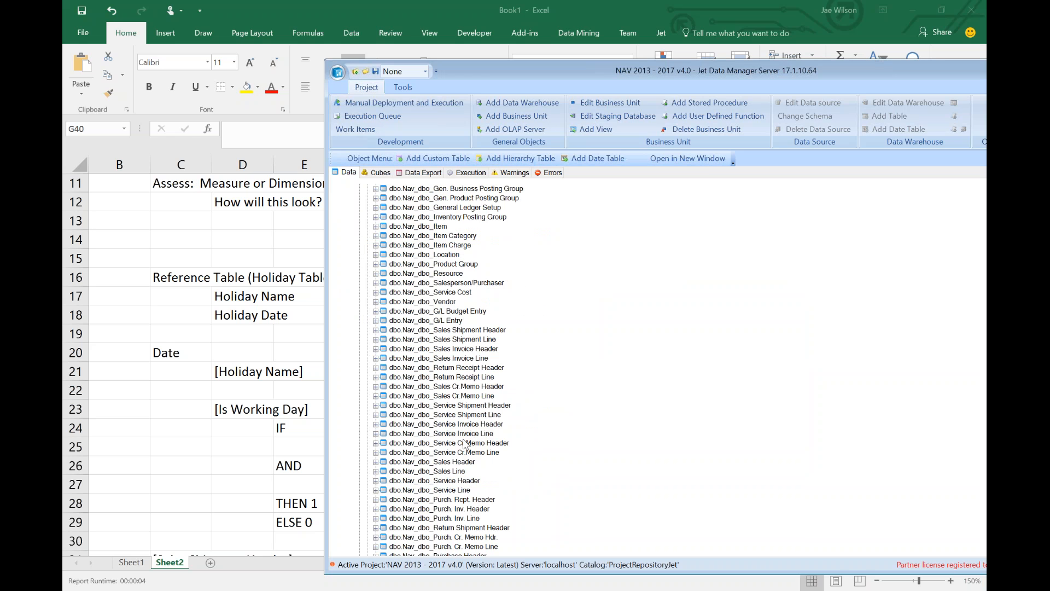
left_click(417, 480)
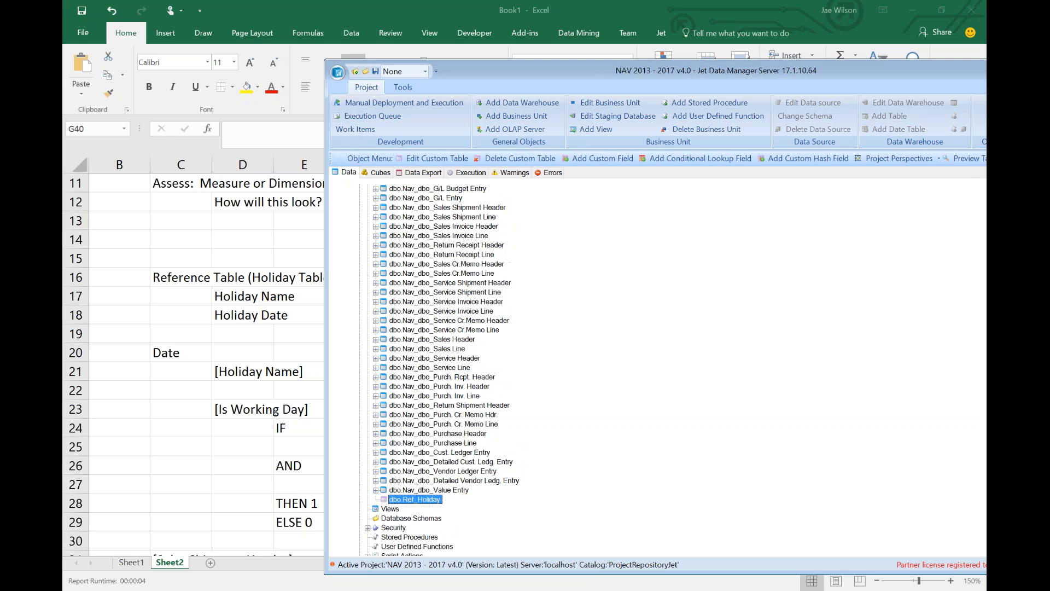
scroll(446, 372, "up", 8)
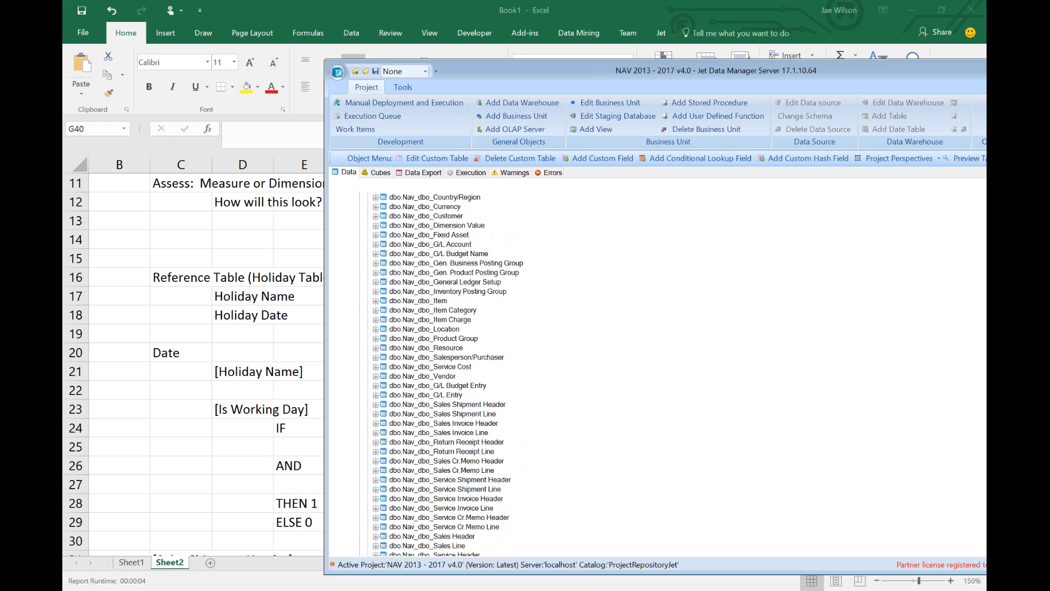
scroll(446, 372, "up", 5)
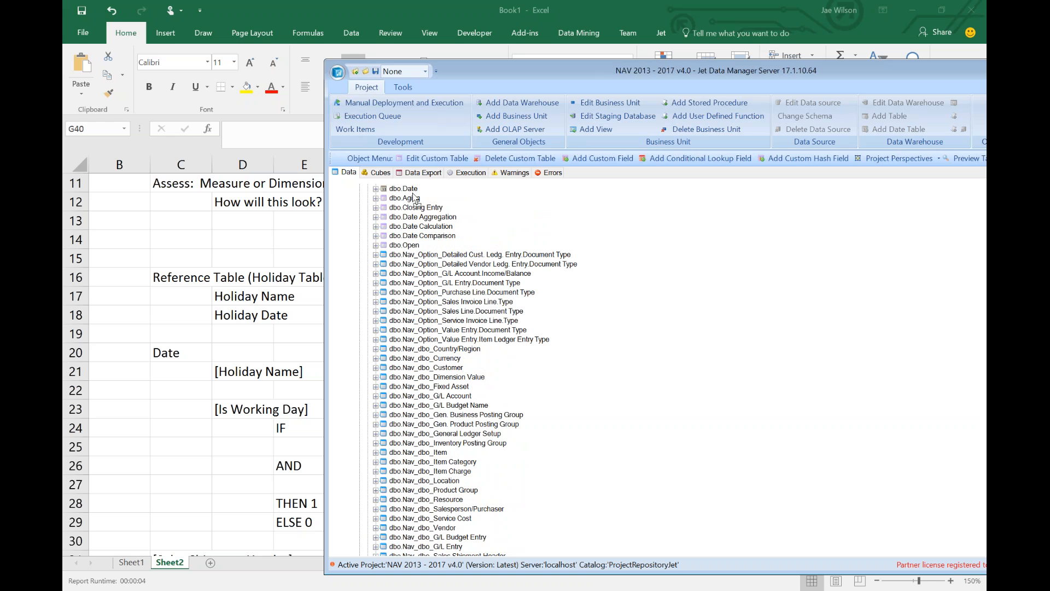
left_click_drag(411, 191, 411, 225)
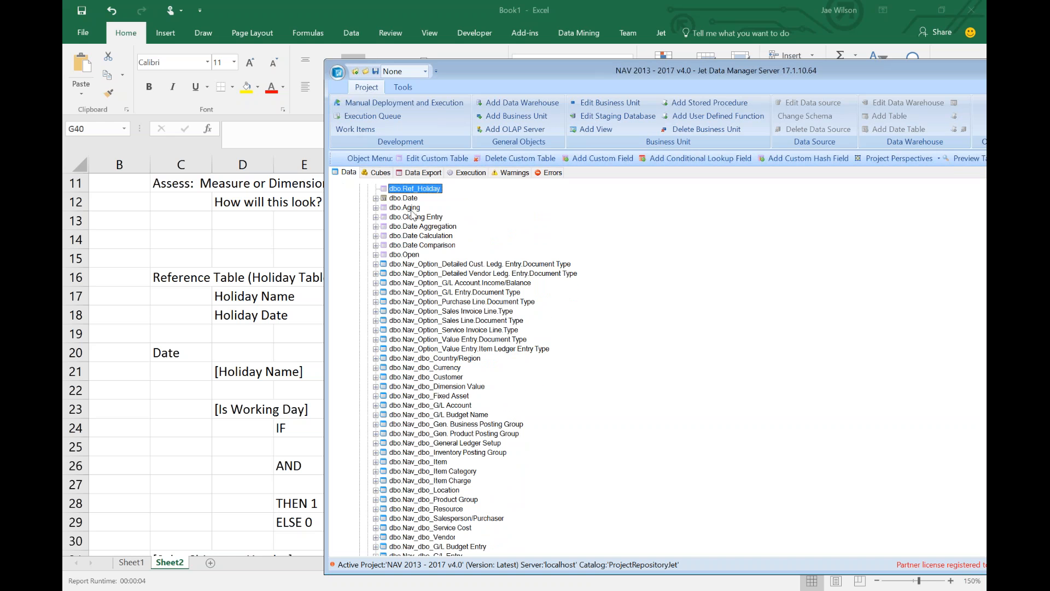
Step: Add a custom field Holiday Name to dbo.Ref_Holiday as variable-length text with length 50
right_click(412, 191)
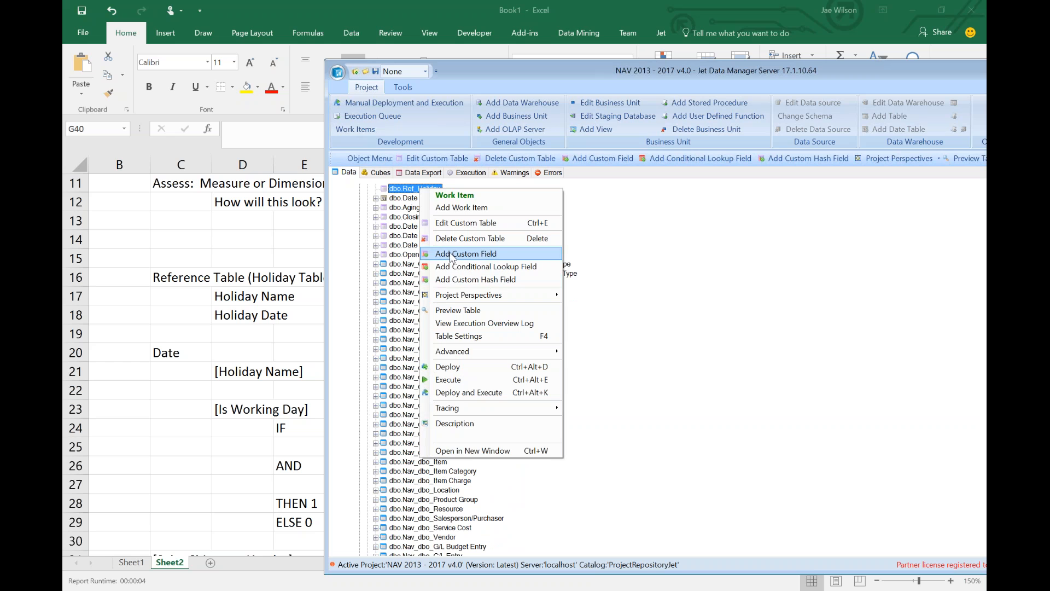
left_click(452, 254)
type("Holiday Name")
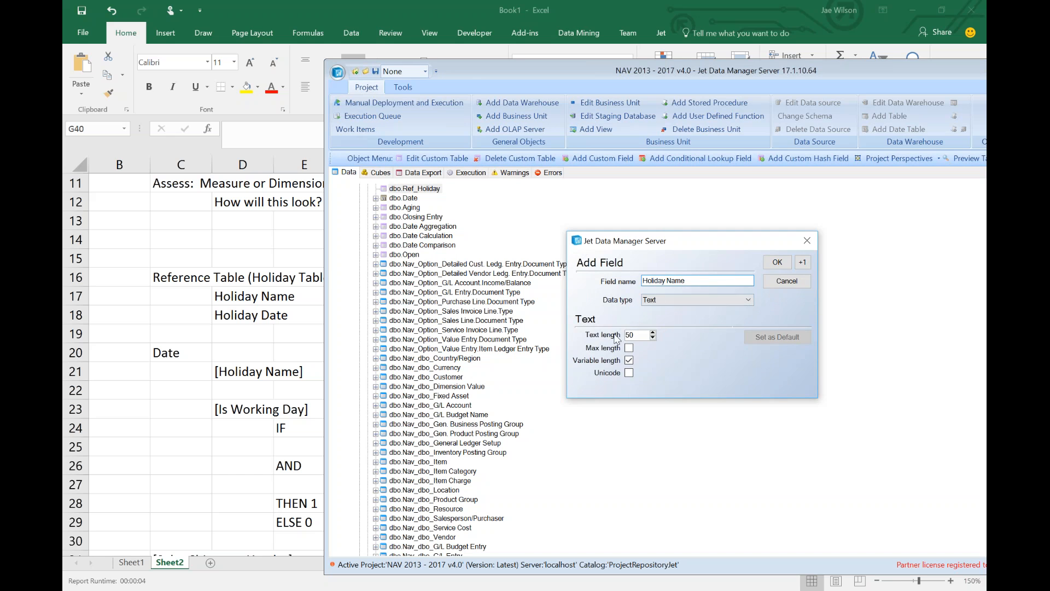
left_click(802, 263)
Step: Add a second custom field Holiday Date to dbo.Ref_Holiday with the data type Date and time
type("Holiday Date")
key("Tab")
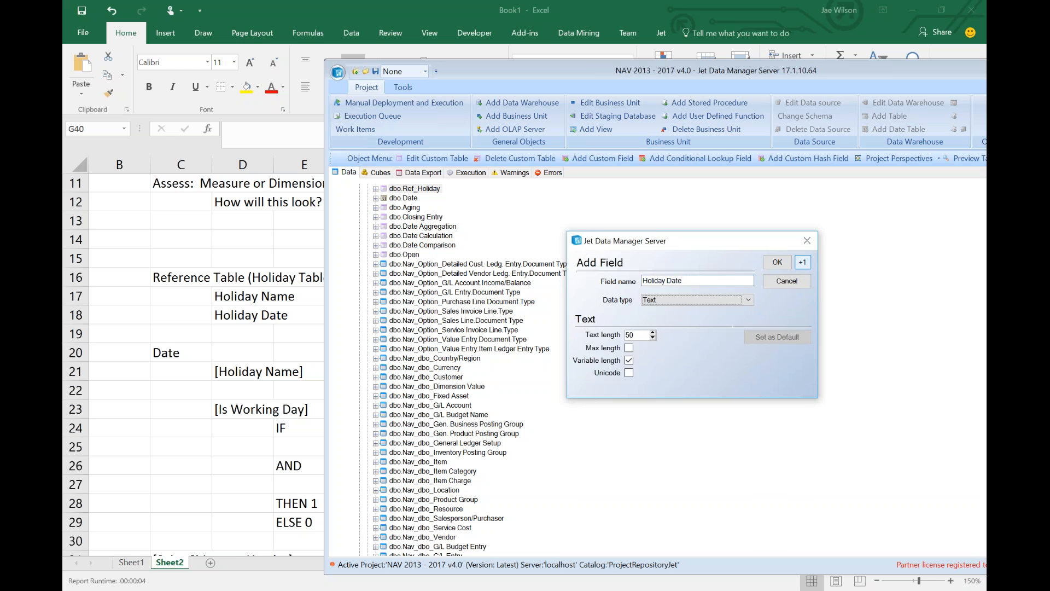
key("d")
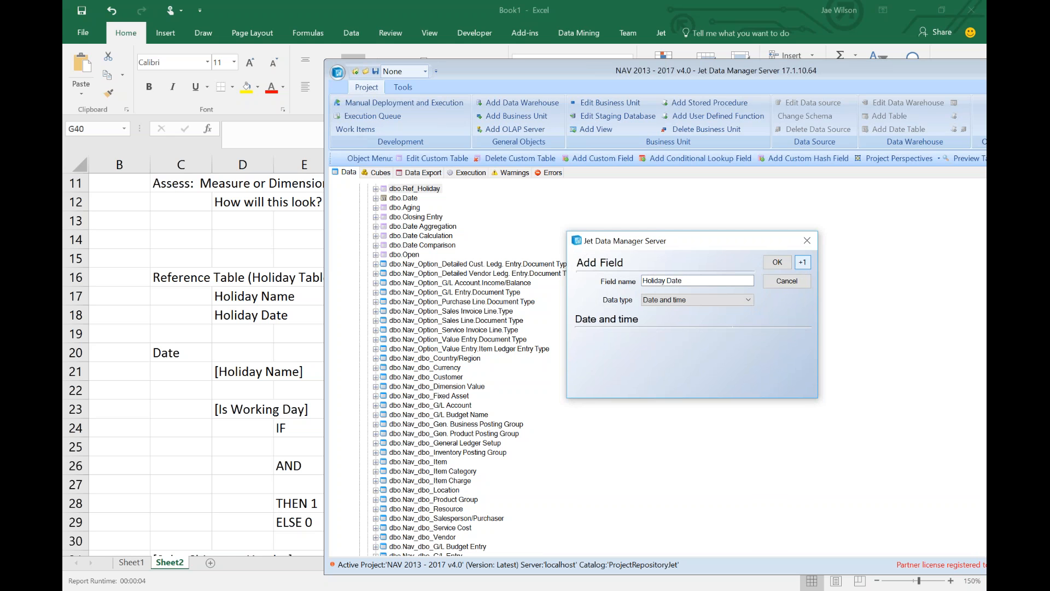
left_click(777, 263)
Step: Expand dbo.Date and examine its DateValue field and data type
left_click(376, 198)
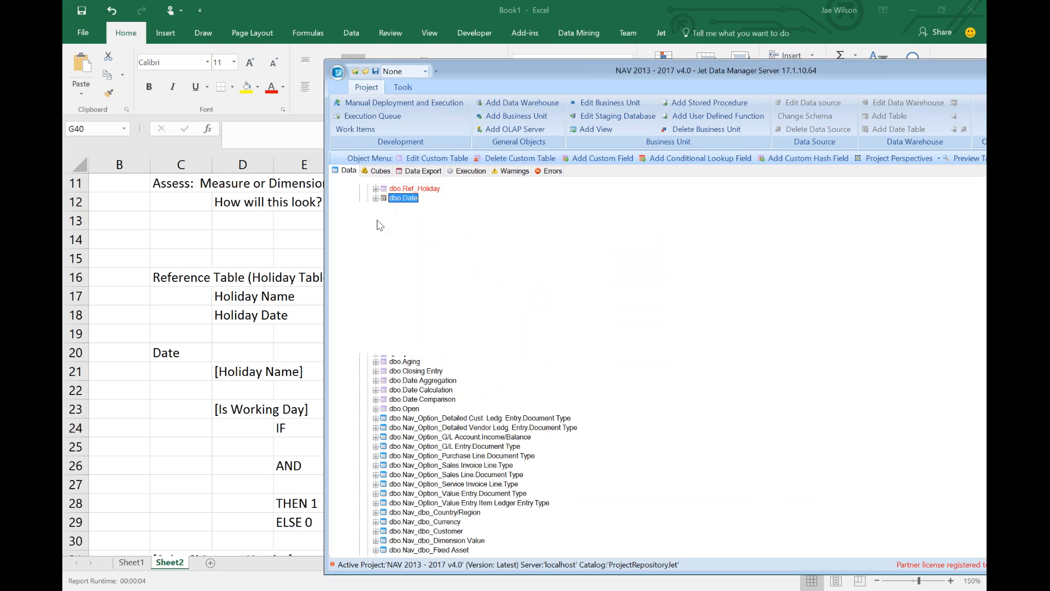
left_click(415, 198)
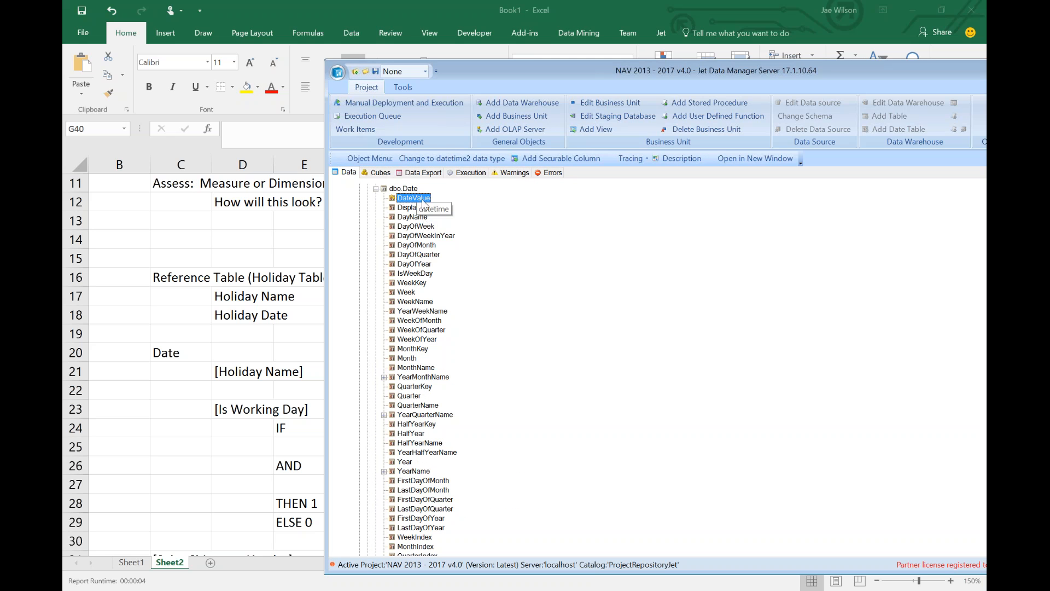
scroll(386, 311, "up", 4)
Step: Open the custom data editor for dbo.Ref_Holiday and get the empty Holiday Name cell ready for pasting
left_click(377, 292)
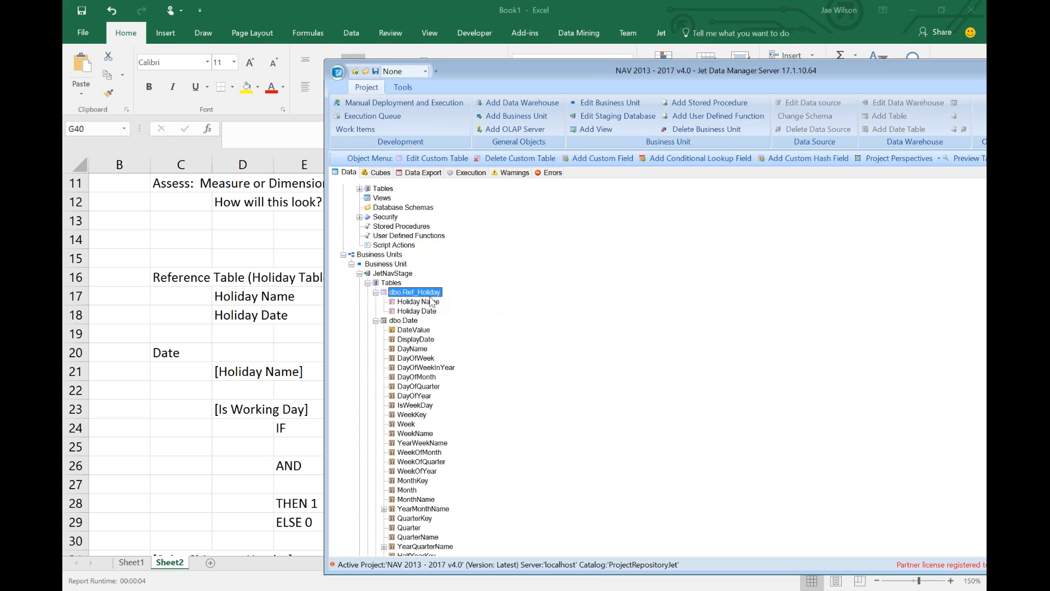
right_click(424, 292)
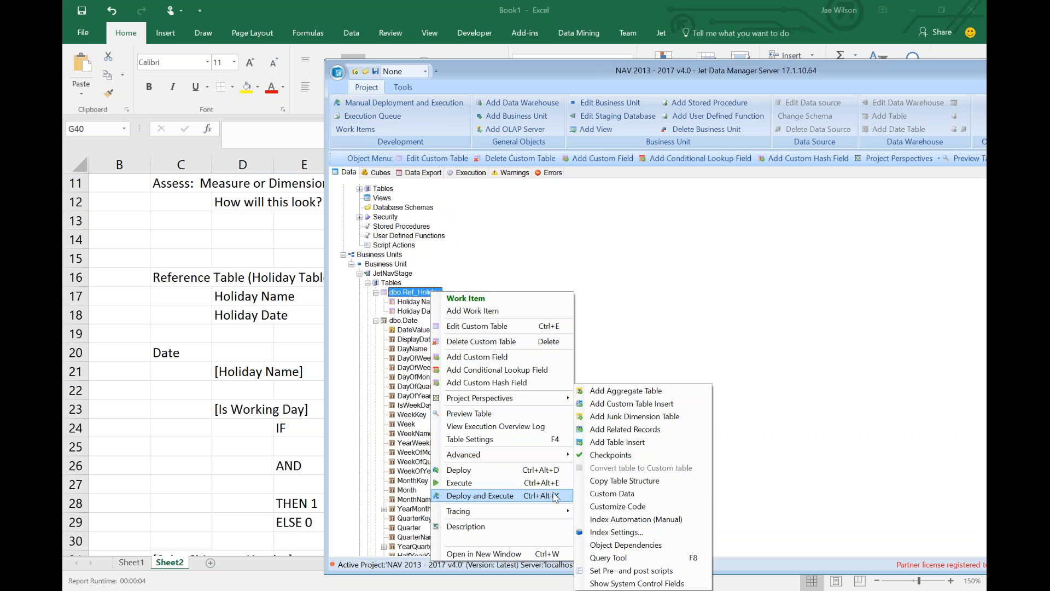
left_click(614, 493)
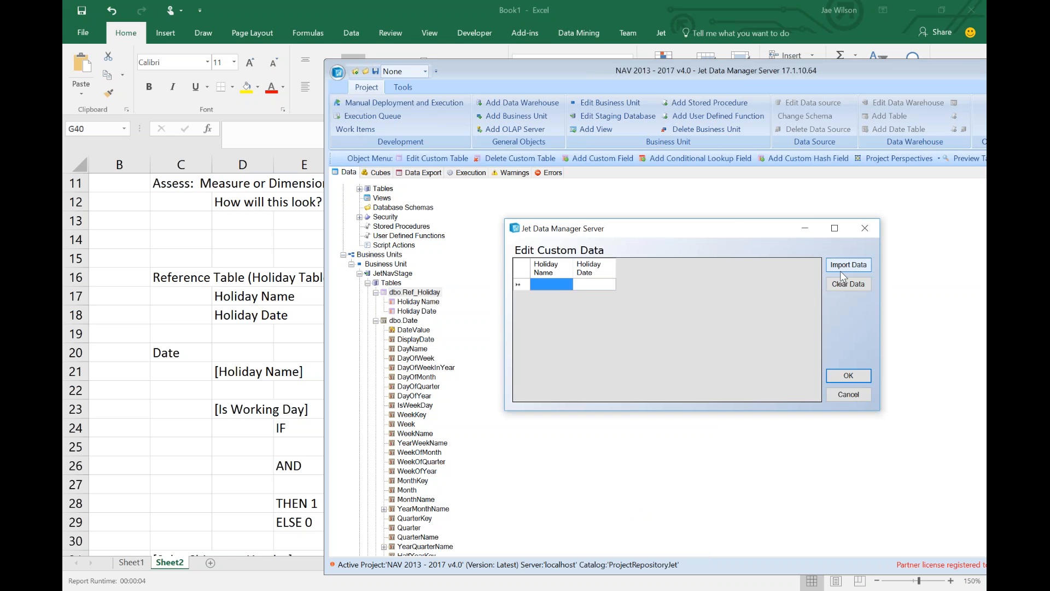
left_click(553, 283)
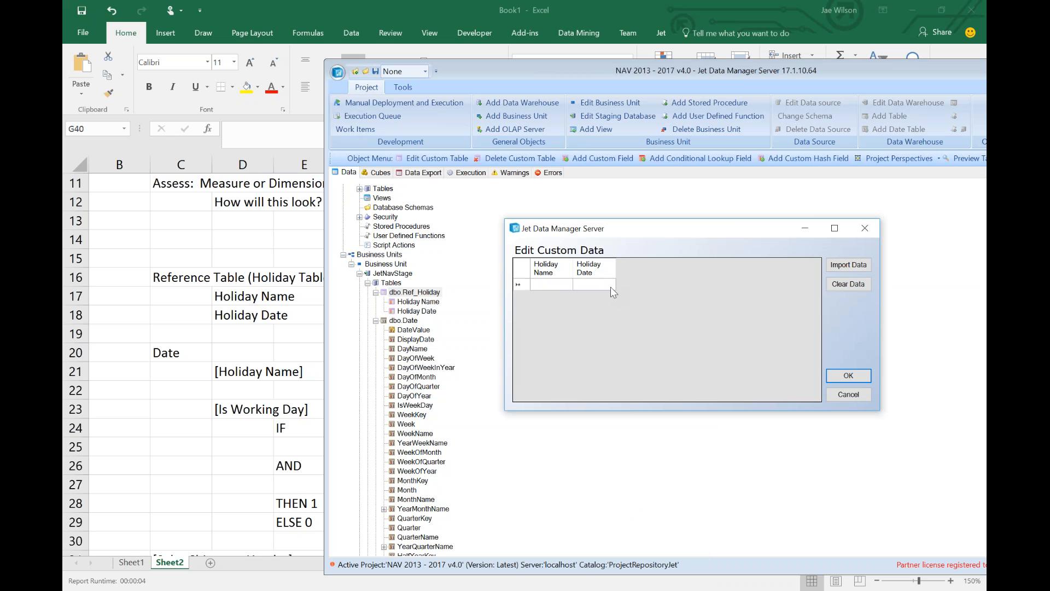
left_click(550, 268)
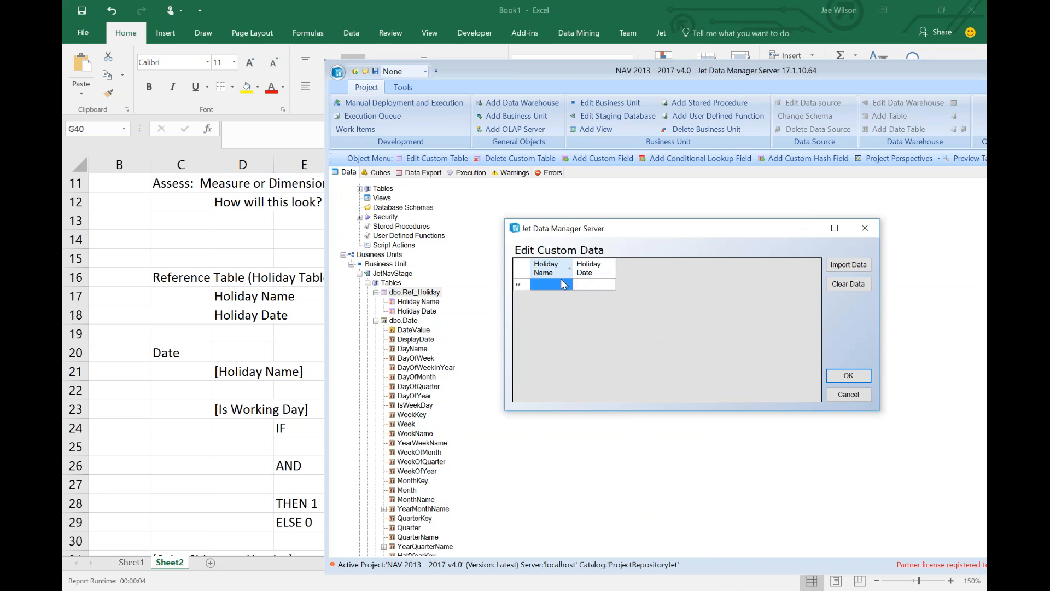
Step: Switch to Excel and copy the nine holiday names in O4:O12 on Sheet1
left_click(137, 565)
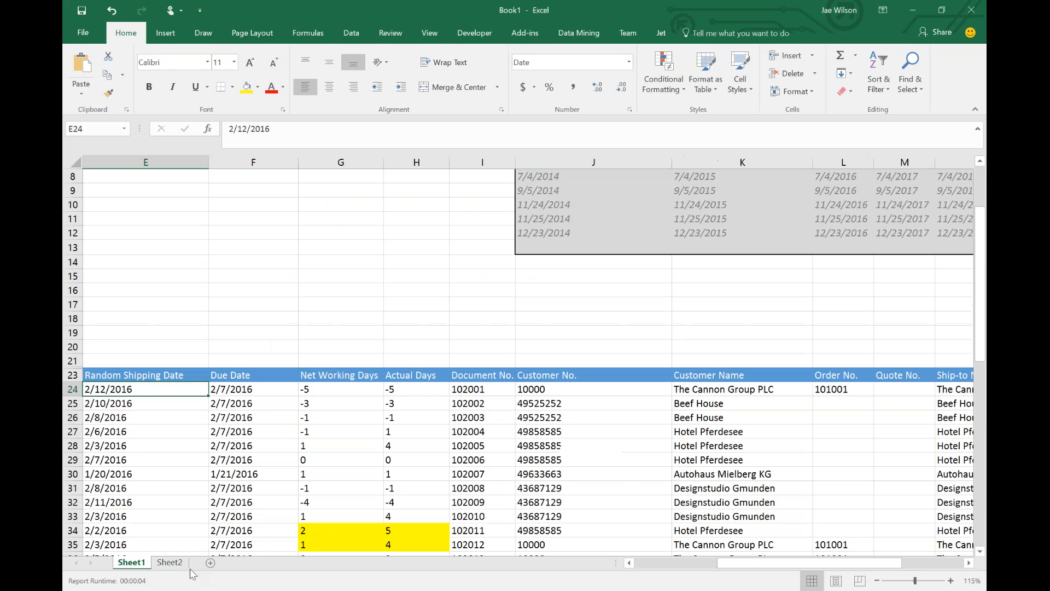
left_click_drag(784, 563, 842, 564)
scroll(813, 248, "up", 2)
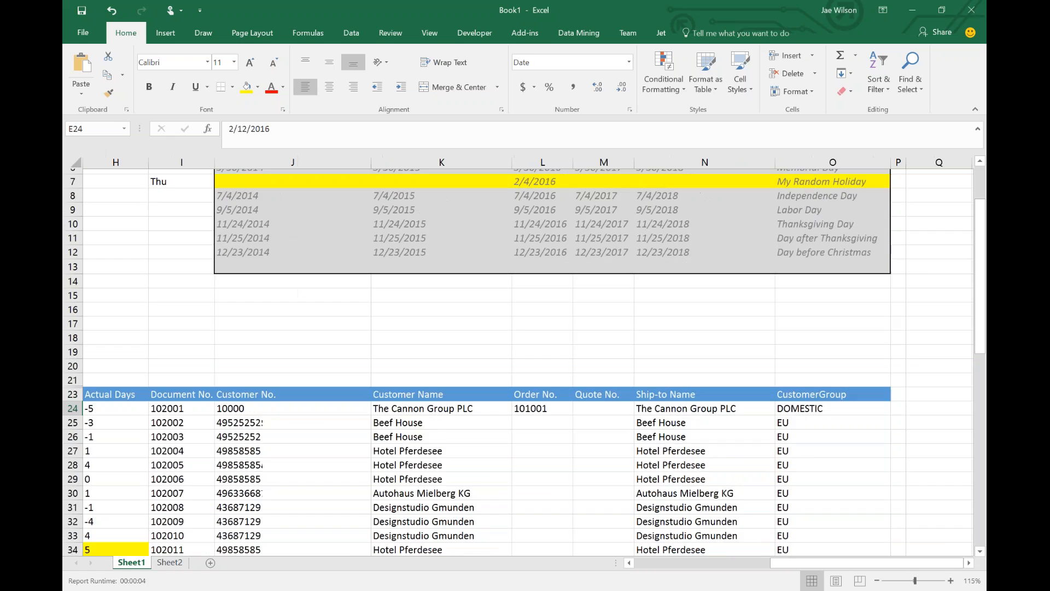
left_click(807, 220)
left_click_drag(809, 206, 822, 313)
key("ctrl+c")
Step: Switch to Jet Data Manager and paste the copied holiday names three times in succession into the Holiday Name column
key("alt+Tab")
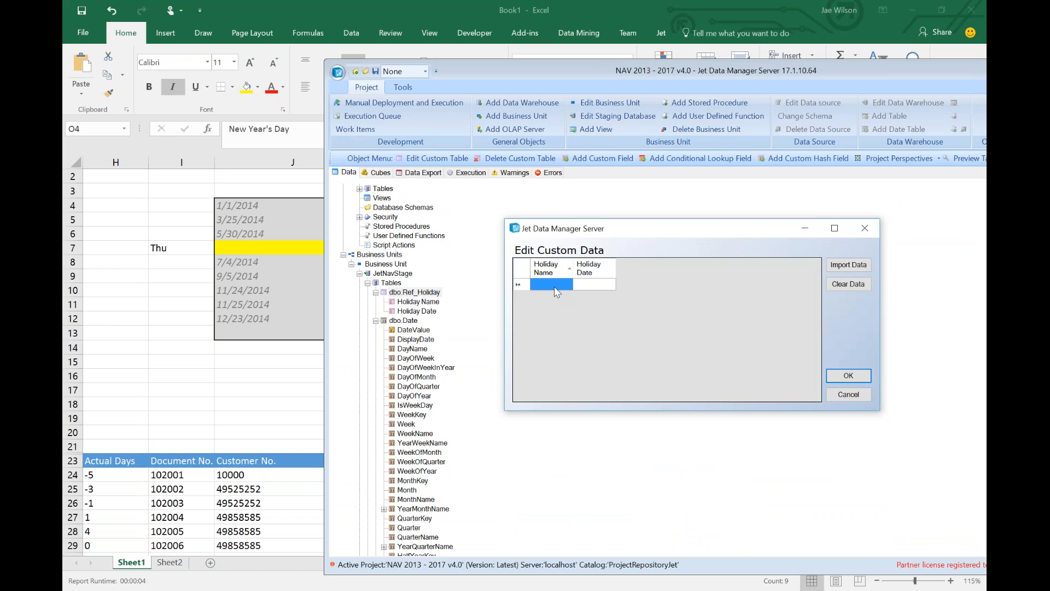
key("ctrl+v")
key("alt+Tab")
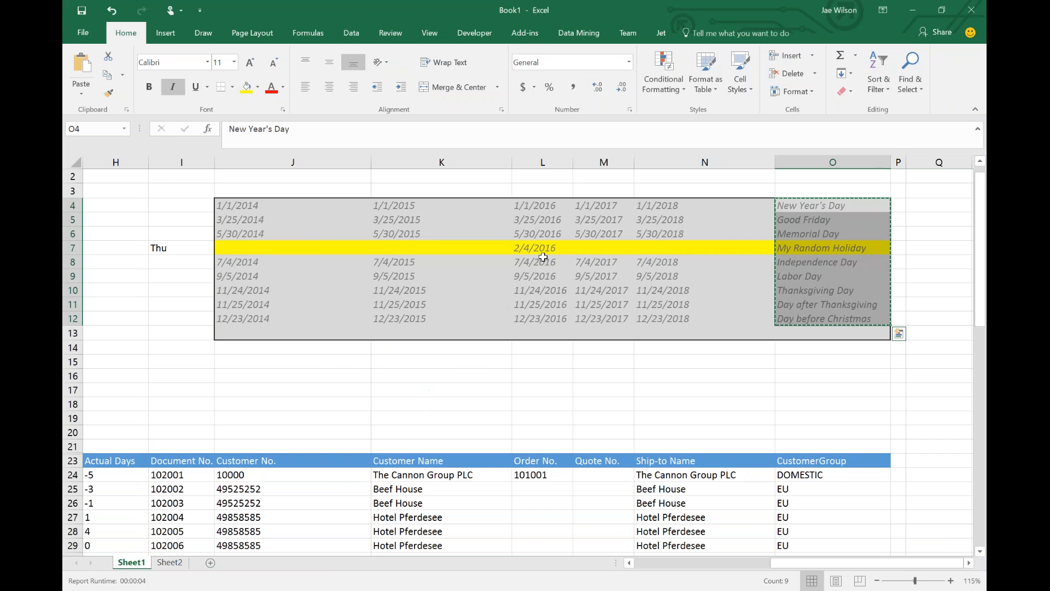
key("alt+Tab")
key("ctrl+v")
scroll(553, 397, "down", 3)
key("ctrl+v")
Step: Copy the 2018 dates in N4:N12 from Excel and paste them into Holiday Date from the first row in Jet Data Manager
key("alt+Tab")
left_click_drag(648, 207, 656, 317)
key("ctrl+c")
key("alt+Tab")
scroll(581, 302, "up", 5)
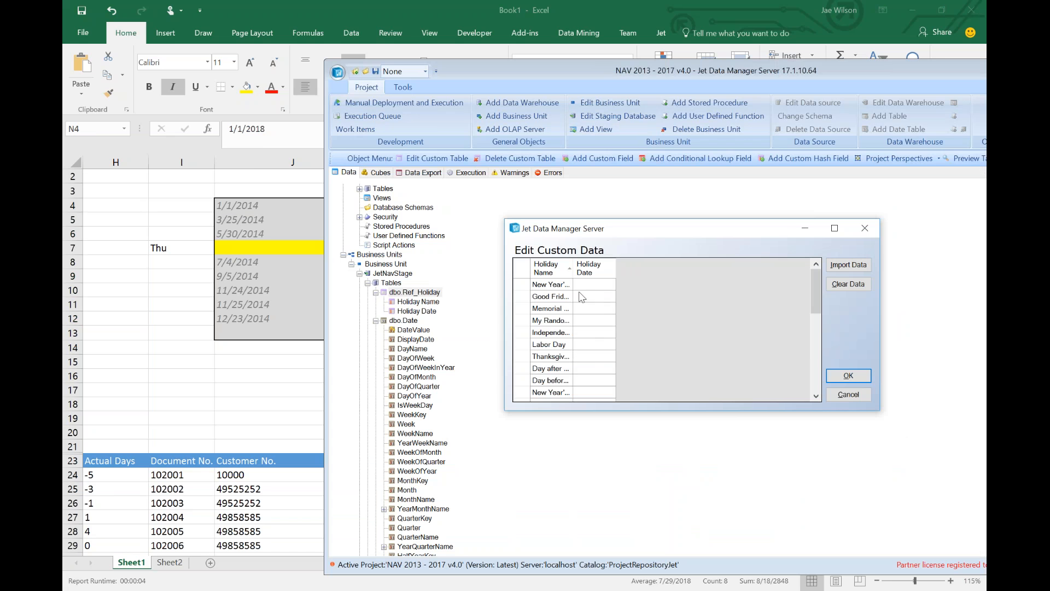
left_click(582, 285)
key("ctrl+v")
Step: Switch to Excel and fill in the My Random Holiday dates 2/3/2017 in M7 and 2/6/2018 in N7
key("alt+Tab")
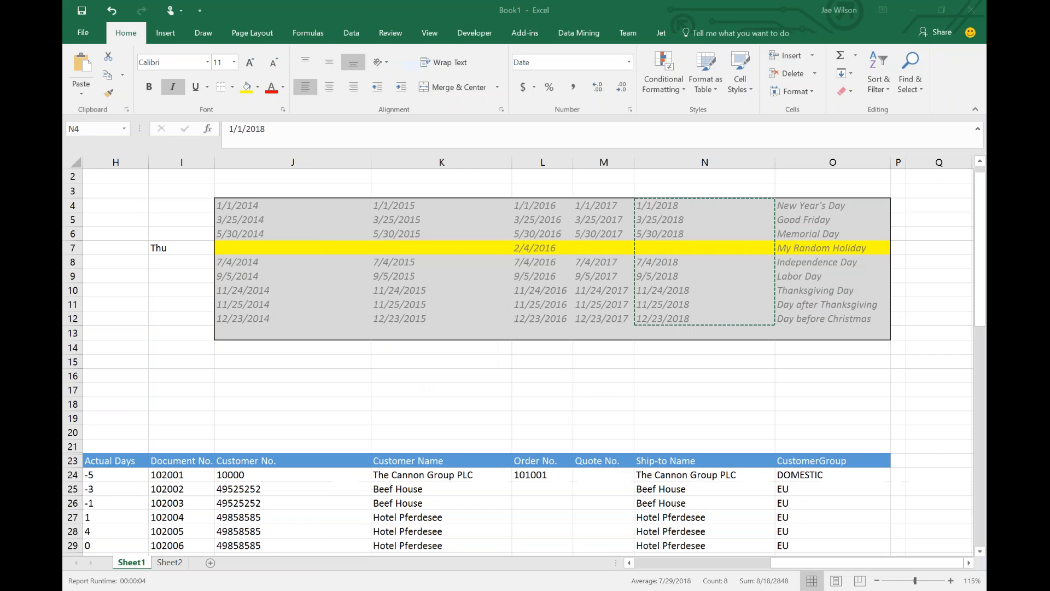
left_click_drag(599, 205, 599, 243)
left_click(596, 246)
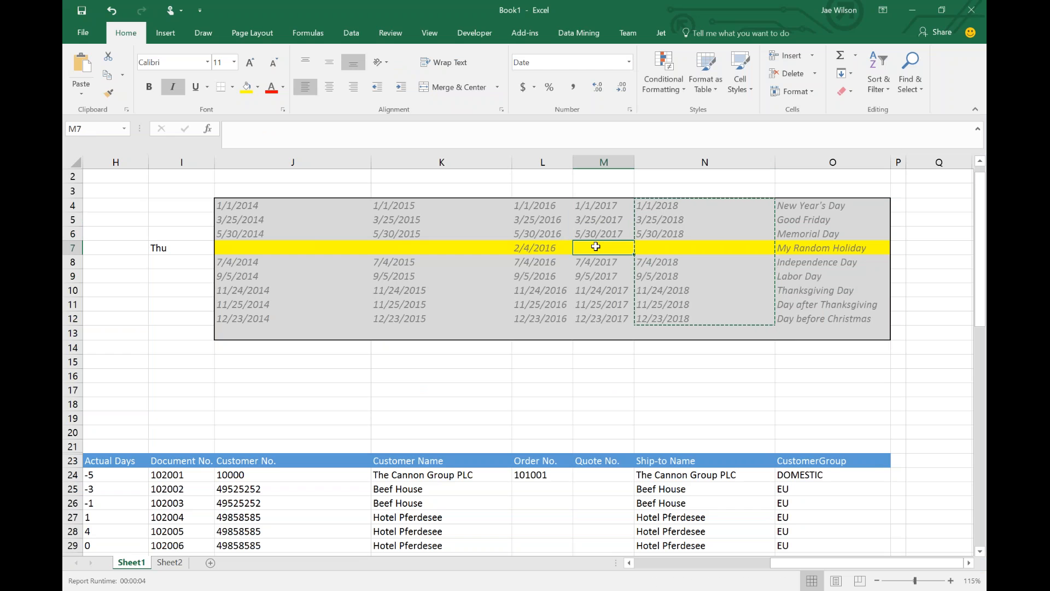
type("2/3/2017")
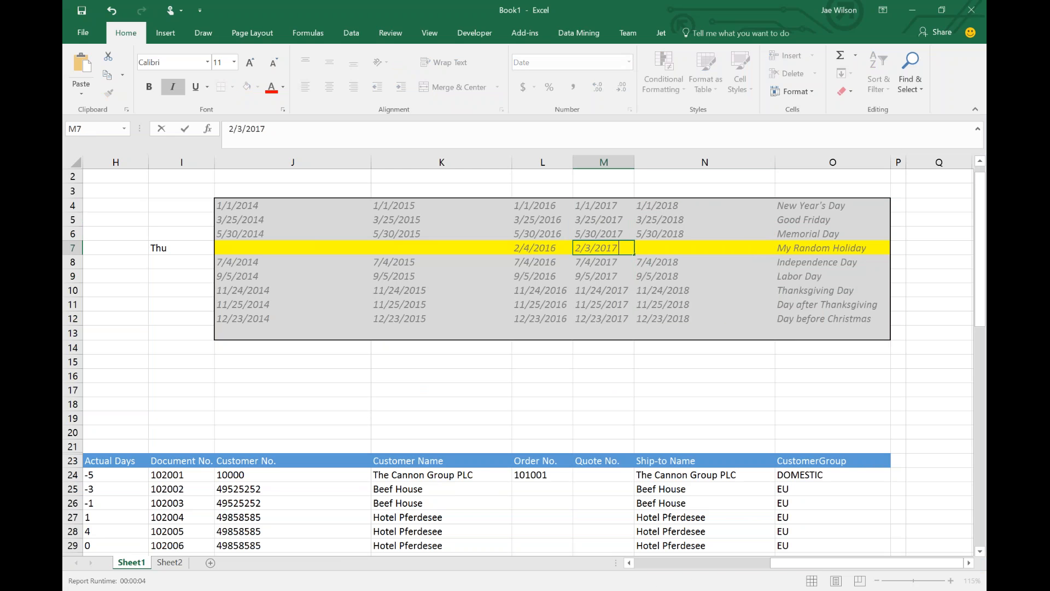
key("Return")
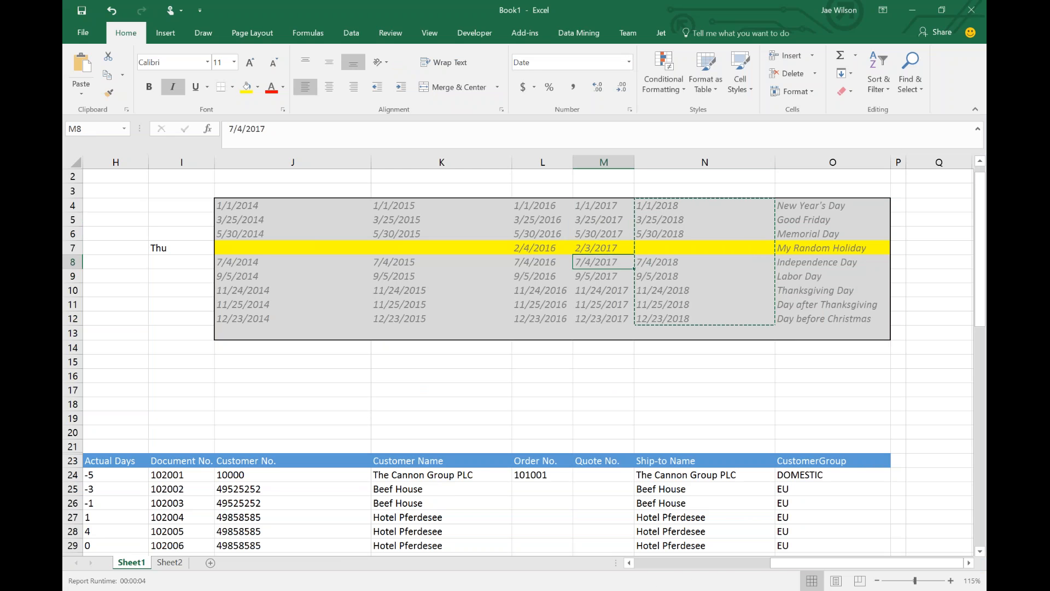
left_click_drag(601, 206, 598, 320)
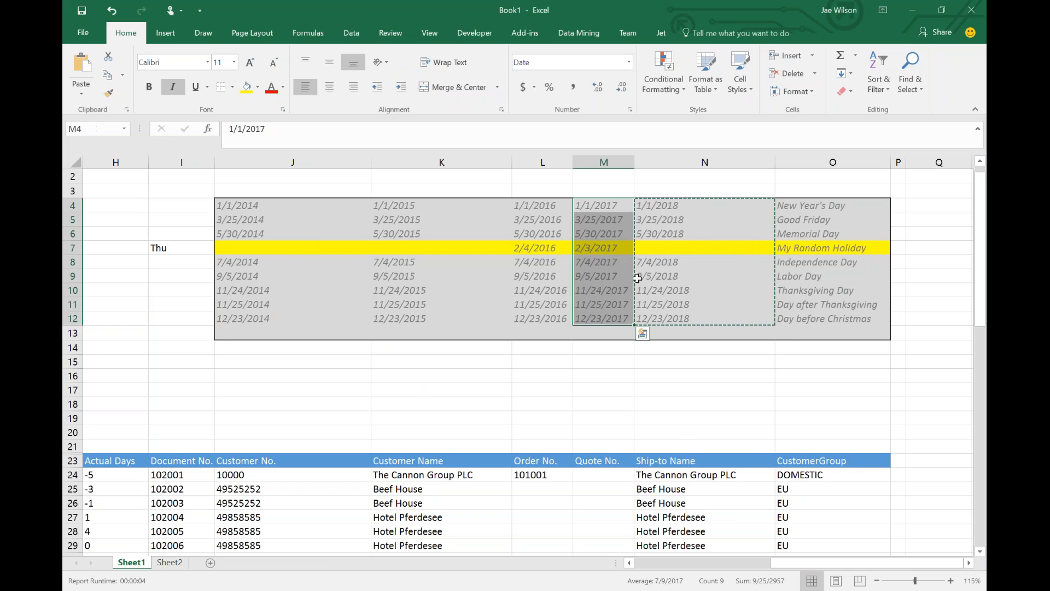
left_click(640, 249)
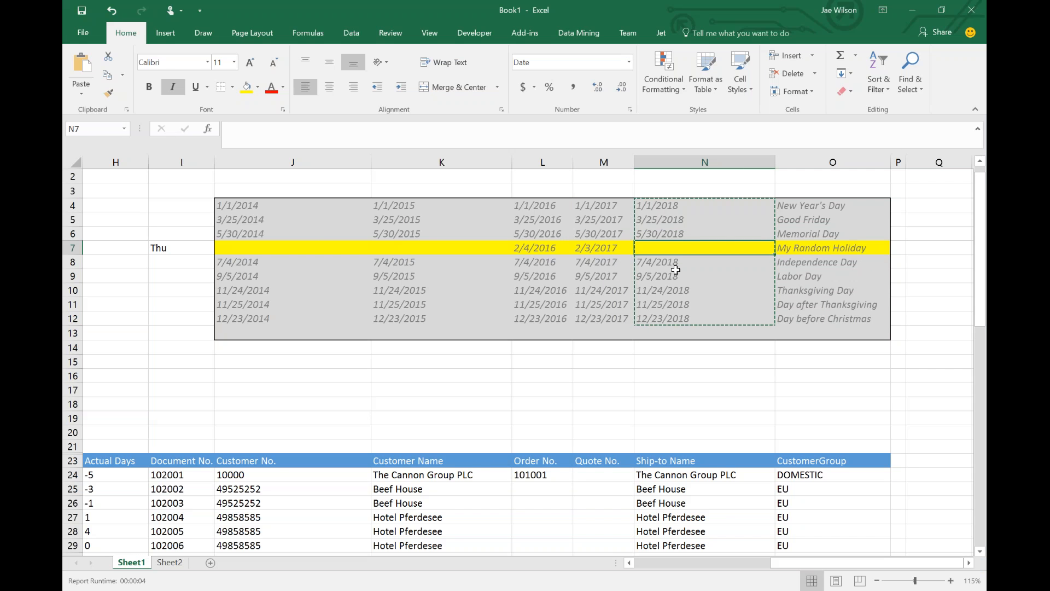
type("2/6/201")
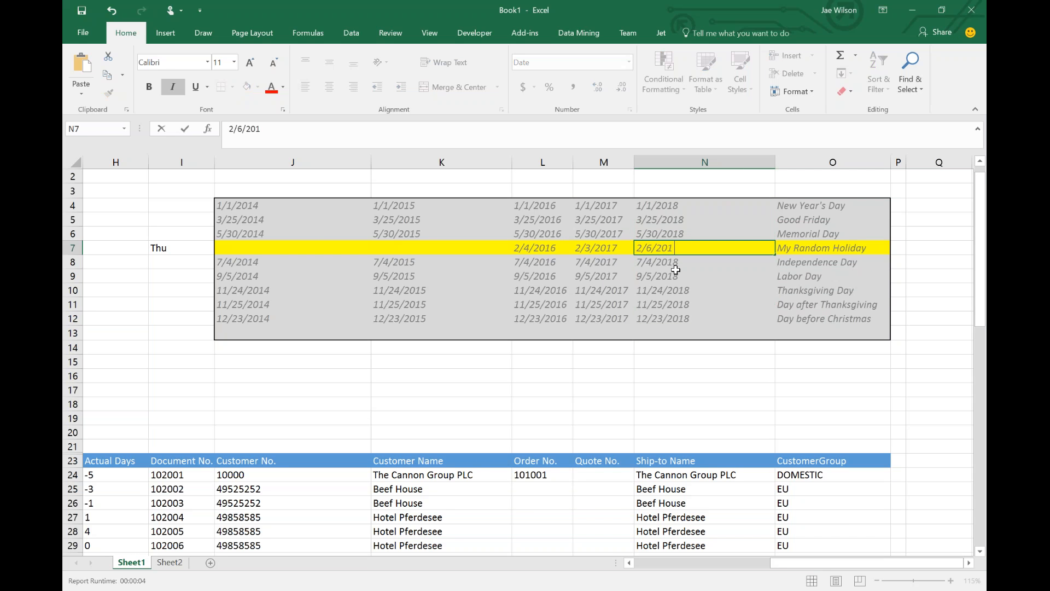
type("8")
key("Return")
Step: Copy the 2018 dates in N4:N12, re-sort the Jet Data Manager rows by Holiday Name and paste the dates from the first row
left_click_drag(689, 210, 687, 315)
key("ctrl+c")
key("alt+Tab")
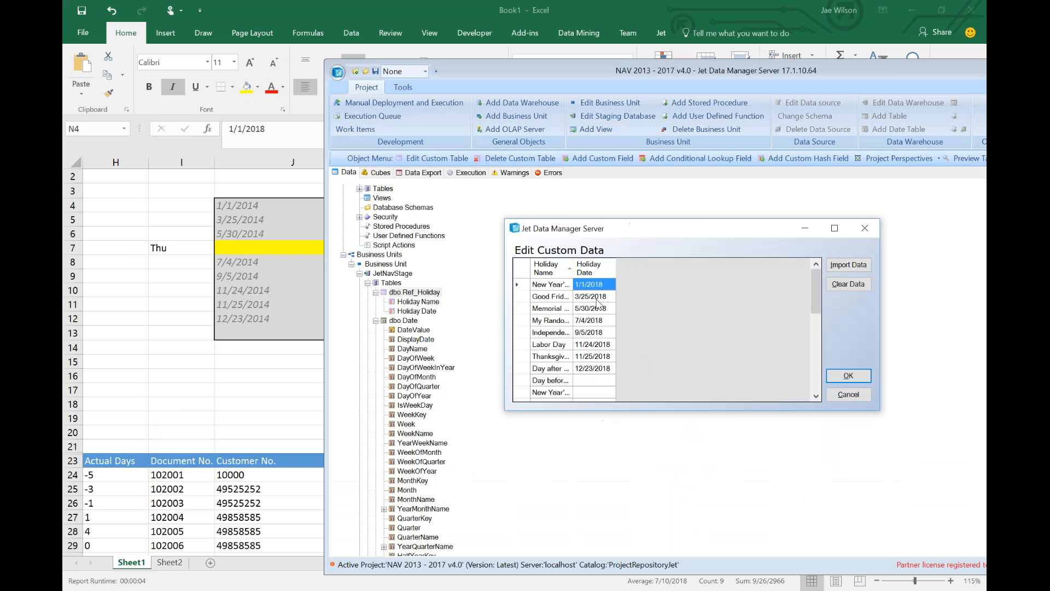
left_click(590, 268)
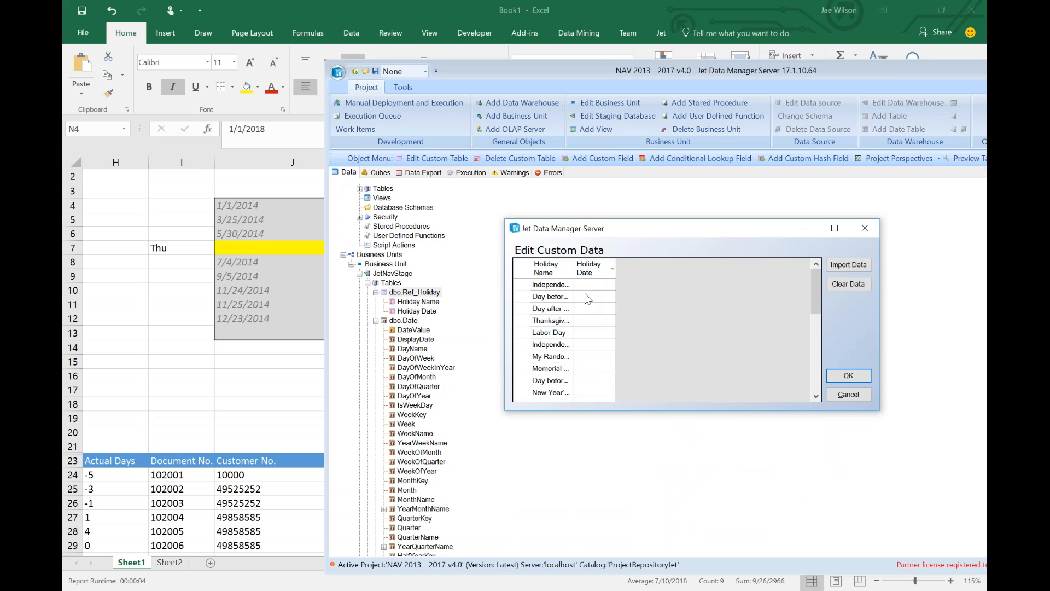
left_click(547, 268)
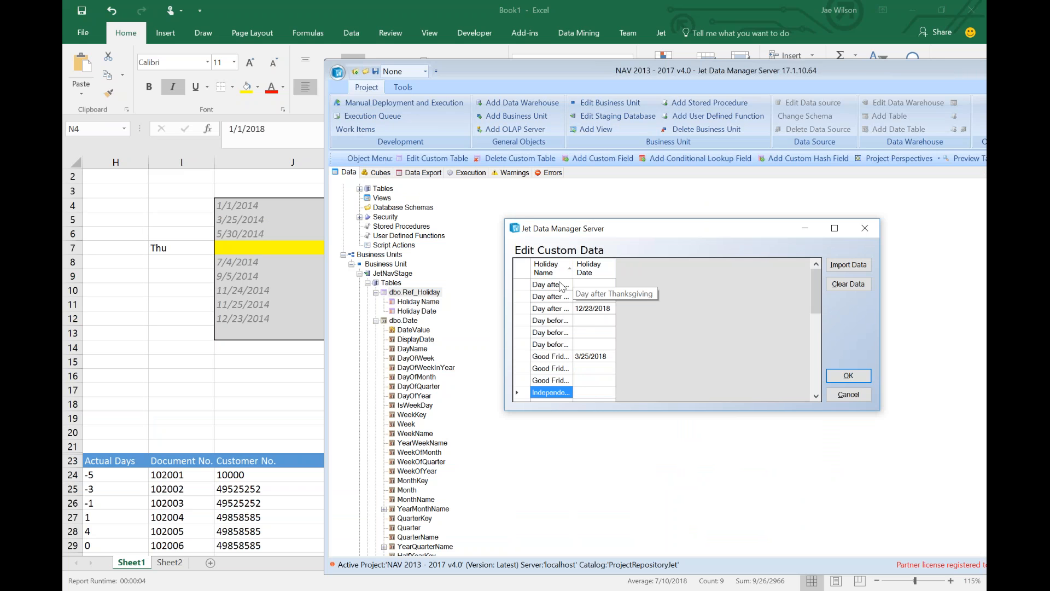
left_click(591, 285)
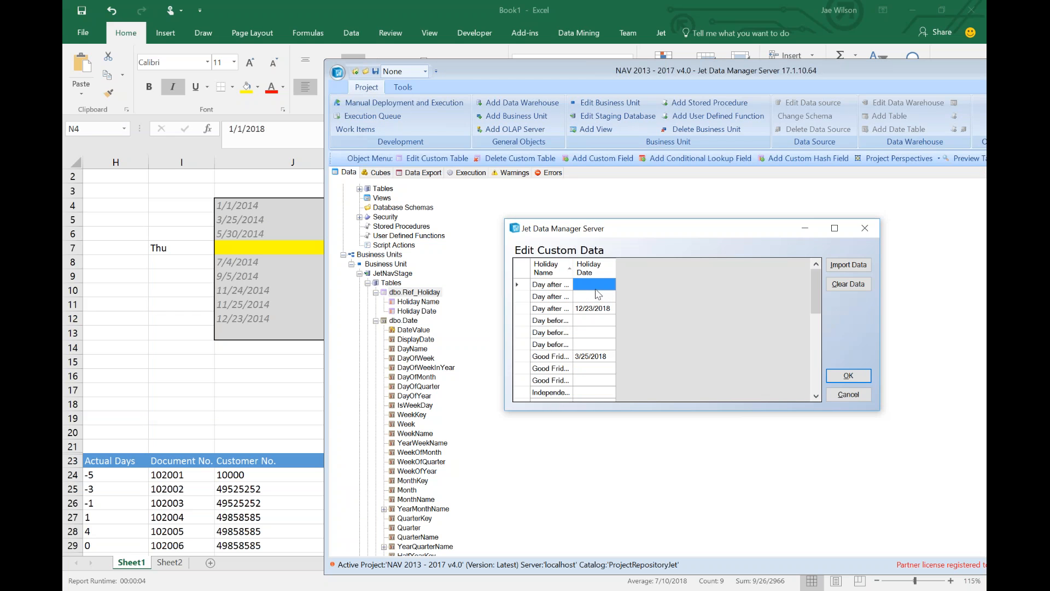
key("ctrl+v")
Step: Copy the 2017 dates in M4:M12 from Excel and paste them into Holiday Date directly below the 2018 dates in Jet Data Manager
key("alt+Tab")
left_click_drag(602, 205, 593, 316)
key("ctrl+c")
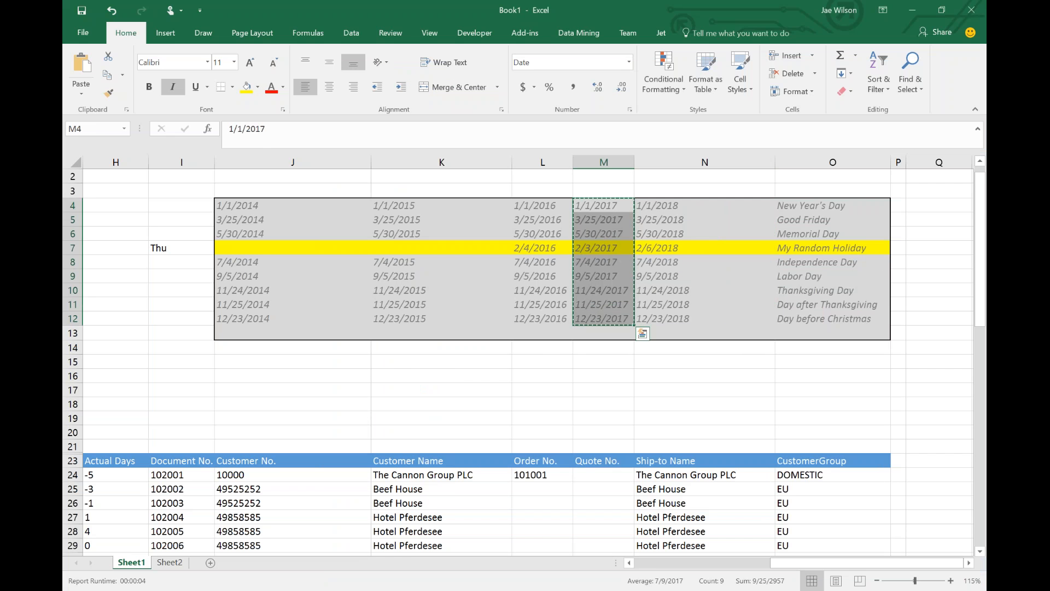
key("alt+Tab")
left_click(585, 394)
key("ctrl+v")
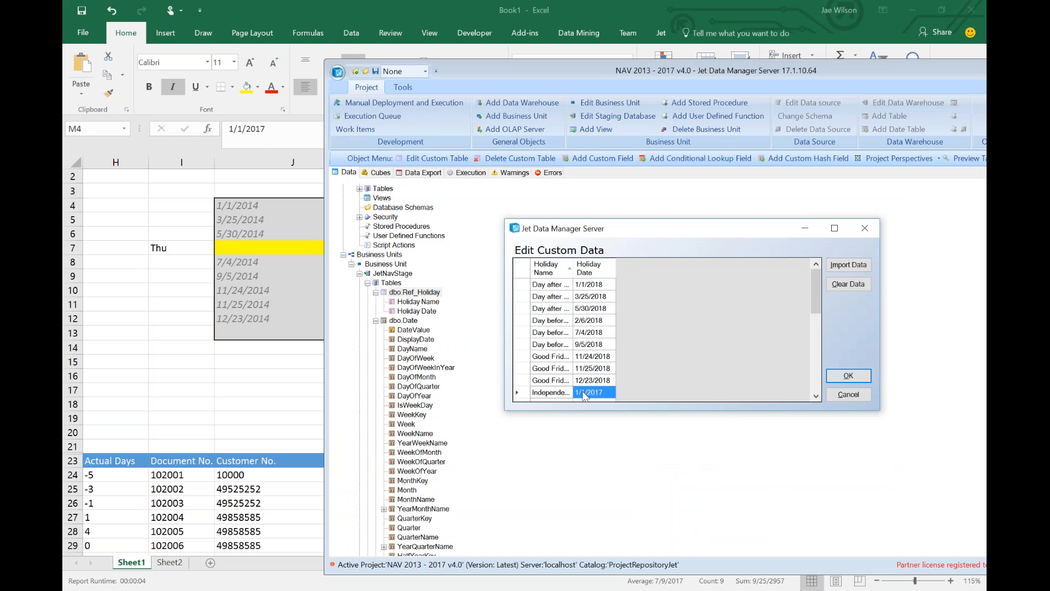
scroll(585, 396, "down", 6)
scroll(586, 386, "up", 2)
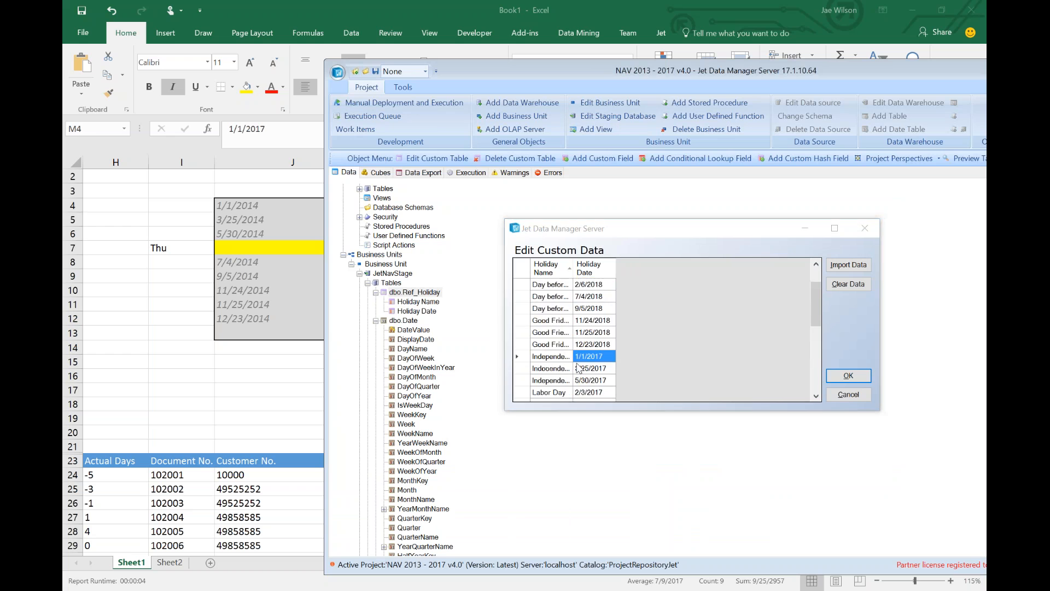
Step: Copy the 2016 dates in L4:L12 from Excel and paste them into Holiday Date directly below the 2017 dates in Jet Data Manager
key("alt+Tab")
left_click_drag(542, 209, 544, 324)
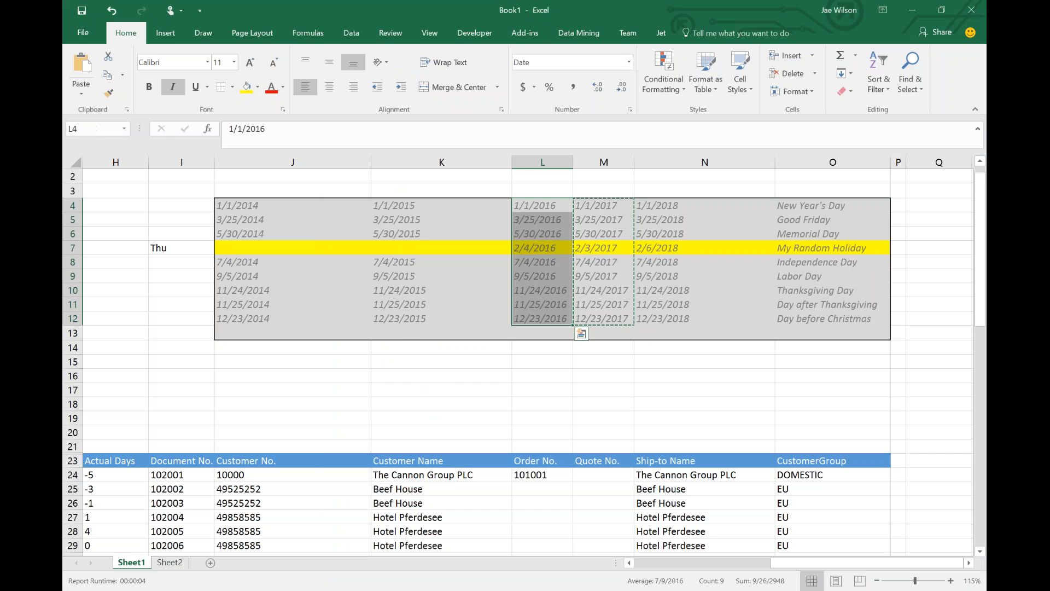
key("ctrl+c")
key("alt+Tab")
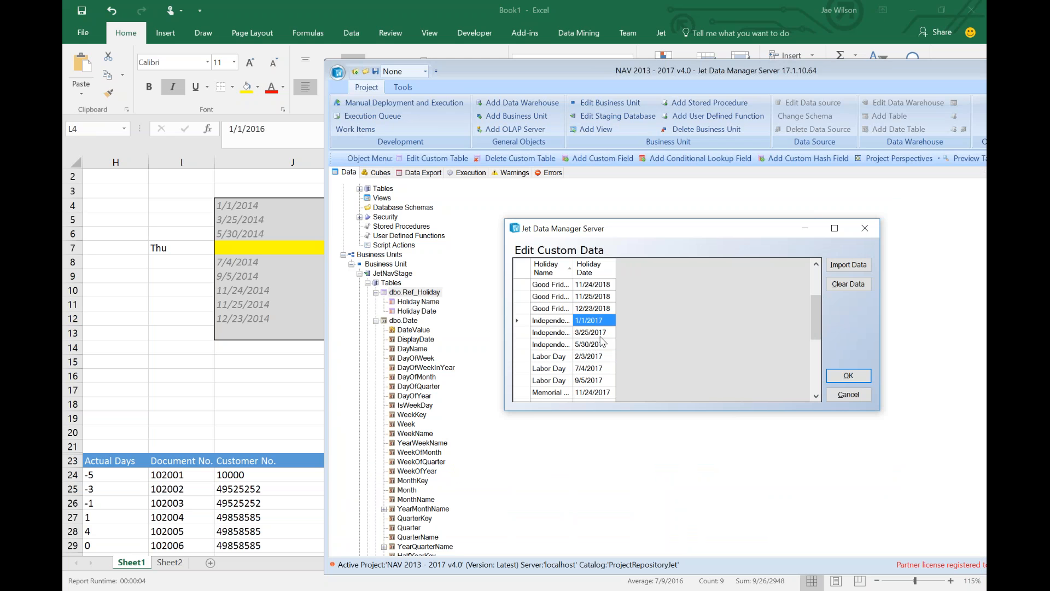
scroll(595, 351, "down", 2)
left_click(600, 356)
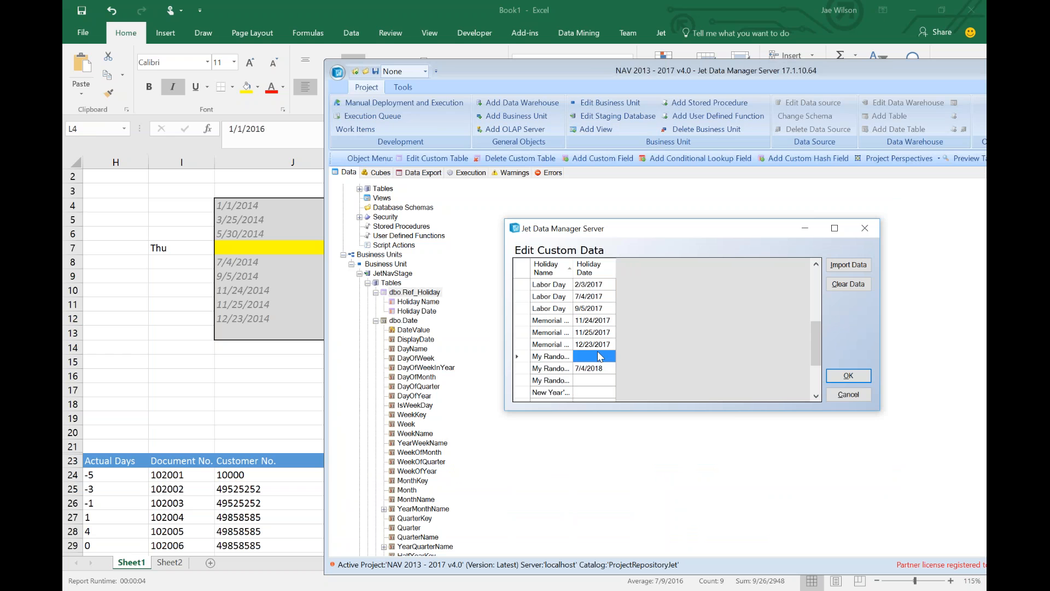
key("ctrl+v")
scroll(599, 358, "down", 2)
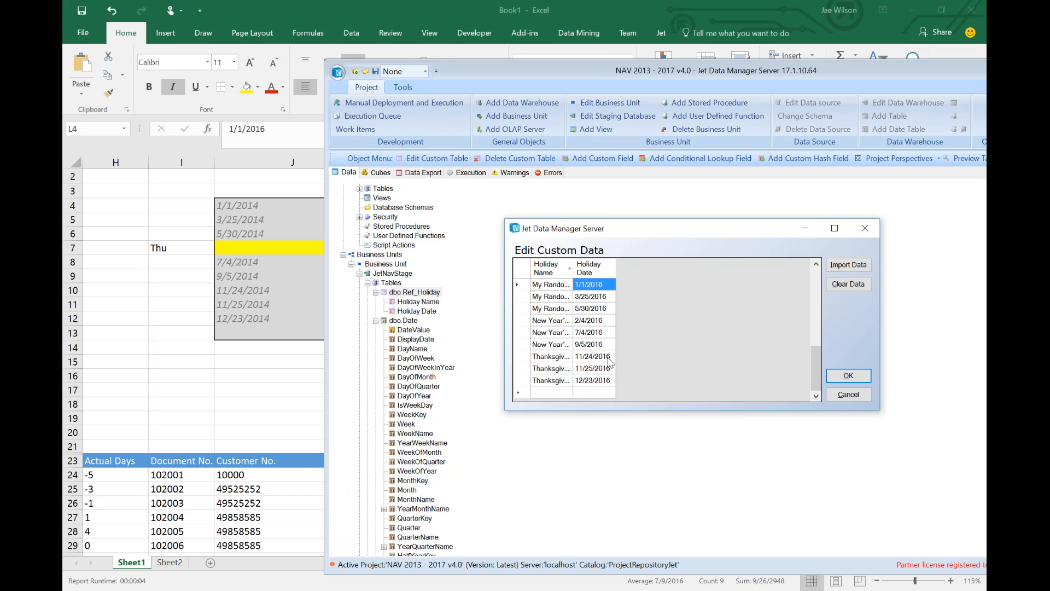
scroll(579, 361, "up", 6)
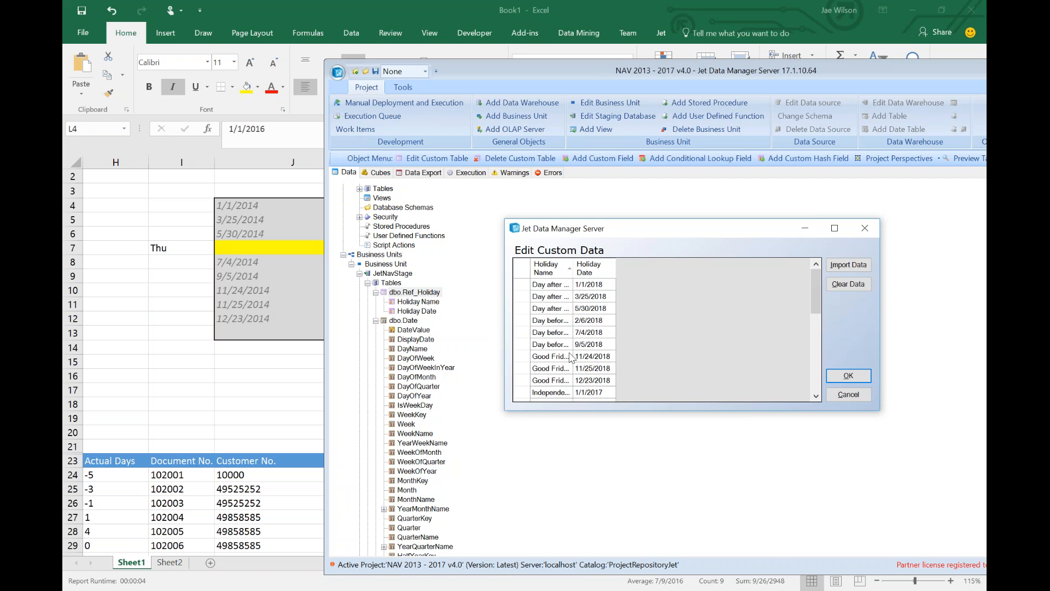
Step: Copy the holiday names in O4:O12 from Excel, paste them over the names beside the 2018 dates, and widen the Holiday Name column
key("alt+Tab")
left_click_drag(798, 206, 804, 320)
key("ctrl+c")
key("alt+Tab")
left_click(550, 284)
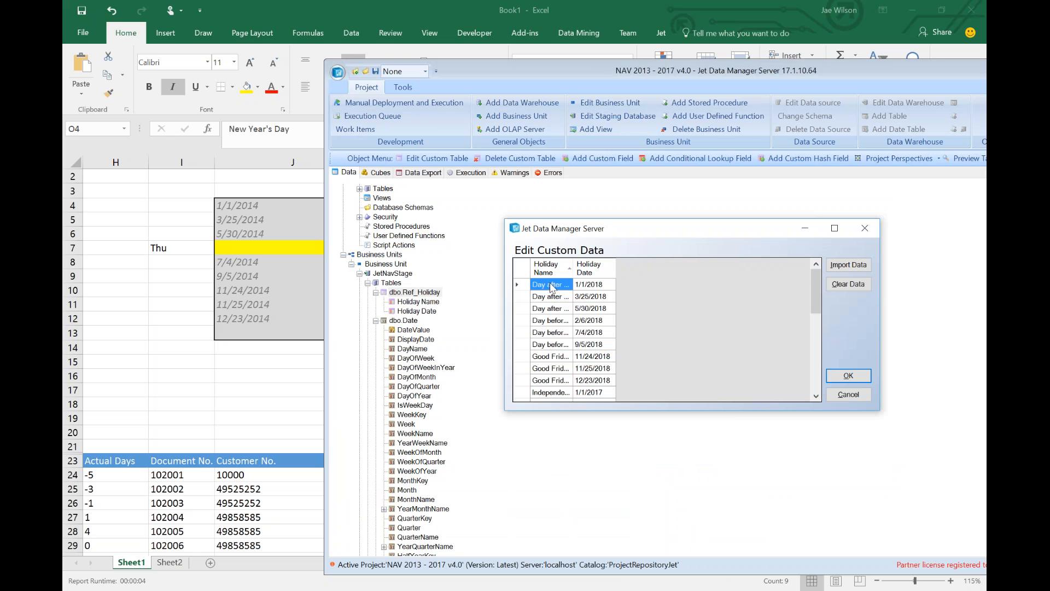
key("ctrl+v")
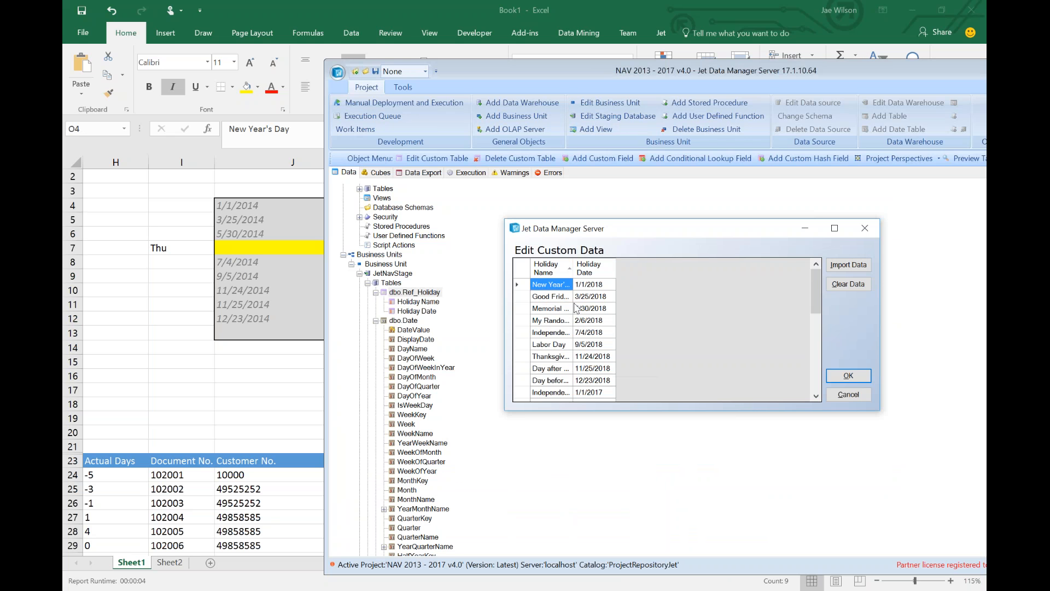
left_click_drag(596, 265, 611, 265)
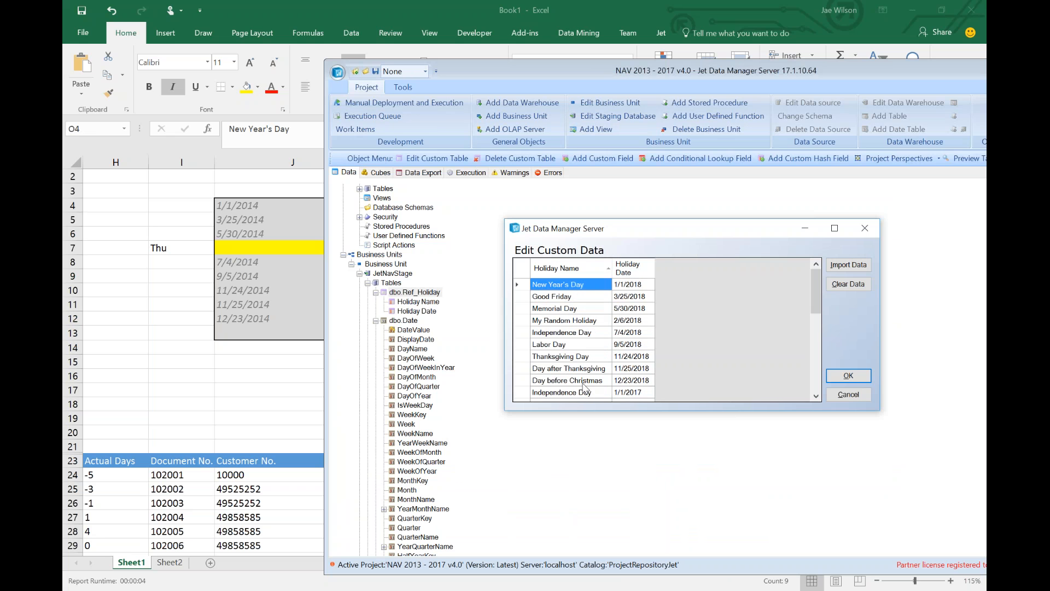
Step: Paste the copied holiday names over the names beside the 2017 dates and again beside the 2016 dates
left_click(583, 392)
scroll(584, 393, "down", 5)
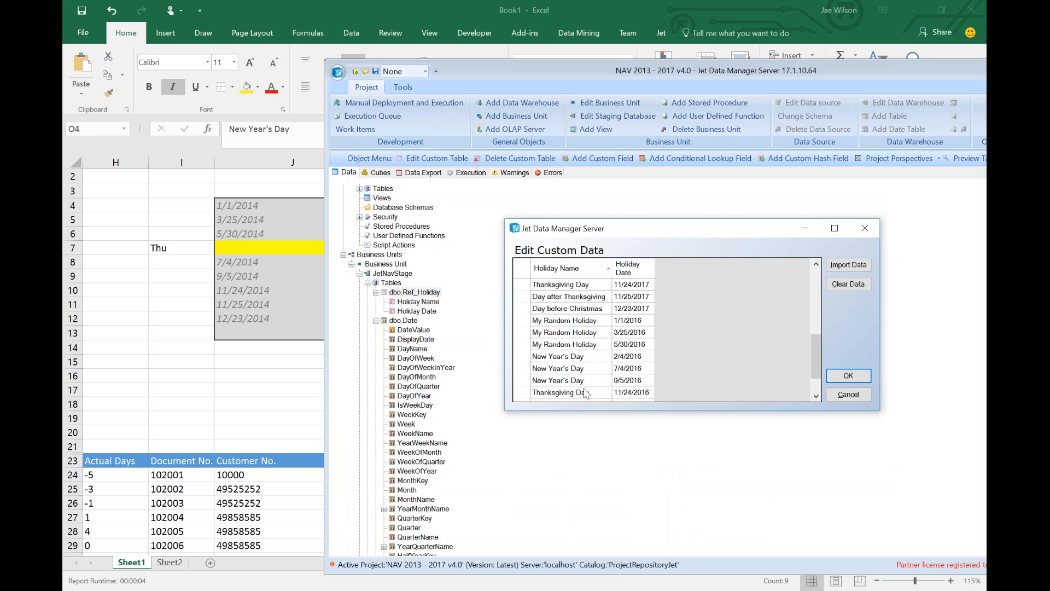
left_click(573, 322)
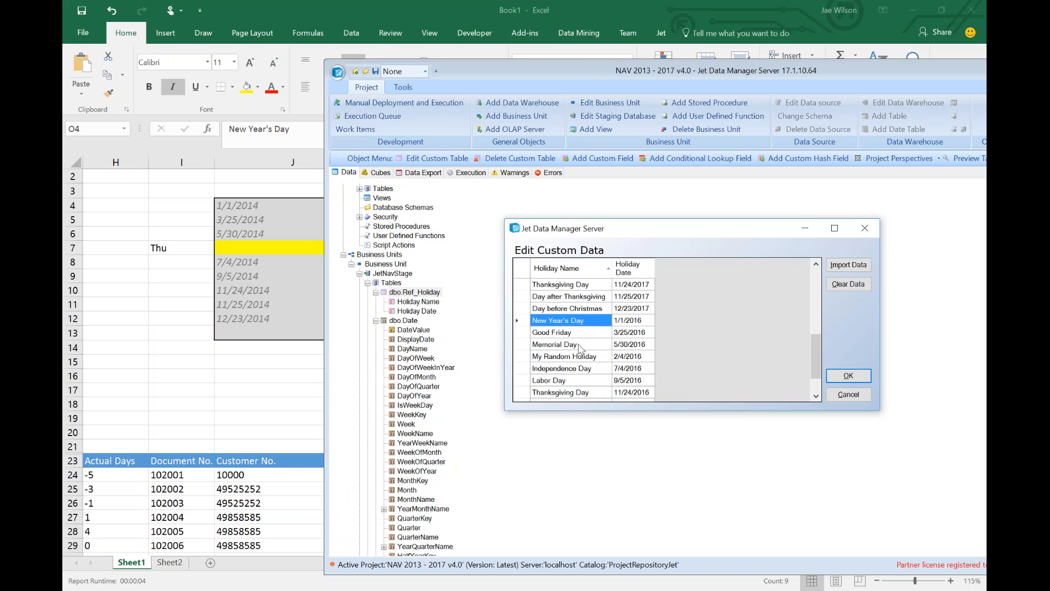
scroll(581, 348, "down", 1)
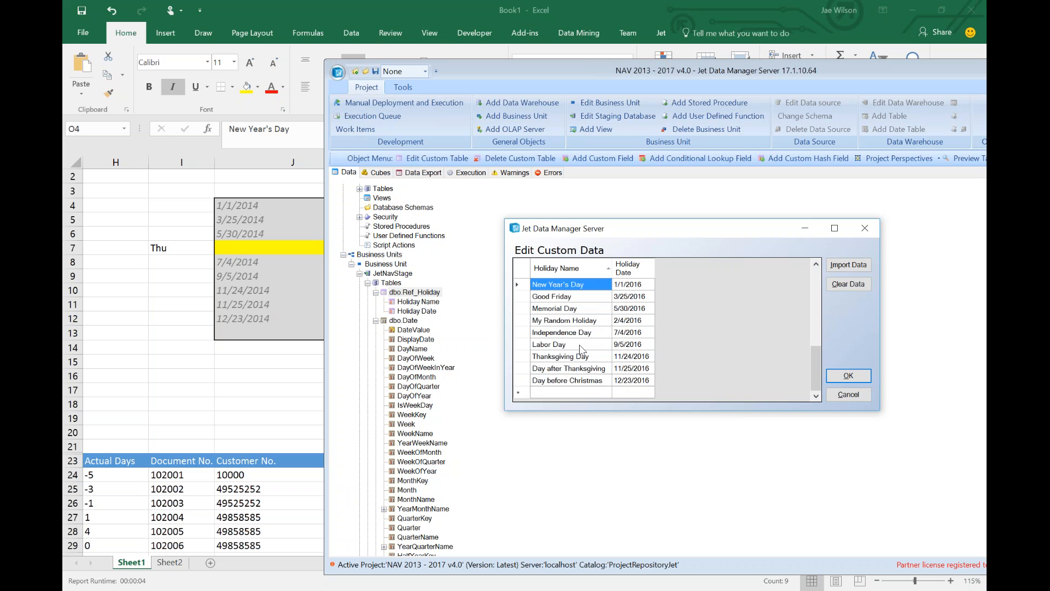
Step: Save the custom holiday data, and deploy and execute the Ref_Holiday table
scroll(602, 361, "up", 5)
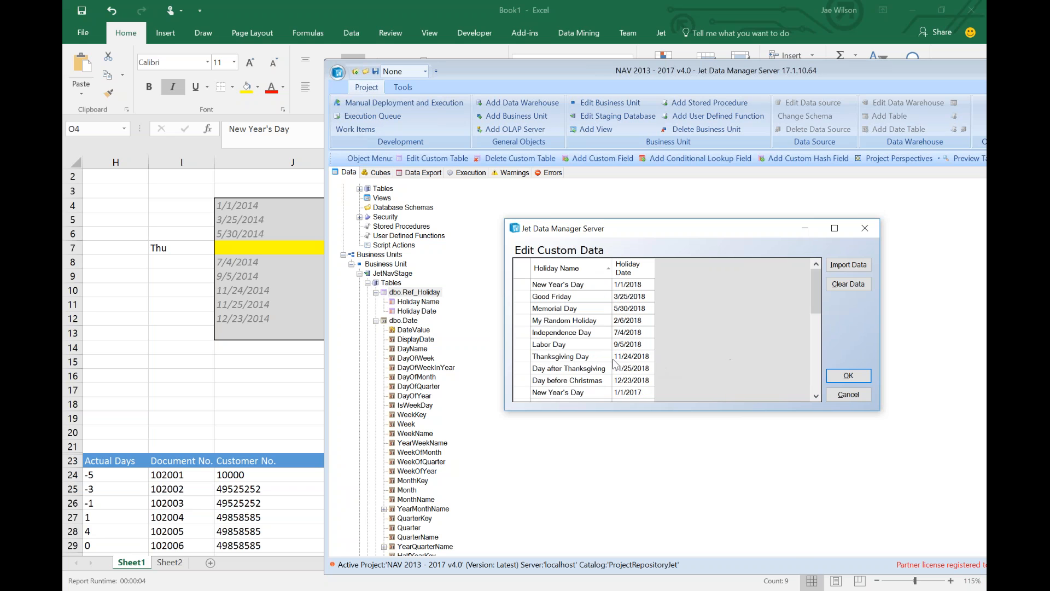
left_click(837, 378)
right_click(412, 303)
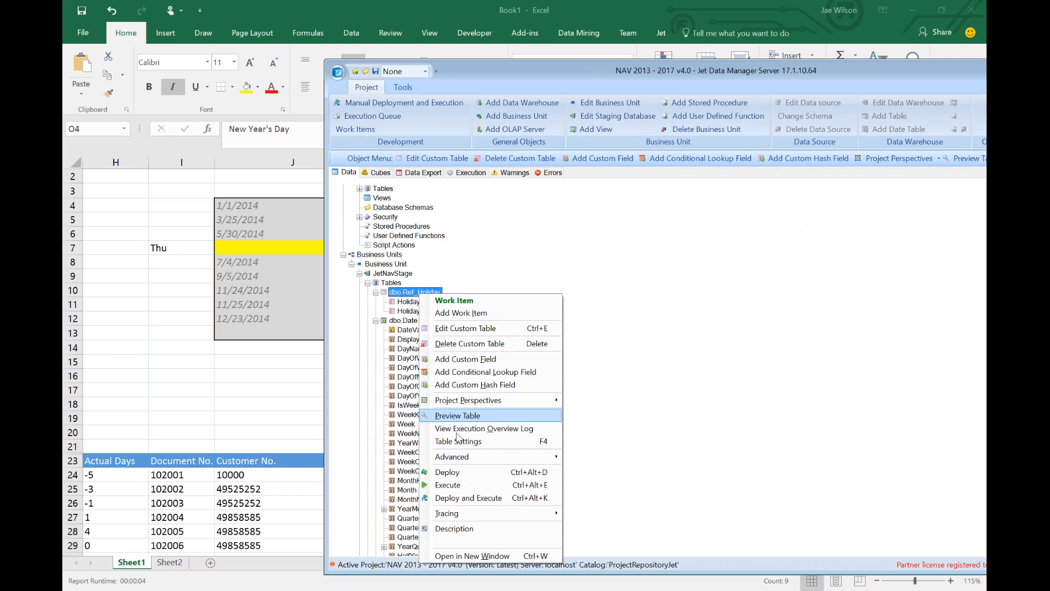
left_click(492, 498)
left_click(636, 395)
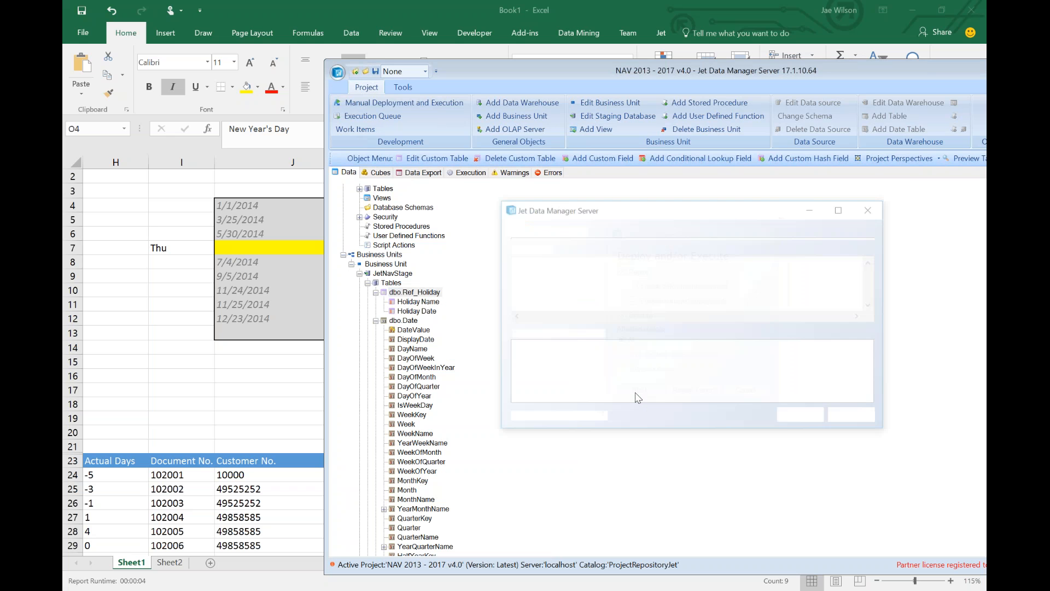
left_click(792, 416)
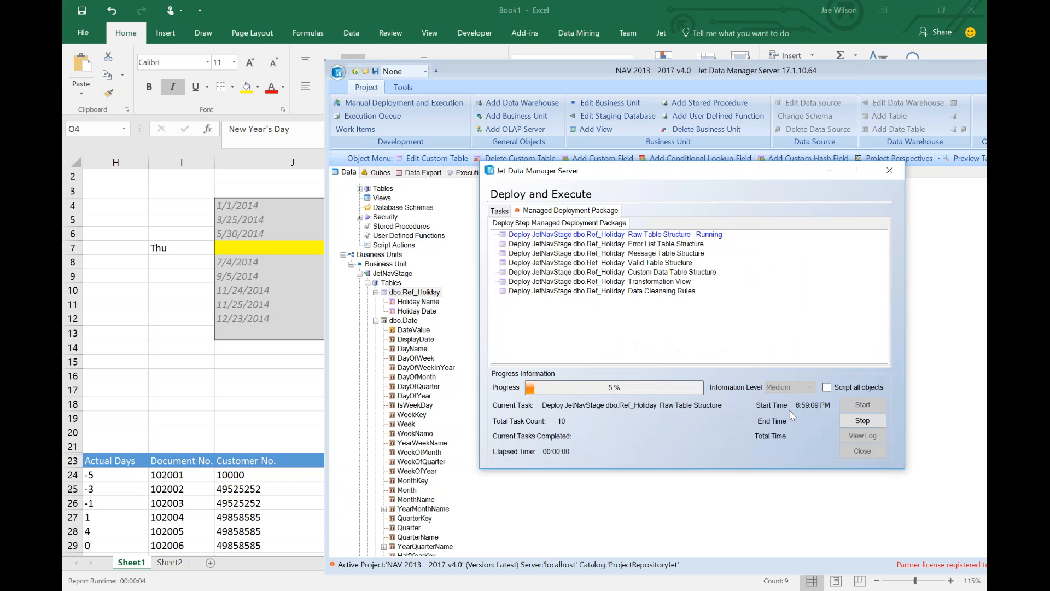
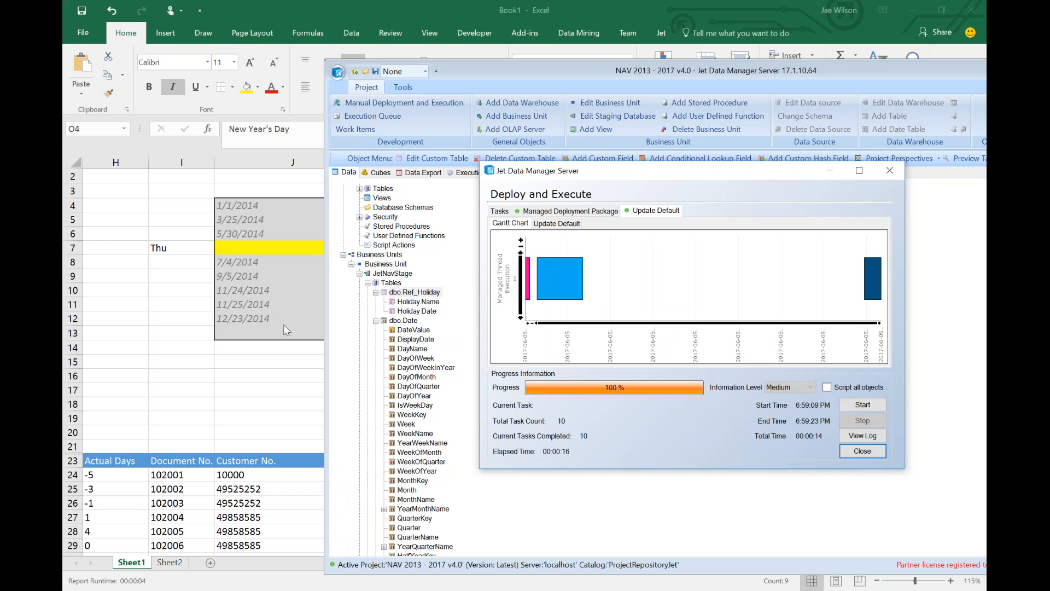
Step: Switch to Excel and review the holiday names in column O, including the My Random Holiday row
left_click(255, 337)
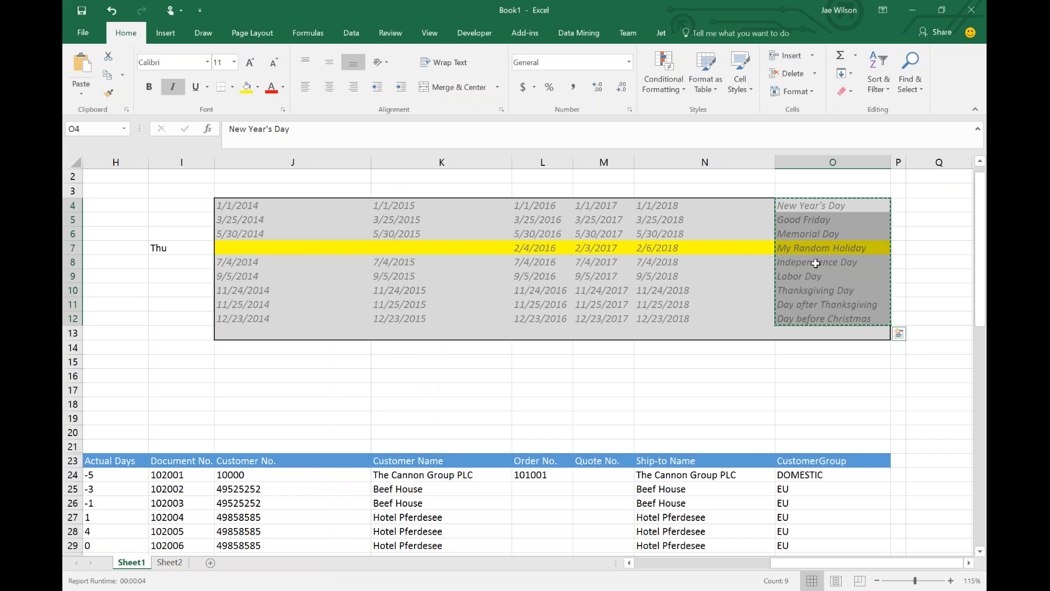
left_click(817, 249)
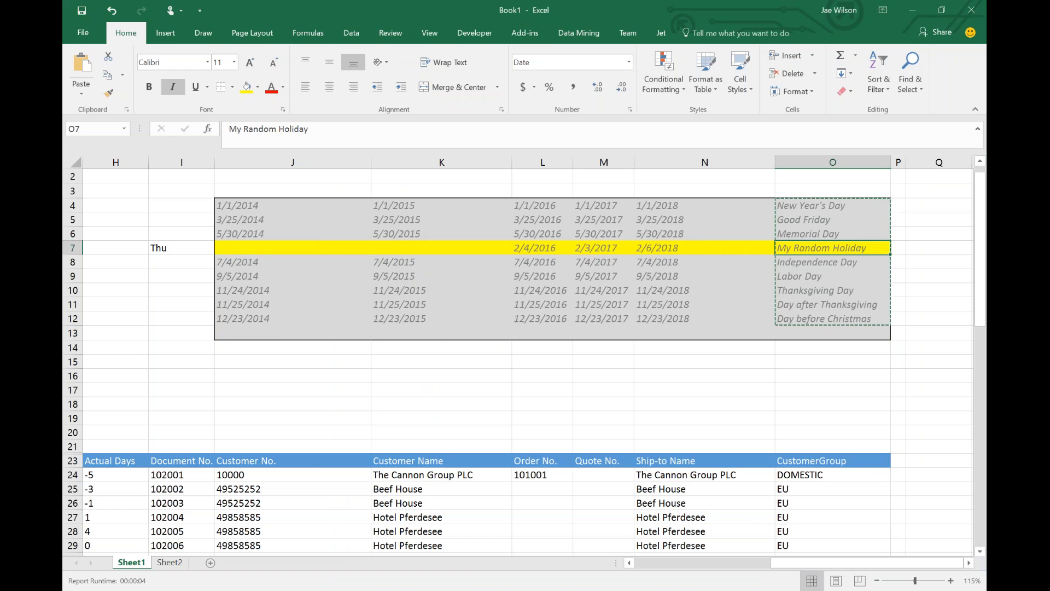
key("Up")
key("Up")
key("Up")
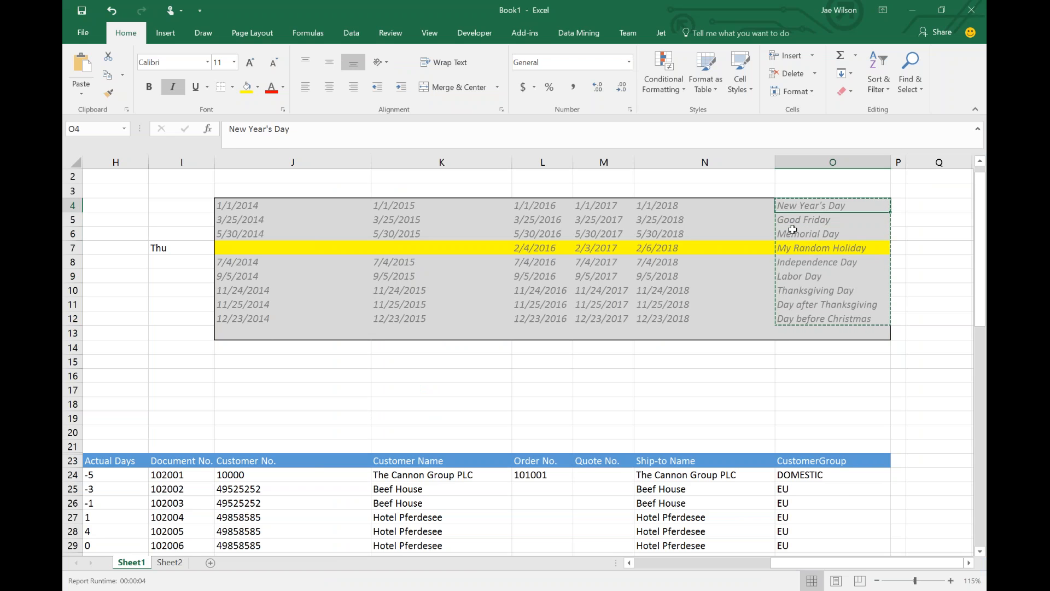
left_click(797, 249)
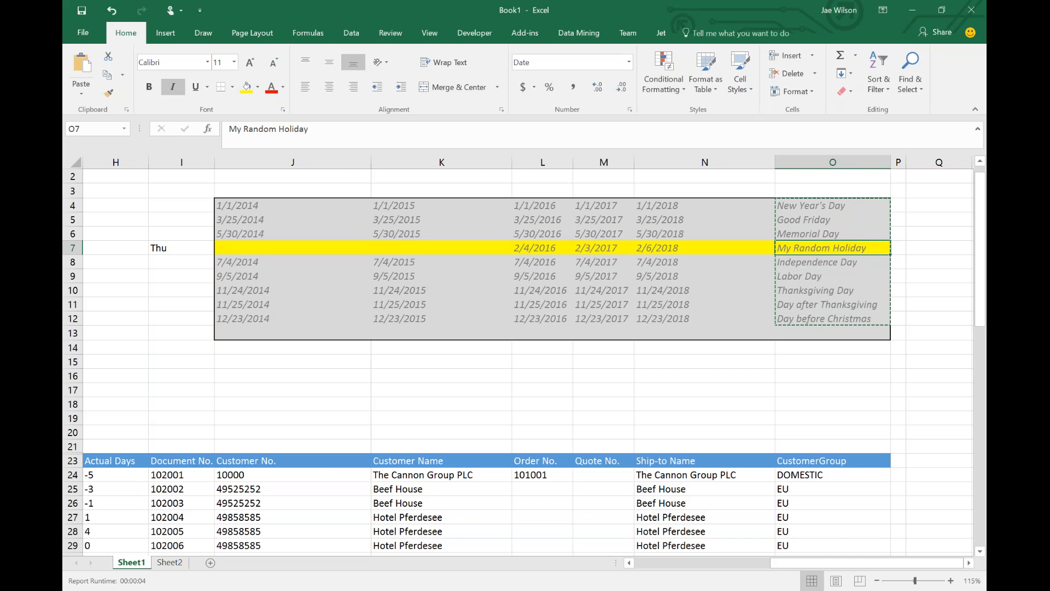
Step: Return to Jet Data Manager, close the finished Deploy and Execute window, and select the dbo.Date table
key("alt+Tab")
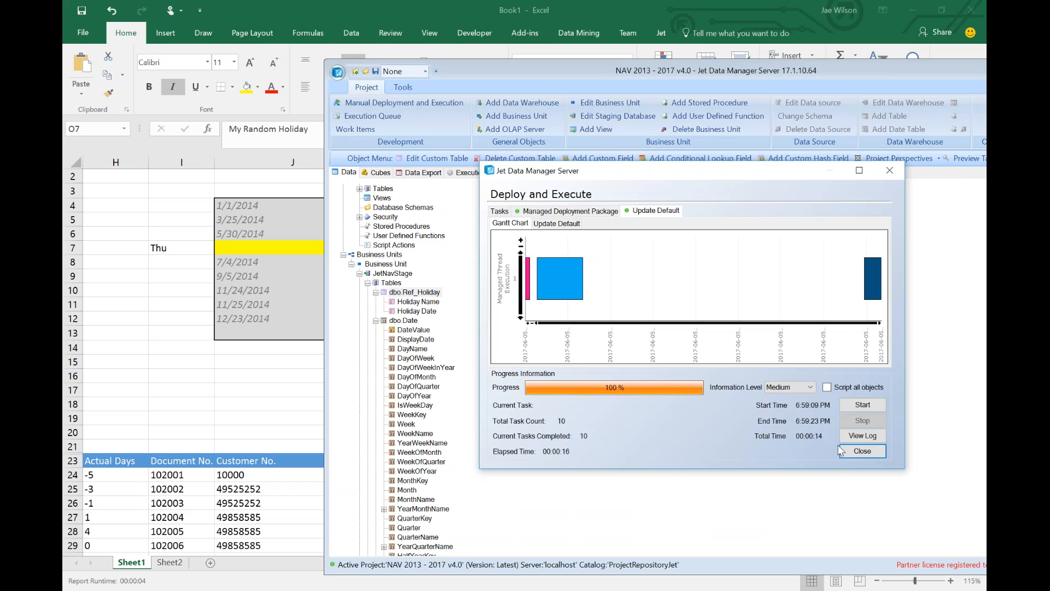
left_click(856, 450)
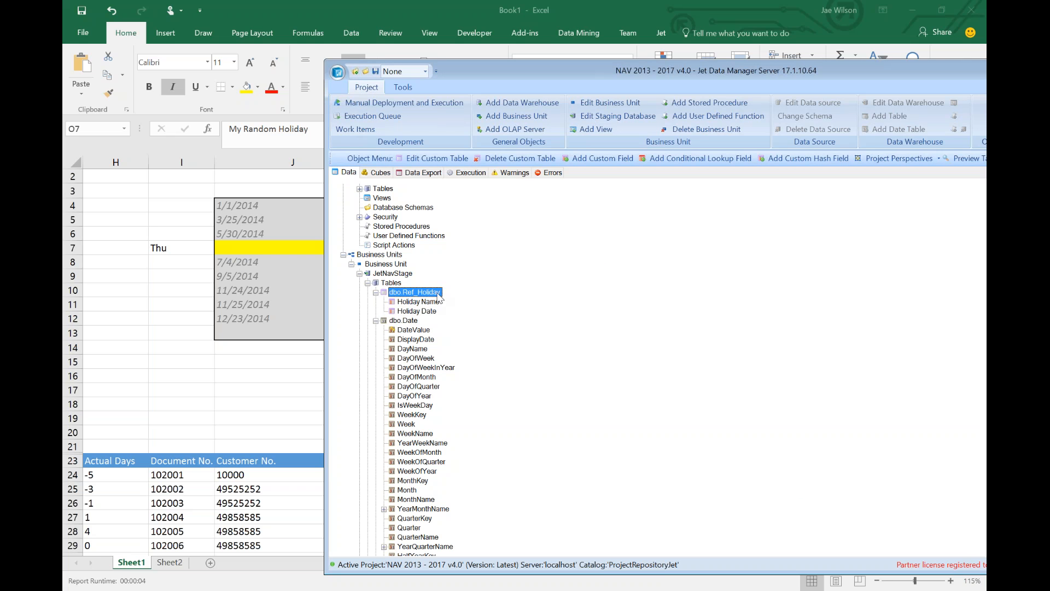
left_click(409, 323)
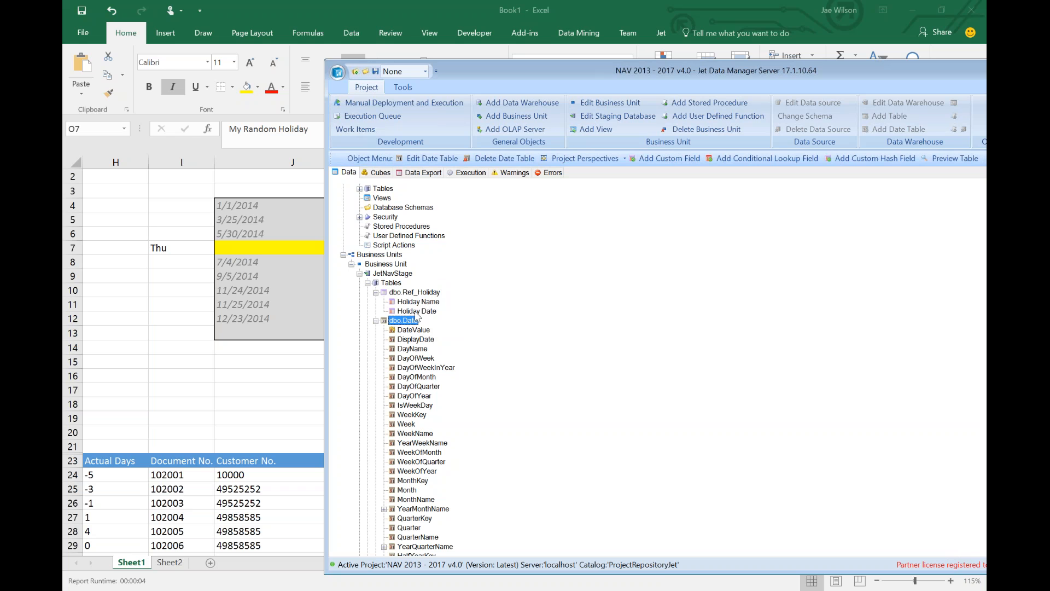
scroll(413, 322, "down", 2)
Step: Review the plan on Sheet2 in Excel for the holiday reference table and the Date table's Holiday Name and Is Working Day fields
key("alt+Tab")
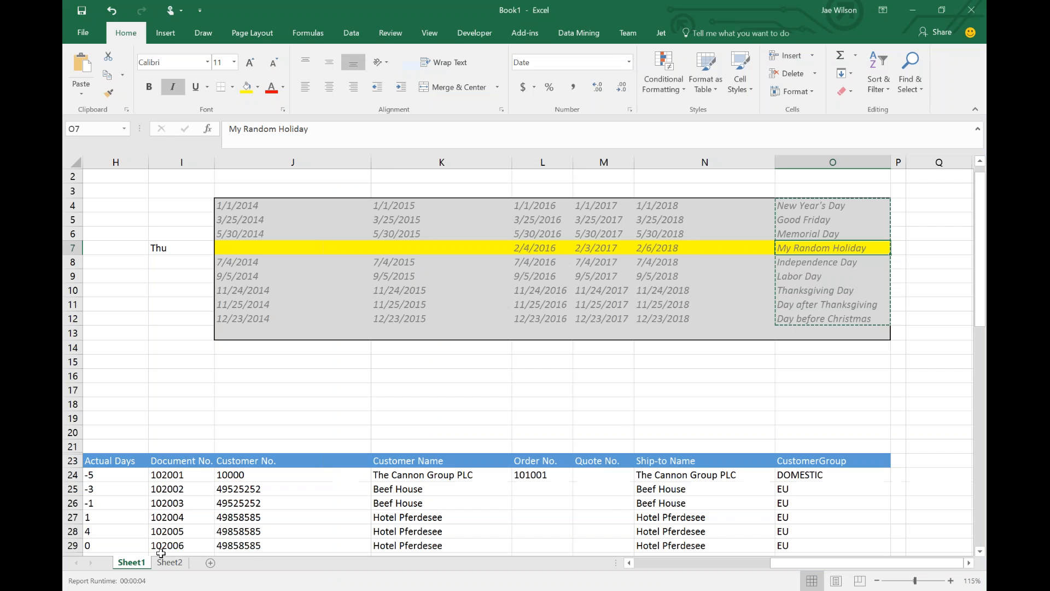
left_click(169, 562)
left_click(204, 487)
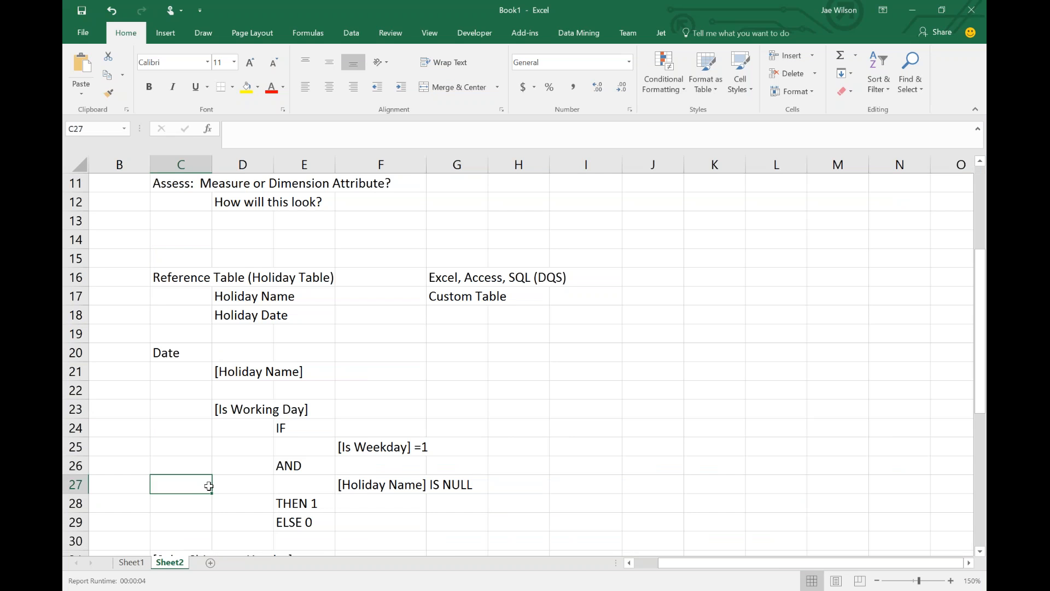
scroll(203, 454, "down", 1)
left_click_drag(178, 230, 281, 263)
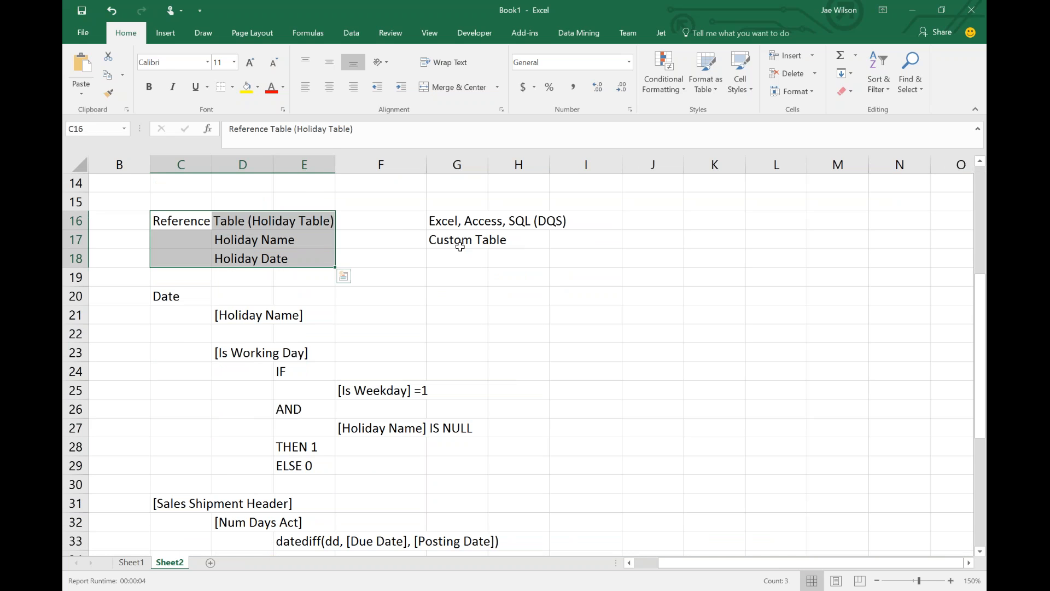
left_click(463, 245)
left_click(170, 294)
left_click(457, 469, "shift")
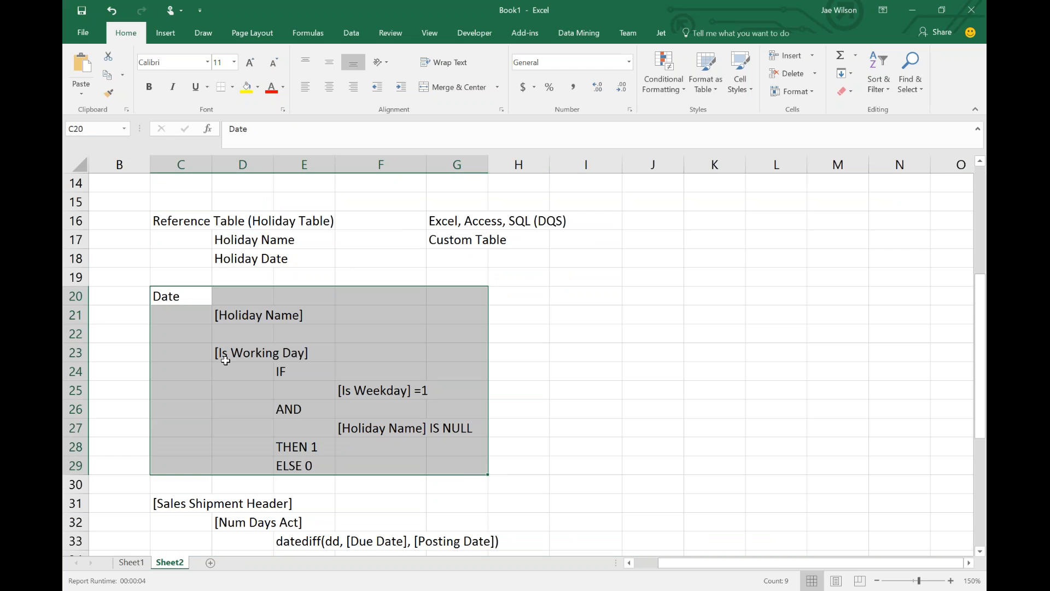
left_click(186, 302)
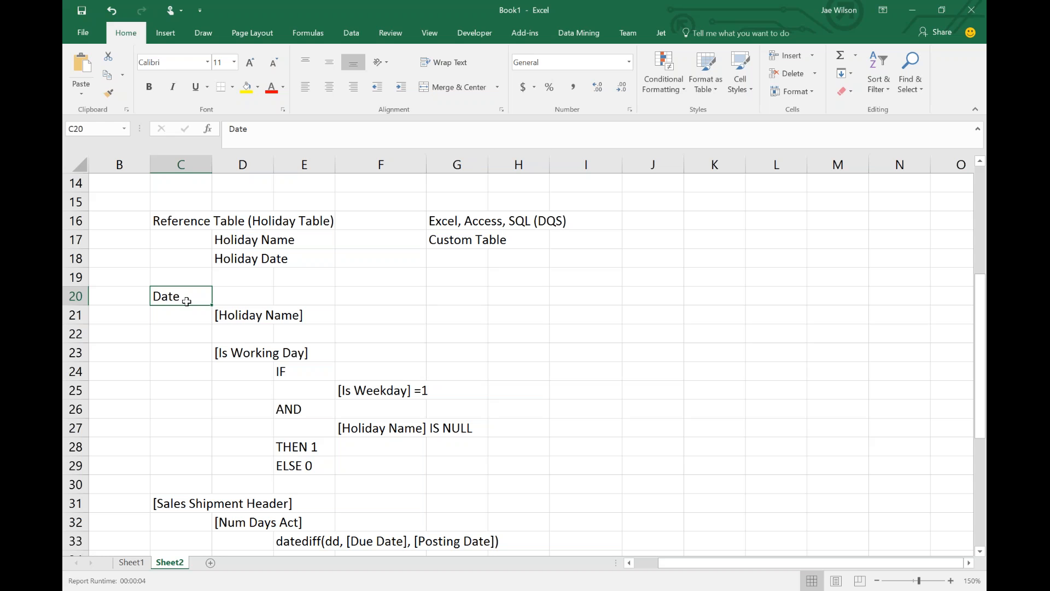
left_click(232, 317)
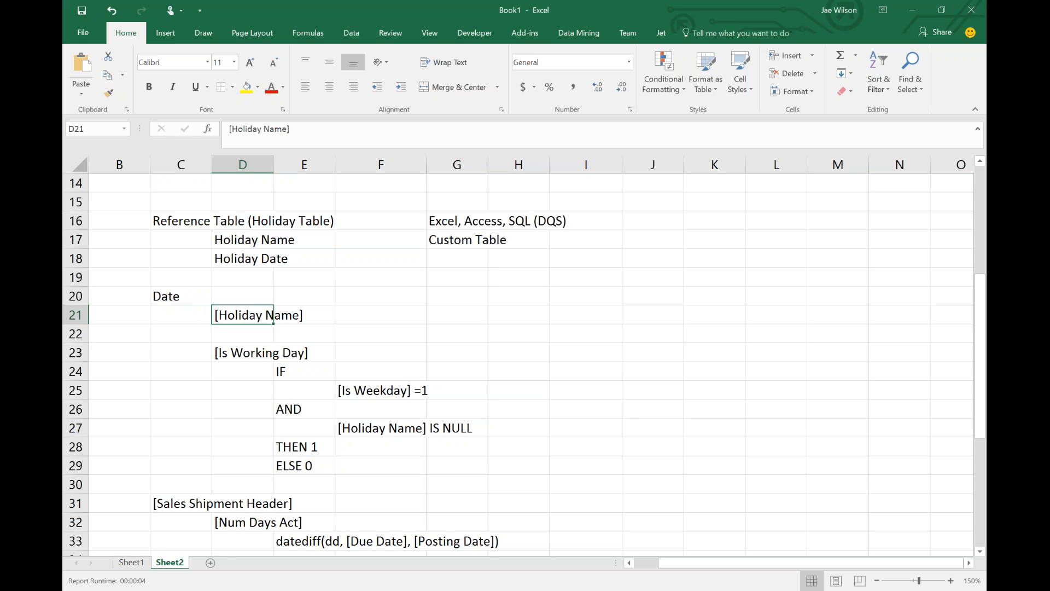
Step: Switch to Jet Data Manager, add Holiday Name from Ref_Holiday to dbo.Date as a conditional lookup field, and rename it IsHolday
key("alt+Tab")
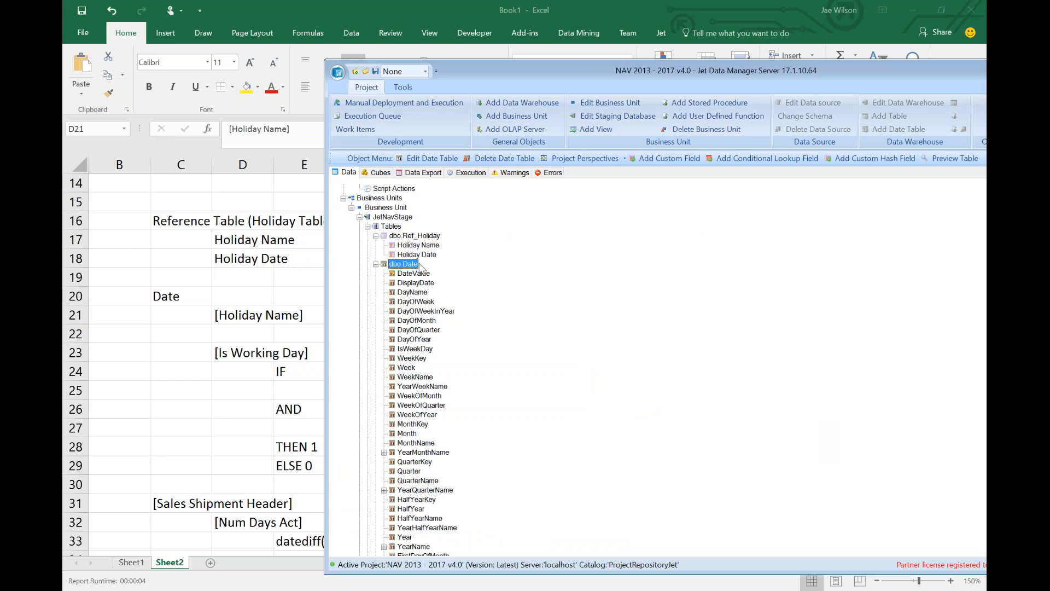
left_click(422, 246)
left_click_drag(423, 249, 409, 271)
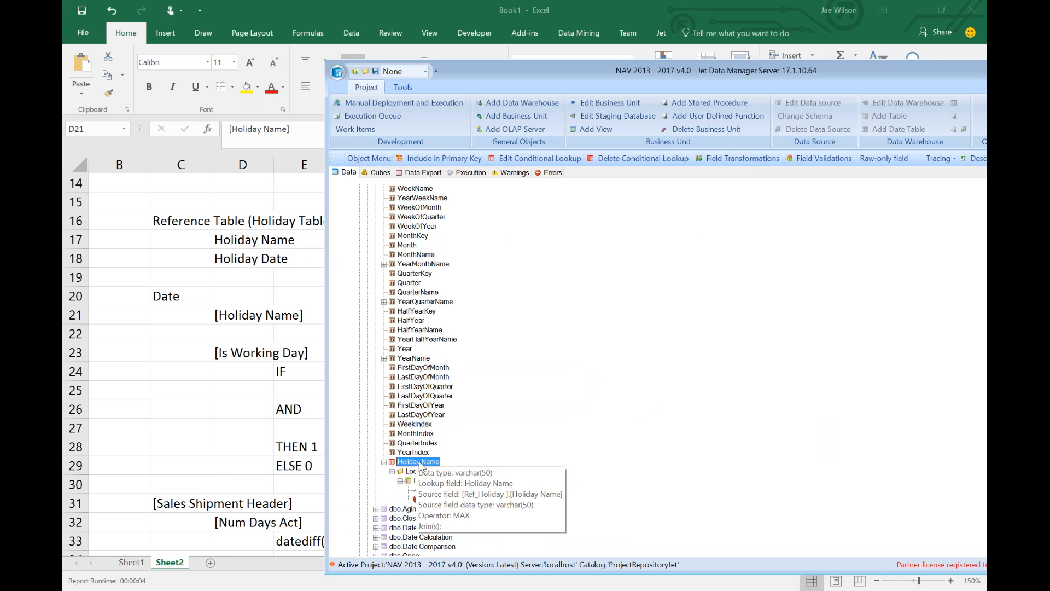
double_click(419, 462)
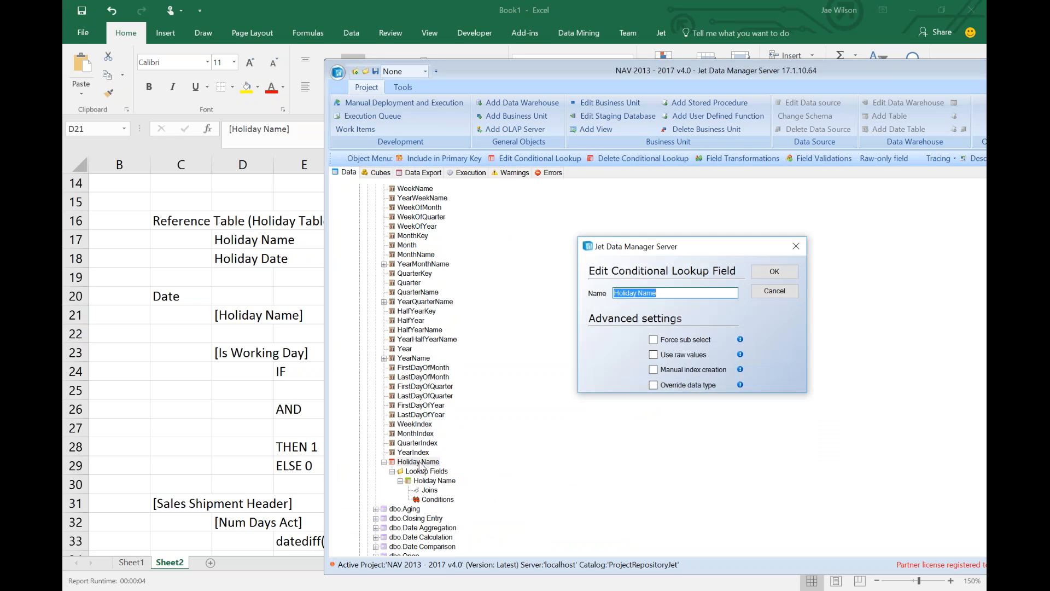
type("Is")
key("Return")
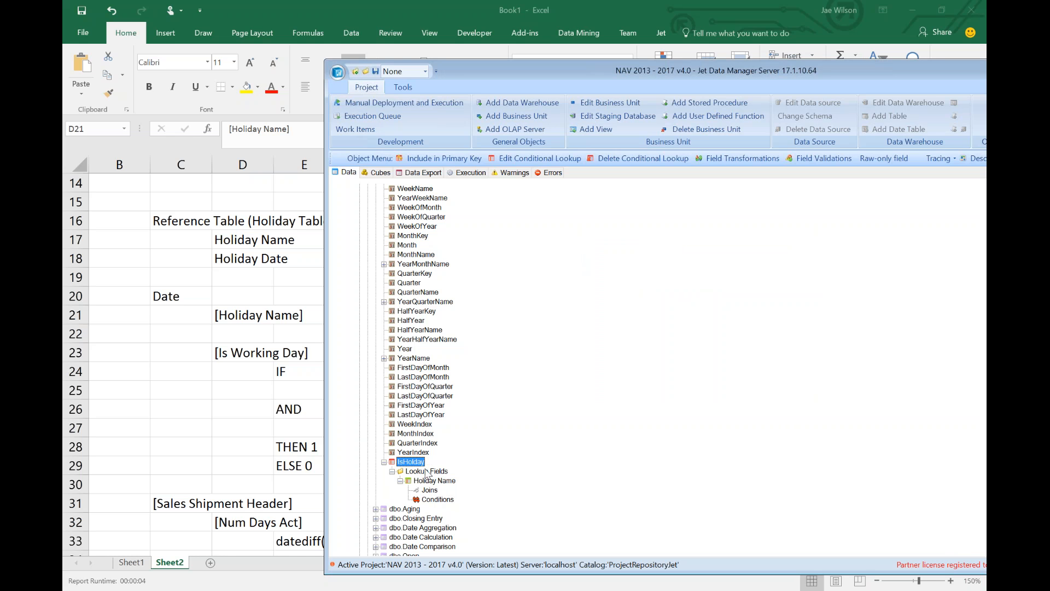
Step: Add a join to the Holiday Name lookup where Holiday Date equals the DateValue field
mouse_move(413, 470)
right_click(434, 497)
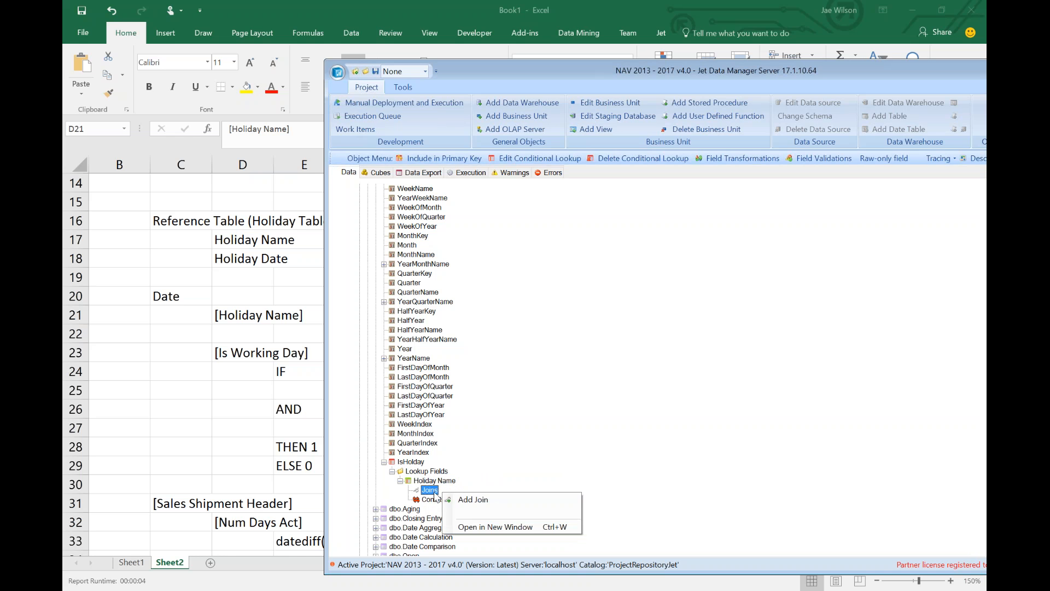
left_click(474, 506)
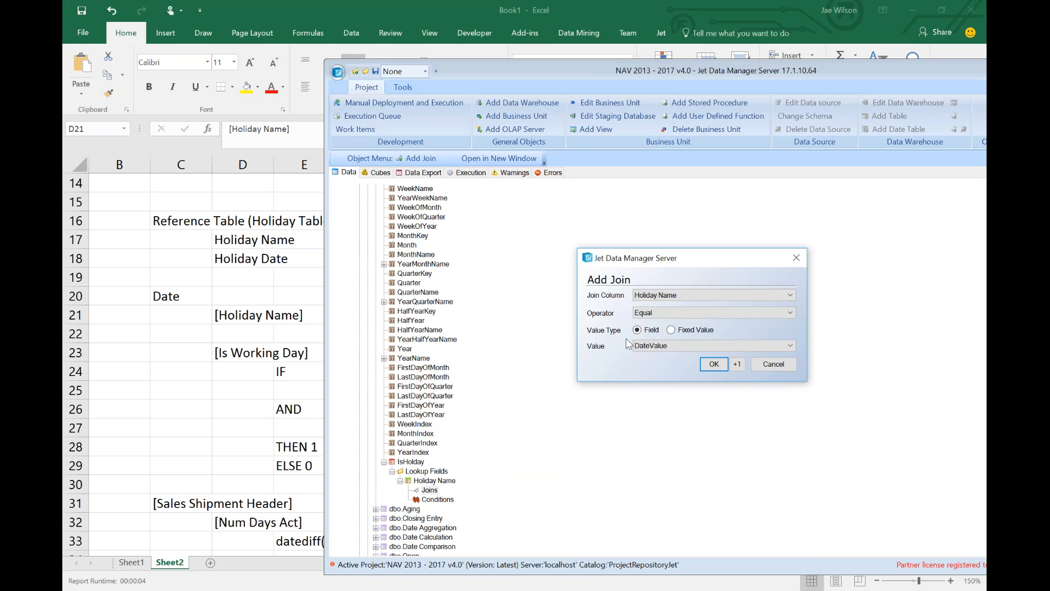
left_click(673, 296)
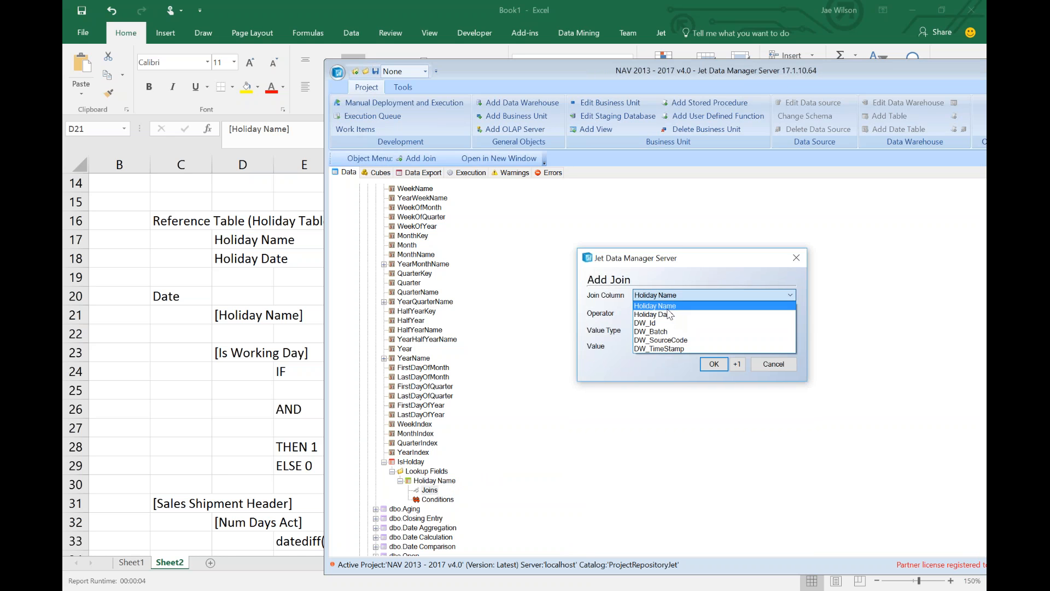
left_click(671, 315)
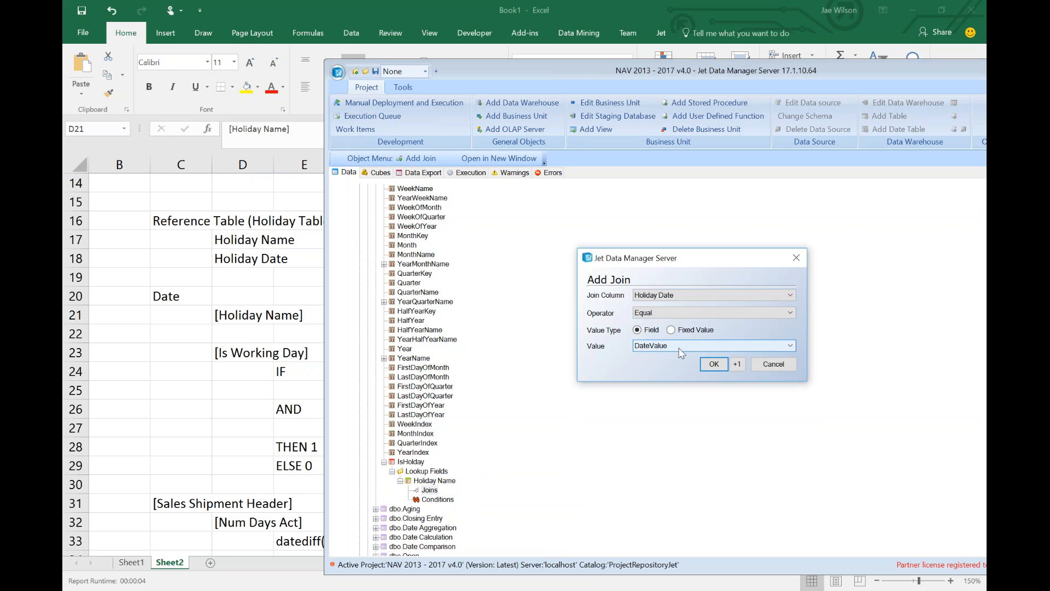
left_click(713, 364)
Step: Check the data types of DateValue in dbo.Date and Holiday Date in Ref_Holiday
scroll(510, 379, "up", 10)
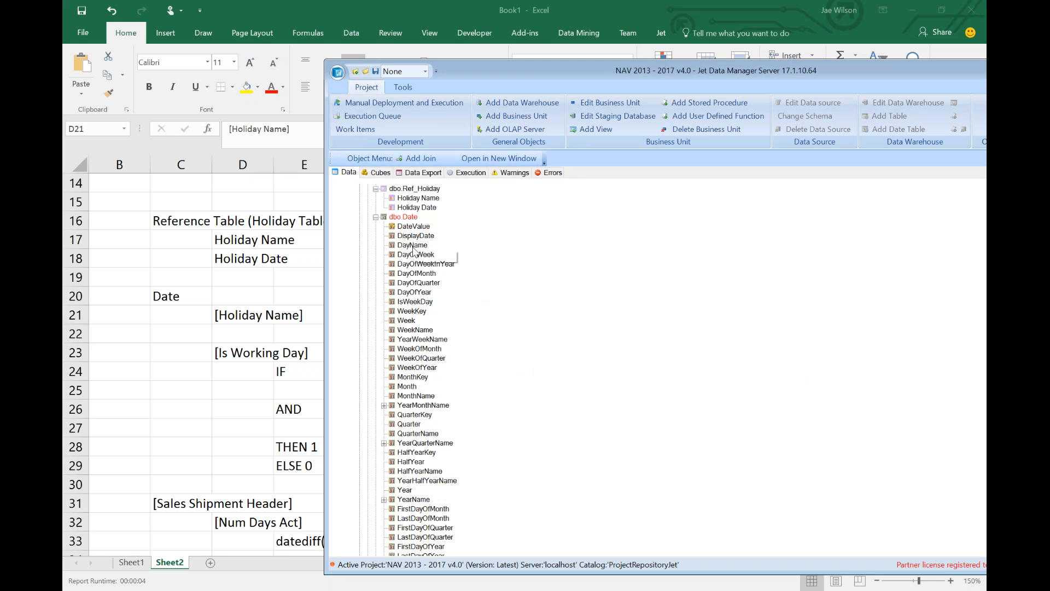
left_click(416, 226)
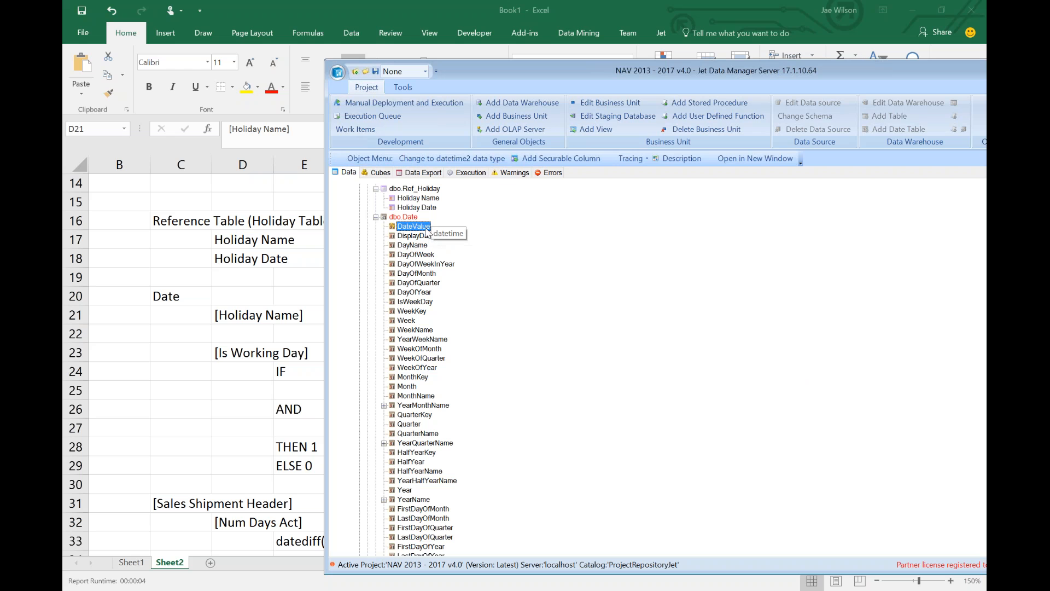
left_click(424, 207)
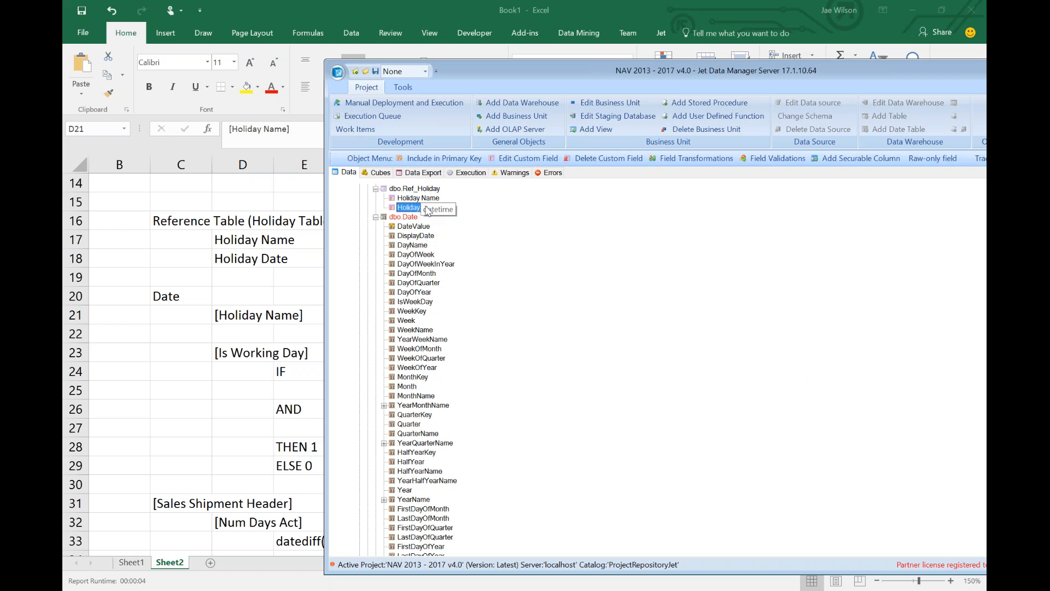
Step: Correct the name of the conditional lookup field in dbo.Date to IsHoliday
scroll(463, 271, "down", 7)
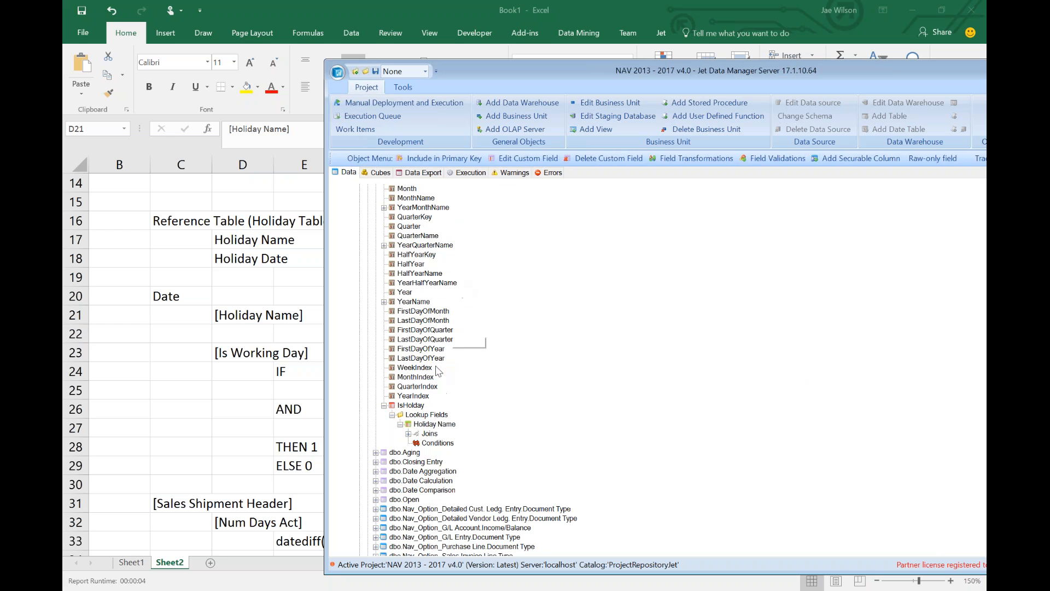
left_click(410, 405)
key("F2")
key("BackSpace")
key("BackSpace")
key("BackSpace")
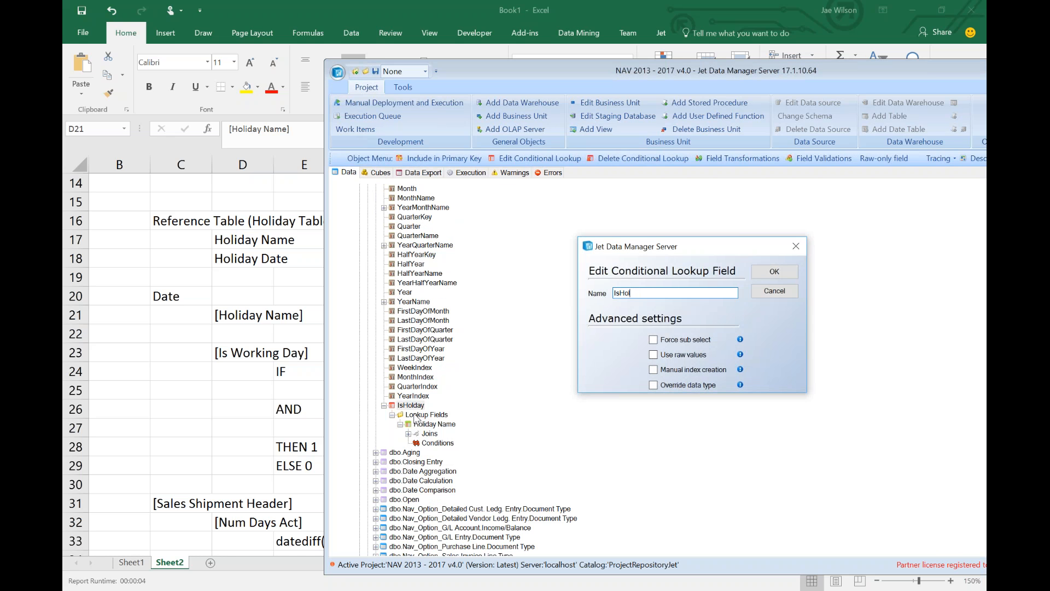
type("iday")
key("Return")
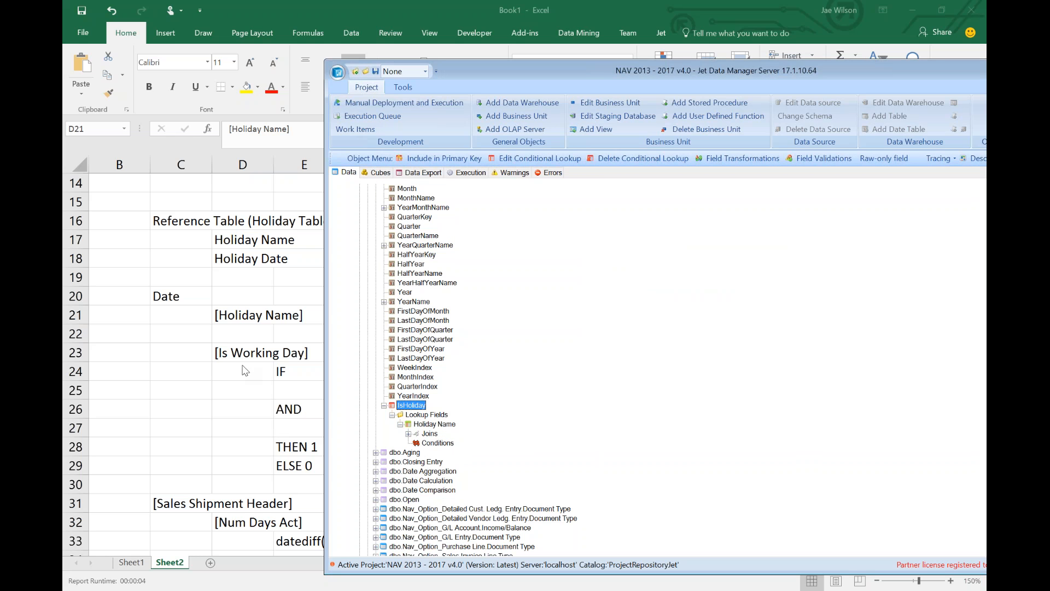
Step: Add a custom field named Is WorkingDay with the Integer data type, type int, to the dbo.Date table
left_click(408, 330)
scroll(397, 239, "up", 8)
right_click(409, 244)
left_click(452, 324)
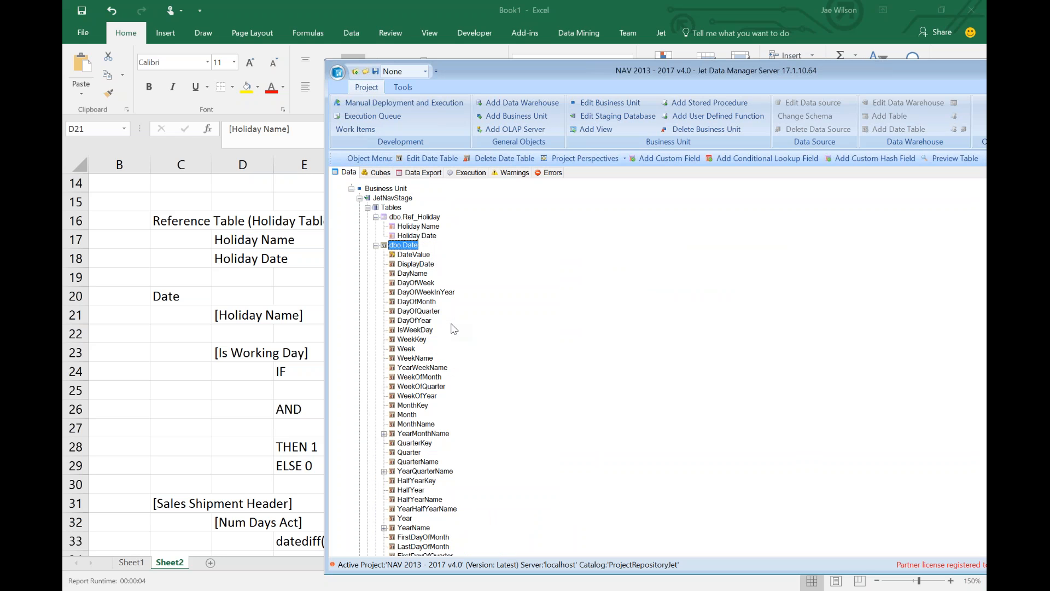
type("Is WorkingDay")
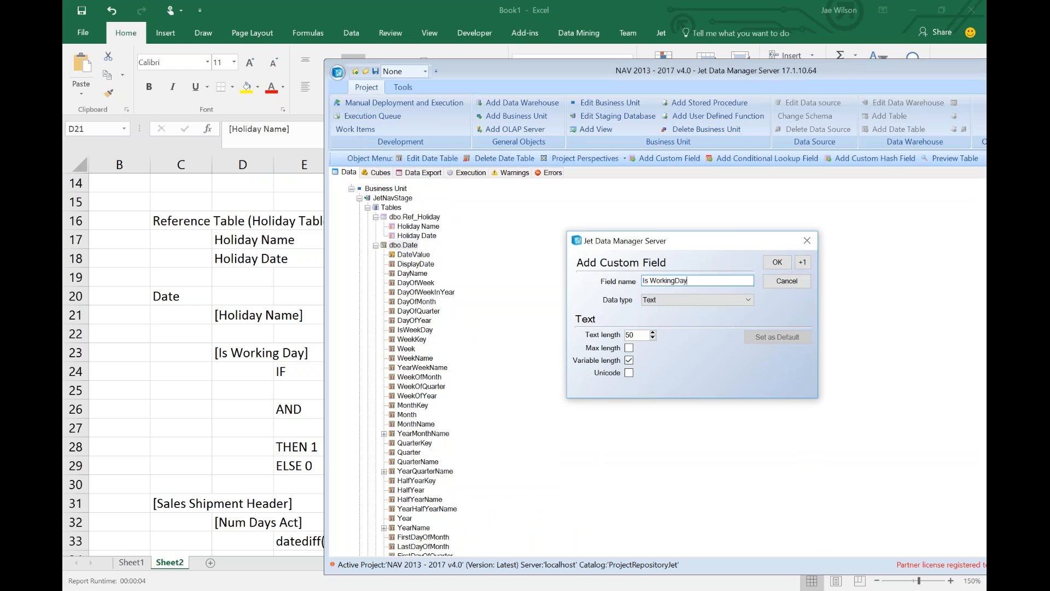
key("Tab")
key("i")
key("Tab")
key("i")
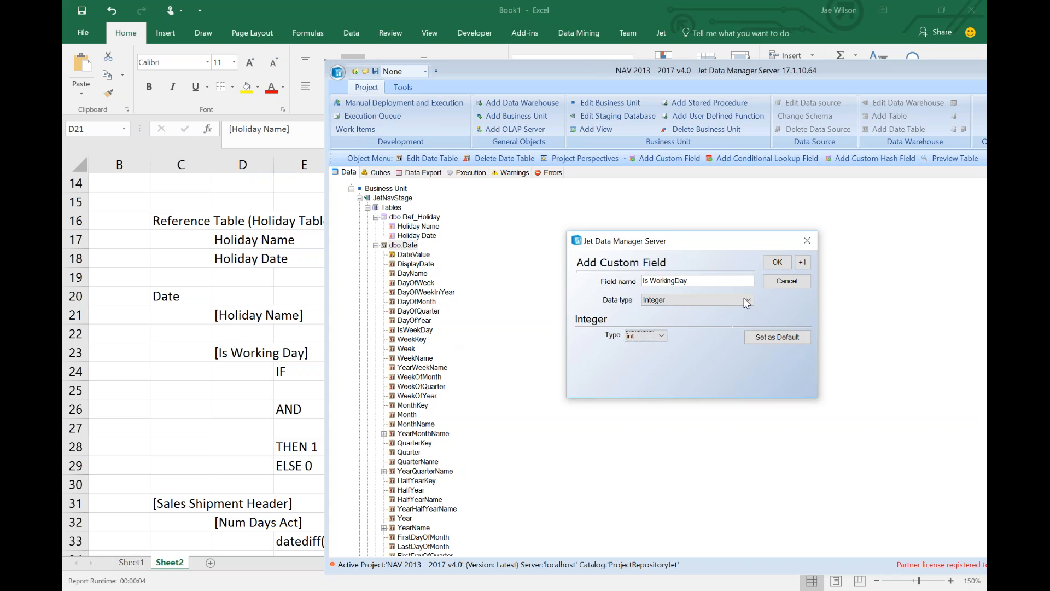
left_click(778, 263)
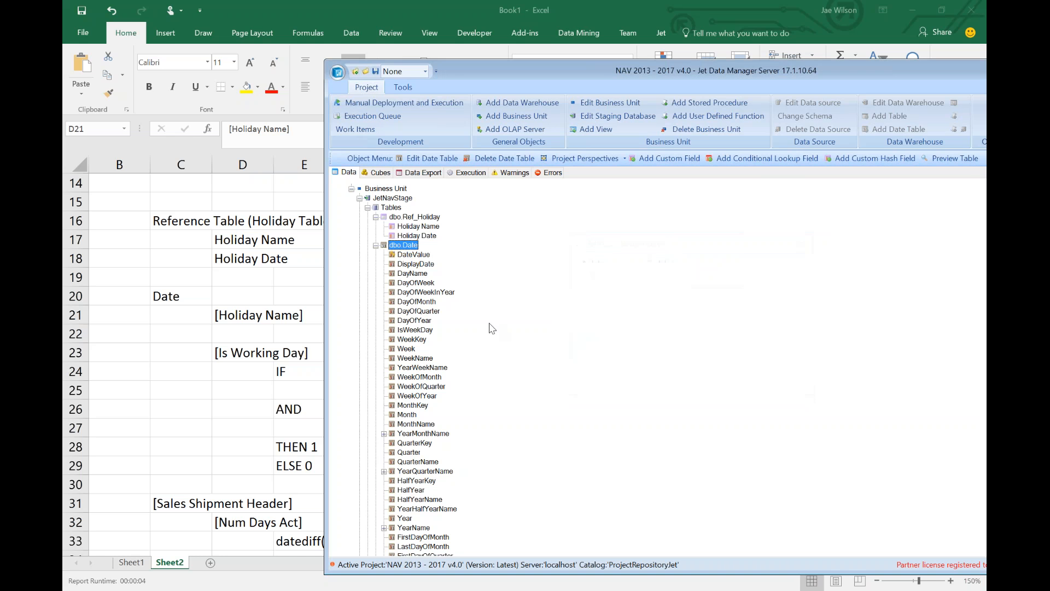
Step: Check the data type of IsWeekDay and start a Custom transformation on the Is WorkingDay field of dbo.Date
left_click(438, 331)
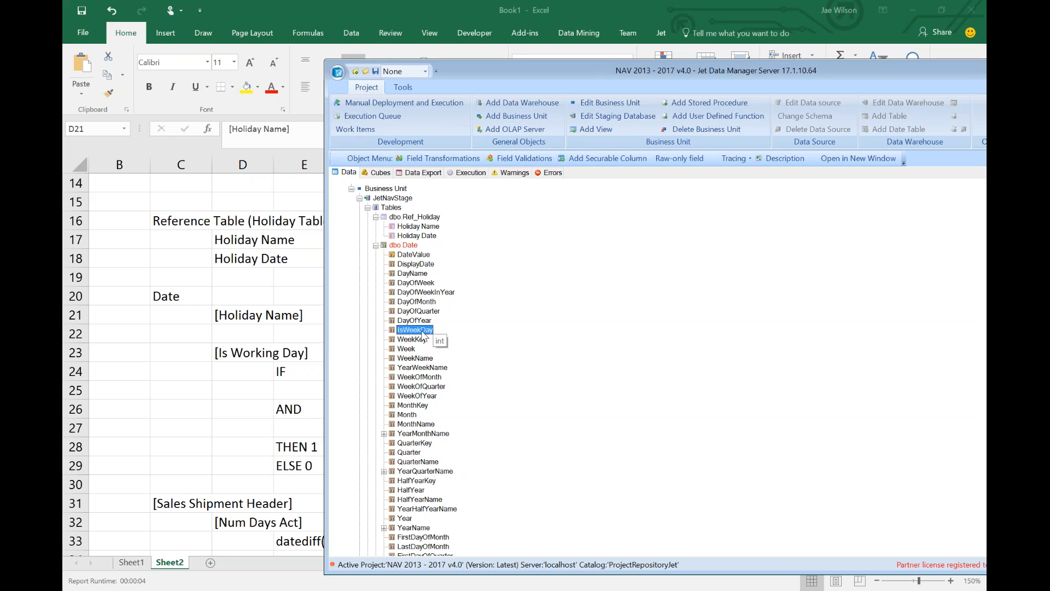
scroll(423, 335, "down", 5)
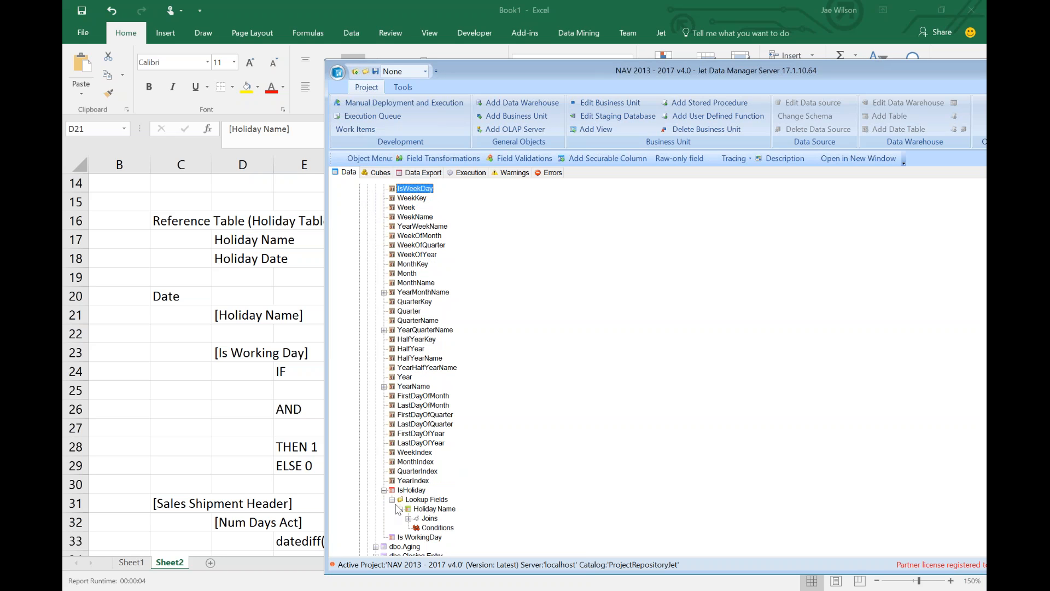
left_click(420, 537)
scroll(424, 465, "down", 3)
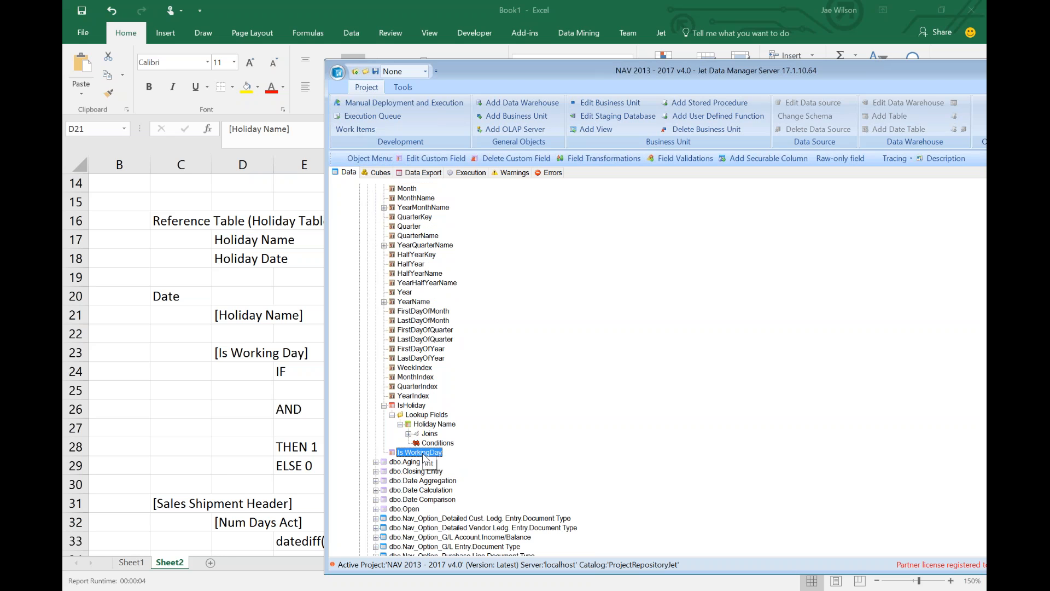
right_click(425, 455)
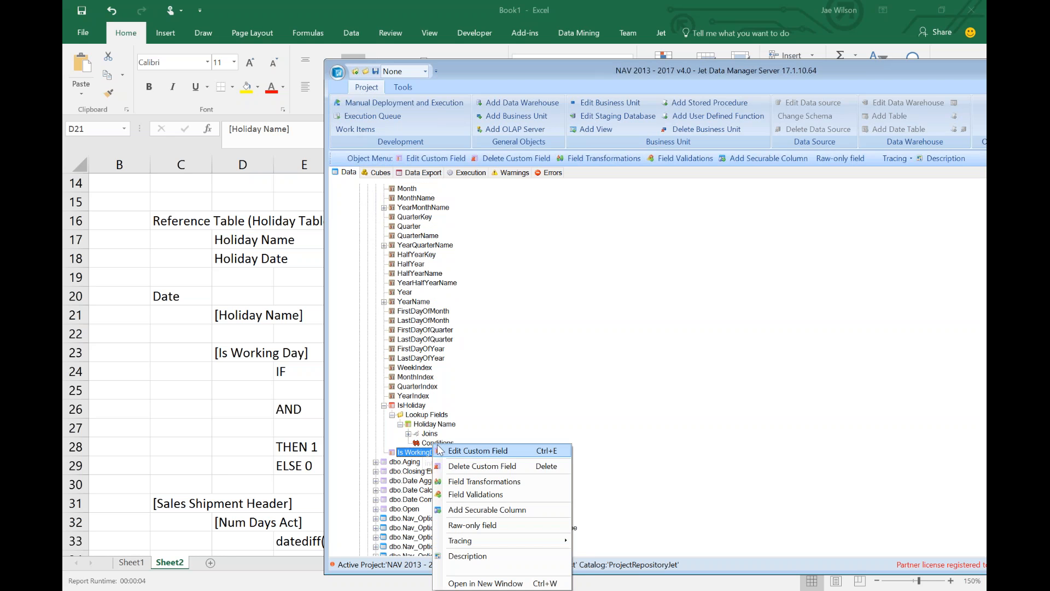
left_click(446, 482)
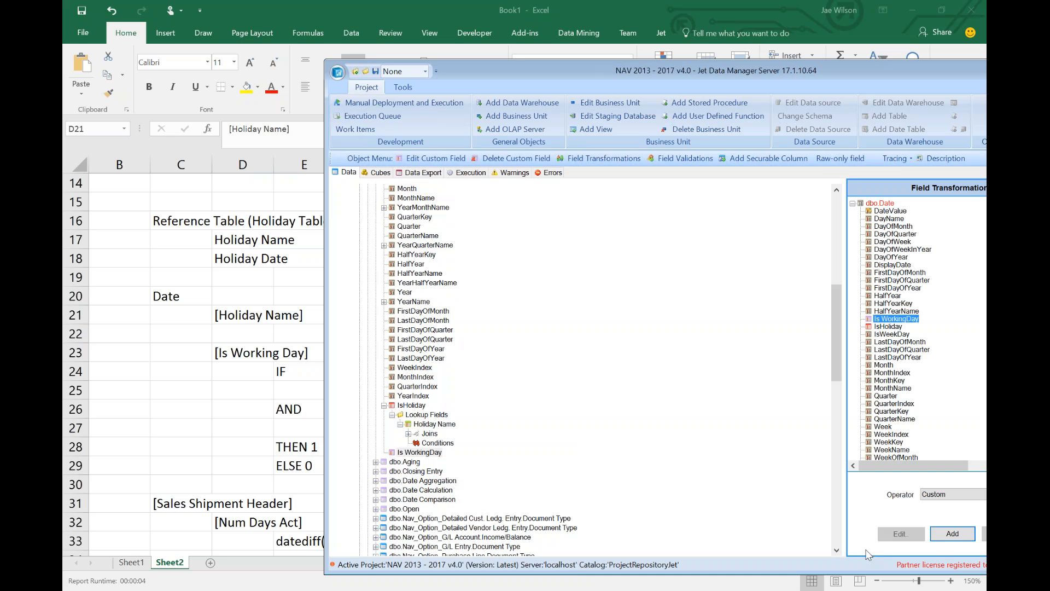
left_click(940, 537)
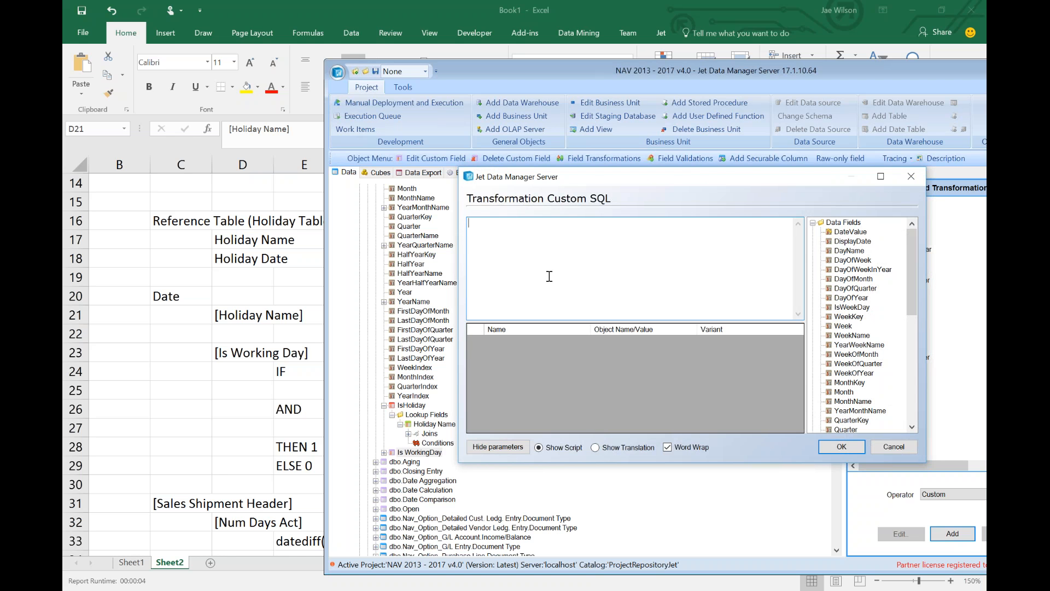
Step: Switch to Excel and review the [Is Working Day] pseudocode on Sheet2, from the IF line through the ELSE line
left_click(241, 363)
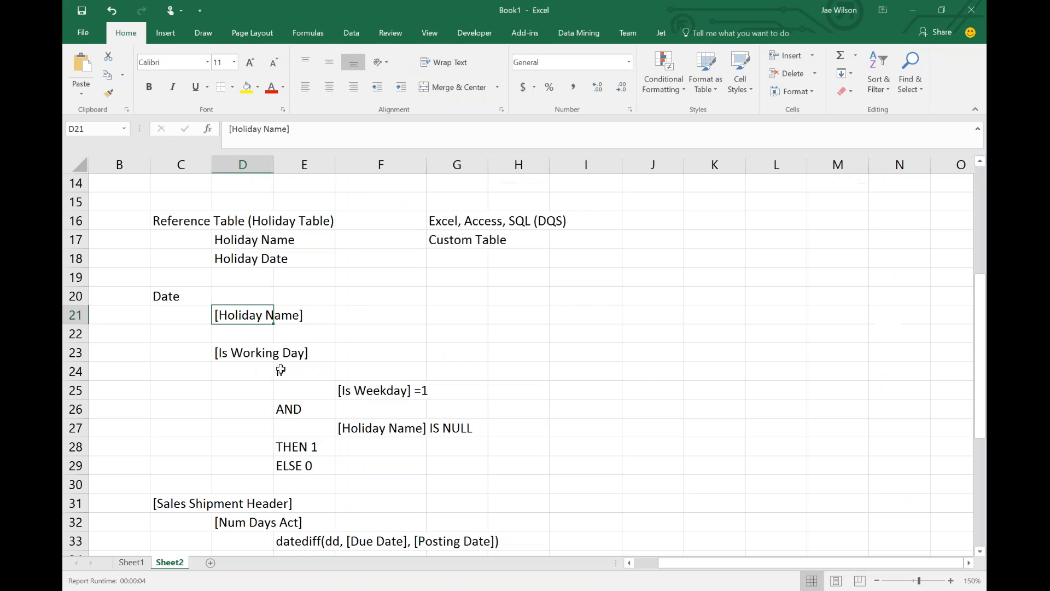
left_click(283, 370)
left_click(372, 391)
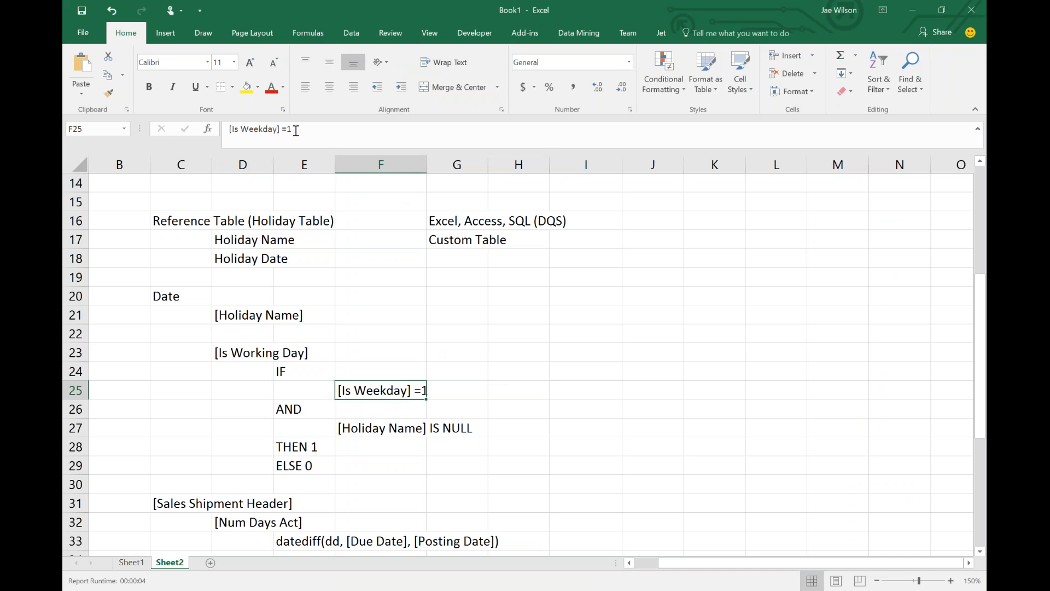
left_click(287, 416)
left_click(409, 429)
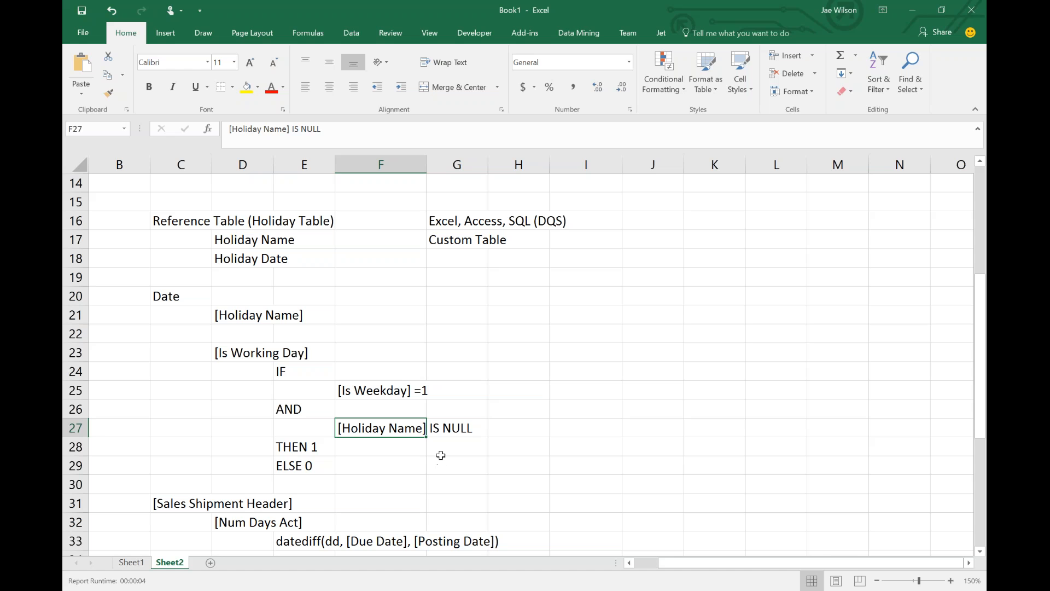
left_click(307, 453)
left_click(317, 472)
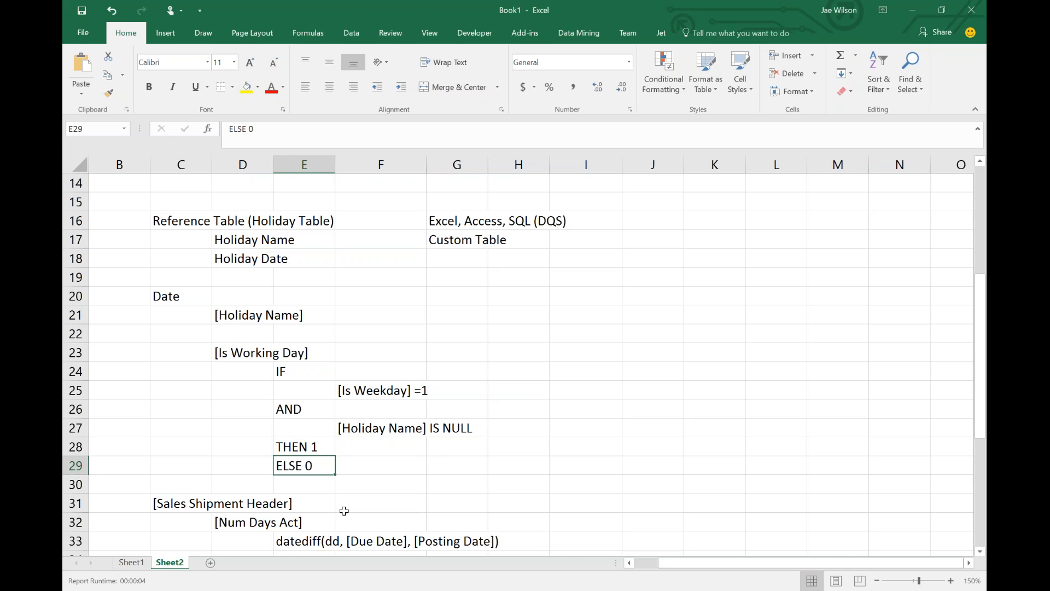
Step: Copy the working-day logic in E24:G29, switch to Jet Data Manager, and paste it into the custom SQL script
left_click_drag(281, 372, 478, 462)
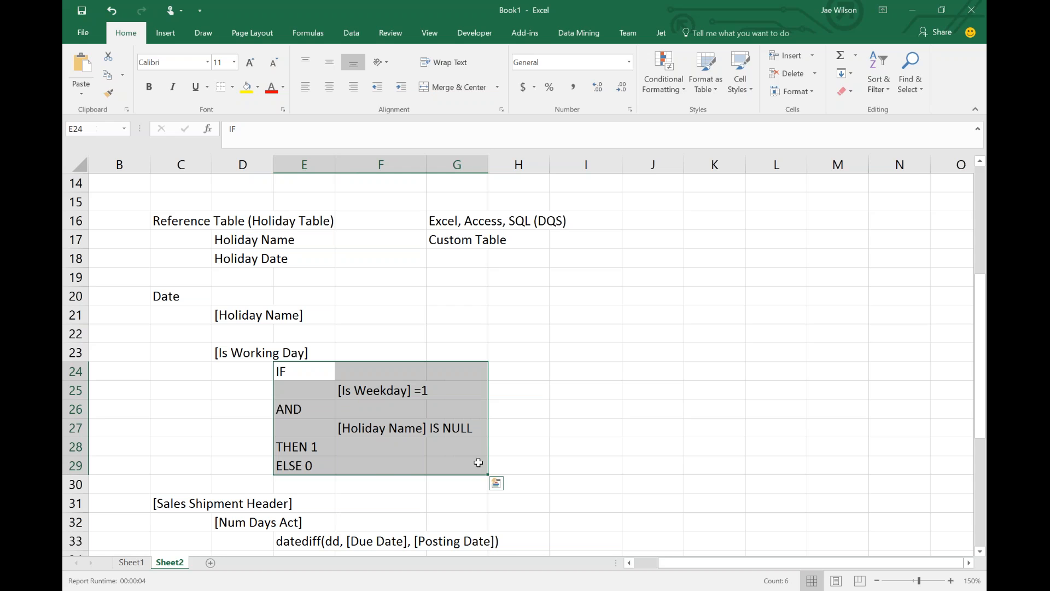
key("ctrl+c")
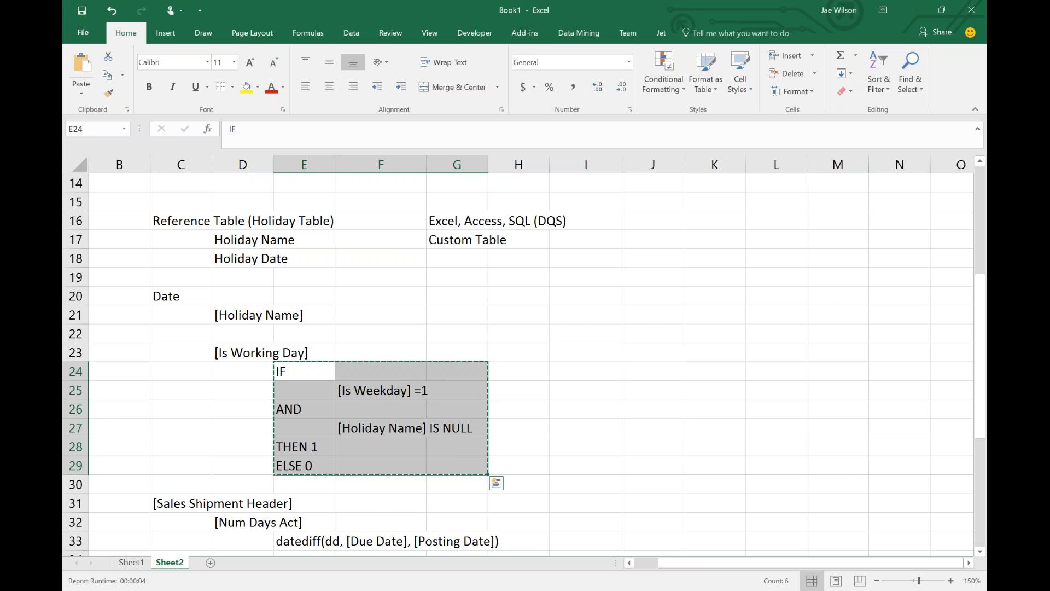
key("alt+Tab")
left_click(510, 250)
key("ctrl+v")
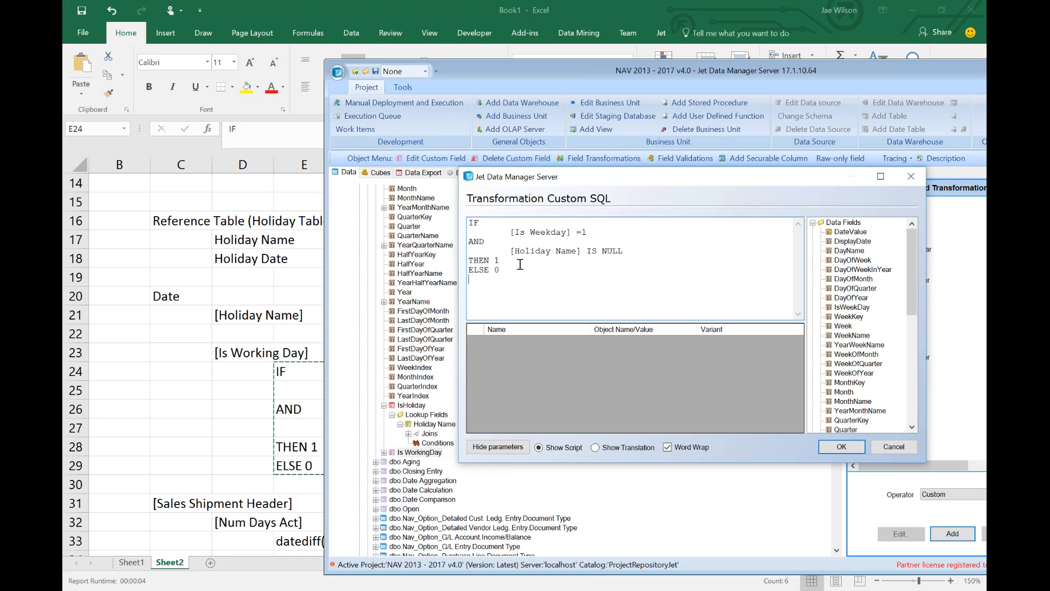
Step: Replace IF with CASE in the script, put WHEN before the weekday condition, and indent the AND line beneath it
left_click(492, 221)
key("BackSpace")
key("BackSpace")
type("CASE")
key("Return")
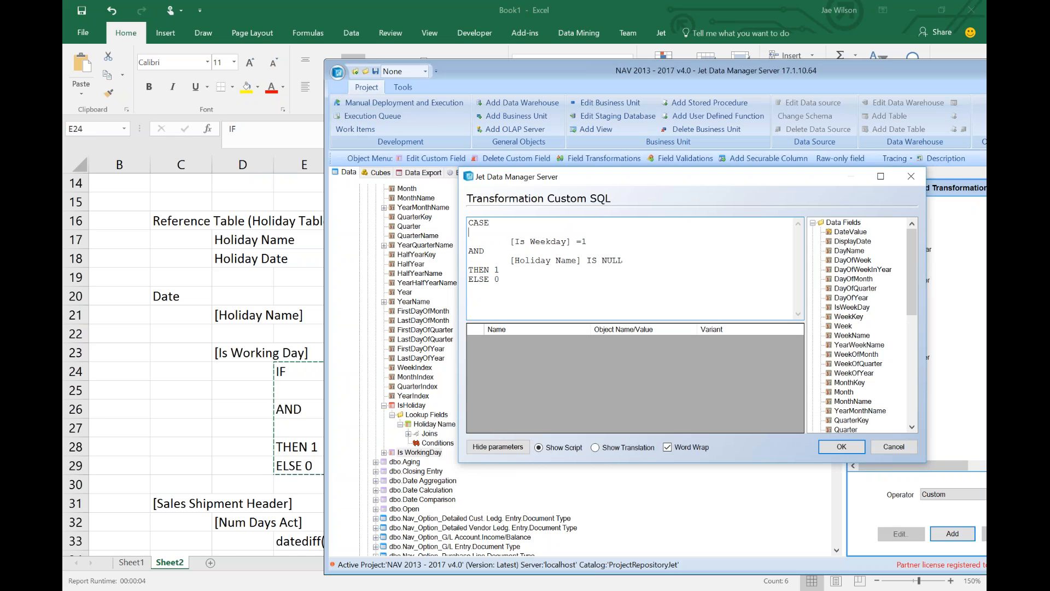
type("WHEN")
key("Delete")
key("Delete")
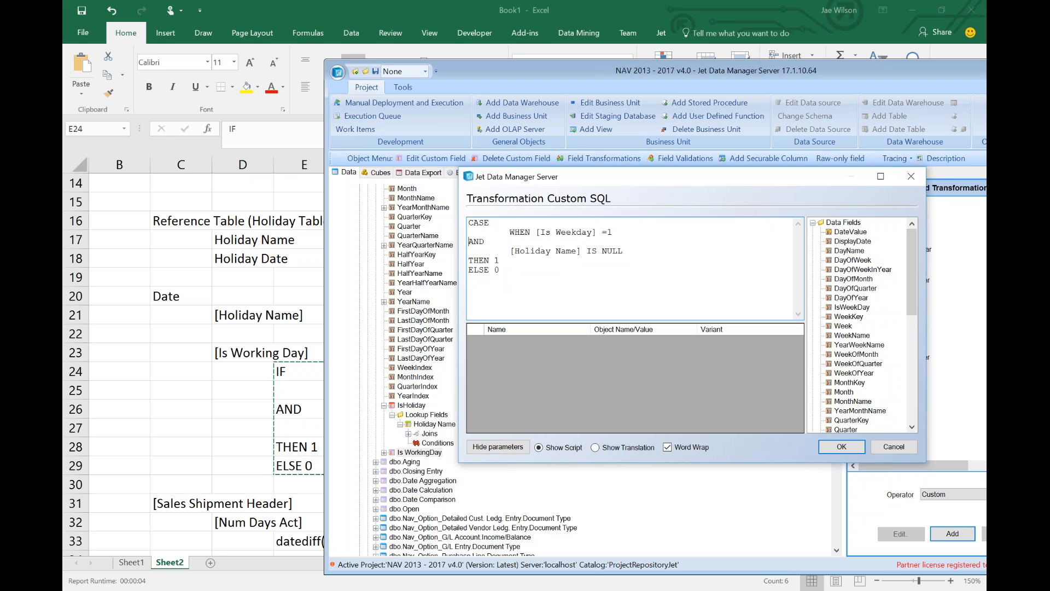
key("Tab")
key("Tab")
Step: Replace [Is Weekday] in the WHEN condition with the IsWeekDay data field so it reads [IsWeekDay] = 1
key("shift+Right")
key("shift+Right")
key("shift+Right")
key("shift+Right")
key("shift+Right")
key("shift+Right")
key("shift+Right")
key("shift+Right")
key("shift+Right")
key("shift+Right")
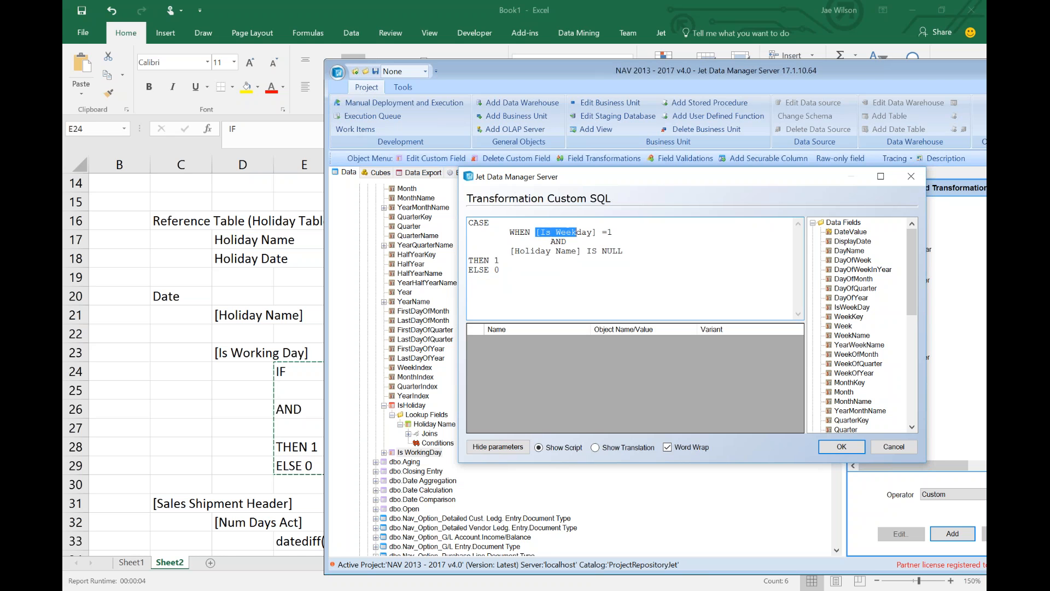
key("shift+Right")
key("shift+Right")
left_click_drag(844, 306, 538, 235)
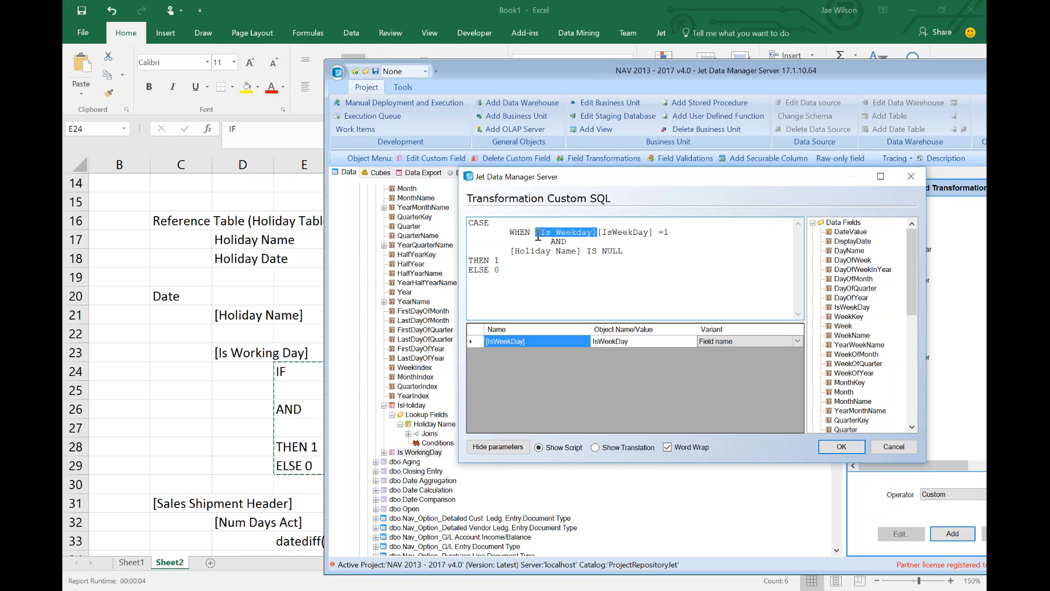
key("Delete")
left_click(622, 234)
key("BackSpace")
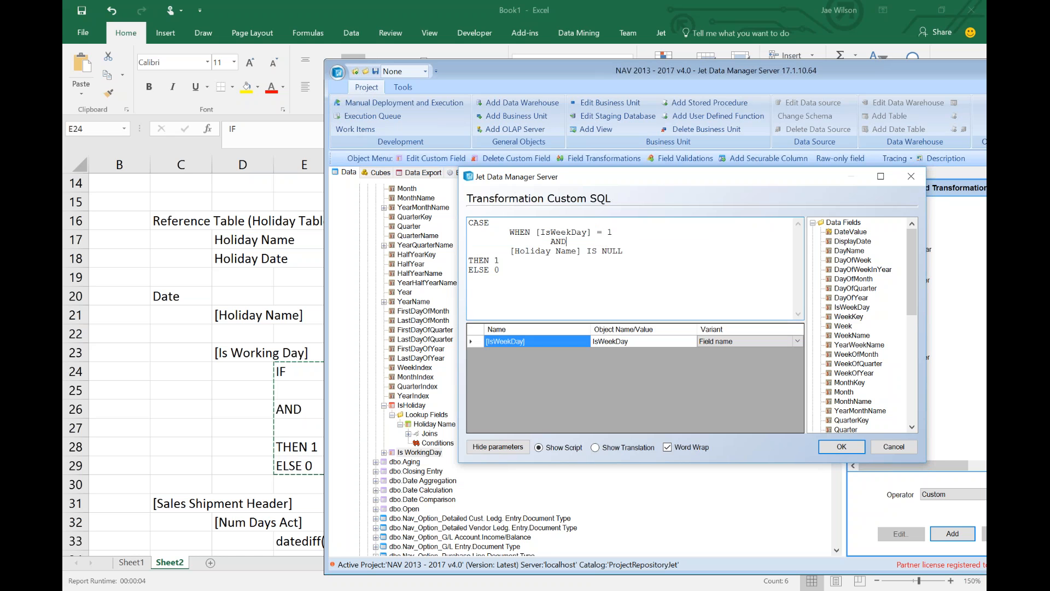
Step: Bring the IS NULL condition onto the AND line and replace [Holiday Name] with the IsHoliday data field
key("Delete")
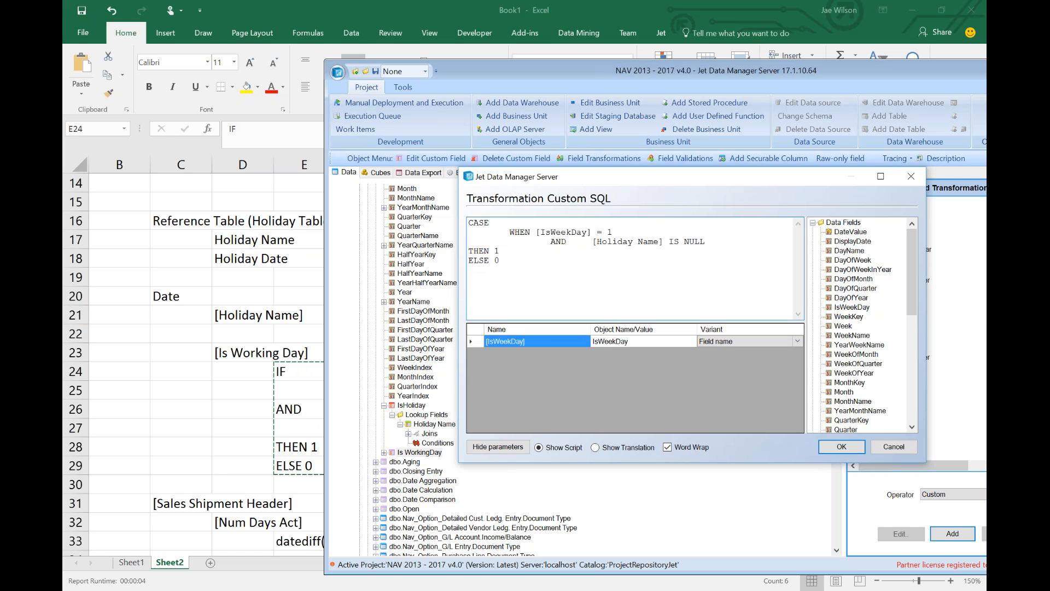
key("BackSpace")
key("Tab")
key("Right")
key("Right")
key("shift+Right")
key("shift+Right")
key("shift+Right")
key("shift+Right")
key("shift+Right")
key("shift+Right")
key("shift+Right")
key("shift+Right")
key("shift+Right")
key("shift+Right")
key("shift+Right")
key("shift+Right")
key("shift+Right")
key("shift+Right")
key("shift+Right")
key("Delete")
scroll(856, 372, "down", 9)
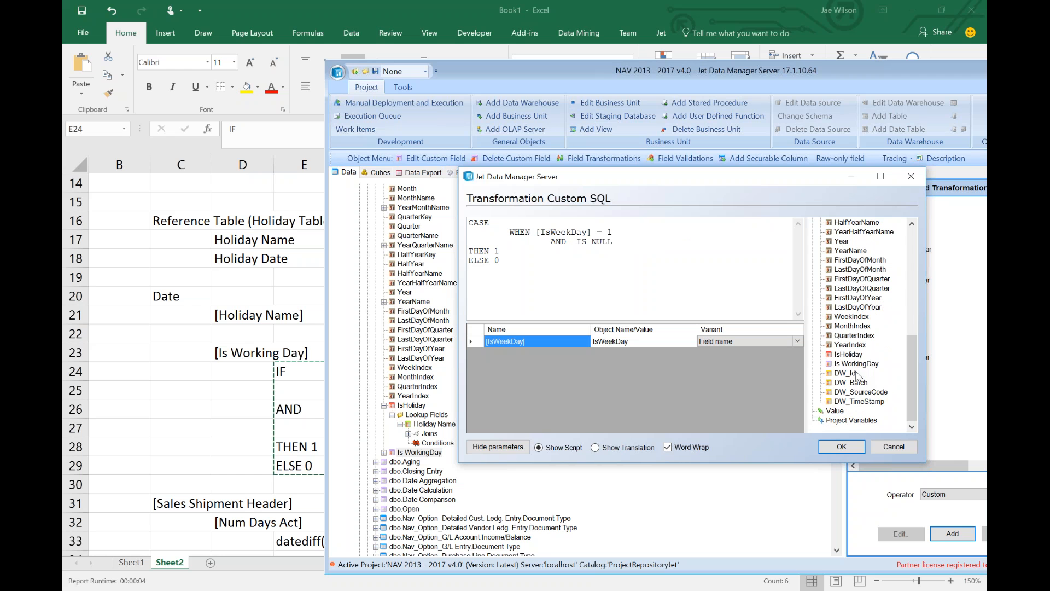
left_click_drag(856, 359, 572, 242)
left_click_drag(846, 354, 572, 242)
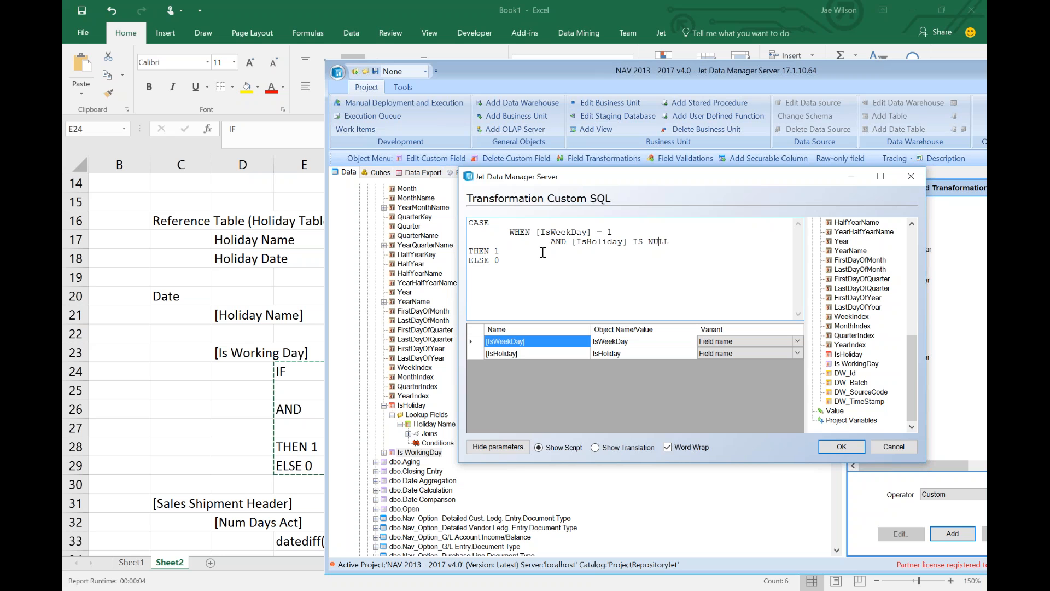
Step: Indent the THEN 1 and ELSE 0 lines, close the CASE statement with END, and accept the transformation script
left_click(486, 251)
key("Tab")
key("Delete")
key("Return")
key("Tab")
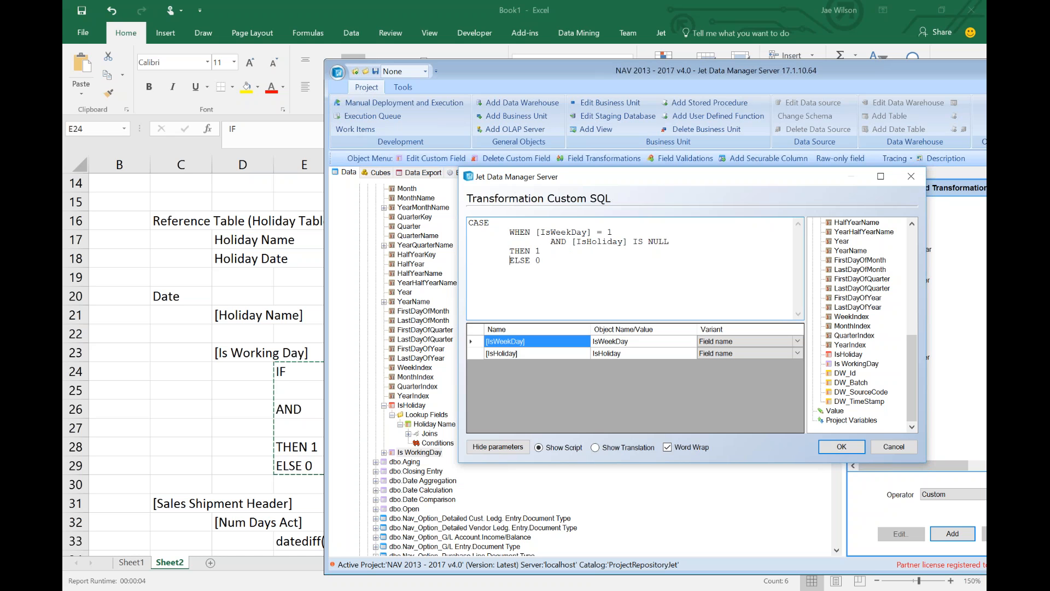
type("END")
left_click(841, 447)
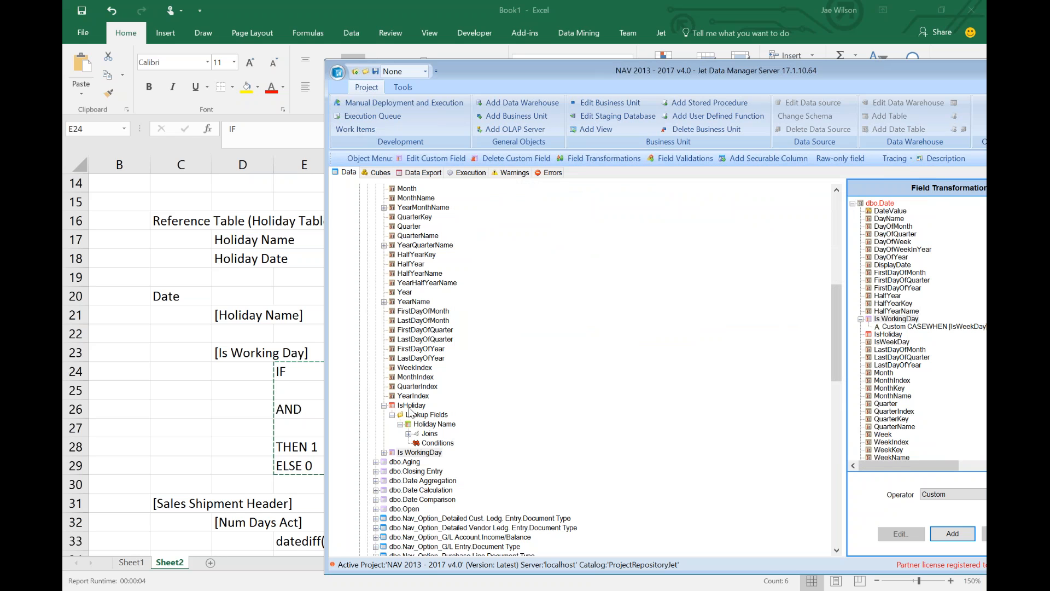
Step: Deploy and execute the dbo.Date table with managed deployment, and close the progress window once it finishes
left_click(412, 405)
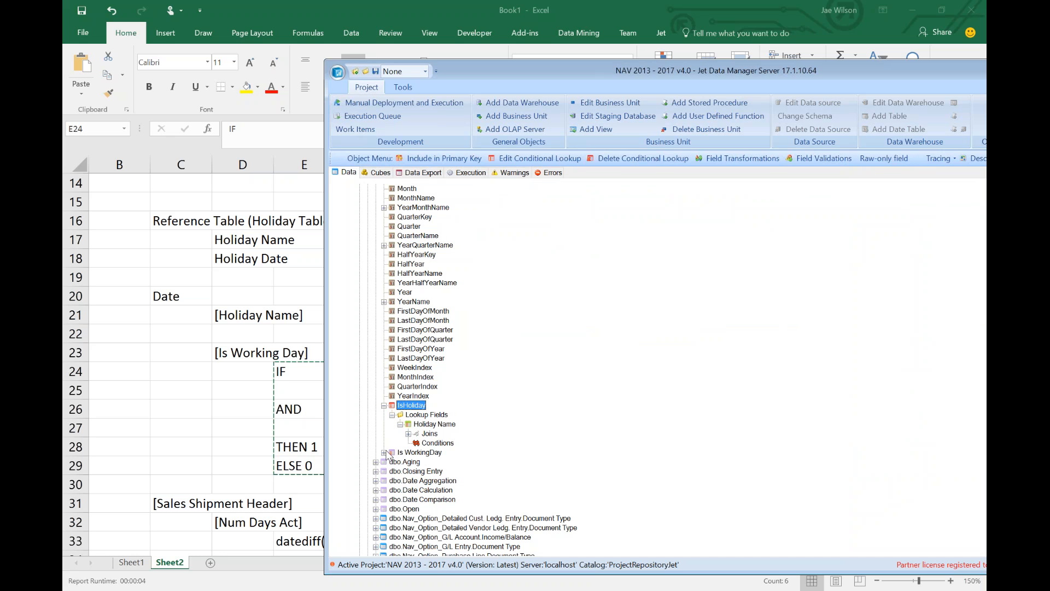
scroll(416, 328, "up", 6)
right_click(414, 190)
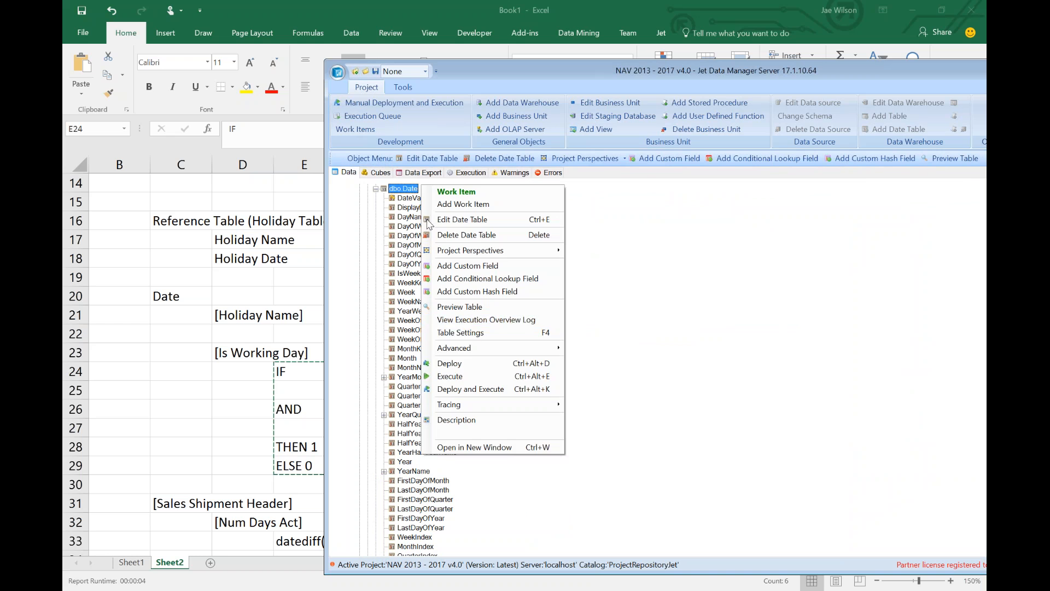
left_click(561, 386)
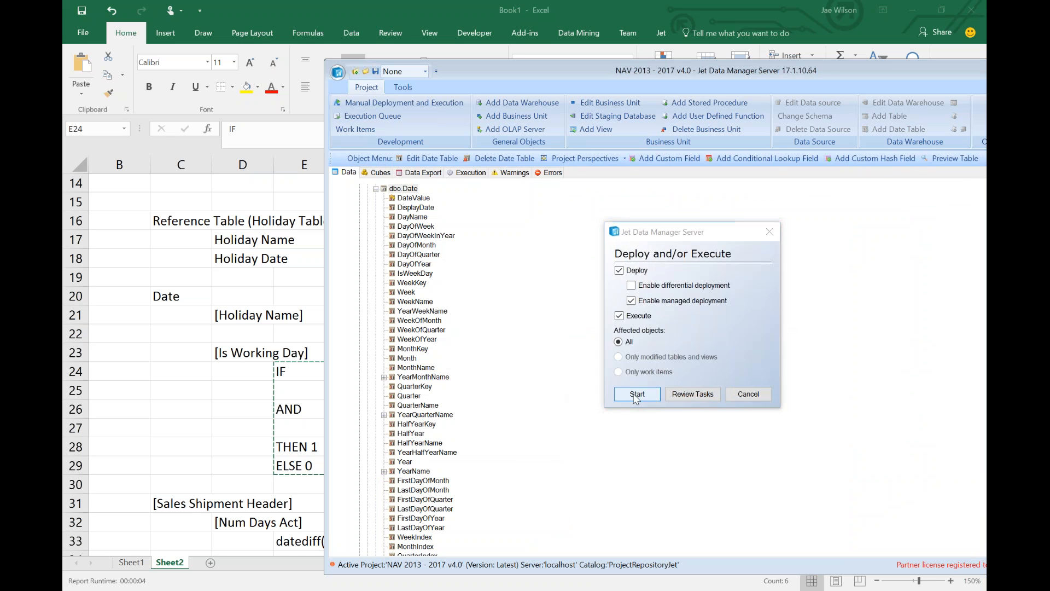
left_click(638, 393)
key("Return")
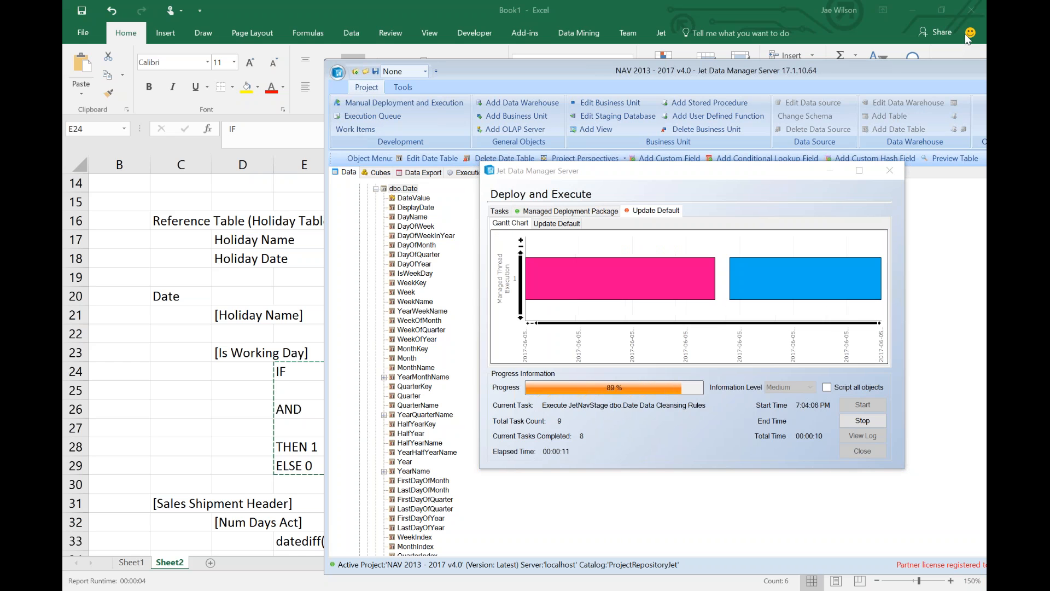
left_click(848, 454)
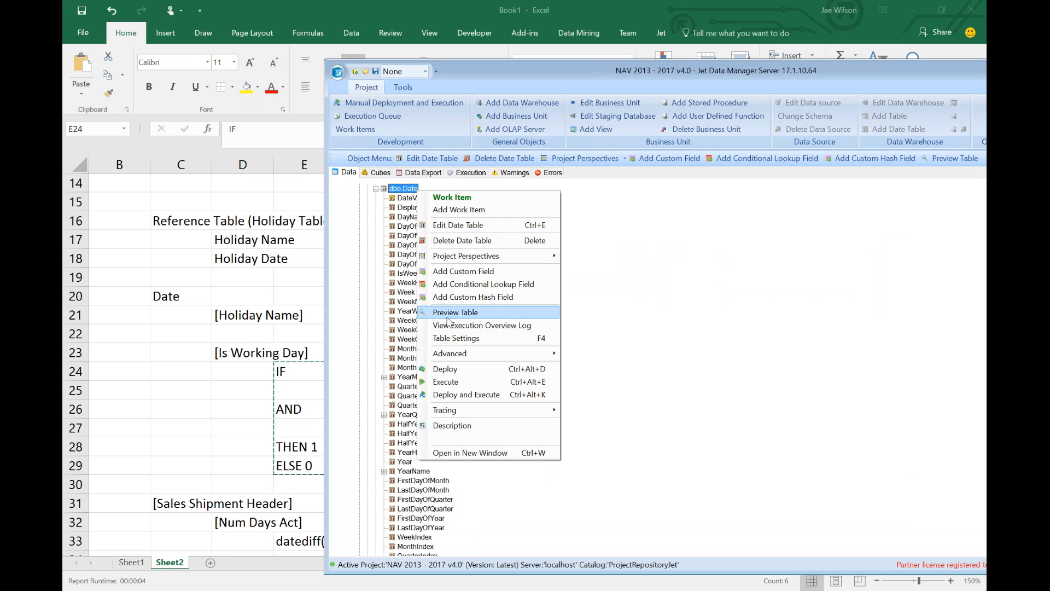
Step: Preview the dbo.Date table in a maximized window with the row limit set to 10000
left_click(450, 313)
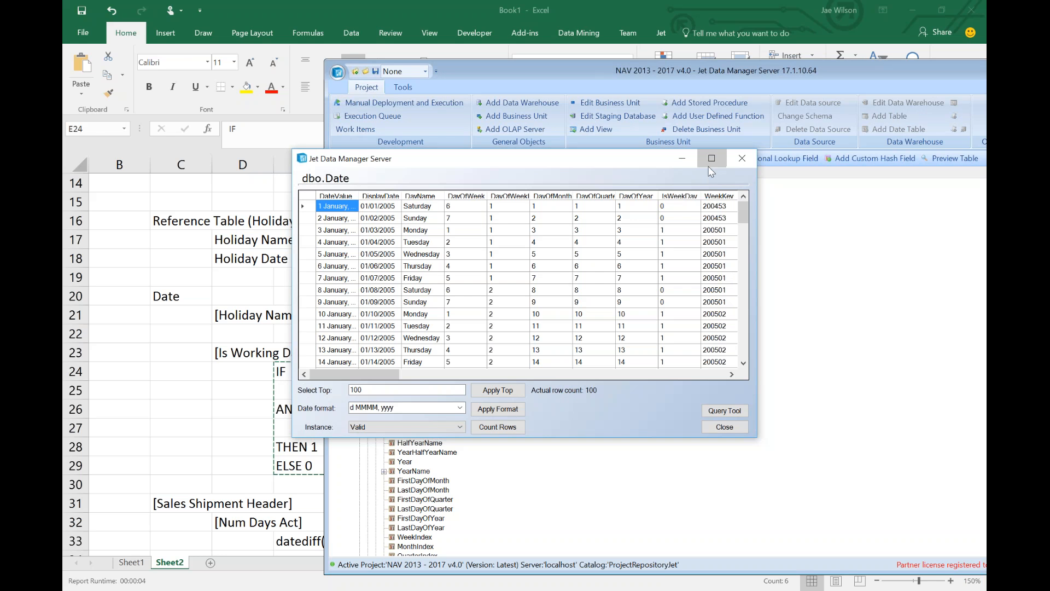
left_click(712, 158)
left_click(158, 543)
type("00")
left_click(245, 544)
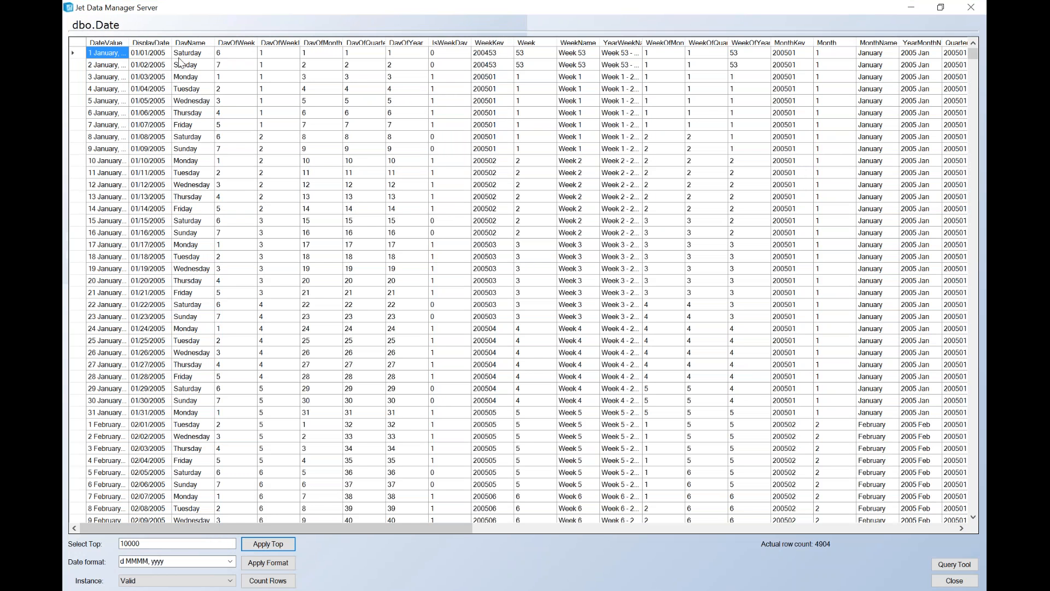
Step: Examine the DayName, IsWeekDay and IsHoliday values in the preview, widening the IsHoliday column and enlarging the header row
left_click_drag(186, 57, 195, 209)
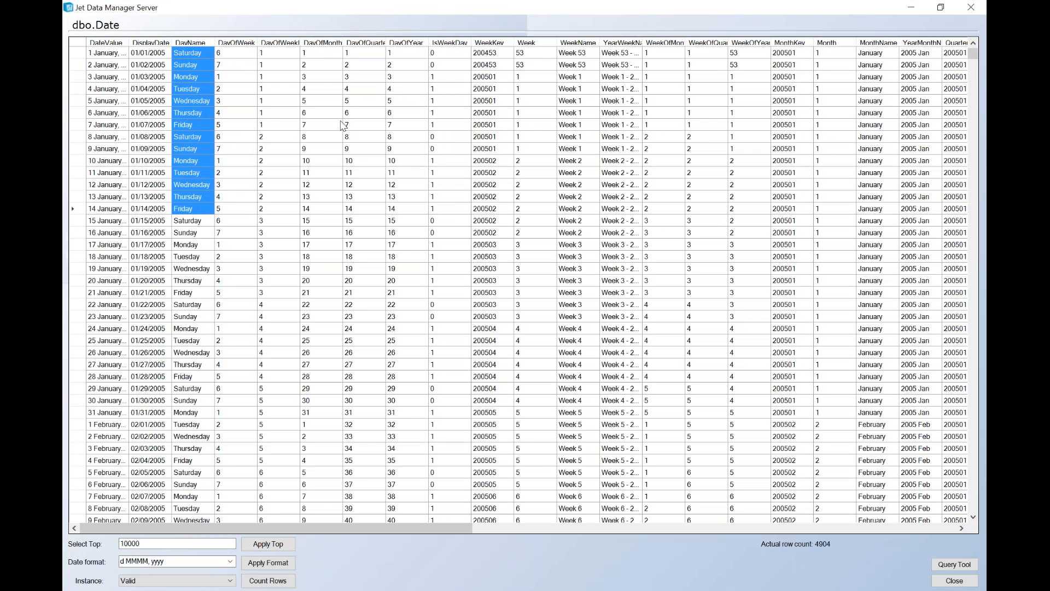
left_click_drag(443, 55, 446, 124)
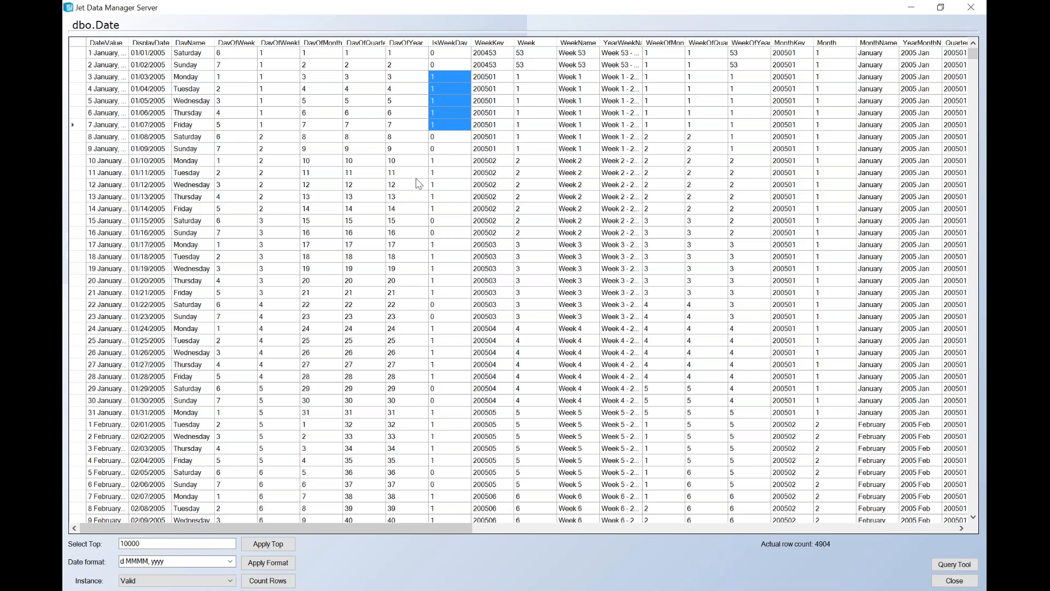
left_click_drag(407, 529, 899, 530)
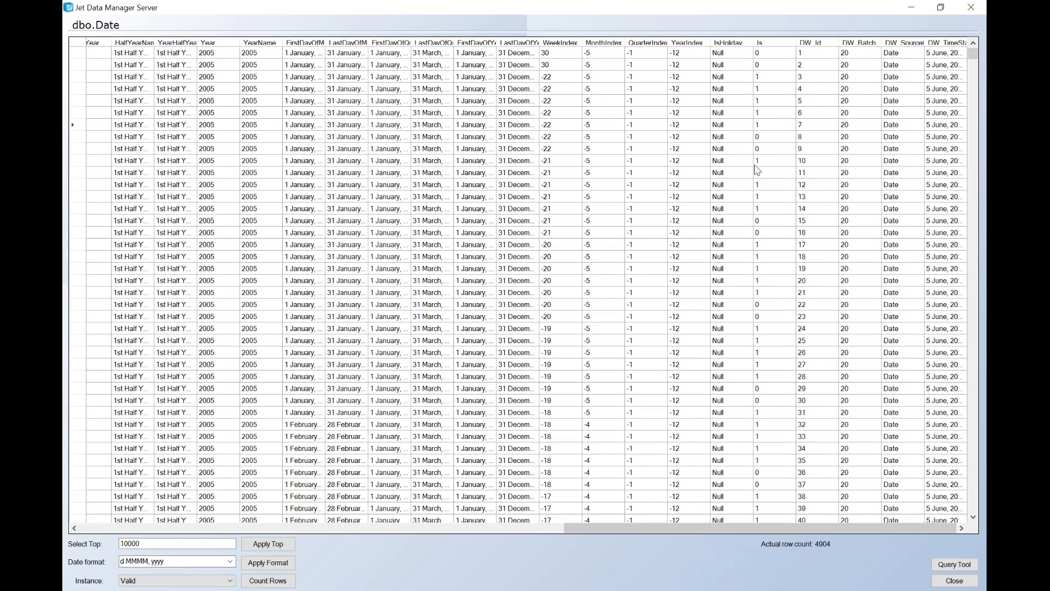
left_click_drag(755, 43, 778, 43)
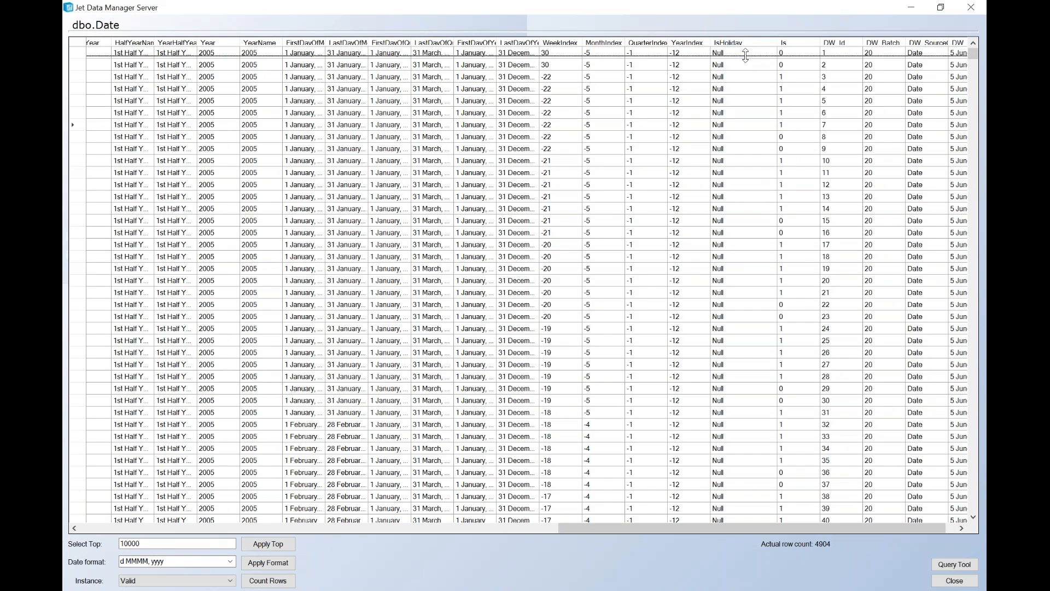
left_click_drag(742, 62, 740, 232)
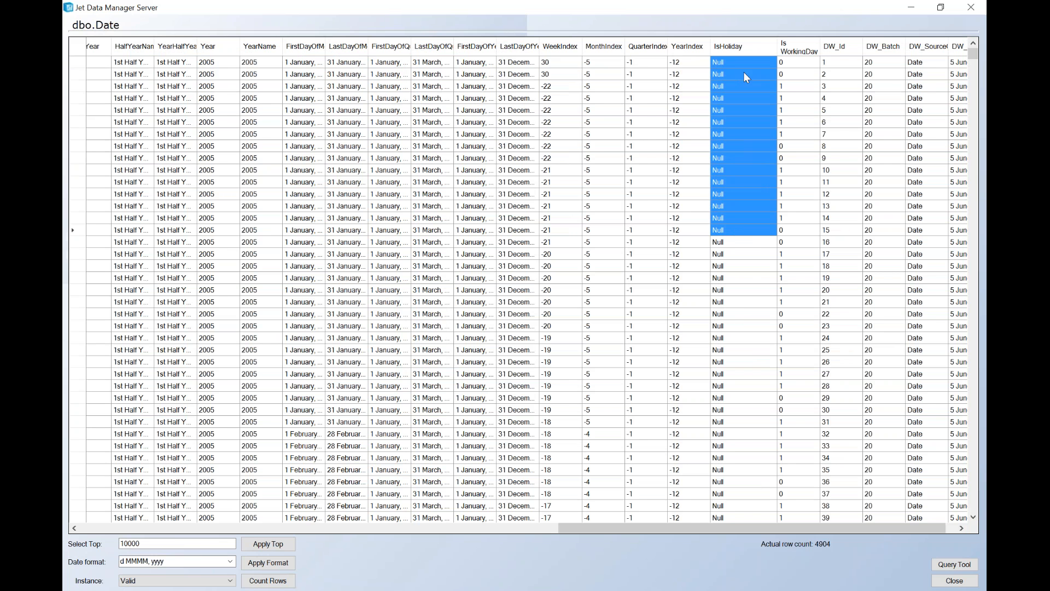
Step: Sort the preview by IsHoliday in descending order and check the Is WorkingDay values of the holiday rows
left_click(745, 48)
left_click(747, 48)
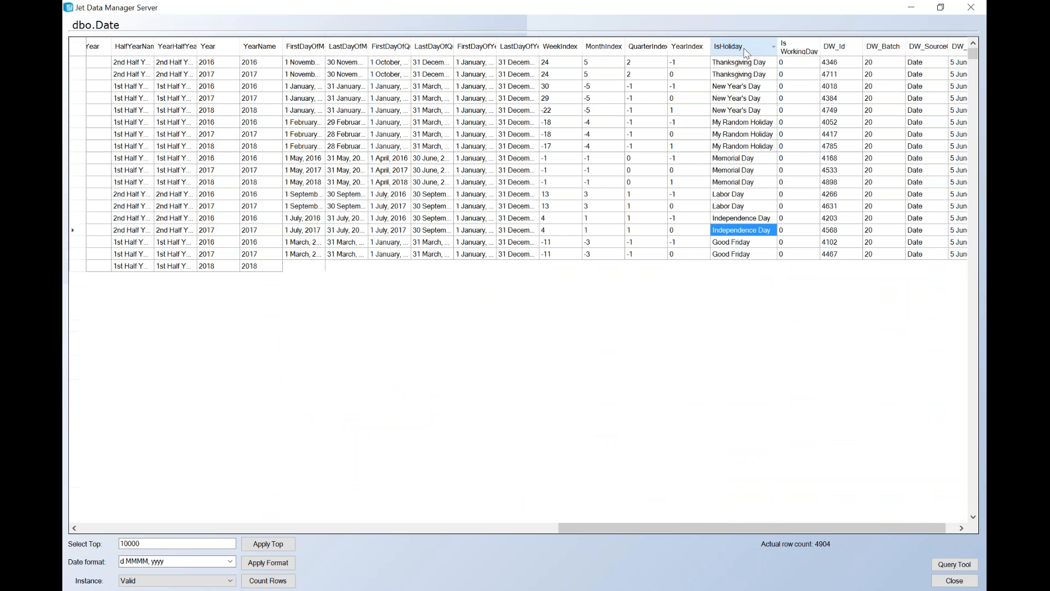
left_click_drag(741, 62, 748, 313)
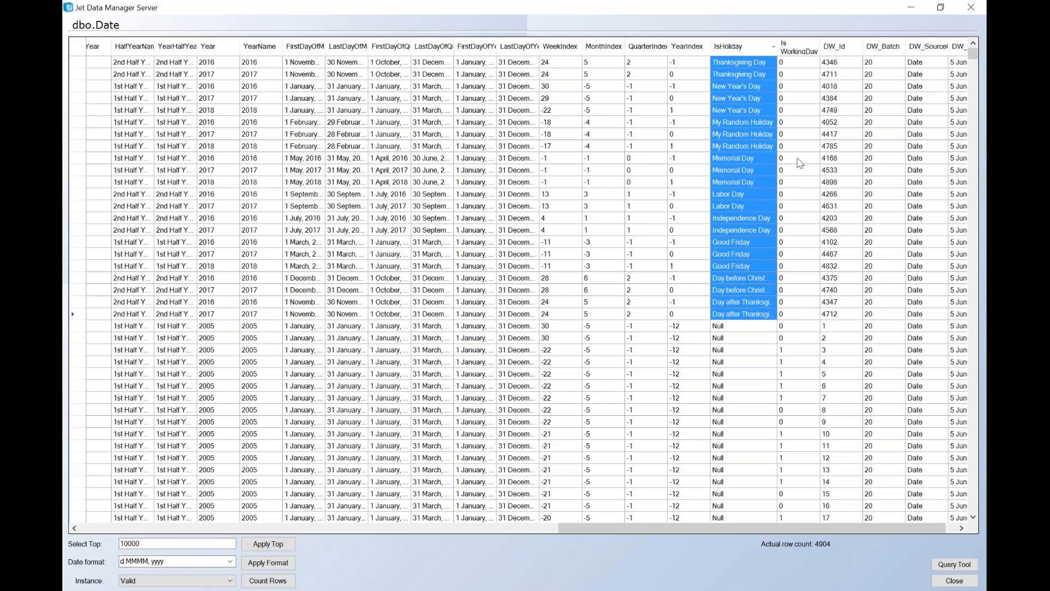
left_click(791, 64)
left_click_drag(792, 80, 793, 124)
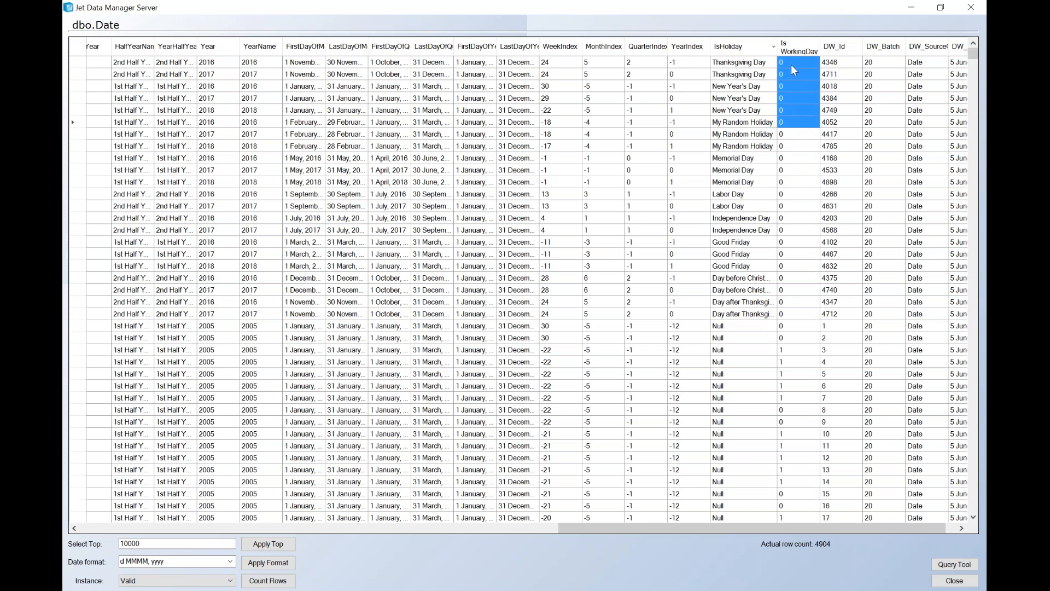
left_click_drag(790, 62, 796, 316)
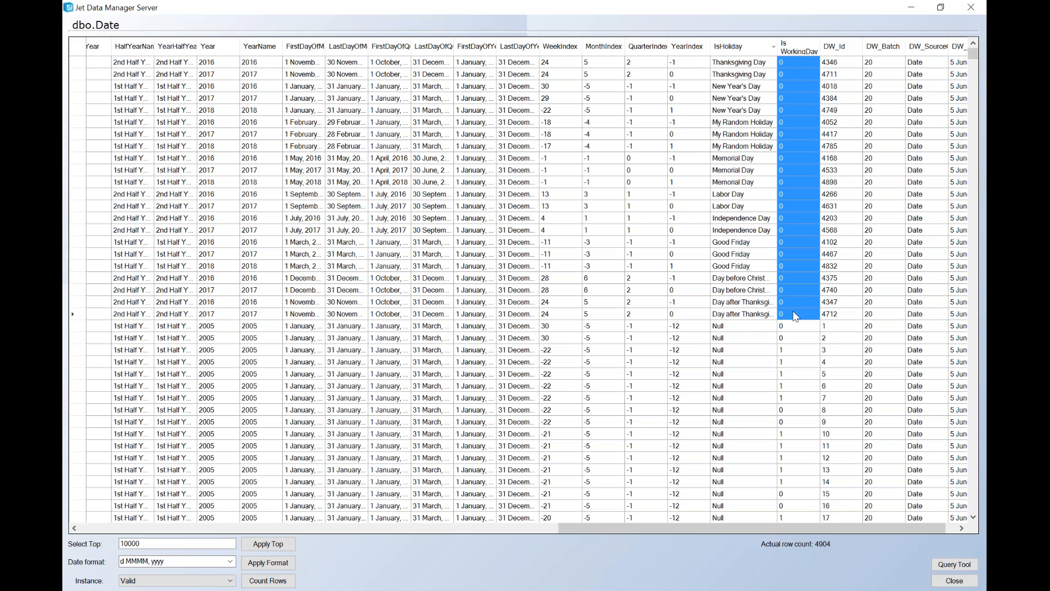
Step: Check the Is WorkingDay values of the non-holiday rows, widen that column to show its full name, and close the preview
mouse_move(791, 327)
left_mouse_down()
mouse_move(804, 354)
mouse_move(801, 396)
left_mouse_up()
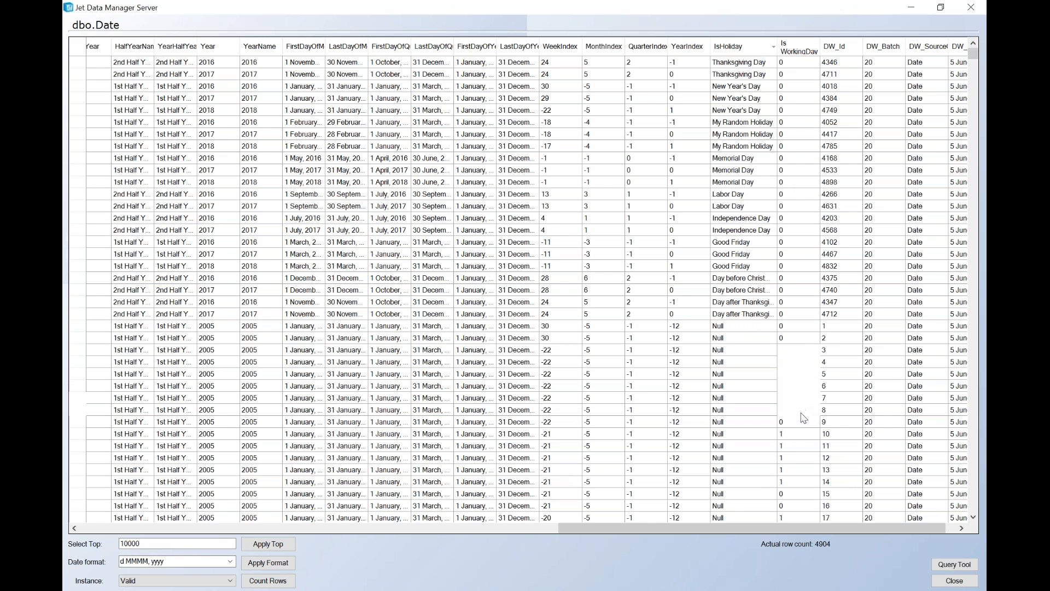
mouse_move(800, 433)
left_mouse_down()
mouse_move(809, 438)
mouse_move(796, 498)
left_mouse_up()
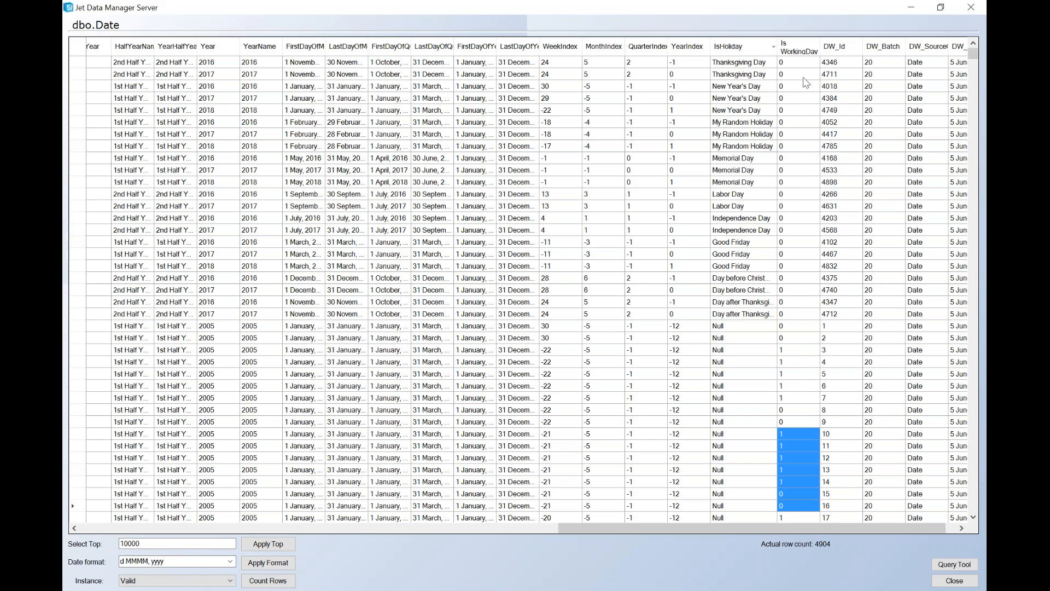
left_click_drag(820, 47, 840, 47)
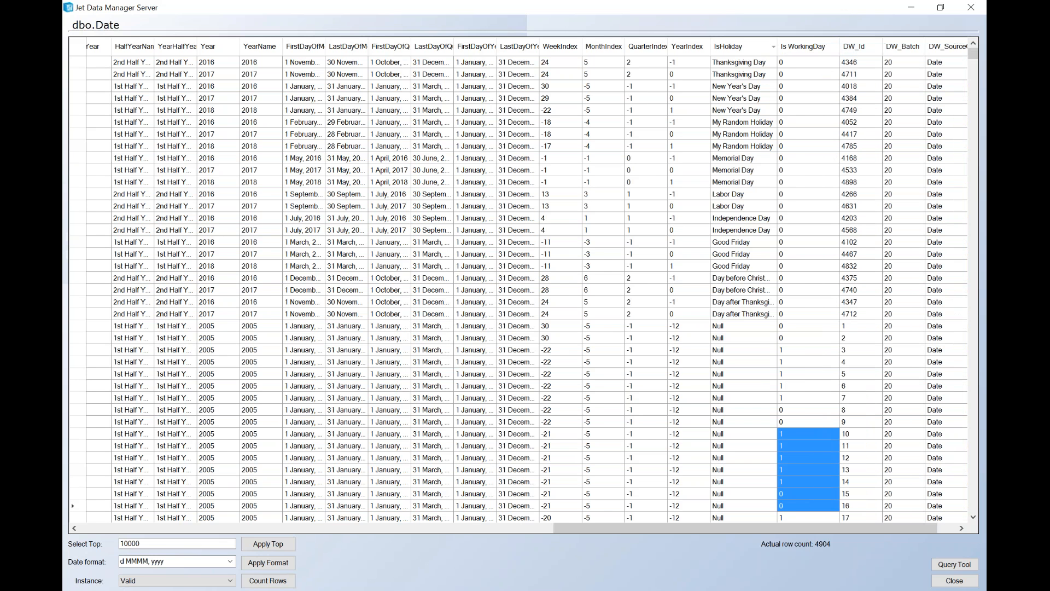
left_click(811, 209)
left_click(953, 581)
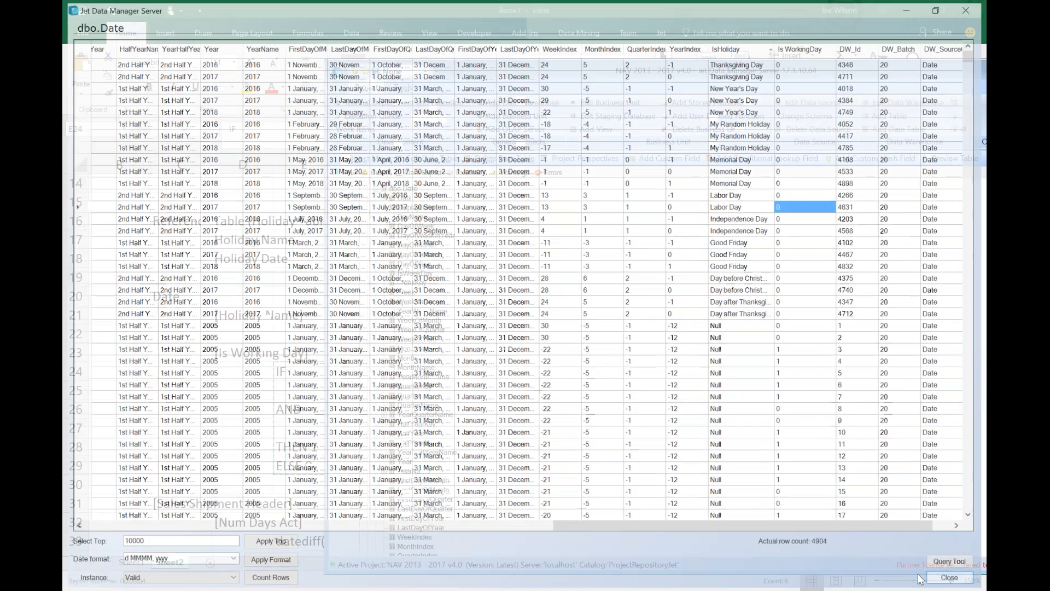
Step: Collapse the IsHoliday lookup field under dbo.Date and select the Is WorkingDay field
scroll(468, 411, "down", 2)
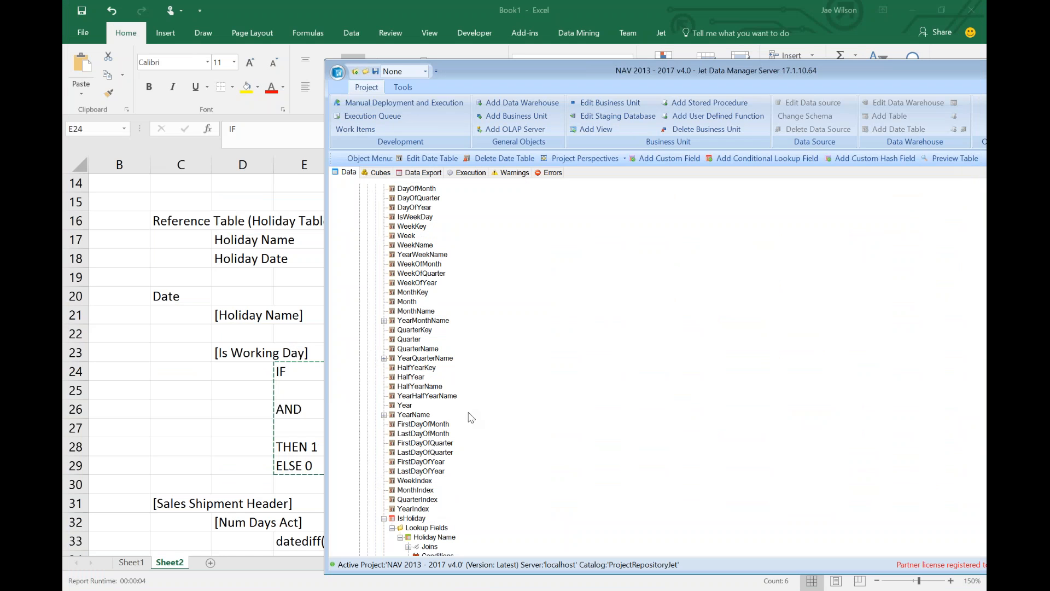
left_click(387, 523)
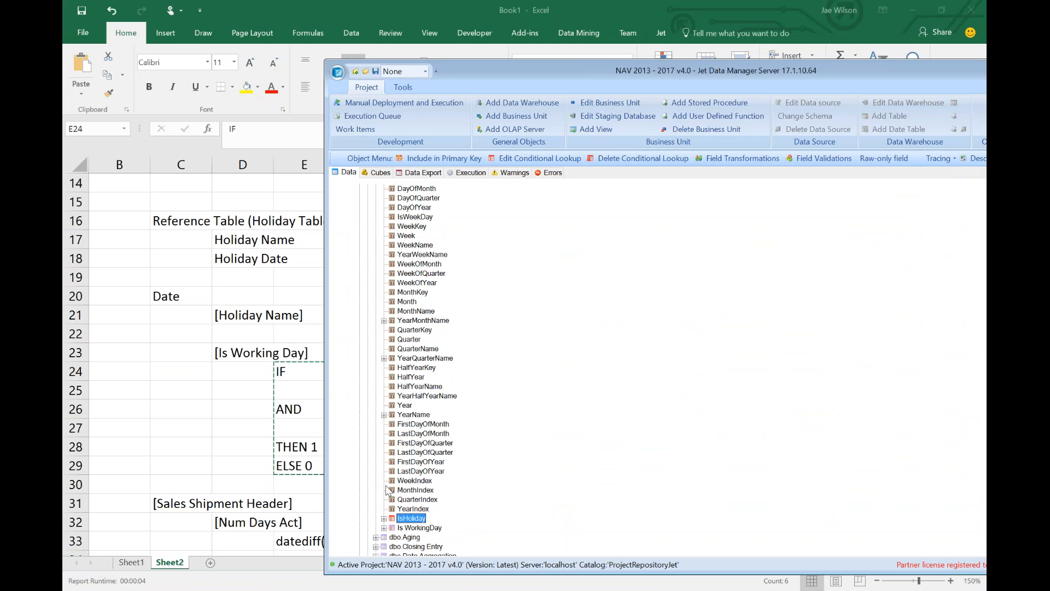
left_click(422, 529)
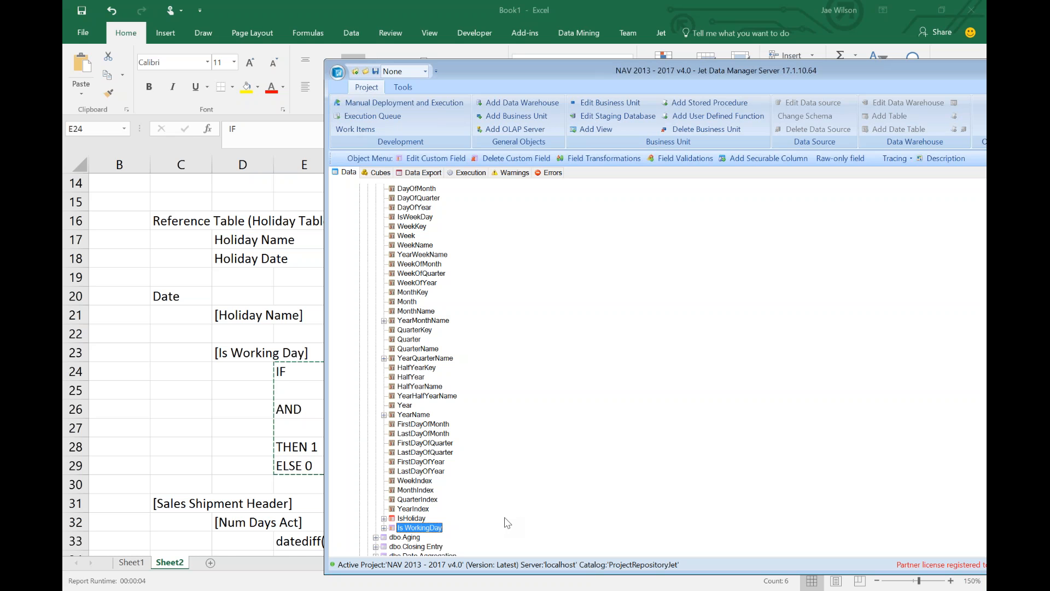
Step: Add a custom text field named "Is Workday Description" with length 50 to the dbo.Date table
scroll(430, 467, "up", 2)
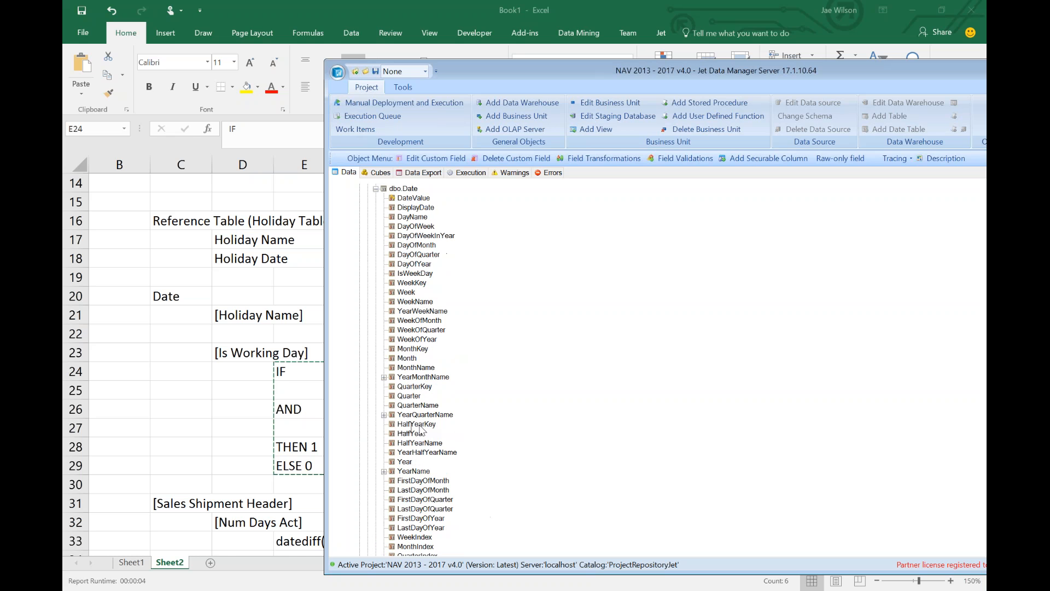
right_click(404, 188)
left_click(466, 272)
type("Is Workday Description")
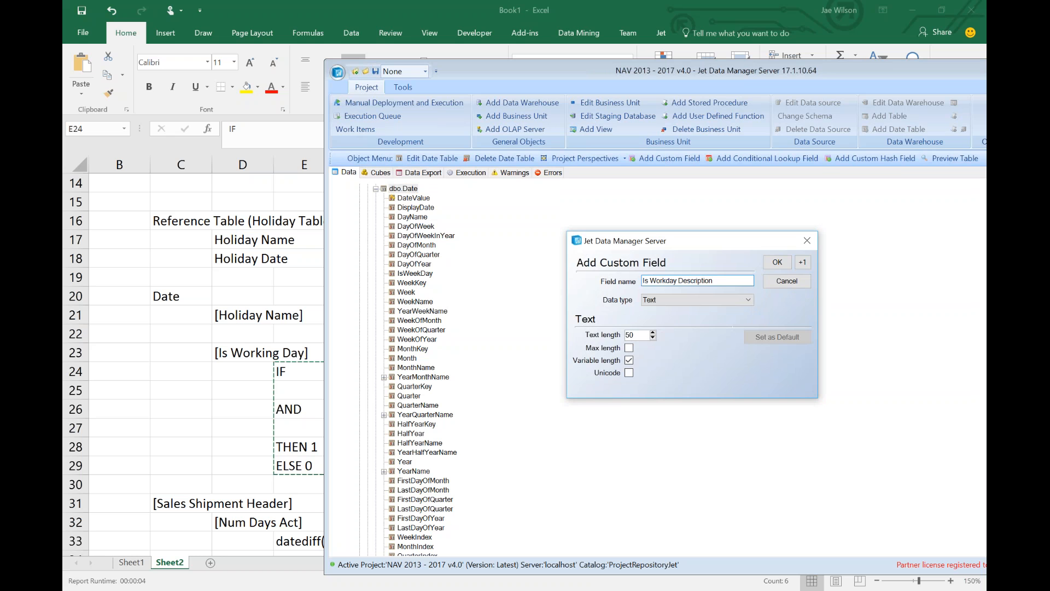
left_click(776, 263)
Step: Start a new custom SQL field transformation for the Is Workday Description field
scroll(407, 465, "down", 4)
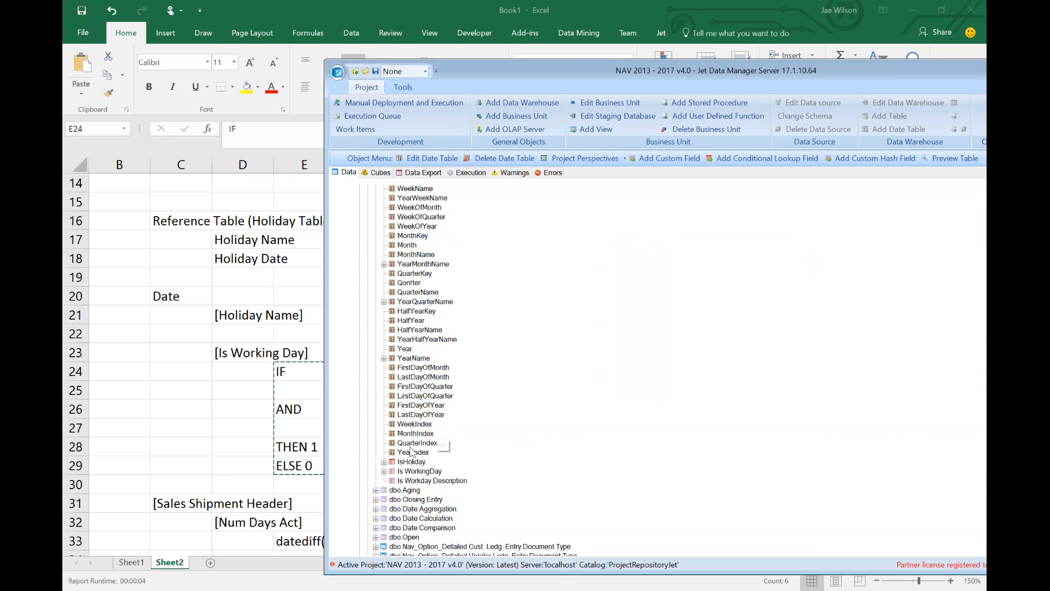
right_click(426, 480)
left_click(432, 481)
left_click(952, 533)
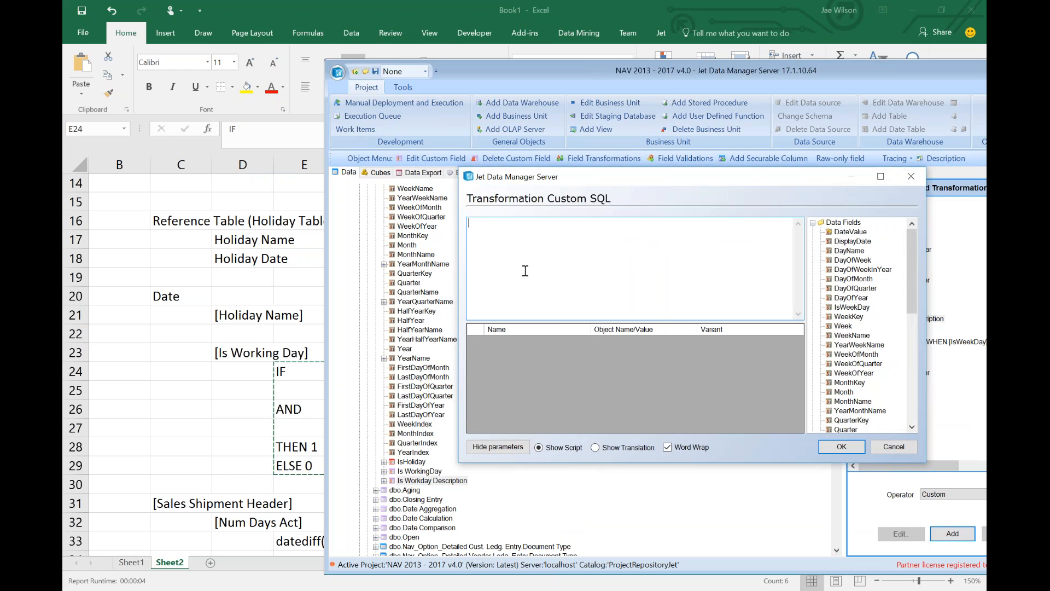
Step: Define the transformation as CASE WHEN [Is WorkingDay] = 1 then 'Workday' ELSE 'Not Workday' END and save it
type("CASE ")
type("WHEN")
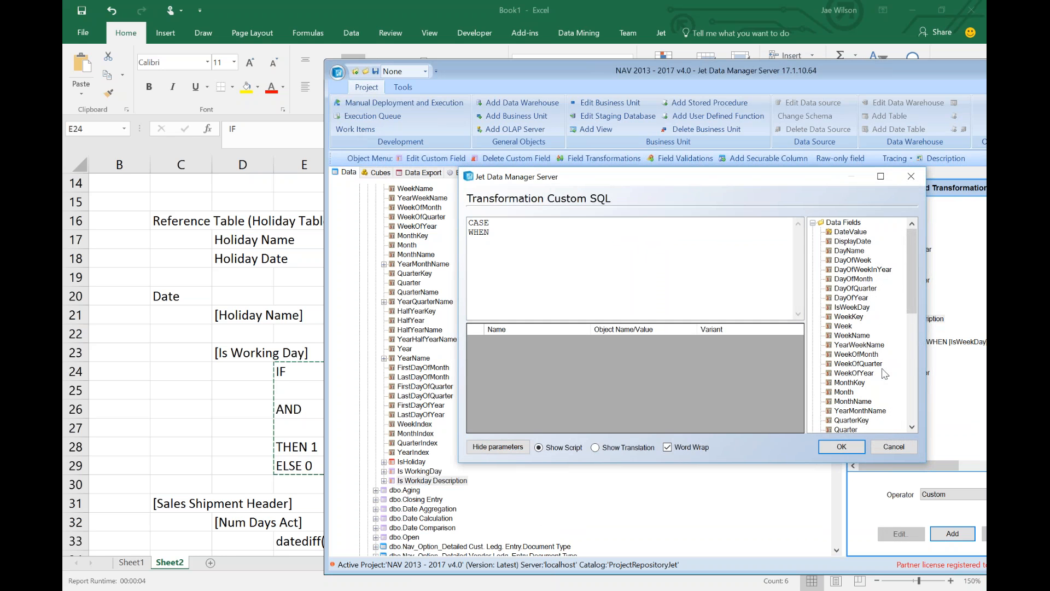
scroll(868, 365, "down", 9)
left_click_drag(868, 364, 601, 257)
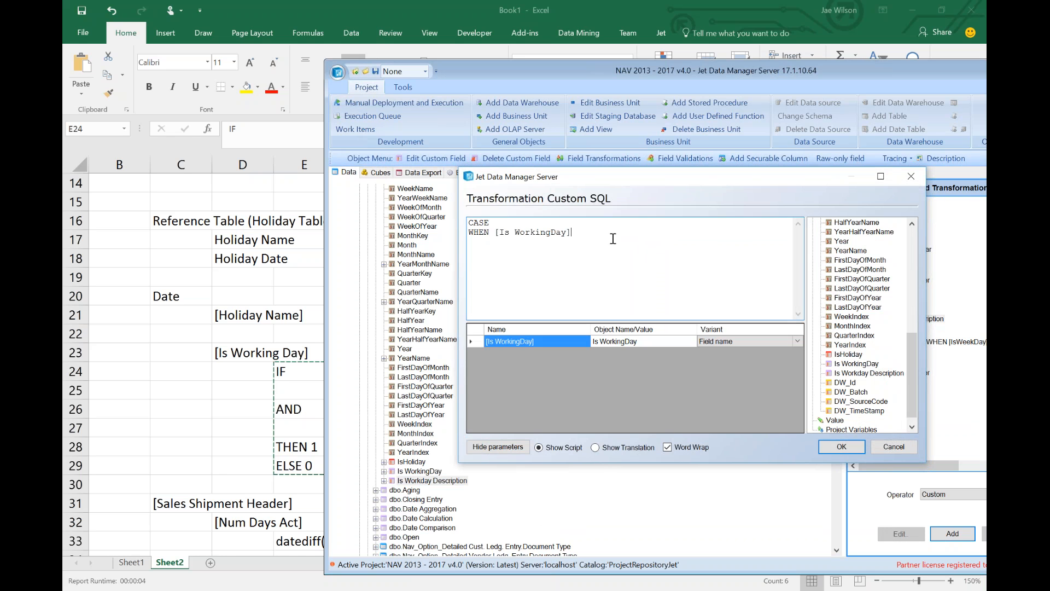
type("= 1 then")
type(" 'Workday' ")
type("ELSE ")
type("'Not Workday' ")
type("END")
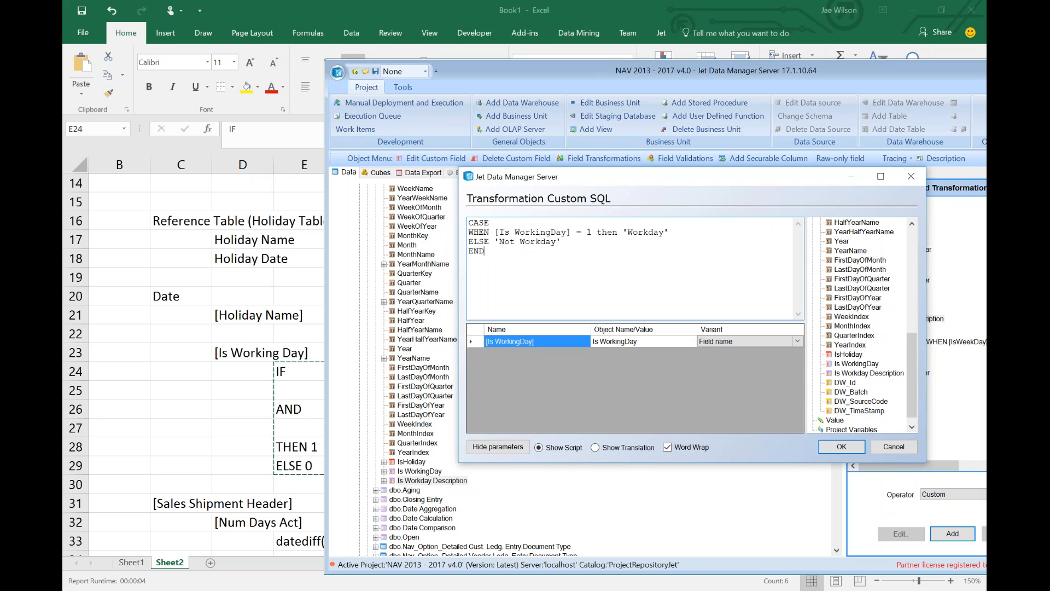
left_click(842, 446)
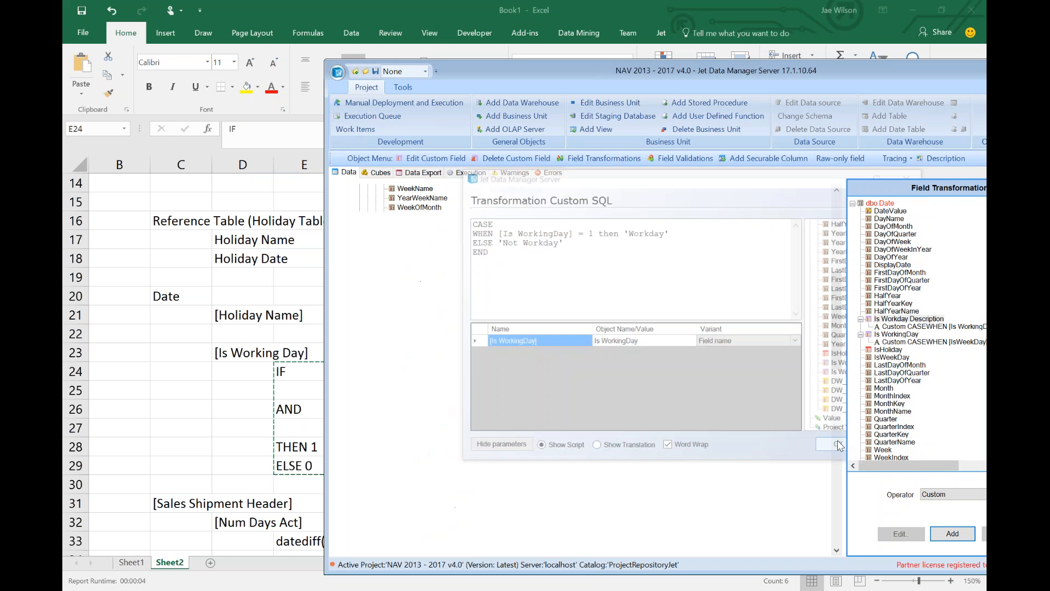
Step: Deploy and execute the dbo.Date table, closing the deployment window once the run completes
scroll(438, 427, "up", 7)
right_click(414, 273)
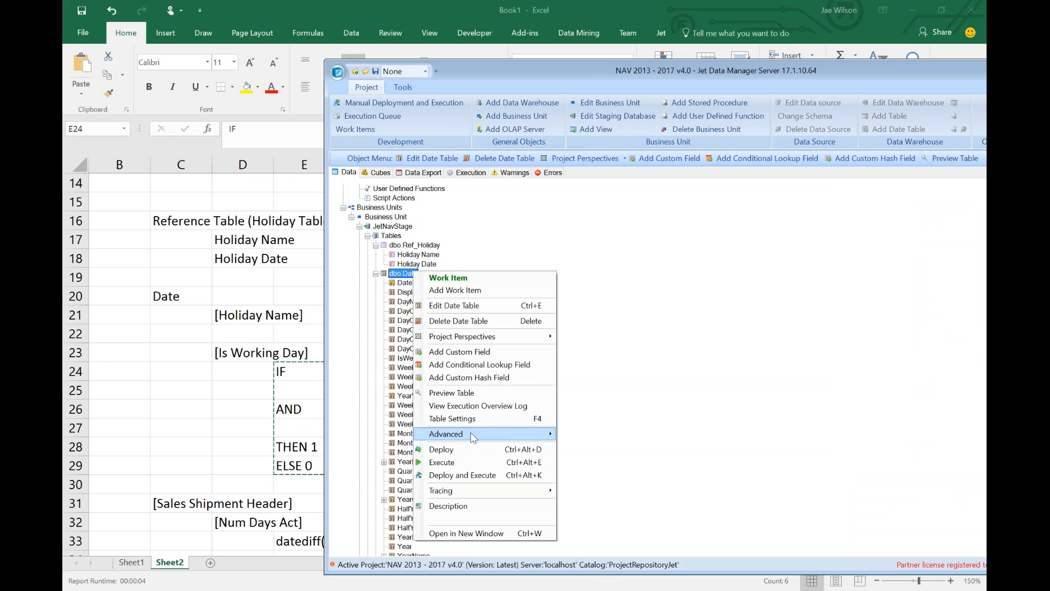
left_click(462, 475)
left_click(640, 396)
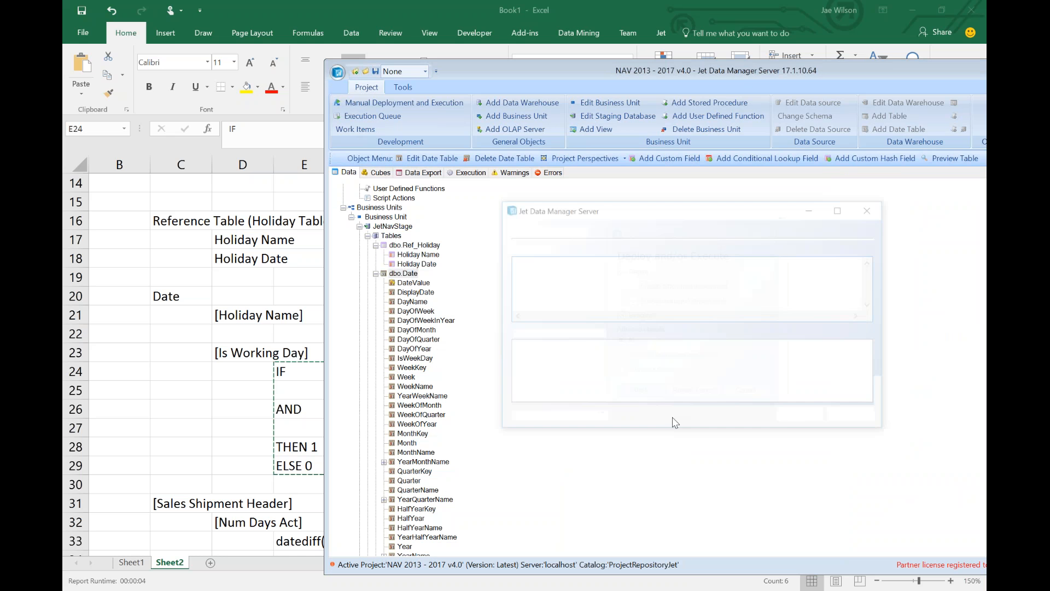
left_click(787, 416)
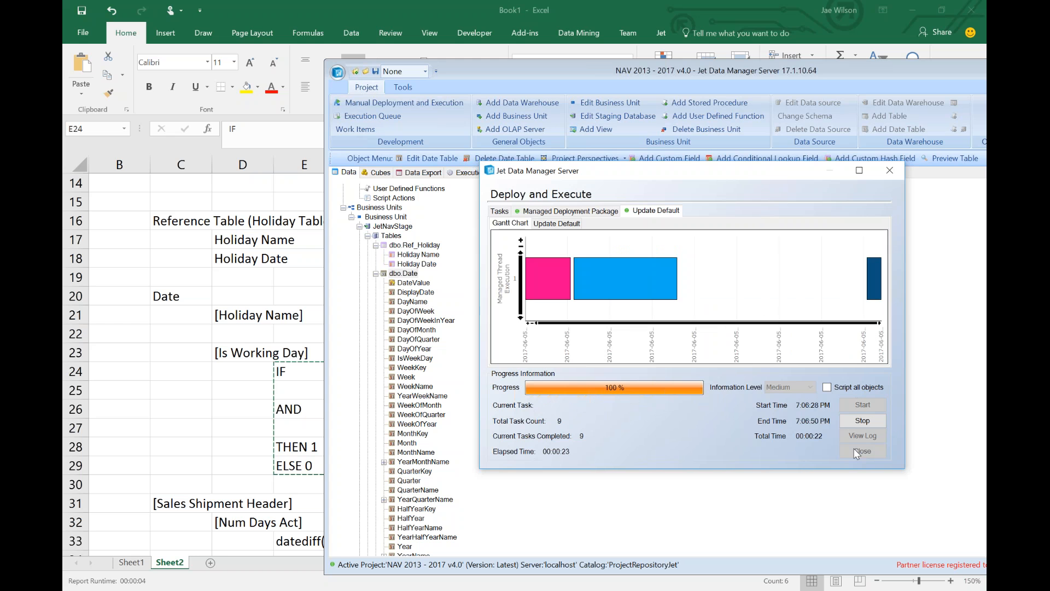
left_click(857, 452)
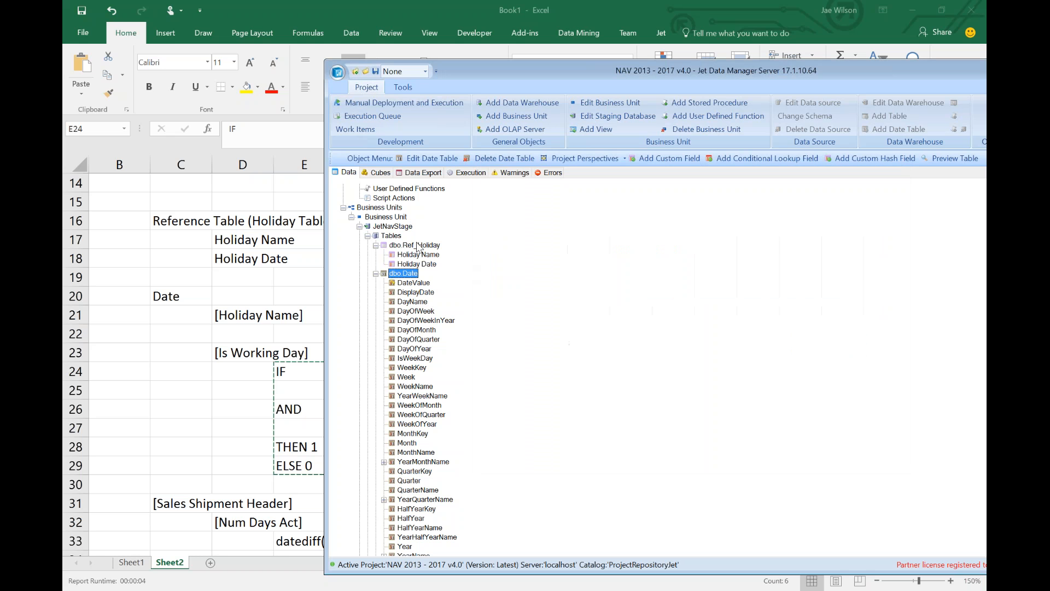
Step: Preview the dbo.Date table with a 10000-row limit and sort it by IsHoliday in descending order to check the workday descriptions
right_click(394, 276)
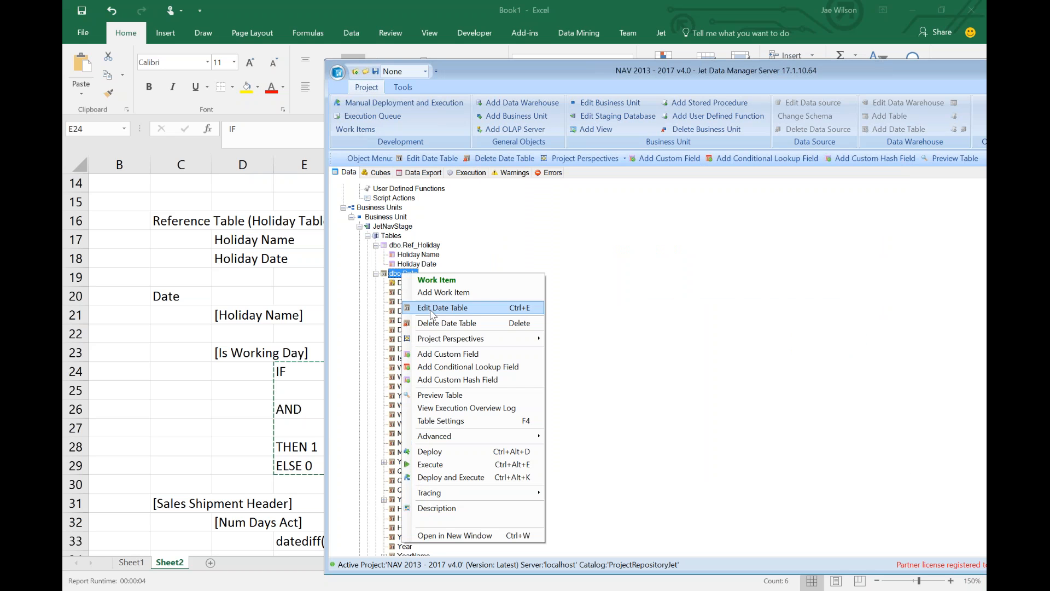
left_click(464, 398)
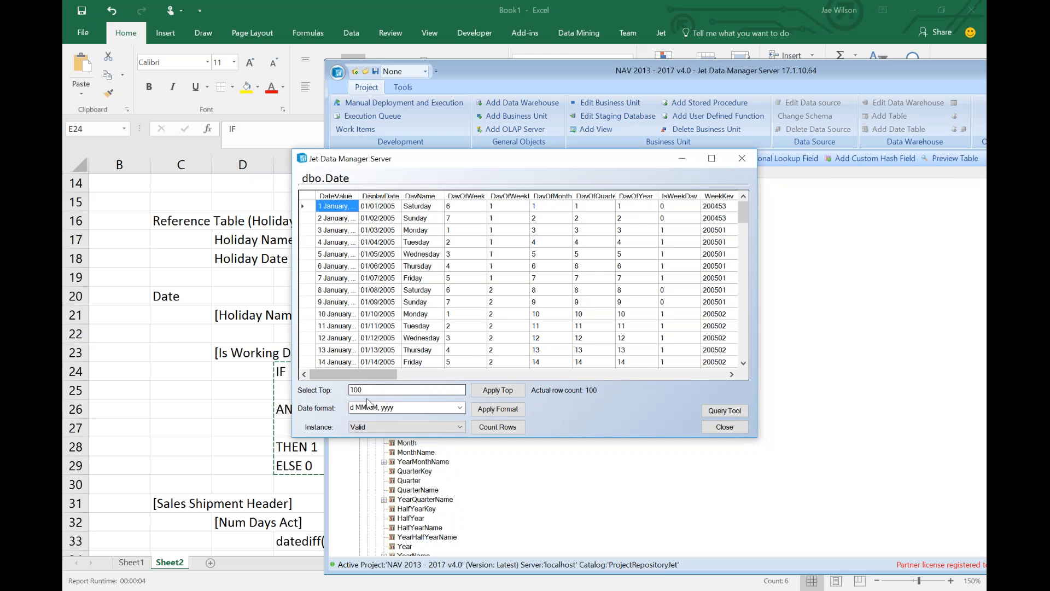
type("00")
key("Return")
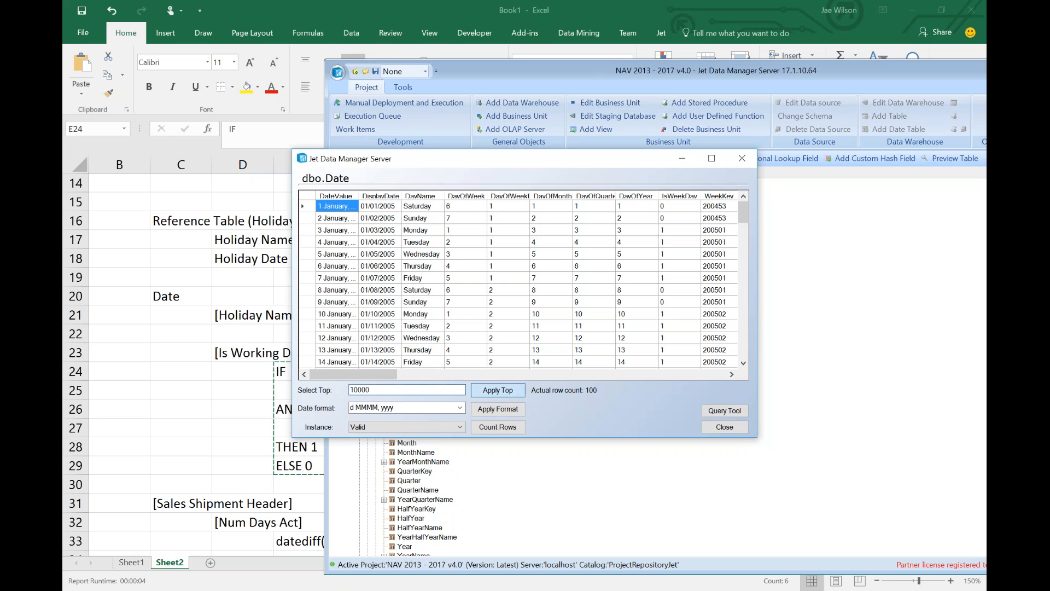
left_click_drag(365, 375, 675, 384)
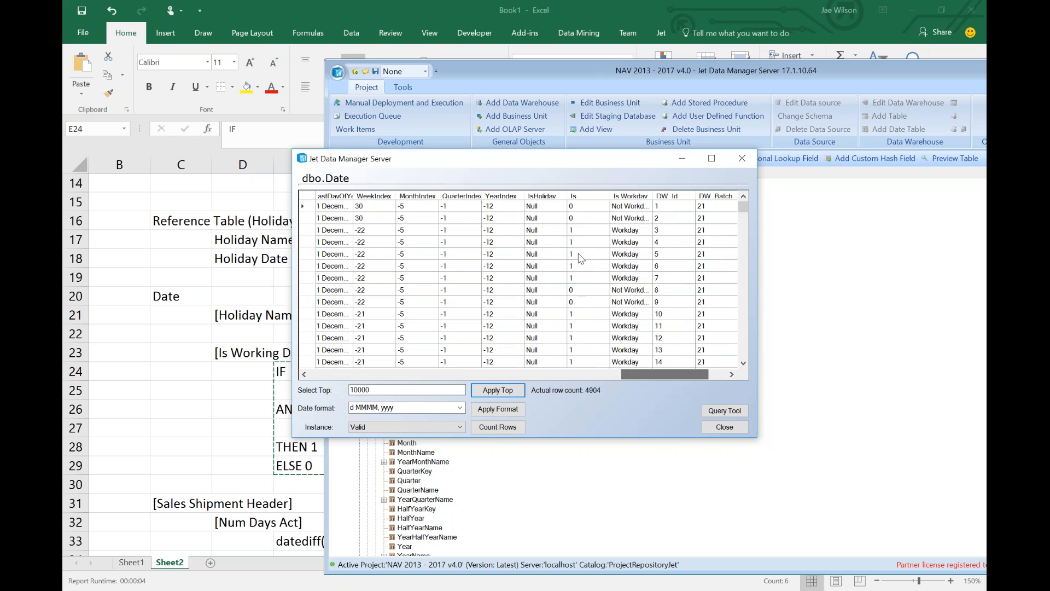
left_click(543, 196)
left_click(544, 196)
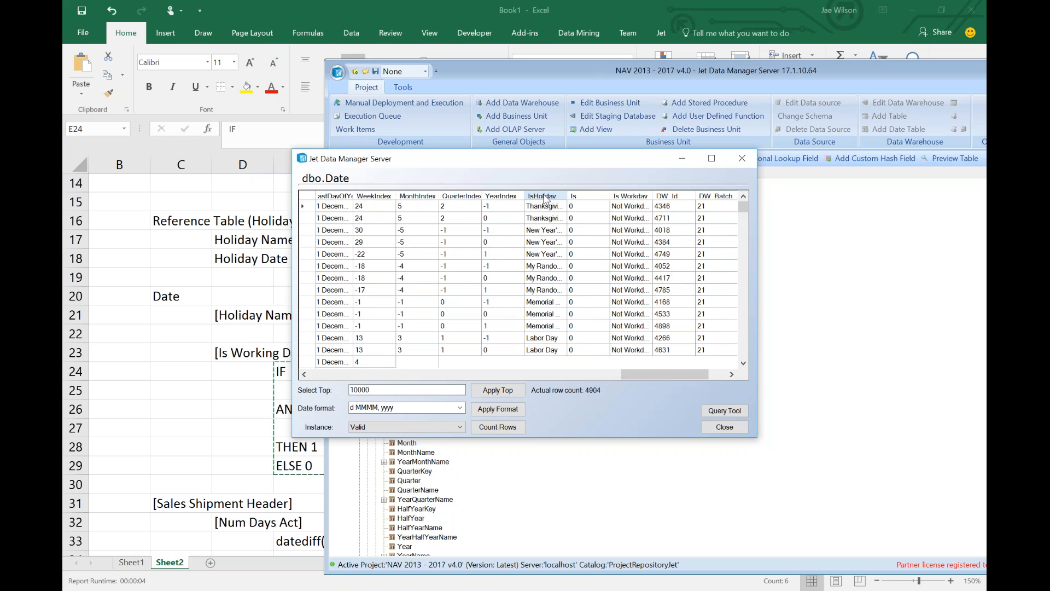
Step: Widen the workday description column in the dbo.Date preview, compare it with the holiday and working-day values, and close the preview
double_click(652, 195)
left_click(593, 208)
left_click_drag(631, 242, 628, 296)
scroll(628, 302, "down", 4)
left_click_drag(602, 254, 641, 278)
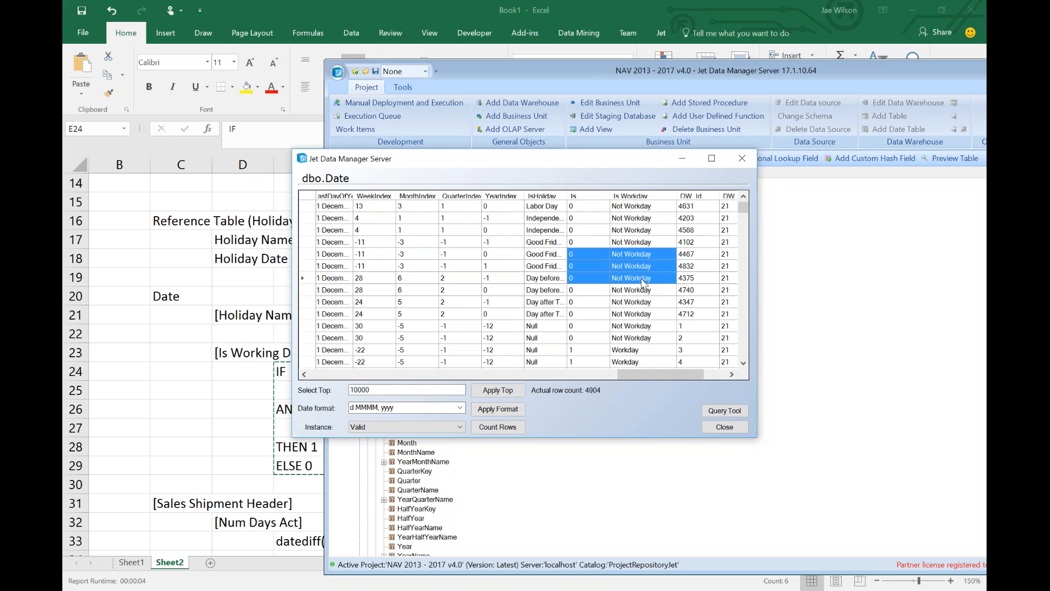
left_click_drag(584, 327, 647, 333)
scroll(629, 339, "down", 1)
left_click_drag(570, 338, 647, 361)
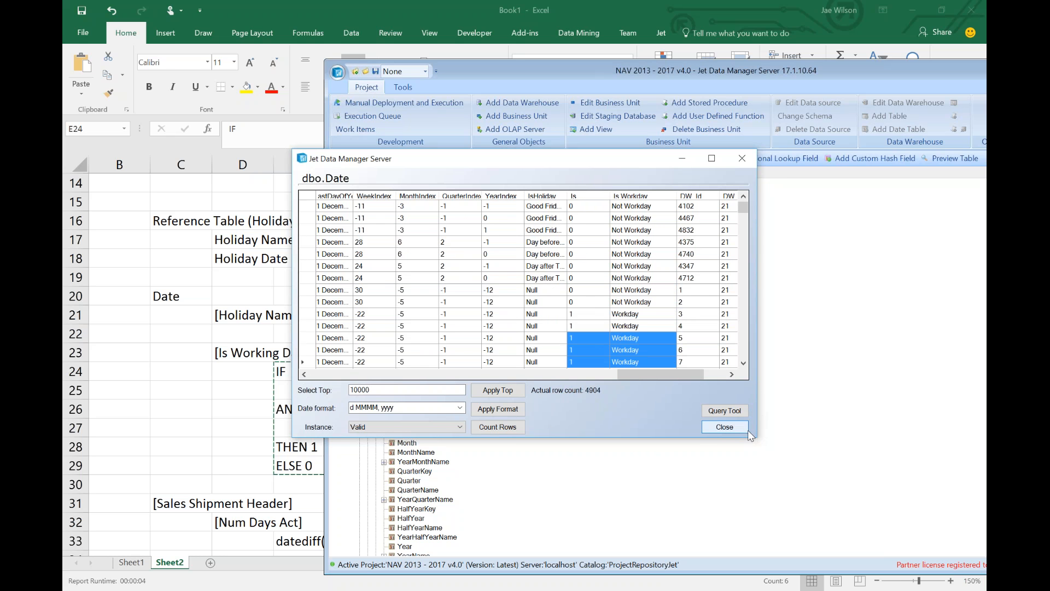
left_click(733, 428)
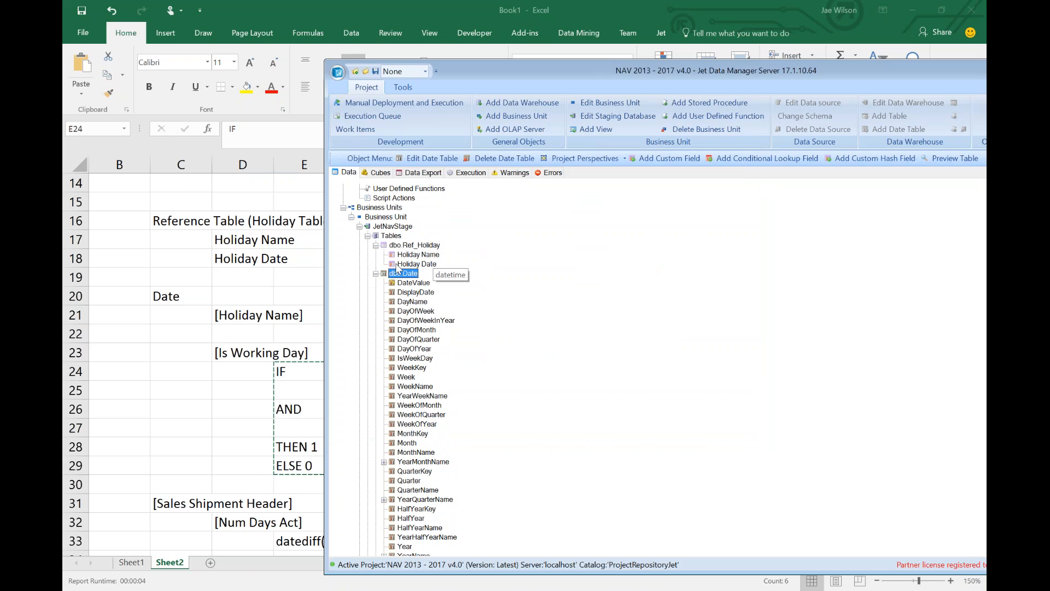
Step: Switch to the Excel notes and examine the planned [Sales Shipment Header] fields, the [Num Days Act] datediff formula and the outline above them
left_click(260, 356)
scroll(253, 363, "down", 3)
left_click(179, 336)
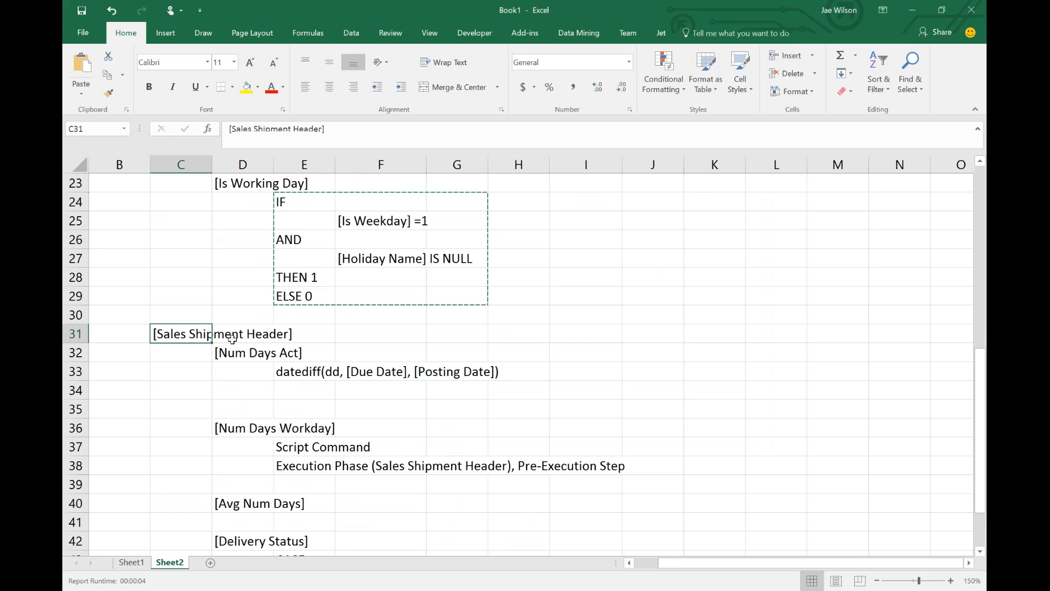
left_click_drag(232, 339, 327, 341)
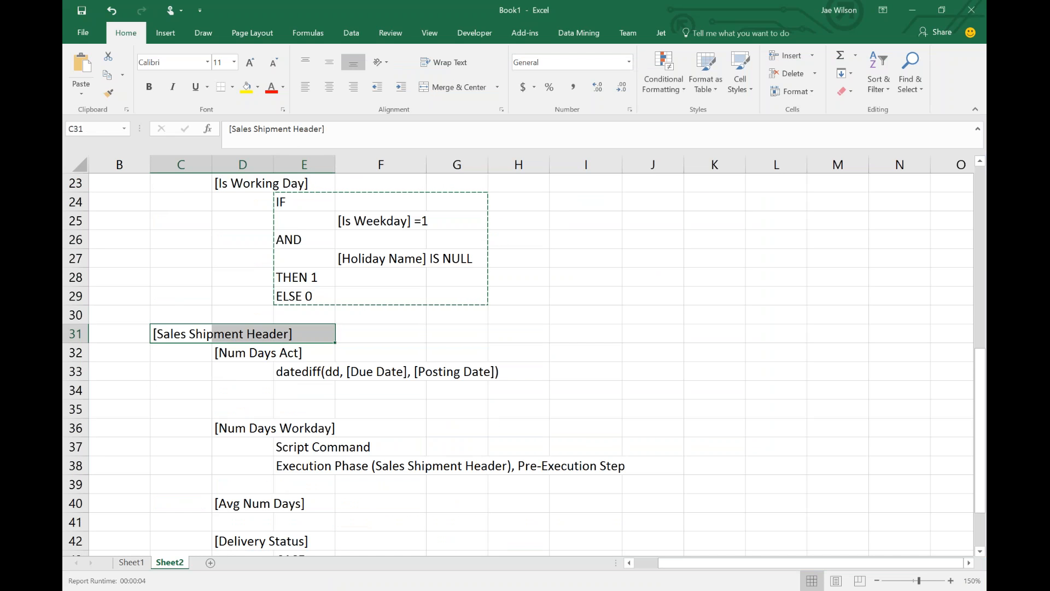
left_click(374, 374)
left_click(437, 376)
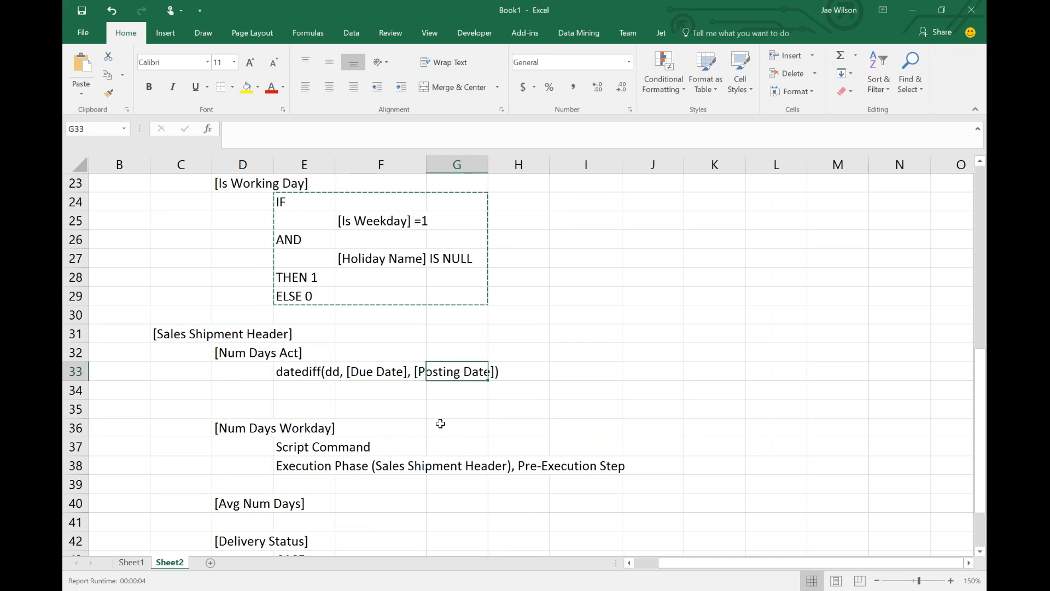
left_click(375, 375)
key("Right")
left_click(193, 332)
scroll(197, 436, "up", 5)
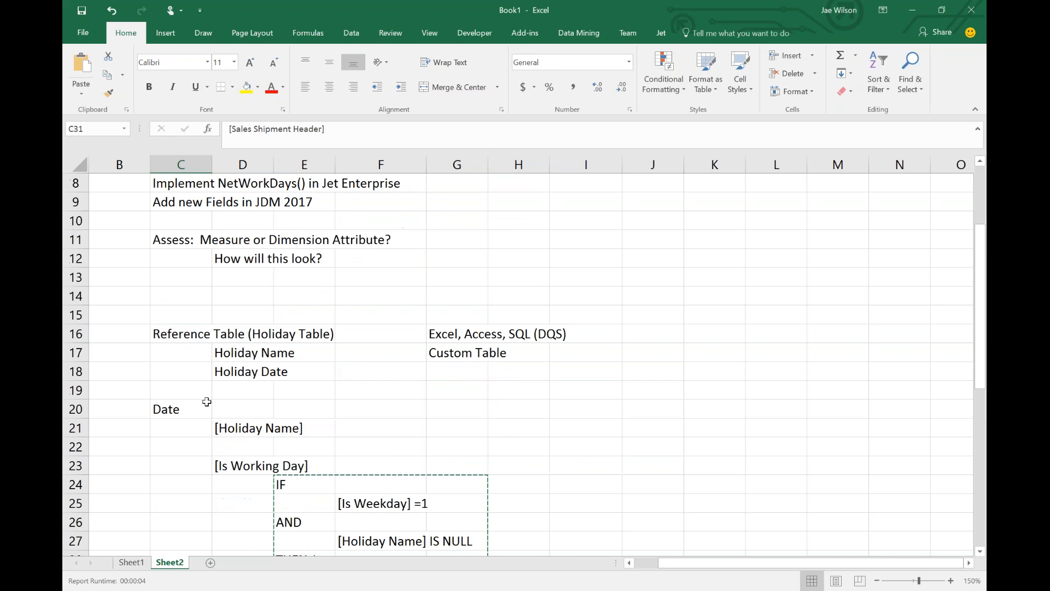
left_click(206, 200)
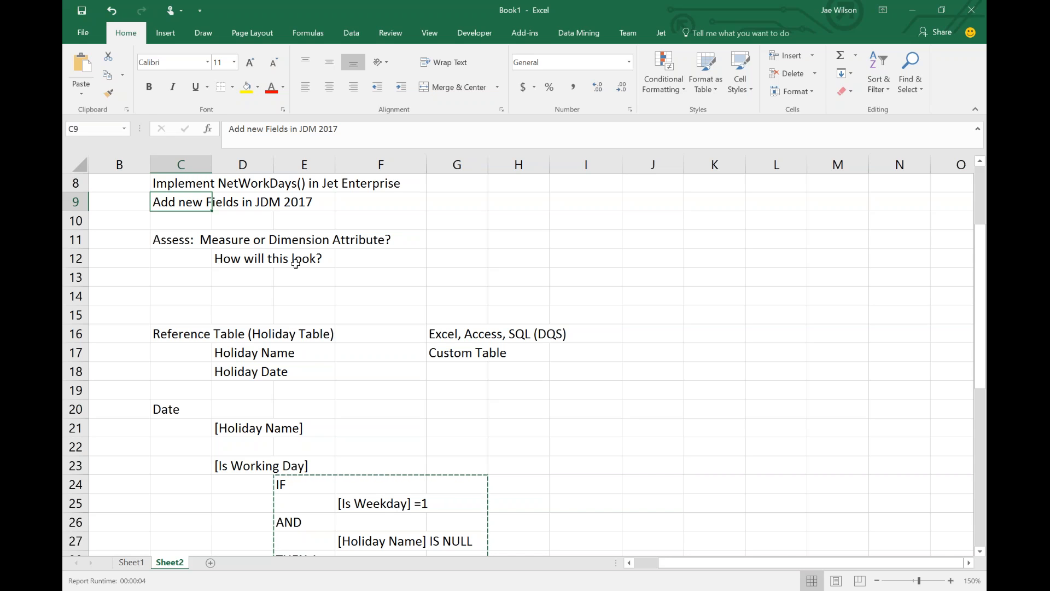
scroll(243, 494, "down", 2)
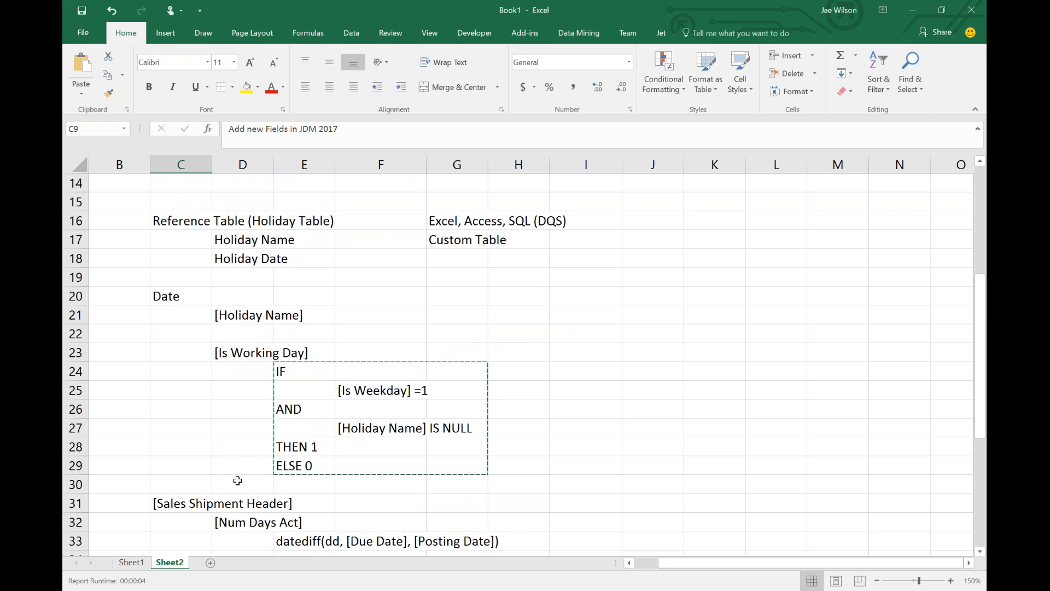
scroll(230, 442, "down", 2)
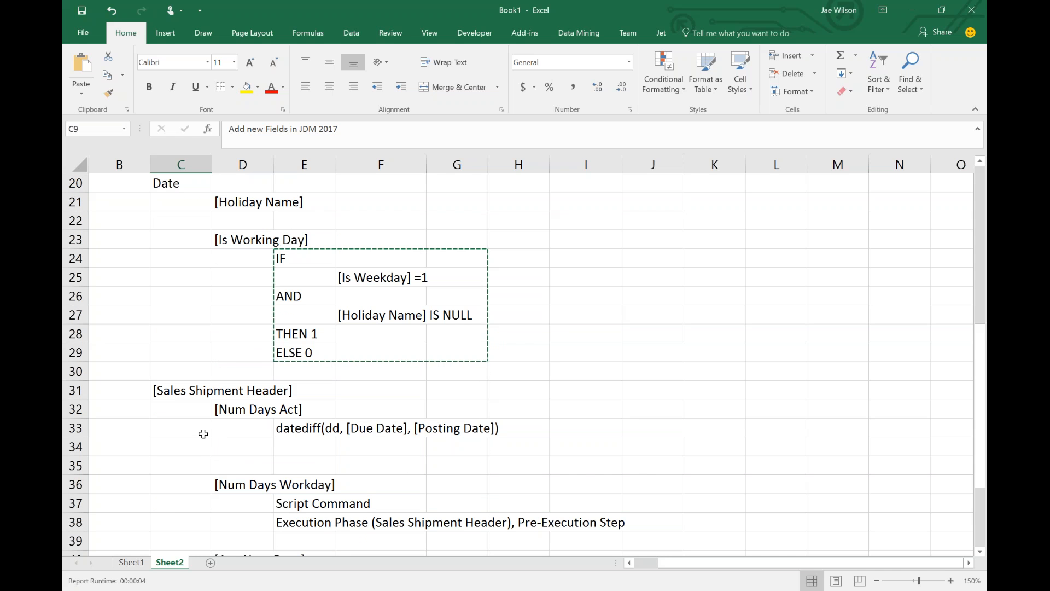
left_click(190, 394)
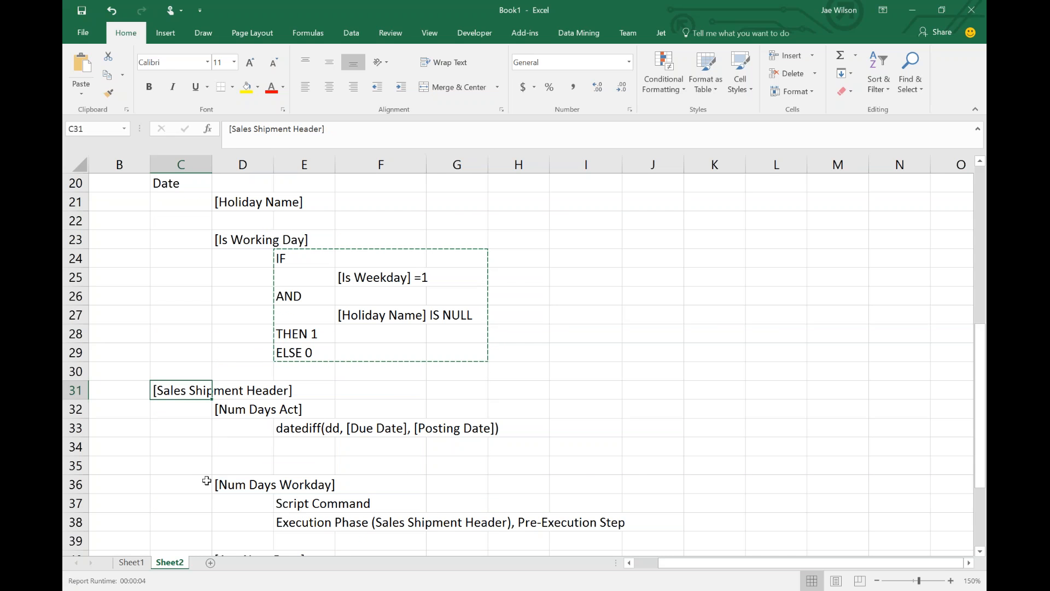
Step: Switch to Jet Data Manager Server and open the data selection of the Nav data source
key("alt+Tab")
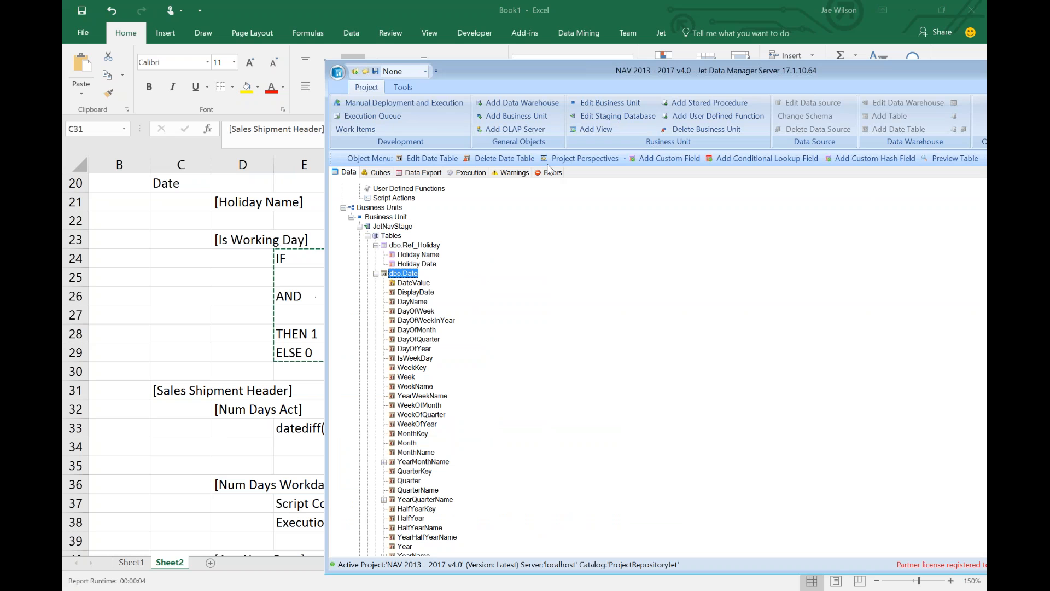
left_click_drag(670, 75, 506, 46)
scroll(379, 317, "down", 15)
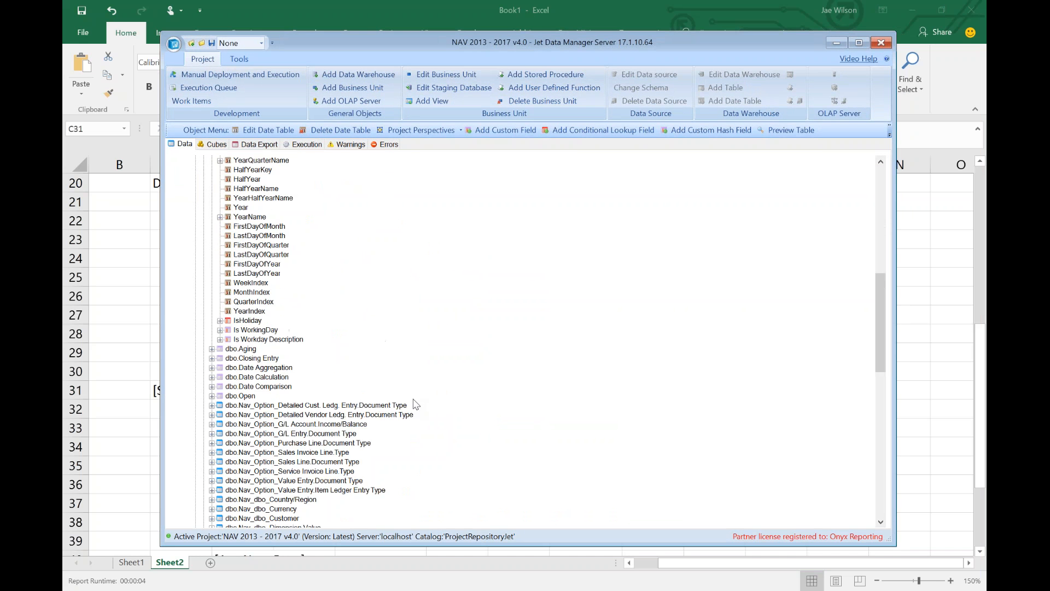
scroll(410, 416, "down", 9)
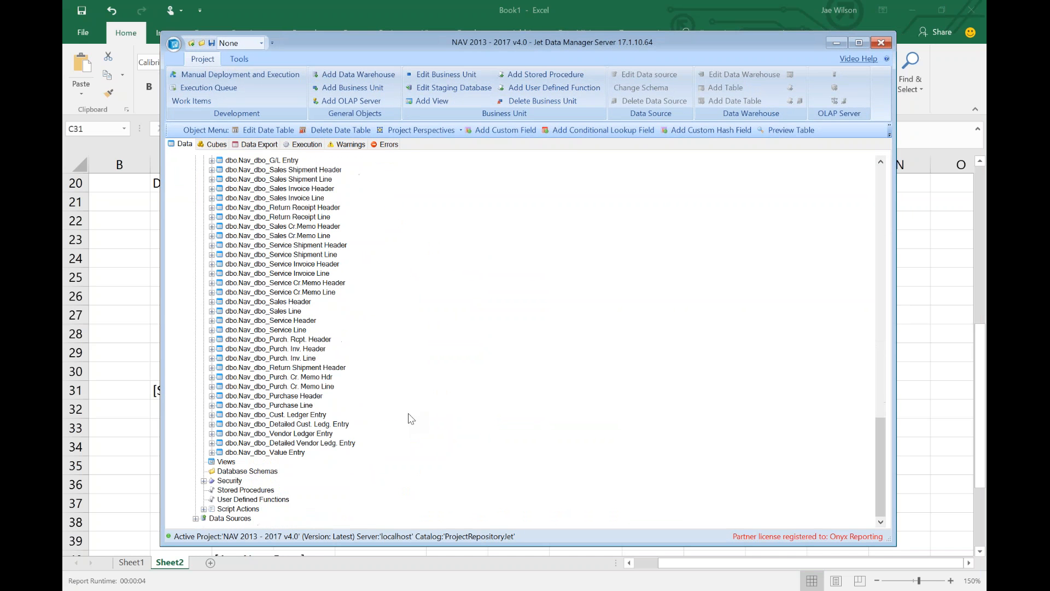
left_click(200, 521)
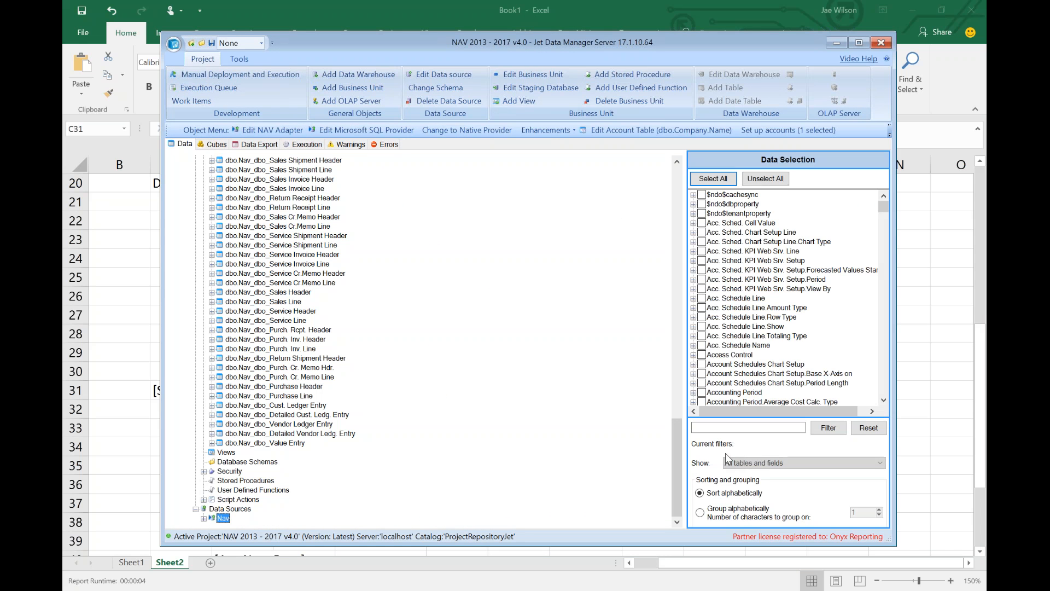
Step: Try filtering the Nav tables by sales shipment header plus the quoted term "date", and reset the filter
left_click(743, 427)
type("sales shipment header")
key("Return")
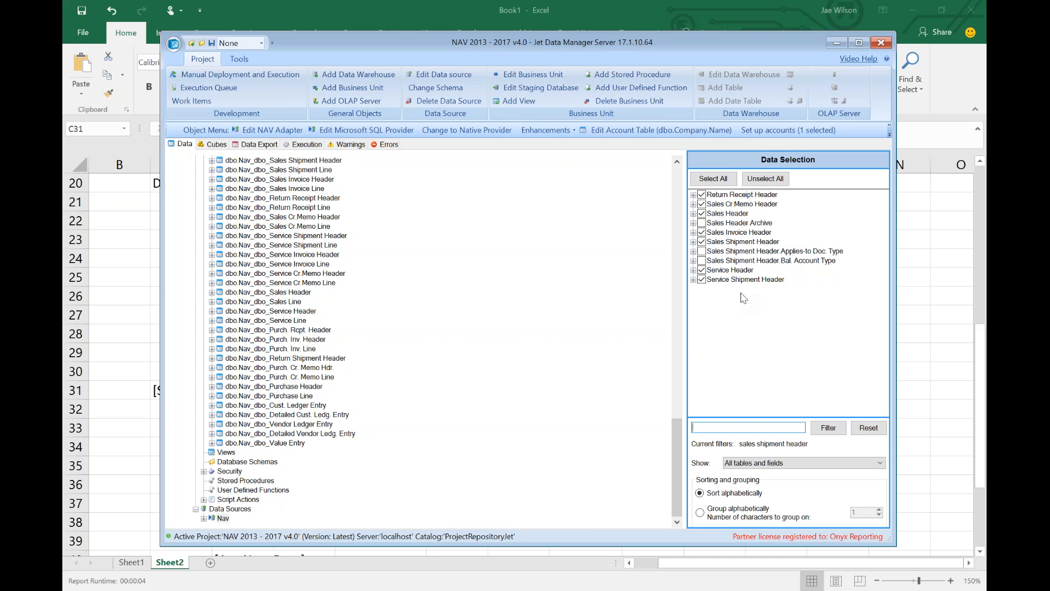
left_click(693, 233)
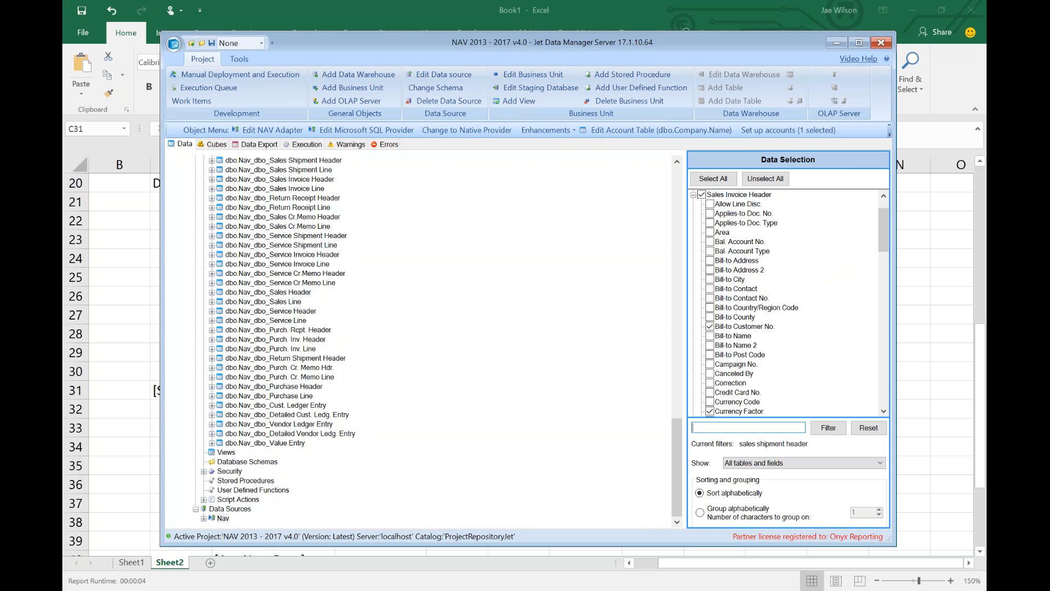
type("\"date\"")
key("Return")
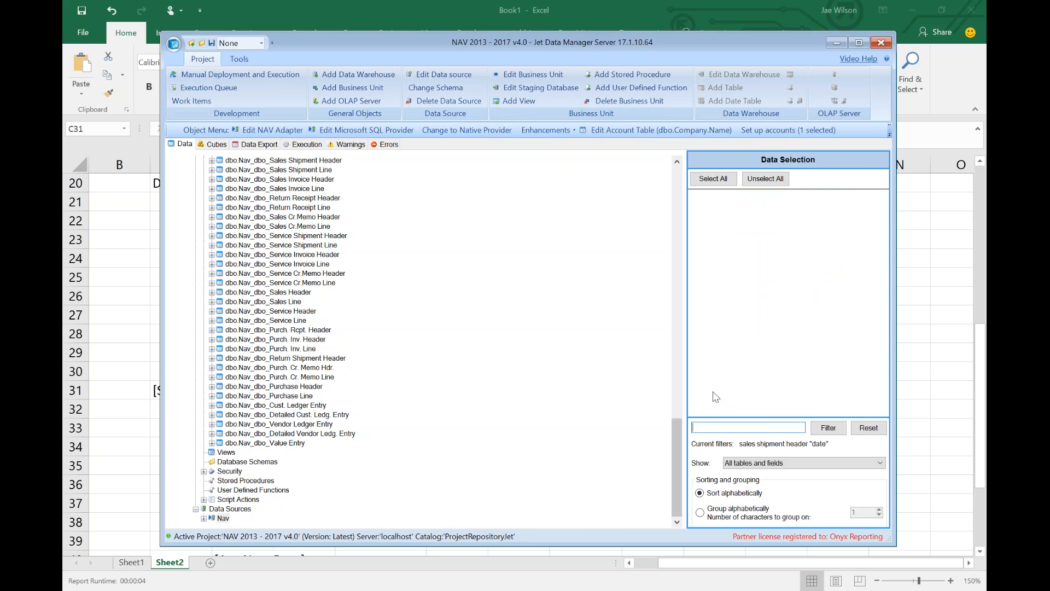
left_click(863, 430)
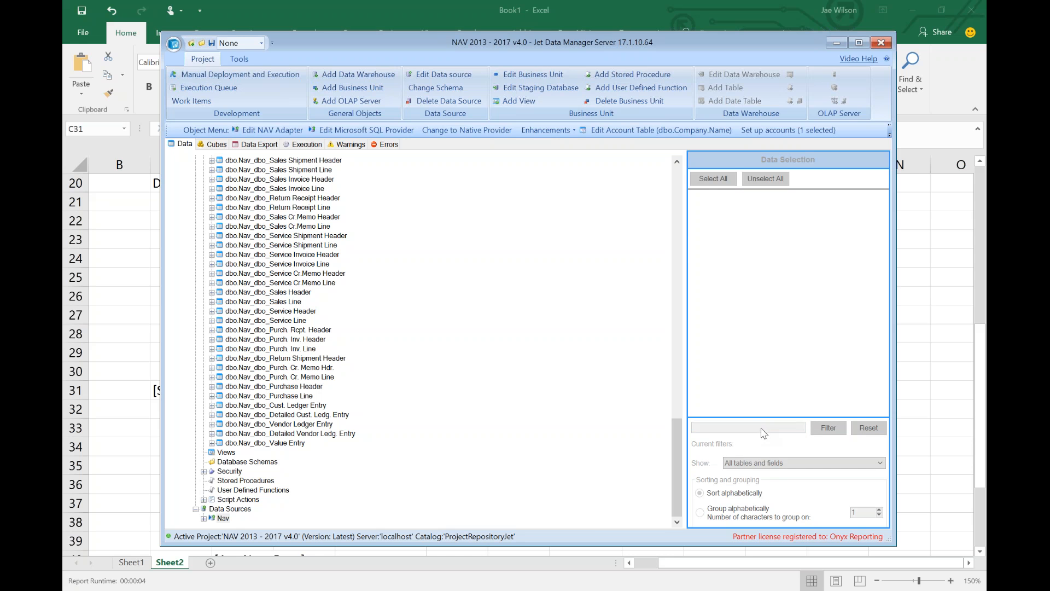
Step: Try filtering the Nav tables by the quoted phrase "sales shipment header", and reset the filter
type("sales")
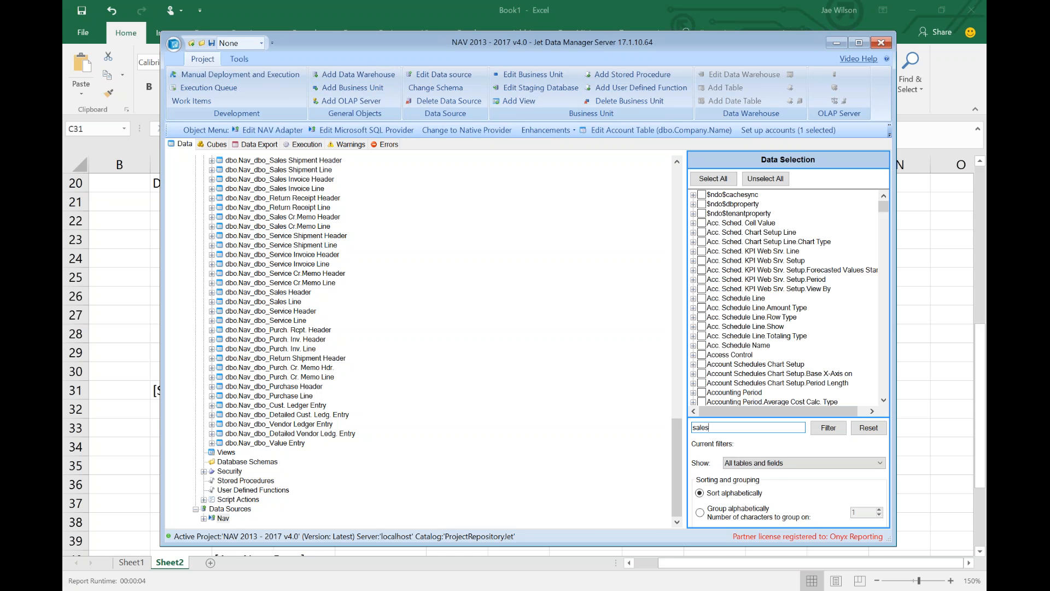
type(" sh")
key("BackSpace")
key("BackSpace")
key("BackSpace")
key("BackSpace")
key("BackSpace")
key("BackSpace")
type("ales shipment header")
key("Return")
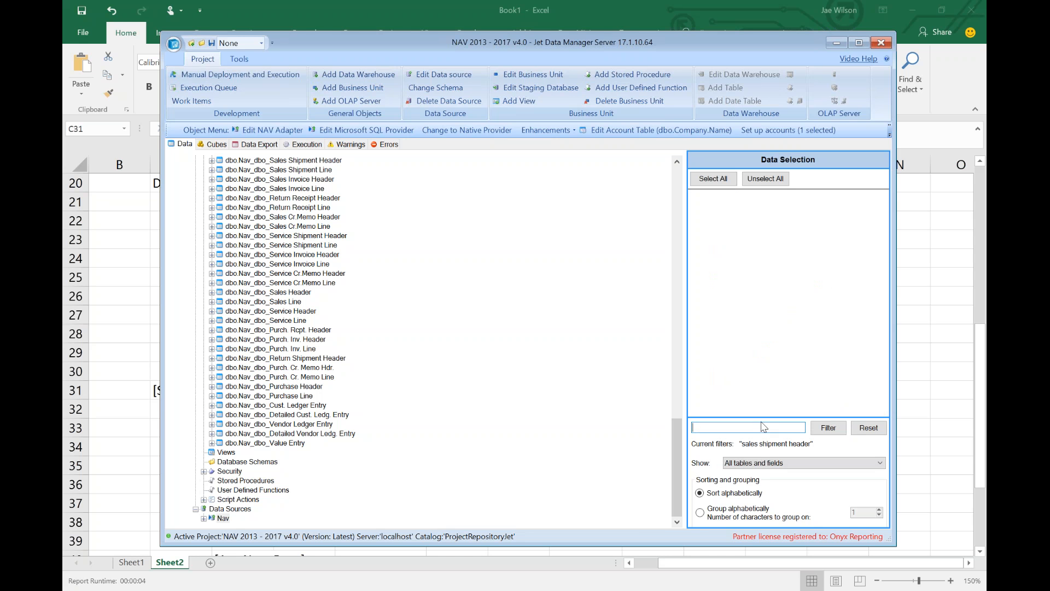
left_click(868, 428)
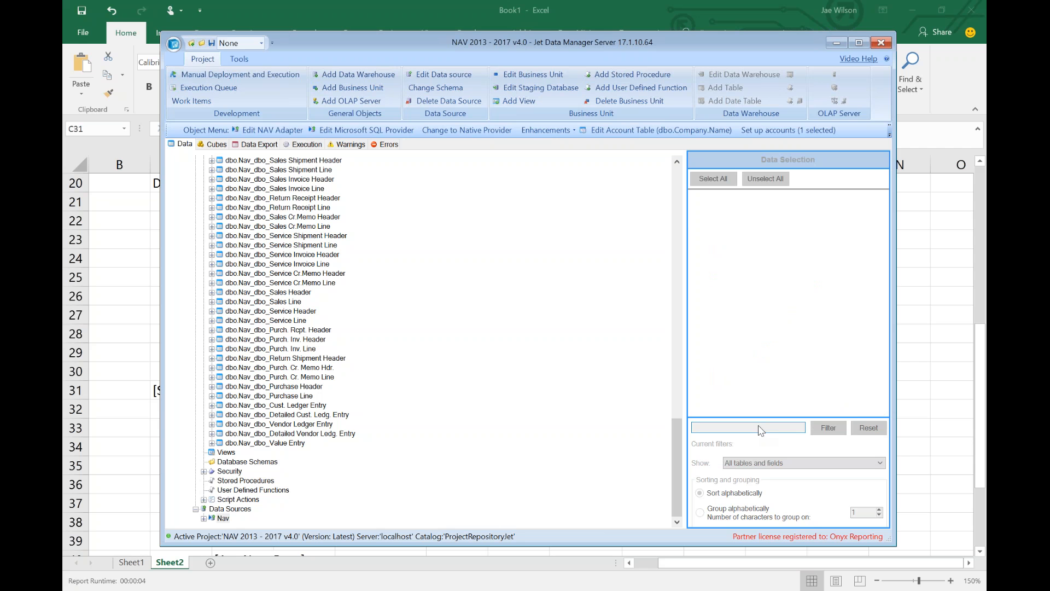
Step: Filter the Nav tables by sales shipment header and then date without quotes, and expand the Sales Shipment Header table
type("sales shipment header")
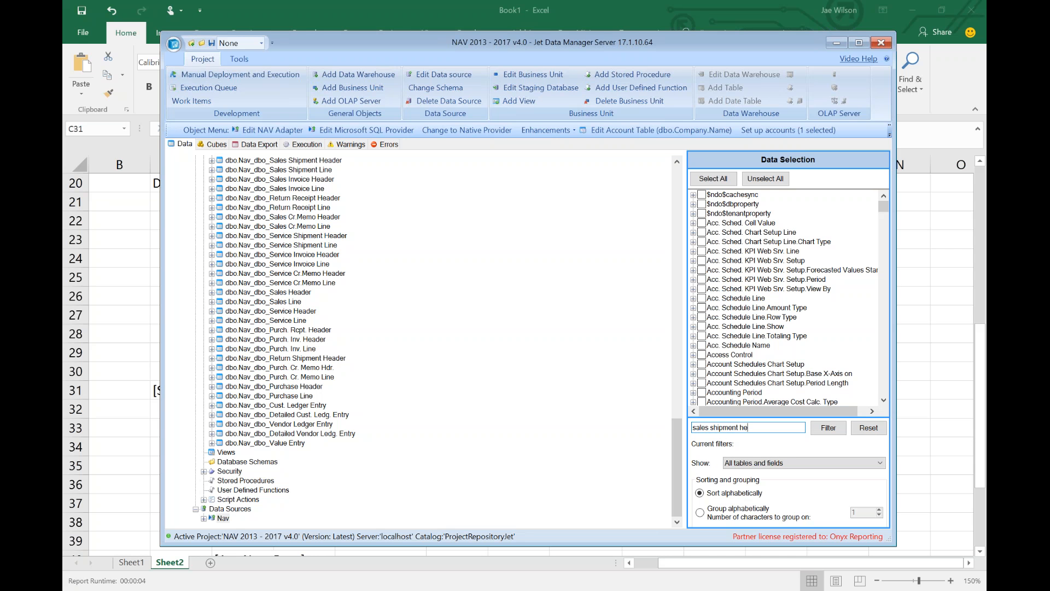
key("Return")
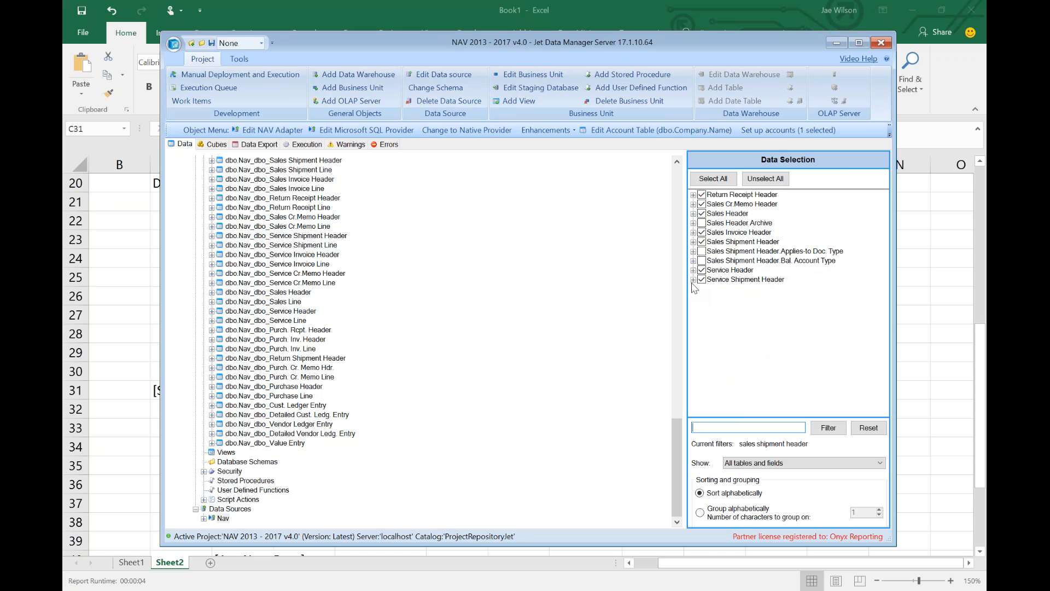
left_click(694, 242)
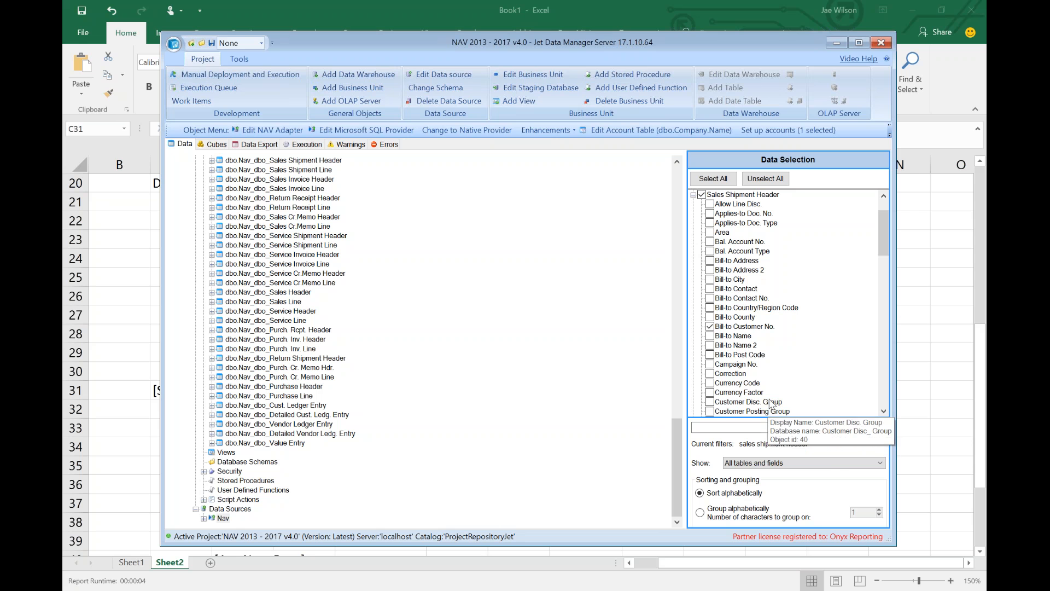
left_click(762, 429)
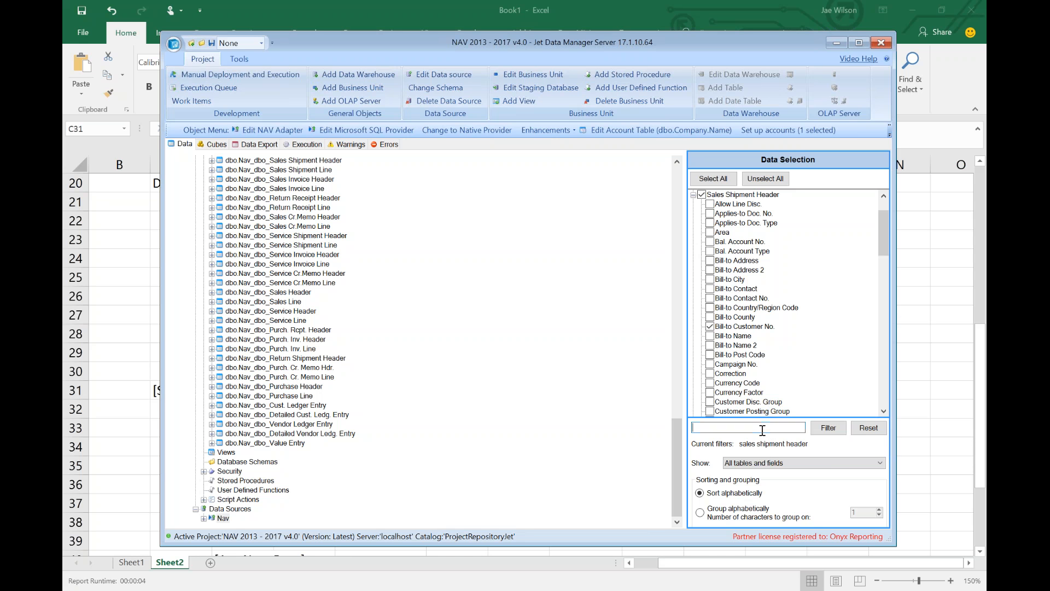
type("date")
key("Return")
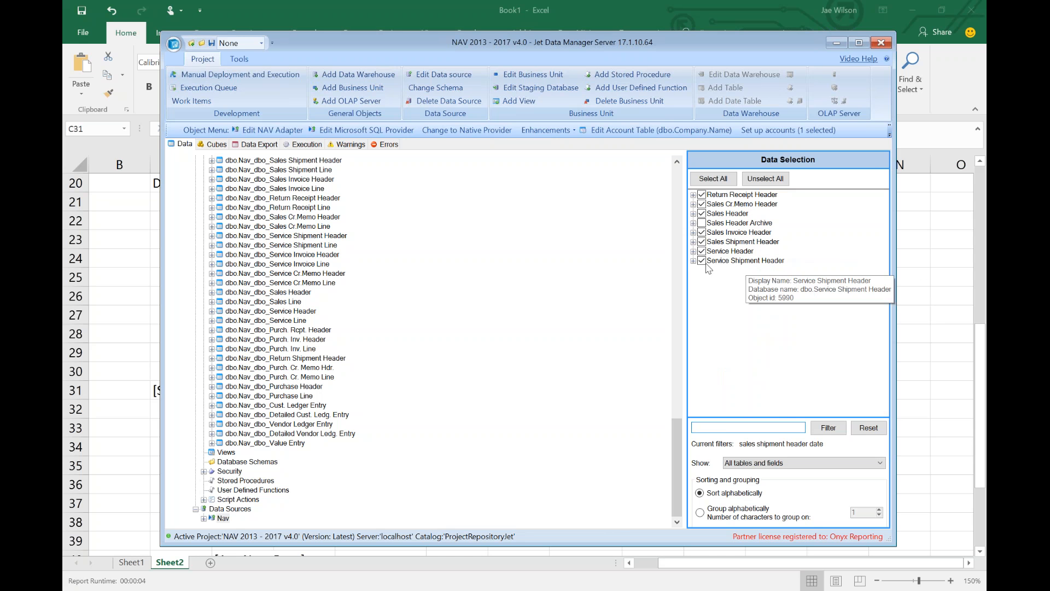
left_click(693, 242)
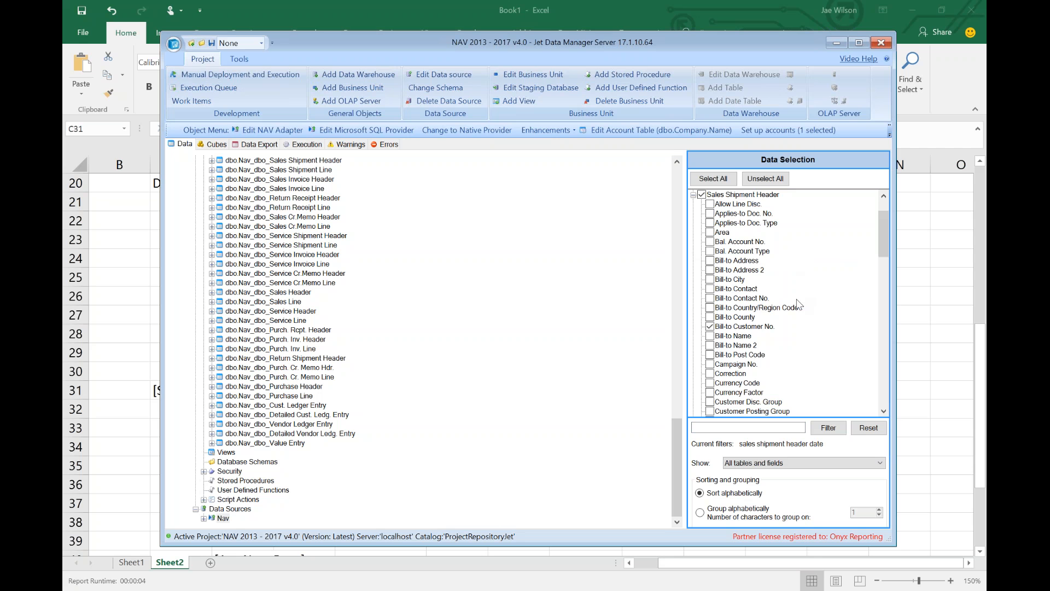
Step: Include the Posting Date and Due Date fields of the Sales Shipment Header table in the data selection
scroll(793, 303, "down", 1)
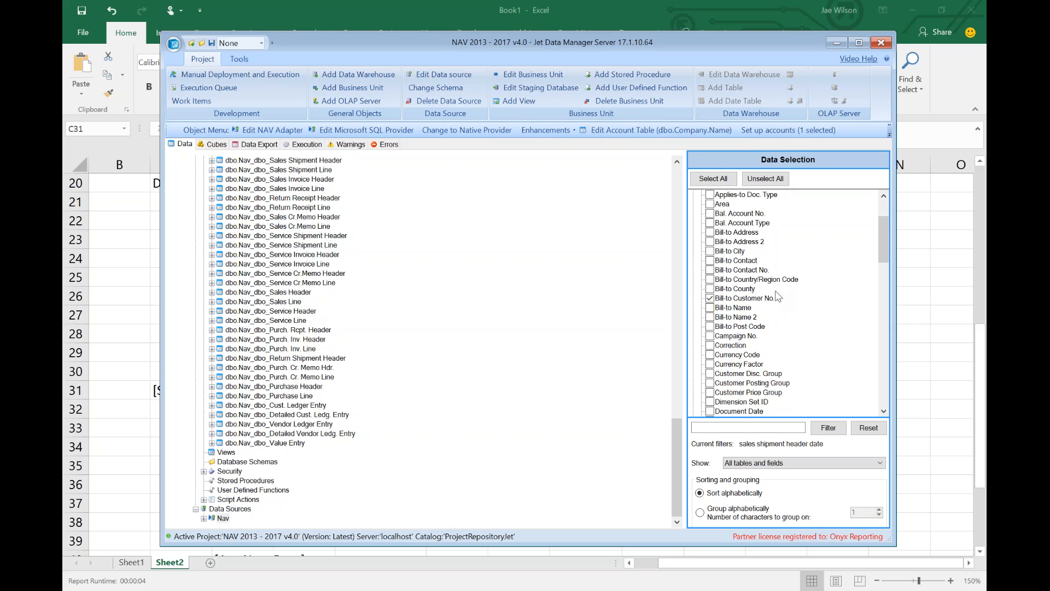
scroll(823, 294, "down", 3)
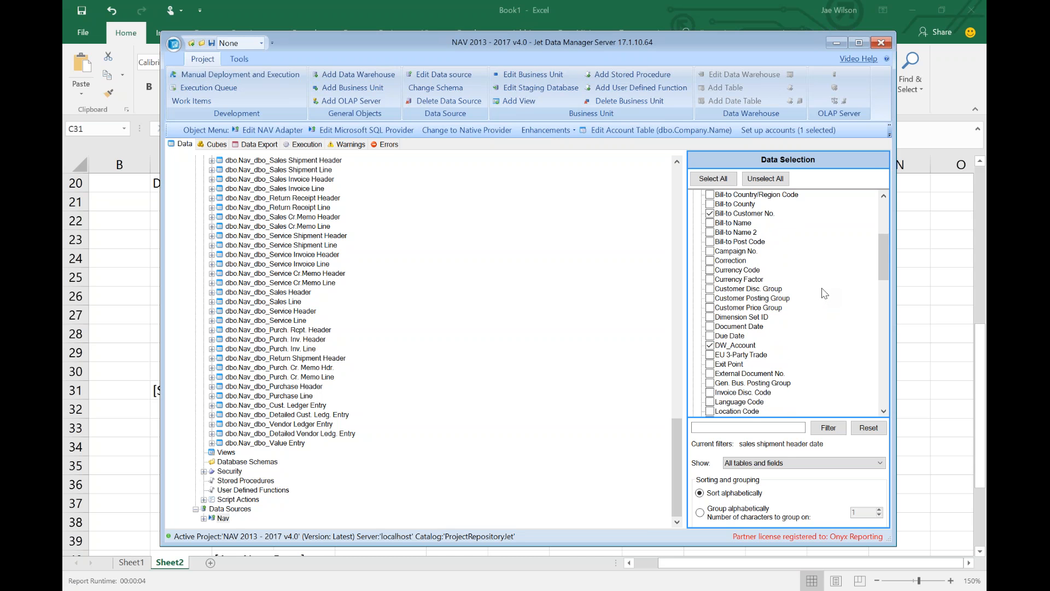
scroll(824, 293, "down", 1)
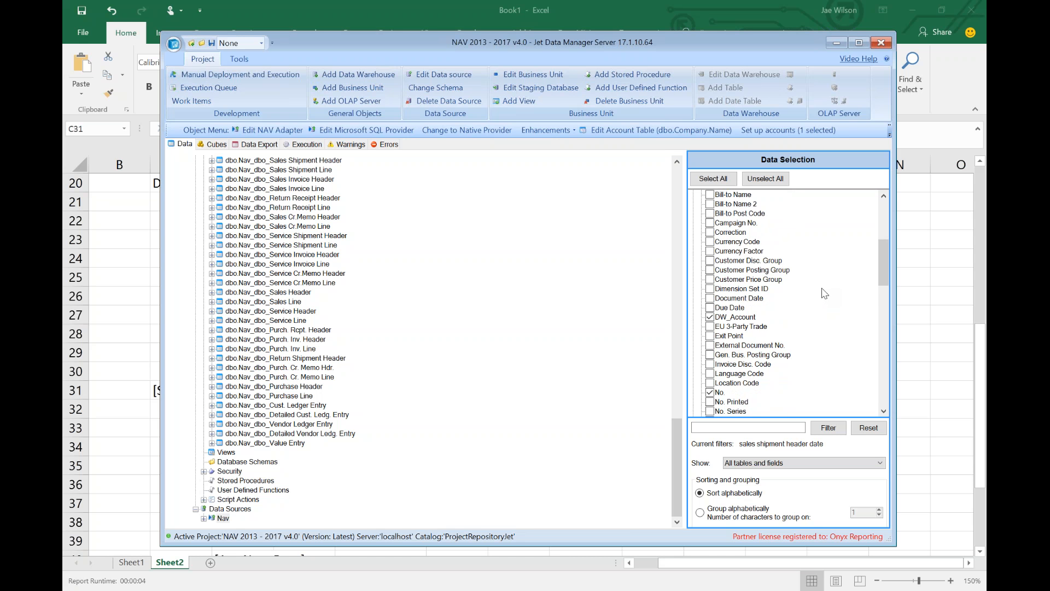
scroll(824, 294, "down", 5)
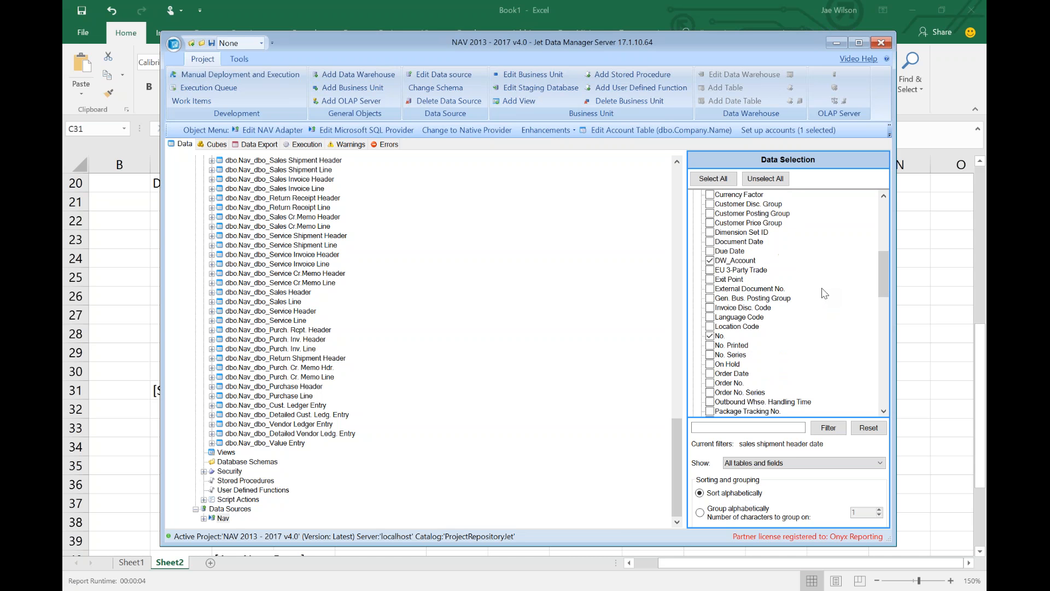
scroll(825, 293, "down", 2)
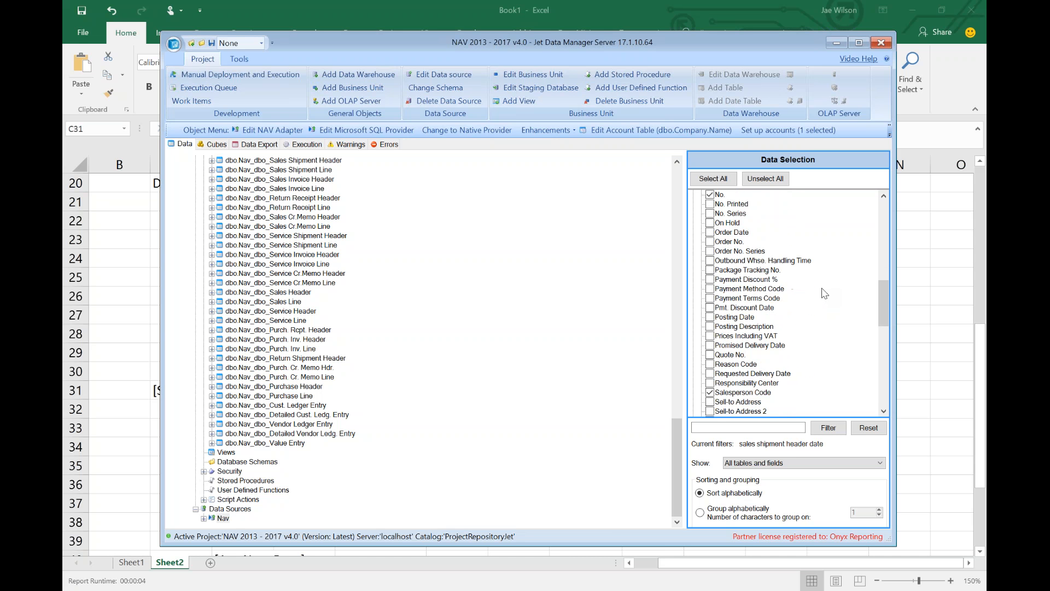
scroll(824, 294, "down", 1)
left_click(710, 288)
scroll(773, 300, "up", 2)
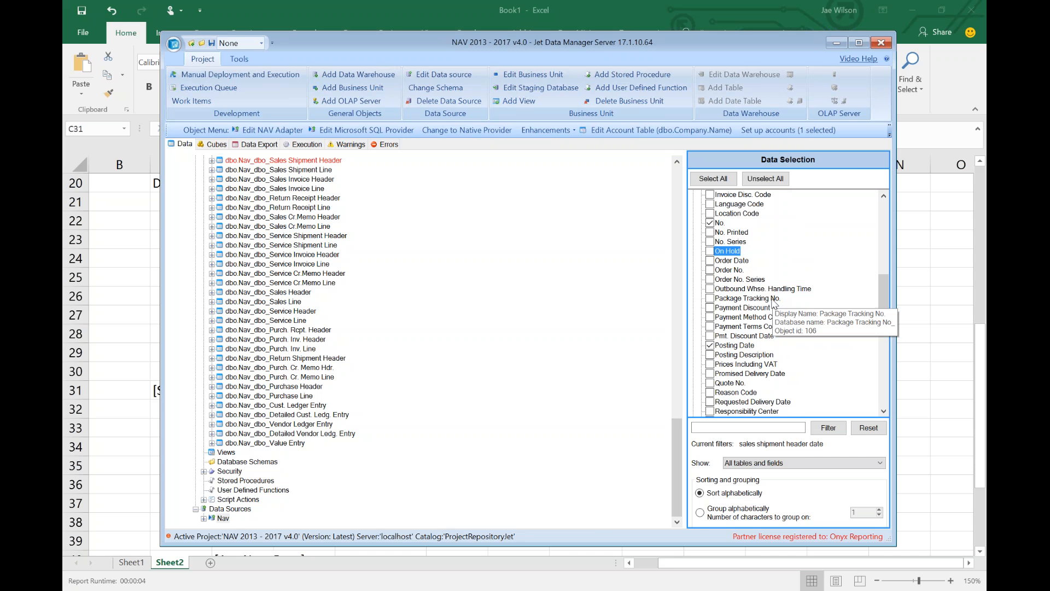
scroll(777, 295, "up", 2)
scroll(786, 291, "up", 1)
left_click(710, 223)
scroll(815, 281, "up", 2)
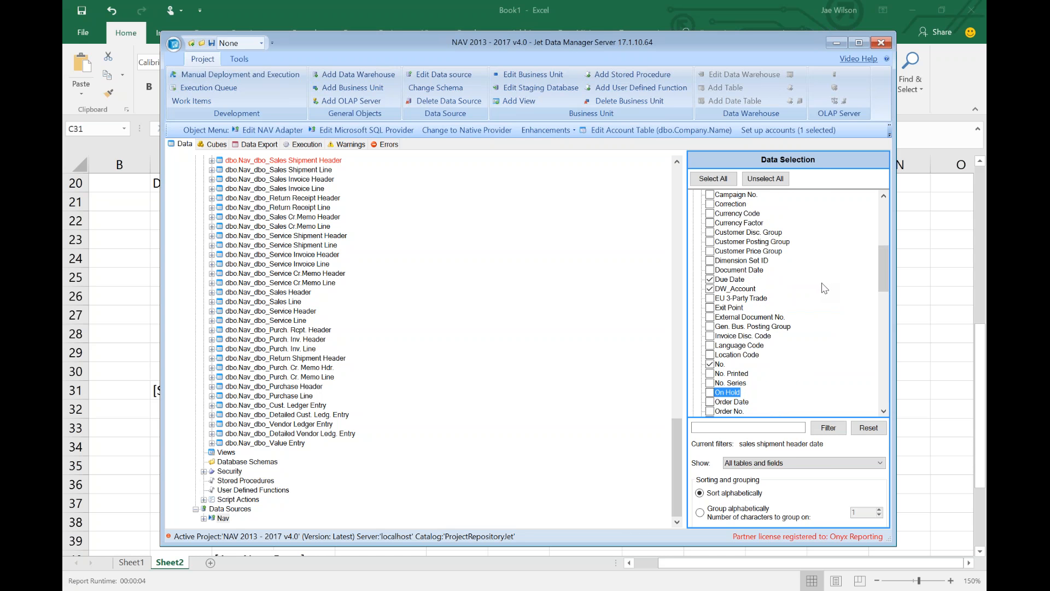
Step: Include Shortcut Dimension 1 Code and Shortcut Dimension 2 Code in the data selection, and expand the staging Sales Shipment Header table
scroll(824, 289, "down", 15)
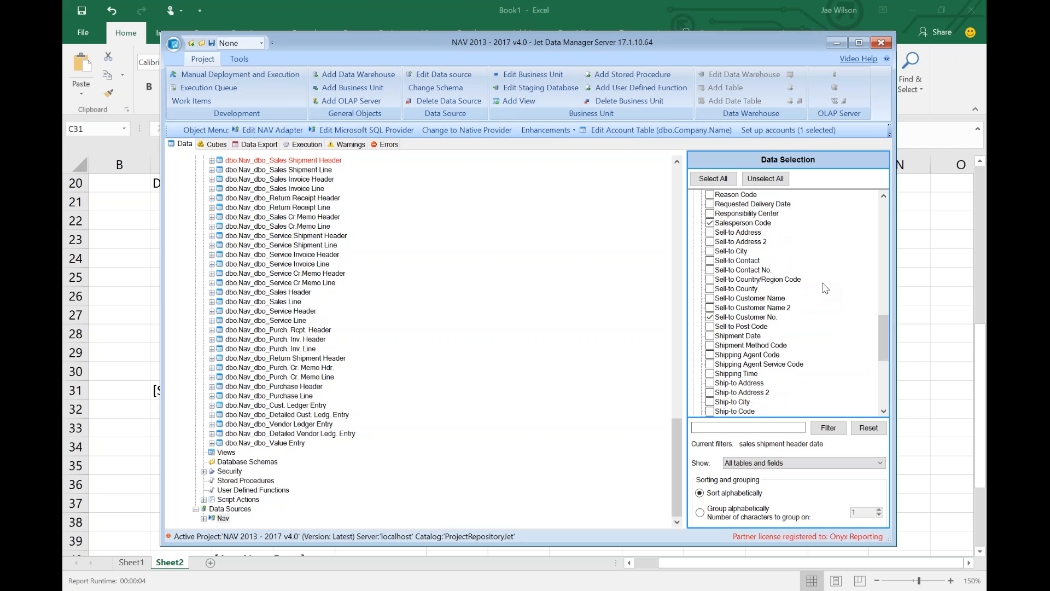
scroll(824, 288, "down", 2)
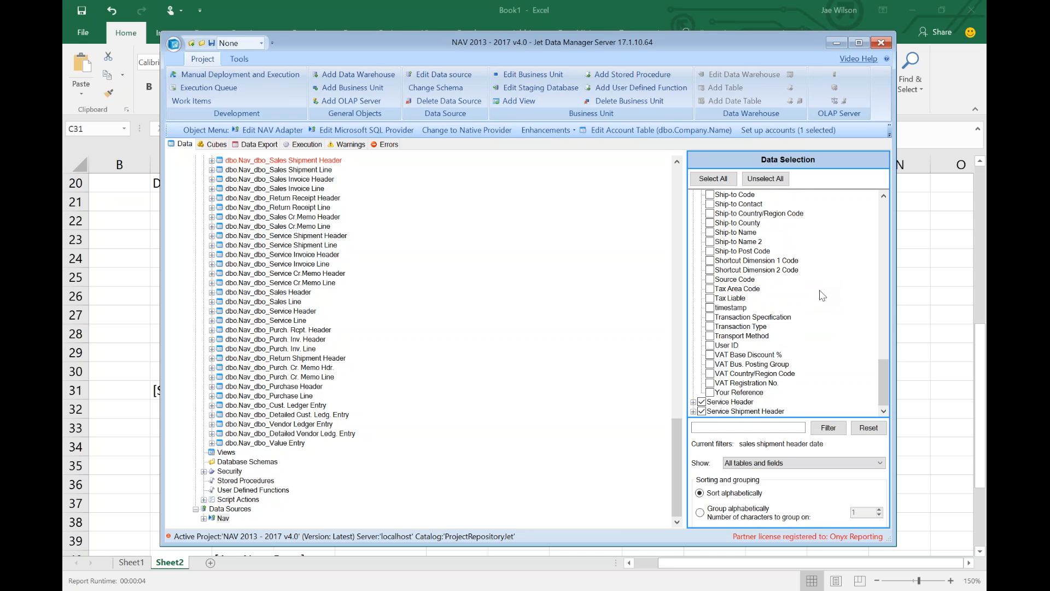
left_click(711, 262)
left_click(710, 270)
left_click(765, 262)
left_click_drag(676, 440, 675, 425)
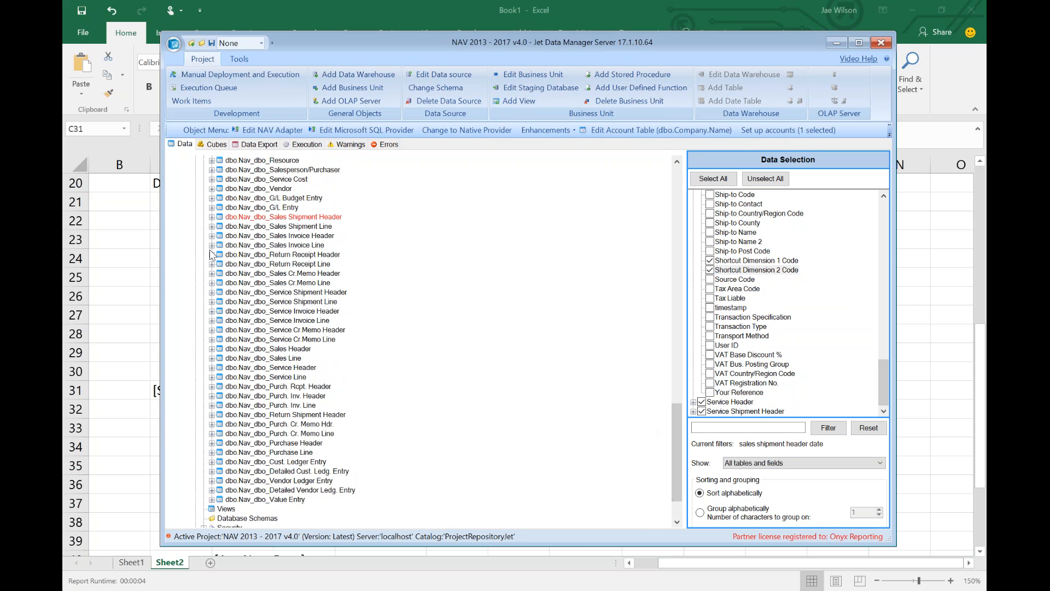
left_click(211, 218)
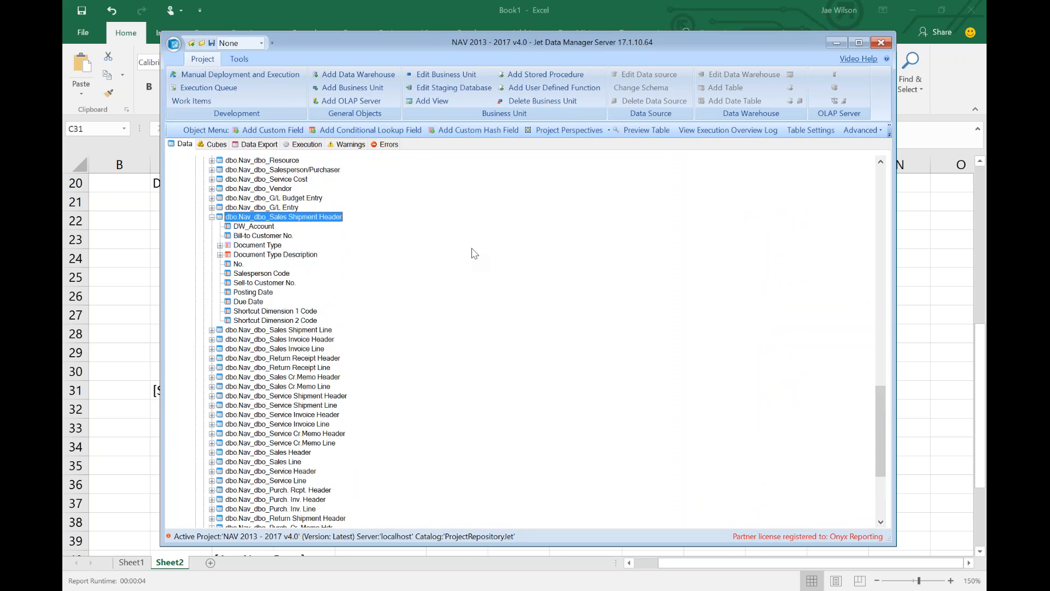
Step: Uncover the worksheet notes on the Num Days Act and Num Days Workday calculations, and bring the Jet Data Manager window back
left_click_drag(457, 42, 418, 526)
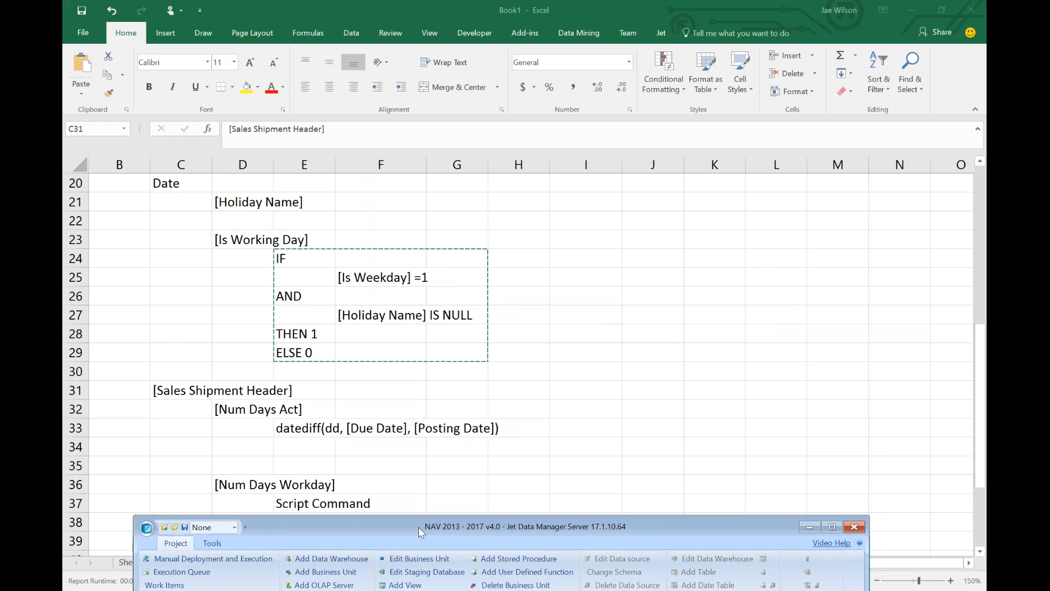
left_click_drag(419, 527, 432, 452)
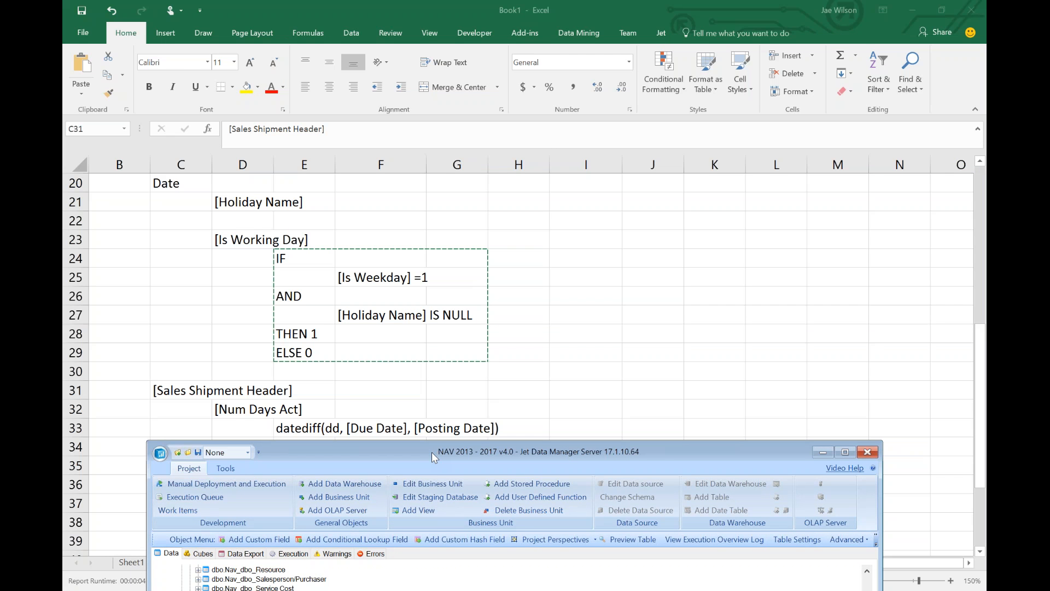
left_click_drag(431, 452, 612, 70)
Step: Set up a custom field Num Days Act on Sales Shipment Header as Integer of type int, and make that the default
right_click(507, 244)
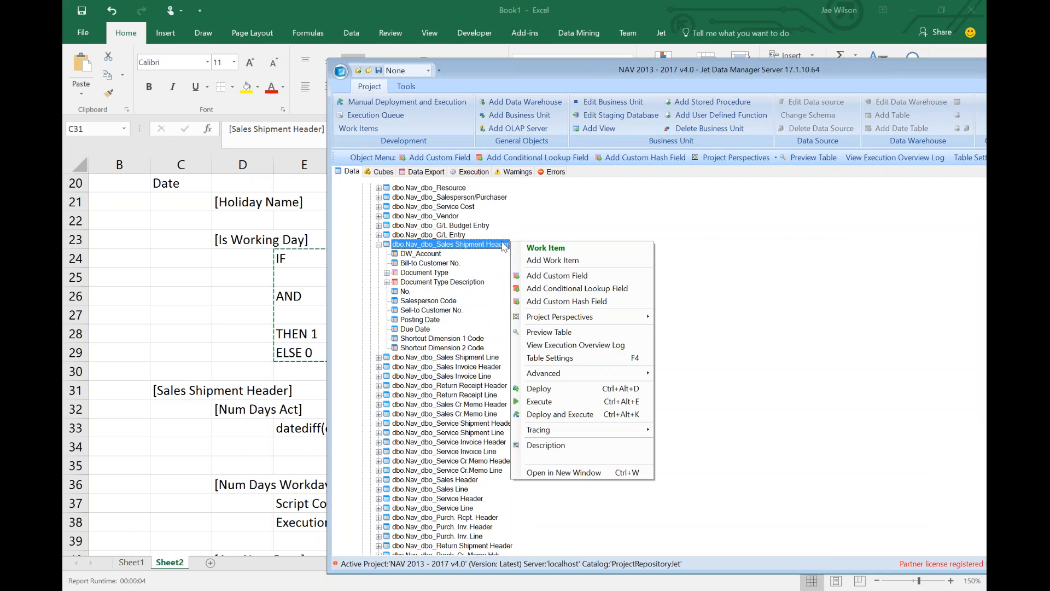
left_click(538, 278)
type("Num Days Act")
key("Tab")
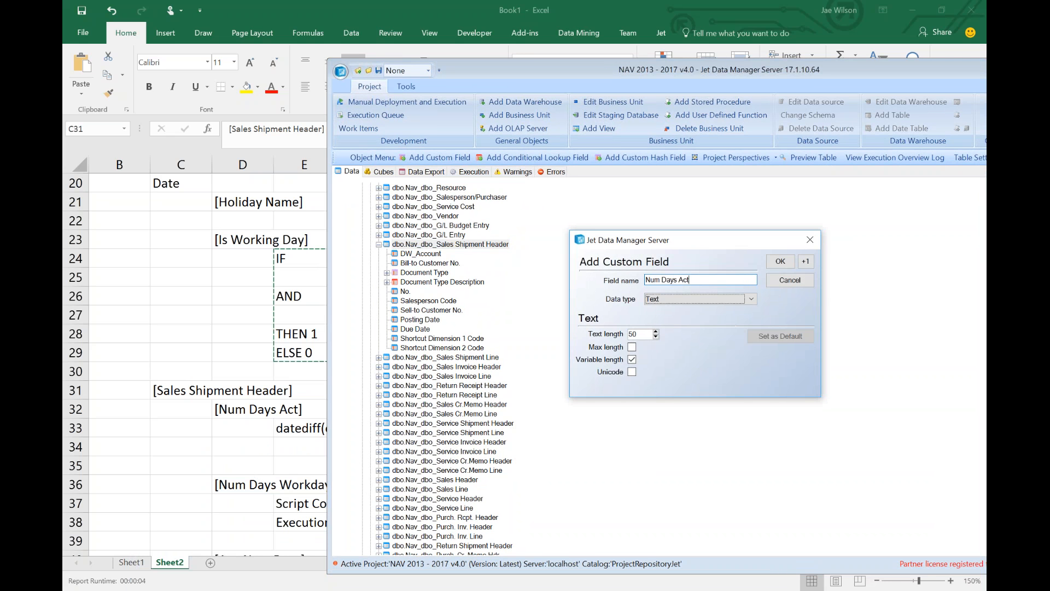
key("i")
left_click(647, 335)
key("Down")
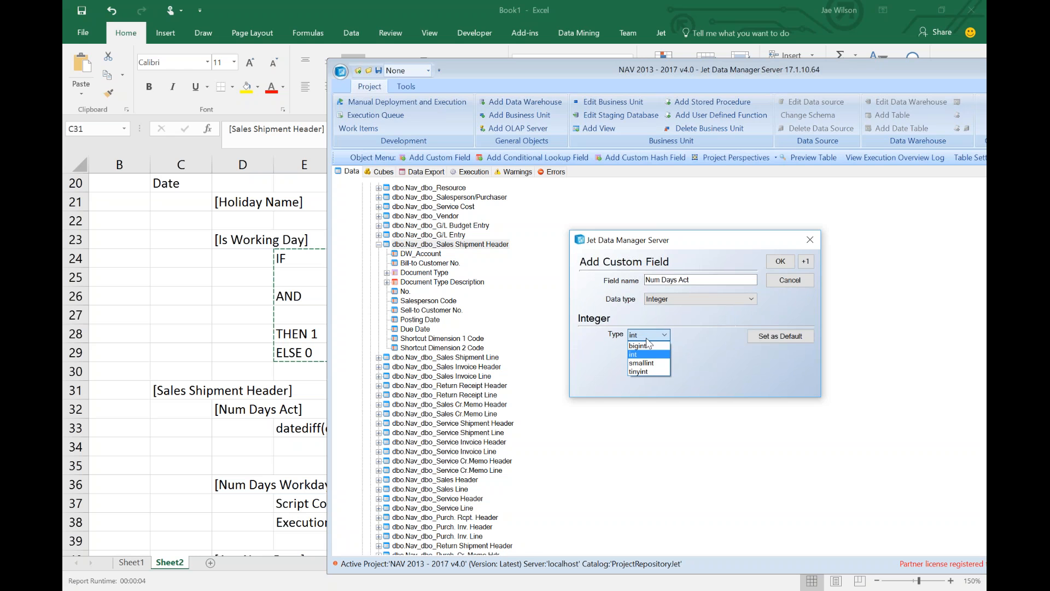
left_click(648, 354)
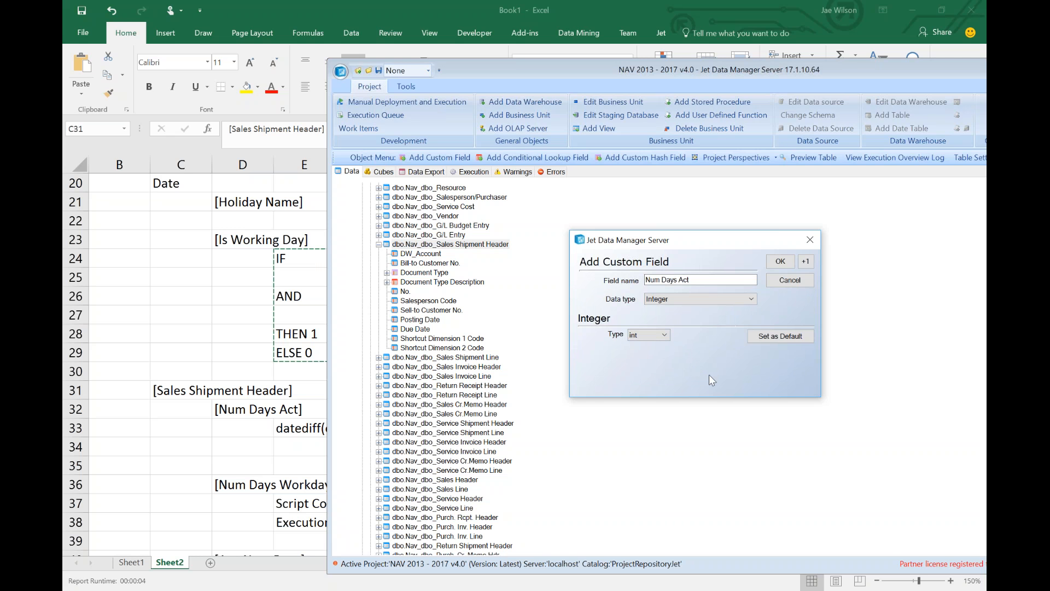
left_click(794, 336)
Step: Save the Num Days Act field and add a second integer custom field named Num Days Workday
left_click(806, 263)
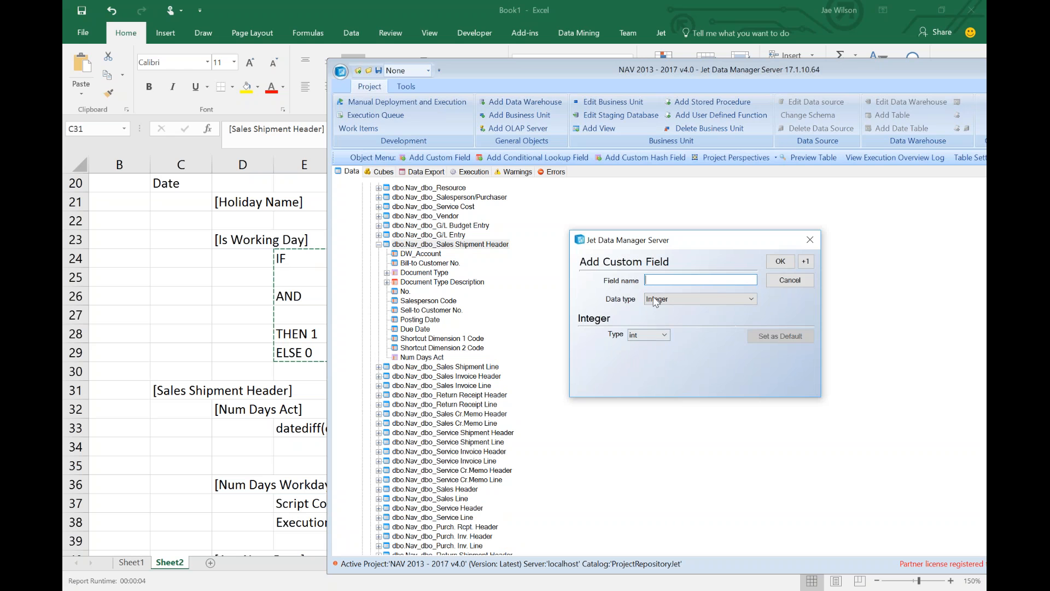
type("Num Days Workday")
left_click(769, 262)
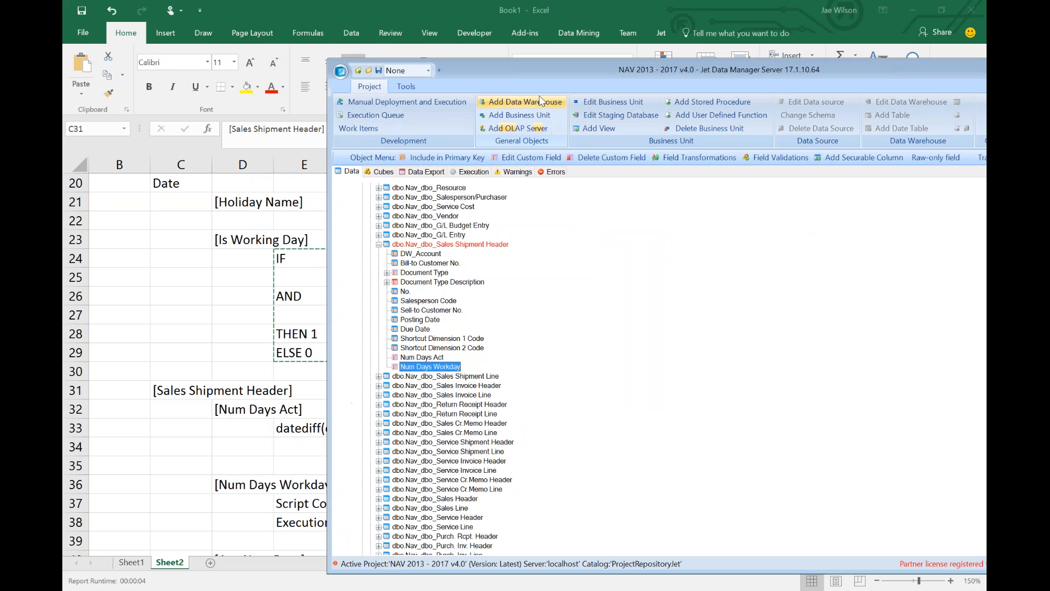
Step: Give Num Days Act the custom transformation datediff(dd, [Due Date], [Posting Date]) and expand the field to show it
left_click_drag(547, 68, 454, 94)
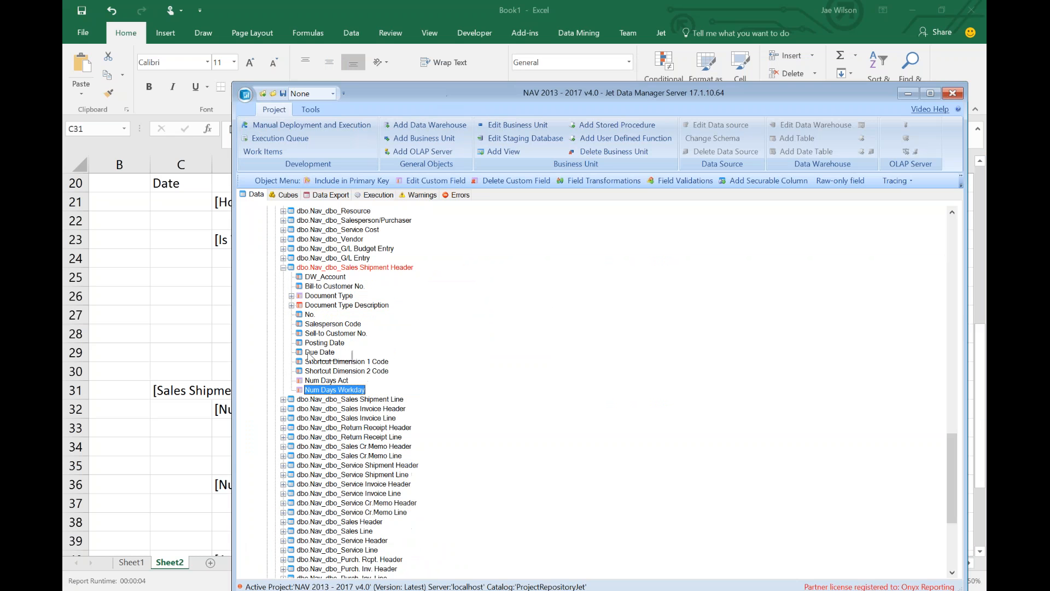
right_click(321, 380)
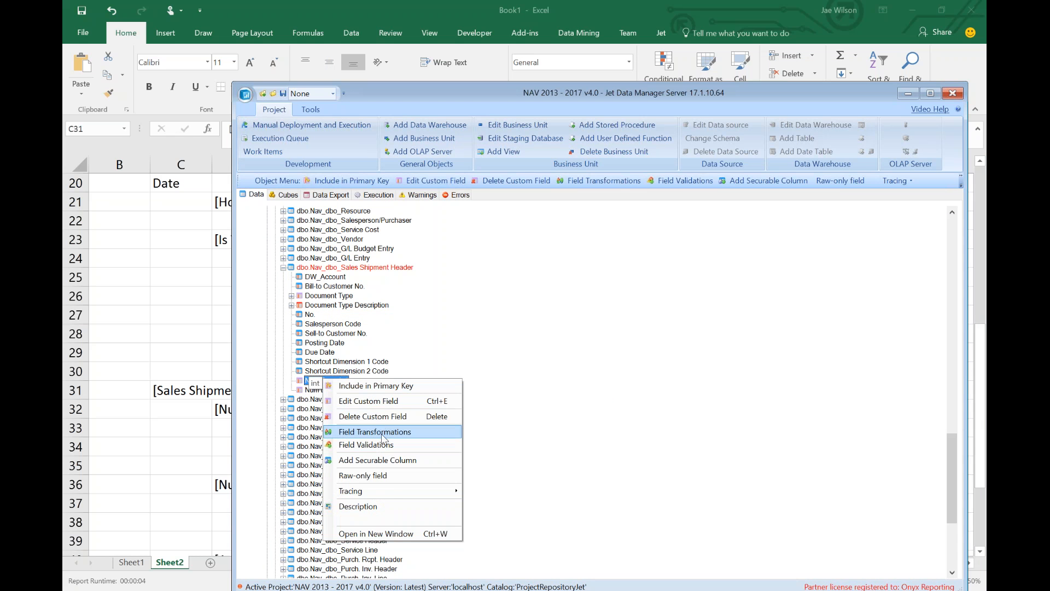
left_click(386, 433)
left_click(860, 556)
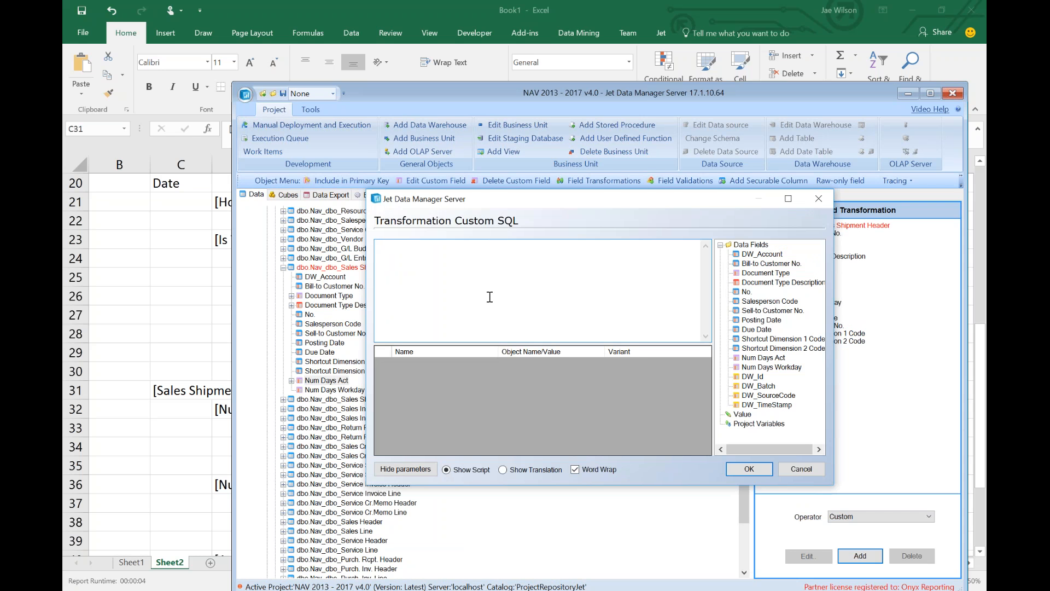
type("datediff(dd,")
left_click(753, 331)
left_click_drag(754, 332, 588, 249)
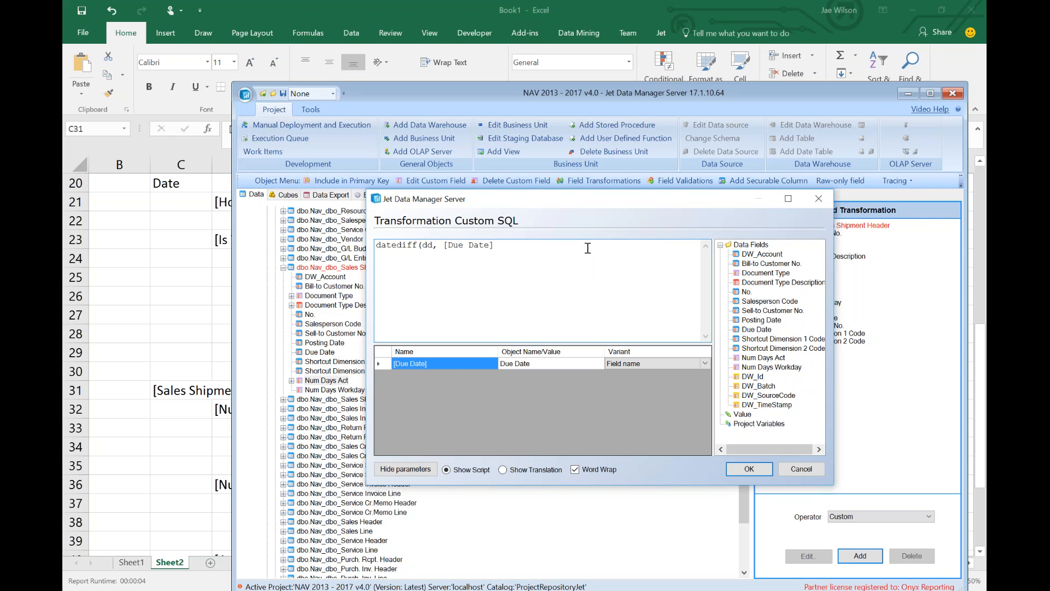
left_click_drag(758, 320, 613, 256)
left_click(621, 249)
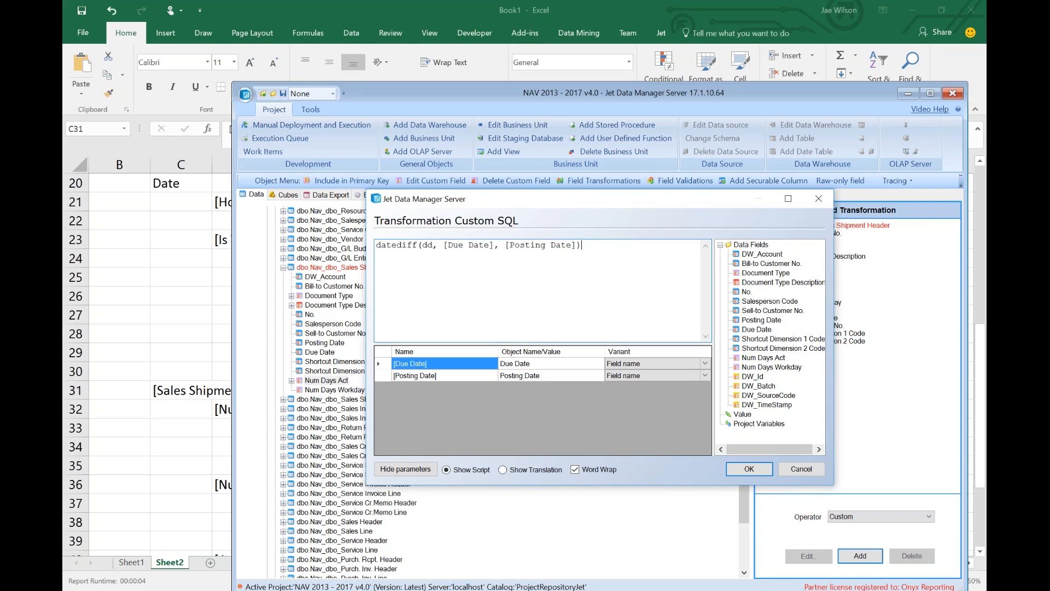
left_click(757, 471)
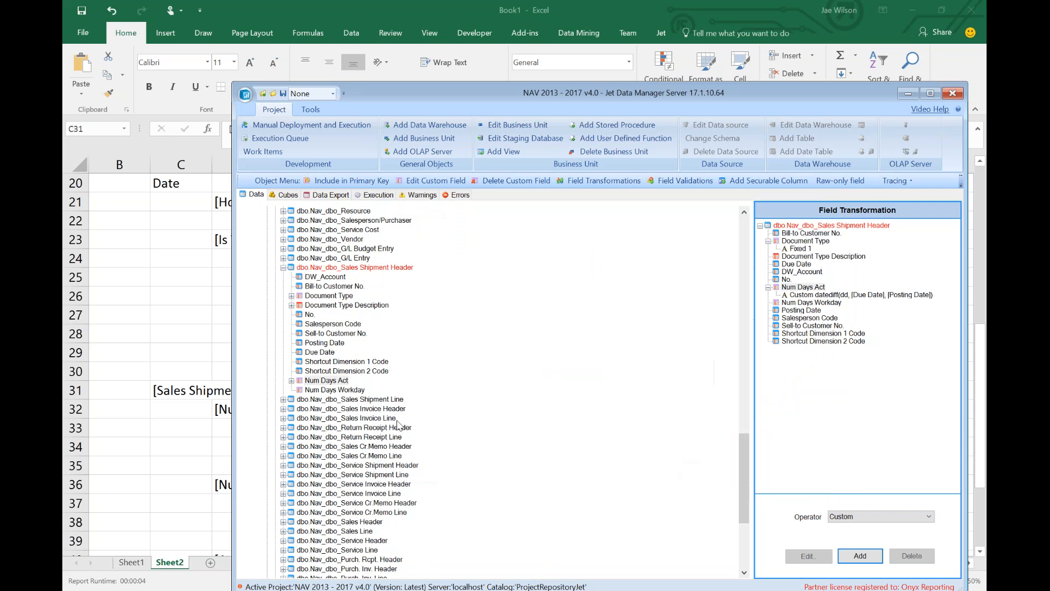
left_click(292, 381)
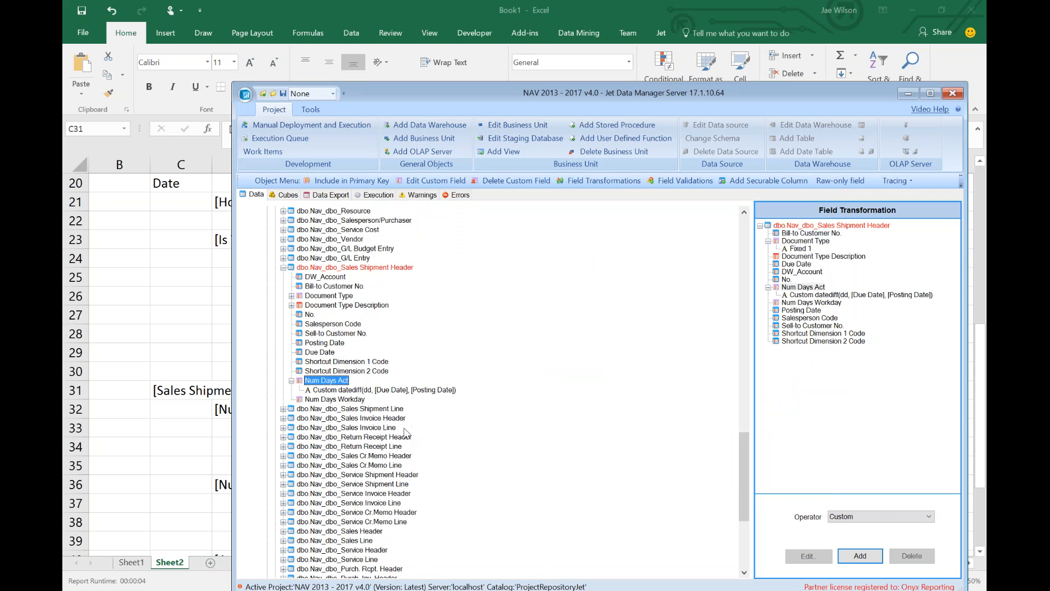
Step: Deploy and execute the Sales Shipment Header table, leaving the version note empty
left_click(334, 402)
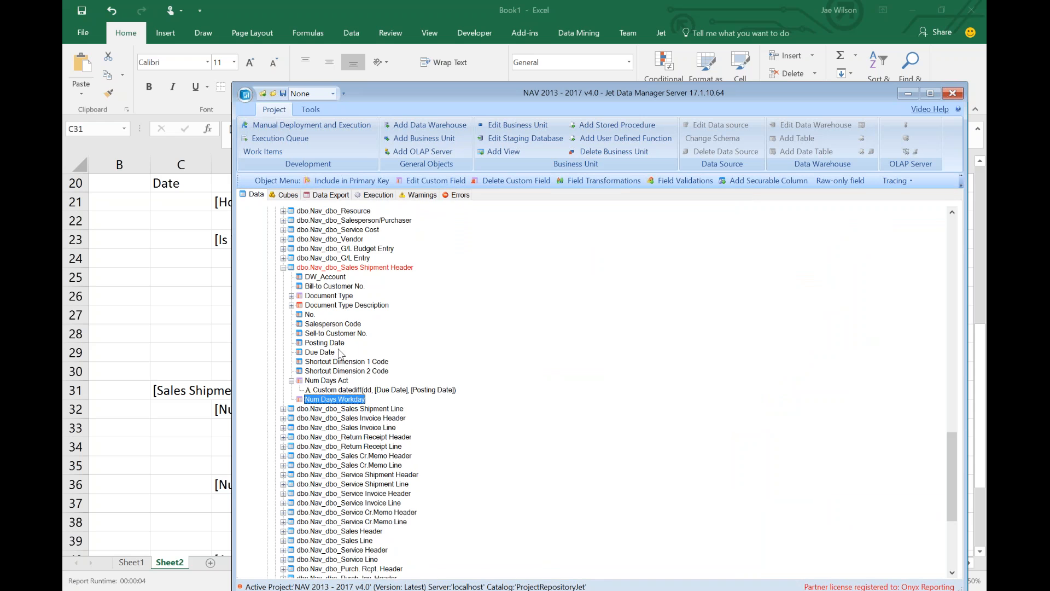
left_click(344, 267)
right_click(345, 267)
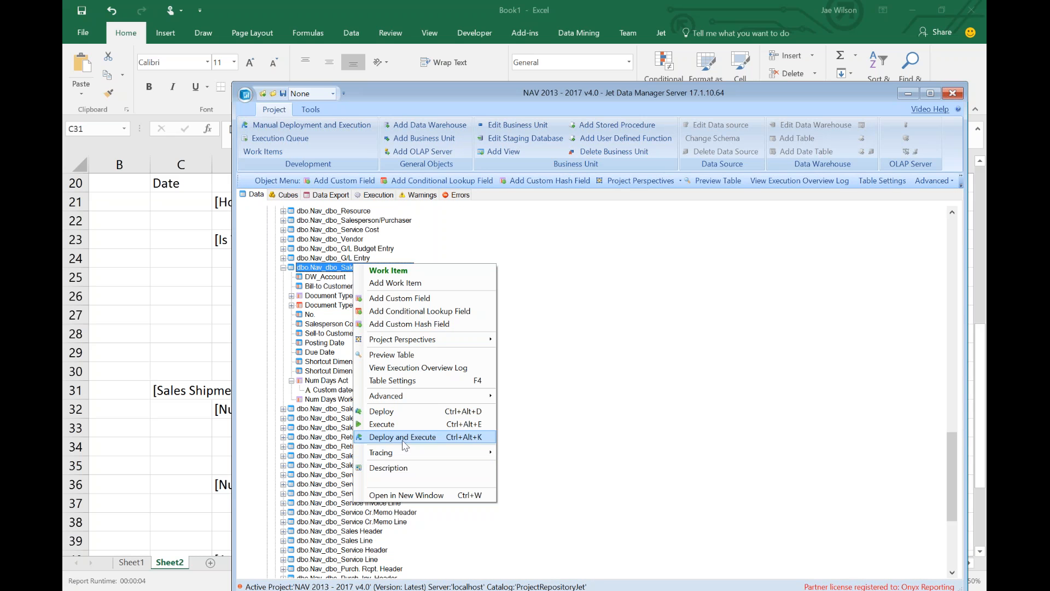
left_click(383, 437)
left_click(545, 416)
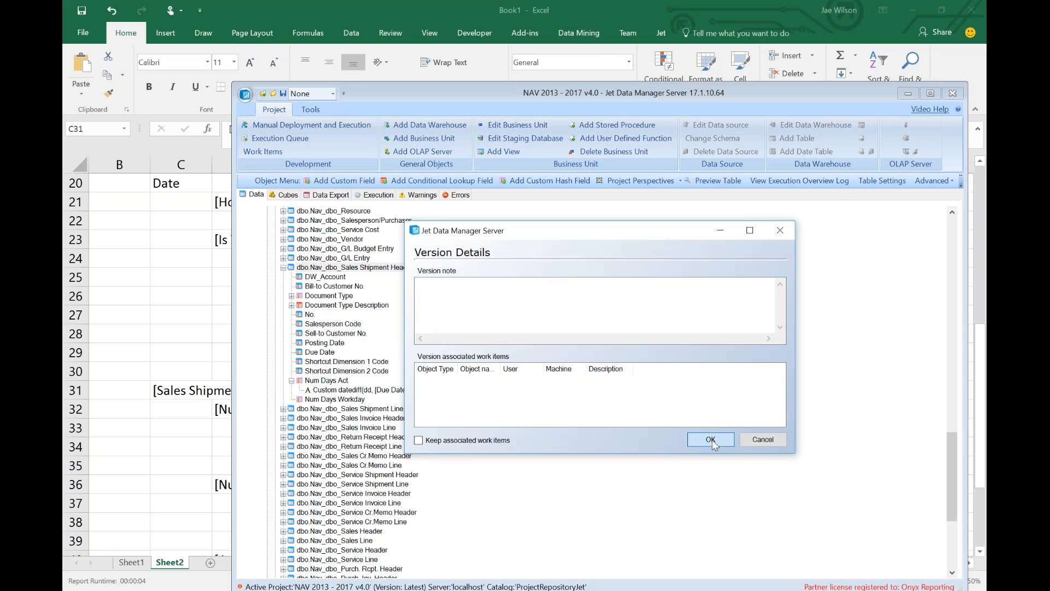
left_click(711, 439)
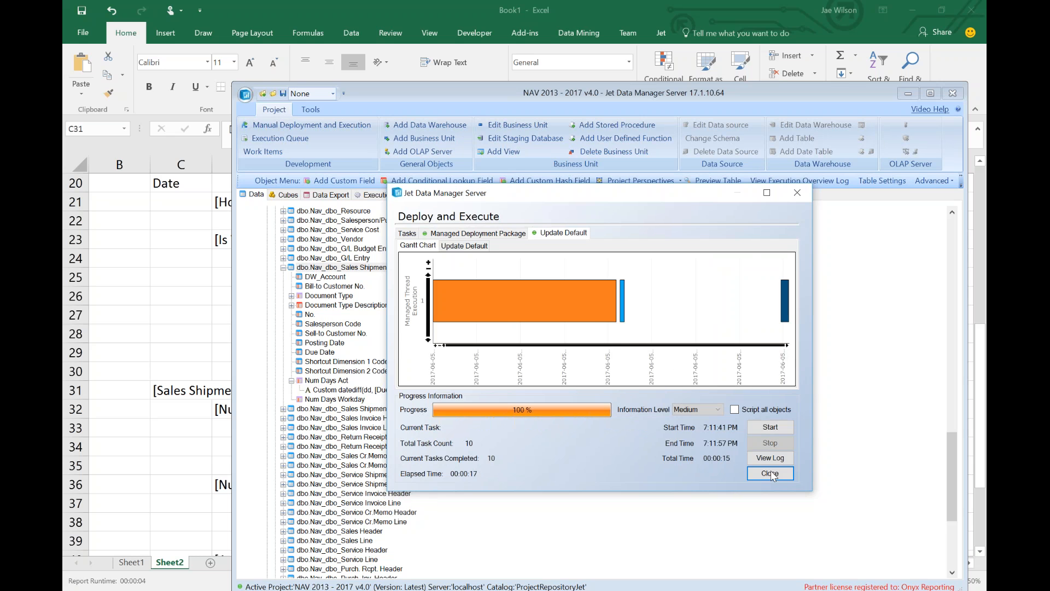
left_click(771, 473)
Step: Preview the Sales Shipment Header table and examine the values in the Num Days Act column
left_click(396, 262)
right_click(398, 265)
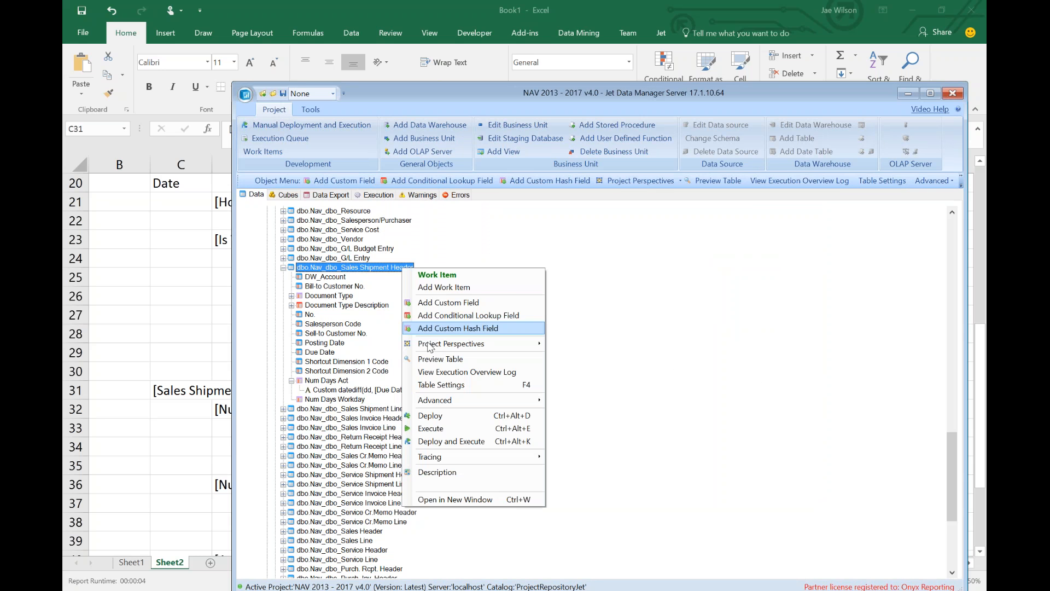
left_click(432, 358)
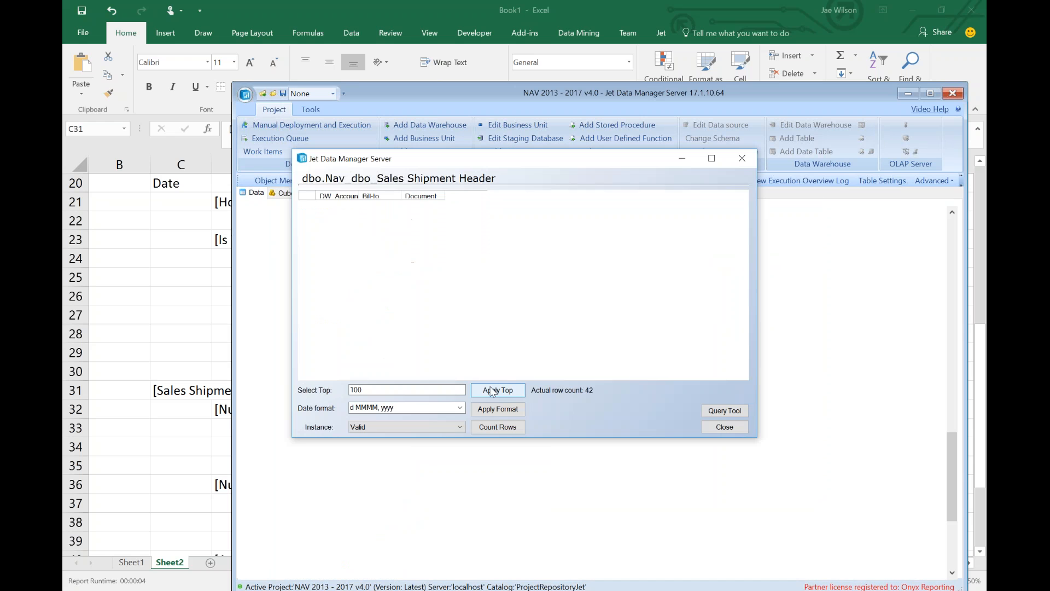
left_click_drag(417, 375, 577, 378)
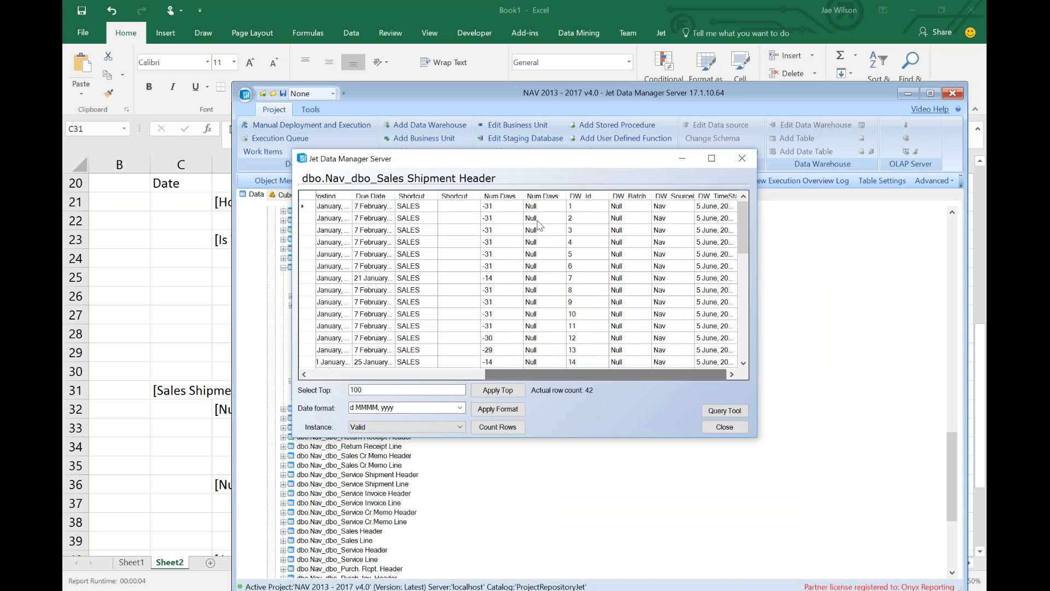
left_click_drag(512, 206, 457, 374)
scroll(517, 331, "down", 1)
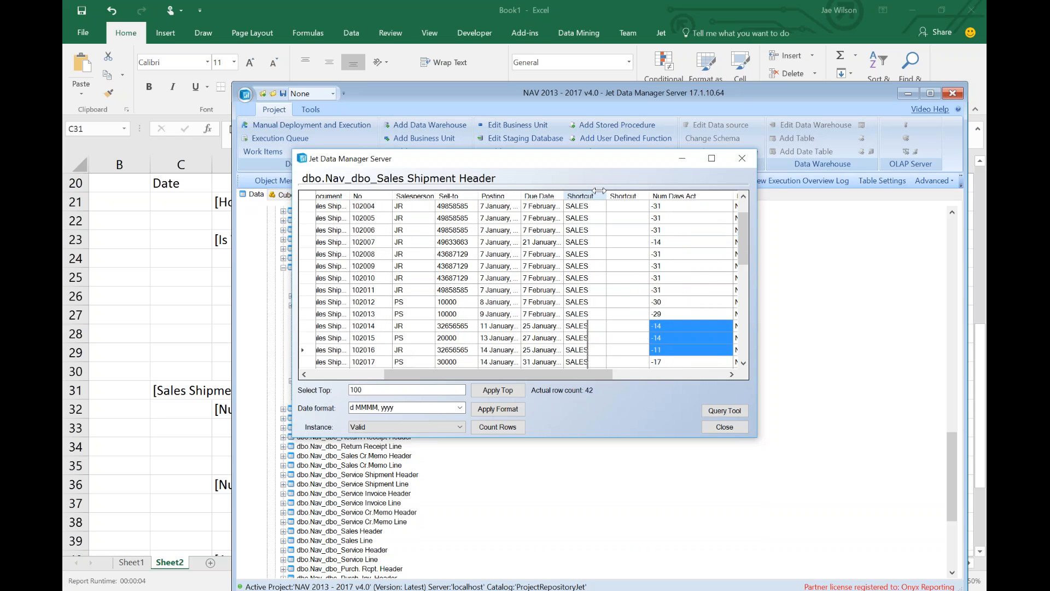
Step: Widen the Due Date and Posting Date columns in the preview, compare their dates row by row, and close the preview
double_click(564, 196)
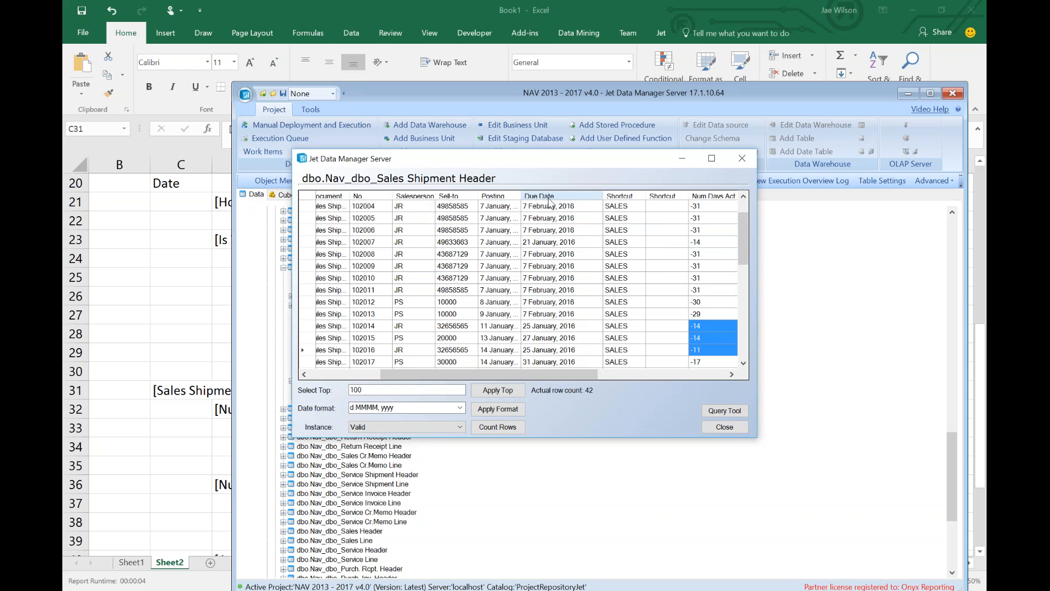
left_click_drag(540, 197, 540, 197)
left_click_drag(503, 242, 506, 316)
left_click_drag(587, 233, 584, 305)
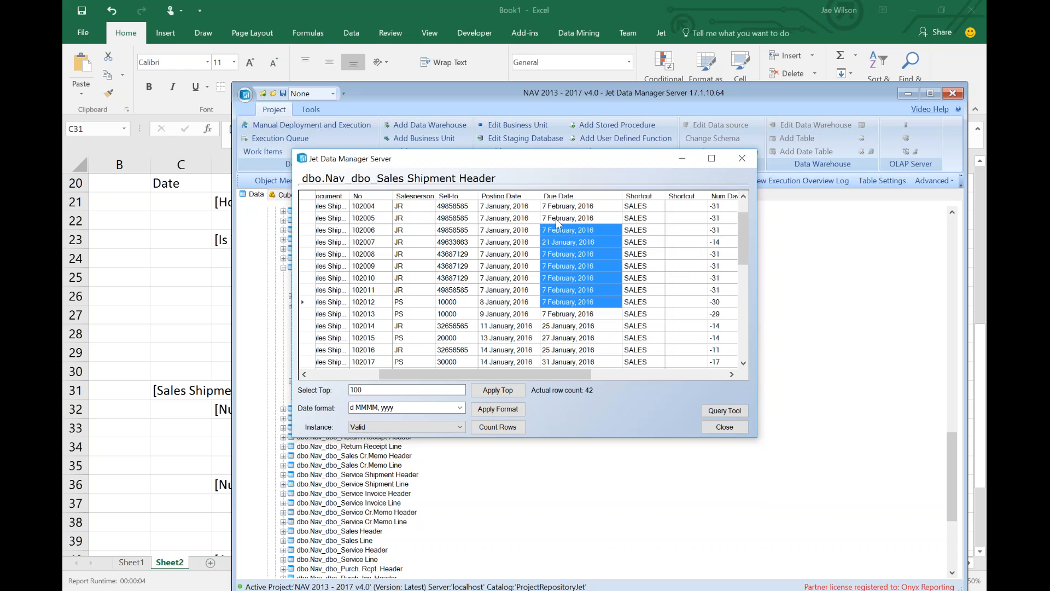
left_click_drag(497, 207, 510, 317)
left_click_drag(568, 232, 559, 310)
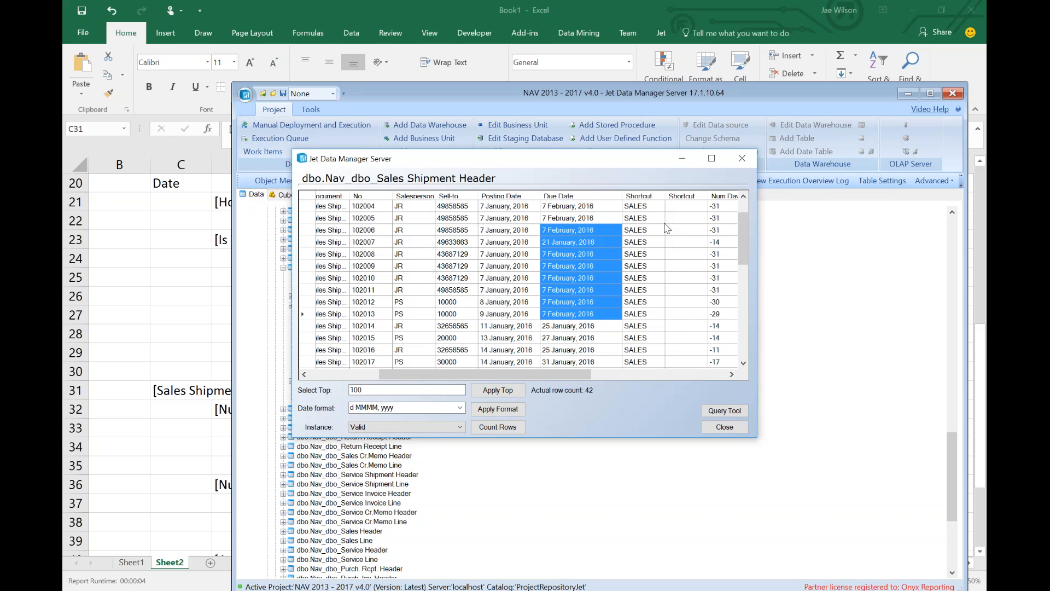
left_click_drag(495, 218, 569, 307)
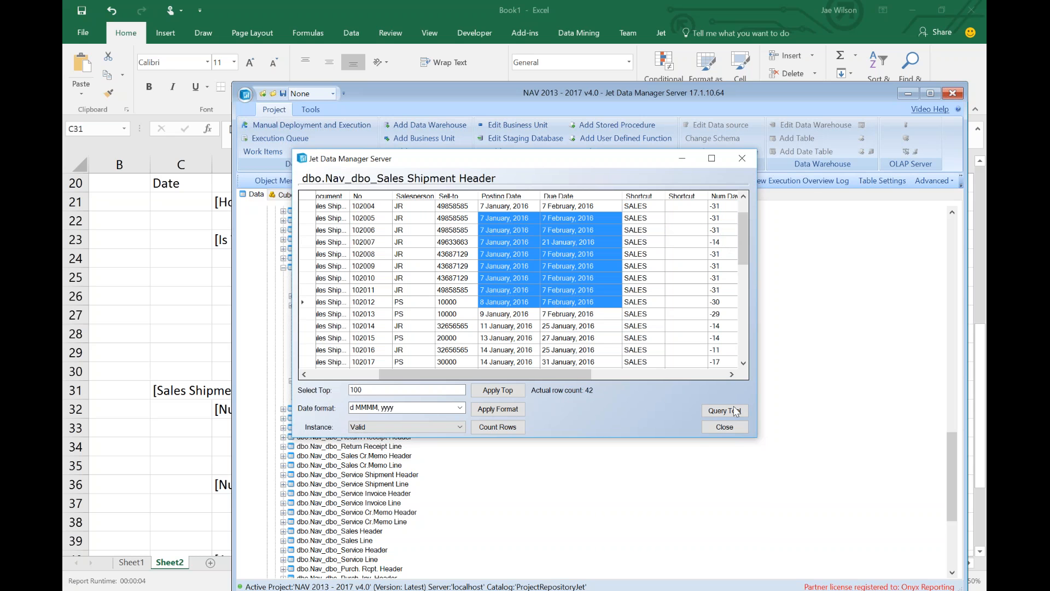
left_click(702, 425)
Step: Collapse the dbo.Ref_Holiday table under JetNavStage and look through the fields of dbo.Date
left_click(361, 400)
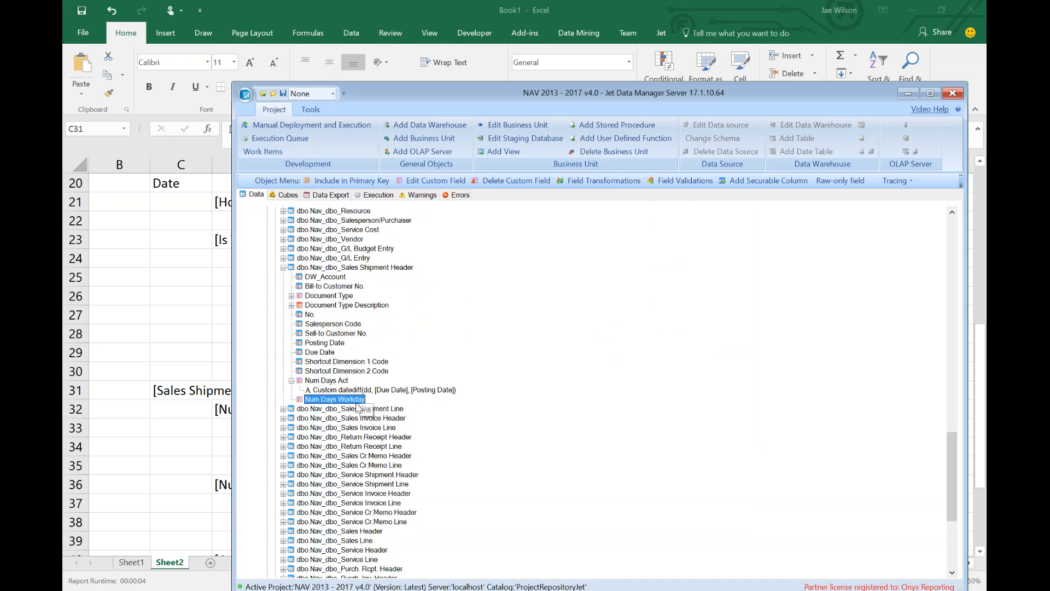
scroll(352, 412, "up", 6)
scroll(354, 410, "up", 18)
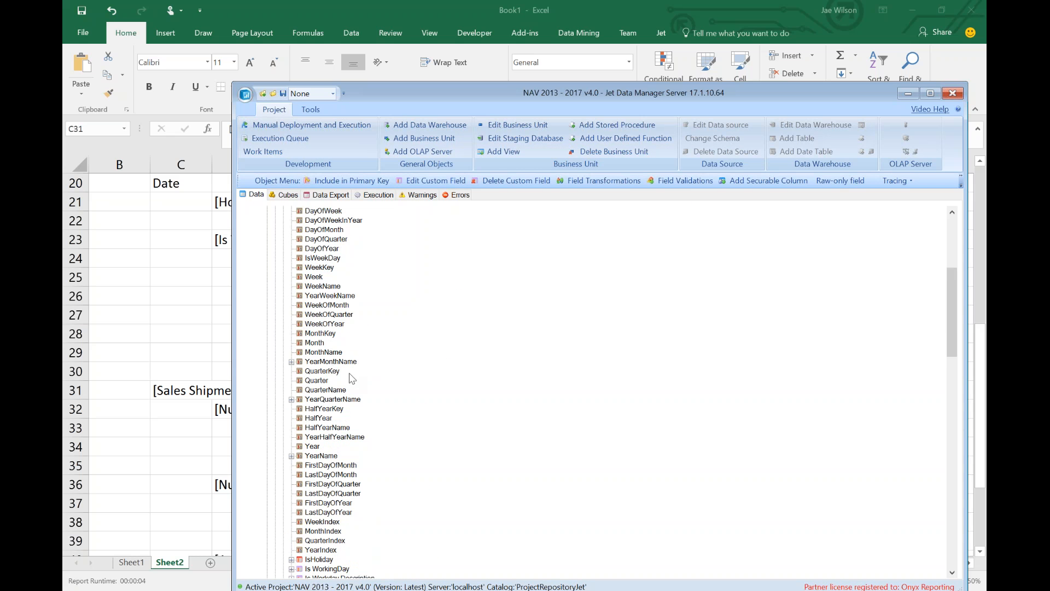
scroll(336, 372, "up", 4)
left_click(284, 260)
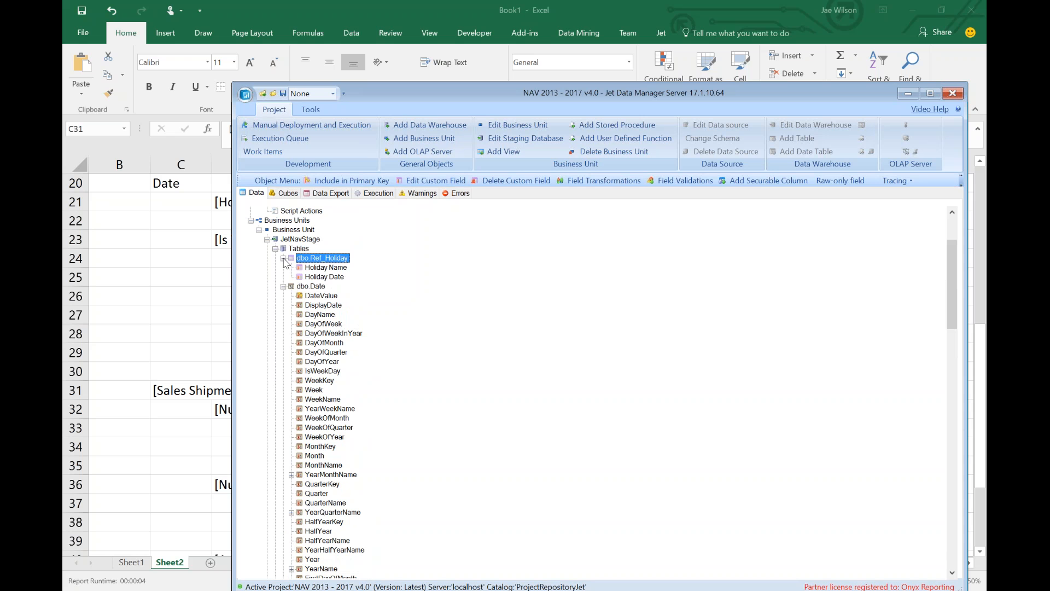
scroll(376, 367, "down", 7)
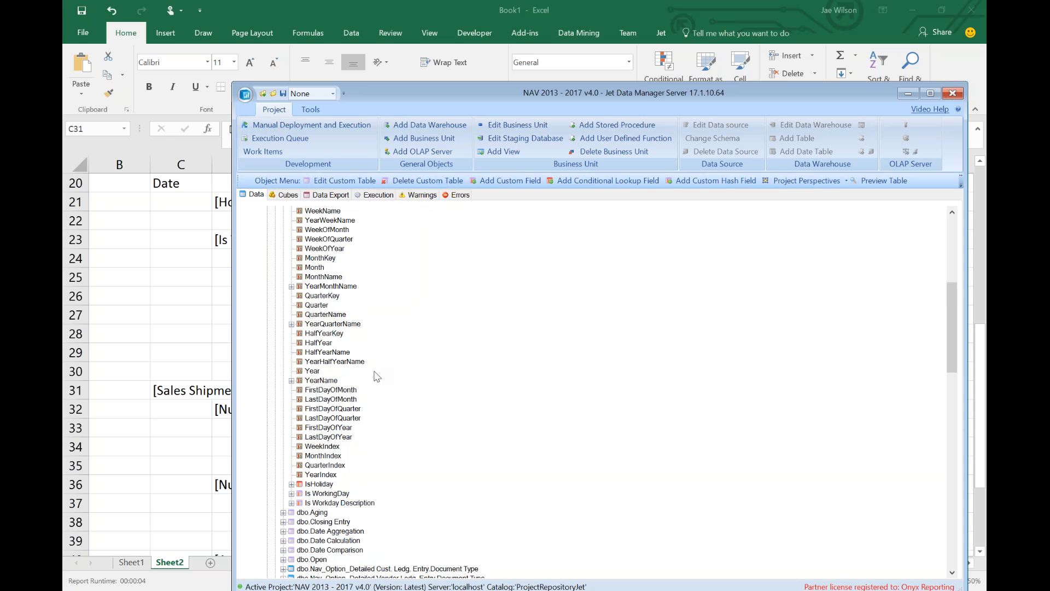
Step: Look past the remaining dbo.Date fields and select Num Days Workday in the dbo.Nav_dbo_Sales Shipment Header table
scroll(378, 372, "down", 4)
mouse_move(310, 376)
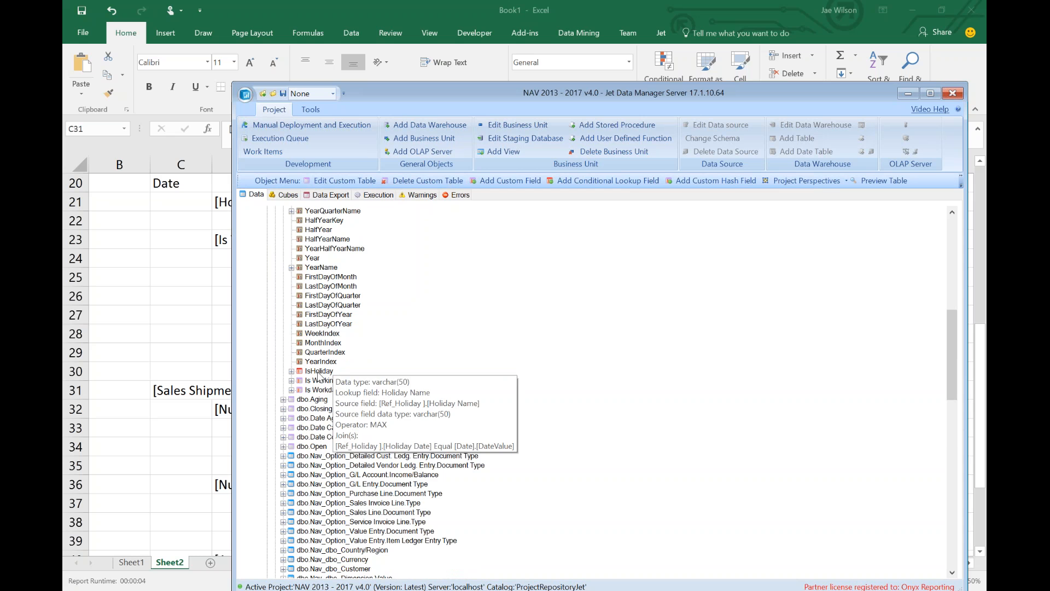
scroll(319, 377, "down", 7)
scroll(437, 420, "down", 5)
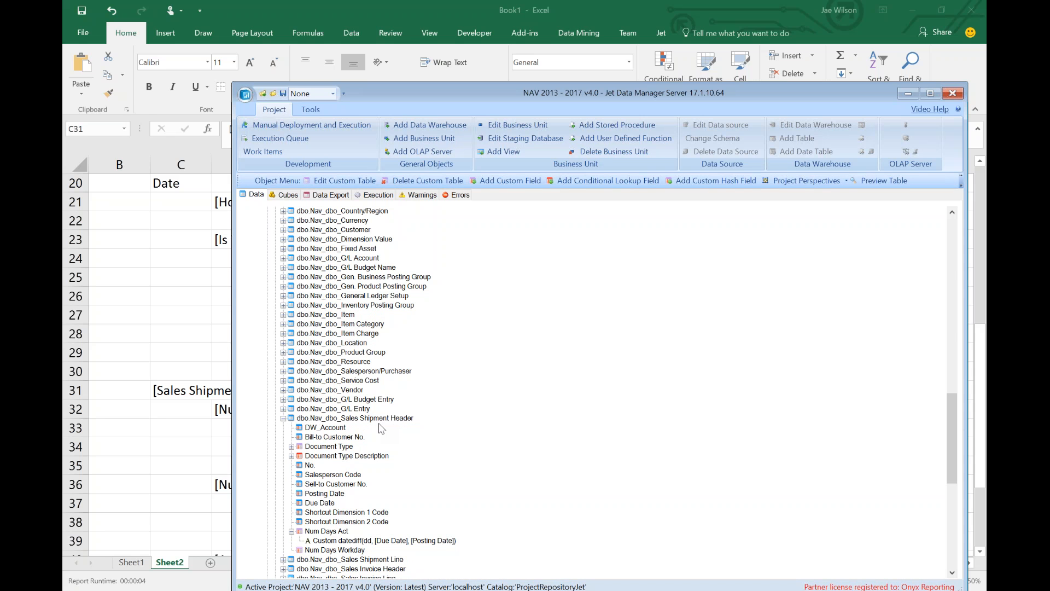
left_click(334, 550)
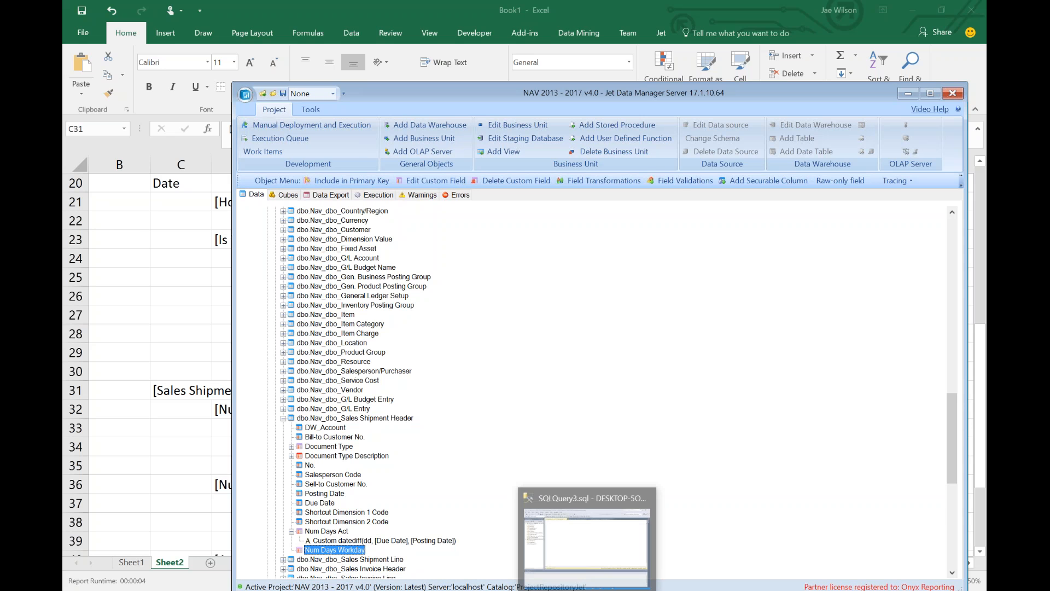
Step: Switch to SQL Server Management Studio and bring up the UPDATE script in SQLQuery1.sql
left_click(590, 590)
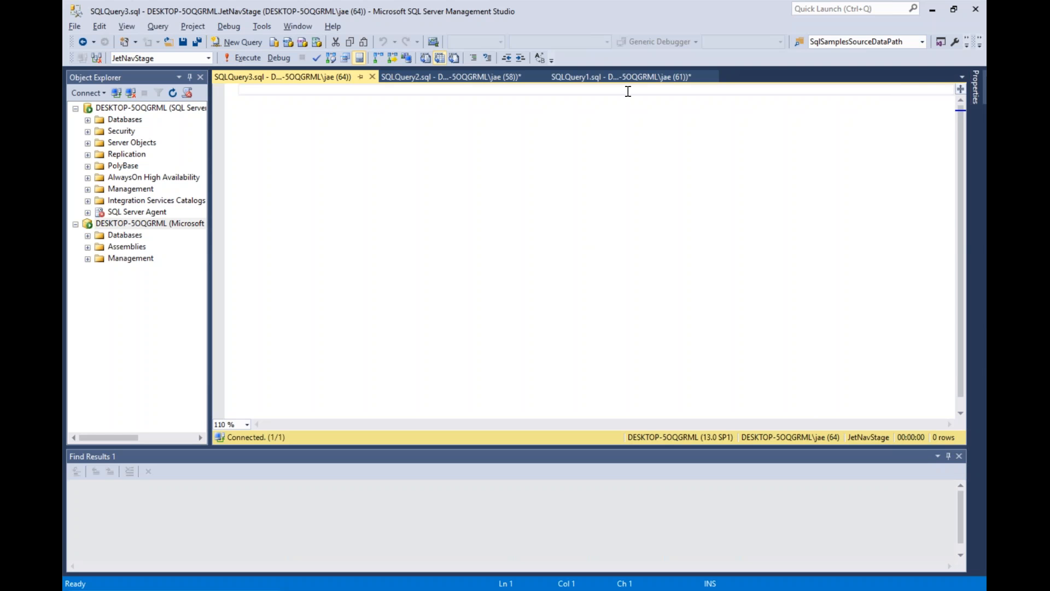
left_click(607, 76)
left_click(437, 189)
scroll(453, 193, "up", 2)
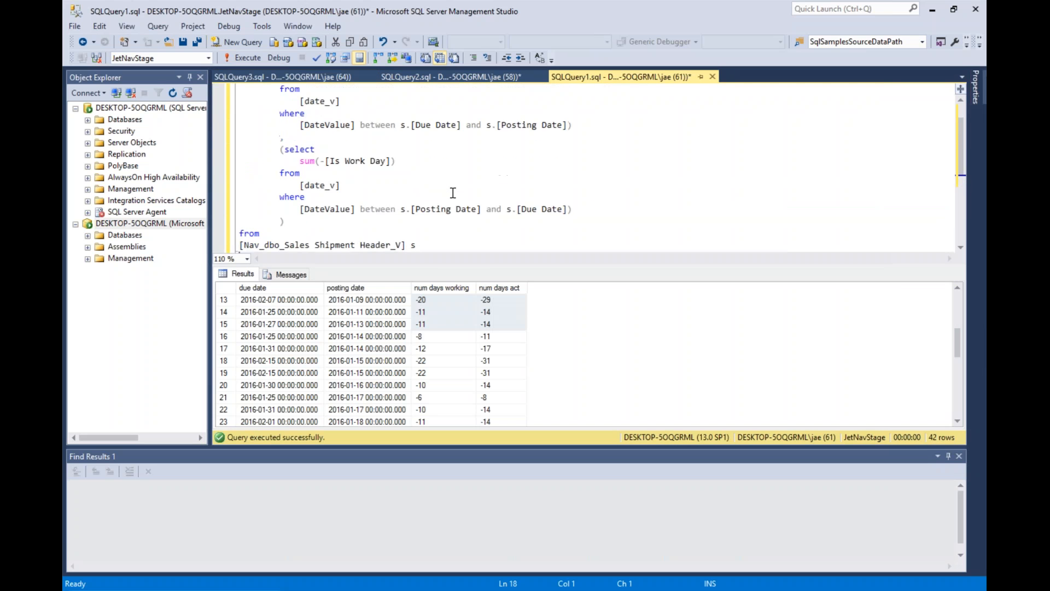
scroll(452, 191, "down", 1)
scroll(454, 189, "up", 2)
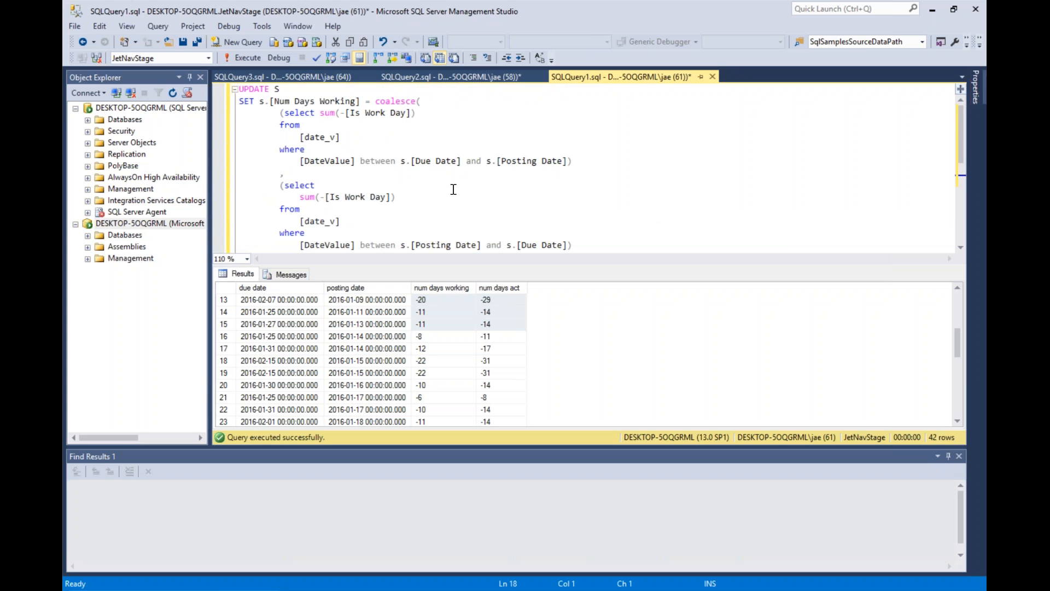
Step: Read through the whole UPDATE statement, from its coalesce subqueries to the Sales Shipment Header source and the select below it
left_click(473, 190)
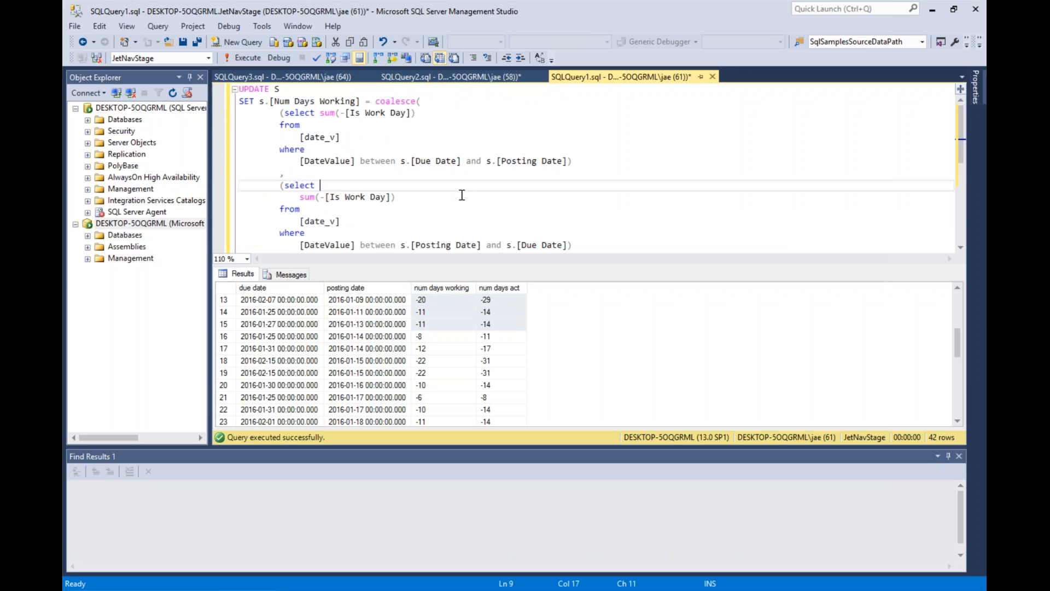
scroll(462, 195, "down", 4)
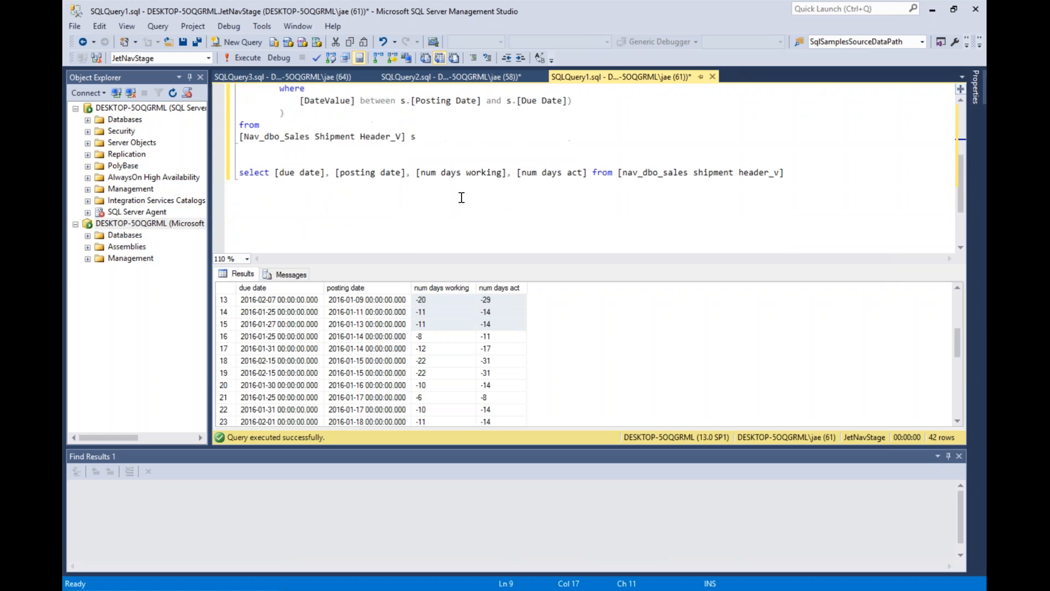
scroll(461, 195, "up", 4)
left_click(461, 197)
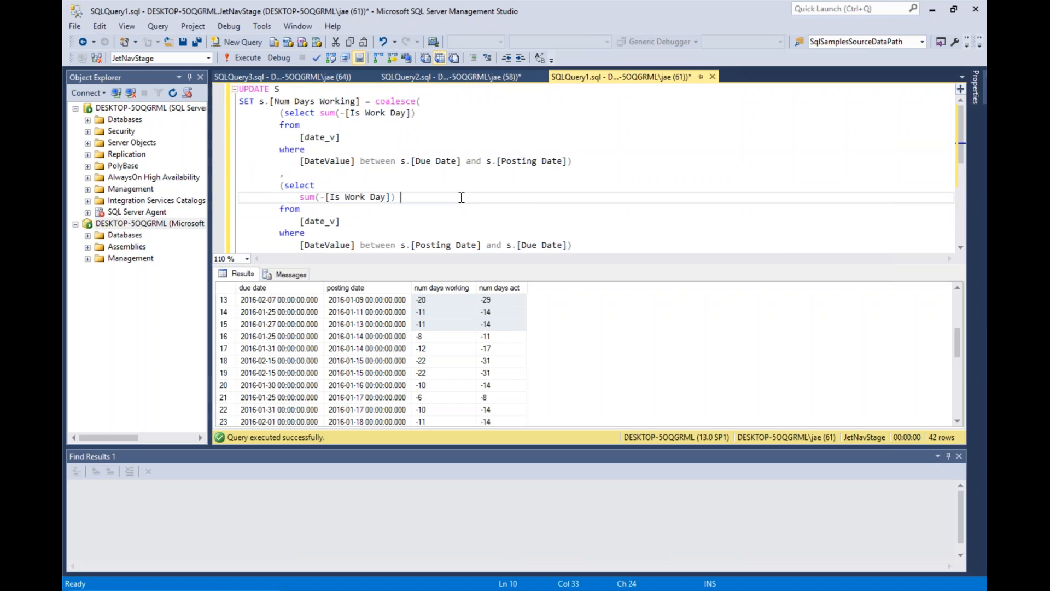
scroll(462, 197, "down", 2)
left_click_drag(432, 208, 396, 173)
scroll(319, 115, "up", 2)
left_click_drag(357, 125, 240, 90)
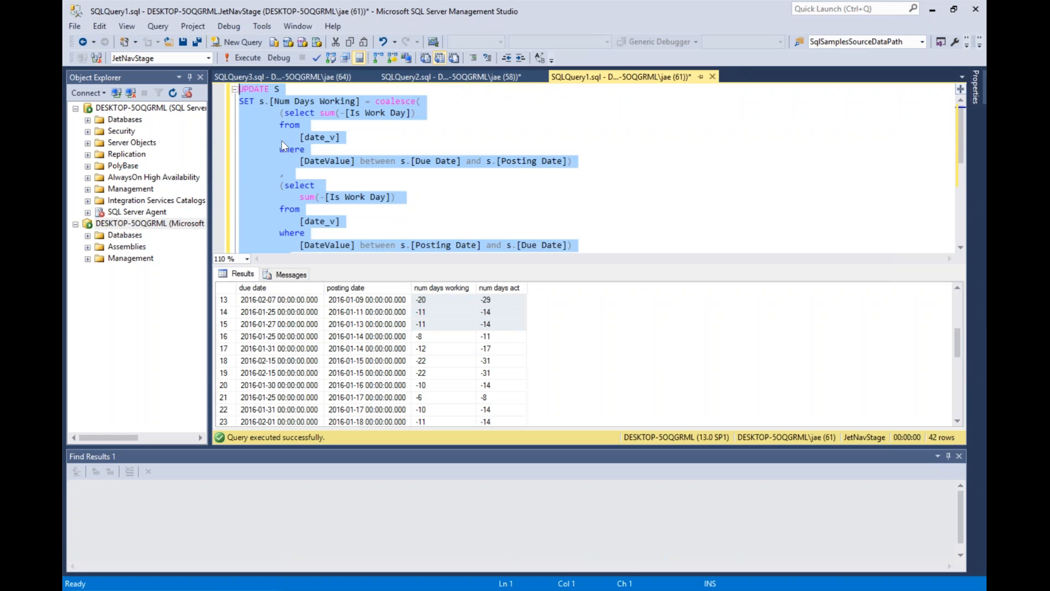
left_click(392, 162)
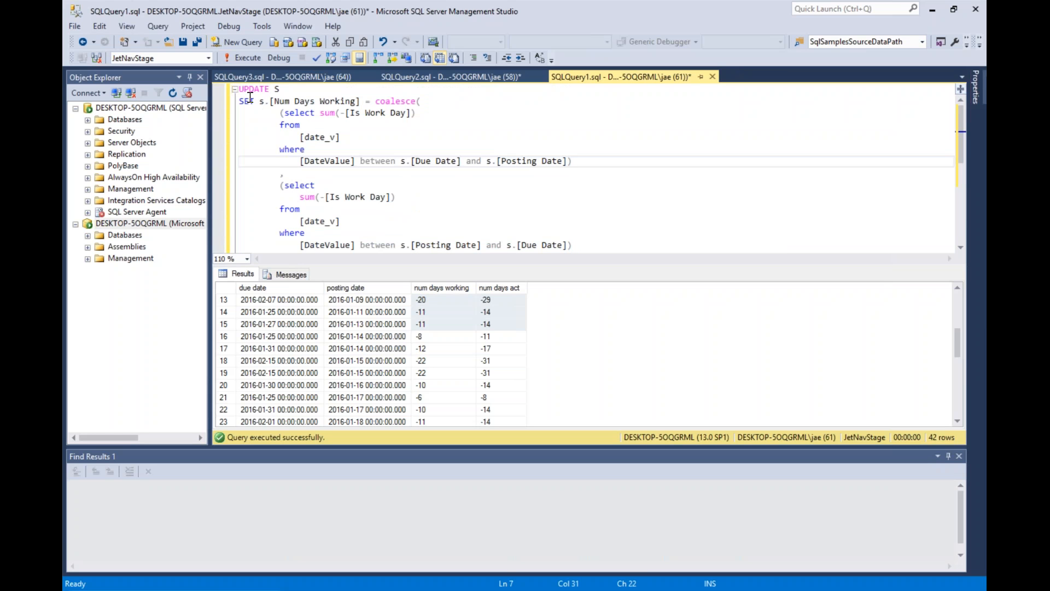
Step: Check the custom field's name in Jet Data Manager and change the column set by the UPDATE to [Num Days Workday]
left_click_drag(242, 90, 303, 89)
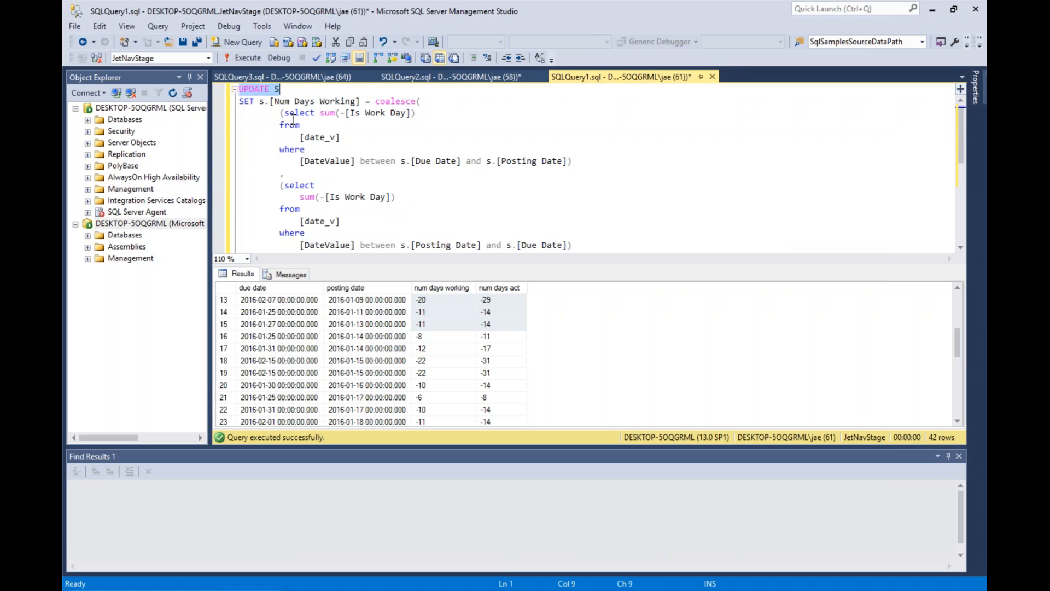
double_click(265, 103)
left_click_drag(307, 103, 362, 102)
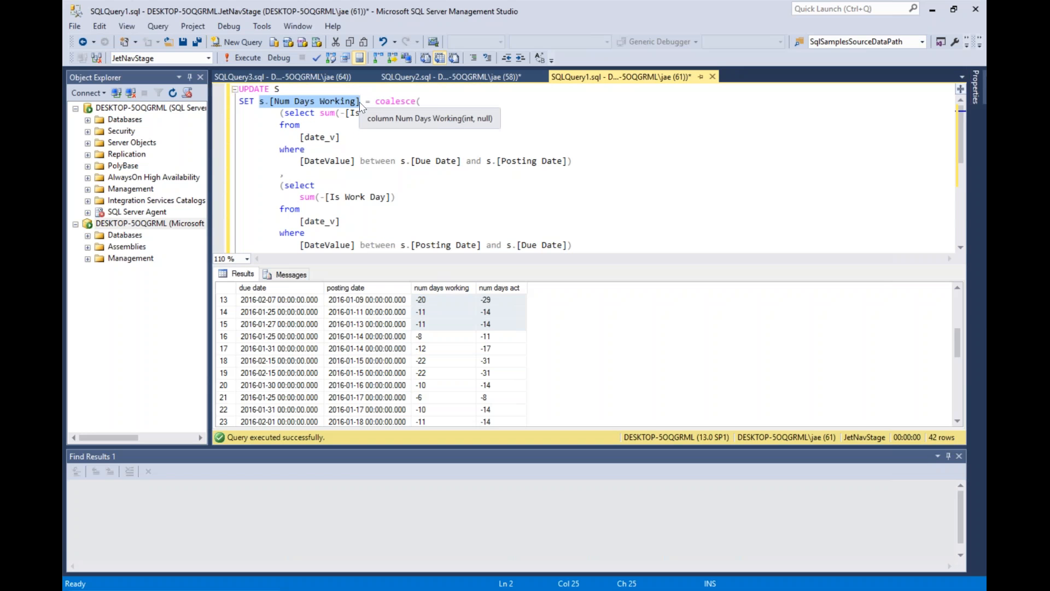
key("alt+Tab")
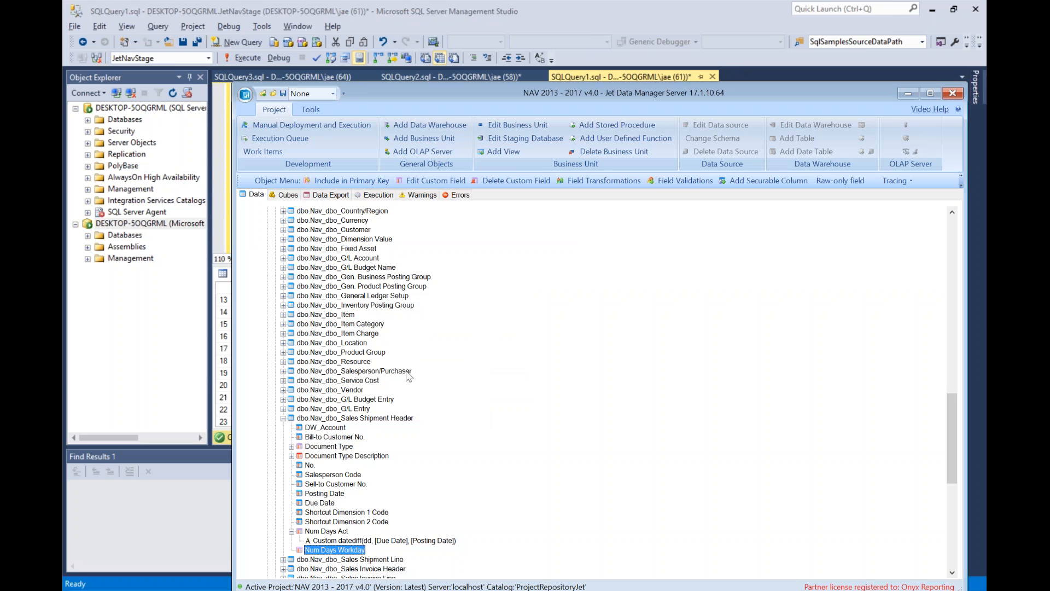
key("alt+Tab")
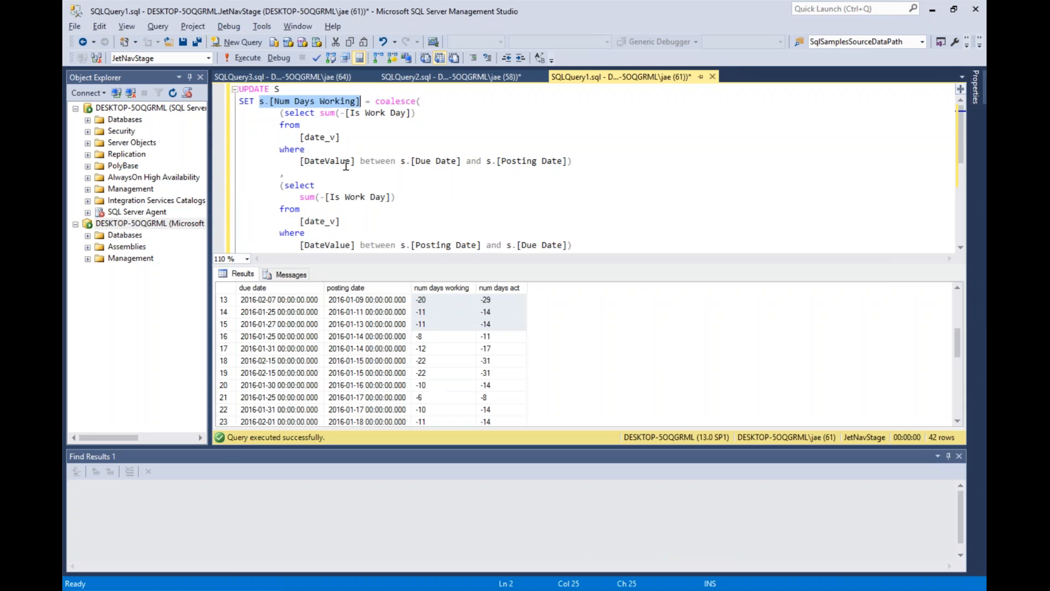
left_click(342, 106)
key("Delete")
key("Delete")
key("Delete")
type("day")
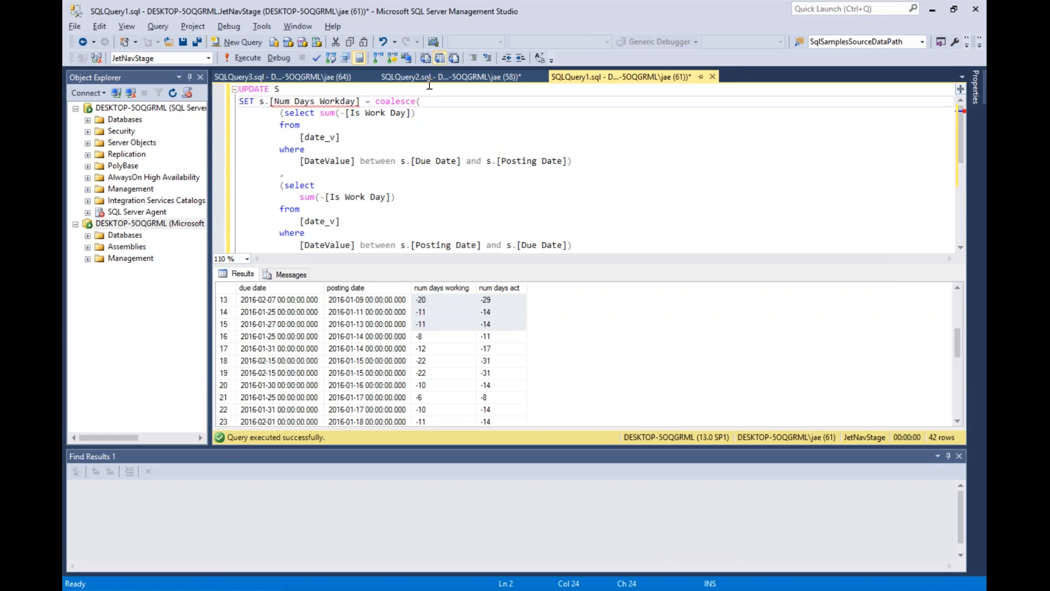
Step: Look up the working-day field in dbo.Date and change the first subquery's summed column to [Is WorkingDay]
left_click(344, 113)
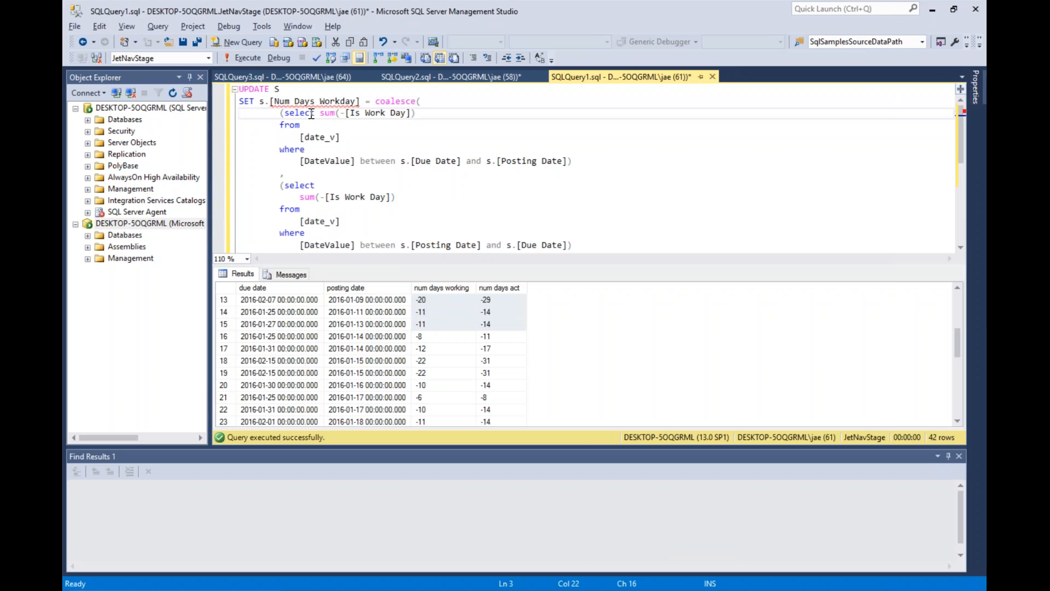
double_click(333, 113)
left_click_drag(352, 113, 405, 109)
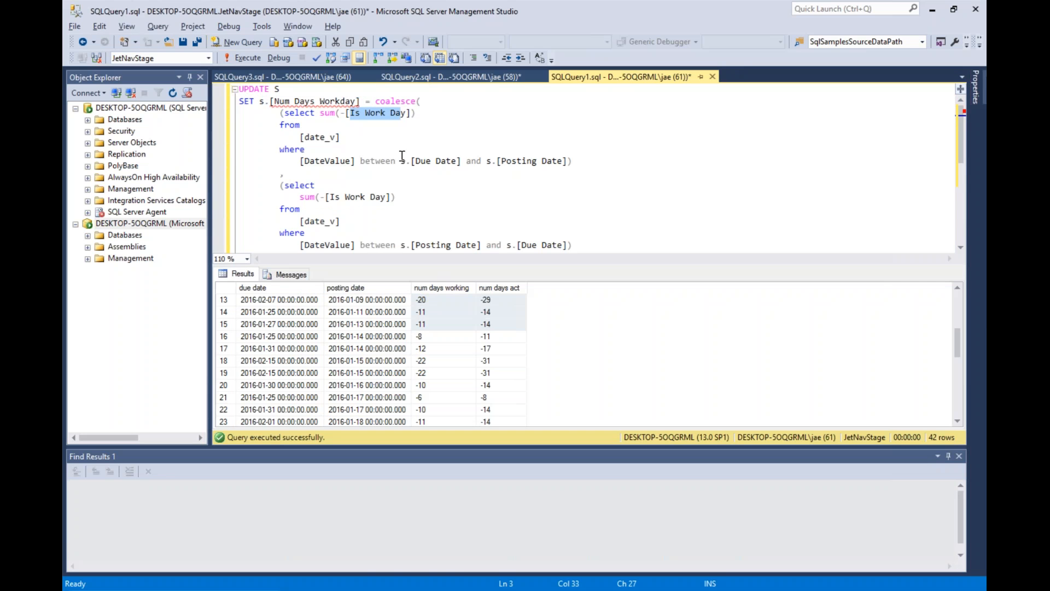
key("alt+Tab")
scroll(387, 345, "up", 6)
scroll(385, 345, "up", 4)
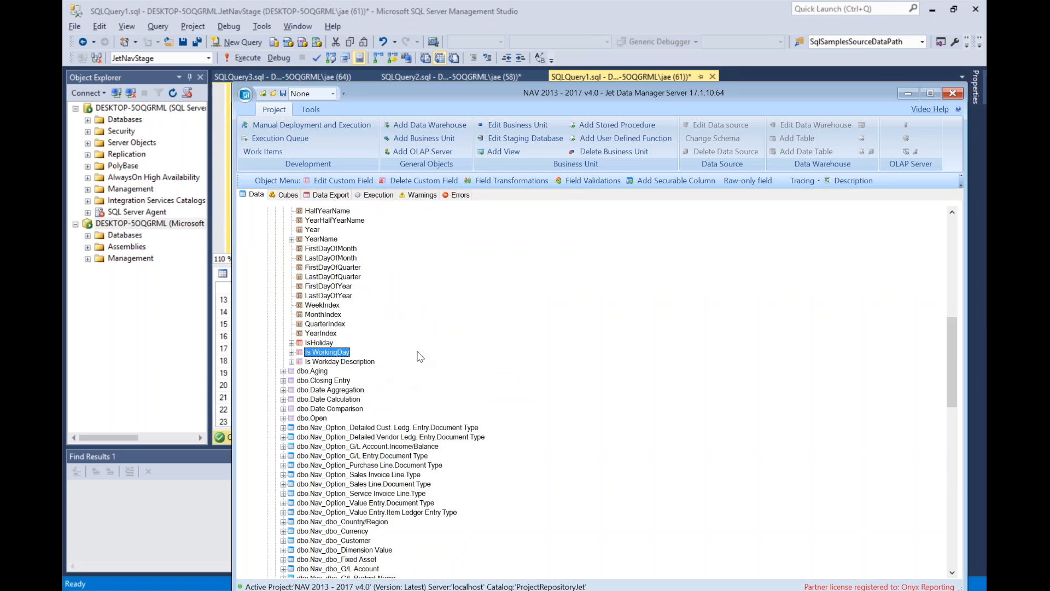
key("alt+Tab")
left_click(386, 113)
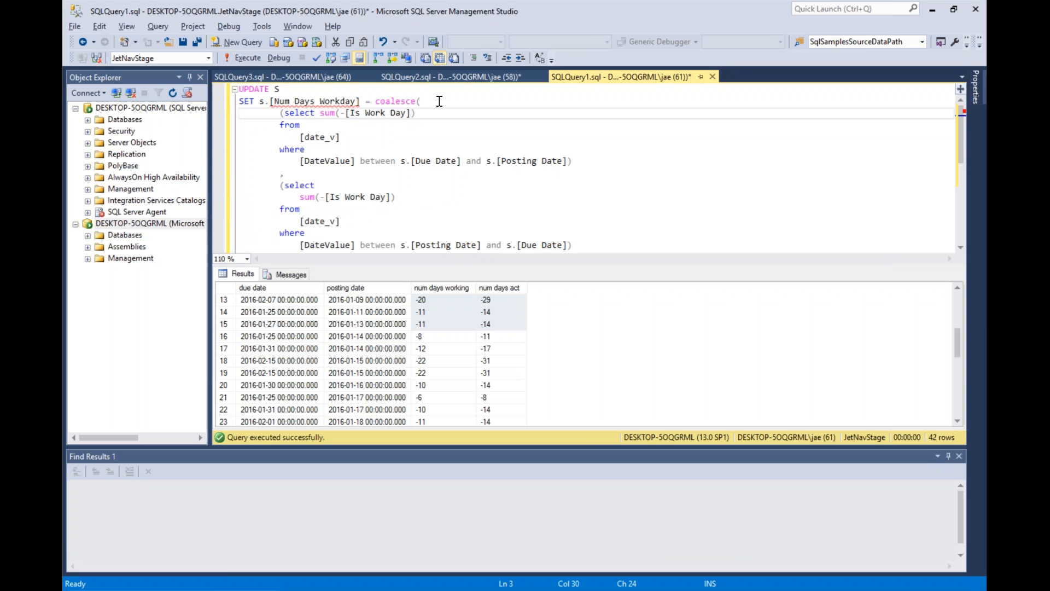
type("ing")
key("alt+Tab")
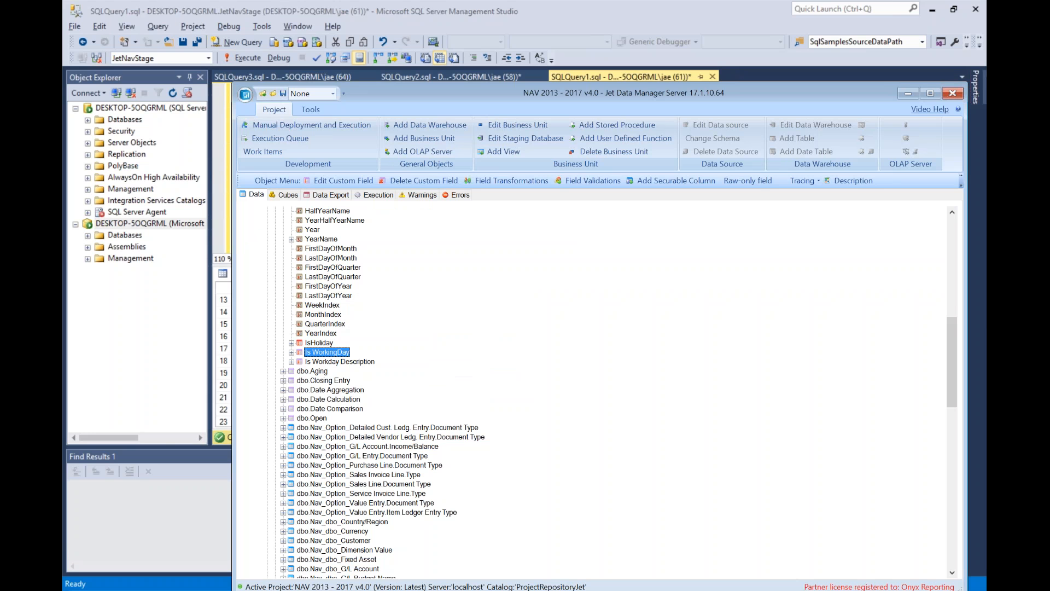
key("alt+Tab")
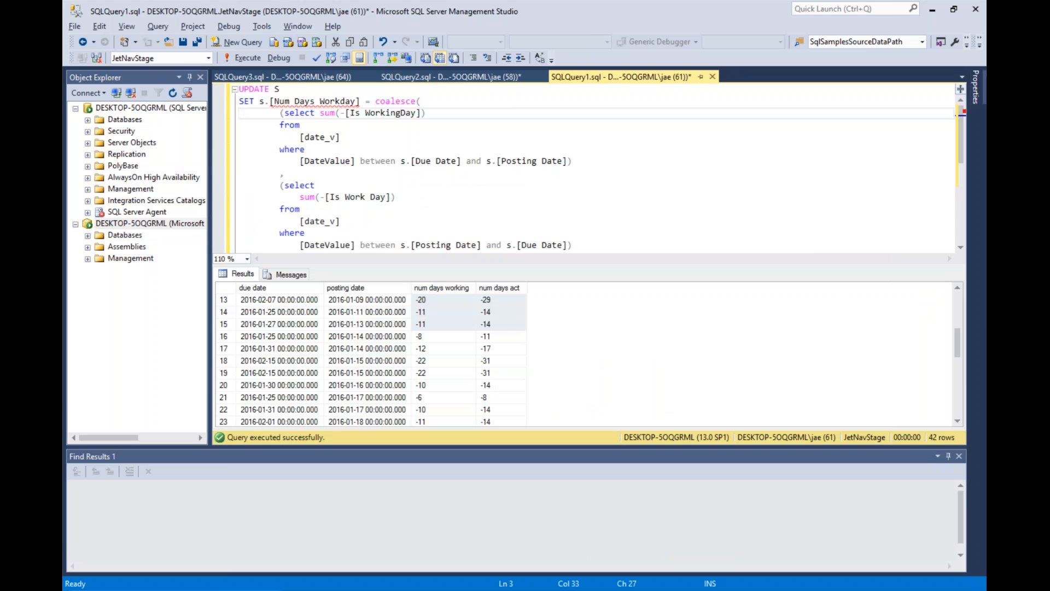
Step: Compare the Due Date and Posting Date order in the between conditions of the two subqueries
left_click_drag(350, 113, 413, 111)
left_click_drag(298, 126, 569, 163)
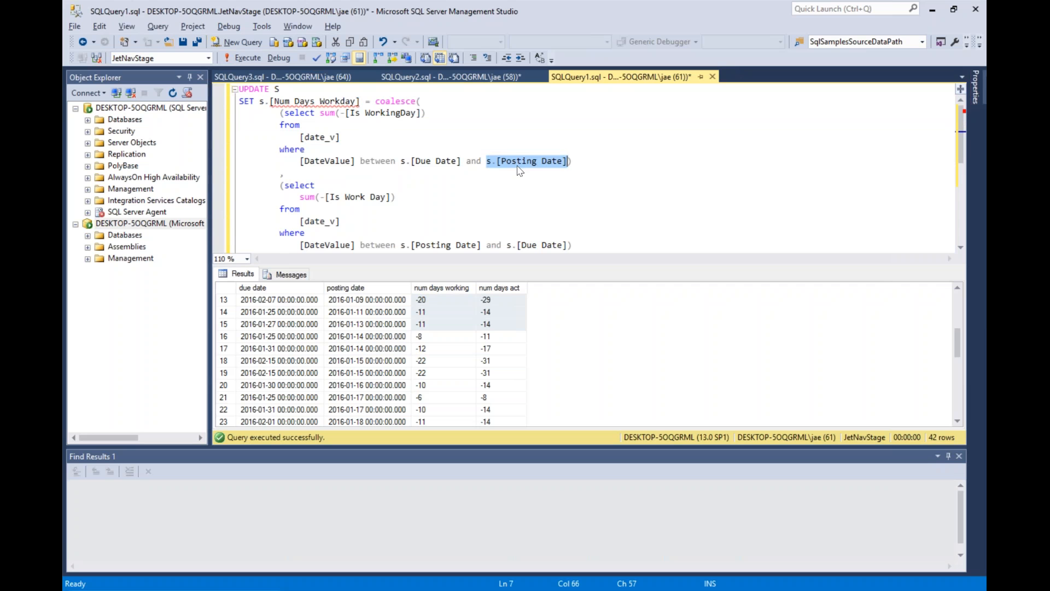
scroll(517, 173, "down", 1)
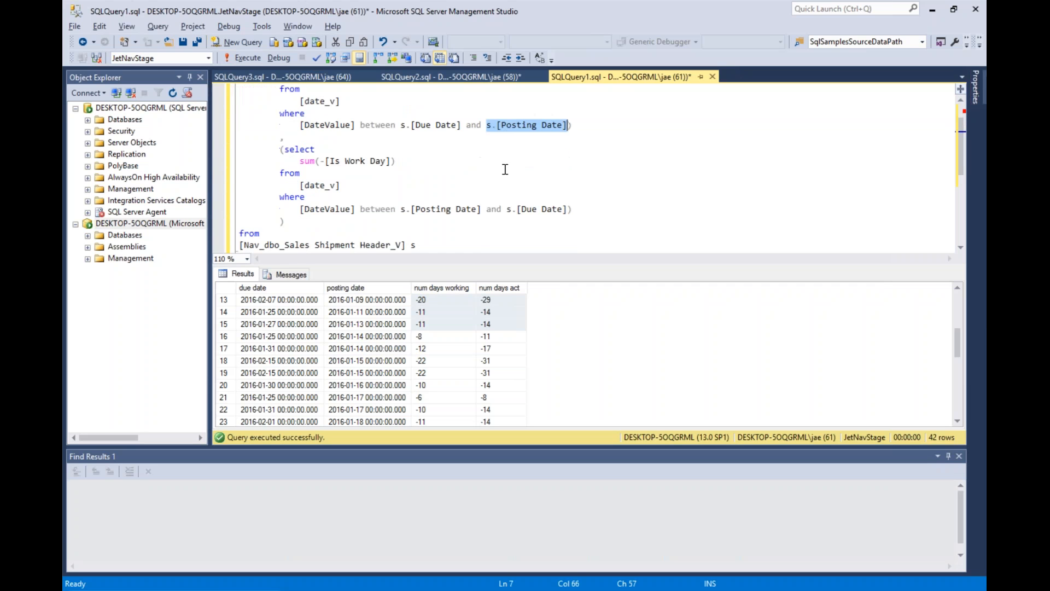
left_click(438, 209)
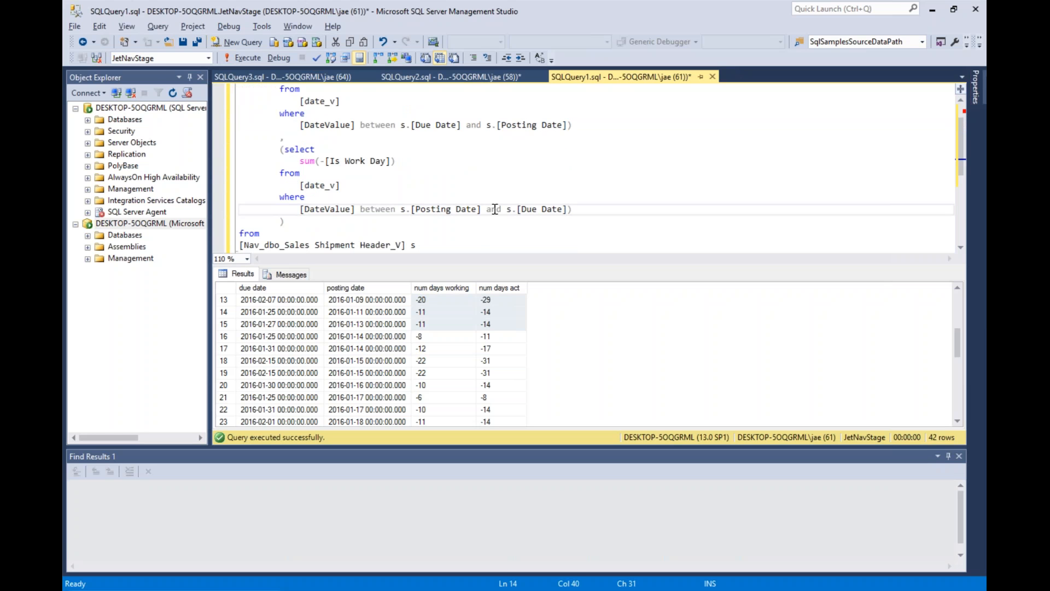
left_click(466, 209)
left_click(538, 209)
scroll(379, 197, "up", 1)
Step: Change the second subquery's summed column to [Is WorkingDay]
left_click(330, 198)
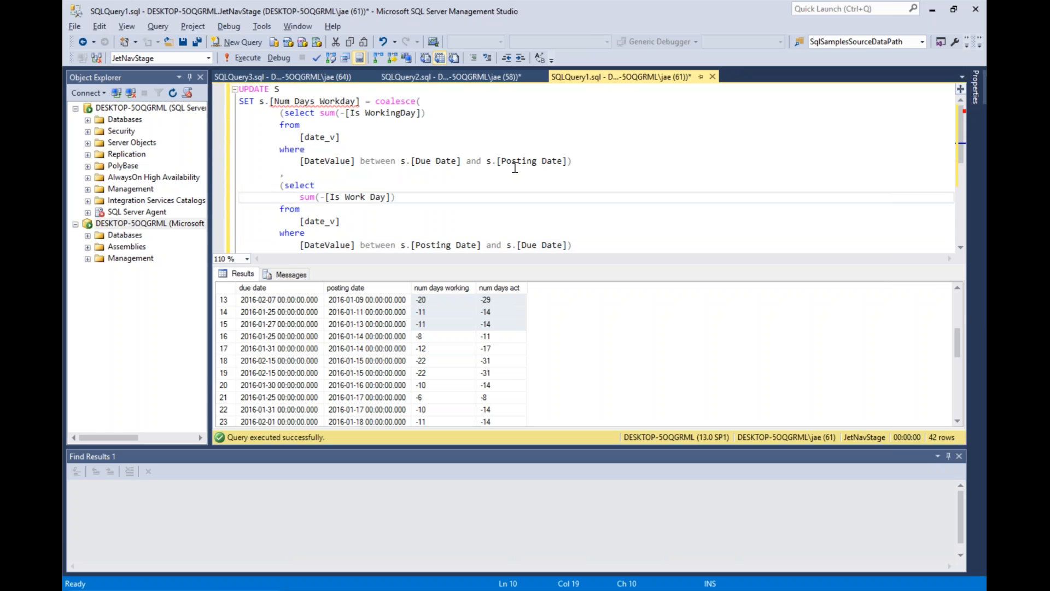
key("ctrl+Right")
key("ctrl+Right")
key("BackSpace")
type("ing")
Step: Execute only the UPDATE statement that fills Num Days Workday in the Sales Shipment Header table
double_click(376, 102)
left_click(426, 225)
scroll(426, 225, "down", 2)
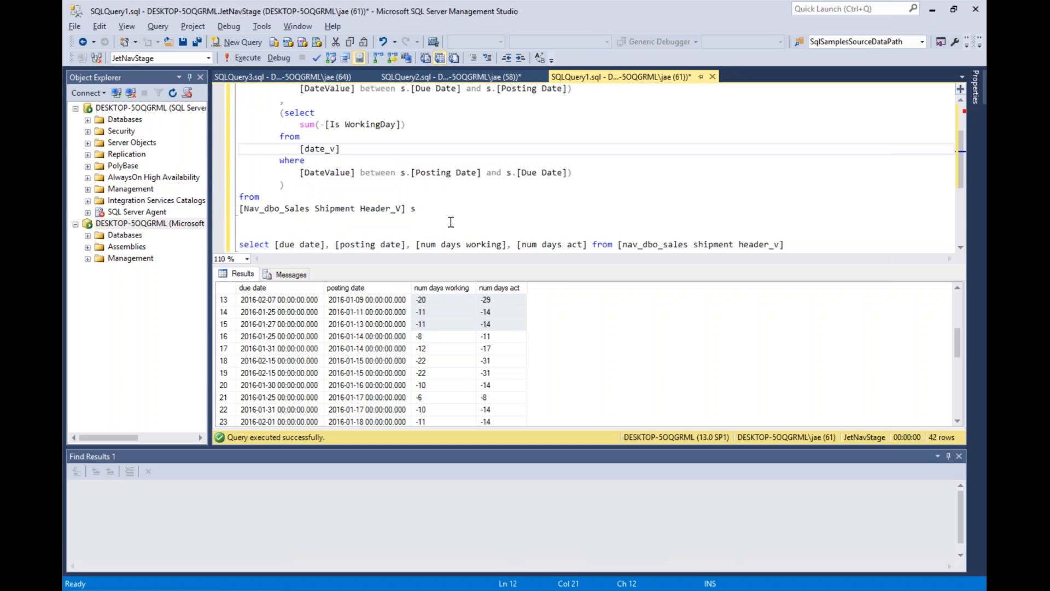
left_click_drag(440, 209, 300, 88)
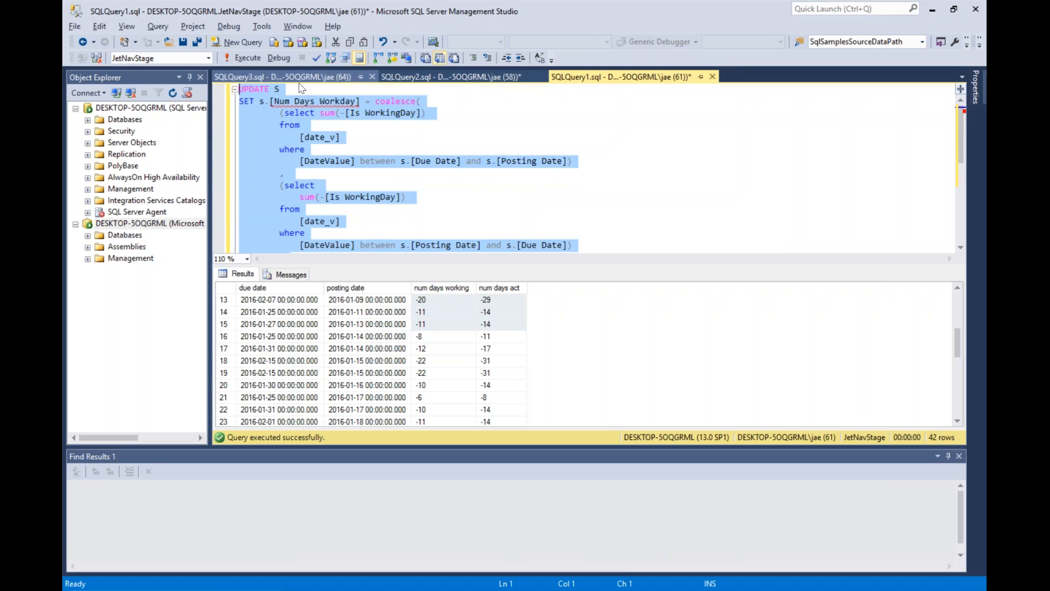
key("F5")
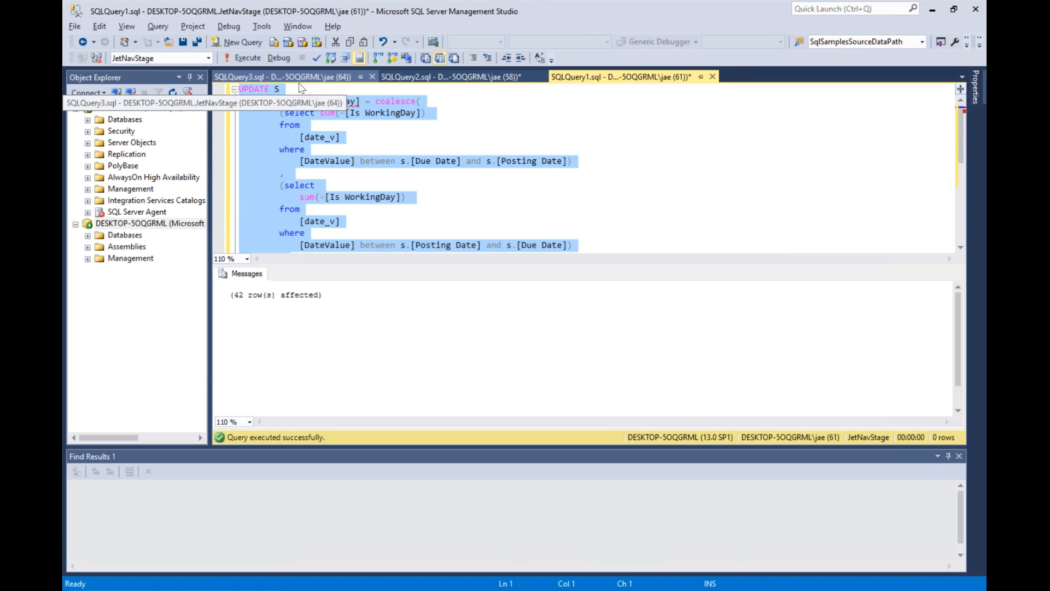
Step: Try to run only the select statement listing the due date, posting date, working days and actual days
scroll(301, 109, "down", 5)
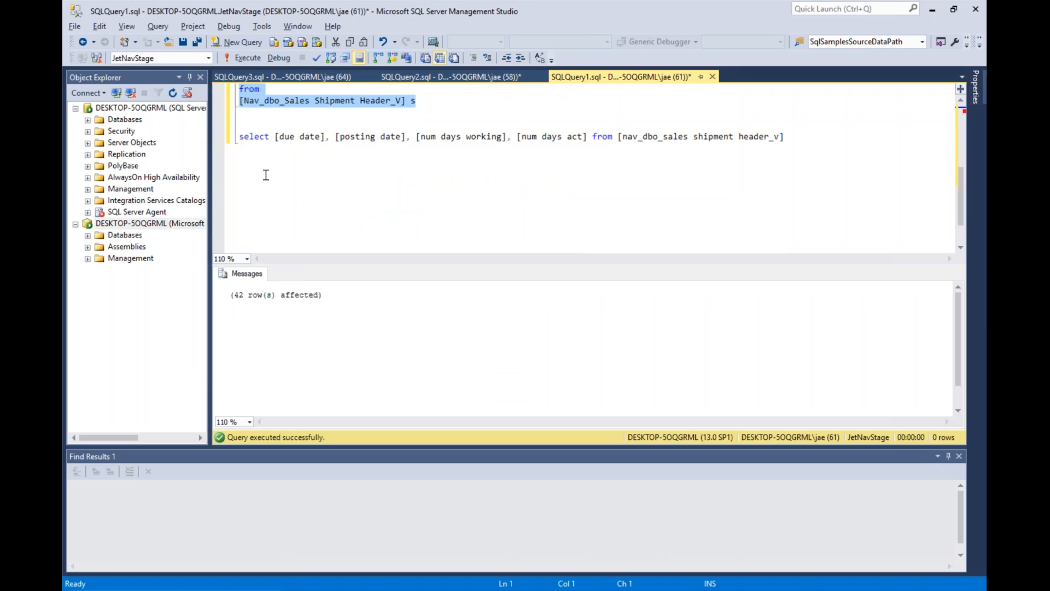
left_click_drag(241, 124, 843, 144)
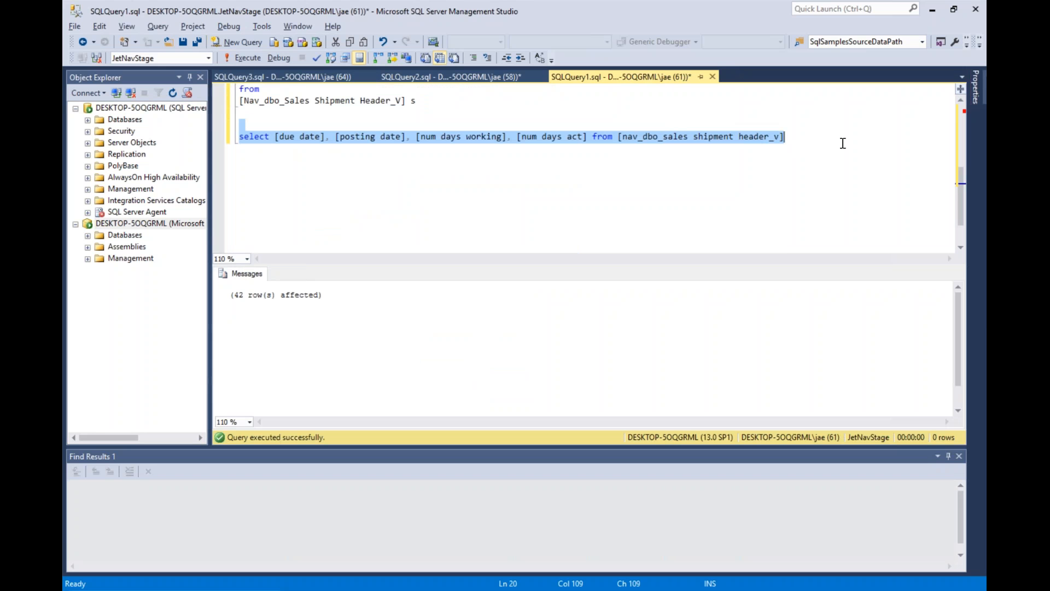
key("F5")
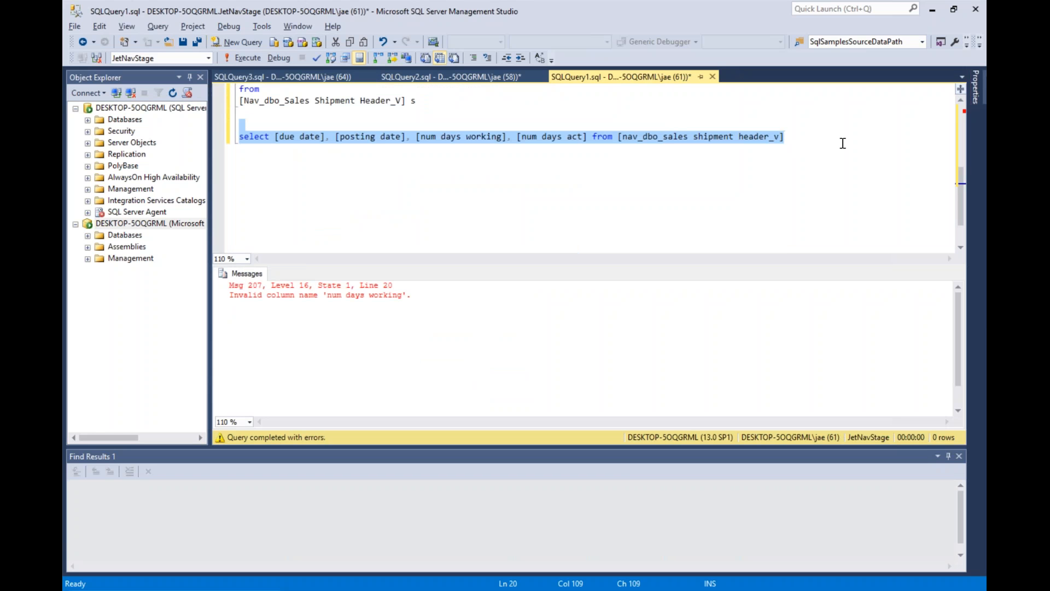
Step: Switch to Jet Data Manager and look up the working-days field's name in the Sales Shipment Header staging table
left_click(486, 136)
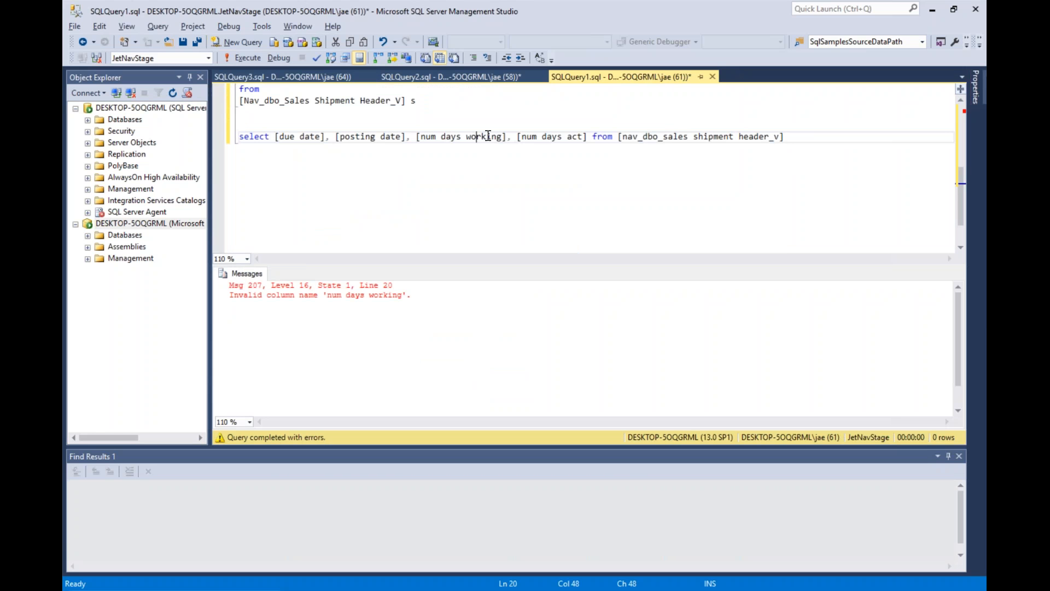
key("alt+Tab")
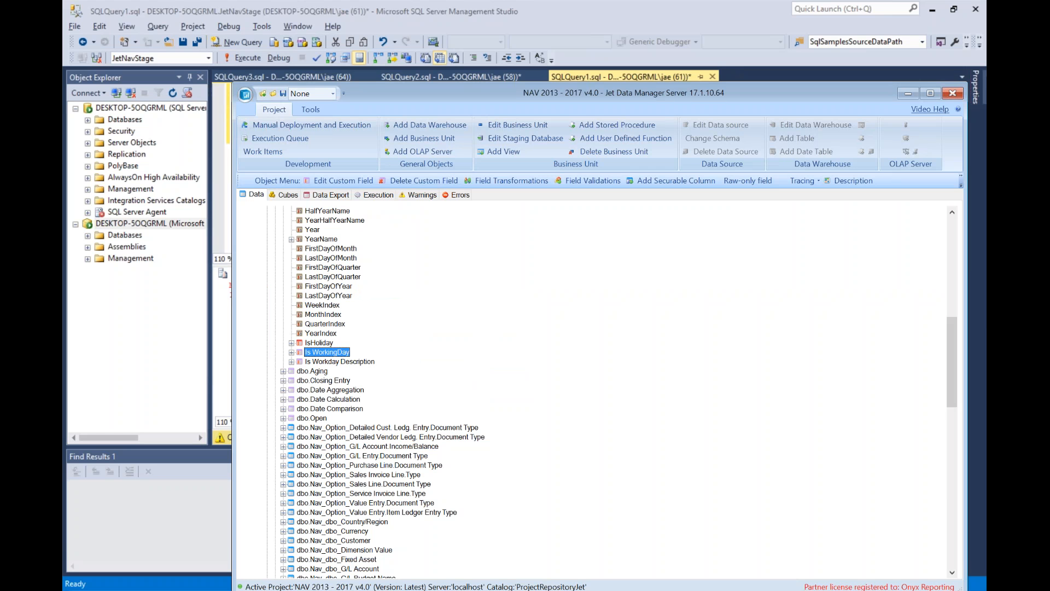
scroll(493, 350, "down", 10)
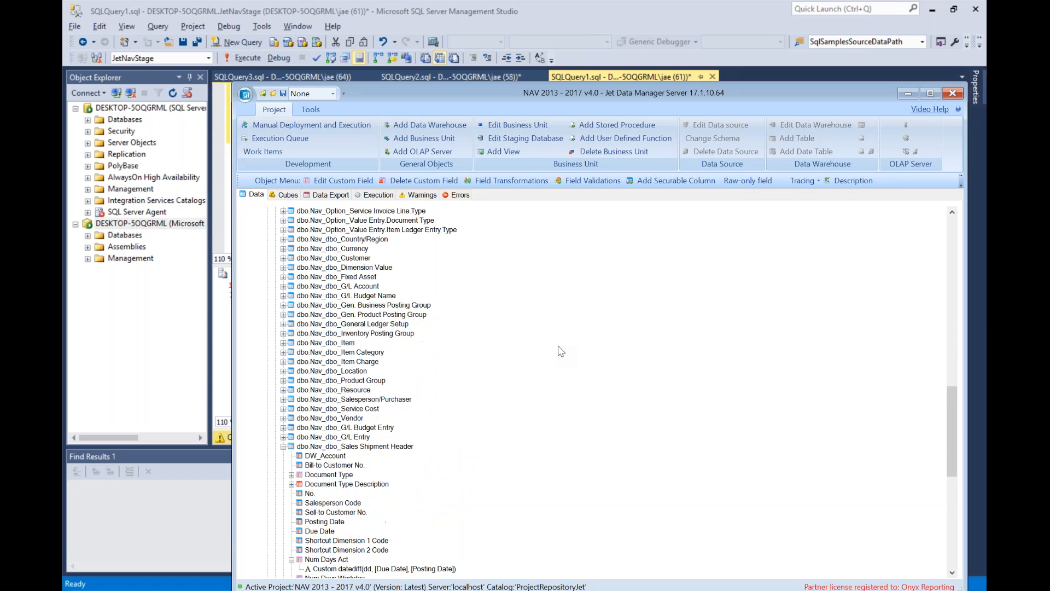
scroll(563, 348, "down", 5)
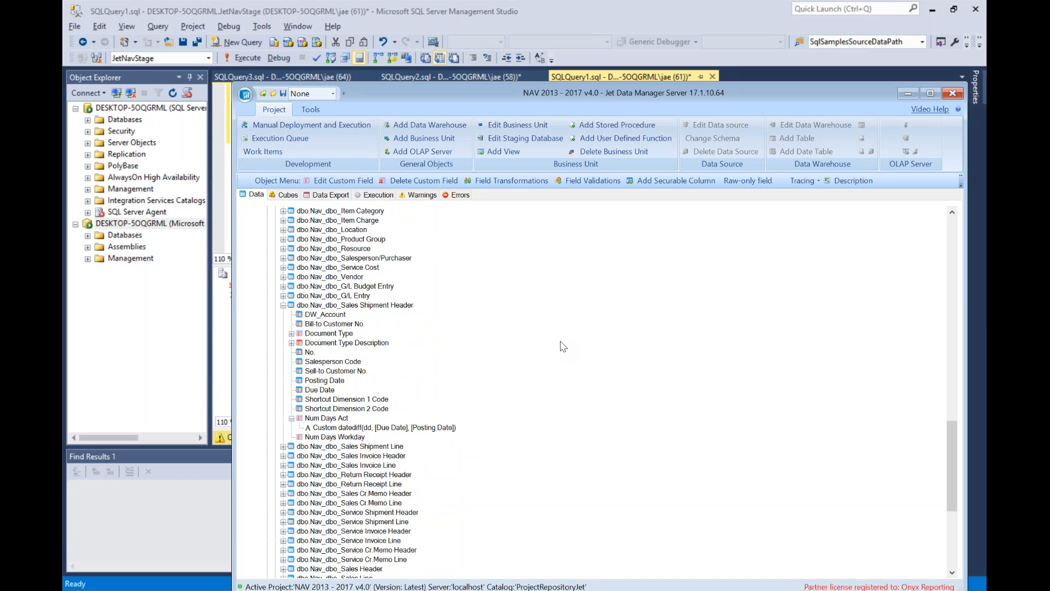
Step: Switch back to Management Studio and change "working" to "workday" in the select statement's third column name
key("alt+Tab")
left_click(467, 136)
key("BackSpace")
key("Right")
key("Right")
key("Right")
key("shift+Right")
key("shift+Right")
key("shift+Right")
type("day")
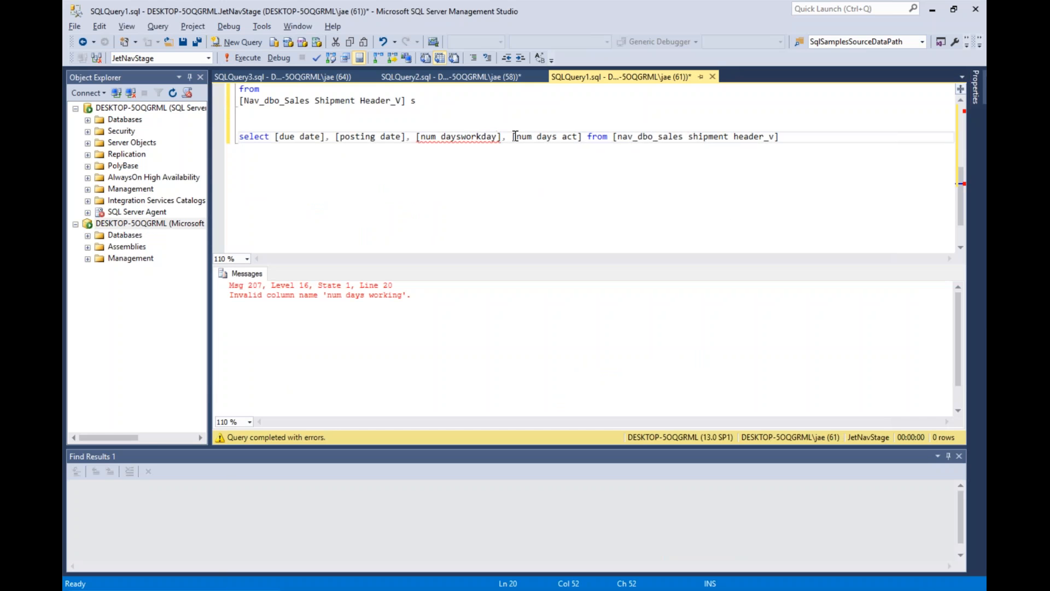
Step: Put the space back into the column name so it reads [num days workday], and execute the select statement
key("F5")
key("alt+Tab")
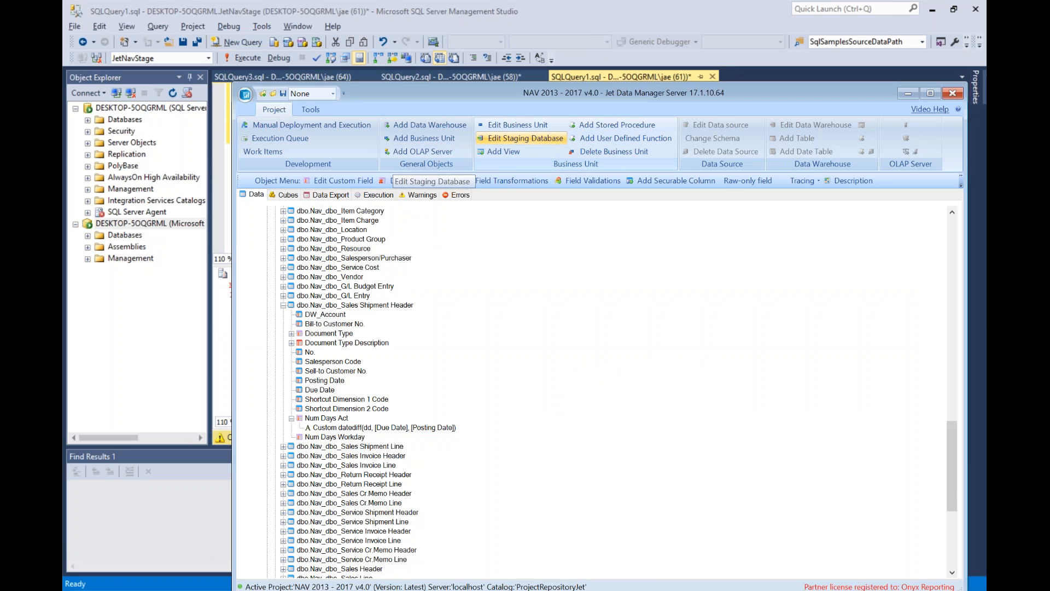
key("alt+Tab")
key("Left")
key("Left")
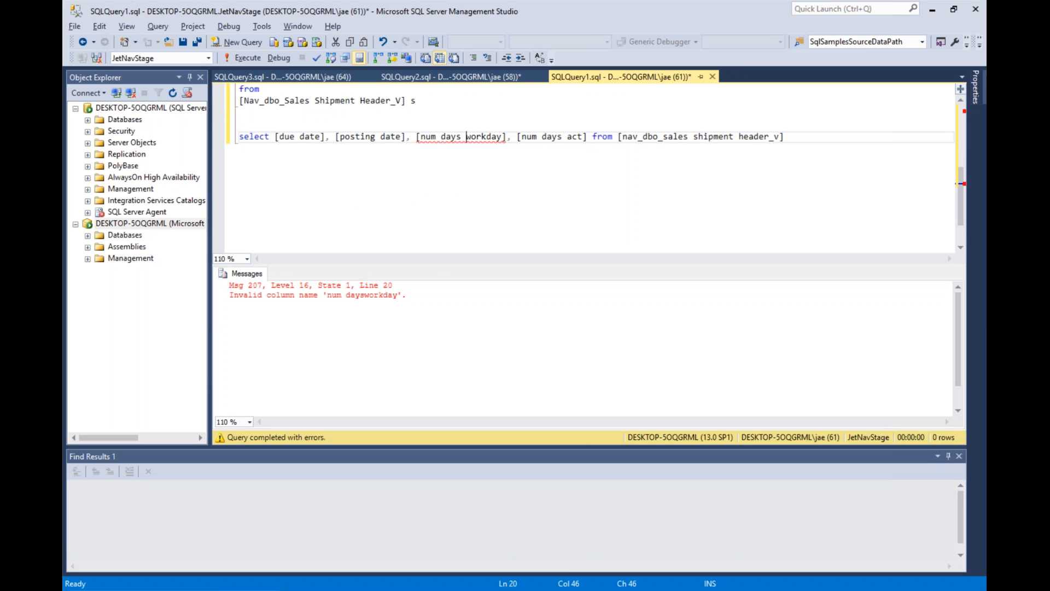
key("F5")
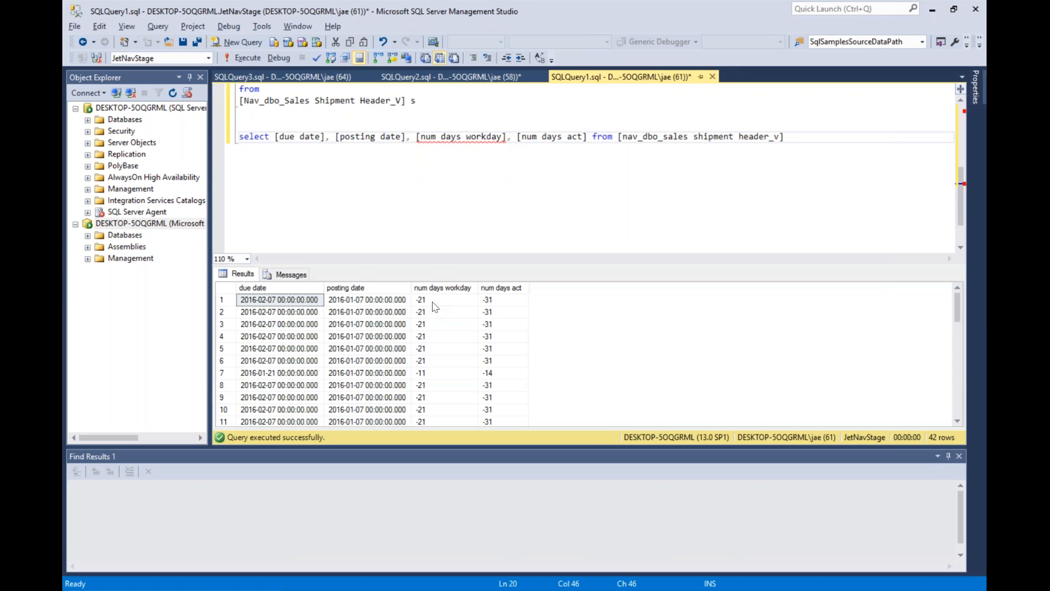
Step: Compare the workday and actual day differences with the due and posting dates in the first result rows
left_click_drag(504, 301, 516, 398)
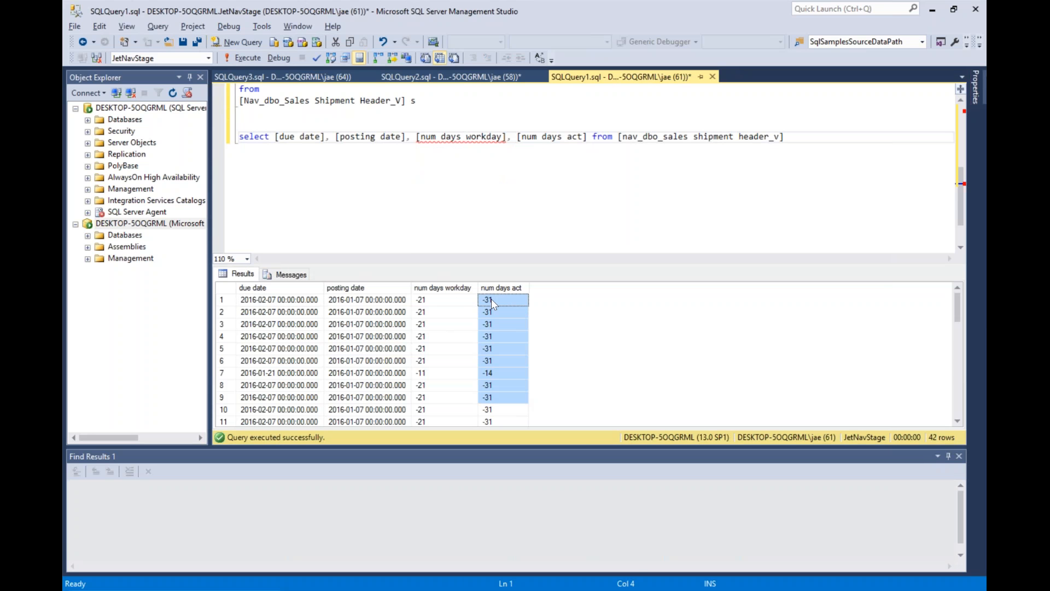
left_click_drag(352, 300, 290, 349)
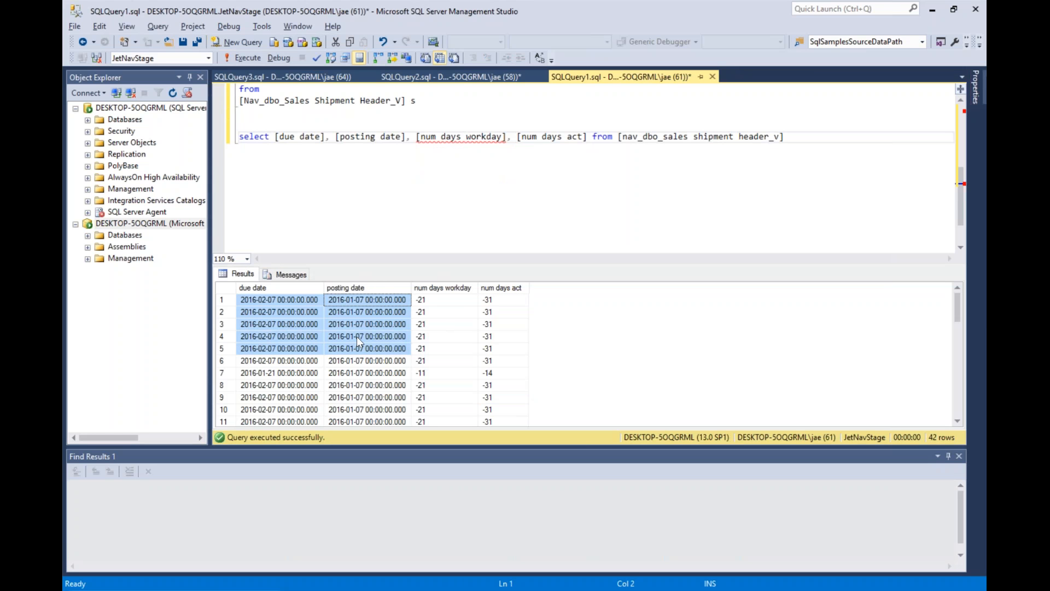
left_click_drag(434, 302, 427, 378)
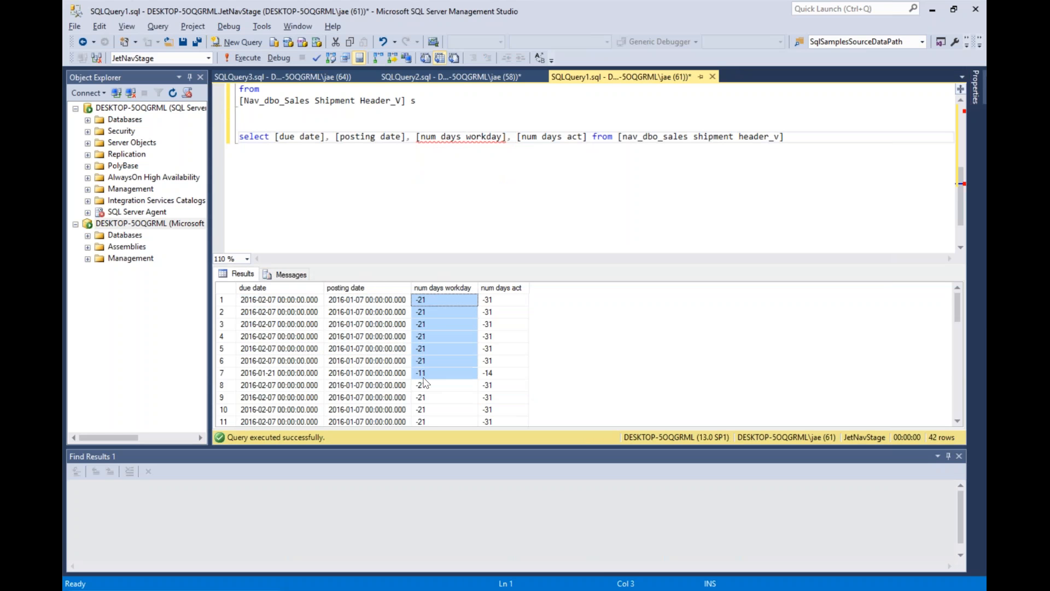
left_click(309, 139)
scroll(309, 140, "up", 5)
left_click_drag(239, 88, 295, 101)
left_click(377, 314)
left_click_drag(436, 302, 500, 366)
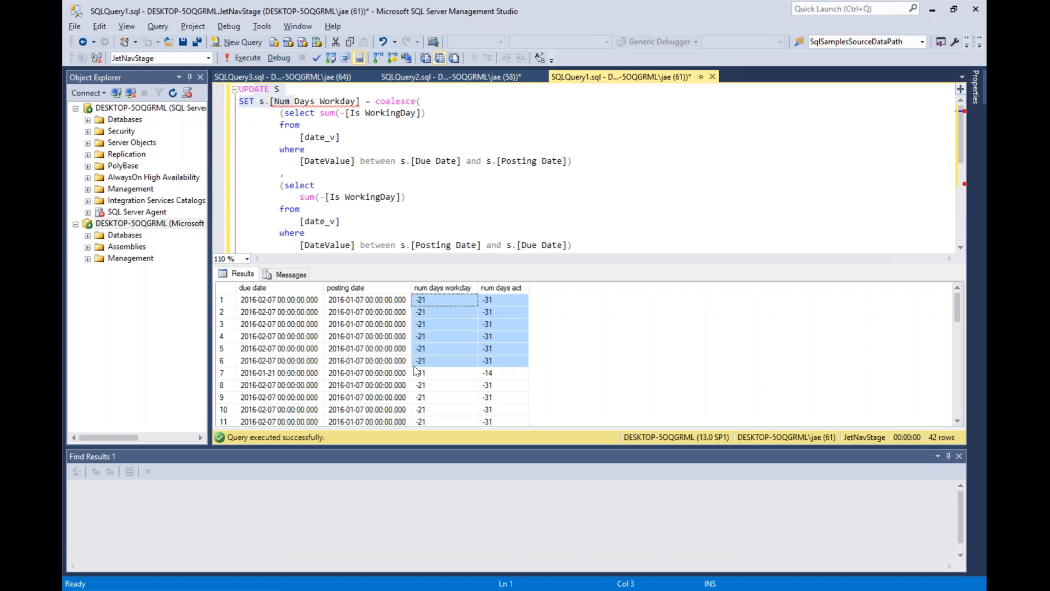
left_click_drag(432, 376, 495, 377)
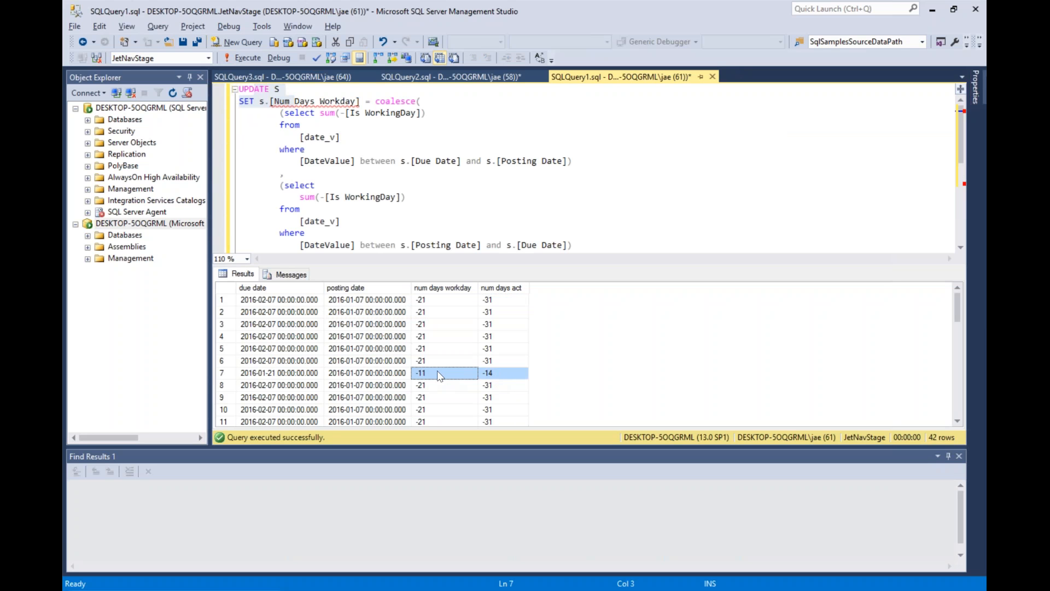
Step: Examine the remaining result rows, comparing dates and day differences across rows 38 to 40
scroll(442, 375, "down", 1)
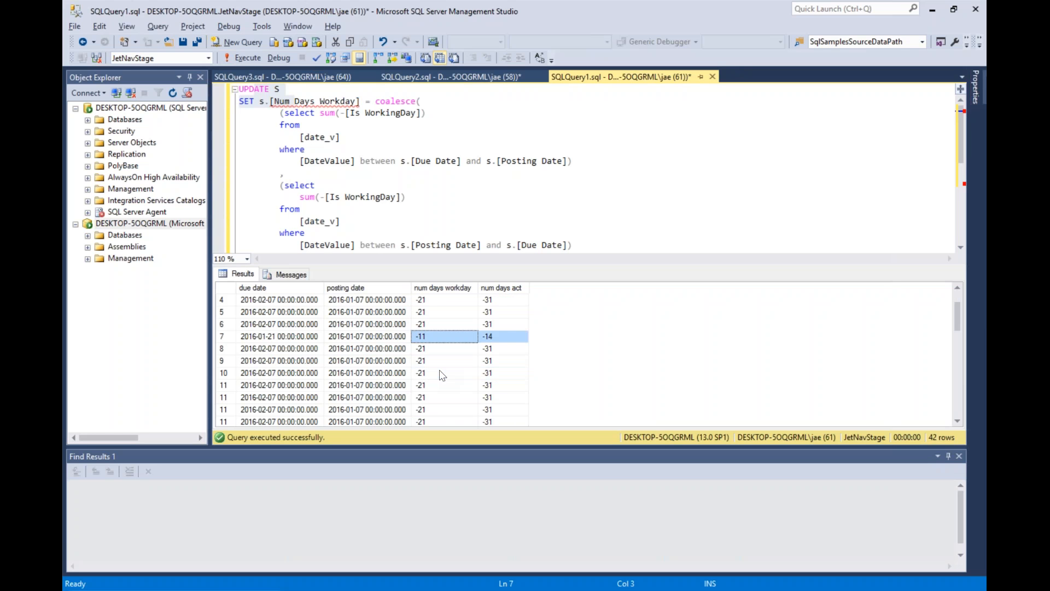
scroll(476, 365, "down", 1)
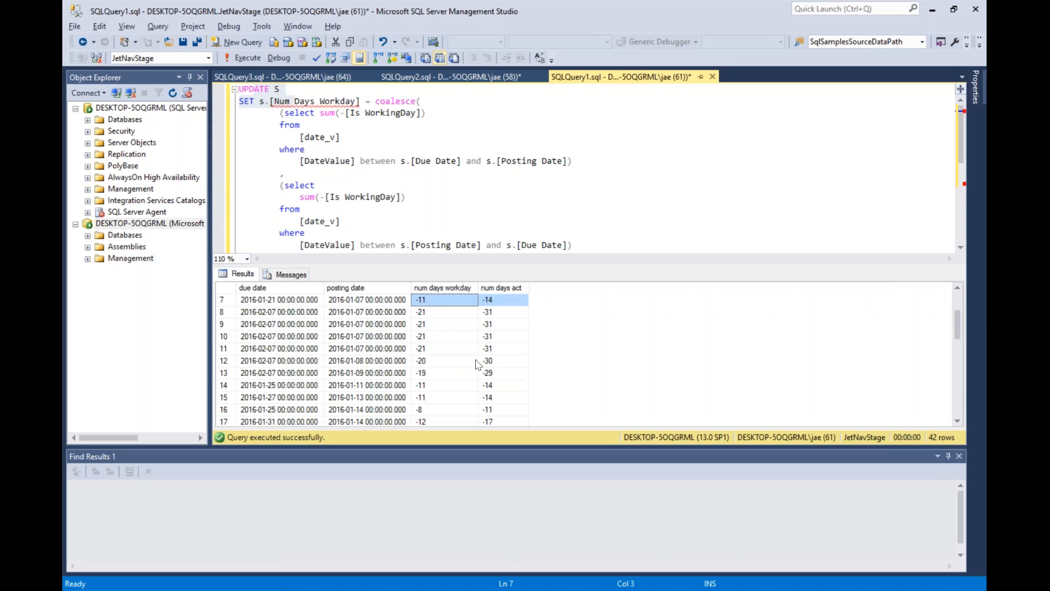
scroll(476, 364, "down", 8)
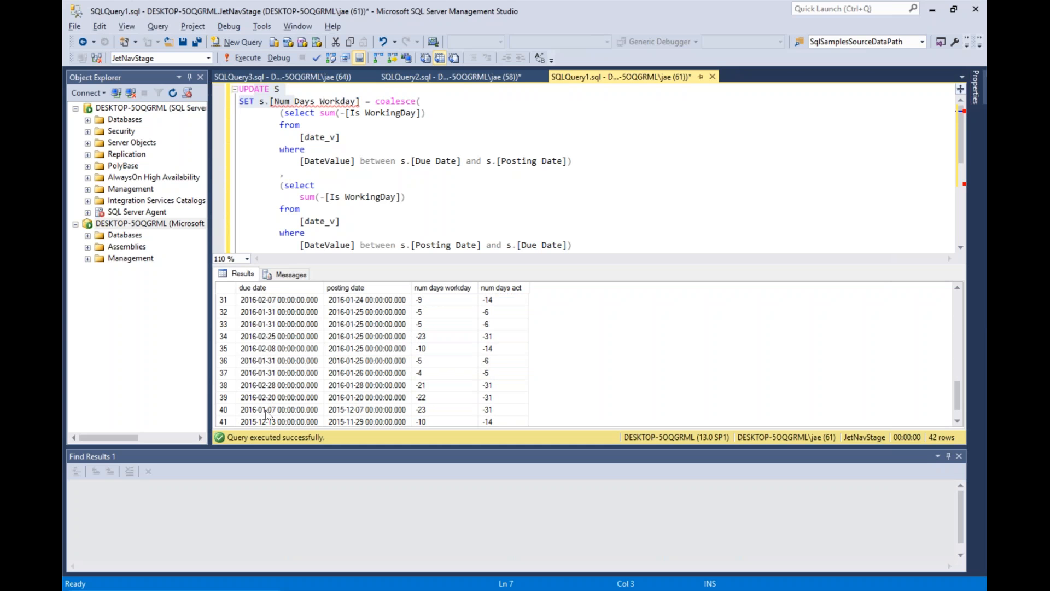
left_click_drag(272, 411, 483, 390)
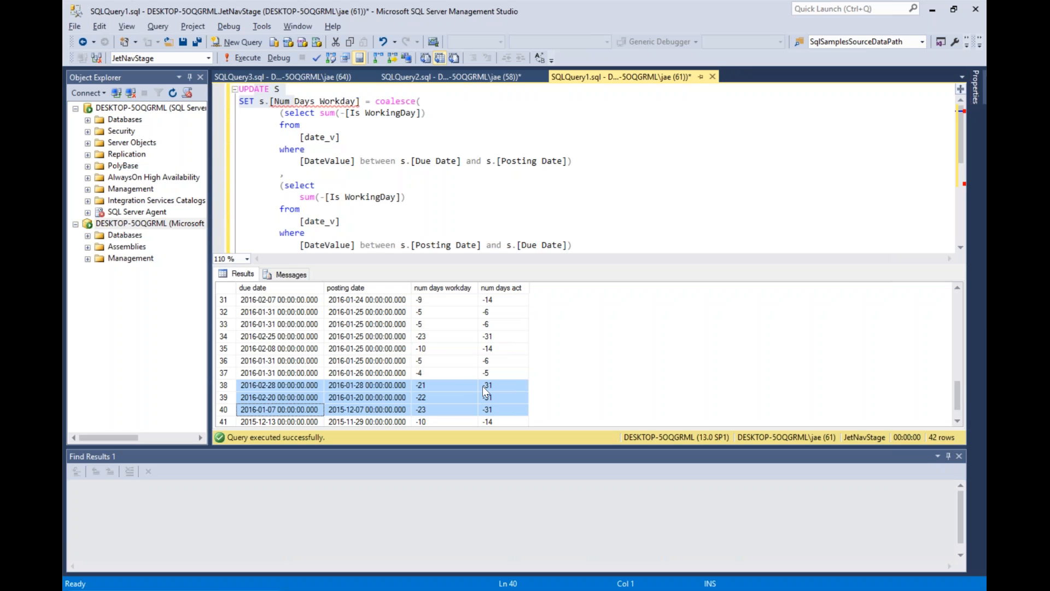
Step: Copy the entire UPDATE statement without the select statement below it
left_click(434, 219)
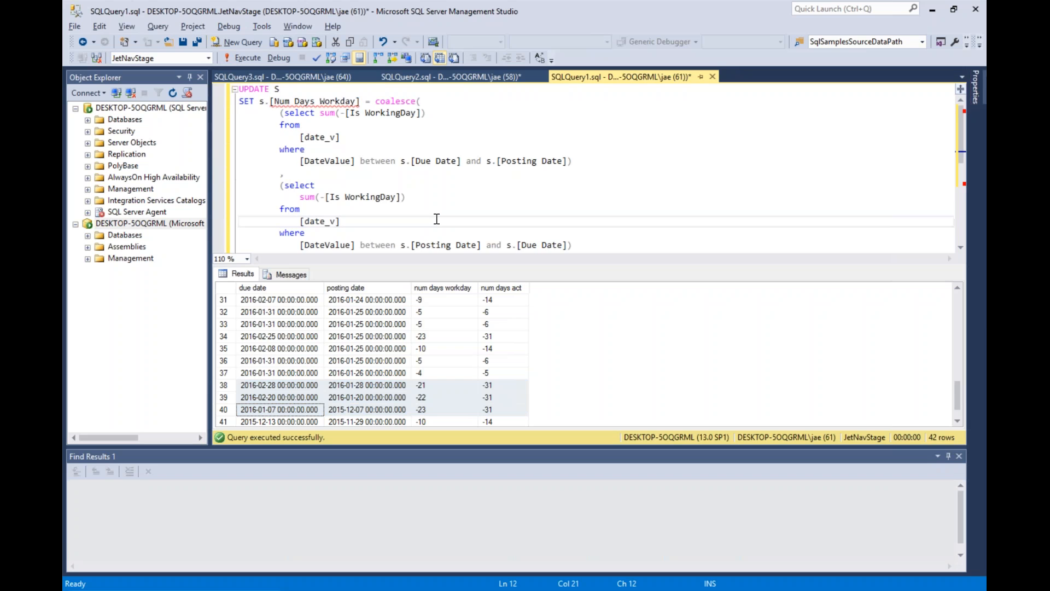
scroll(432, 219, "down", 3)
left_click_drag(426, 174, 139, 3)
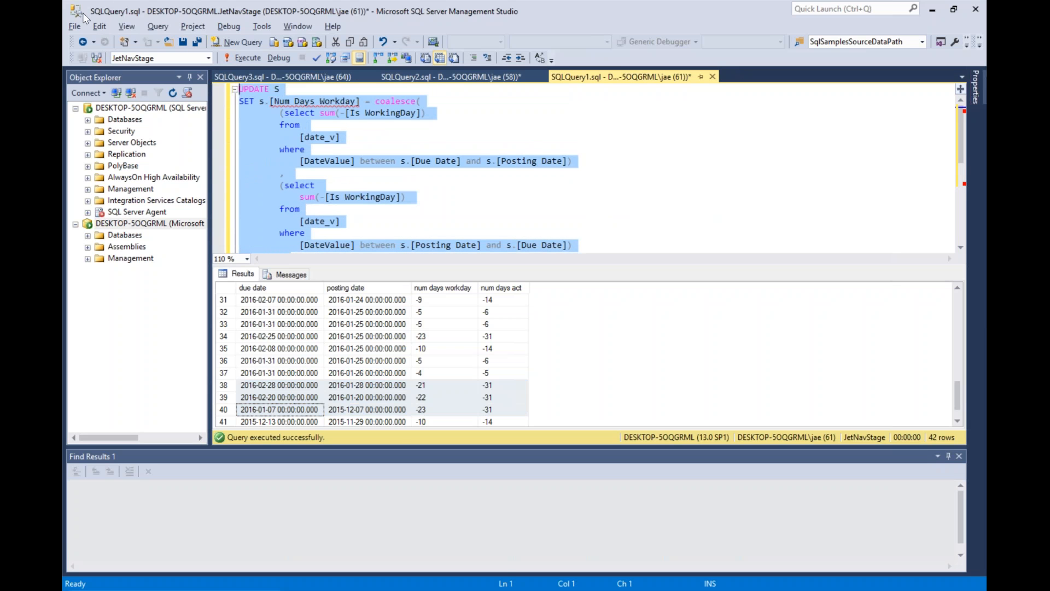
Step: In Jet Data Manager, add a custom SQL step under the staging database's Script Actions and paste the UPDATE statement into it
key("alt+Tab")
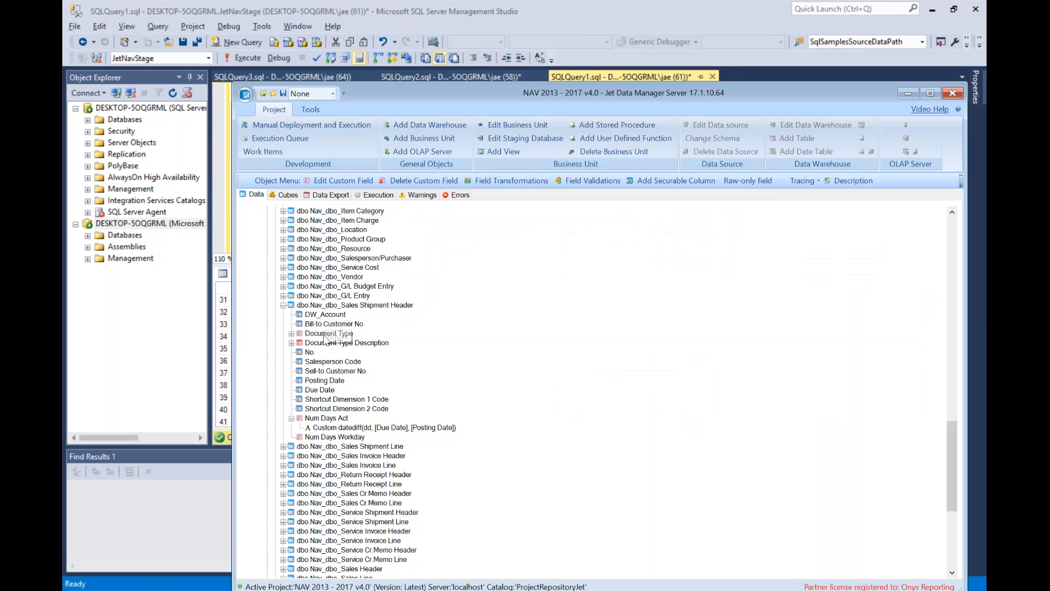
left_click(284, 306)
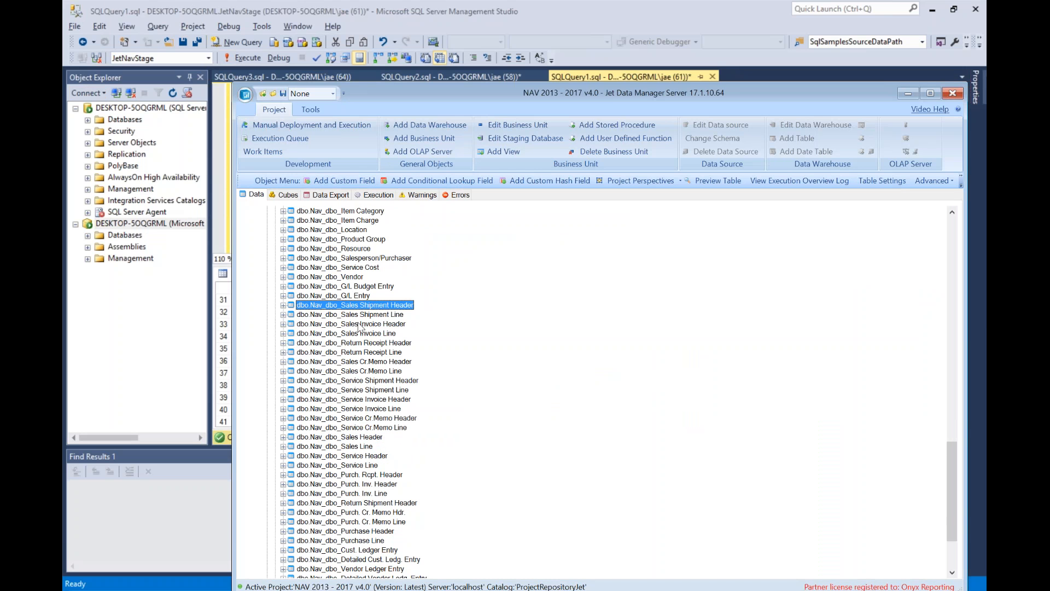
scroll(361, 327, "down", 4)
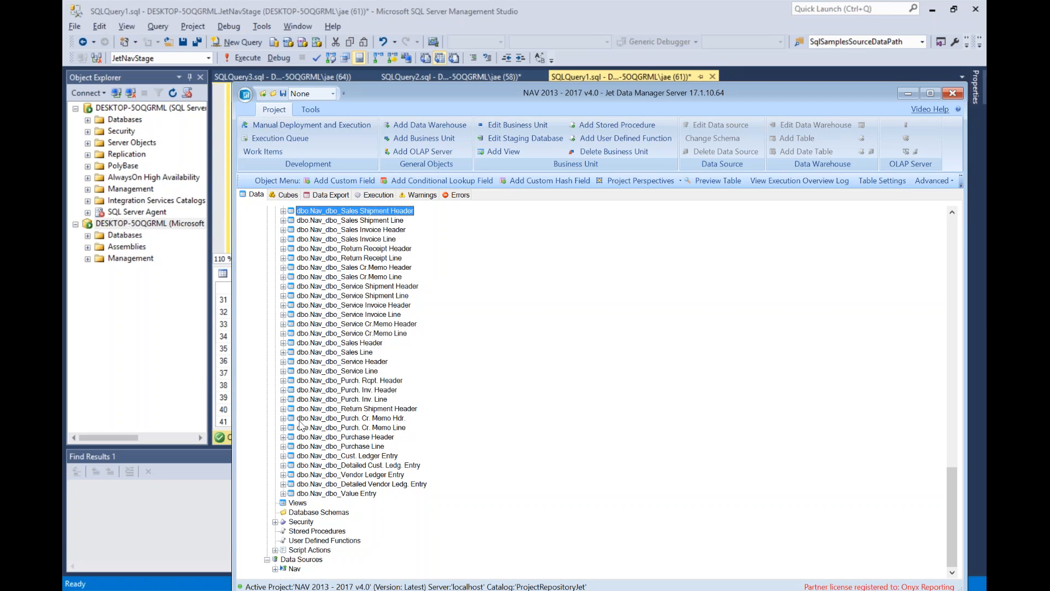
left_click(275, 551)
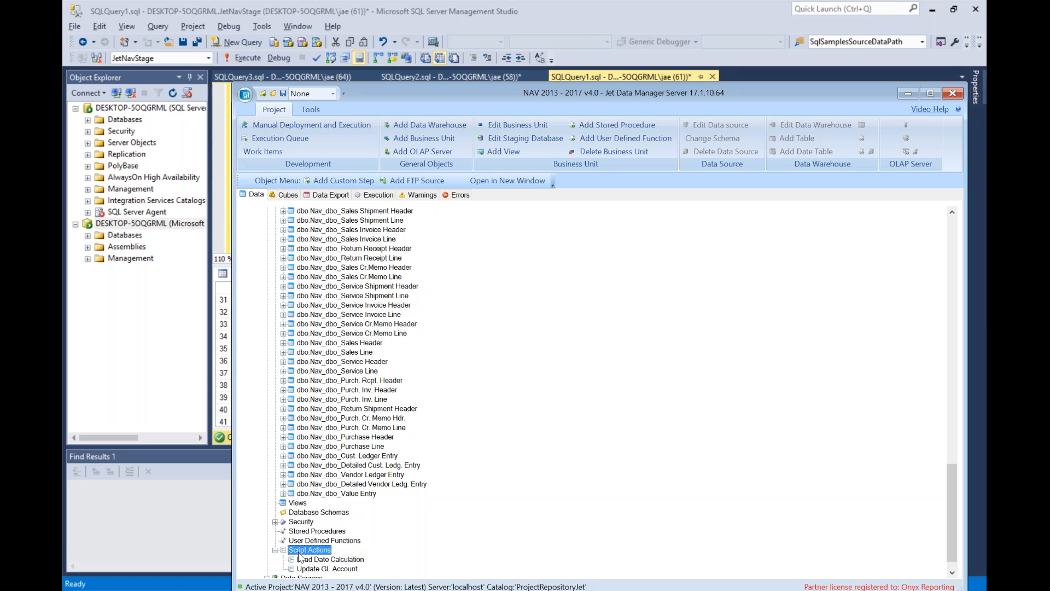
right_click(300, 554)
left_click(343, 544)
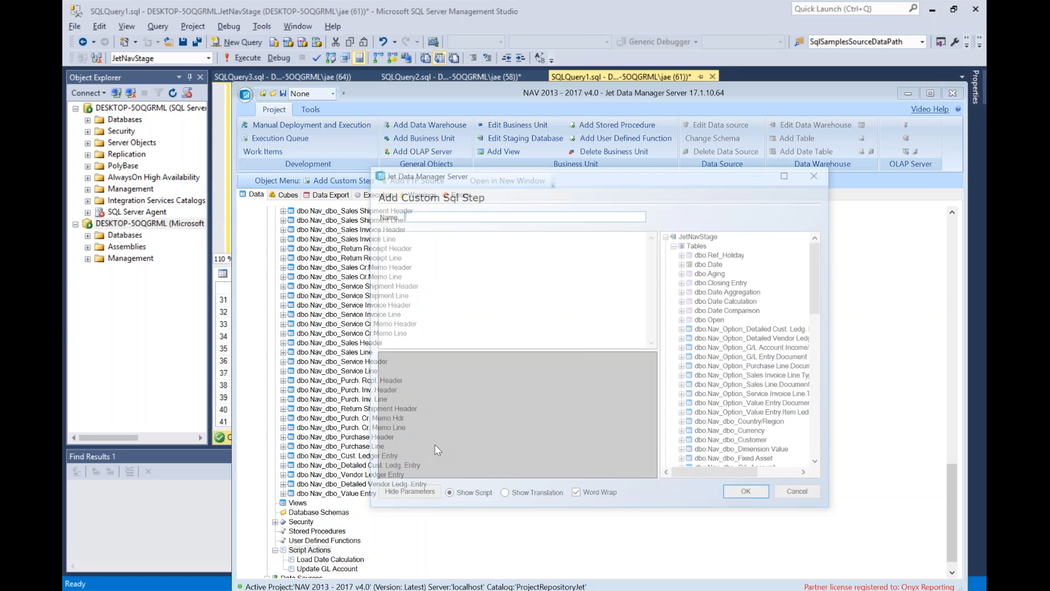
key("ctrl+v")
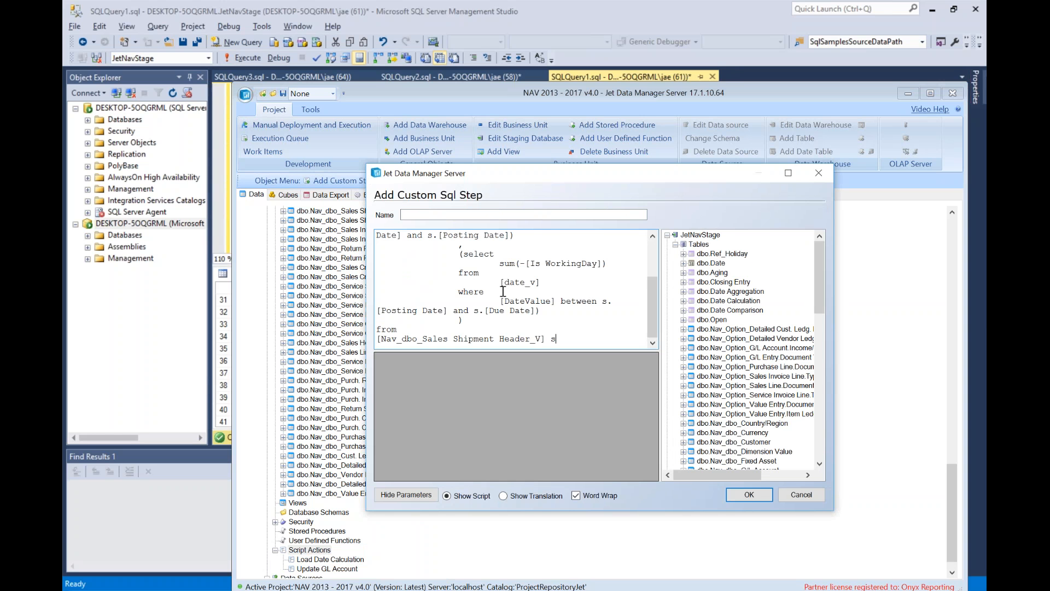
Step: Insert Sales Shipment Header's Posting Date field as a parameter in the script, keeping a single [Posting Date] reference in the first between condition
scroll(542, 340, "up", 3)
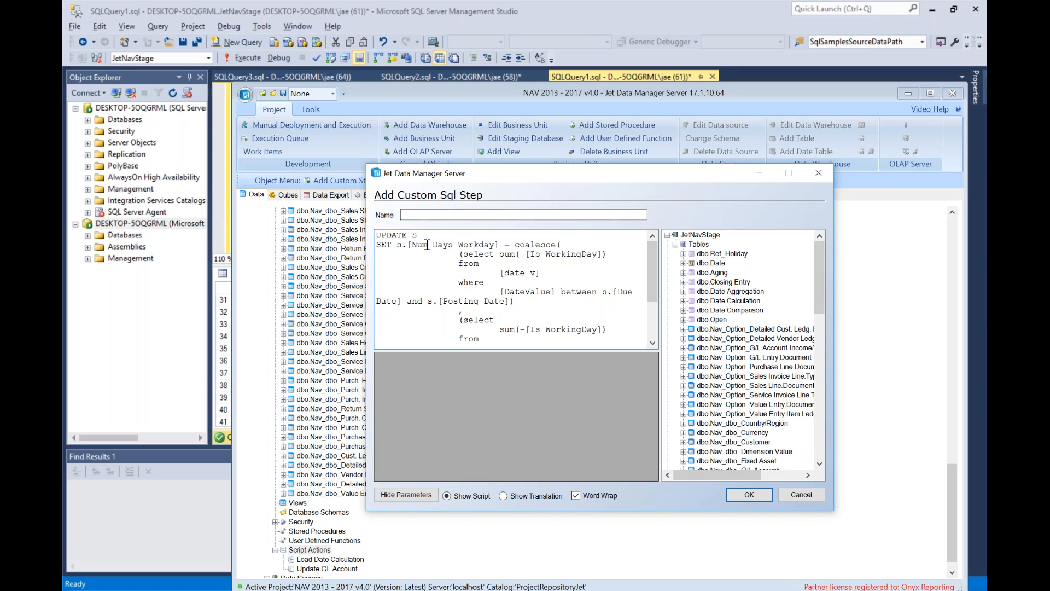
left_click(703, 332)
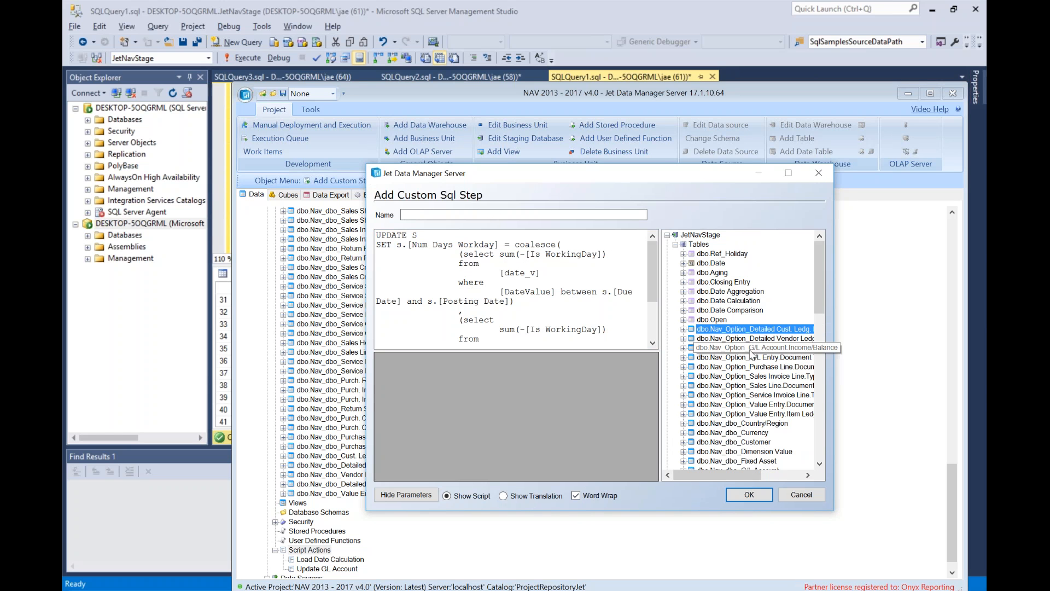
scroll(733, 356, "down", 3)
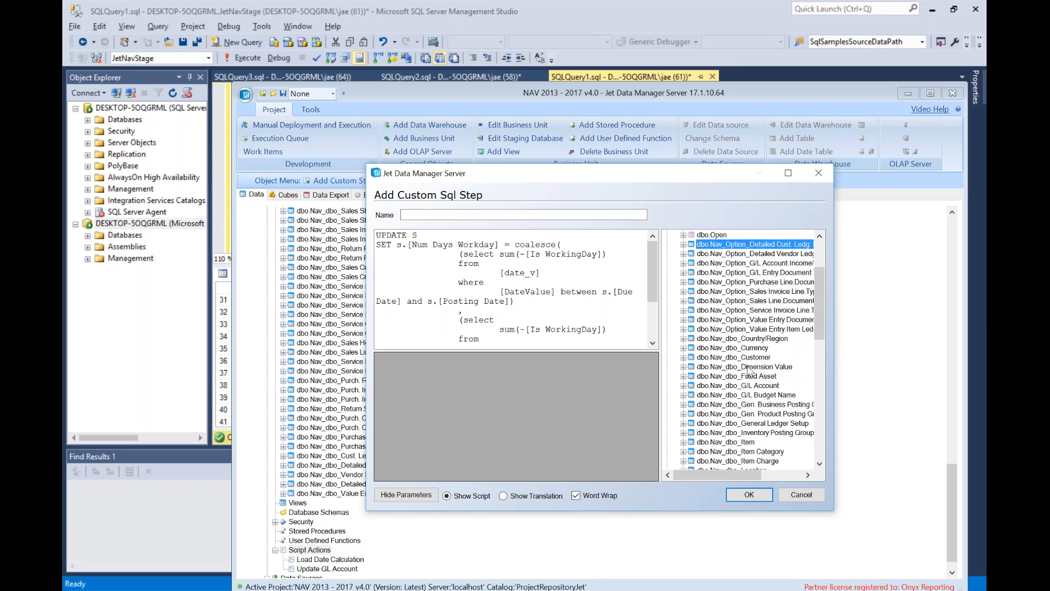
scroll(749, 372, "down", 8)
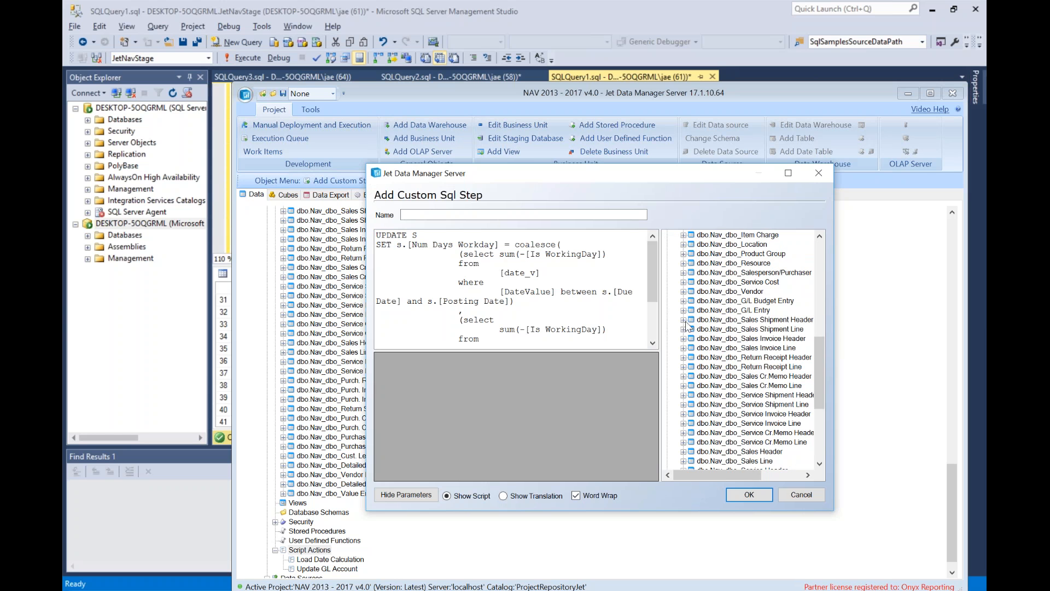
left_click(684, 320)
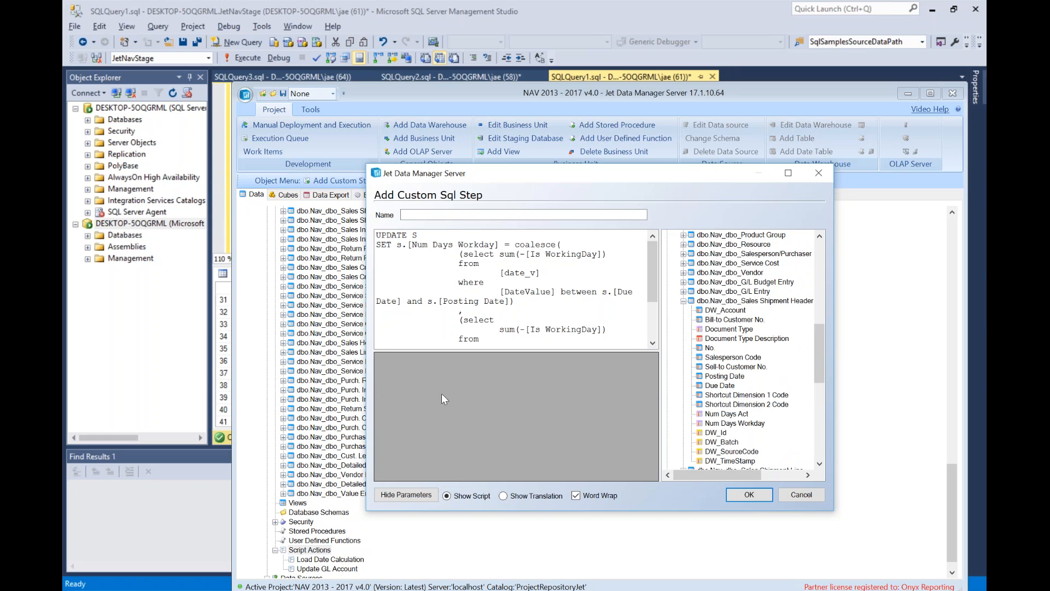
left_click(714, 377)
left_click_drag(713, 381, 438, 304)
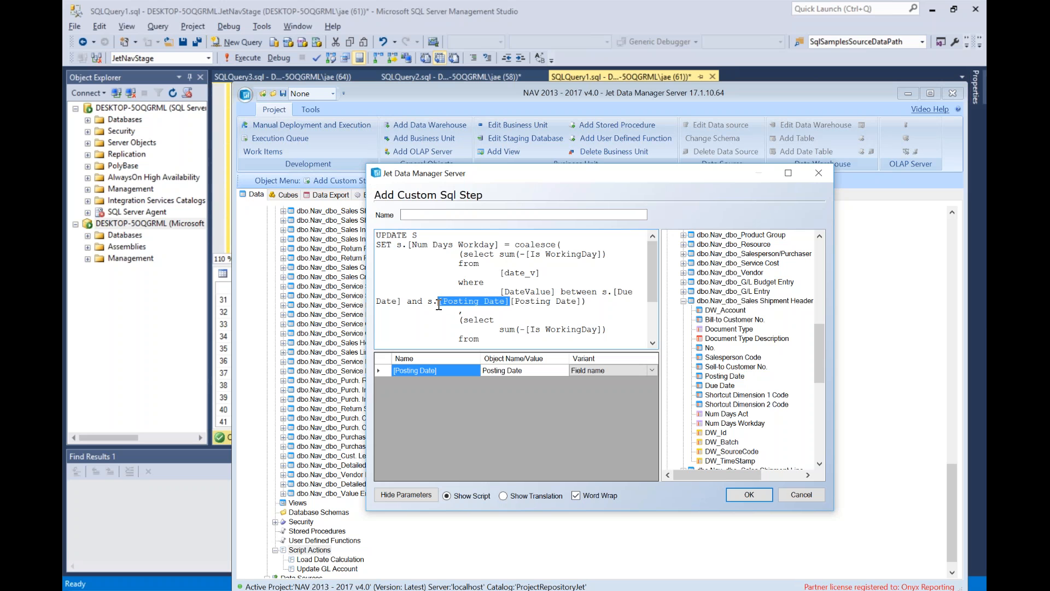
key("Delete")
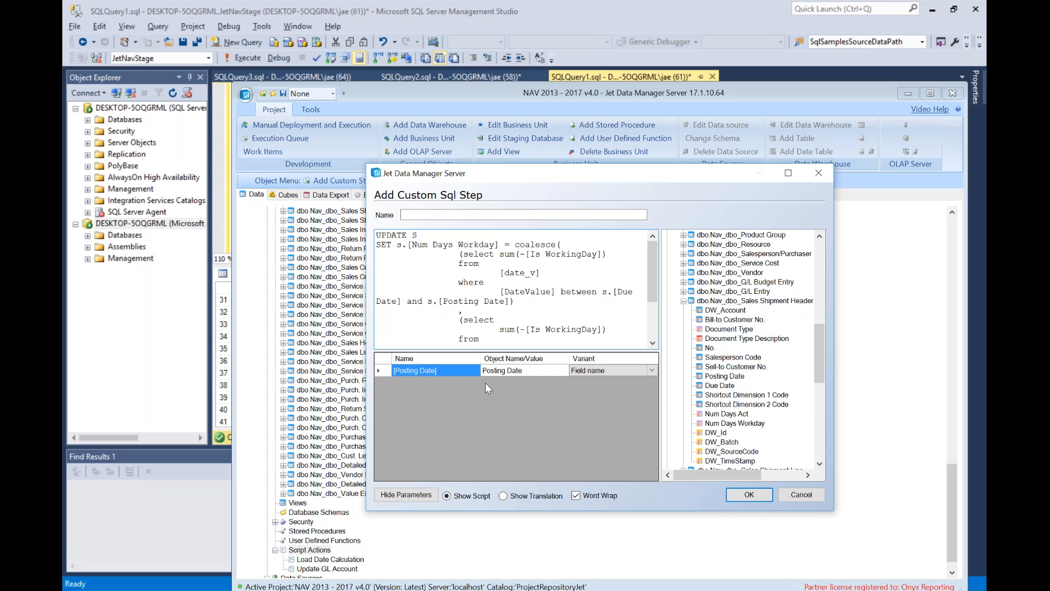
Step: Review the rest of the pasted script against the Sales Shipment Header fields available as parameters
left_click(723, 414)
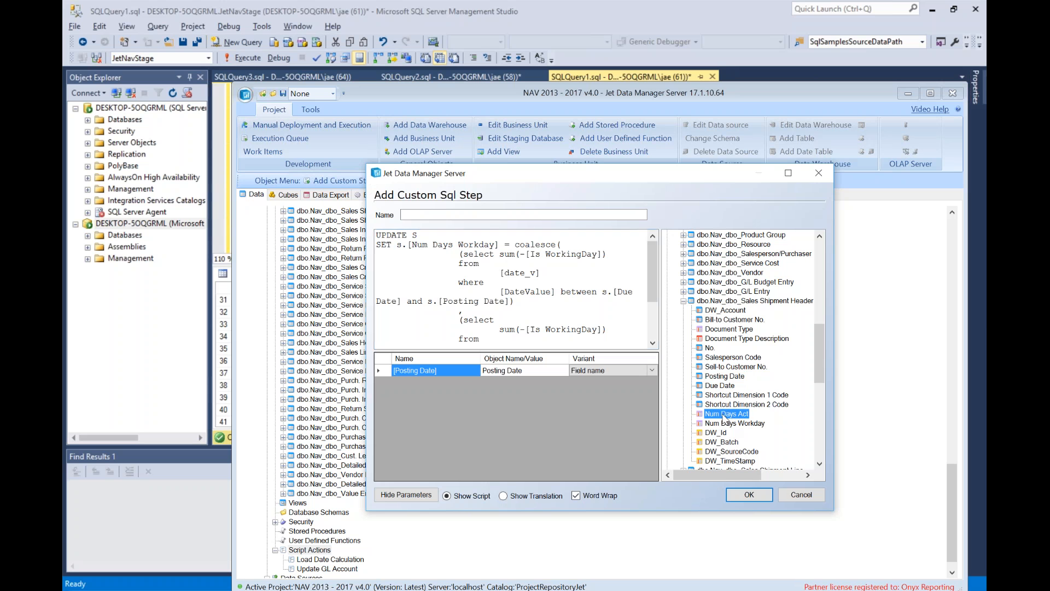
scroll(580, 328, "down", 3)
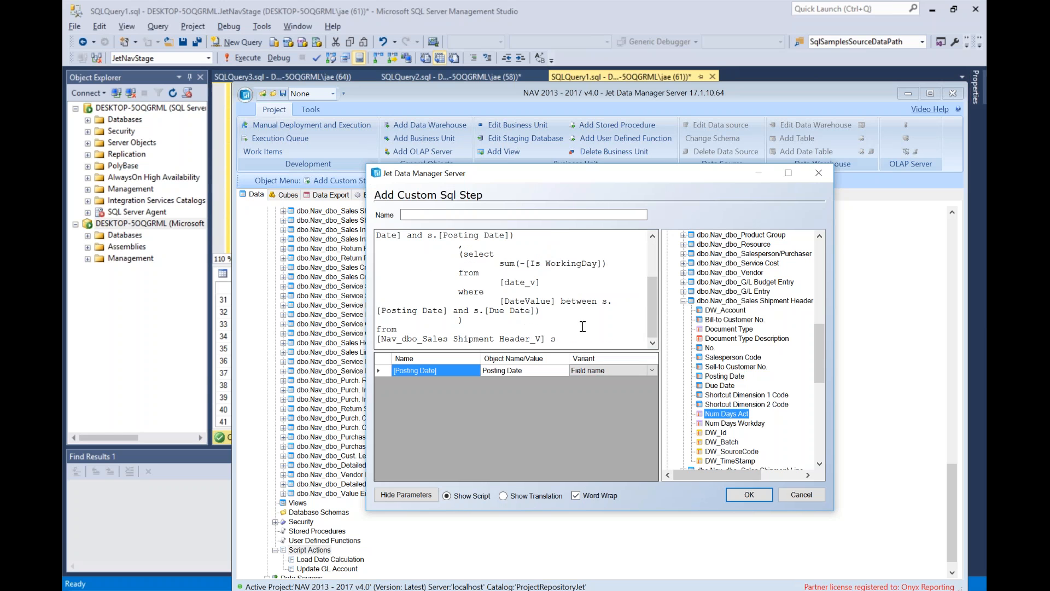
scroll(581, 328, "up", 3)
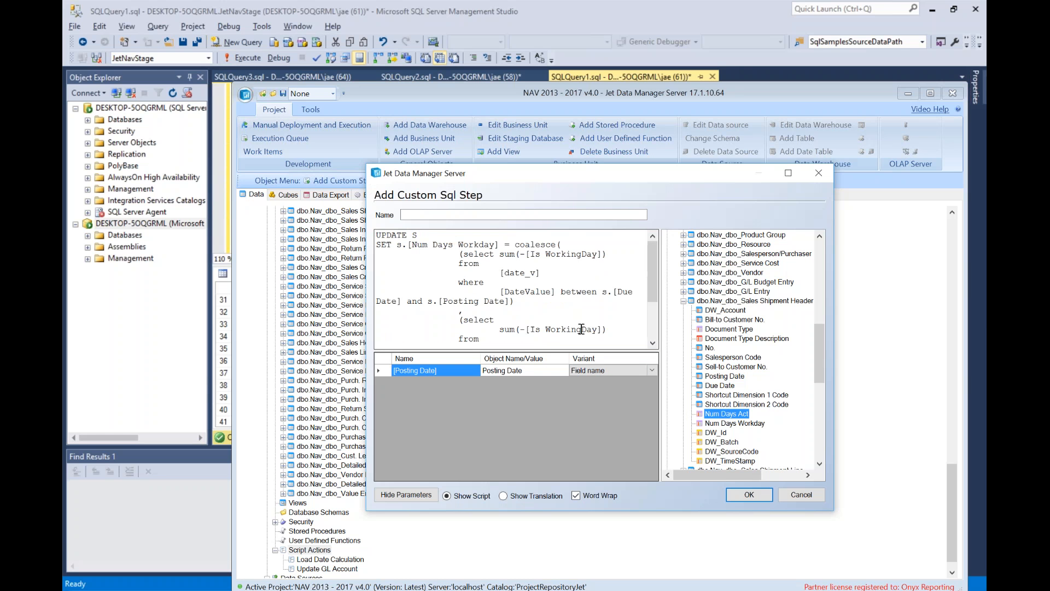
Step: Insert Sales Shipment Header's Num Days Workday field as a script parameter, keeping a single [Num Days Workday] reference in the SET clause
left_click(739, 424)
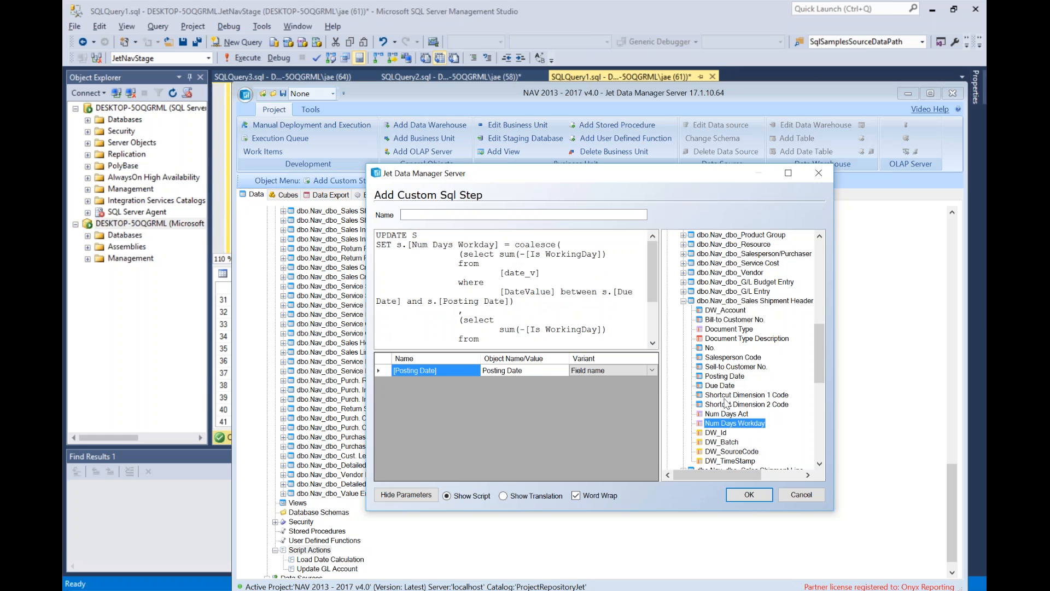
left_click_drag(729, 425, 507, 255)
left_click_drag(499, 249, 409, 244)
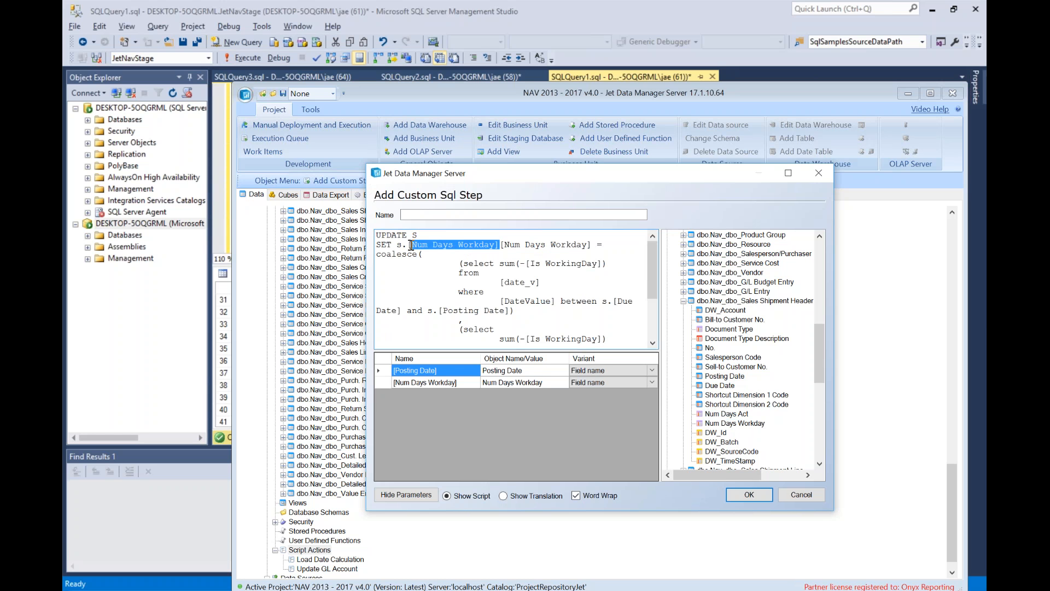
key("Delete")
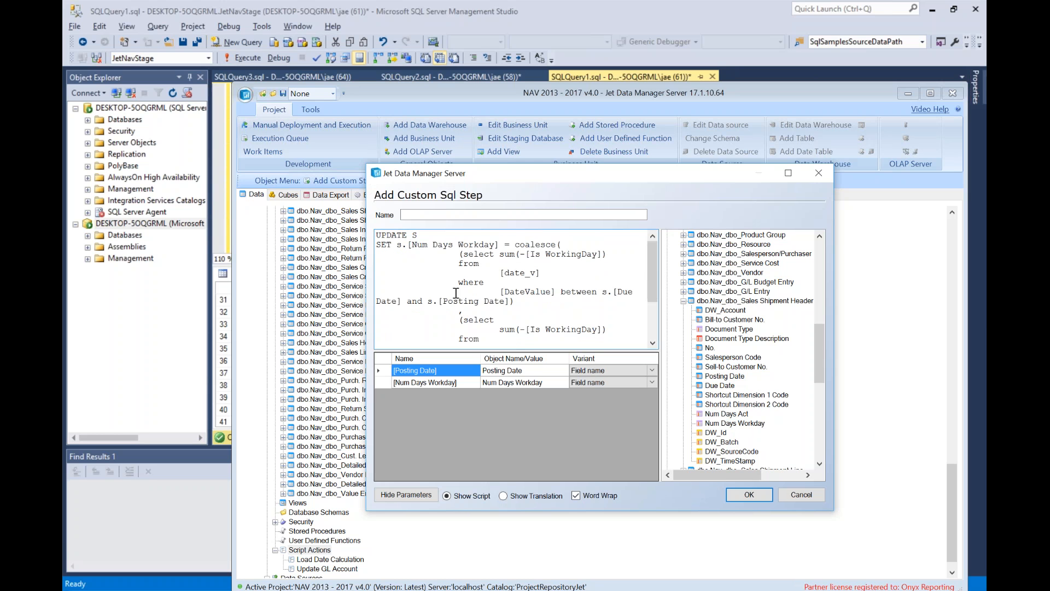
Step: Insert the Sales Shipment Header table as a parameter in the final from clause, keeping a single table reference and the Raw table variant
scroll(484, 298, "down", 3)
left_click_drag(546, 340, 376, 340)
left_click_drag(726, 302, 375, 330)
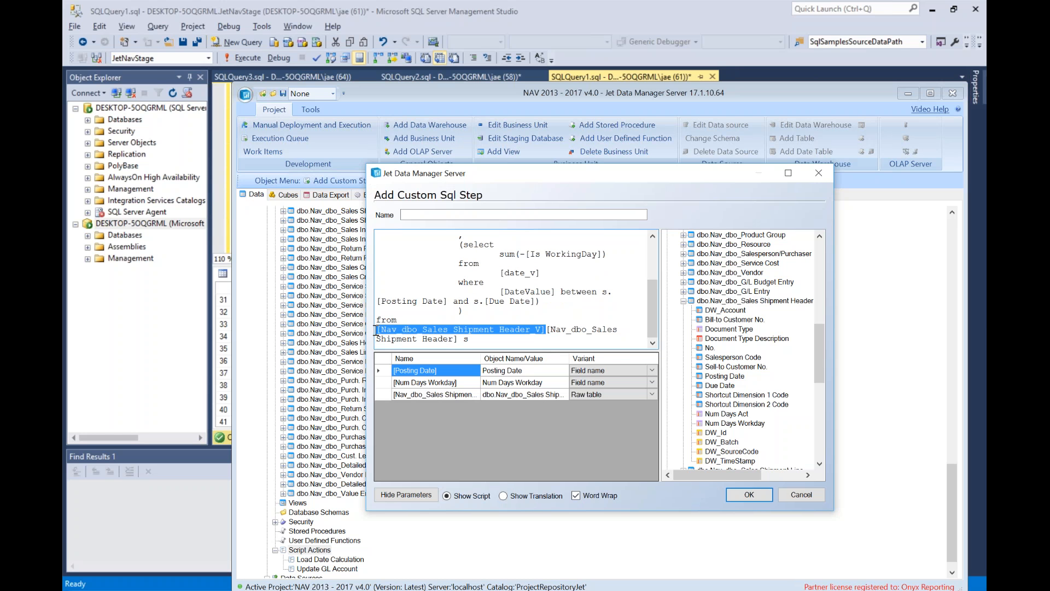
key("Delete")
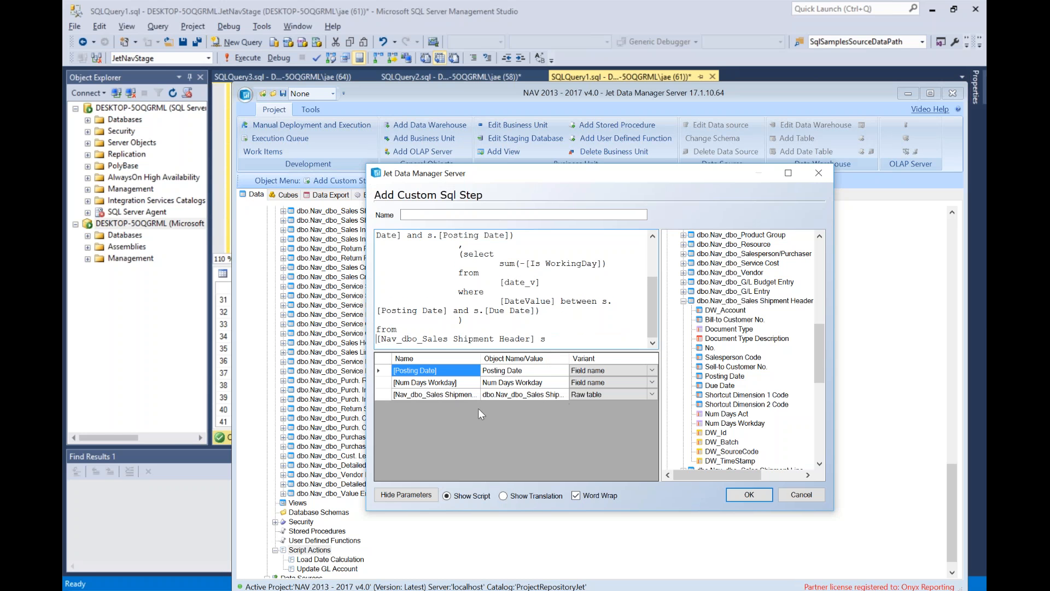
left_click(587, 396)
left_click(588, 395)
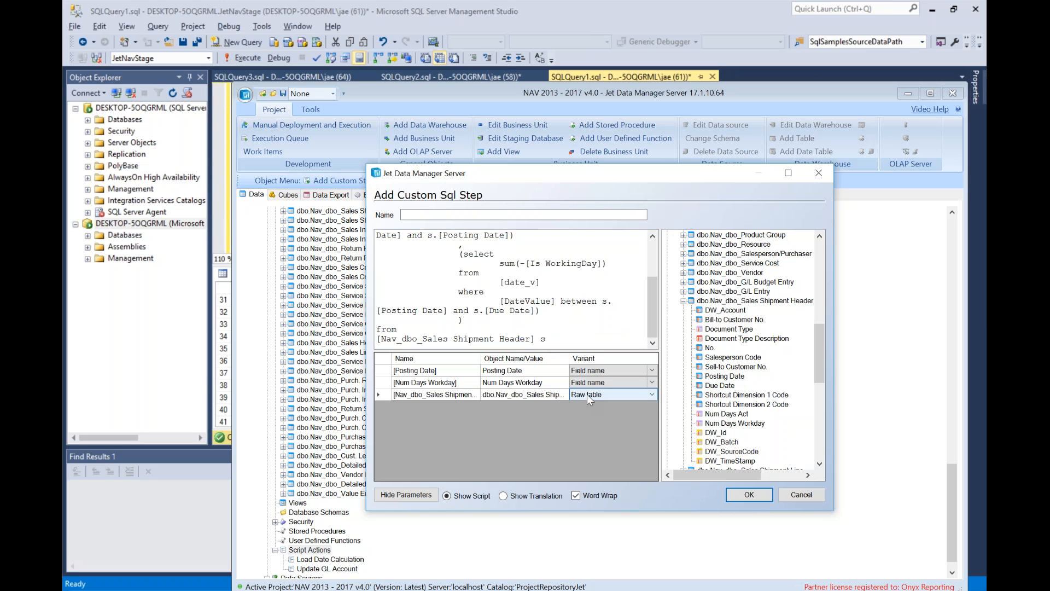
left_click(652, 398)
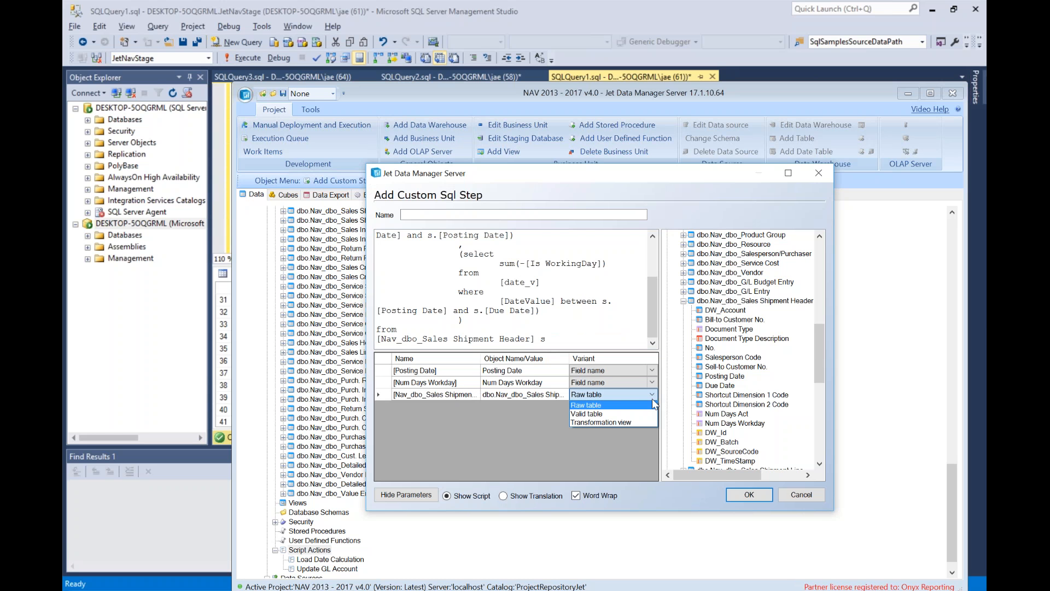
left_click(651, 399)
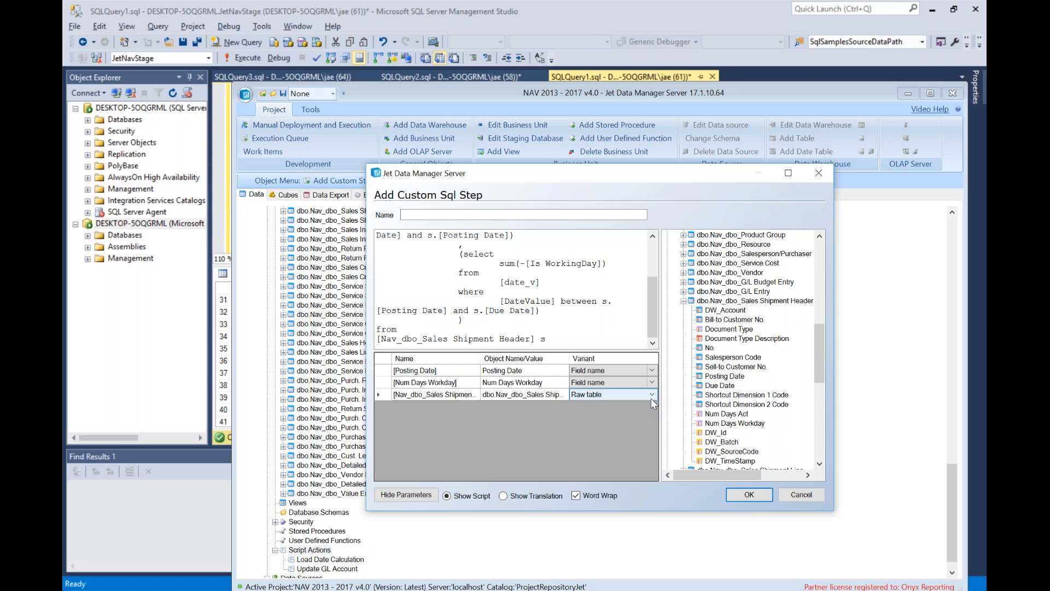
Step: Insert the dbo.Date table's Is WorkingDay field as a parameter in the second sum expression, keeping a single [Is WorkingDay] reference
left_click(554, 267)
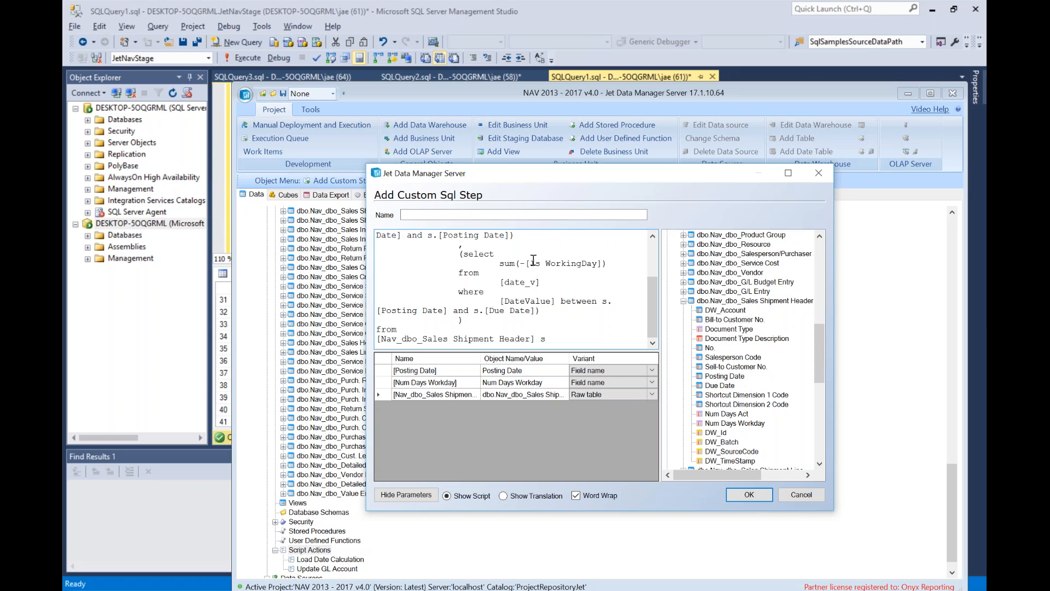
left_click_drag(533, 264, 598, 263)
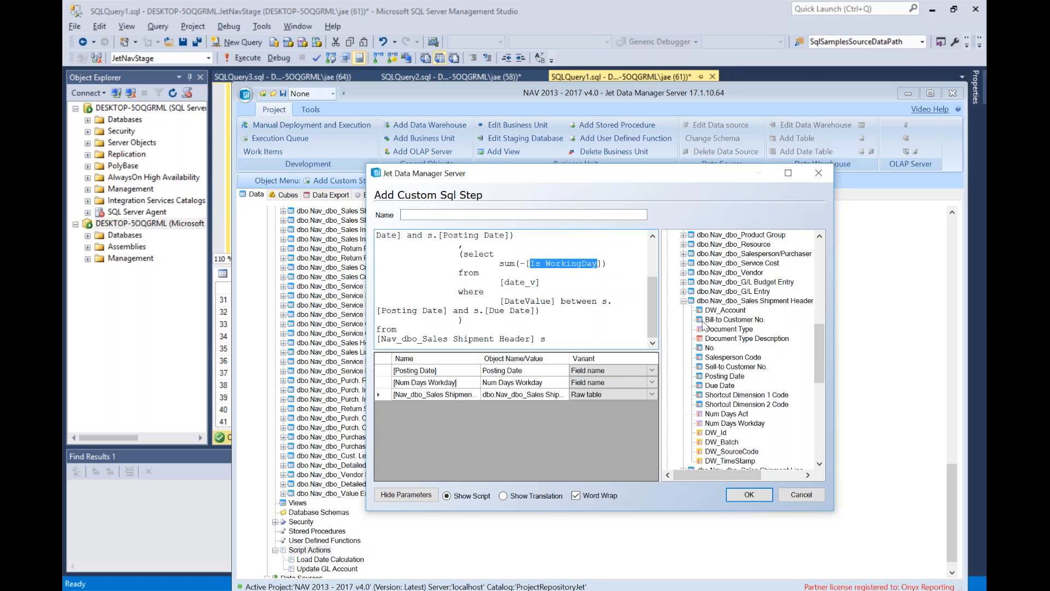
left_click(683, 300)
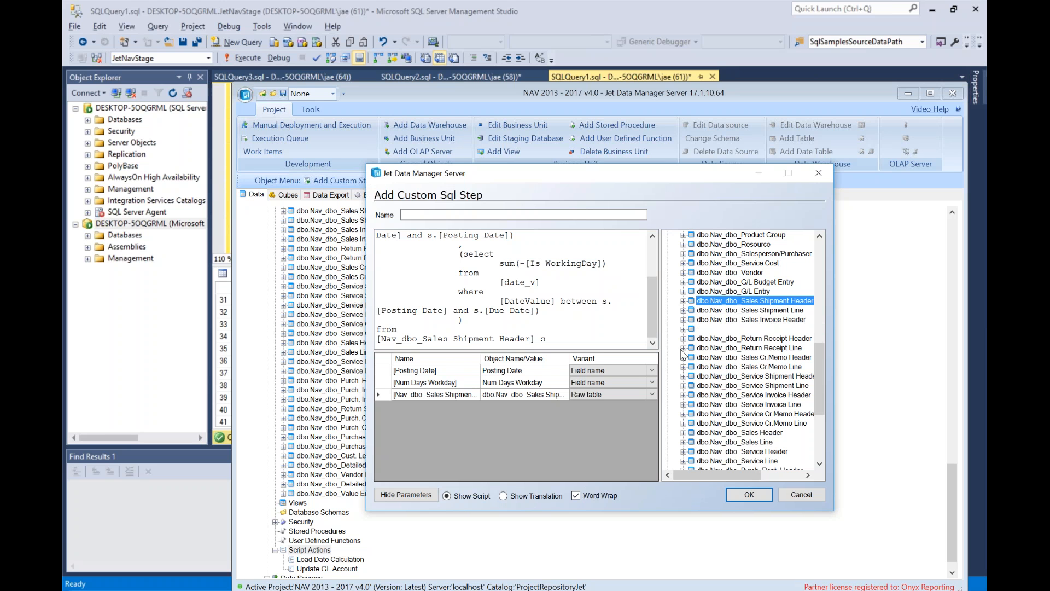
scroll(722, 387, "up", 1)
scroll(721, 389, "up", 3)
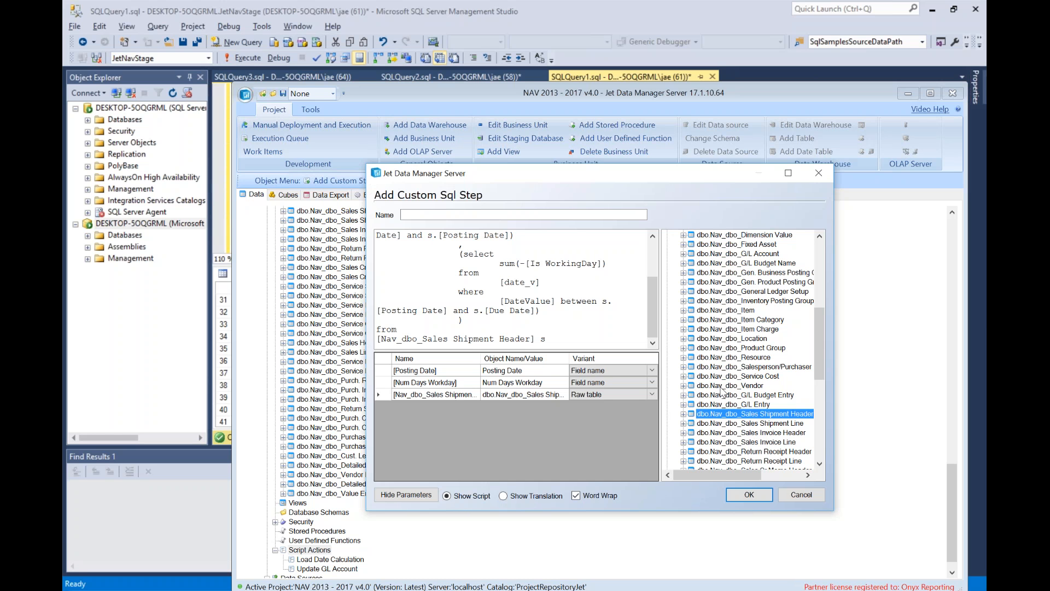
scroll(722, 390, "up", 3)
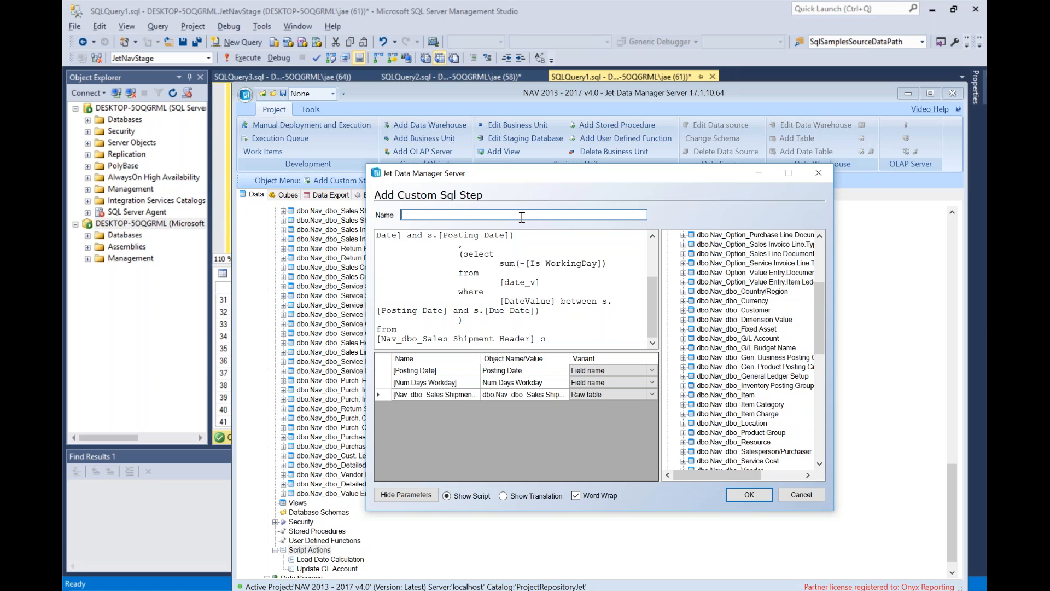
left_click(750, 293)
scroll(748, 273, "up", 5)
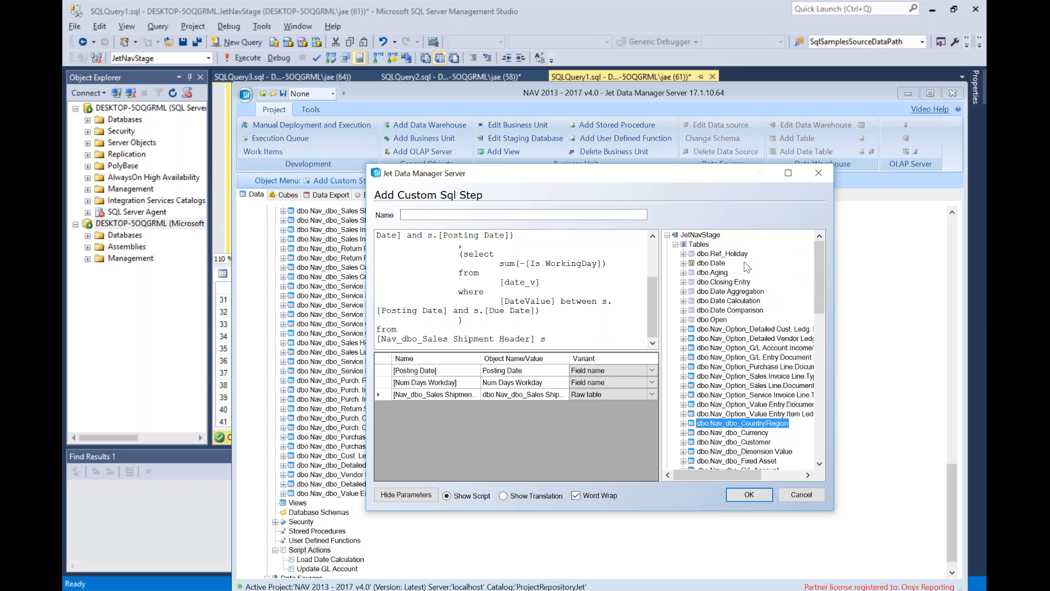
left_click(684, 263)
scroll(733, 317, "down", 5)
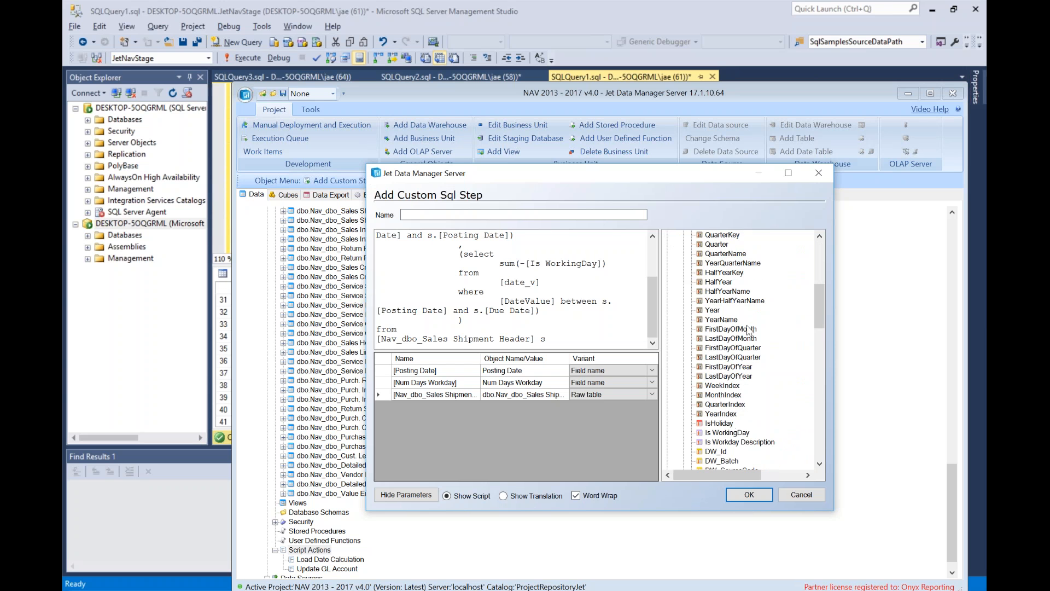
left_click_drag(729, 292, 526, 264)
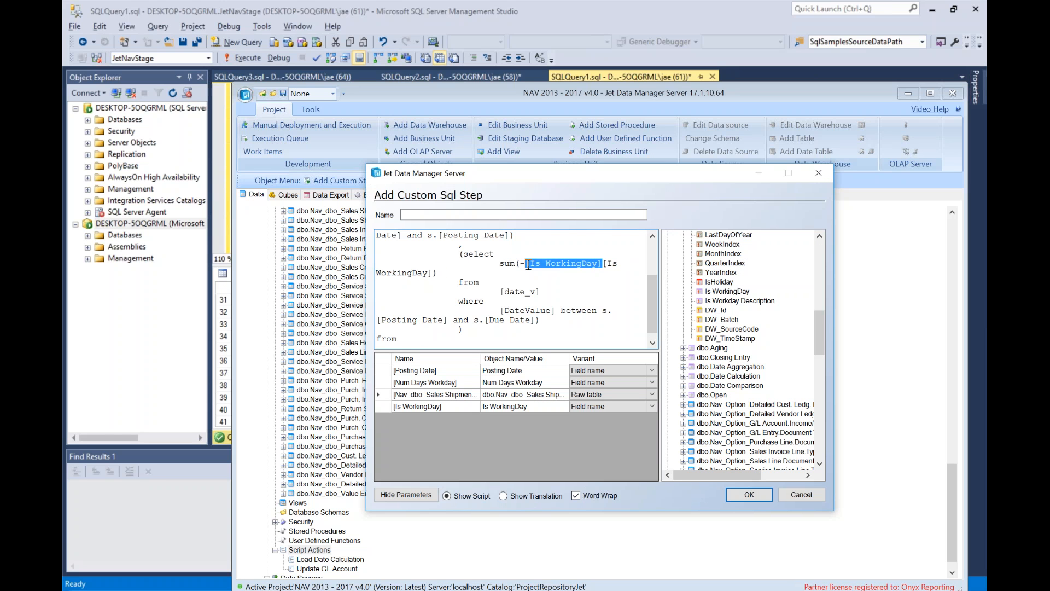
key("Delete")
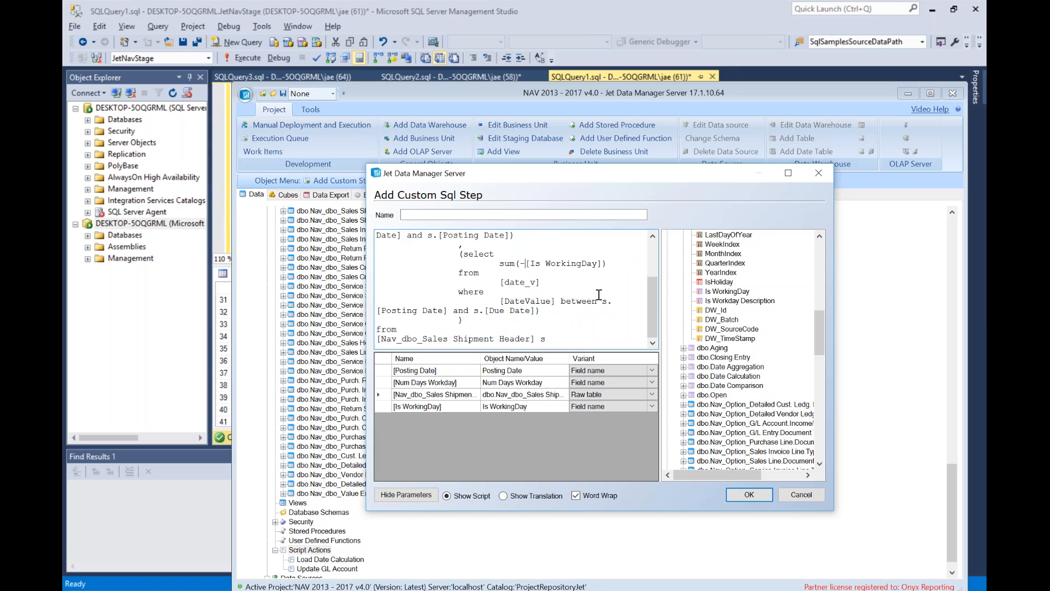
Step: Name the custom SQL step Update Sales Shipment Header and save it
scroll(596, 294, "up", 3)
left_click(404, 215)
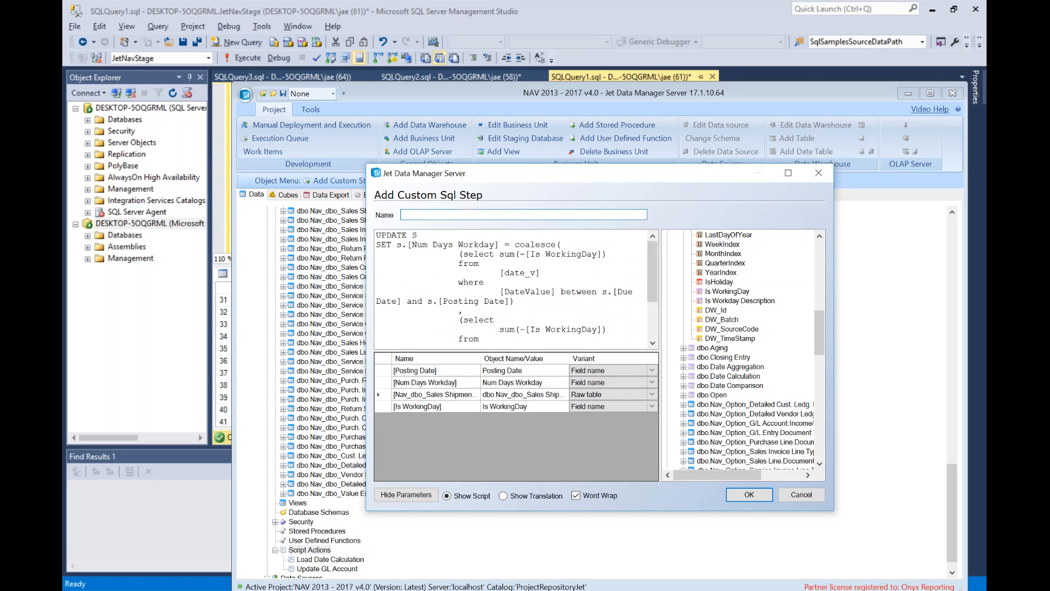
type("Update Sales Shipment HEad")
key("BackSpace")
key("BackSpace")
key("BackSpace")
type("eader")
key("Return")
Step: Open the pre- and post-script settings for the staging Sales Shipment Header table and widen the dialog and its Step column
scroll(339, 481, "down", 1)
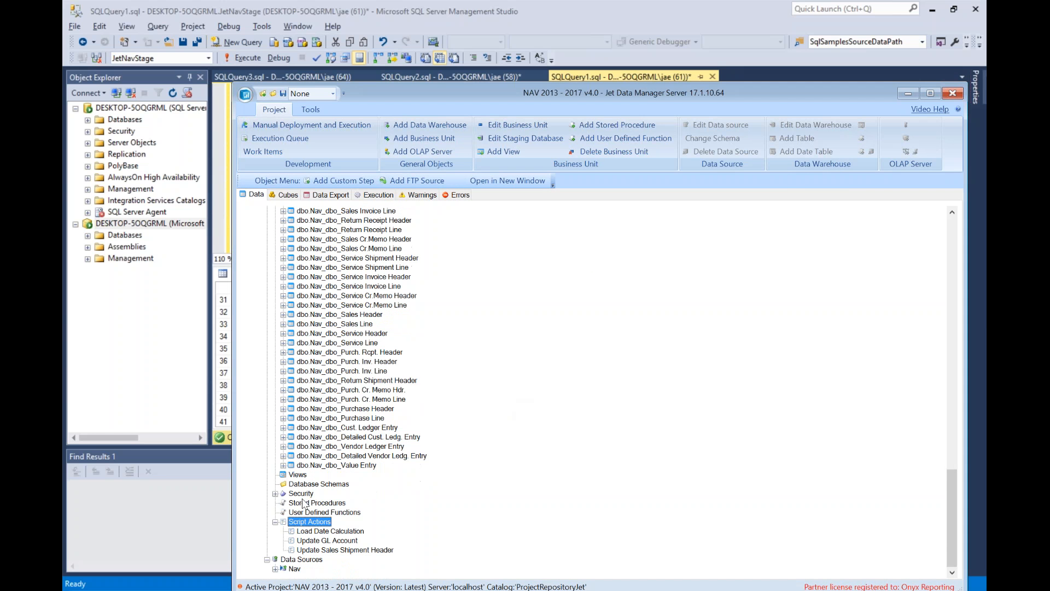
left_click(303, 535)
left_click(313, 542)
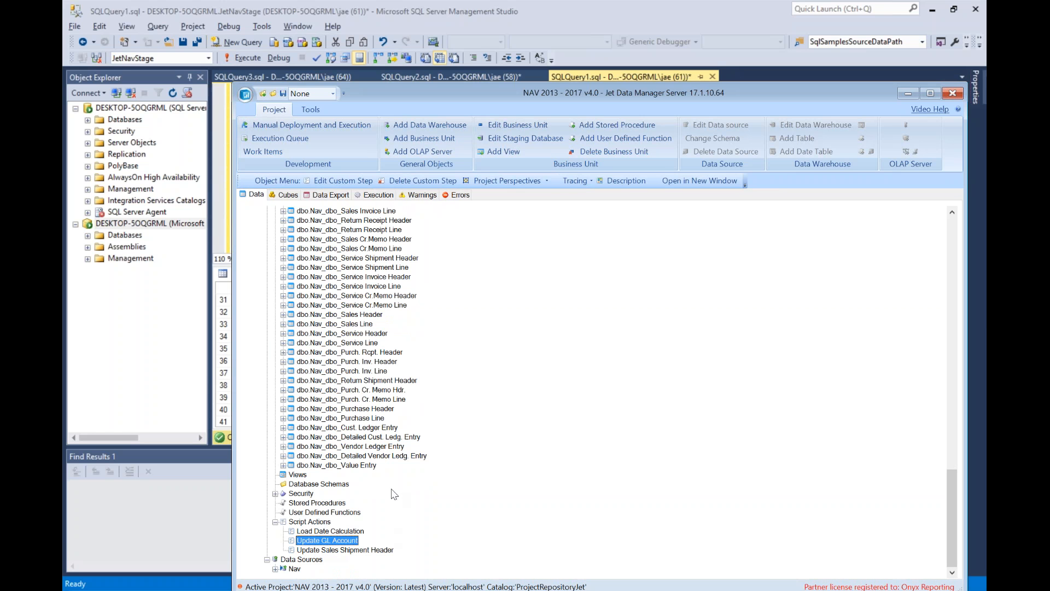
scroll(399, 471, "down", 1)
scroll(399, 472, "up", 2)
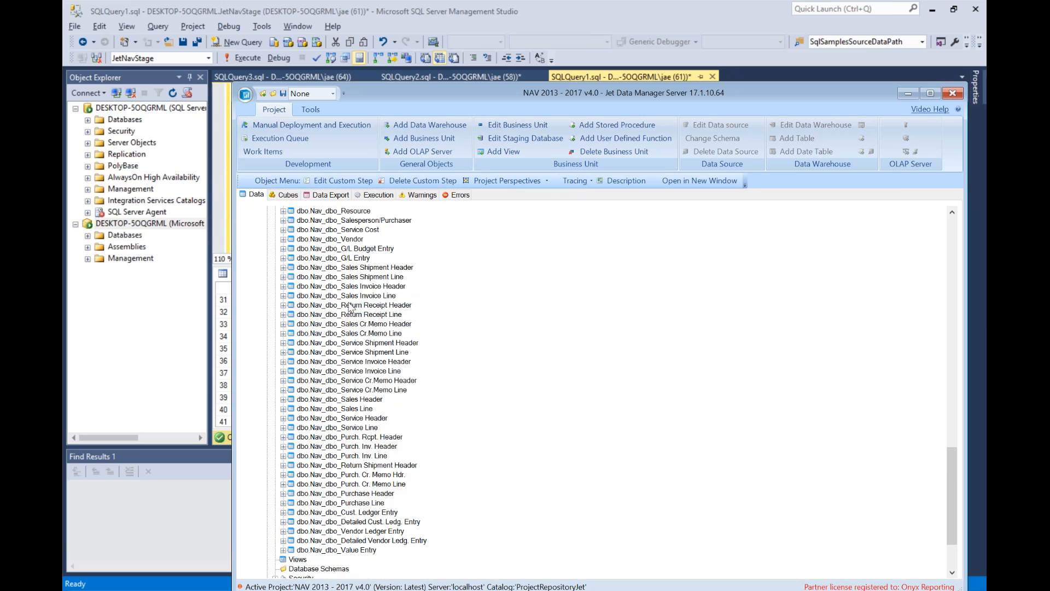
left_click(353, 268)
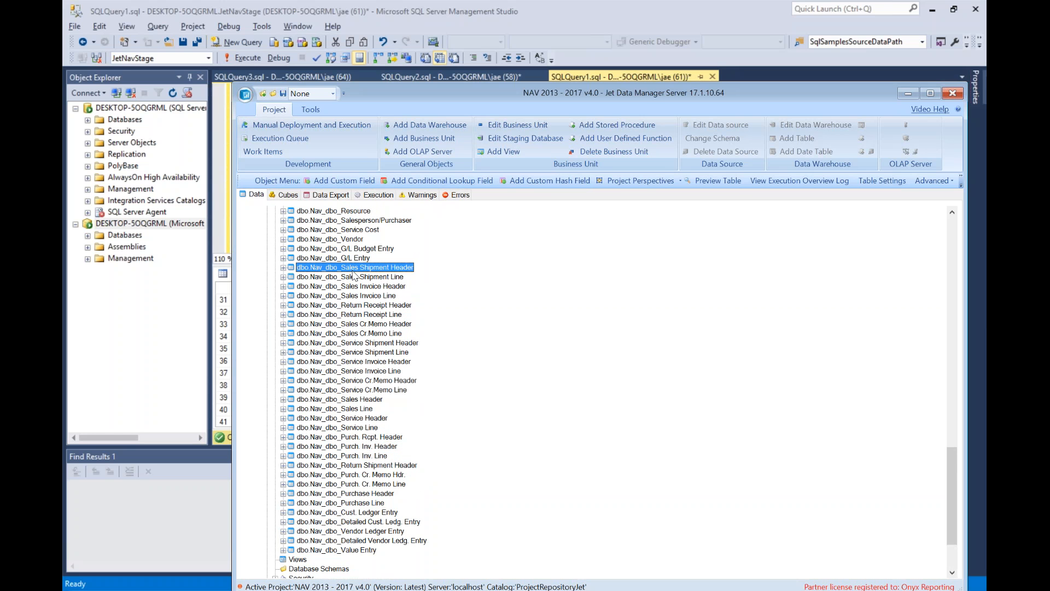
right_click(354, 275)
mouse_move(427, 403)
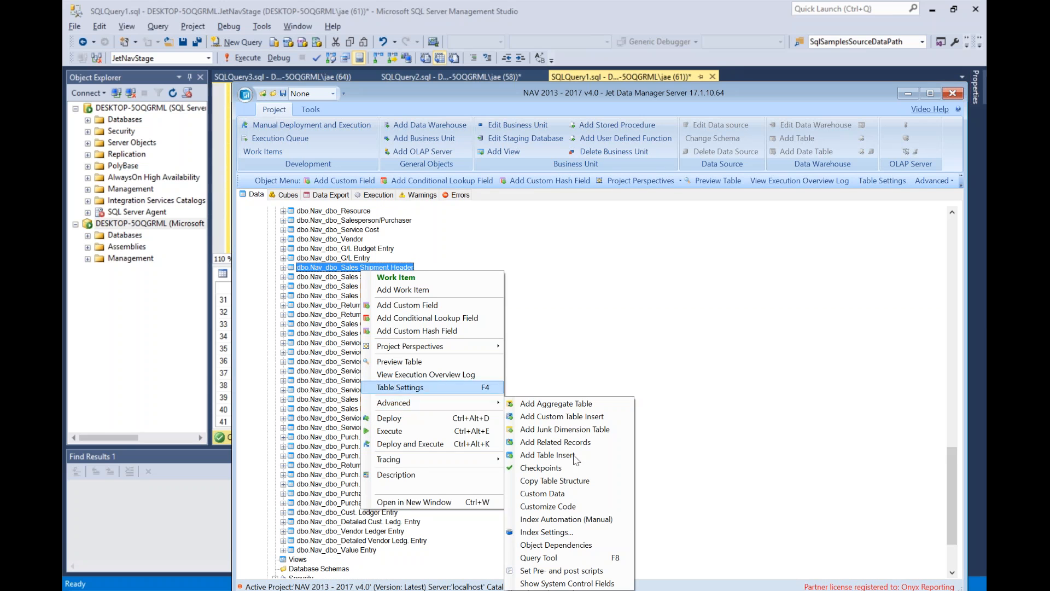
left_click(532, 572)
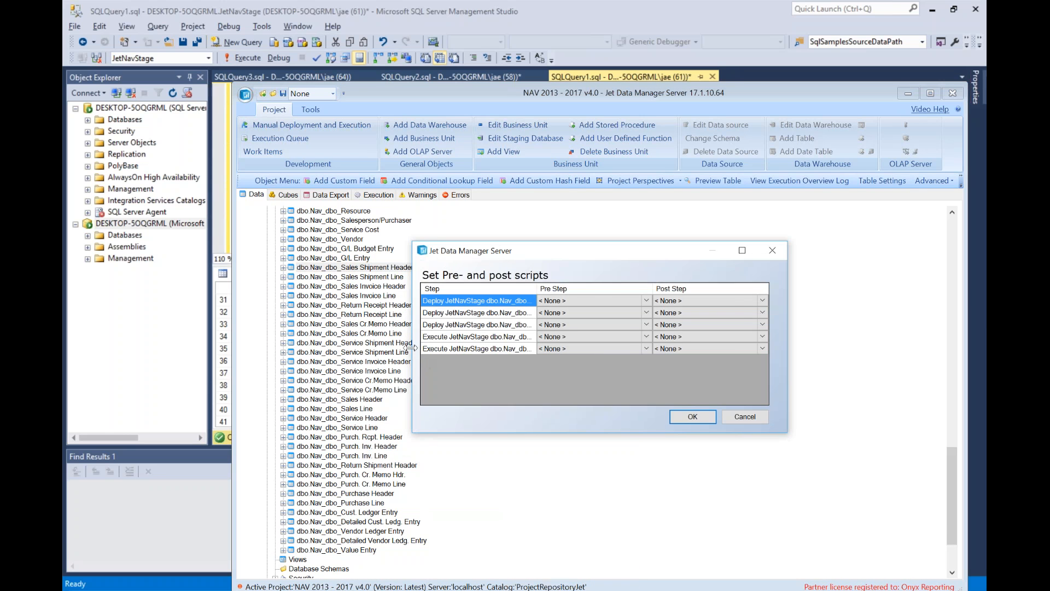
left_click_drag(300, 351, 301, 351)
left_click_drag(465, 287, 549, 286)
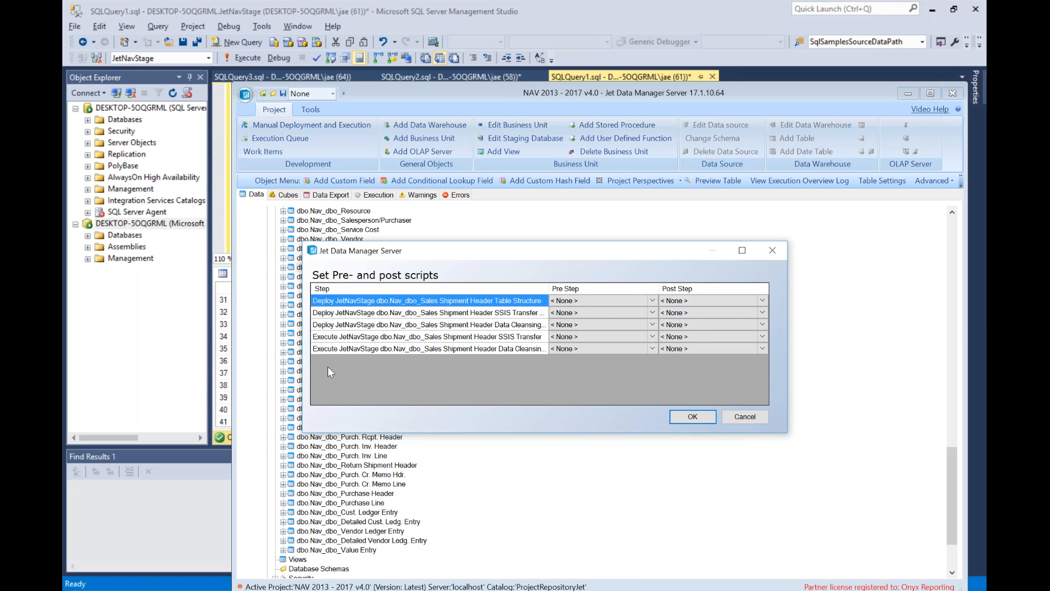
Step: Assign Update Sales Shipment Header as the pre step of the table's Execute Data Cleansing step and save the script settings
left_click(328, 348)
left_click(331, 337)
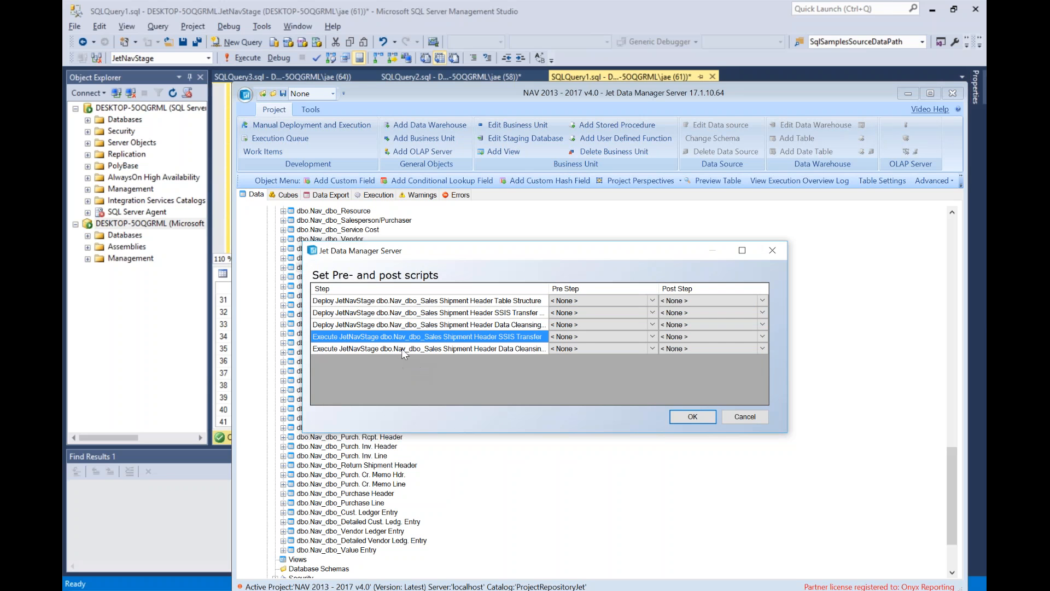
left_click(514, 351)
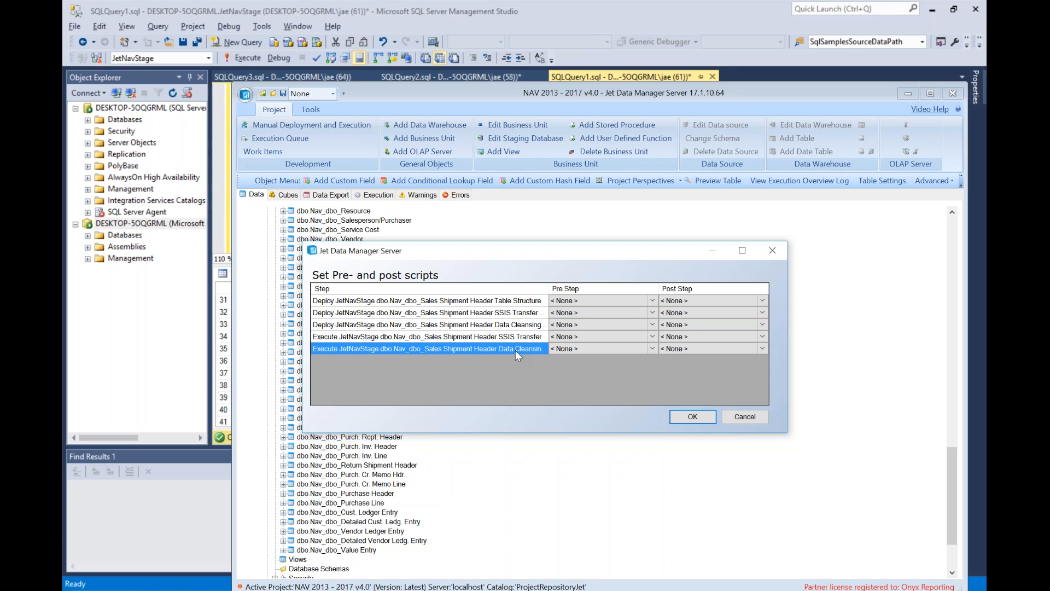
left_click(566, 348)
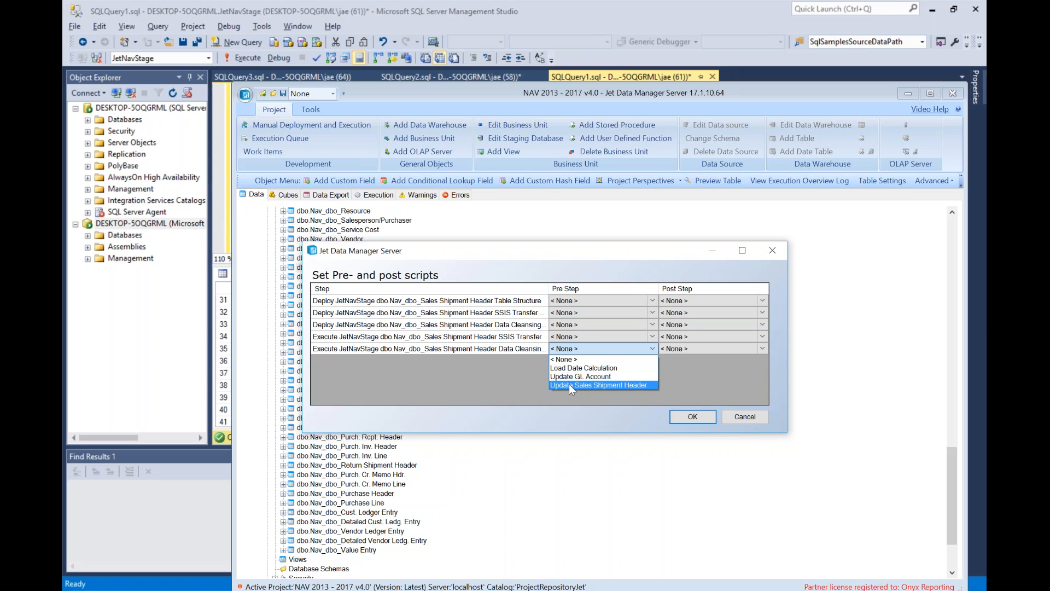
left_click(569, 384)
left_click(509, 348)
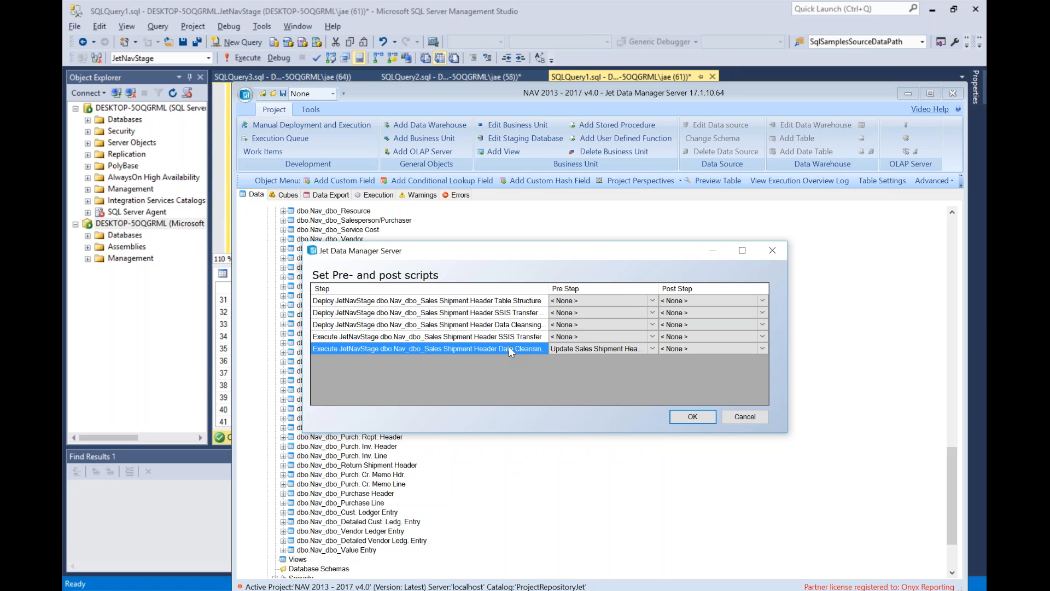
left_click(637, 353)
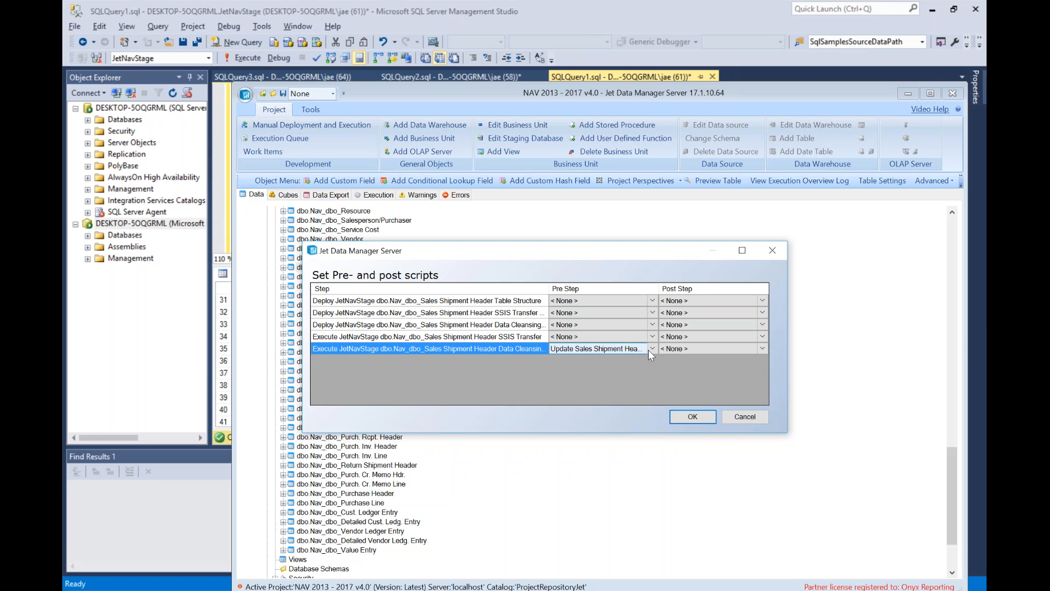
left_click(692, 417)
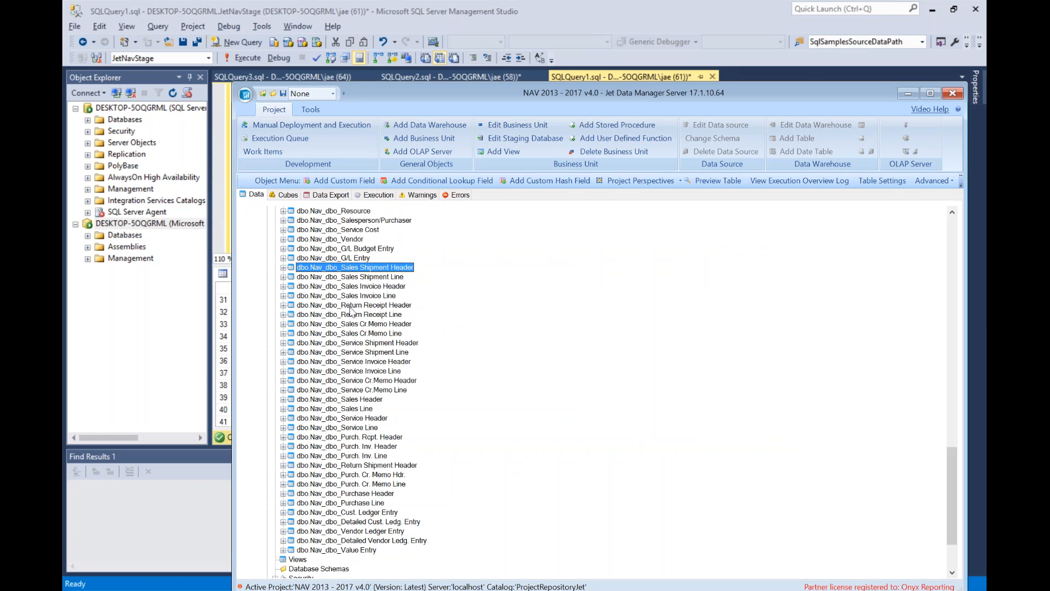
Step: Execute the staging Sales Shipment Header table without deploying it, and close the execution window once the run is complete
right_click(357, 270)
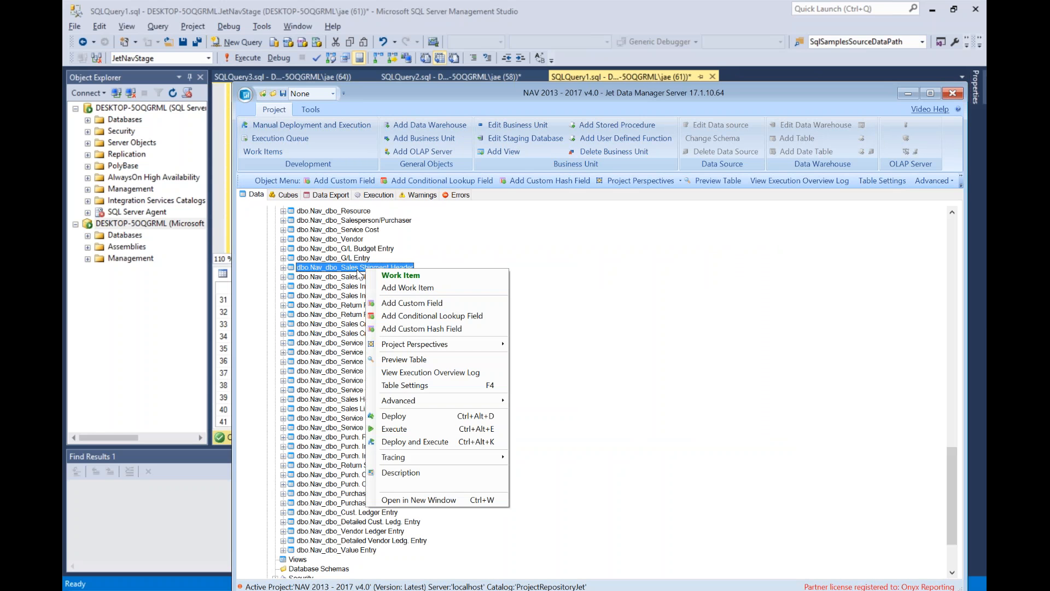
left_click(411, 429)
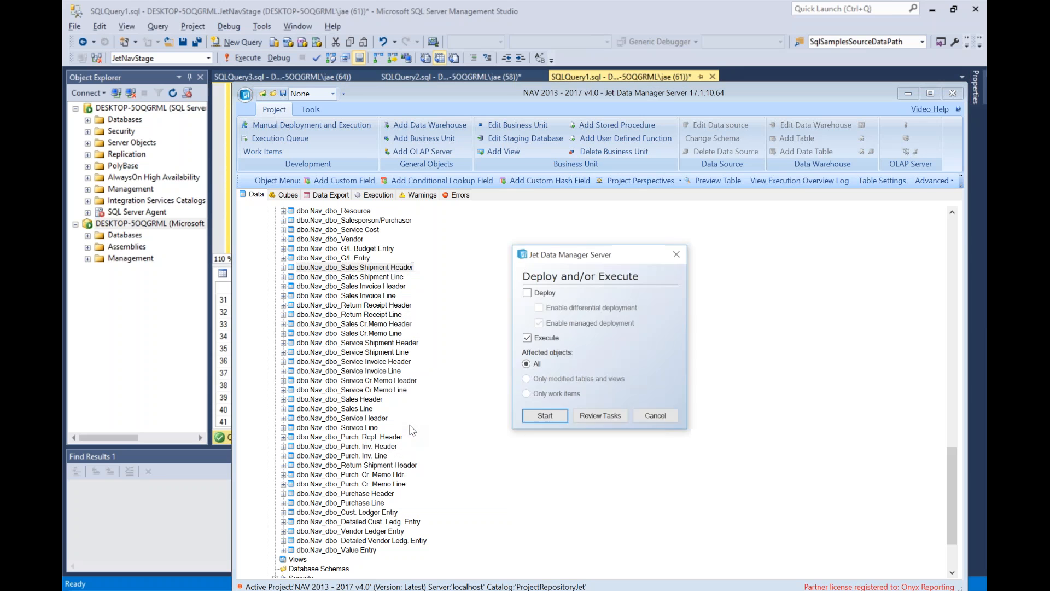
left_click(526, 417)
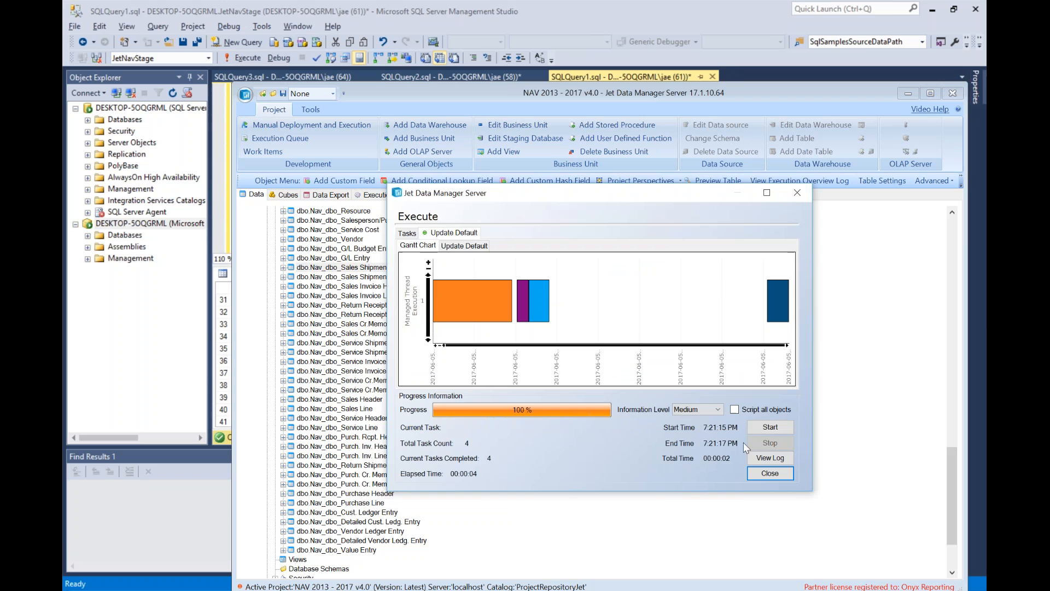
left_click(761, 475)
Step: Preview the staging Sales Shipment Header table, widen the Num Days Act and Num Days Workday columns to compare their values, and close the preview
right_click(392, 267)
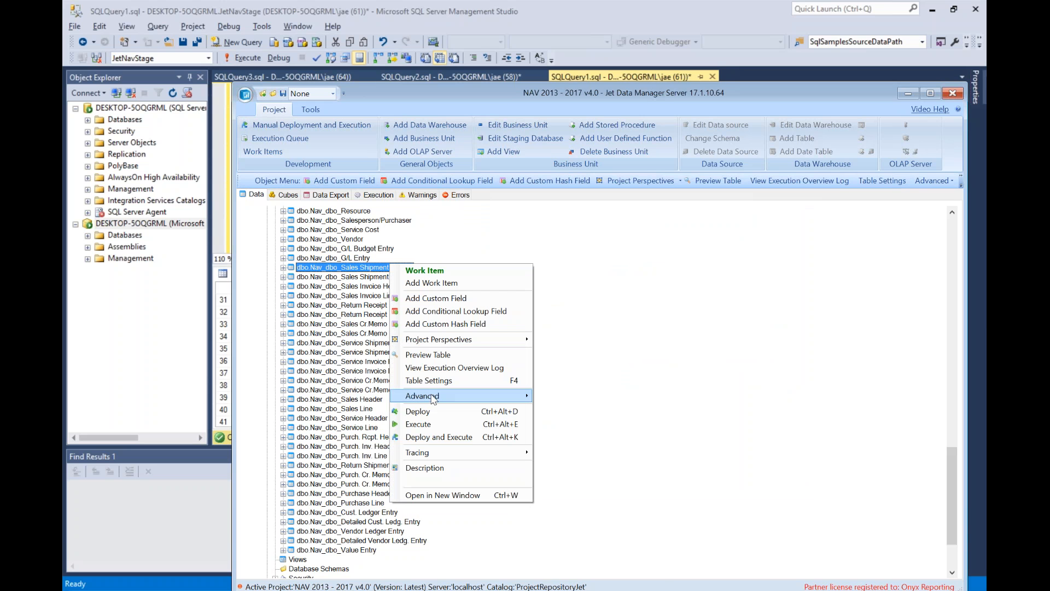
left_click(434, 361)
left_click_drag(427, 374, 629, 377)
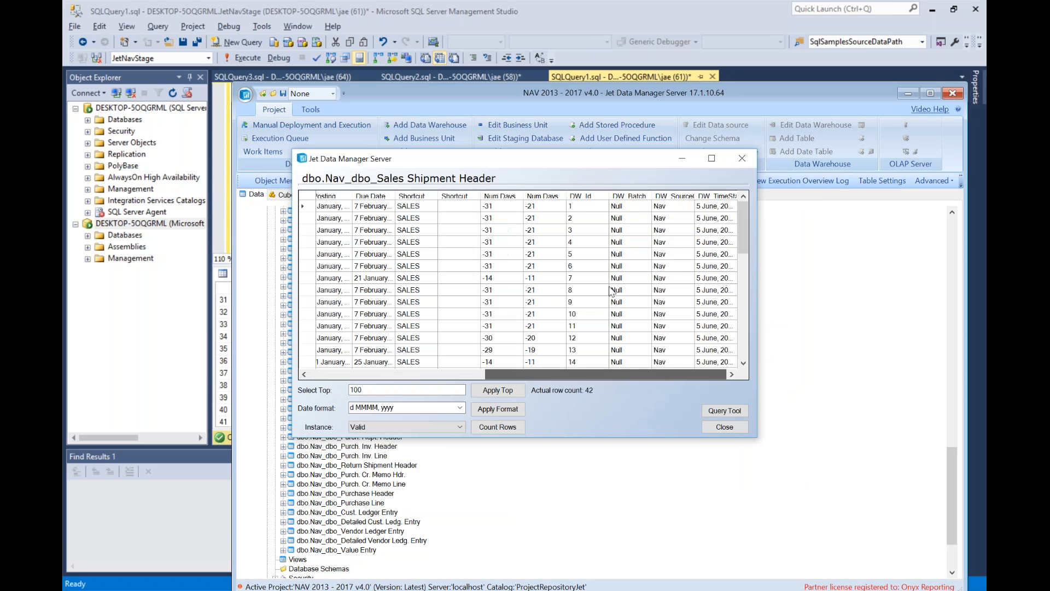
double_click(524, 196)
double_click(583, 195)
left_click_drag(597, 199, 551, 297)
left_click_drag(510, 238, 512, 332)
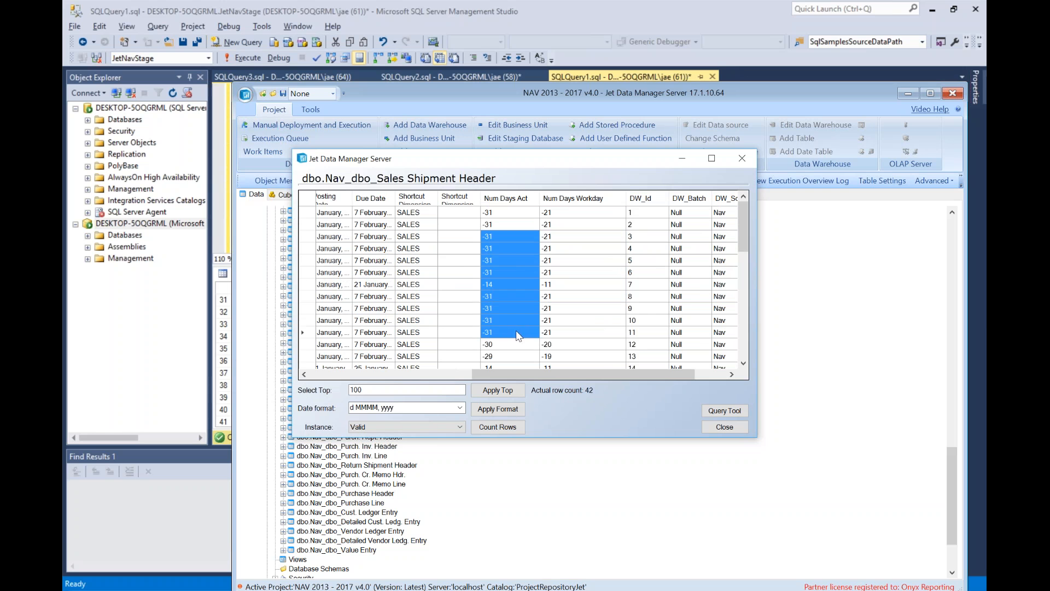
left_click(725, 427)
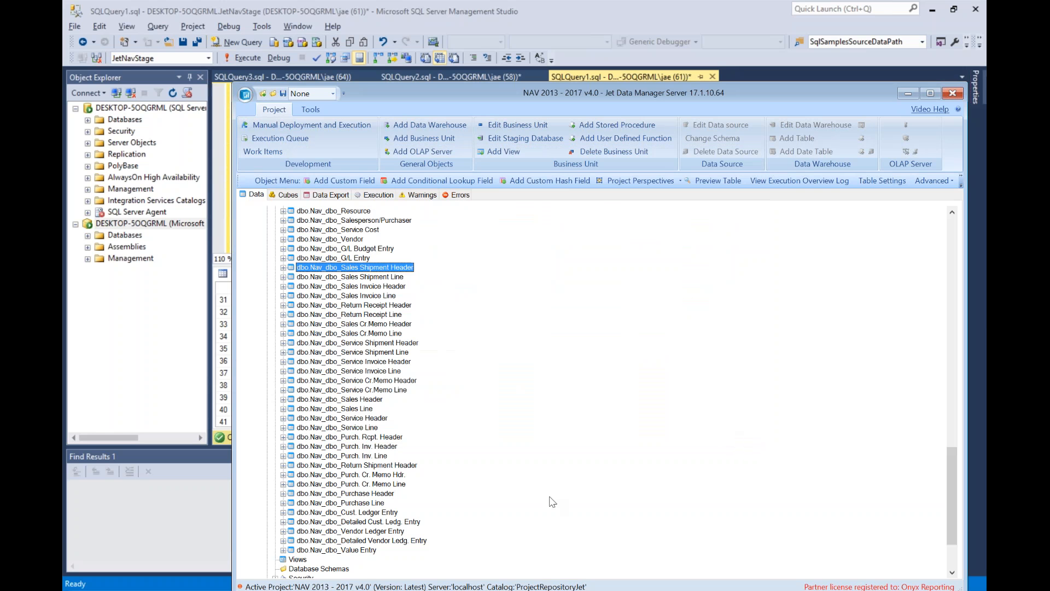
Step: Switch to Excel and review the Sheet2 notes on Num Days Act, Num Days Workday, Avg Num Days and Delivery Status
left_click(493, 589)
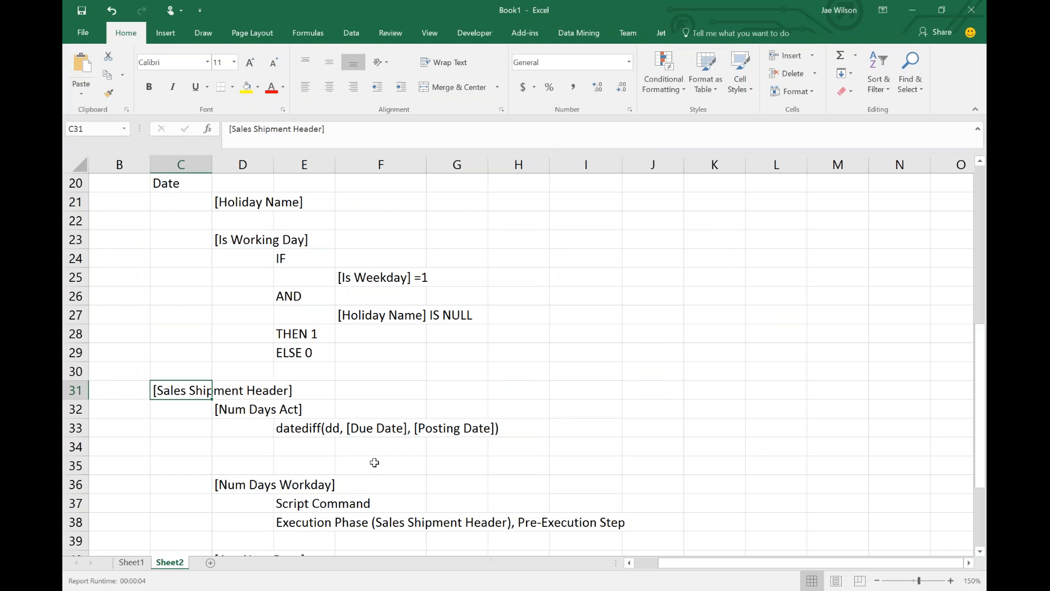
scroll(375, 463, "down", 2)
left_click_drag(195, 277, 722, 429)
left_click(257, 448)
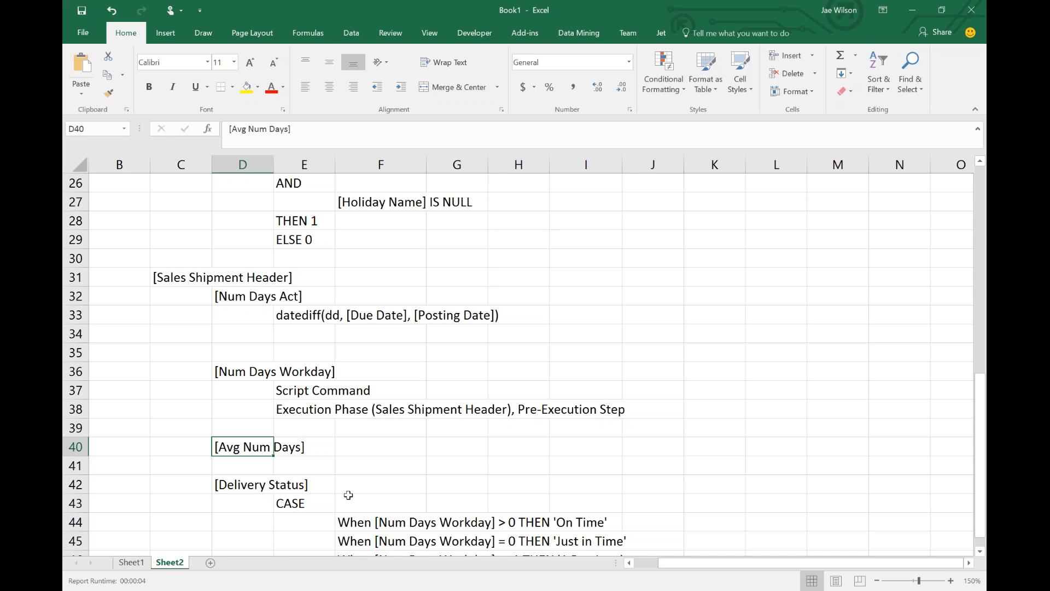
scroll(258, 480, "down", 3)
left_click(236, 329)
left_click_drag(241, 311, 708, 396)
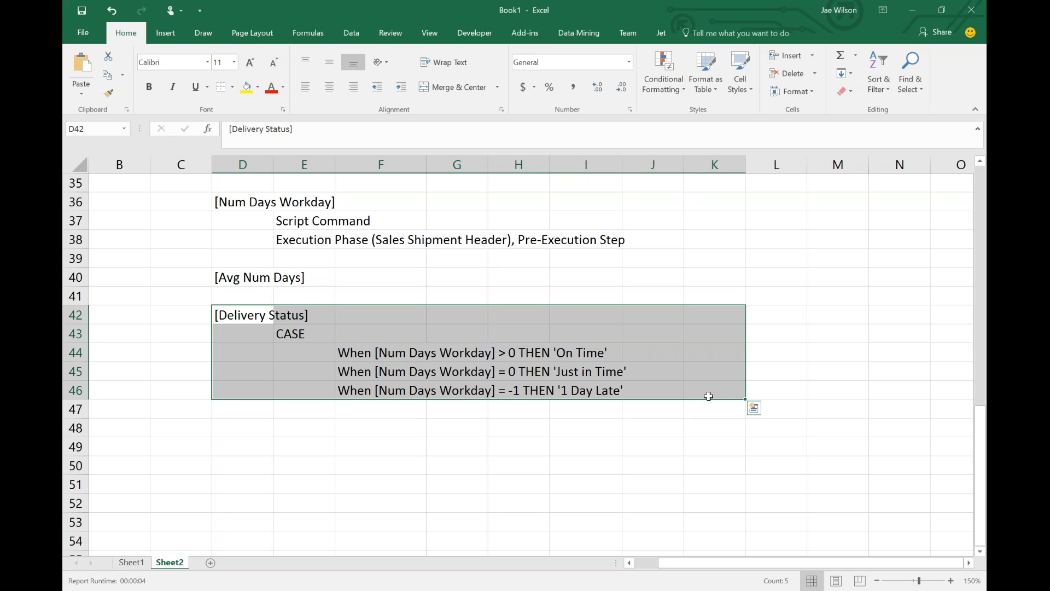
Step: Select the Delivery Status CASE expression in cells E43:F46
left_click(417, 358)
left_click(297, 327)
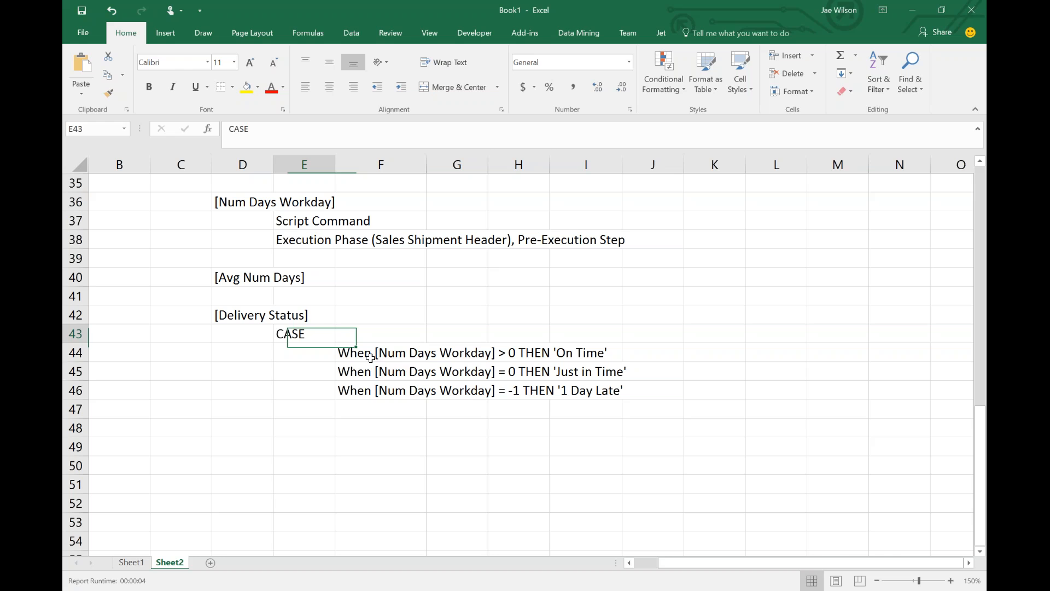
left_click(421, 392, "shift")
Step: Switch to Jet Data Manager, expand the staging Sales Shipment Header table and add a Text custom field named Delivery Status
key("alt+Tab")
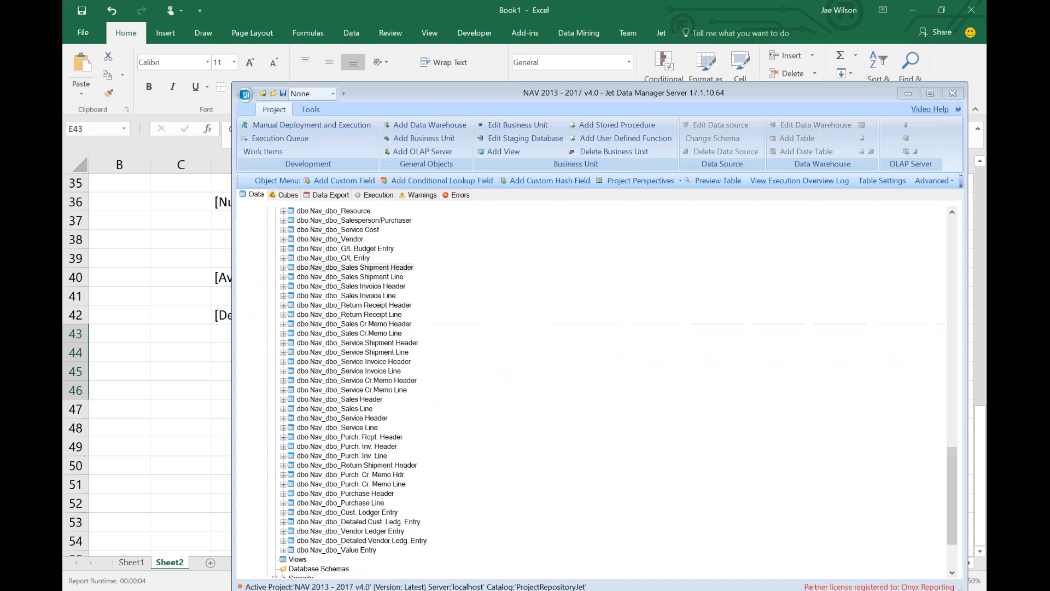
left_click(283, 268)
right_click(368, 267)
left_click(403, 304)
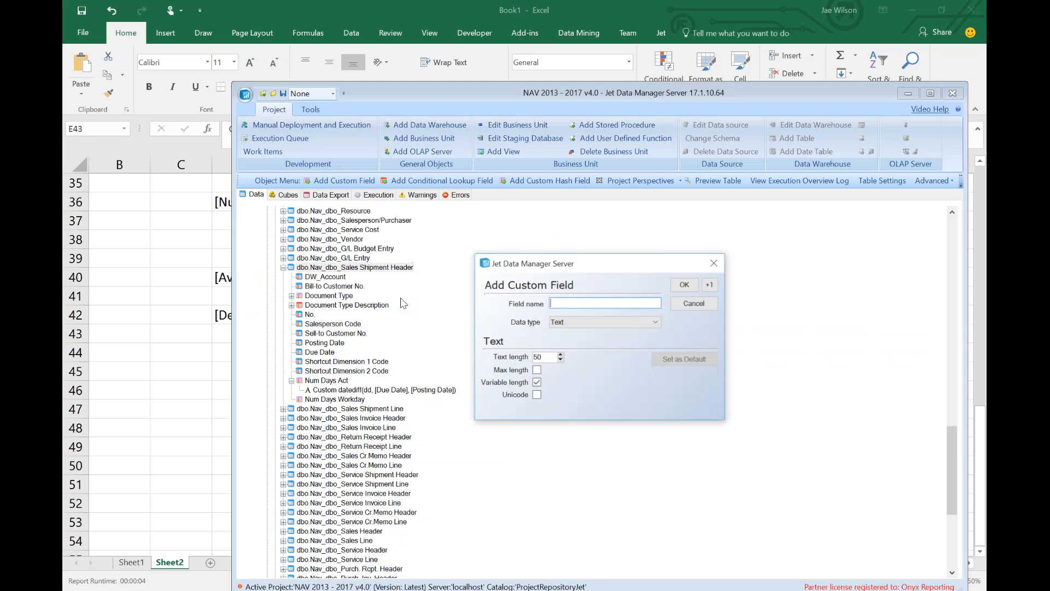
type("Delivery Status")
key("Tab")
key("Tab")
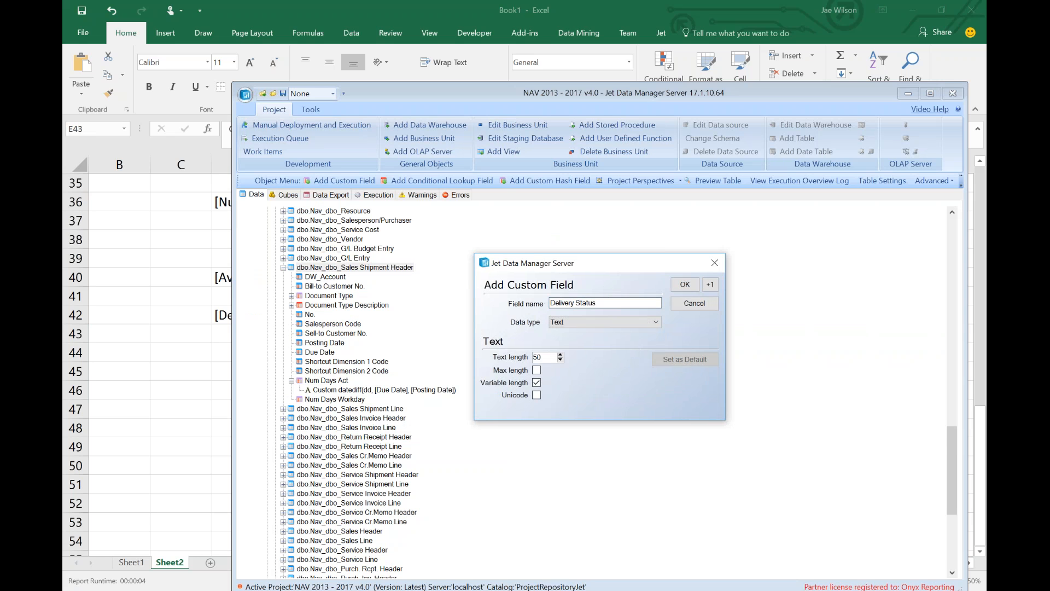
key("Return")
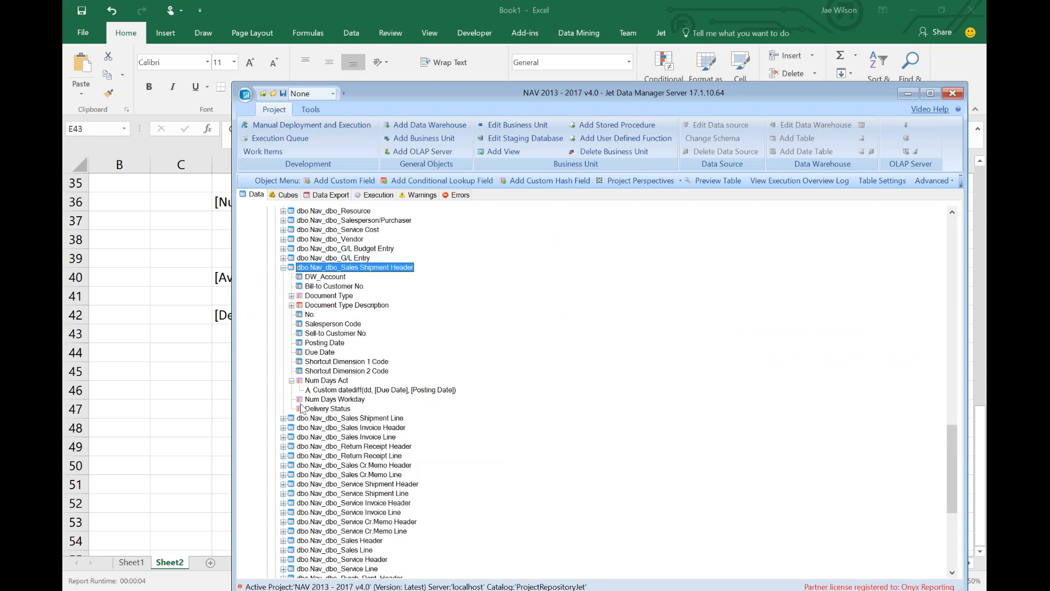
Step: Add a Custom transformation to Delivery Status and paste in the CASE expression copied from the Excel notes
right_click(311, 411)
left_click(368, 461)
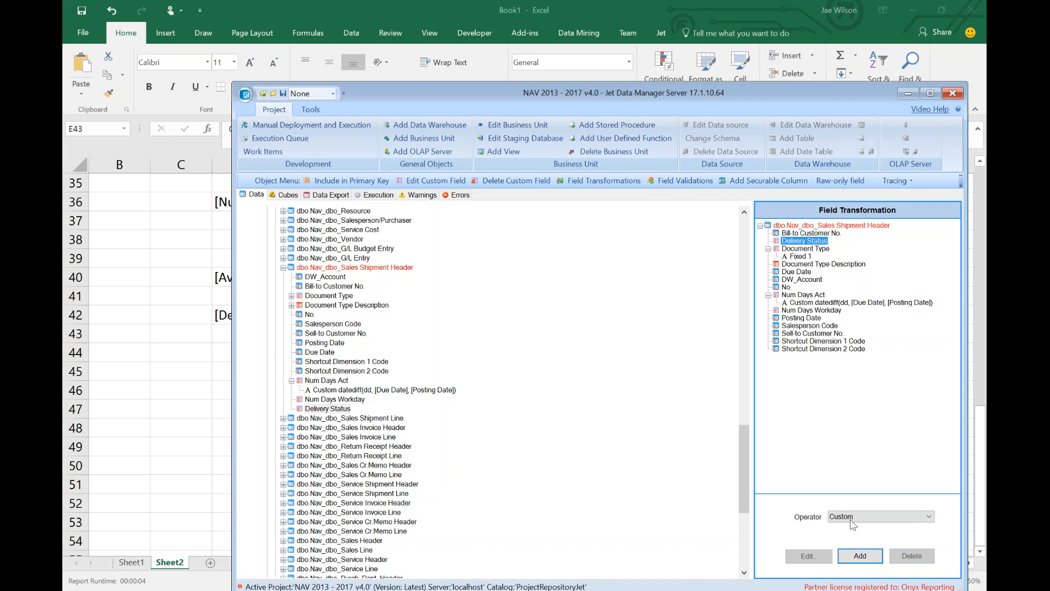
left_click(855, 557)
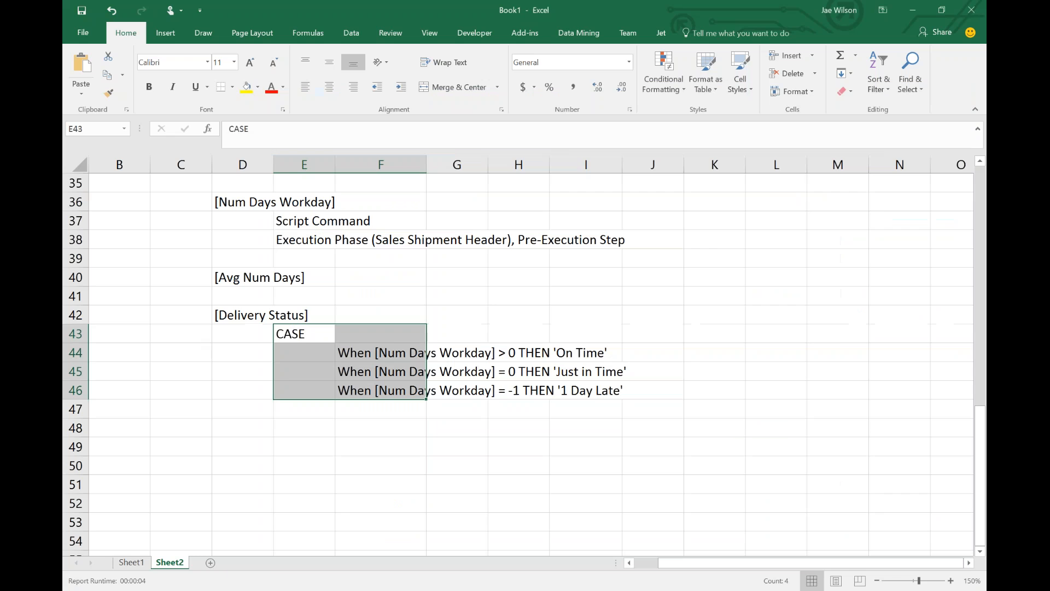
key("ctrl+c")
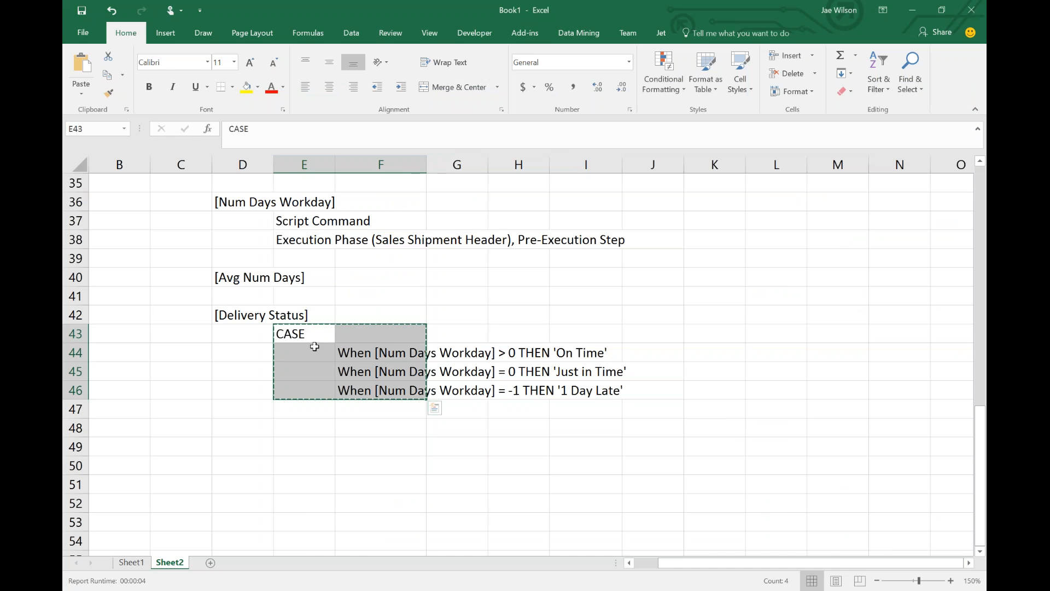
key("alt+Tab")
key("ctrl+v")
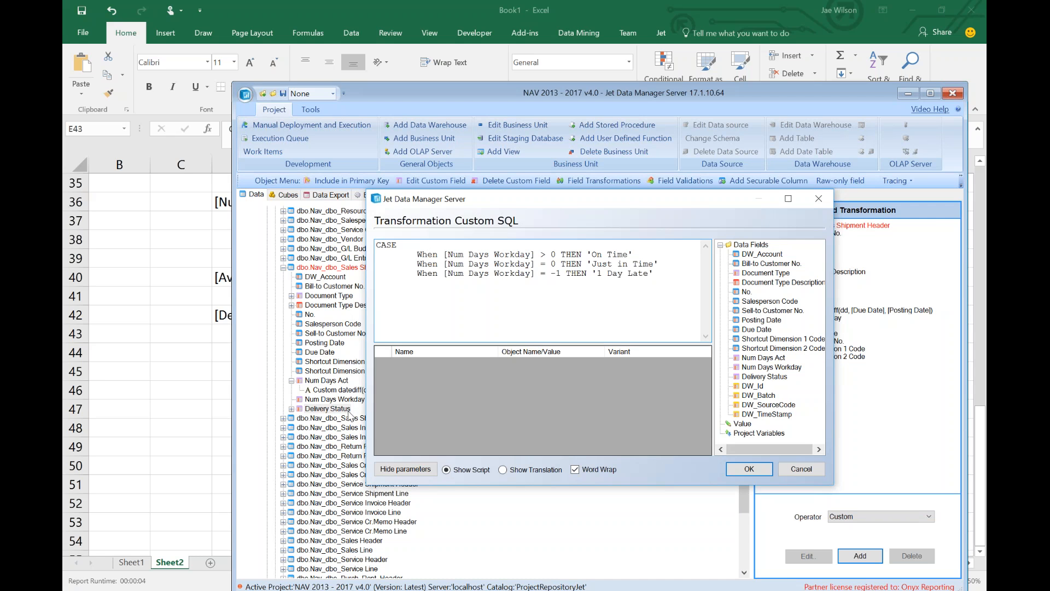
Step: Replace the -1 THEN part of the third Num Days Workday condition with Between -5 and -1
left_click(553, 252)
left_click(650, 252)
key("shift+Down")
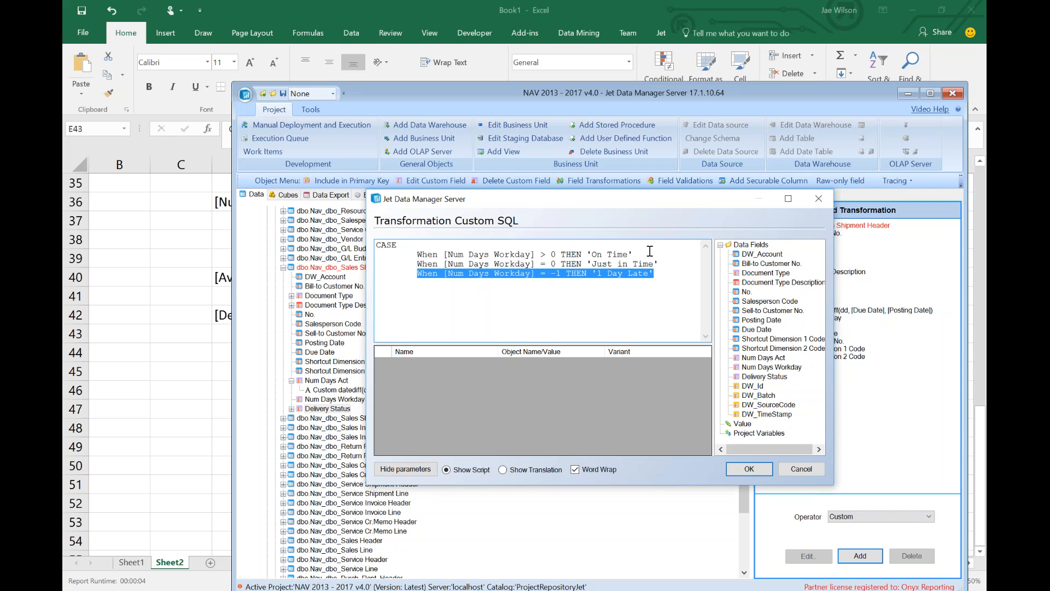
key("Down")
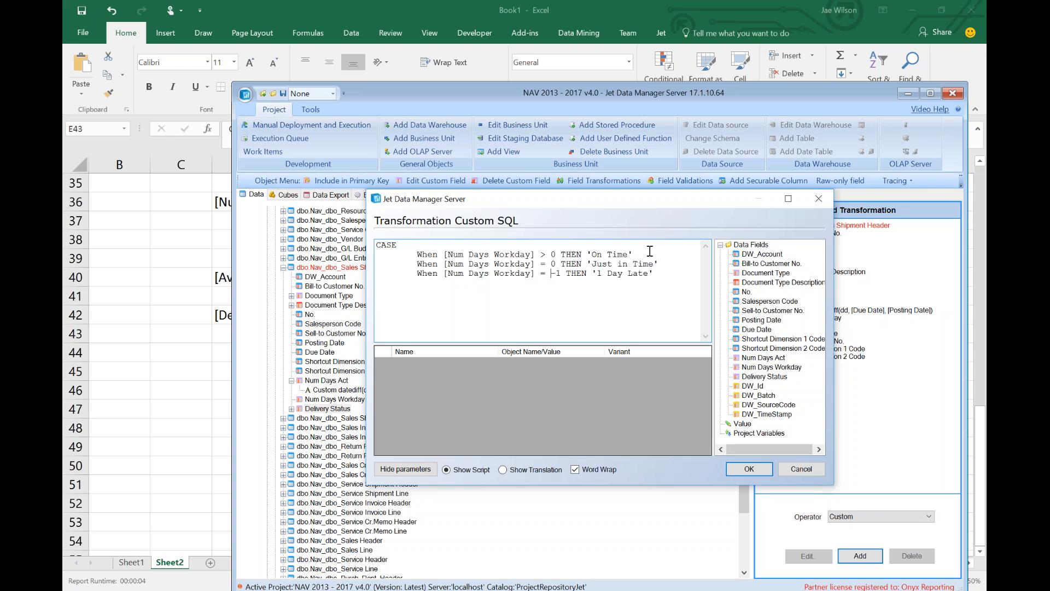
key("shift+End")
key("shift+Left")
key("shift+Left")
key("shift+Left")
key("shift+Left")
key("shift+Left")
key("shift+Left")
key("shift+Left")
key("shift+Left")
key("shift+Left")
key("shift+Left")
key("shift+Left")
type("Between -5 and -1")
Step: Change the result text of the Between -5 and -1 condition to SLA Blue
key("shift+Right")
key("shift+Right")
key("shift+Right")
key("shift+Right")
key("shift+Right")
key("shift+Right")
key("shift+Right")
key("shift+Right")
key("shift+Right")
key("shift+Right")
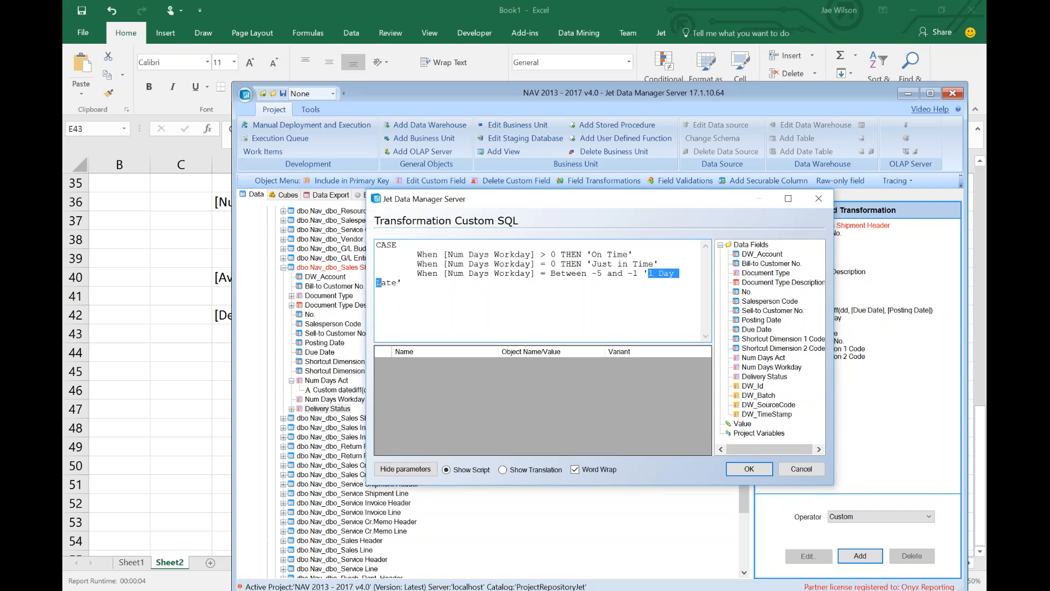
type("SLA BLue")
left_click_drag(679, 272, 673, 273)
type("l")
key("Right")
key("Right")
Step: Duplicate the SLA Blue condition onto a new line and indent it to match the lines above
key("shift+Home")
key("shift+Home")
key("End")
key("Return")
key("ctrl+v")
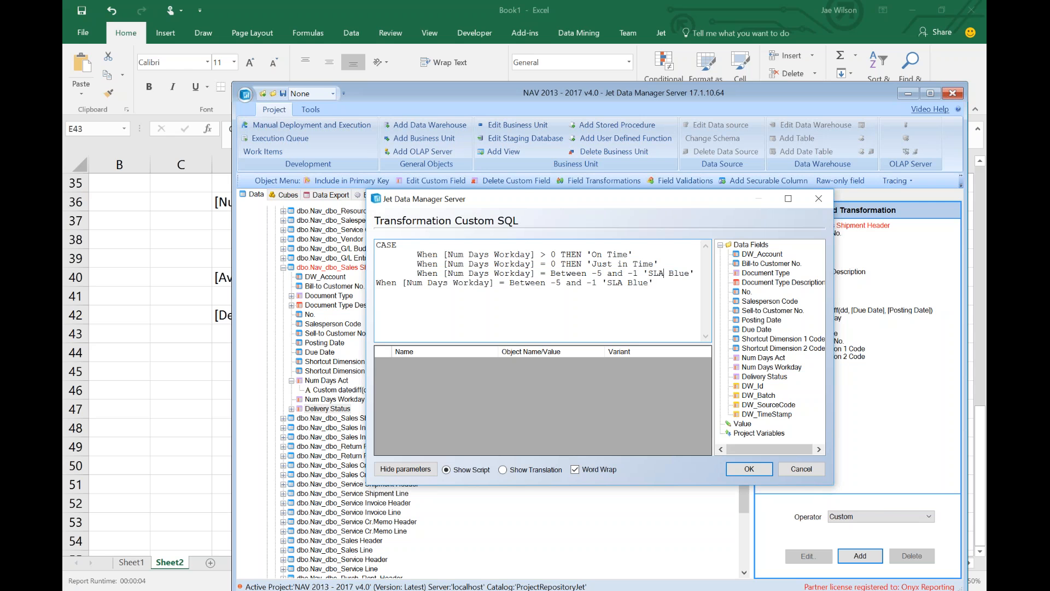
key("Home")
key("Tab")
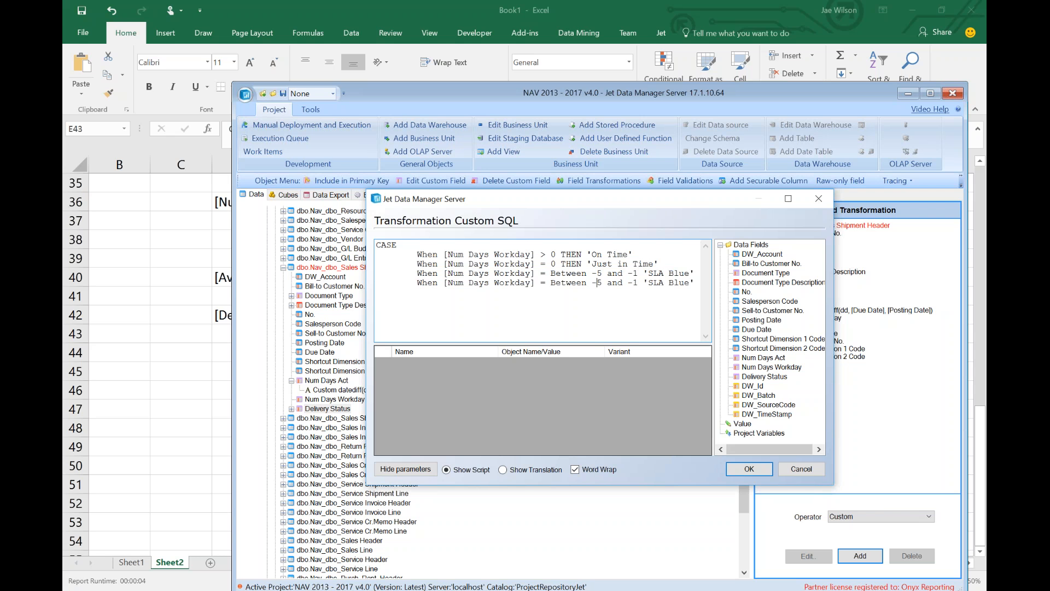
Step: Change the duplicated condition's range to Between -10 and -6 and its result to SLA Red
key("Delete")
type("10")
key("shift+Right")
key("shift+Right")
type("6")
key("shift+Right")
key("shift+Right")
key("shift+Right")
key("shift+Right")
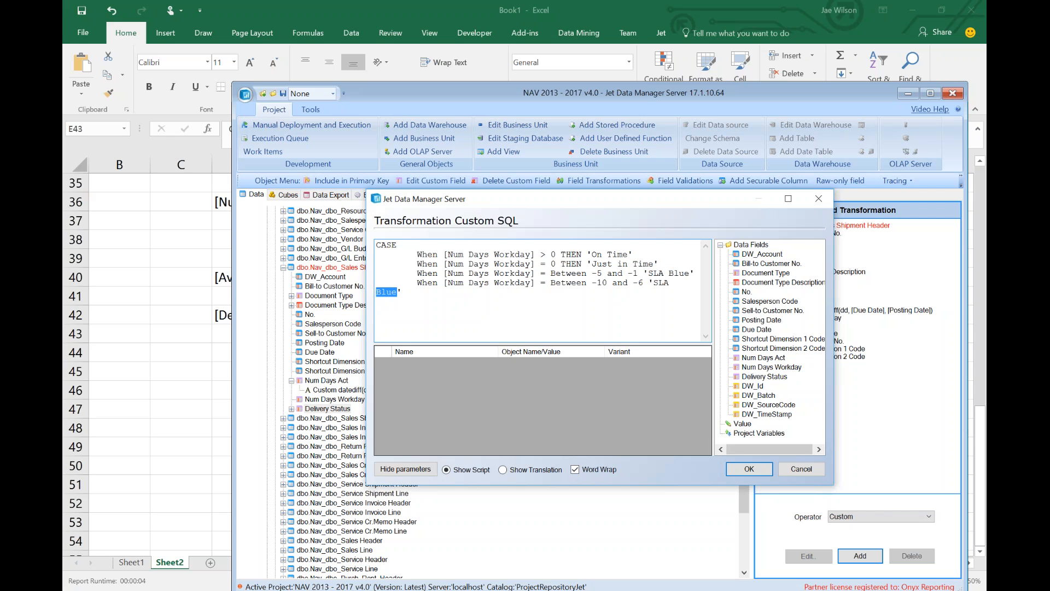
type("Red")
Step: Paste another indented copy of the condition and change it to Between -15 and -11 with the result SLA Orange
key("ctrl+v")
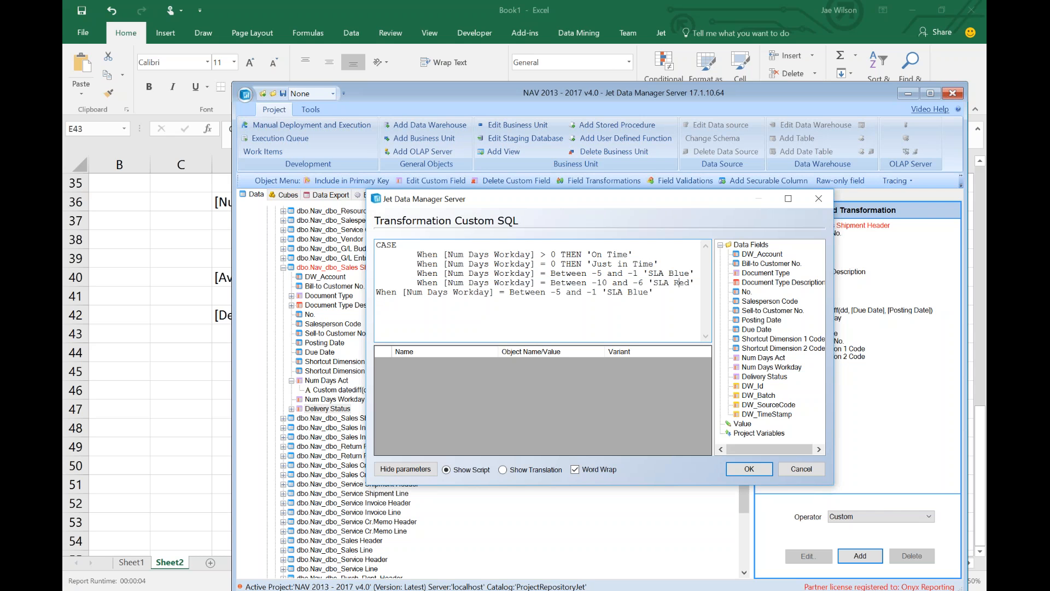
key("Tab")
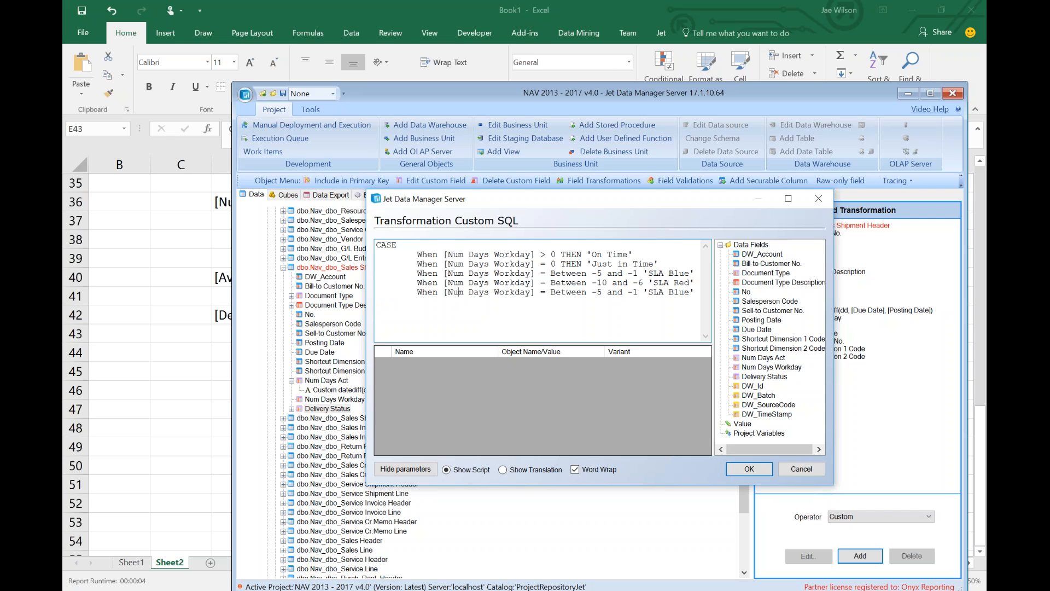
left_click_drag(551, 292, 638, 291)
key("Delete")
type("Between  -15 and -11")
key("shift+Right")
key("shift+Right")
key("shift+Right")
key("shift+Right")
type("Orange")
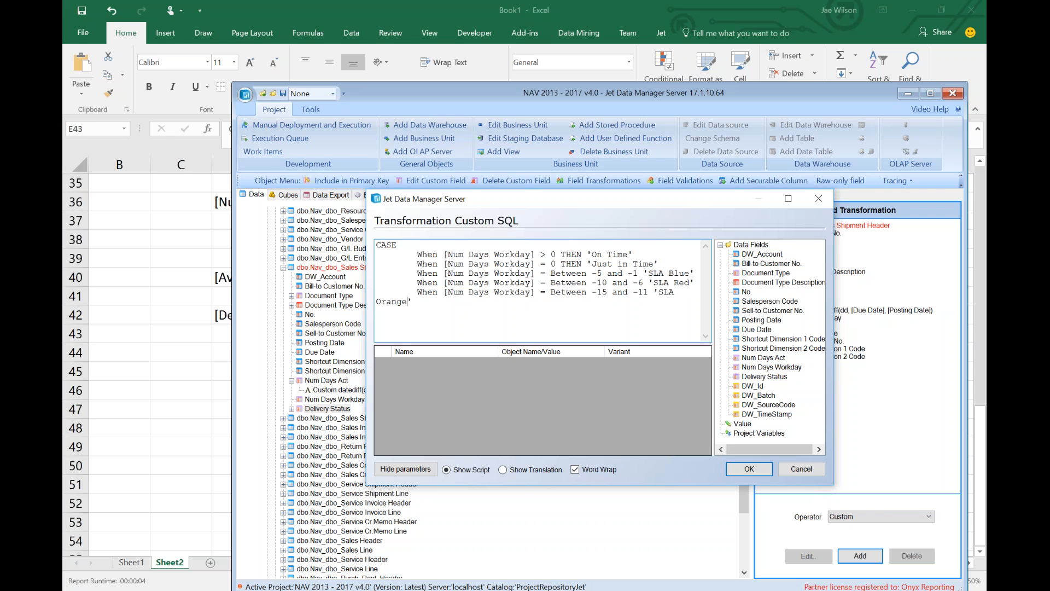
Step: Finish the CASE expression with ELSE 'SLA Black' and End, widen the dialog and save the transformation
key("Return")
key("ctrl+v")
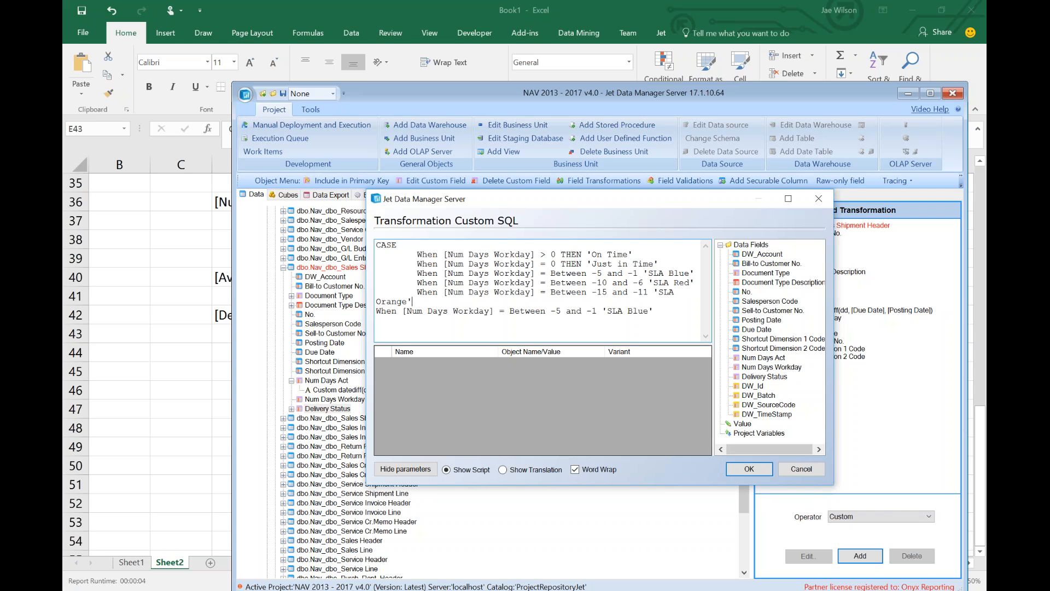
key("shift+Down")
type("ELSE ")
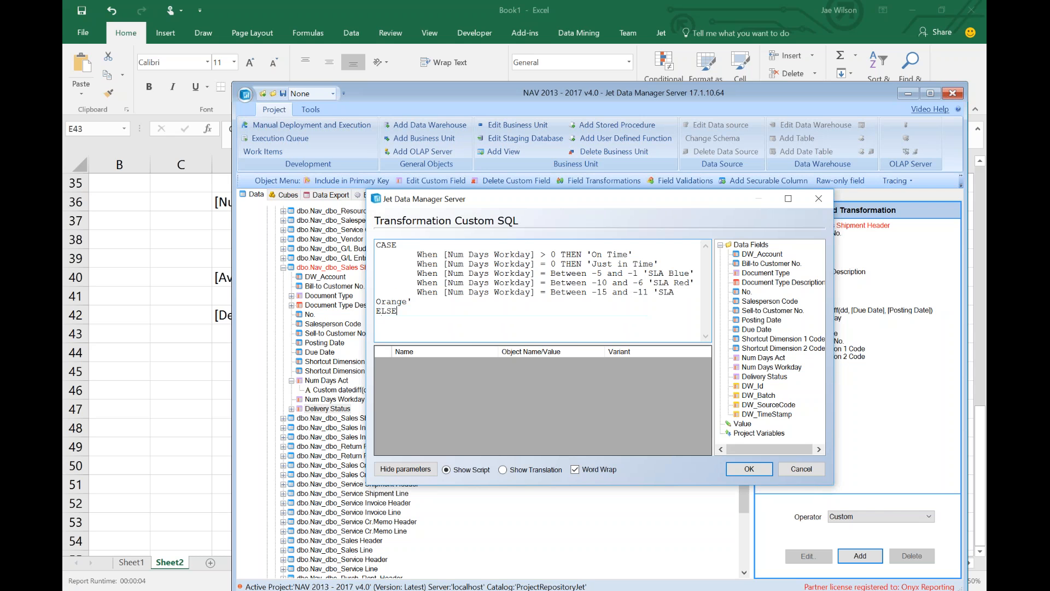
type("'SLA Black'")
key("Return")
type("End")
left_click_drag(832, 296, 934, 296)
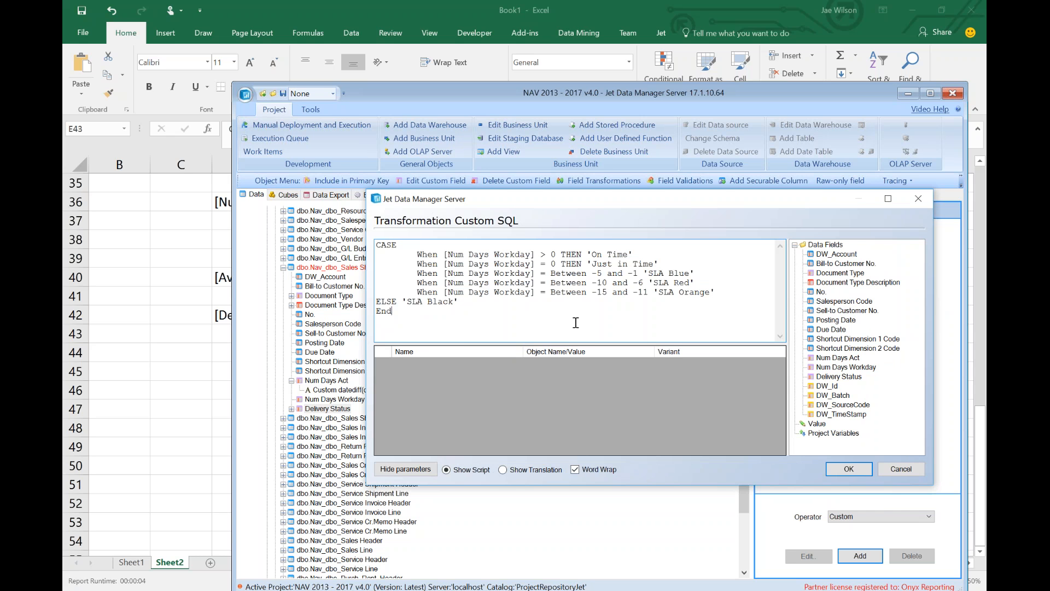
left_click(867, 467)
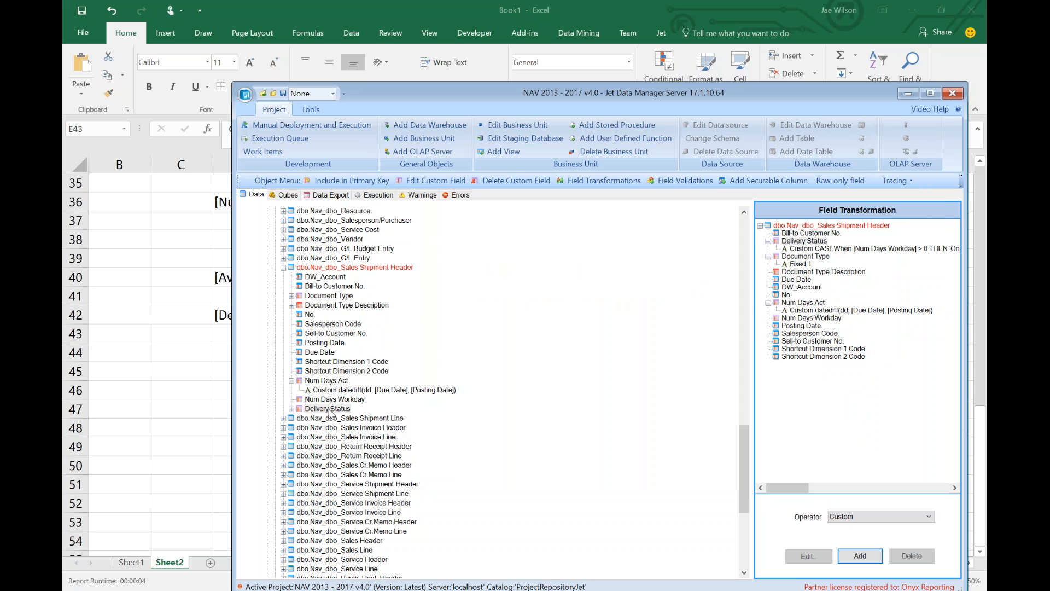
Step: Expand the Delivery Status field and check the data types of Num Days Act, Num Days Workday and Delivery Status
left_click(291, 409)
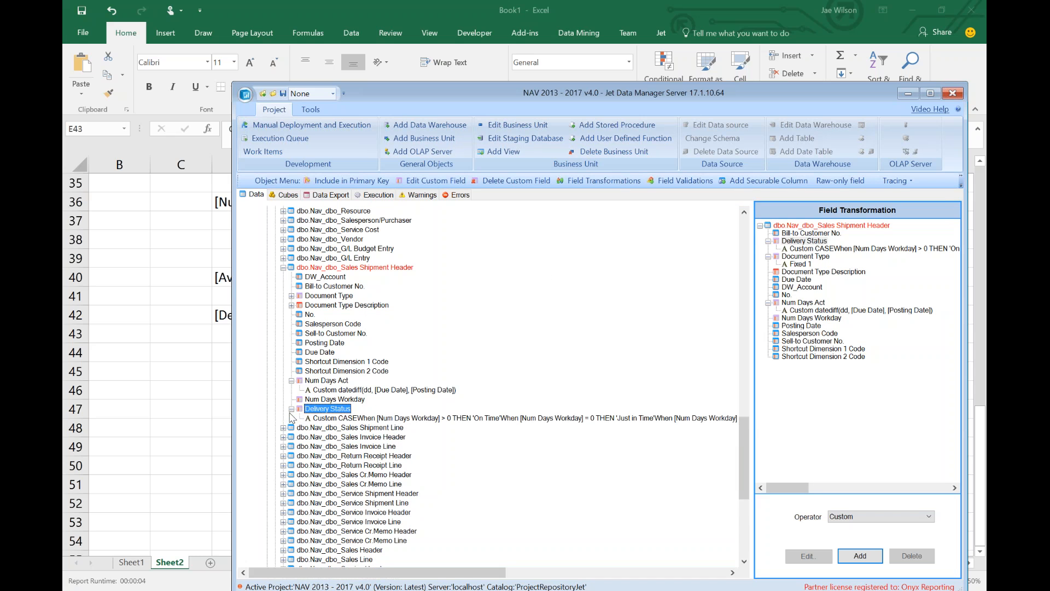
left_click(318, 381)
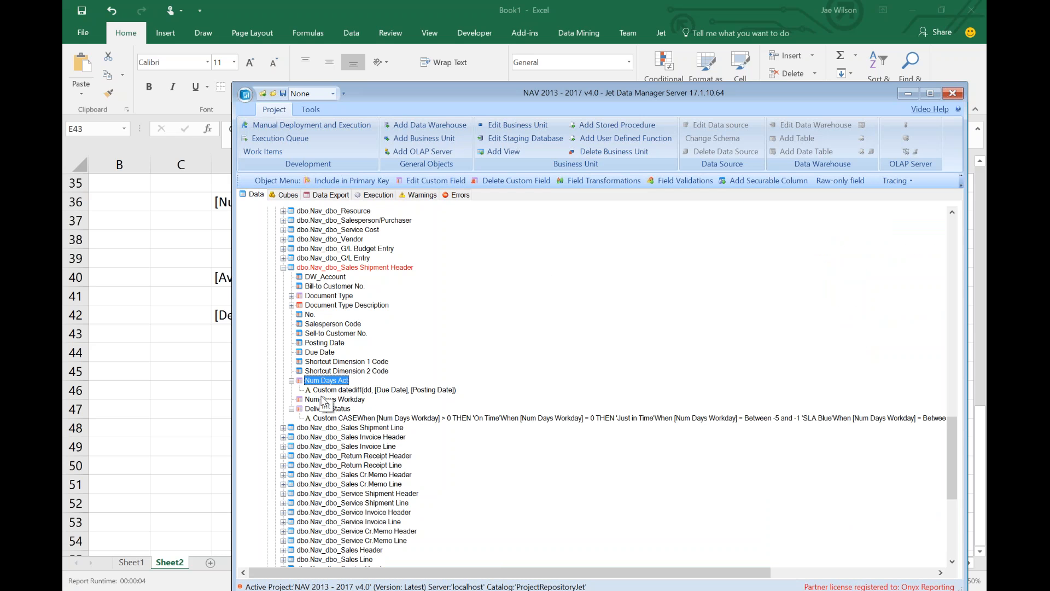
left_click(325, 400)
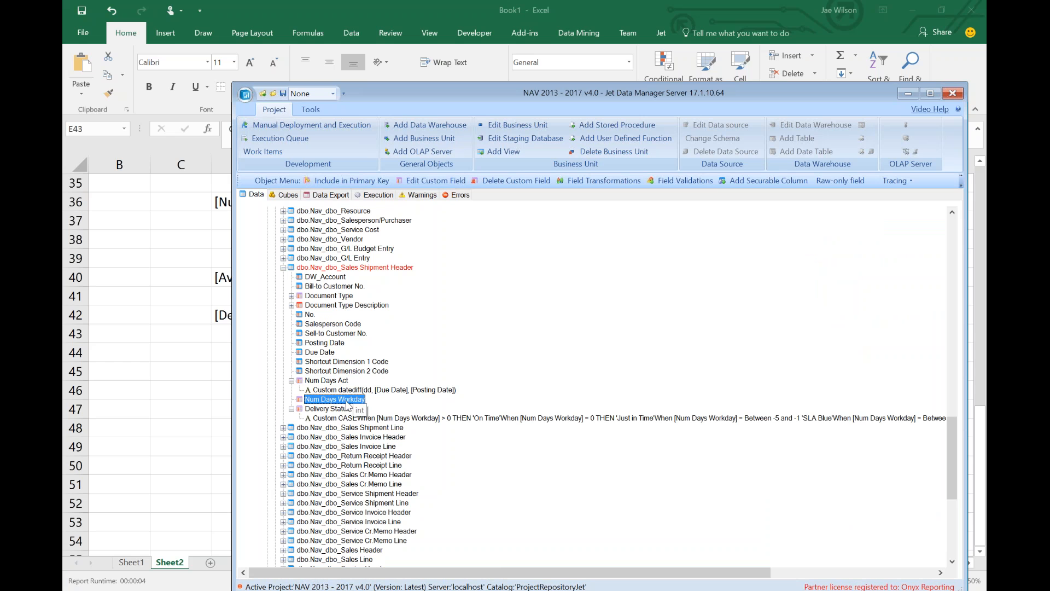
left_click(308, 409)
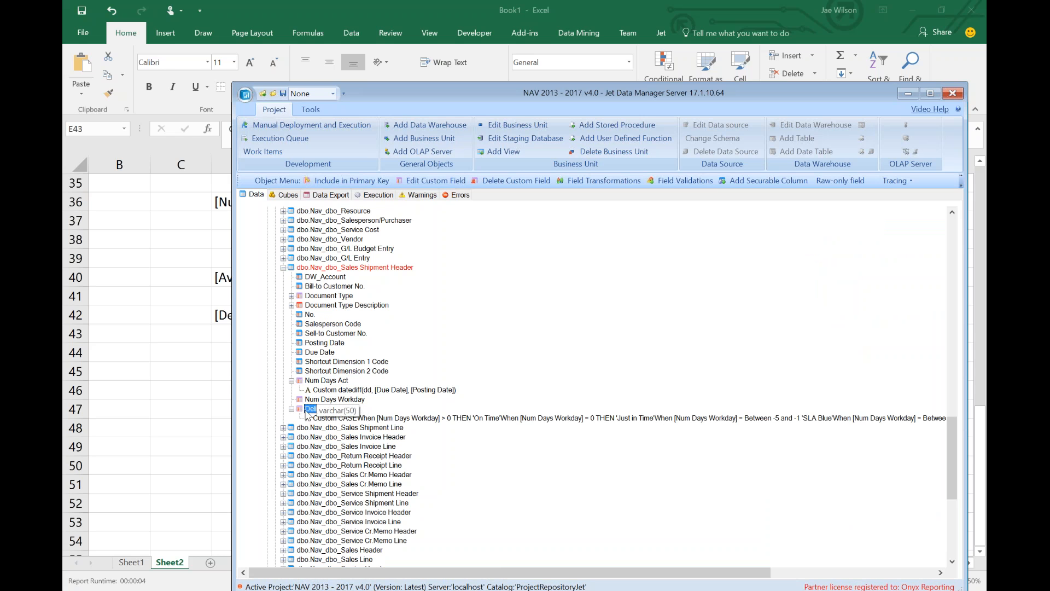
Step: Try to deploy and execute the staging Sales Shipment Header table and check its task log
right_click(349, 268)
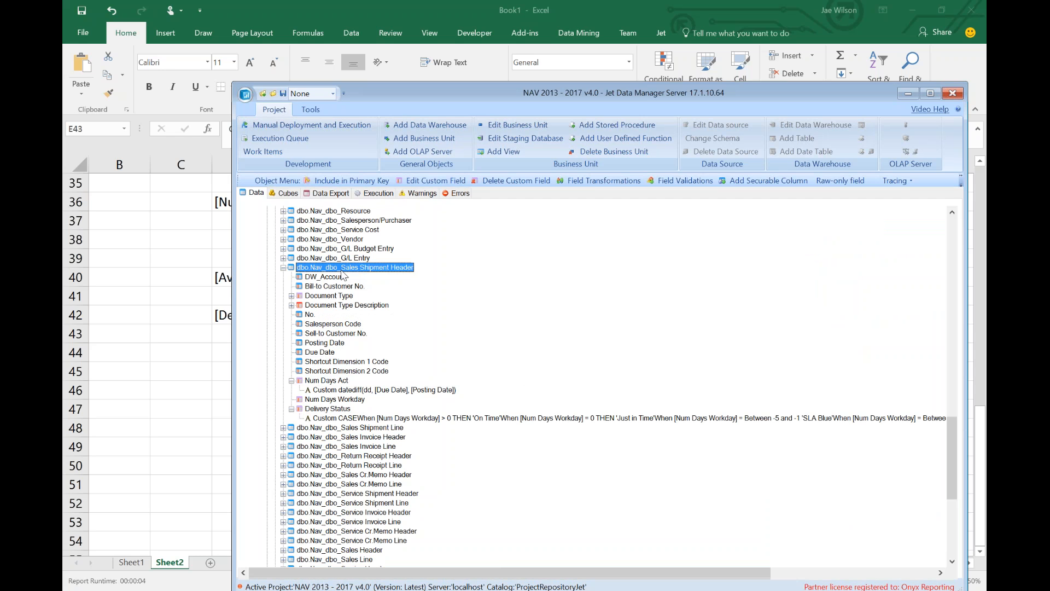
left_click(387, 443)
left_click(542, 416)
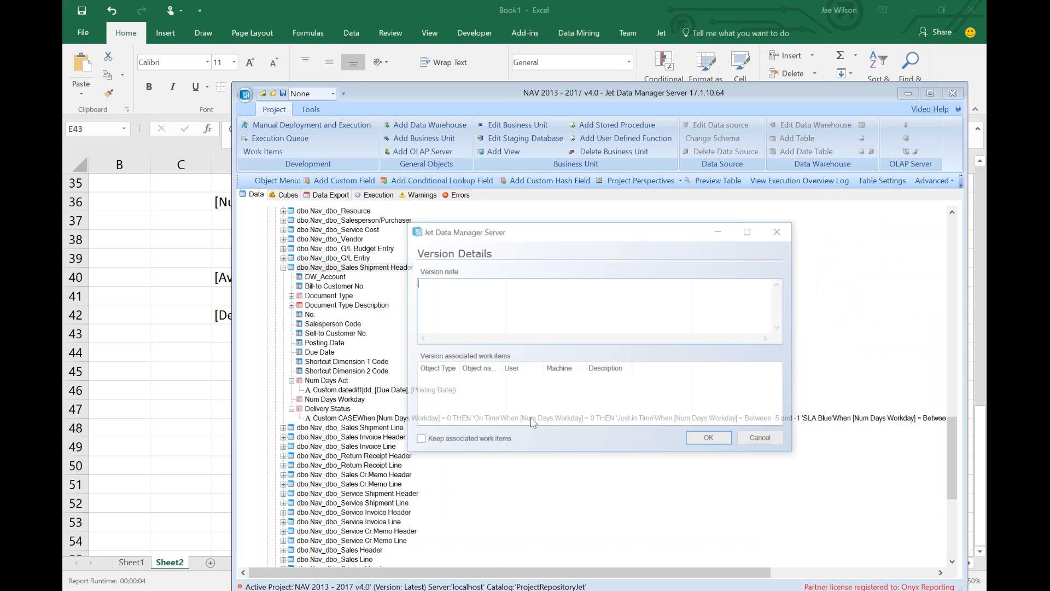
left_click(712, 436)
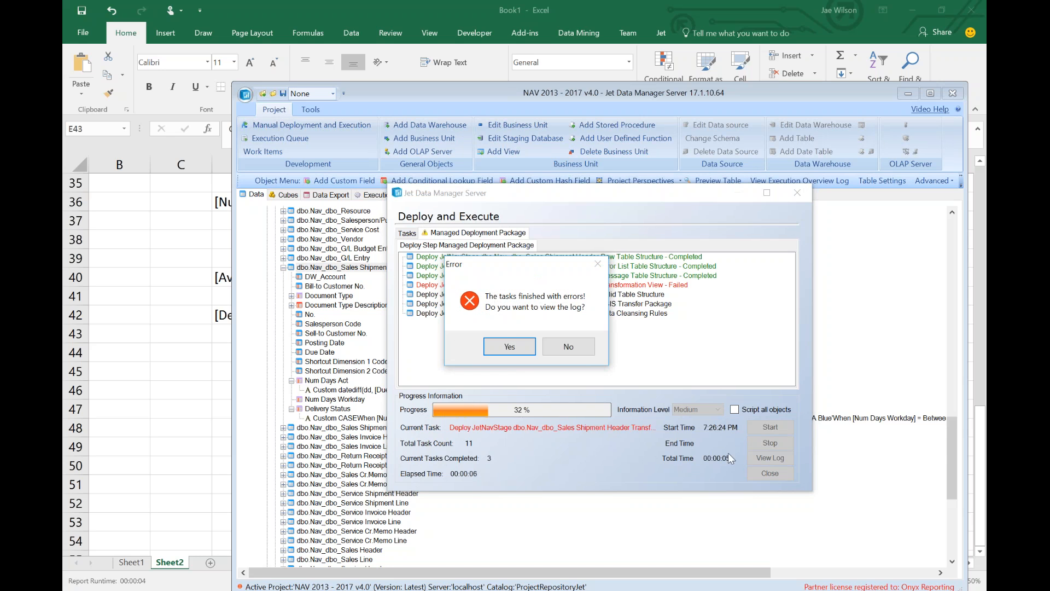
left_click(508, 345)
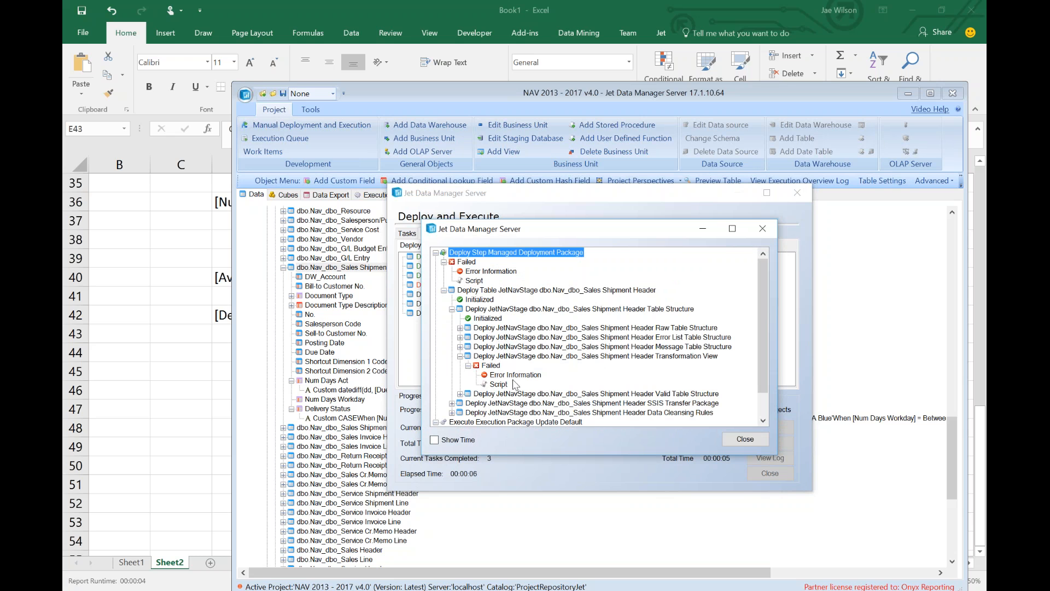
left_click(745, 439)
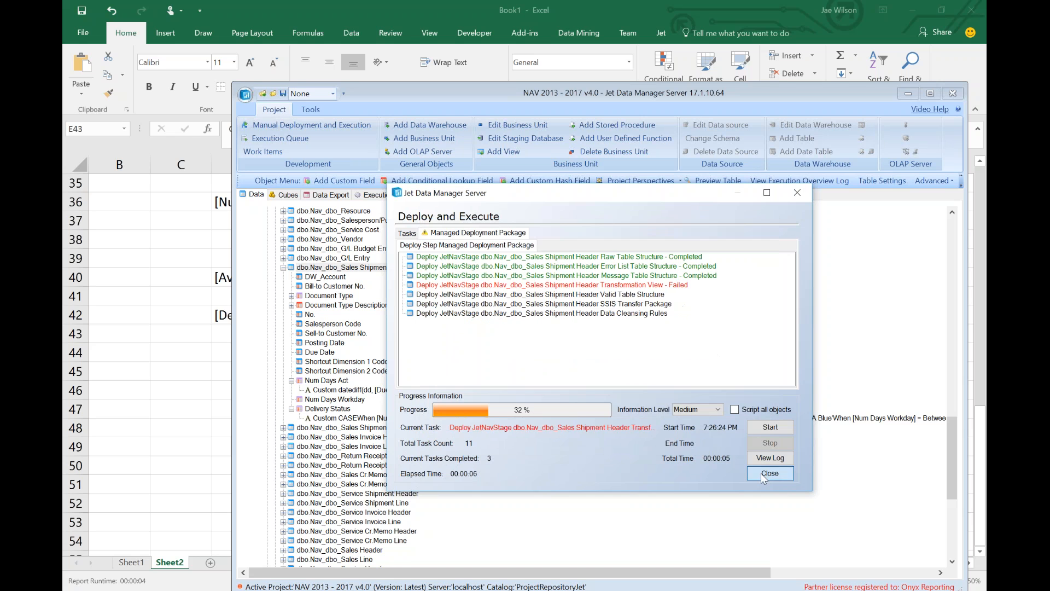
left_click(760, 474)
Step: Remove the equals sign before Between in the three SLA conditions of the Delivery Status transformation and save it
left_click(343, 419)
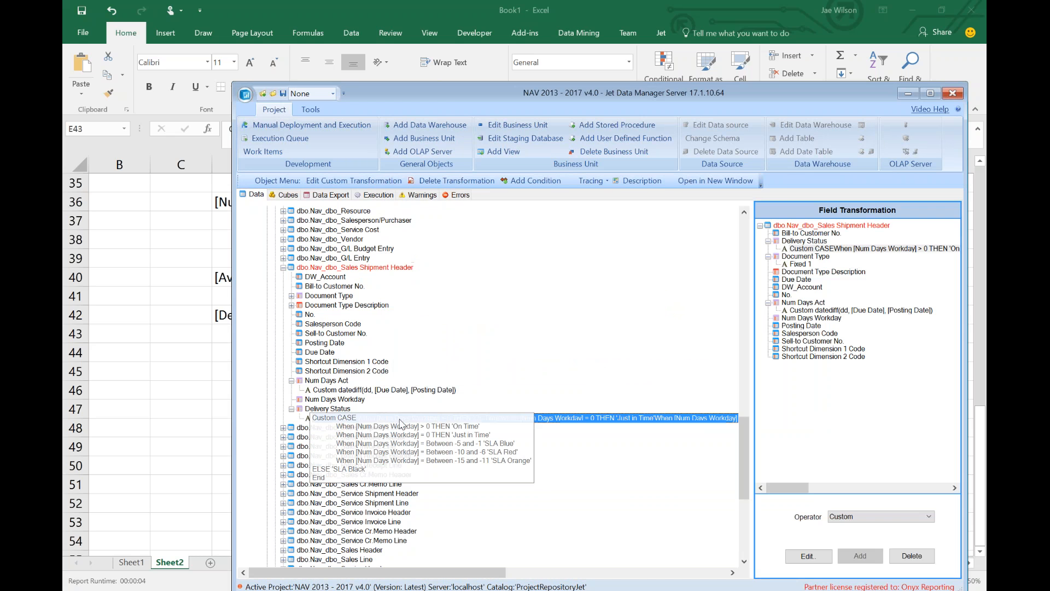
double_click(403, 418)
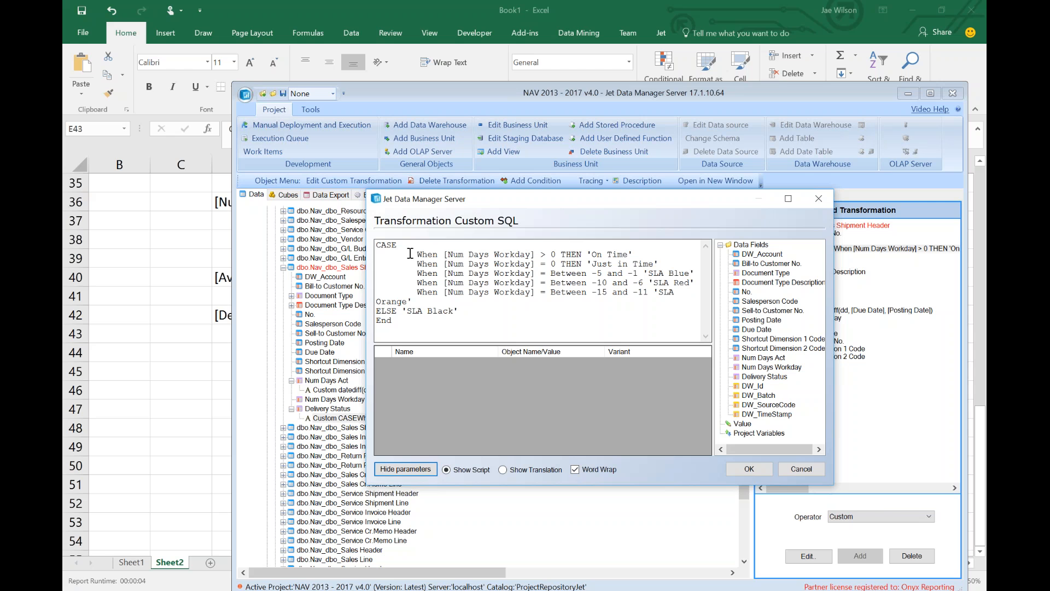
left_click(418, 255)
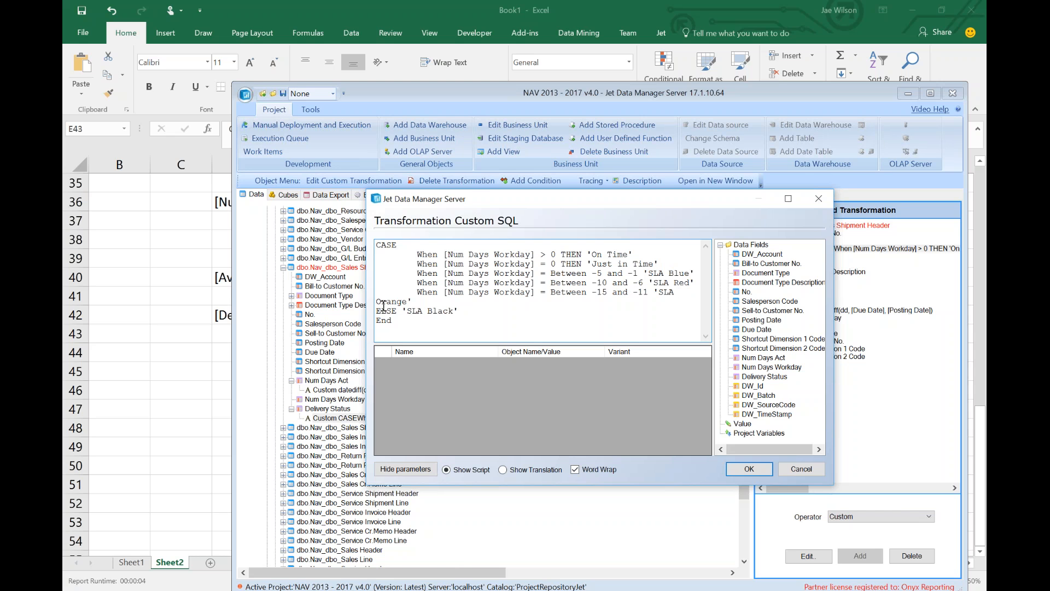
left_click_drag(367, 297, 242, 298)
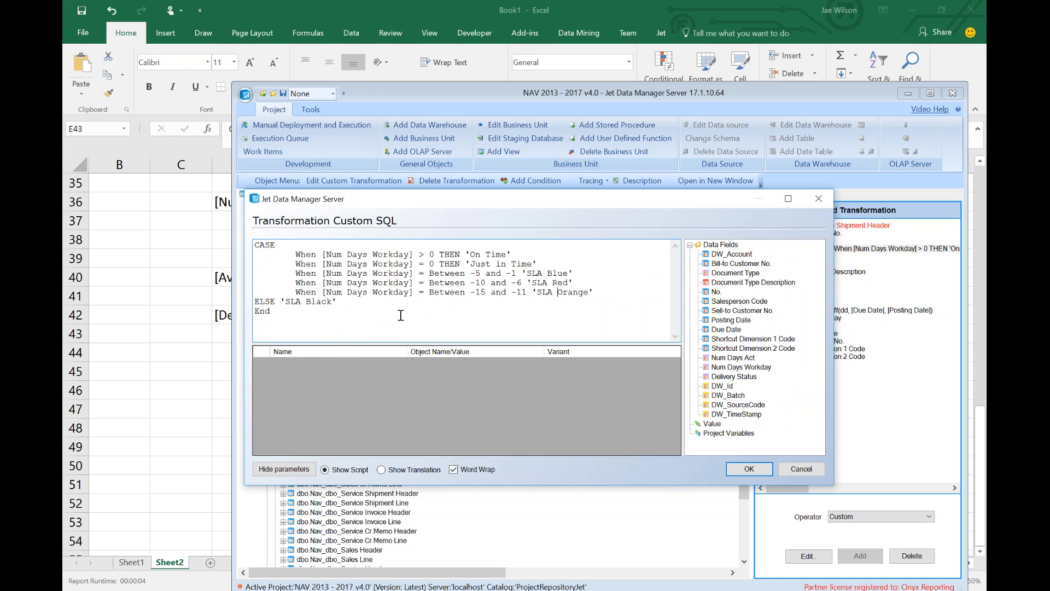
left_click(430, 292)
key("BackSpace")
key("BackSpace")
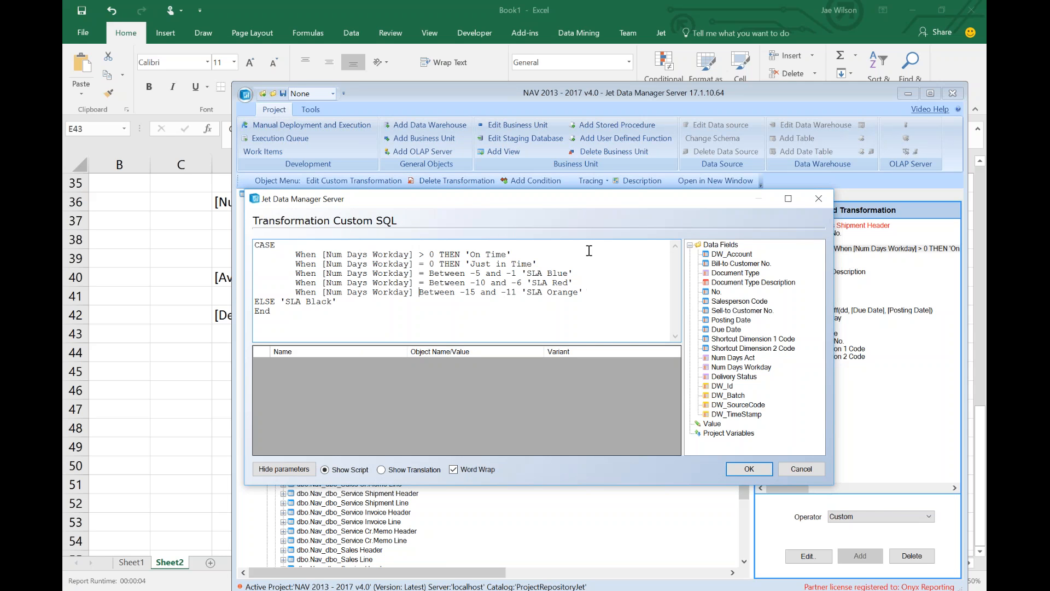
key("Up")
key("Delete")
key("Delete")
key("Up")
key("Delete")
key("Delete")
key("Up")
key("Delete")
key("Delete")
type("=")
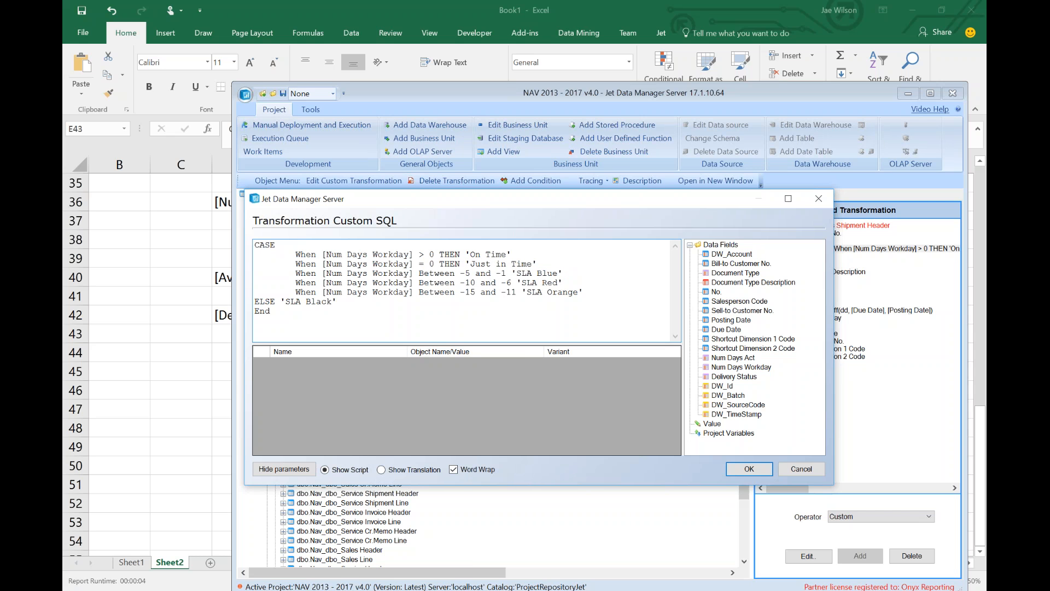
left_click(750, 466)
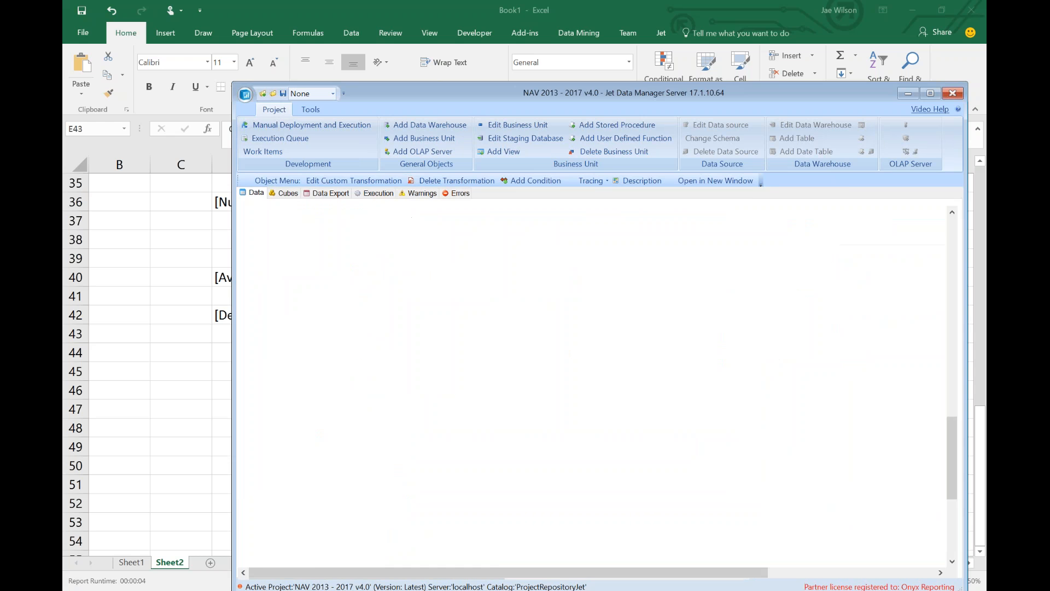
Step: Try again to deploy and execute staging Sales Shipment Header and open the error information for its transformation view
right_click(328, 268)
left_click(503, 436)
left_click(545, 416)
left_click(703, 436)
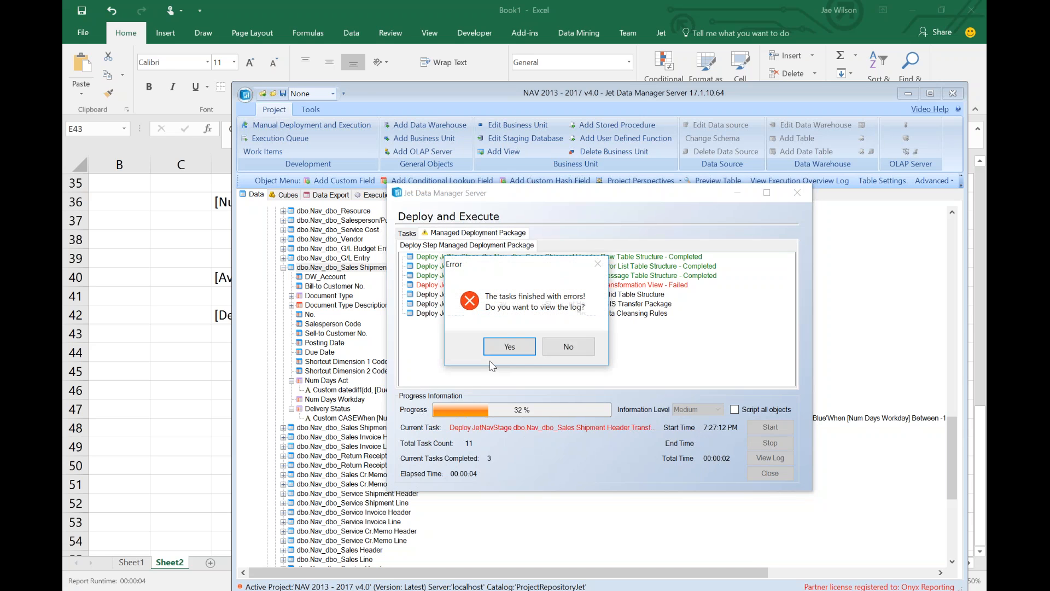
left_click(496, 352)
double_click(507, 380)
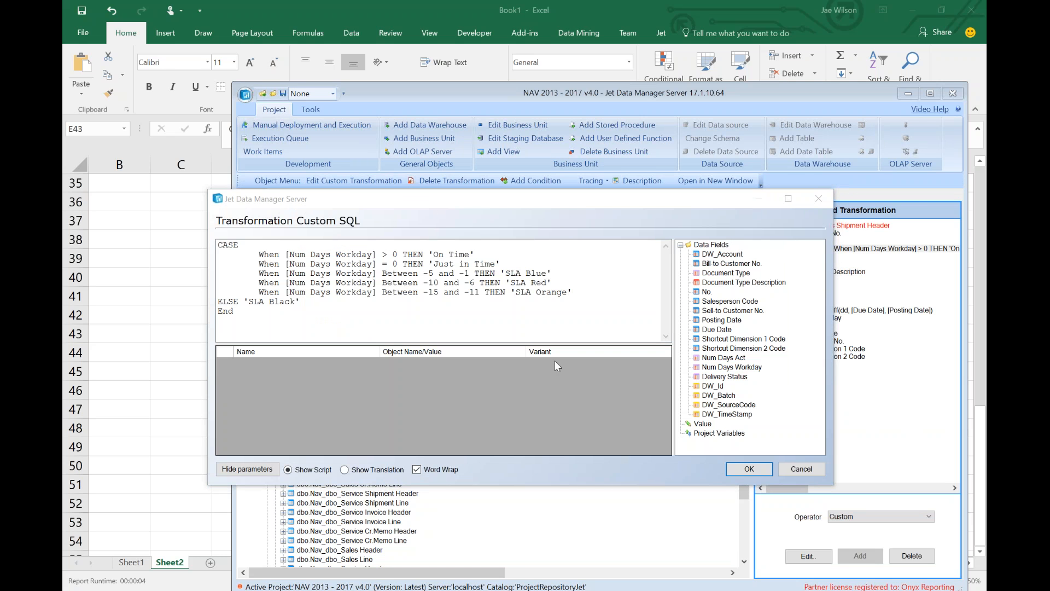
Step: Insert THEN before 'SLA Blue', 'SLA Red' and 'SLA Orange' in the Delivery Status CASE expression and save it
left_click(516, 303)
double_click(490, 282)
left_click(392, 282)
double_click(480, 273)
left_click(537, 292)
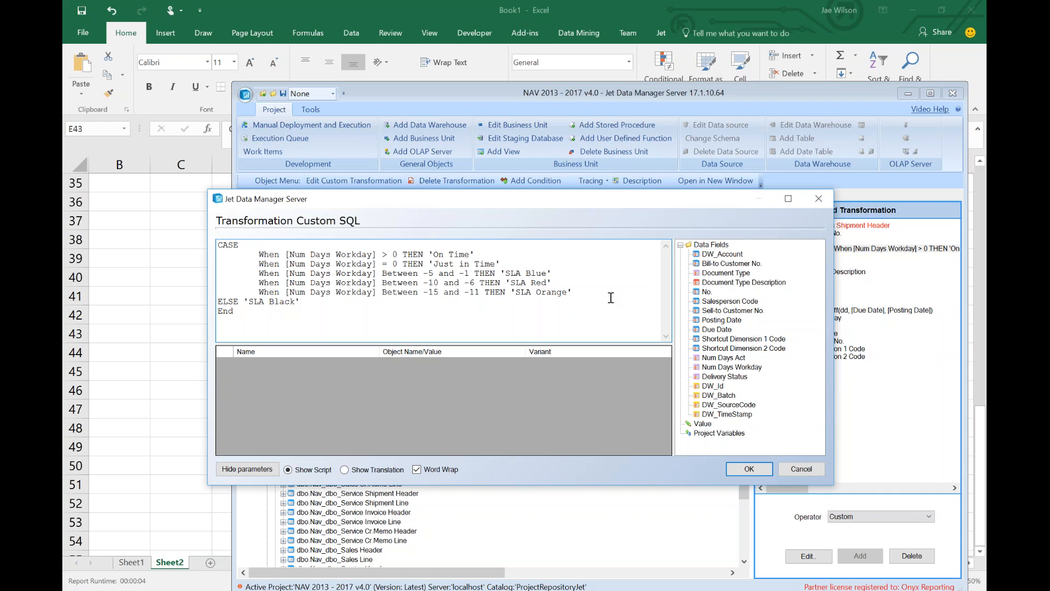
left_click(747, 469)
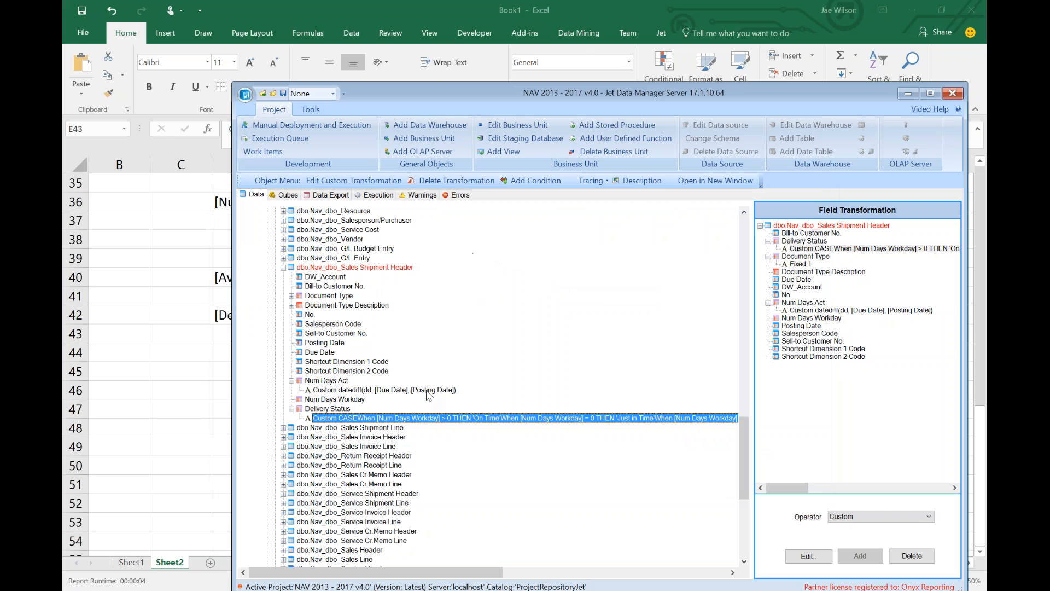
Step: Deploy and execute the staging Sales Shipment Header table with the corrected transformation, leaving the version note empty
right_click(356, 268)
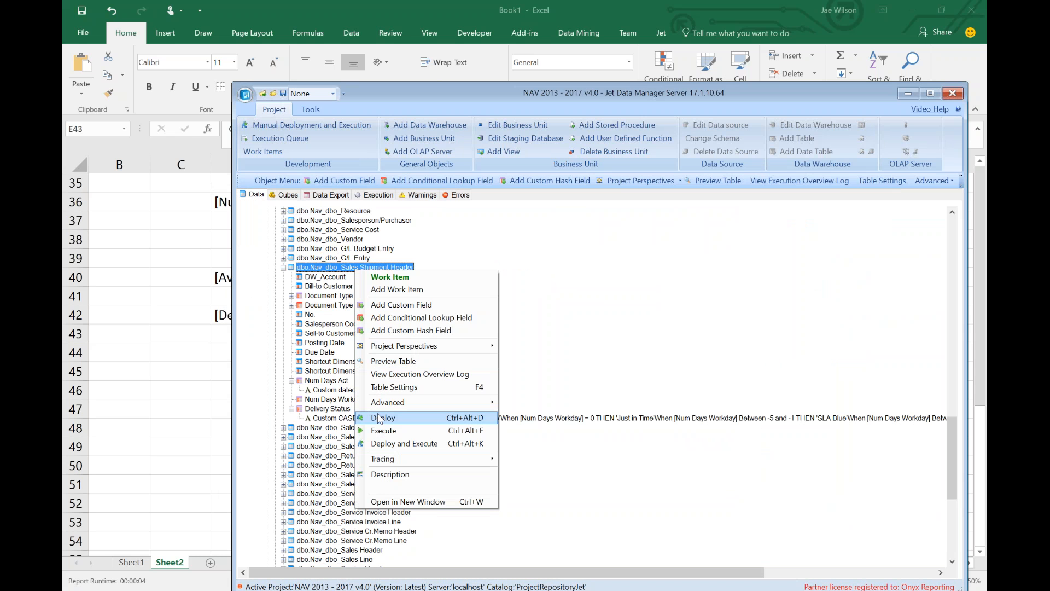
left_click(384, 444)
left_click(549, 421)
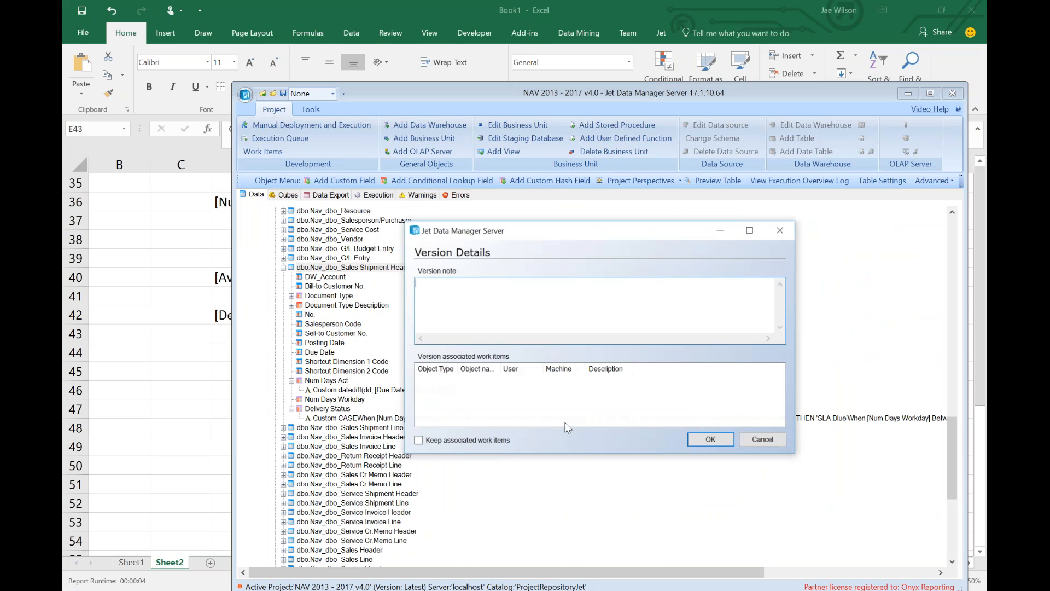
left_click(771, 439)
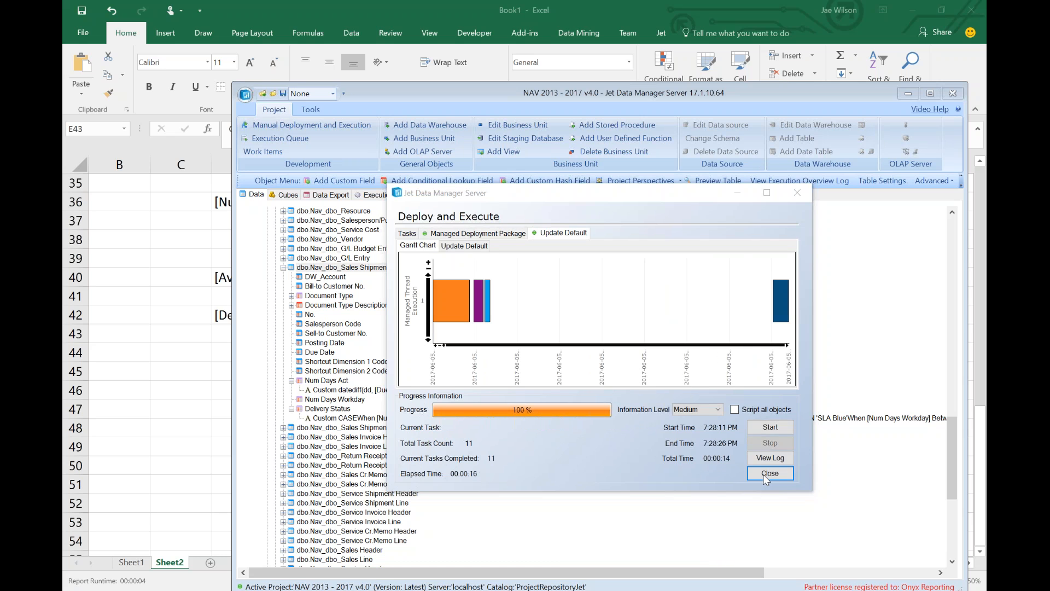
left_click(763, 474)
Step: Preview the Sales Shipment Header data, widen Delivery Status, and compare its values with the working-day differences down the rows
right_click(372, 271)
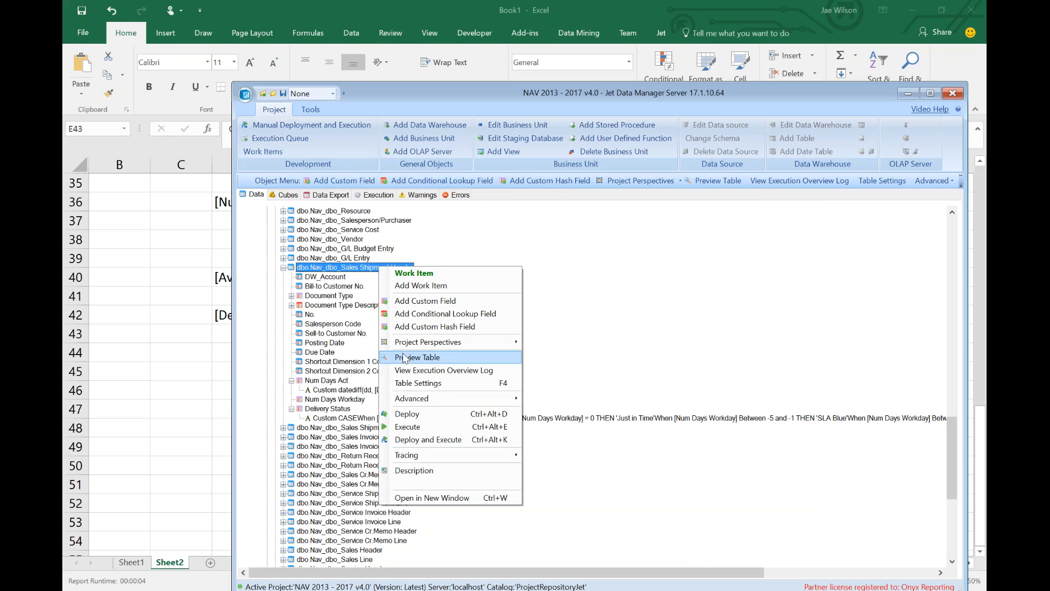
left_click(356, 356)
left_click_drag(439, 375, 681, 378)
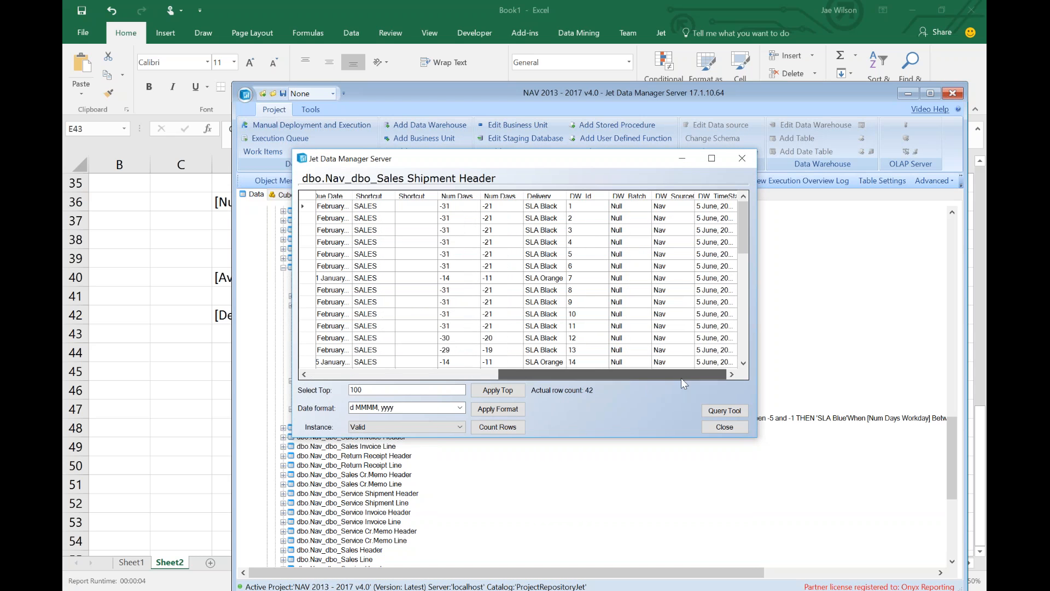
left_click_drag(566, 196, 622, 196)
left_click_drag(511, 210, 564, 332)
scroll(563, 332, "down", 2)
left_click_drag(502, 299, 586, 338)
scroll(586, 338, "down", 3)
left_click_drag(502, 277, 641, 341)
scroll(571, 342, "down", 4)
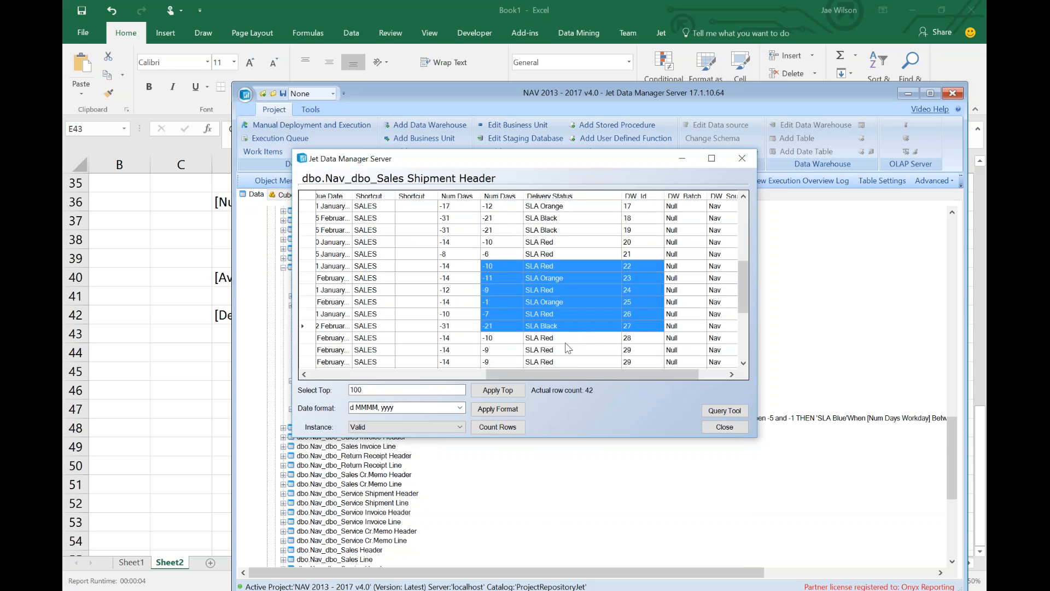
left_click_drag(502, 268, 569, 330)
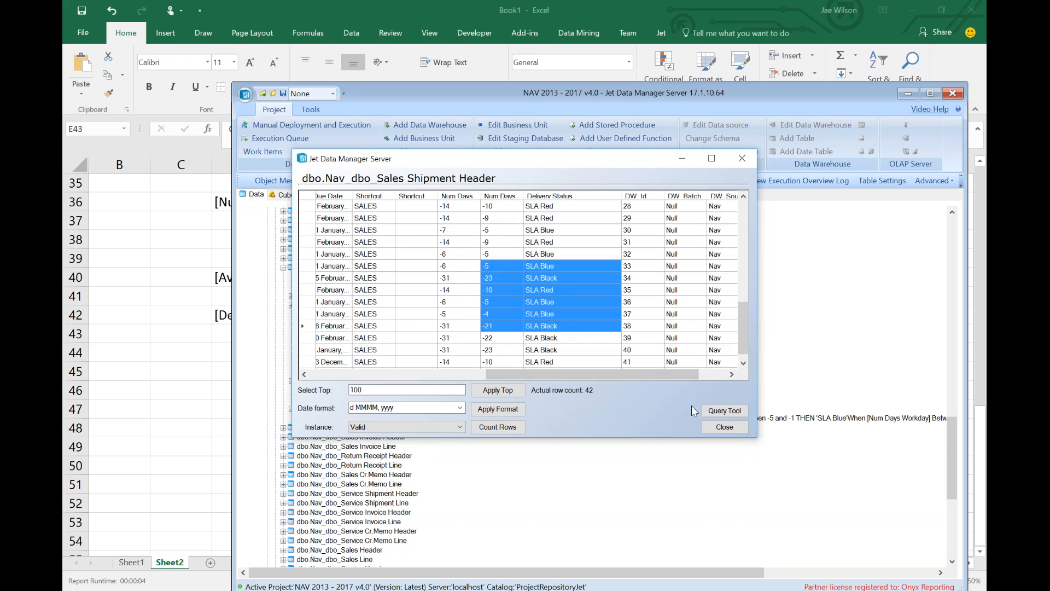
left_click(705, 426)
Step: Add the staging Date table's Is WorkingDay field to the dbo.Date table in the JetNavDwh data warehouse
scroll(546, 425, "up", 3)
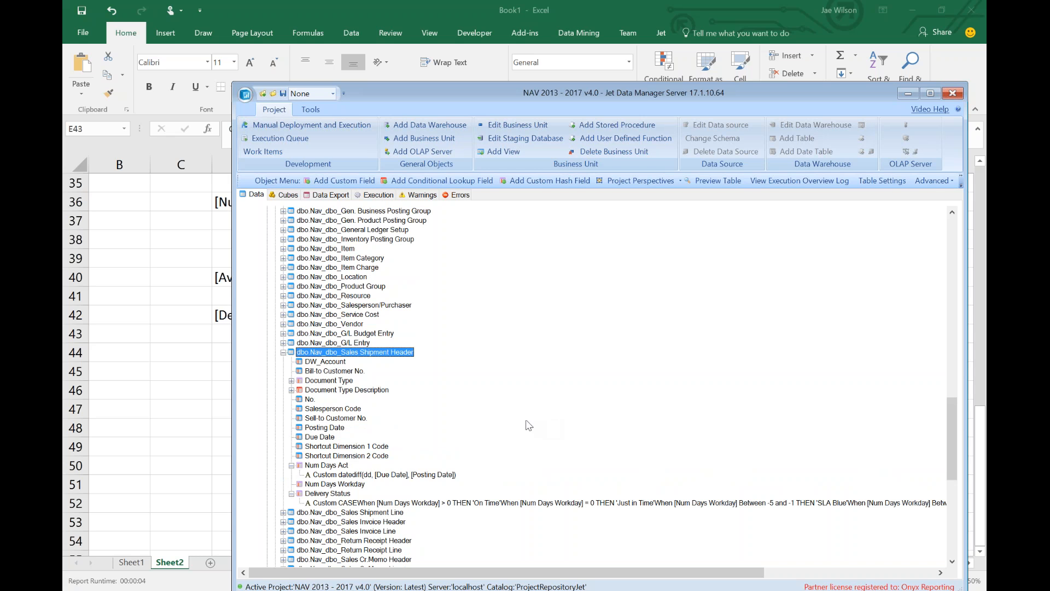
scroll(525, 432, "up", 20)
scroll(479, 420, "up", 2)
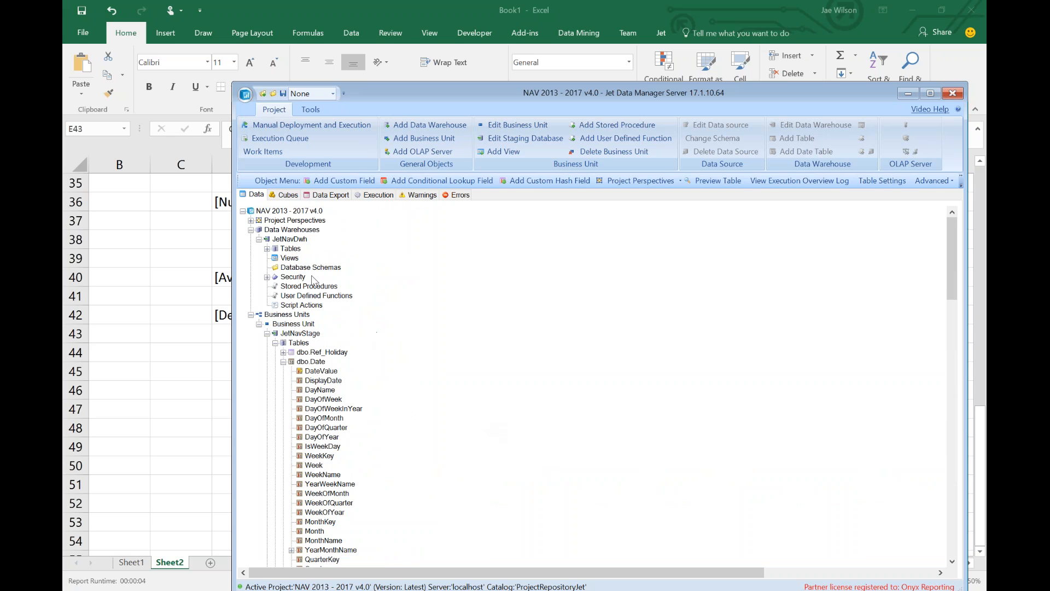
left_click(267, 249)
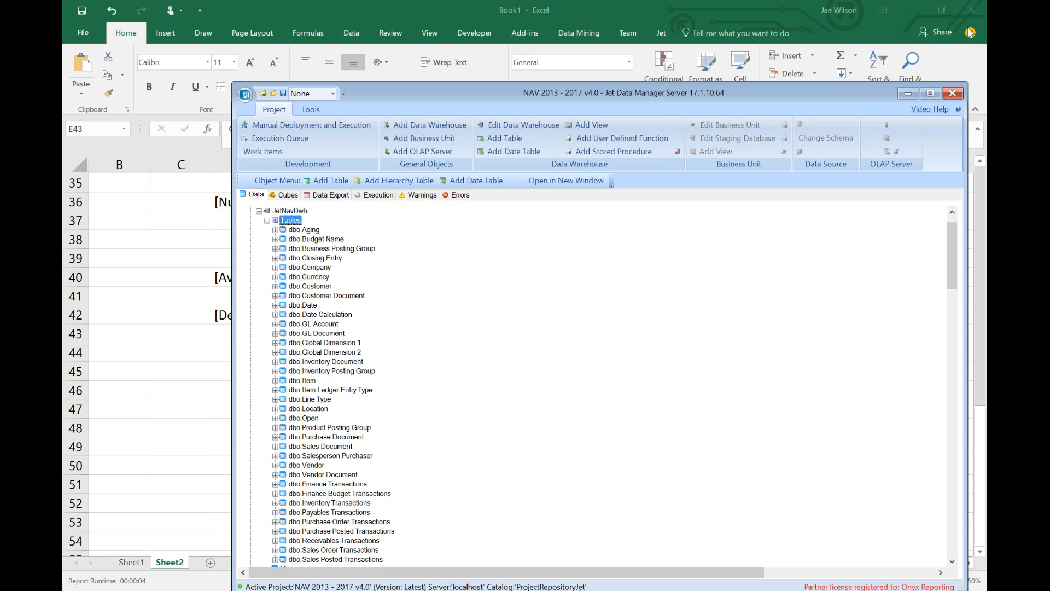
left_click(302, 305)
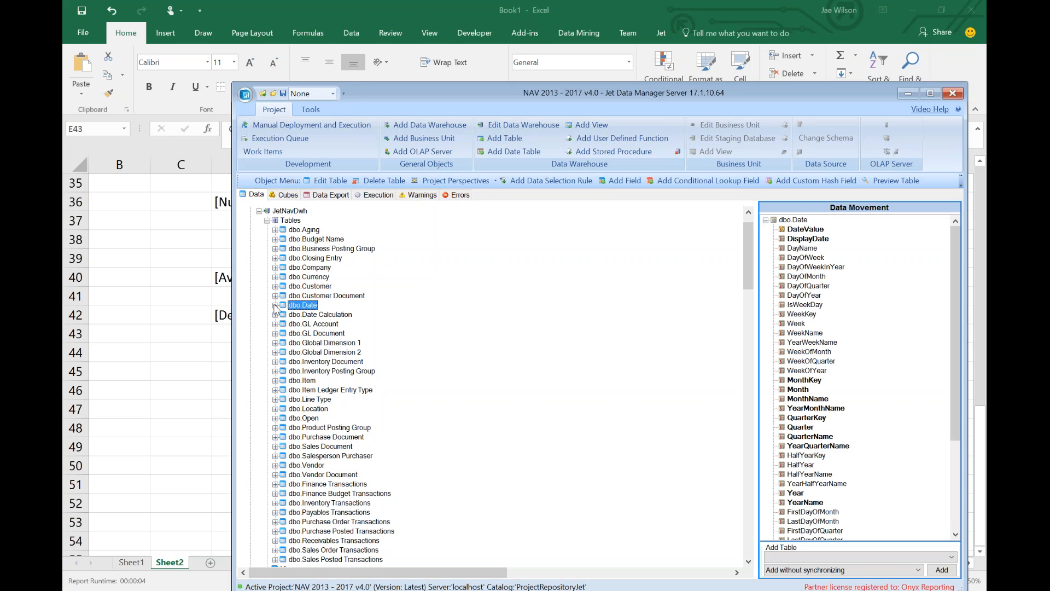
left_click(833, 363)
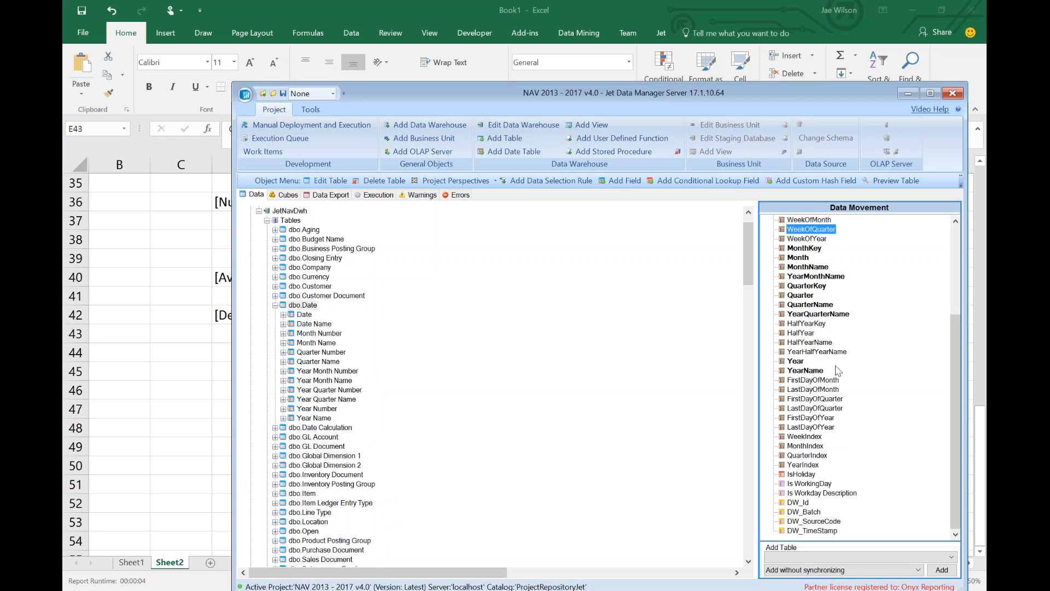
left_click_drag(811, 483, 306, 307)
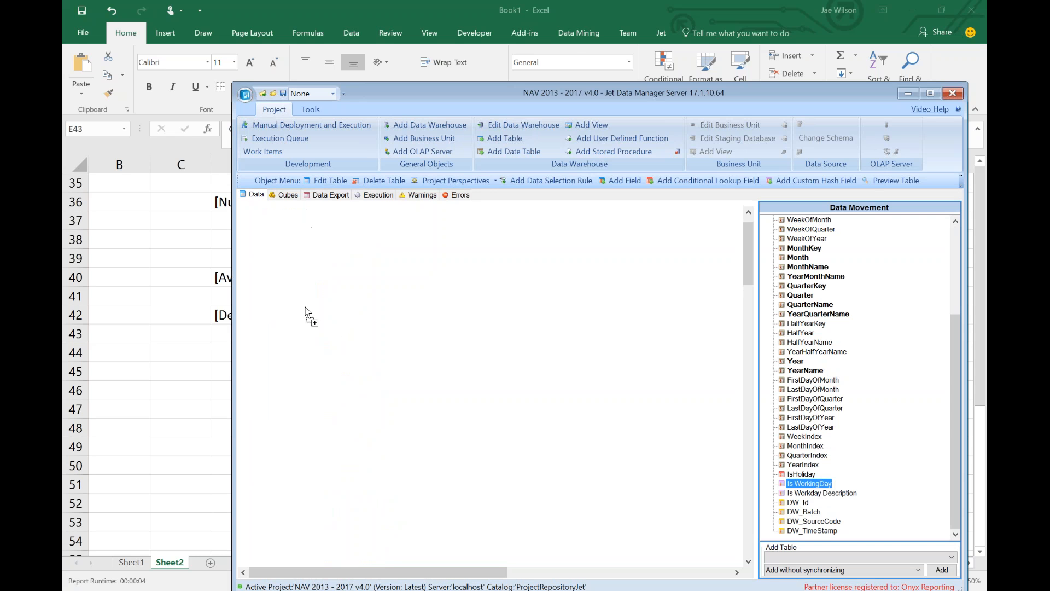
Step: Add Is Workday Description to the data warehouse's dbo.Date table as well and collapse the table
left_click(821, 538)
left_click_drag(815, 497, 306, 307)
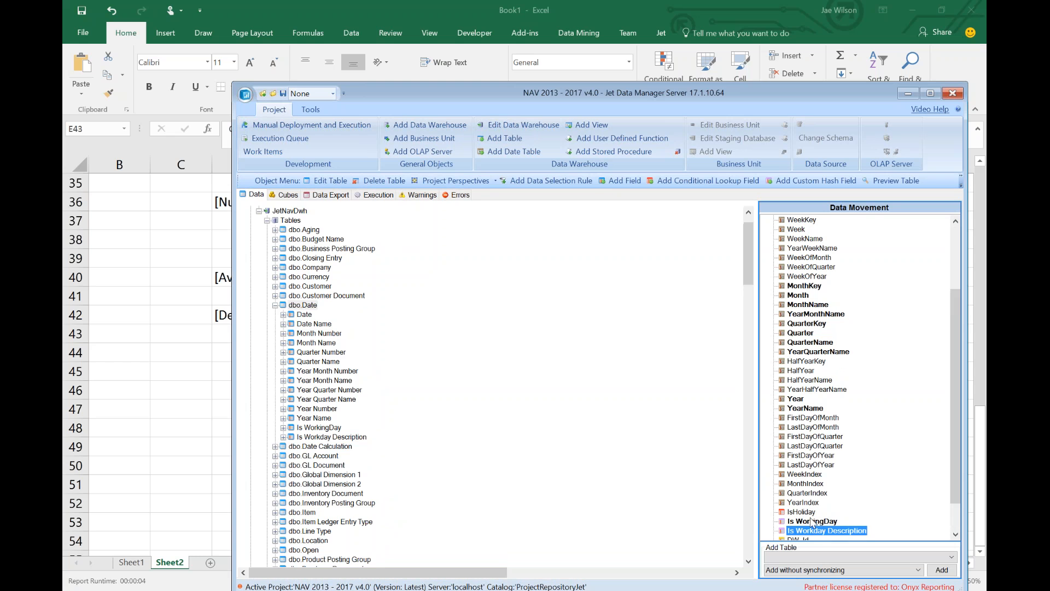
left_click(813, 523)
left_click(820, 532)
left_click(276, 305)
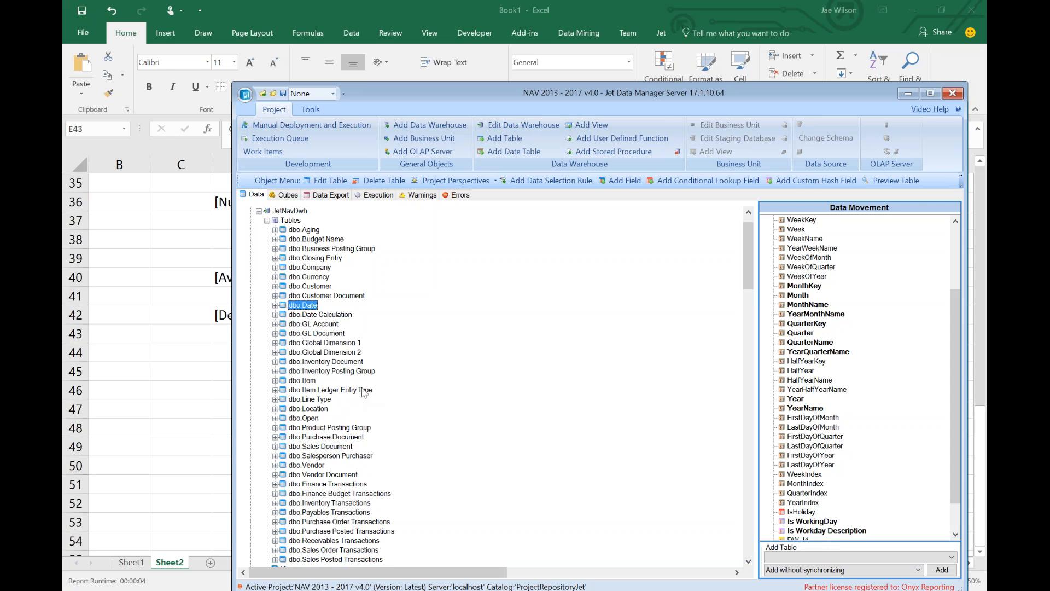
Step: Expand the dbo.Sales Document table and examine which business unit tables its Company field is copied from
scroll(350, 391, "down", 2)
left_click(317, 390)
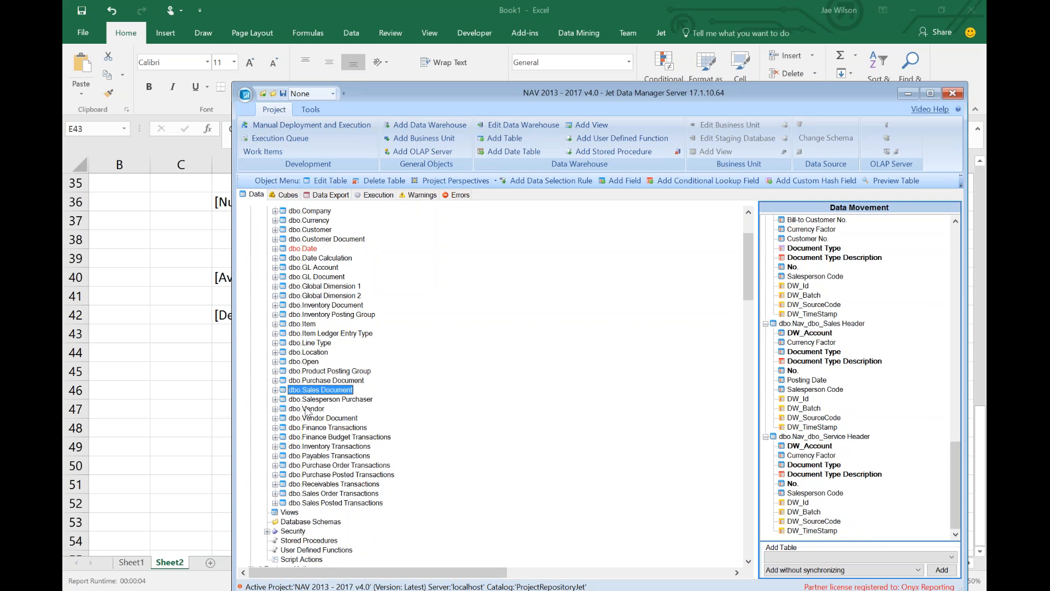
left_click(275, 390)
left_click(283, 399)
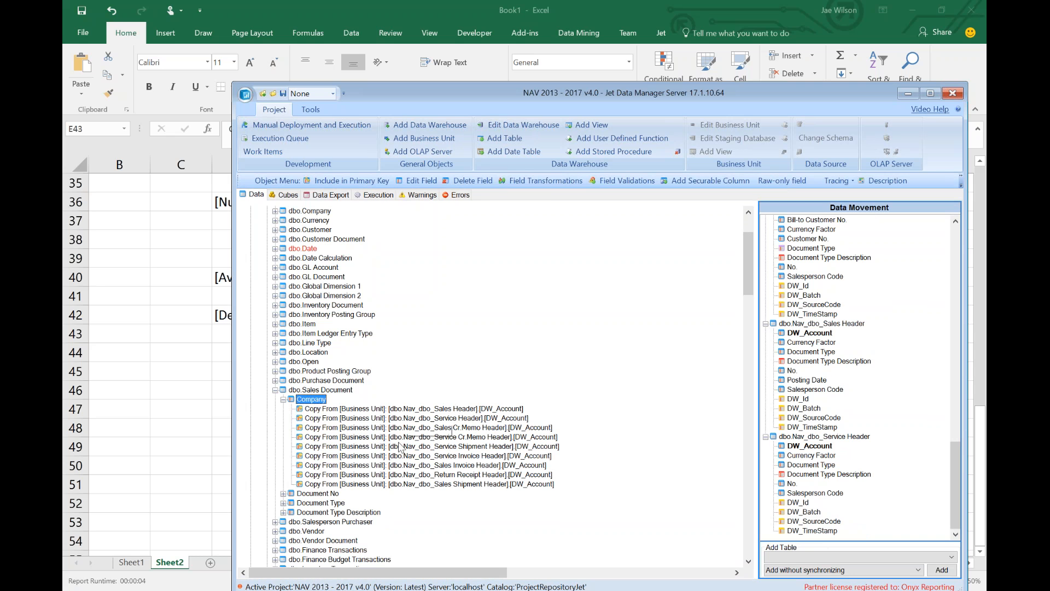
left_click(481, 486)
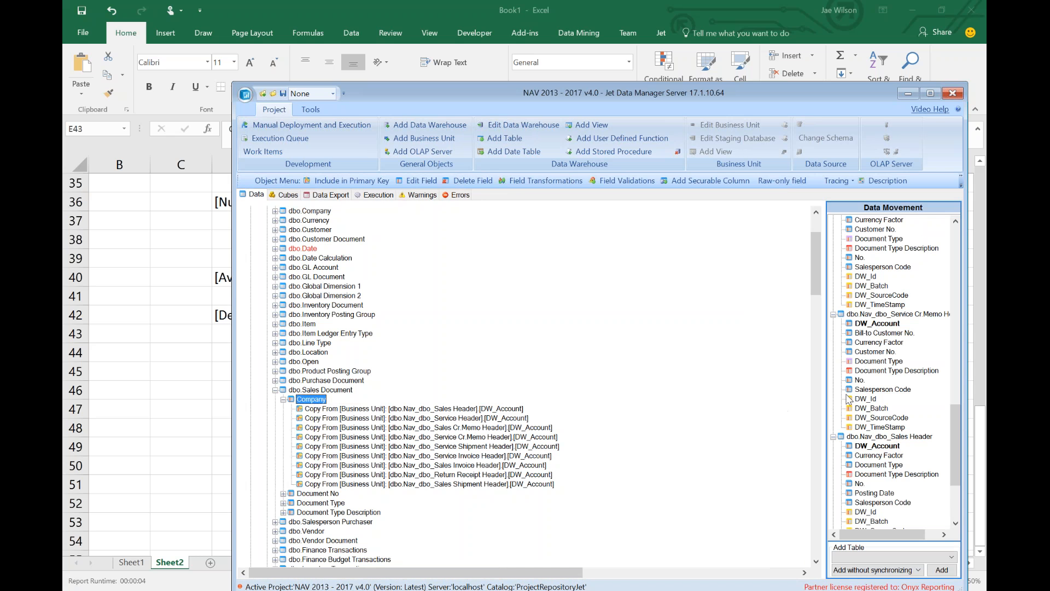
Step: Add Delivery Status, Num Days Workday and Num Days Act from the Sales Shipment Header to the dbo.Sales Document table
scroll(849, 401, "down", 5)
scroll(849, 401, "up", 5)
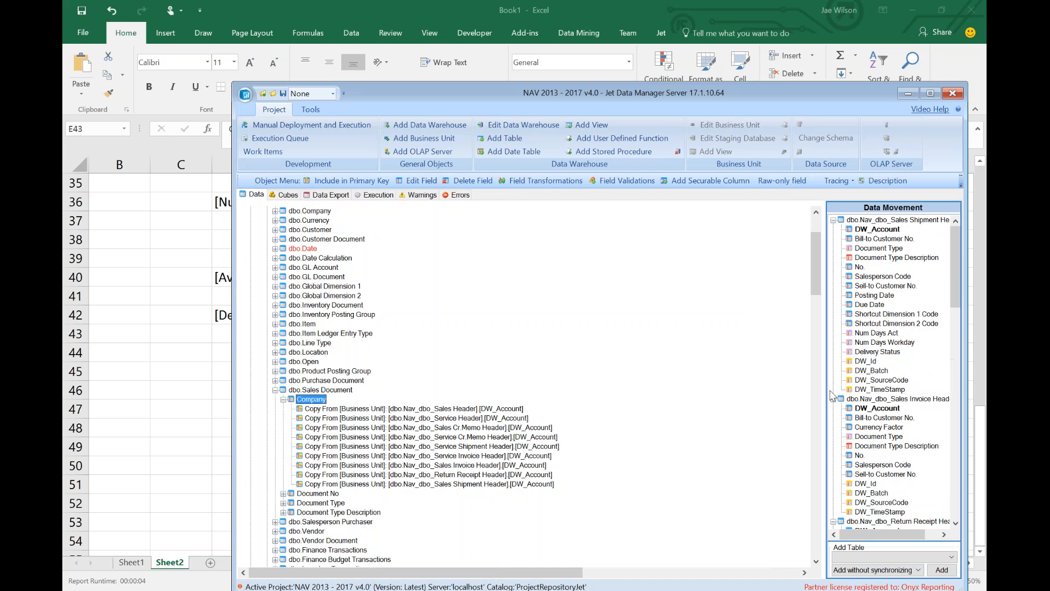
left_click_drag(890, 353, 328, 390)
scroll(869, 290, "up", 4)
left_click_drag(877, 324, 328, 390)
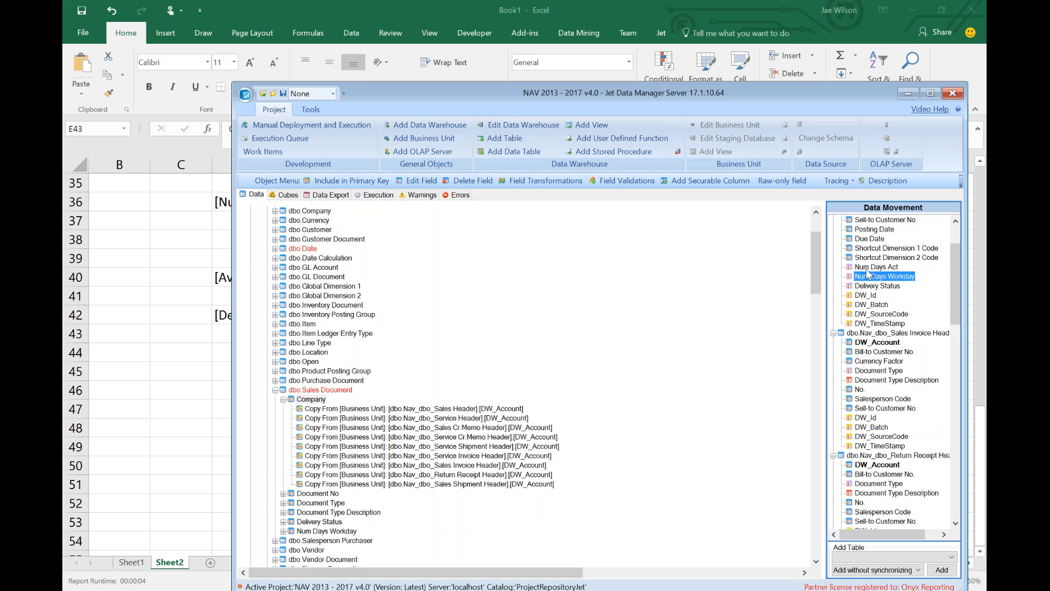
left_click_drag(317, 377, 320, 390)
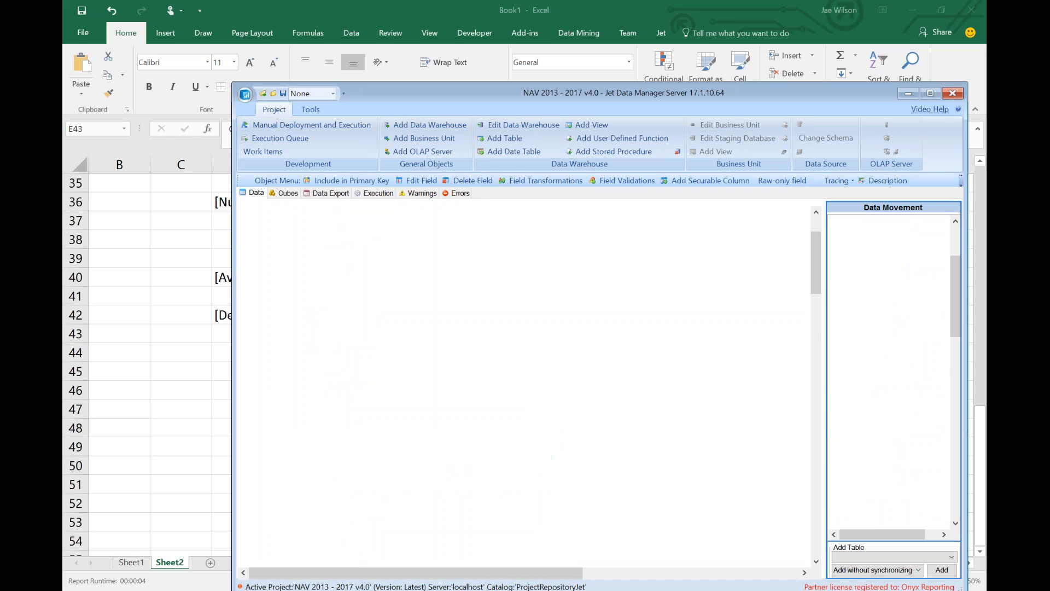
Step: Add both Shortcut Dimension codes, Due Date, Posting Date, Sell-to Customer No., Salesperson Code and Bill-to Customer No. from the shipment header to dbo.Sales Document
left_click(887, 268)
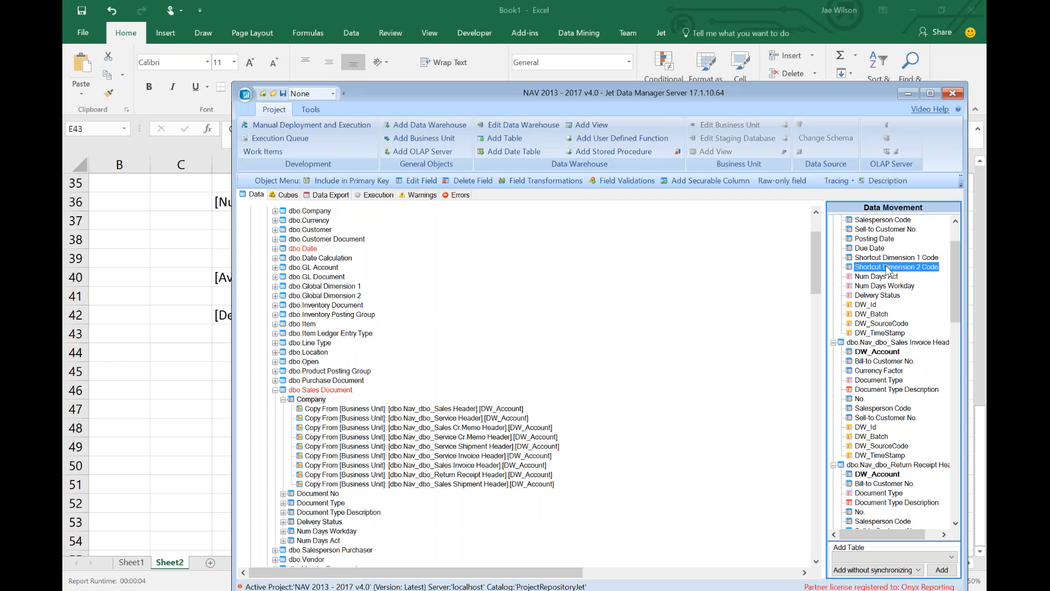
left_click_drag(886, 268, 340, 391)
left_click_drag(894, 315, 324, 391)
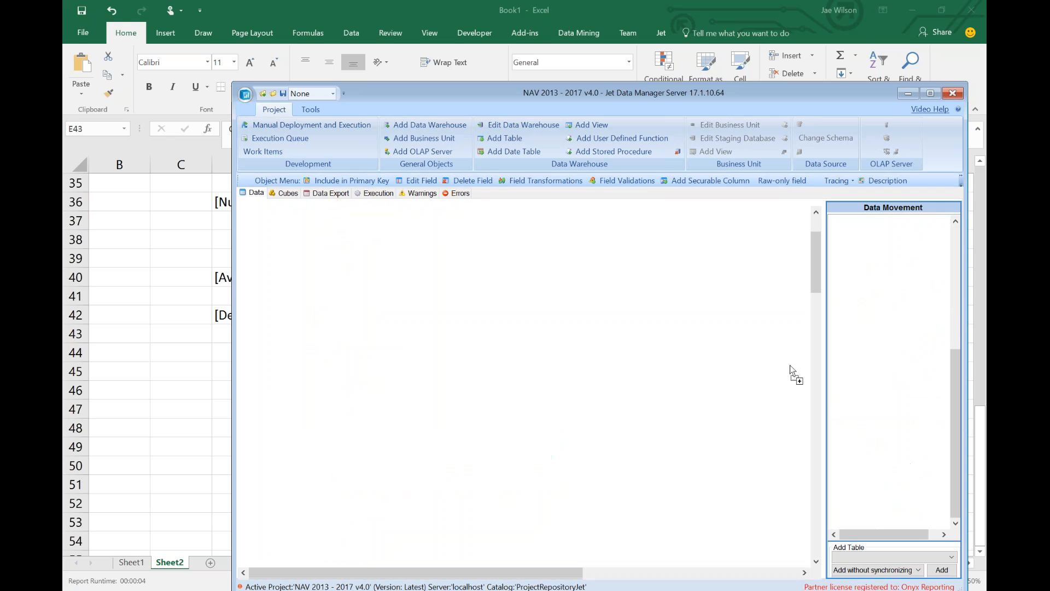
left_click_drag(874, 266, 319, 387)
left_click(874, 267)
left_click_drag(885, 267, 331, 395)
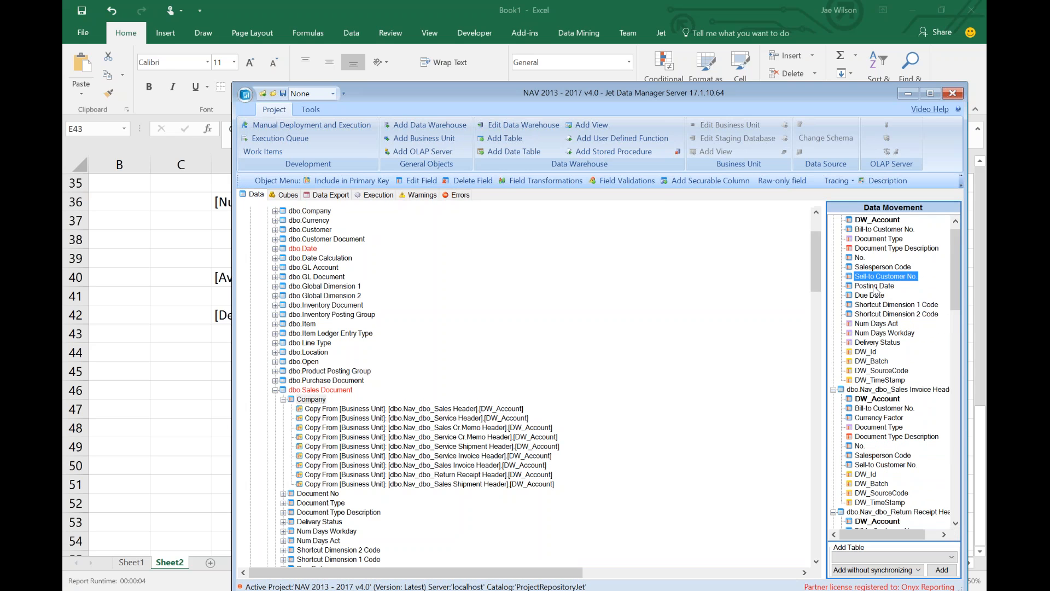
left_click_drag(879, 268, 339, 394)
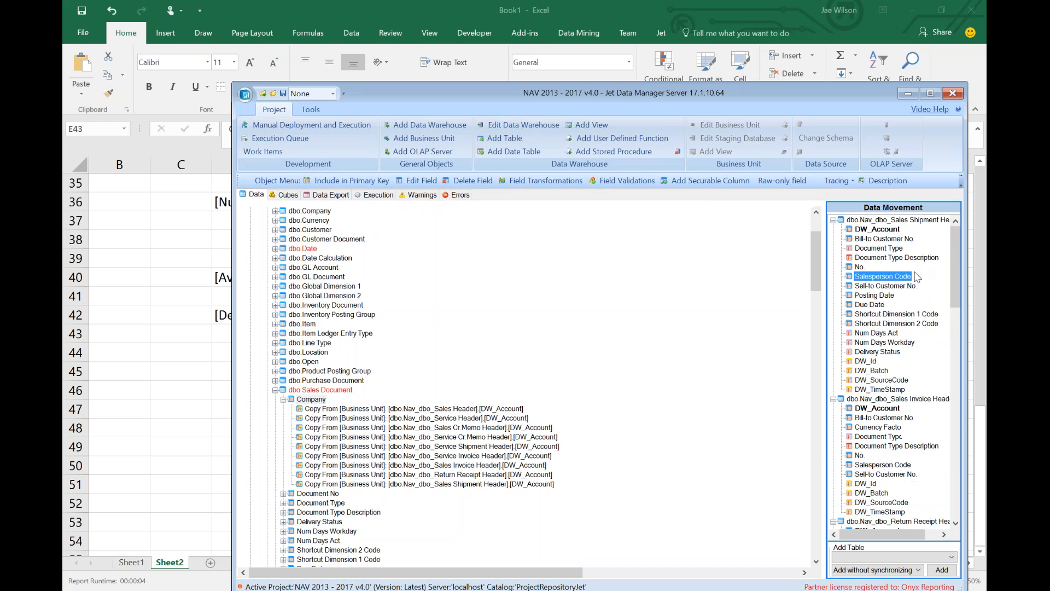
left_click_drag(887, 248, 325, 393)
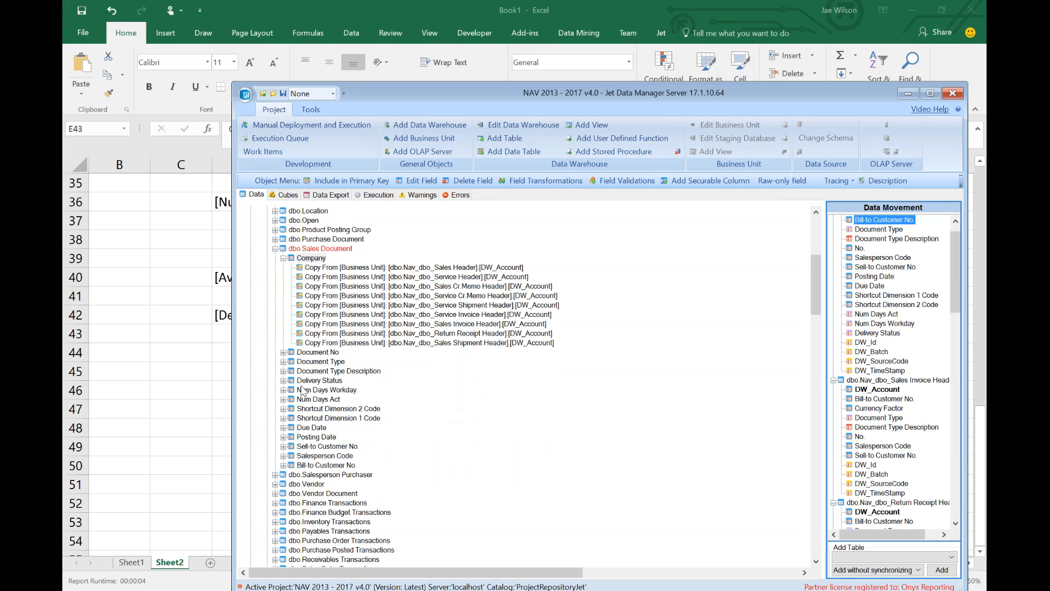
left_click(284, 259)
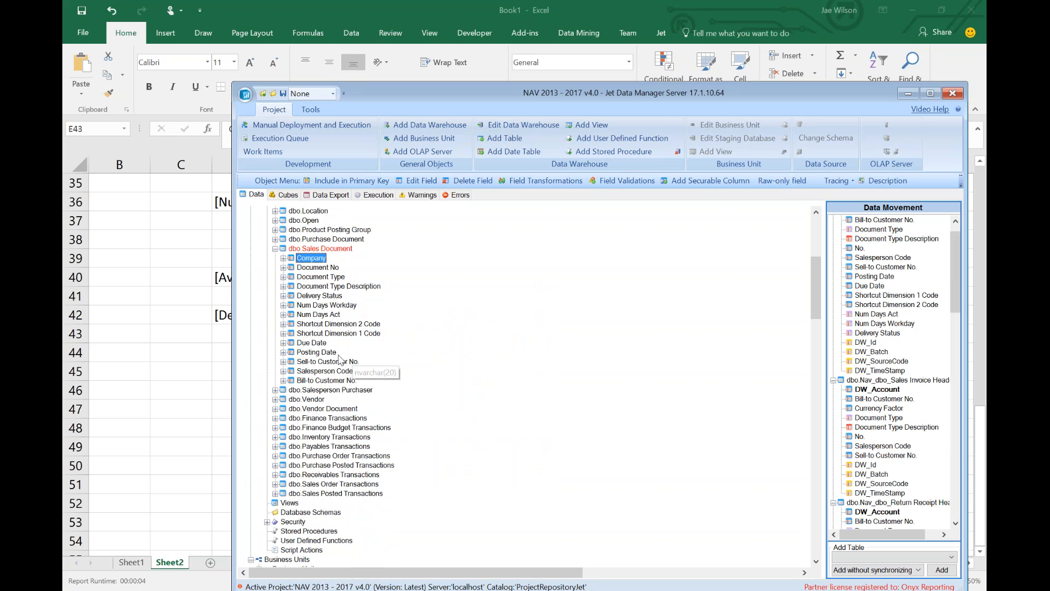
Step: Review the source mappings of the dbo.Sales Document table and its Num Days Workday and Num Days Act fields
left_click(326, 249)
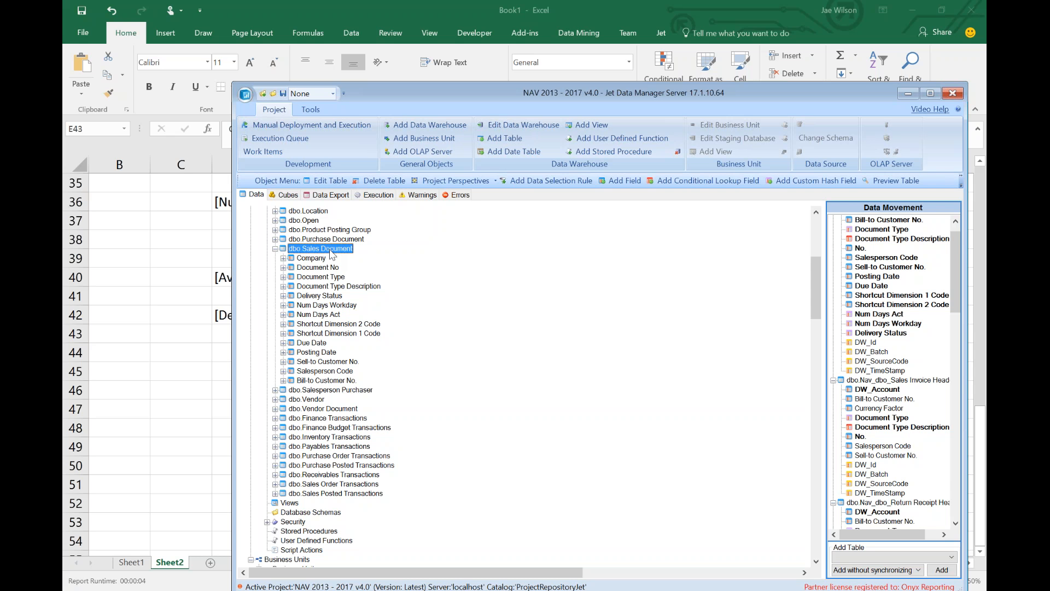
left_click(322, 306)
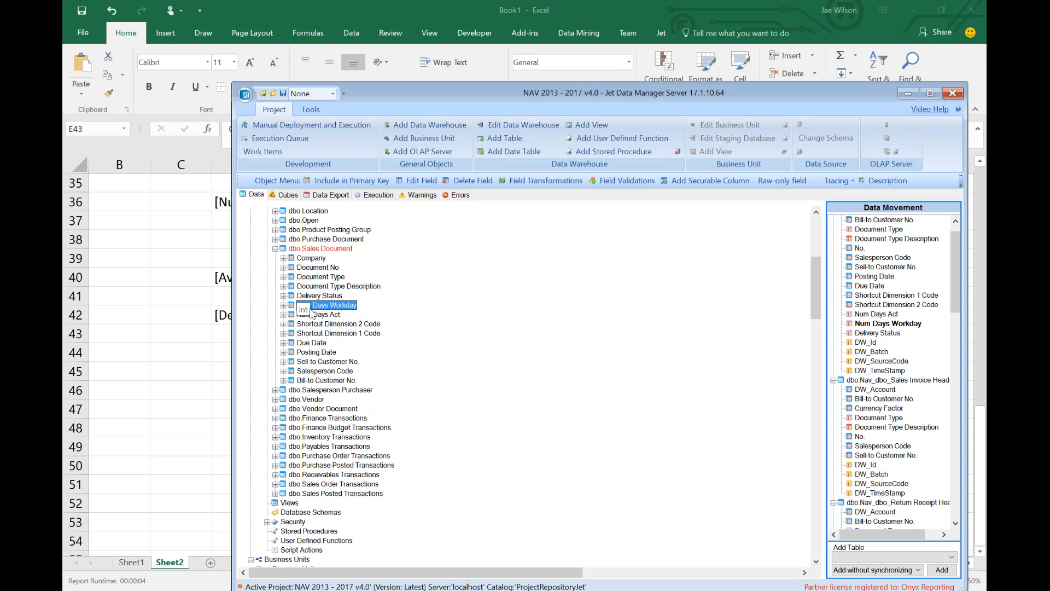
left_click(319, 315)
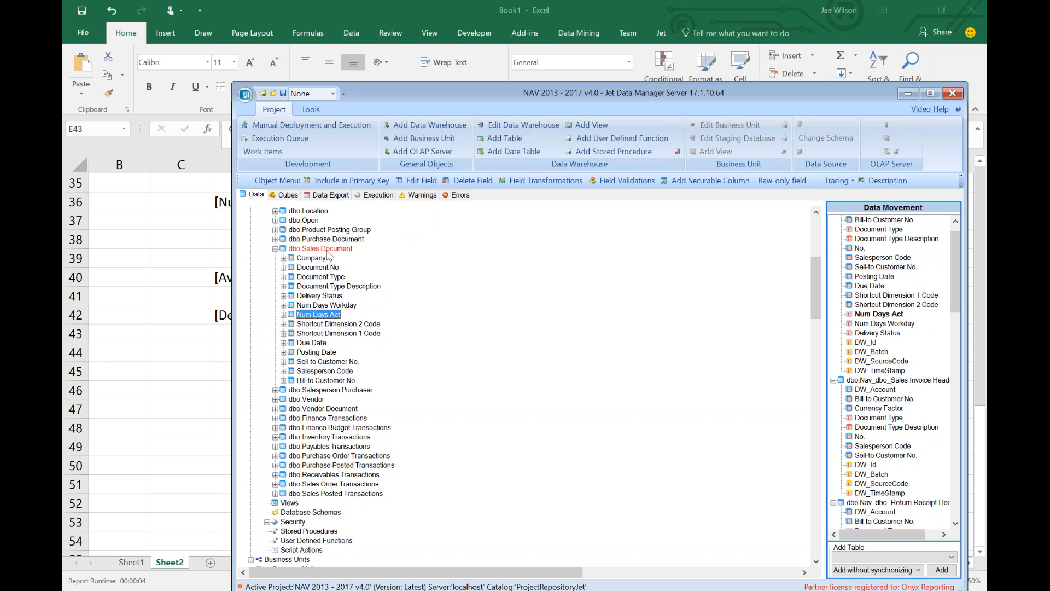
Step: Deploy and execute only the modified tables and views of the NAV 2013 - 2017 v4.0 project with managed deployment
scroll(323, 263, "up", 8)
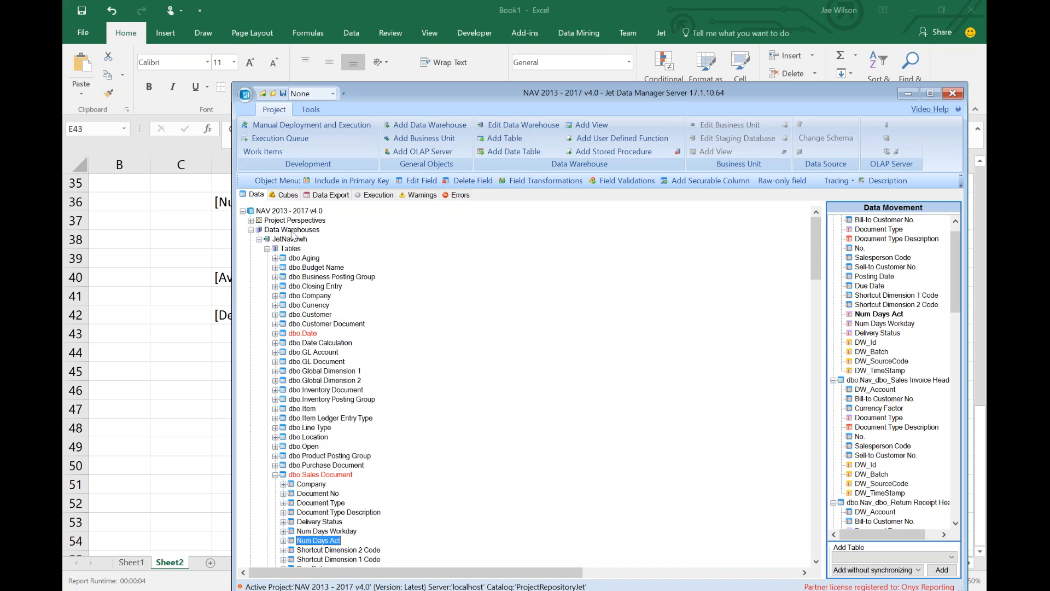
left_click(287, 196)
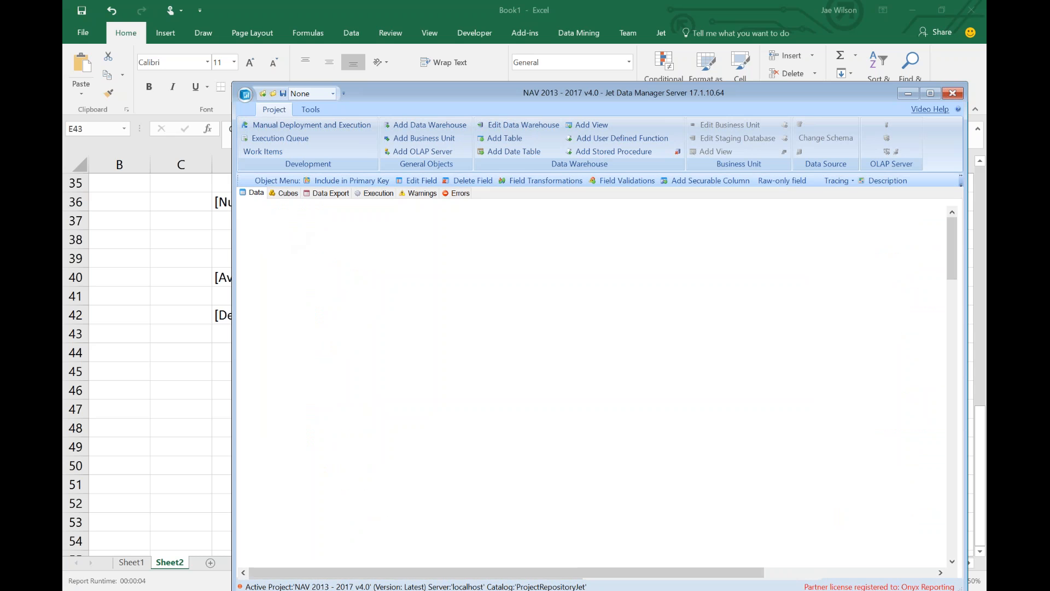
right_click(298, 231)
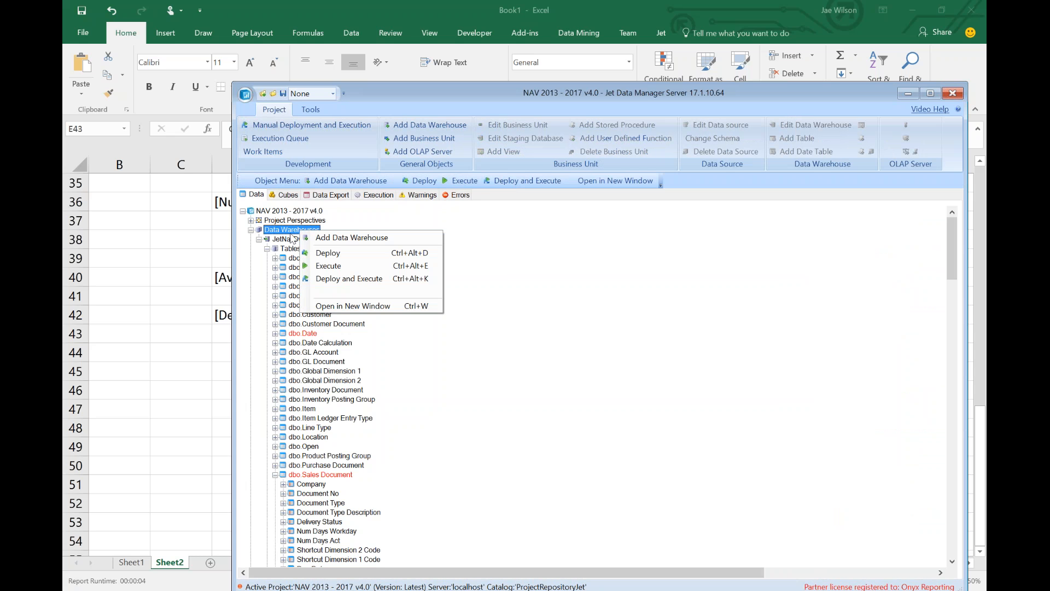
right_click(272, 211)
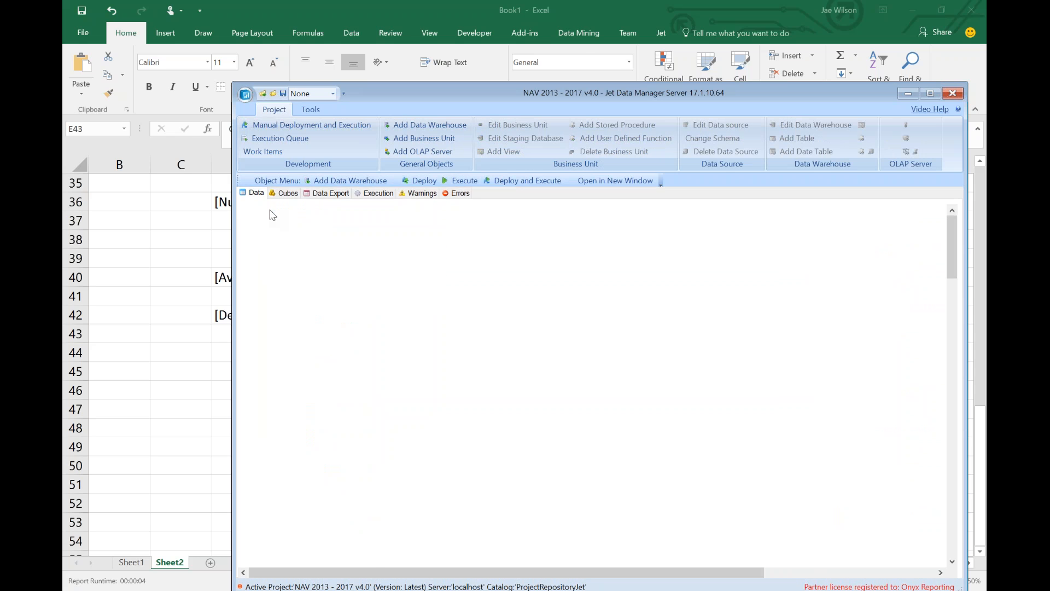
left_click(325, 420)
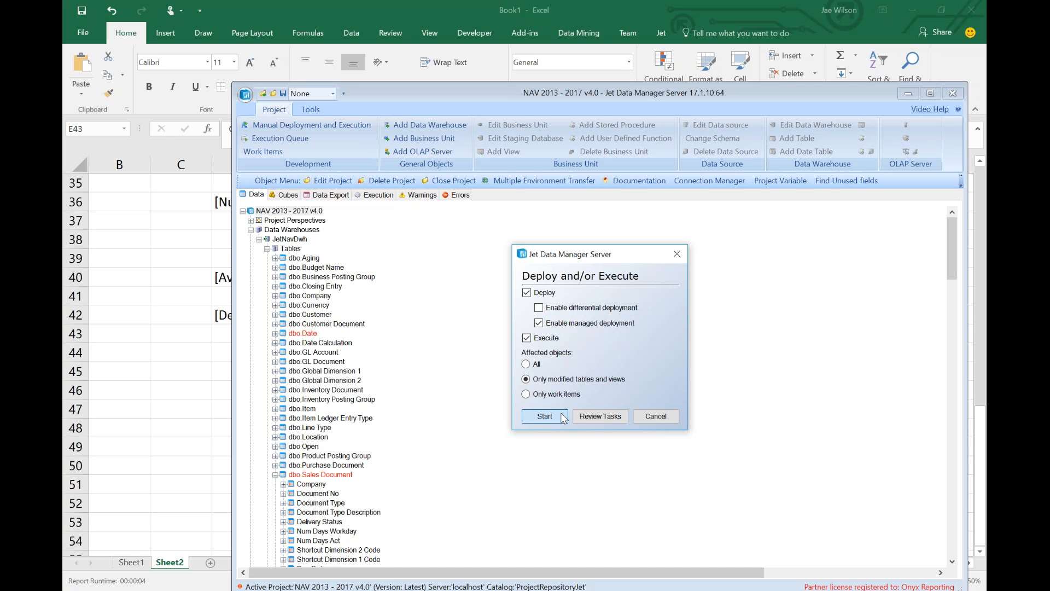
left_click(562, 416)
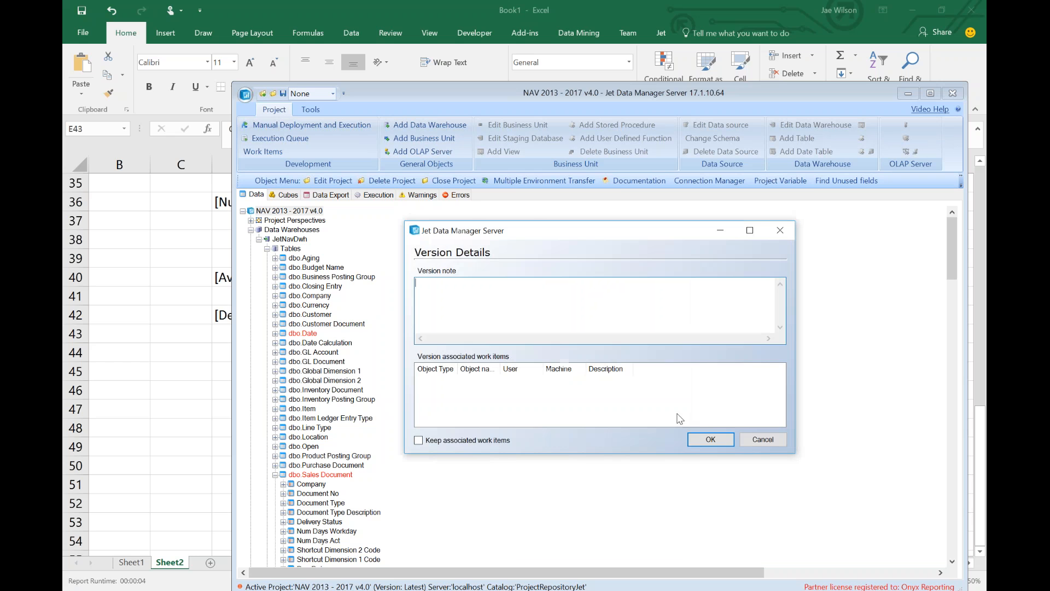
left_click(710, 439)
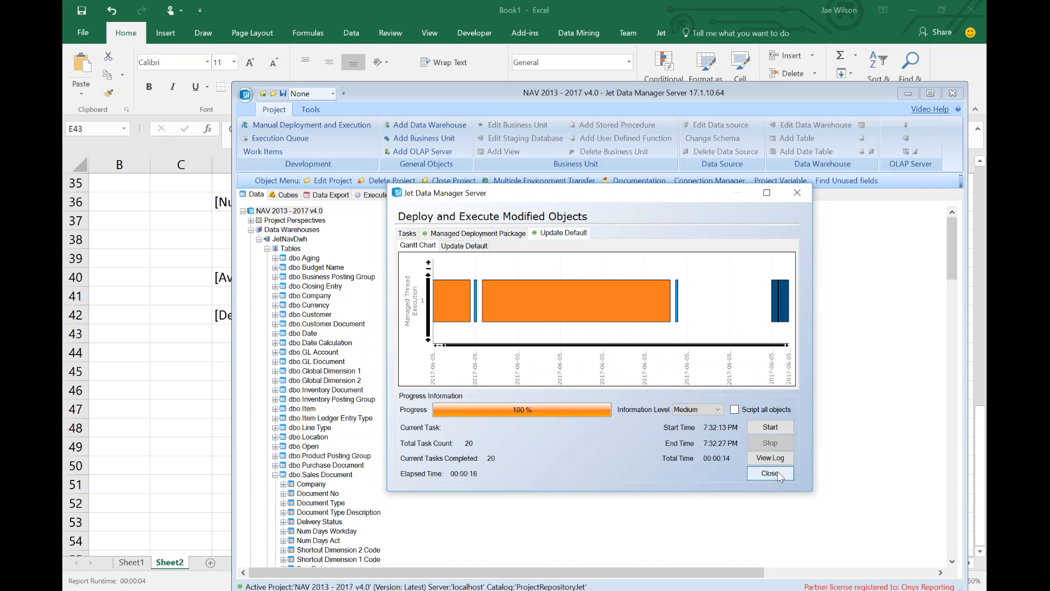
left_click(777, 471)
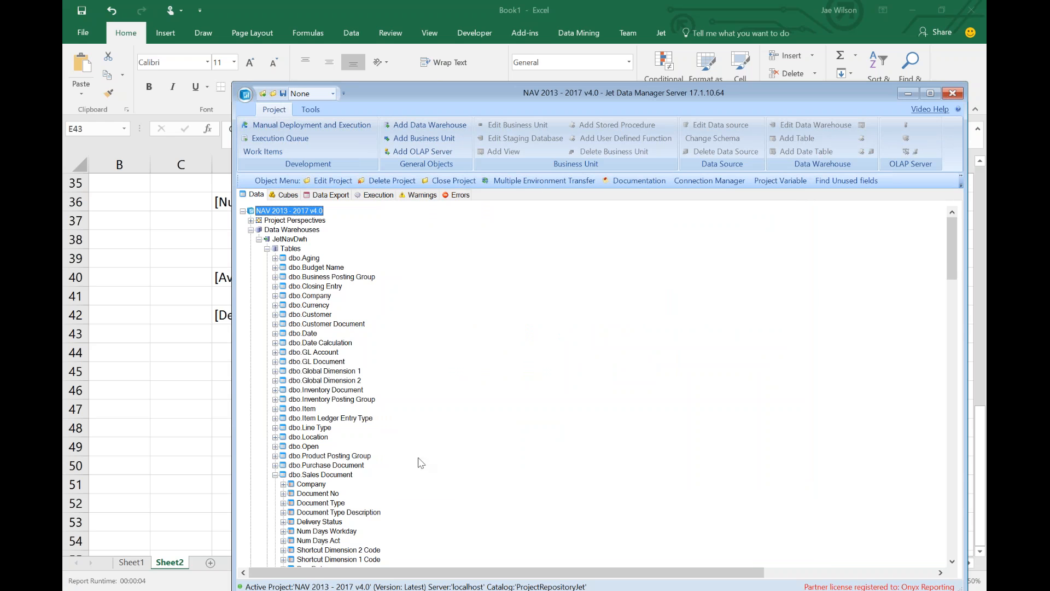
Step: Open the dbo.Sales Document and dbo.Date tables in separate windows and place both over the empty project area
left_click(308, 477)
left_click(317, 475)
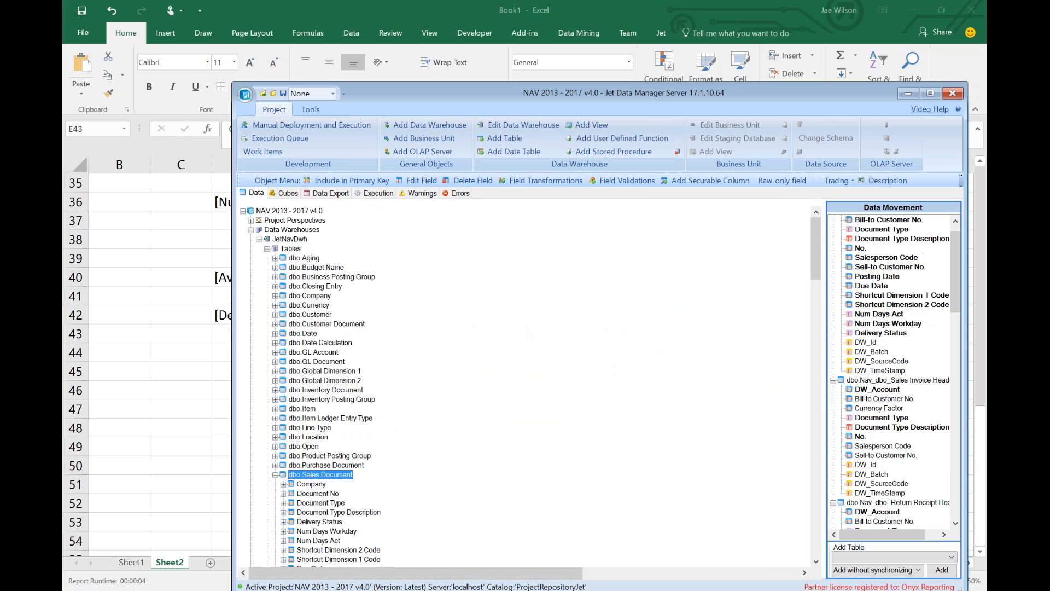
key("ctrl+n")
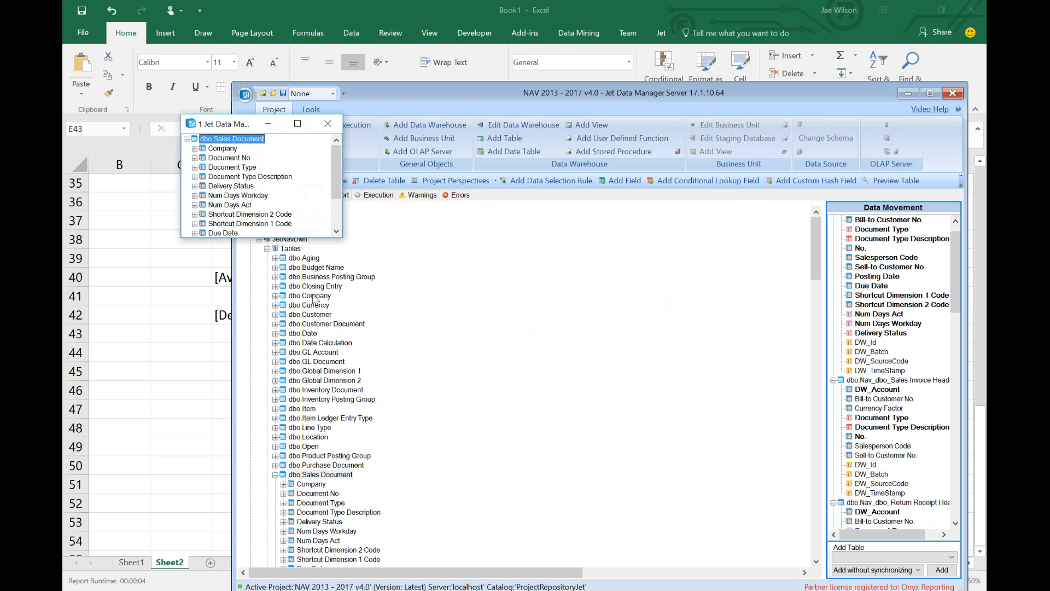
left_click(302, 336)
left_click(301, 336)
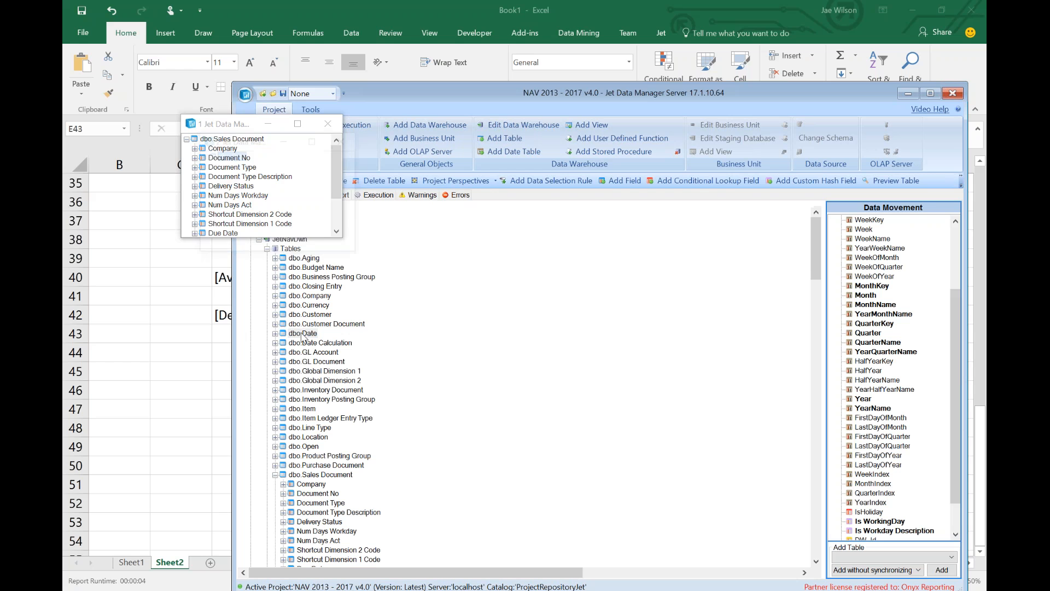
key("ctrl+n")
left_click_drag(244, 144, 604, 229)
left_click_drag(198, 120, 543, 330)
Step: Display the JetNavOlap cubes with the Date dimension's levels expanded, and move the Sales Document window away from the Date window
left_click(278, 195)
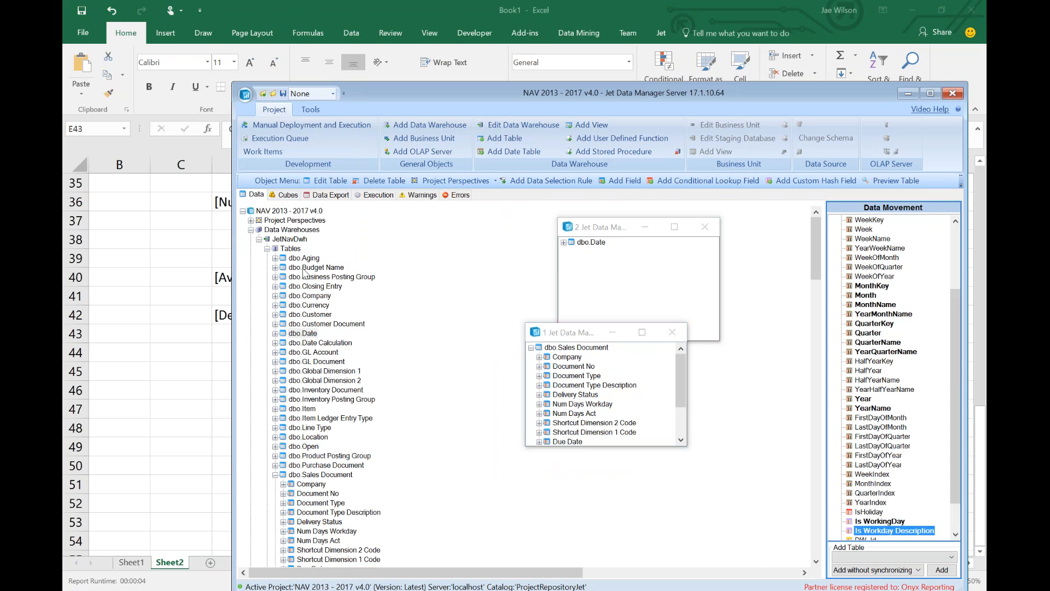
left_click(286, 195)
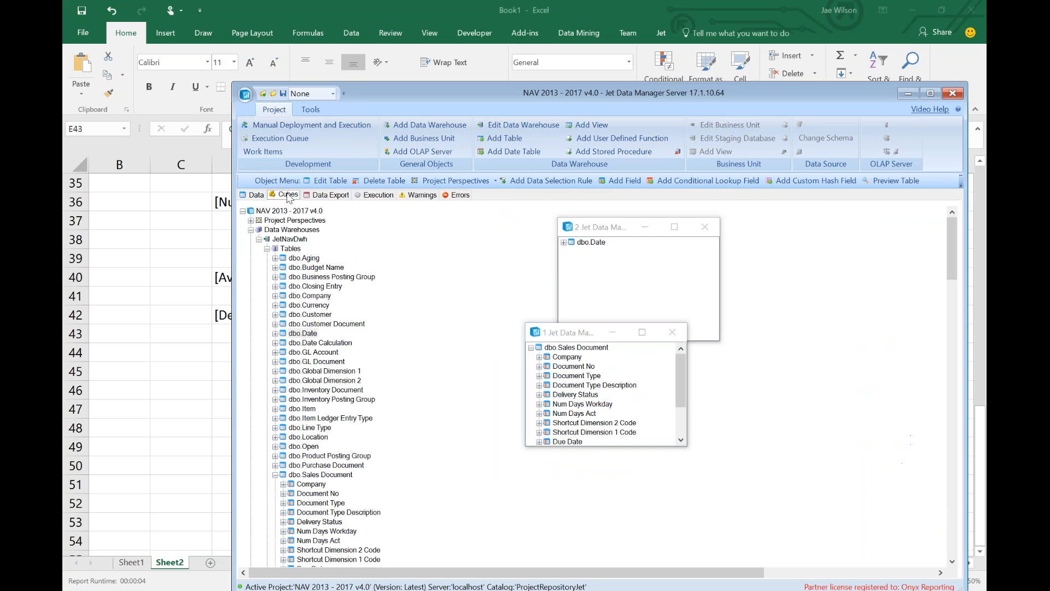
left_click(251, 215)
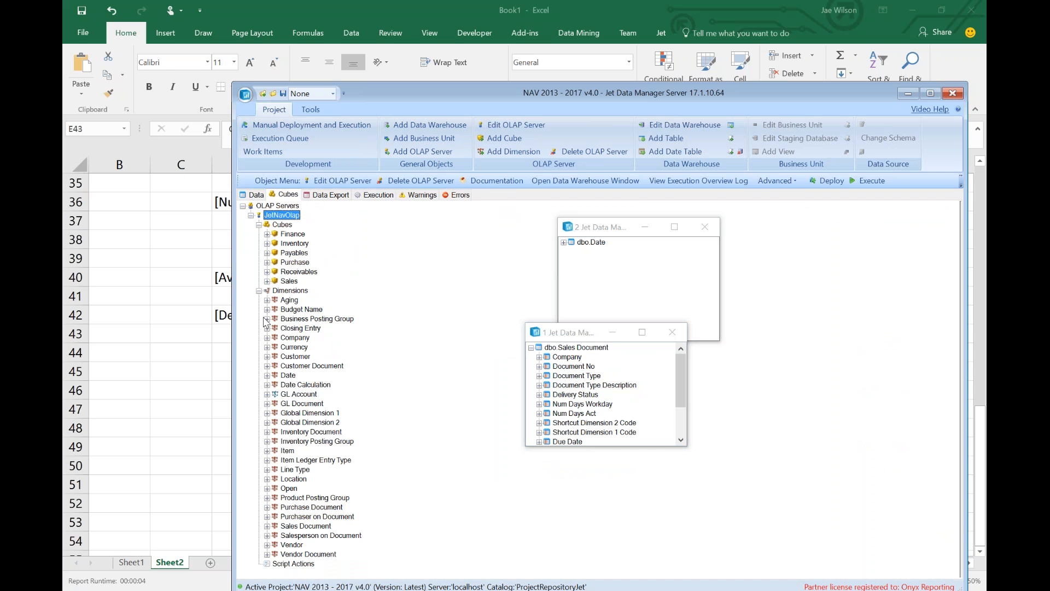
left_click(267, 375)
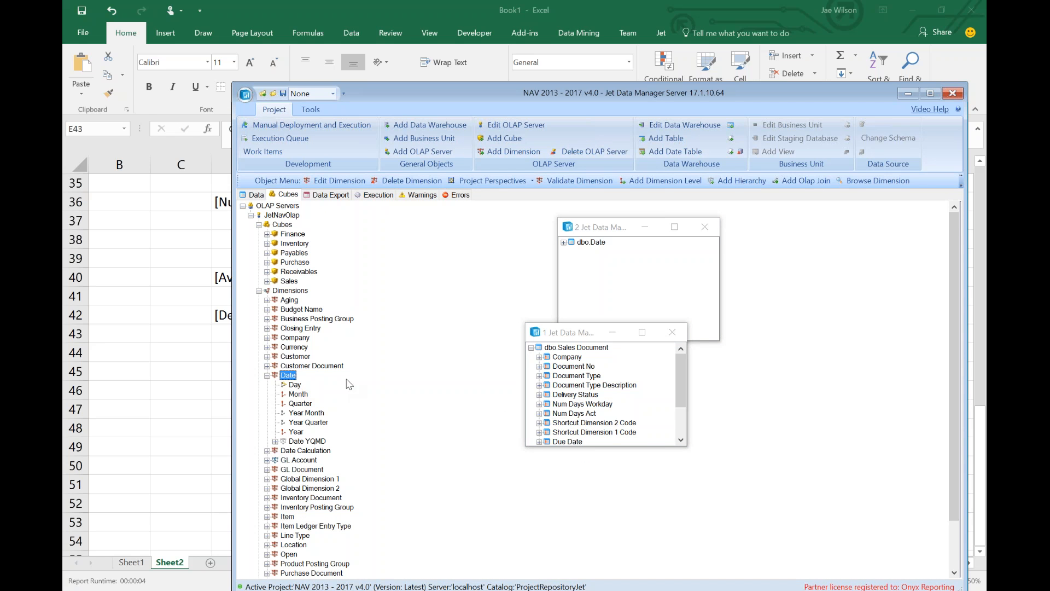
left_click(558, 348)
left_click_drag(576, 338, 674, 388)
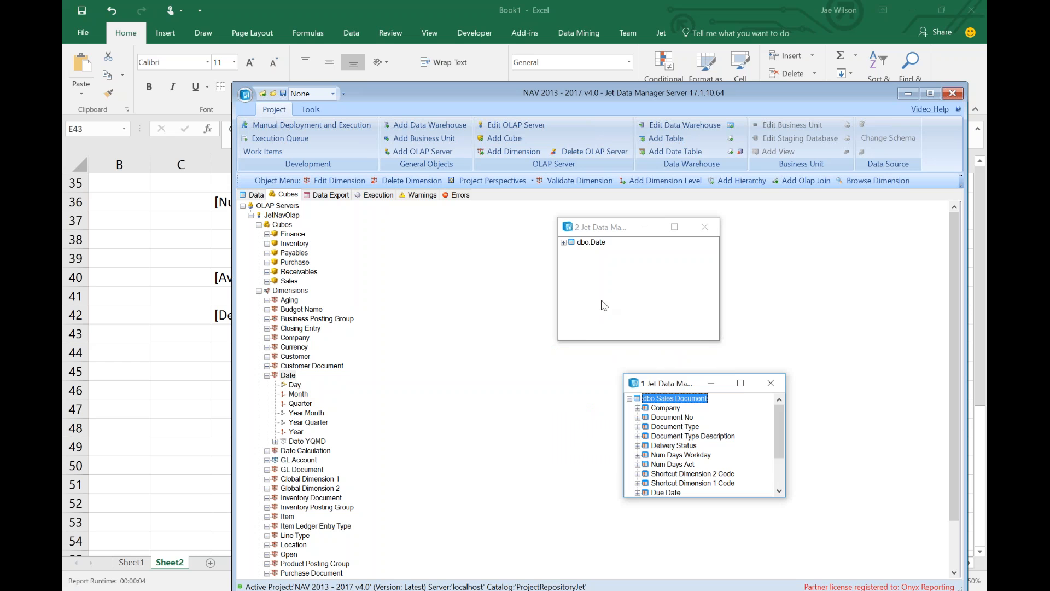
Step: Start a new level in the Date dimension from the Is WorkingDay field of dbo.Date
left_click(564, 242)
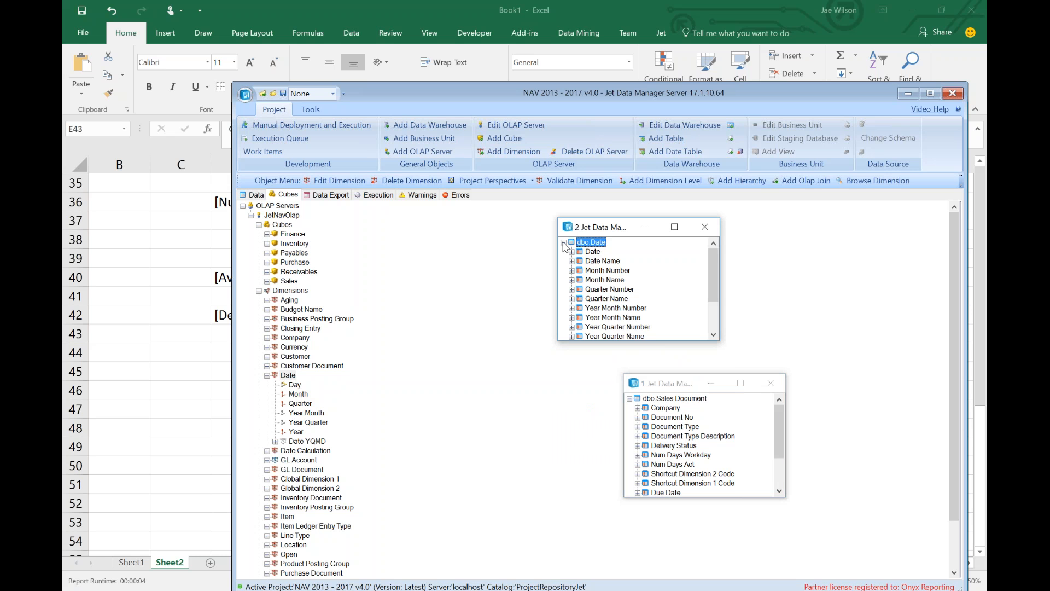
scroll(620, 275, "down", 2)
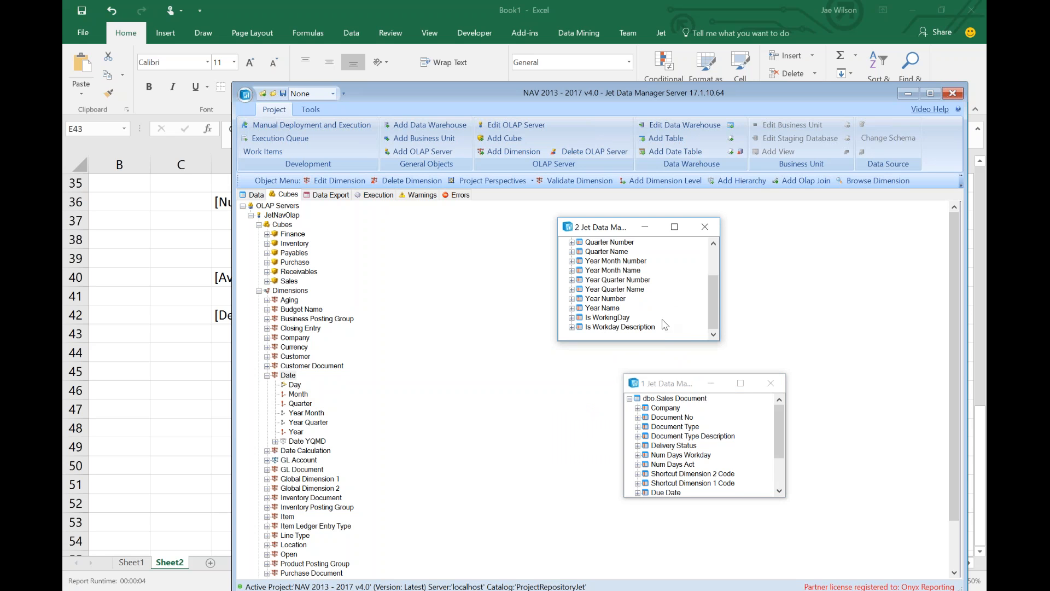
left_click_drag(622, 323, 290, 381)
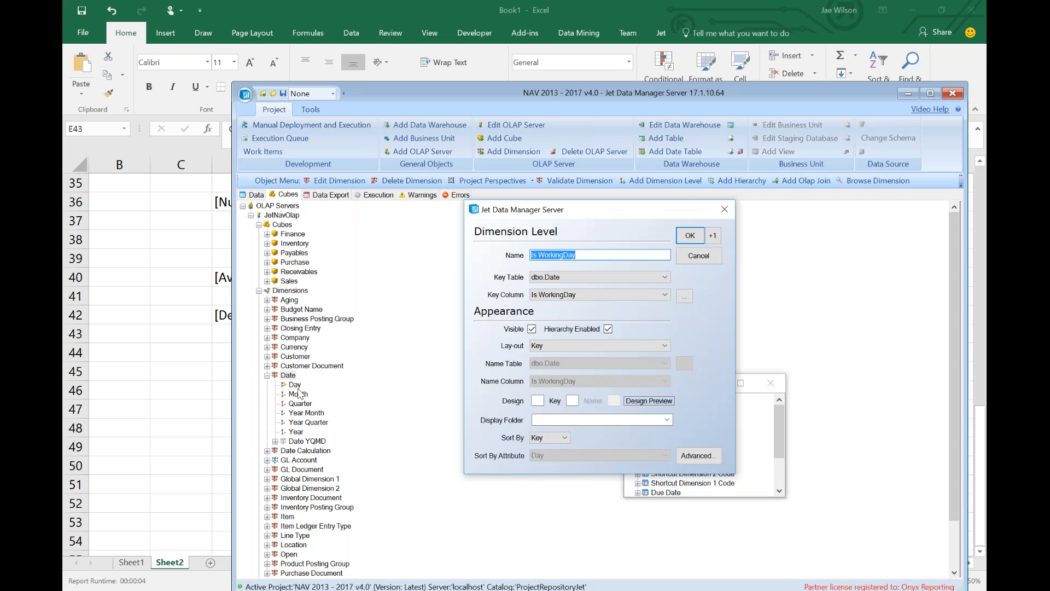
Step: Set the Is WorkingDay level's layout to Name with Is Workday Description as name column, save it, and close the dbo.Date window
left_click(540, 346)
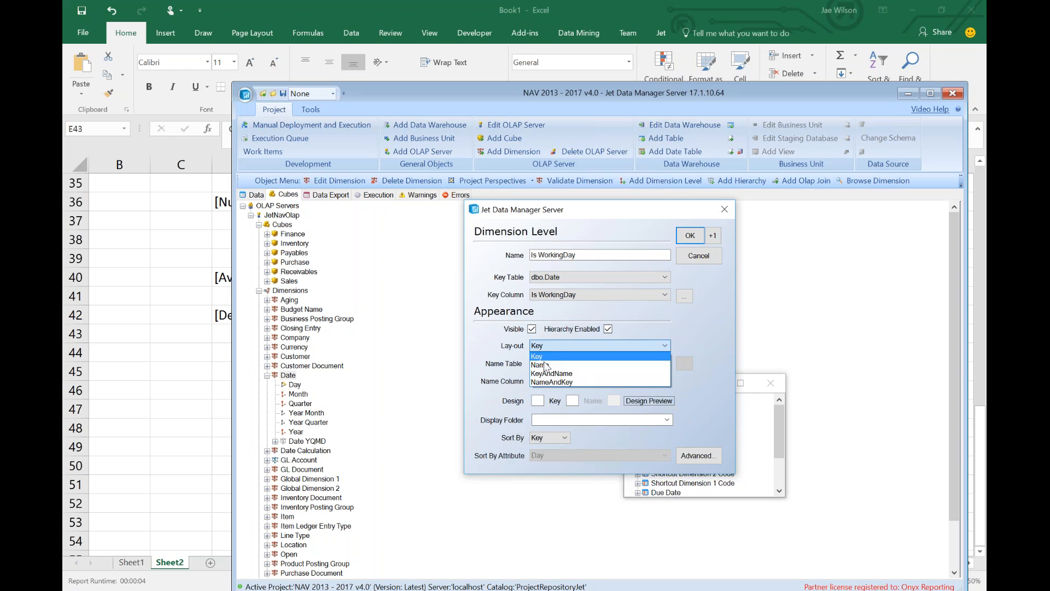
left_click(547, 365)
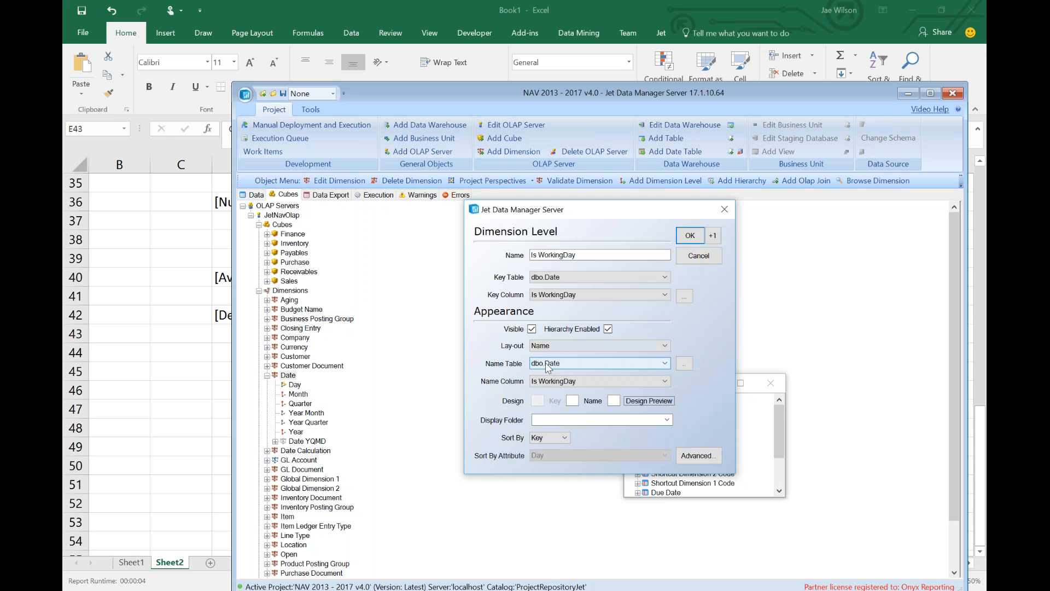
left_click(550, 382)
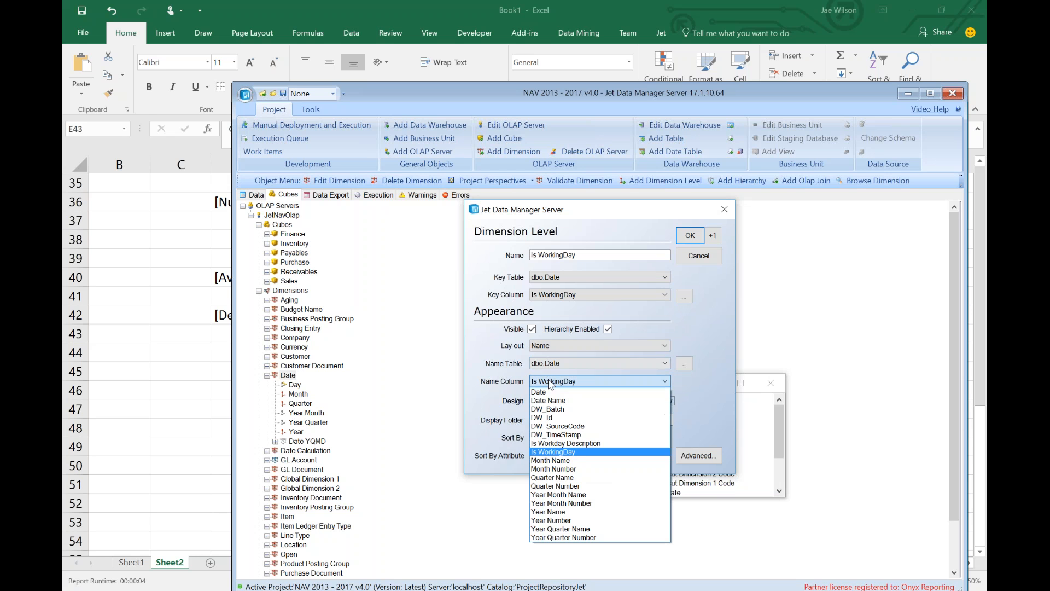
left_click(556, 442)
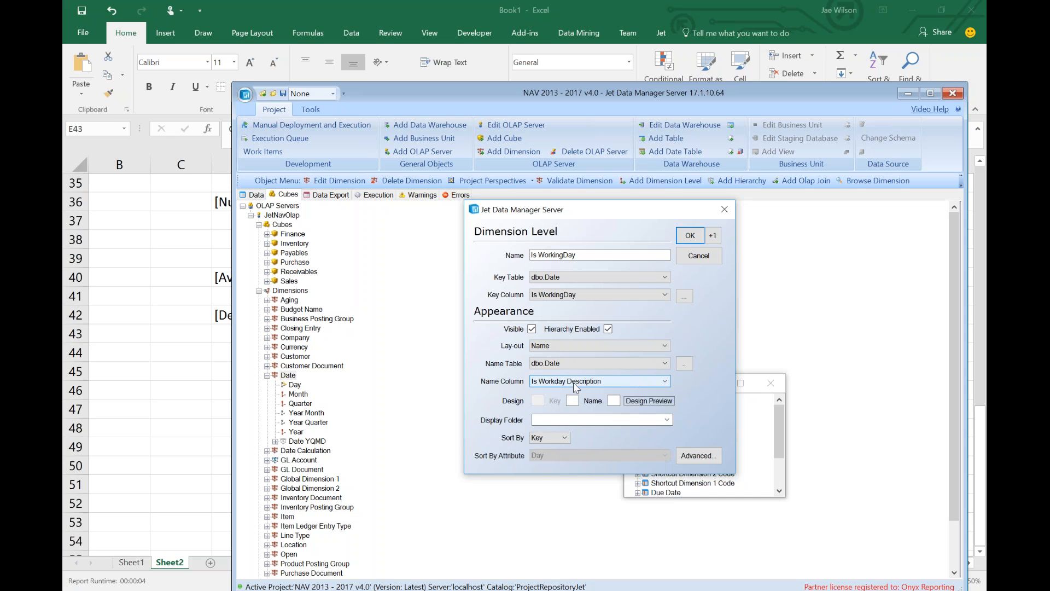
left_click(549, 347)
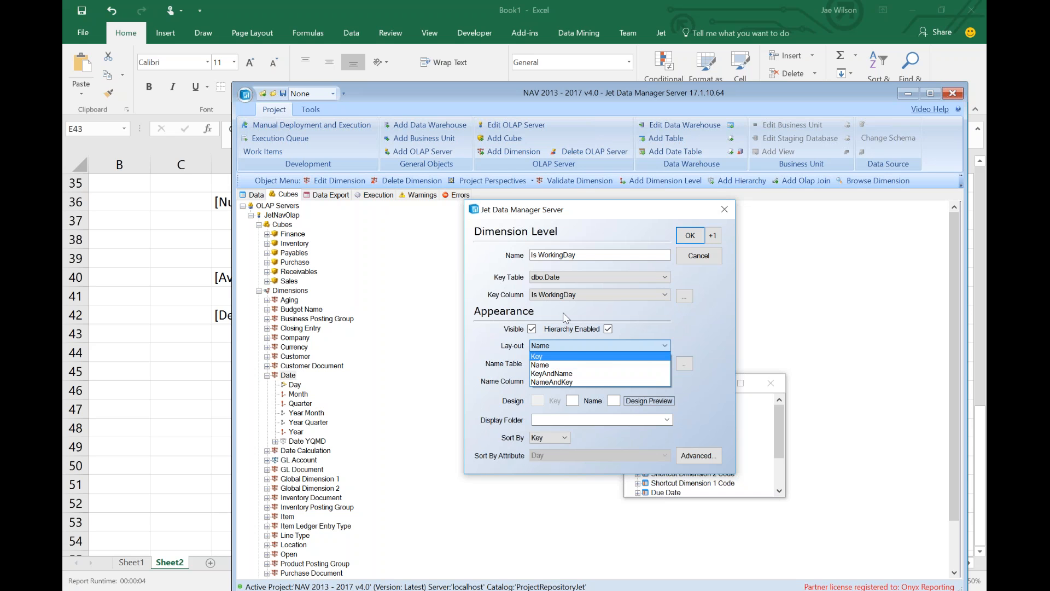
left_click(714, 324)
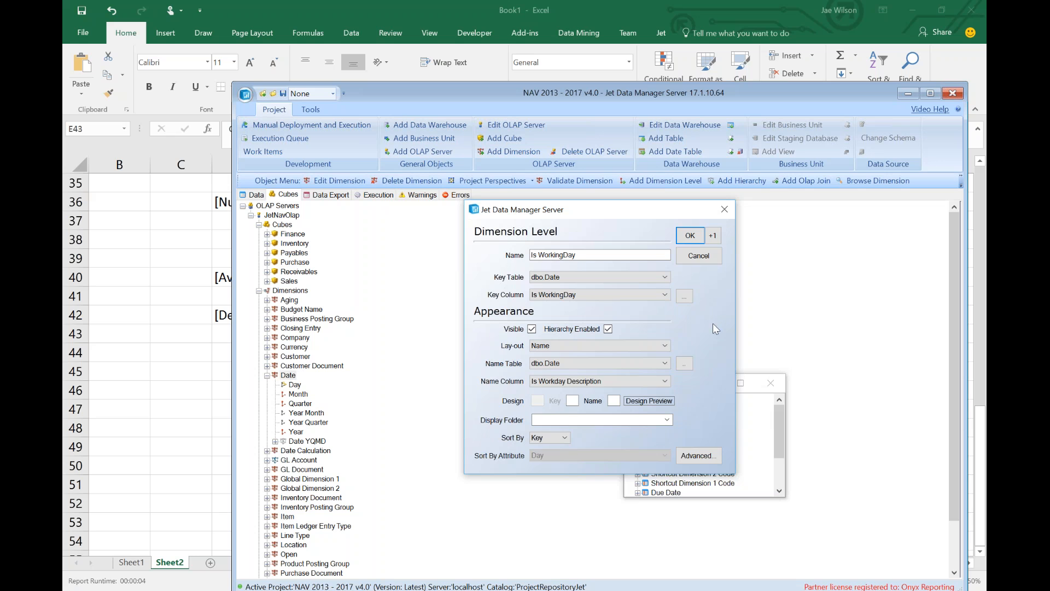
left_click(690, 236)
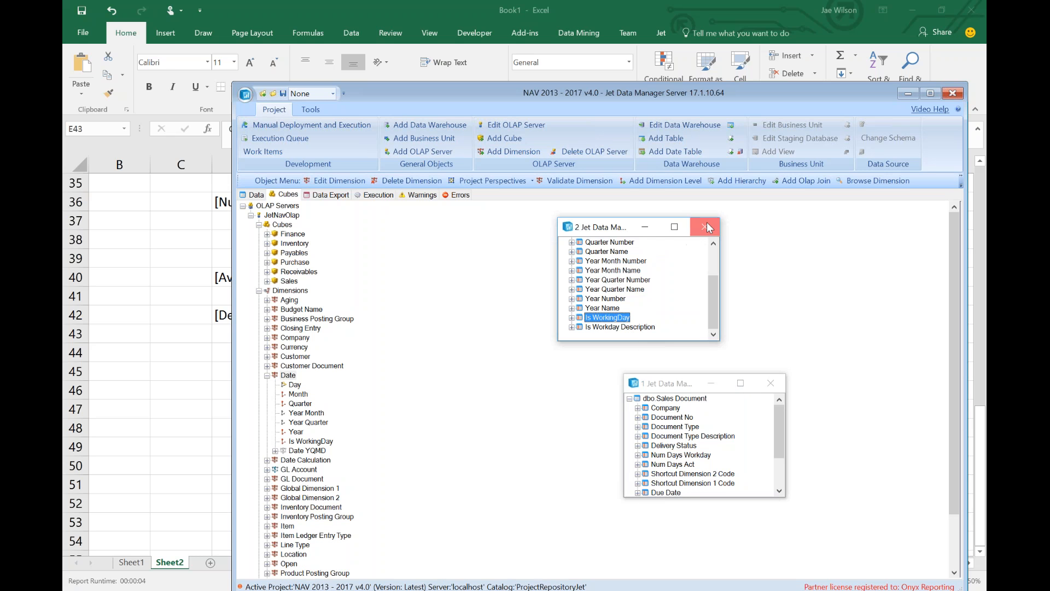
left_click(704, 227)
Step: Add the Delivery Status field of dbo.Sales Document as a level in the Sales Document dimension
scroll(302, 524, "down", 2)
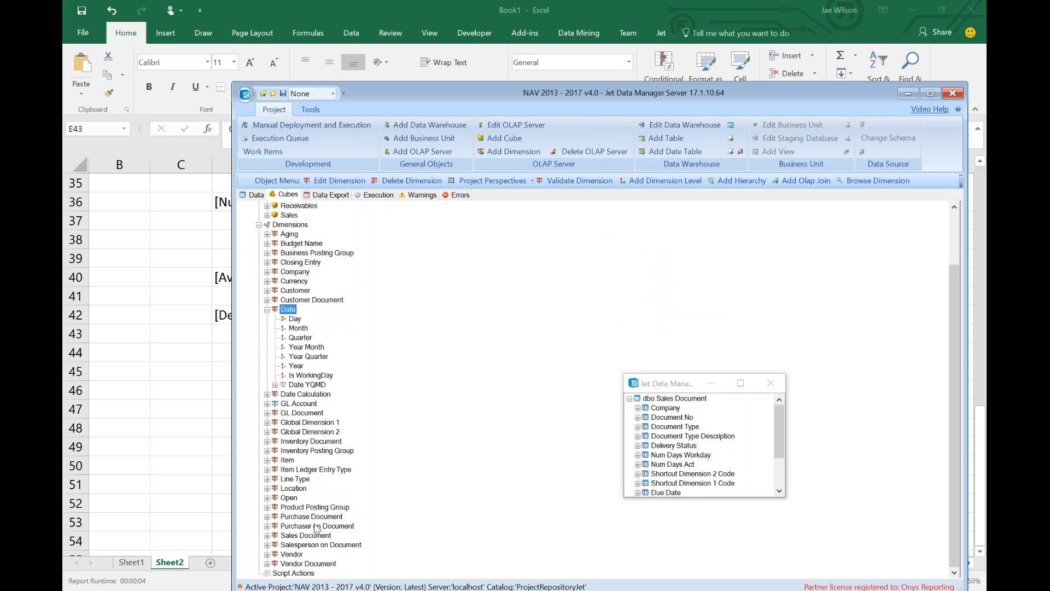
left_click(287, 535)
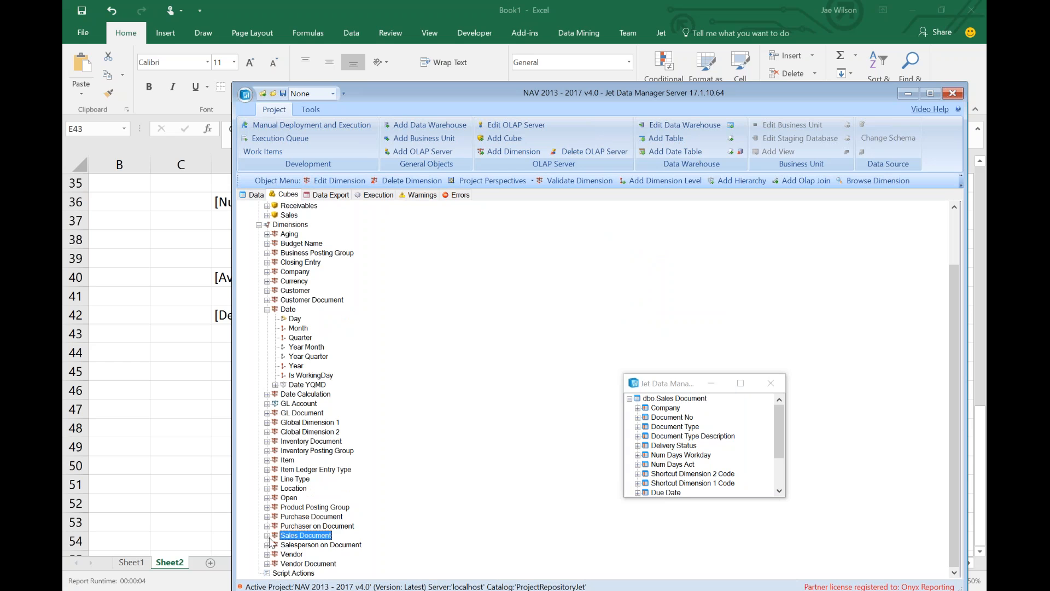
left_click(267, 536)
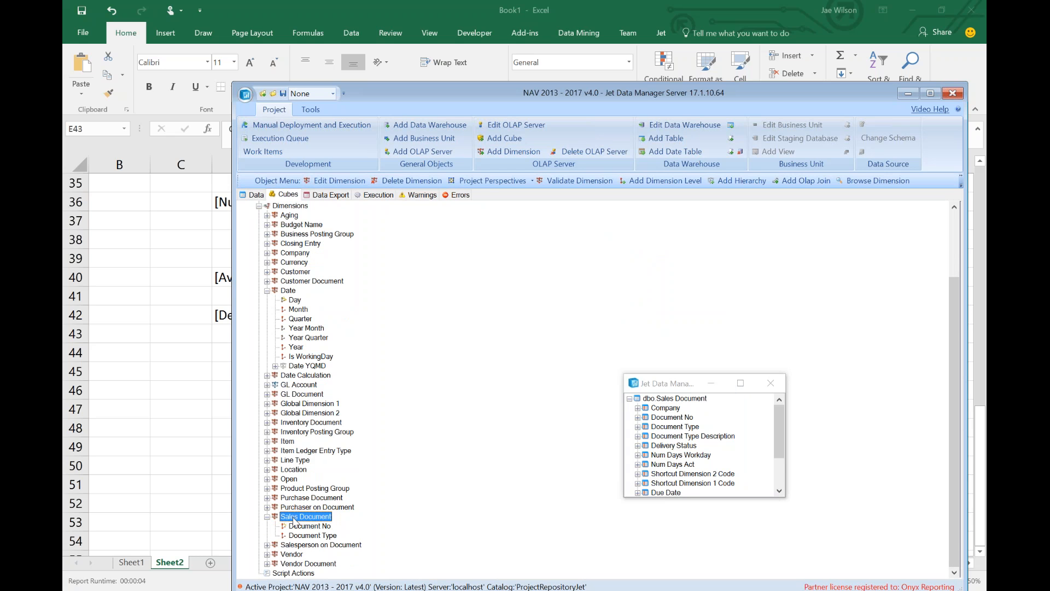
left_click(693, 483)
scroll(733, 487, "down", 2)
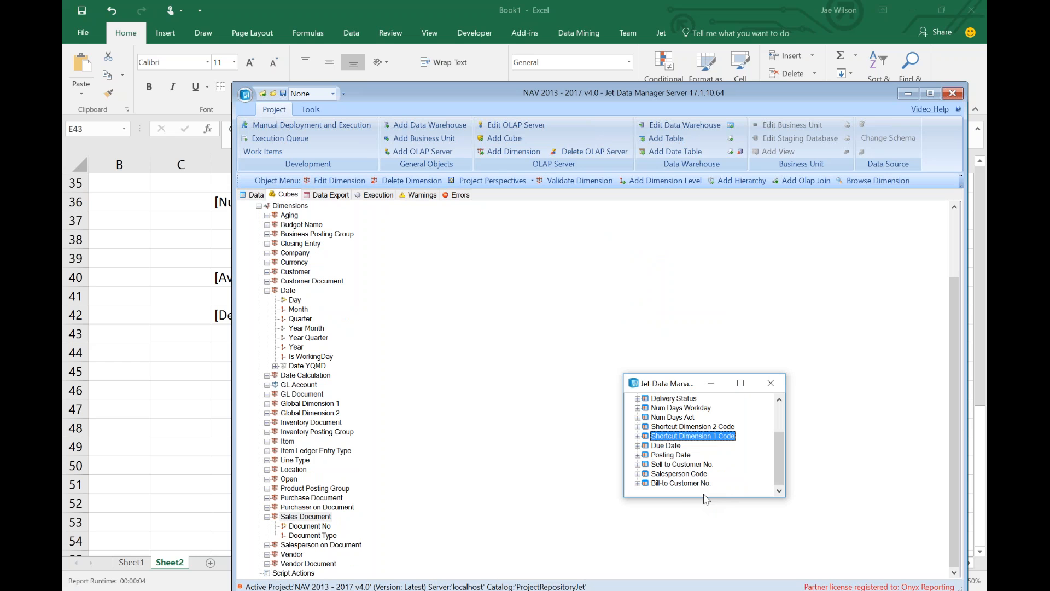
left_click(667, 399)
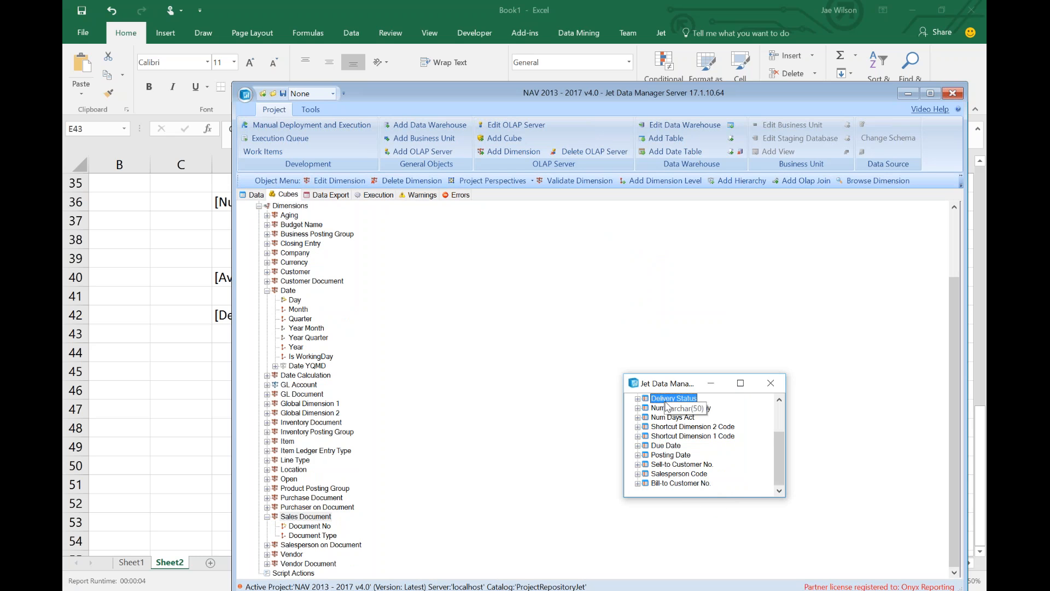
left_click_drag(668, 405, 314, 520)
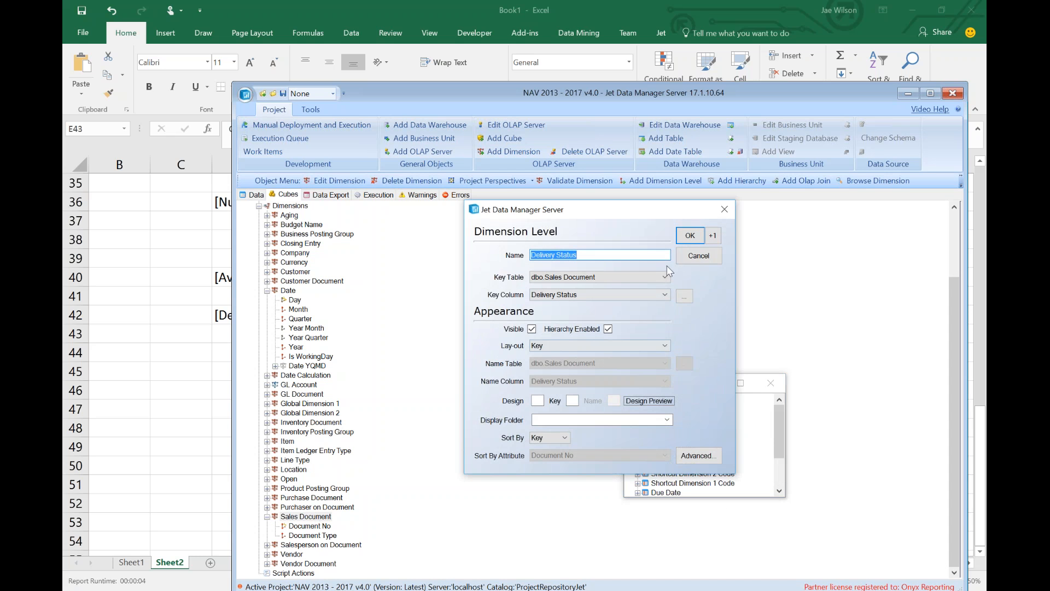
left_click(690, 236)
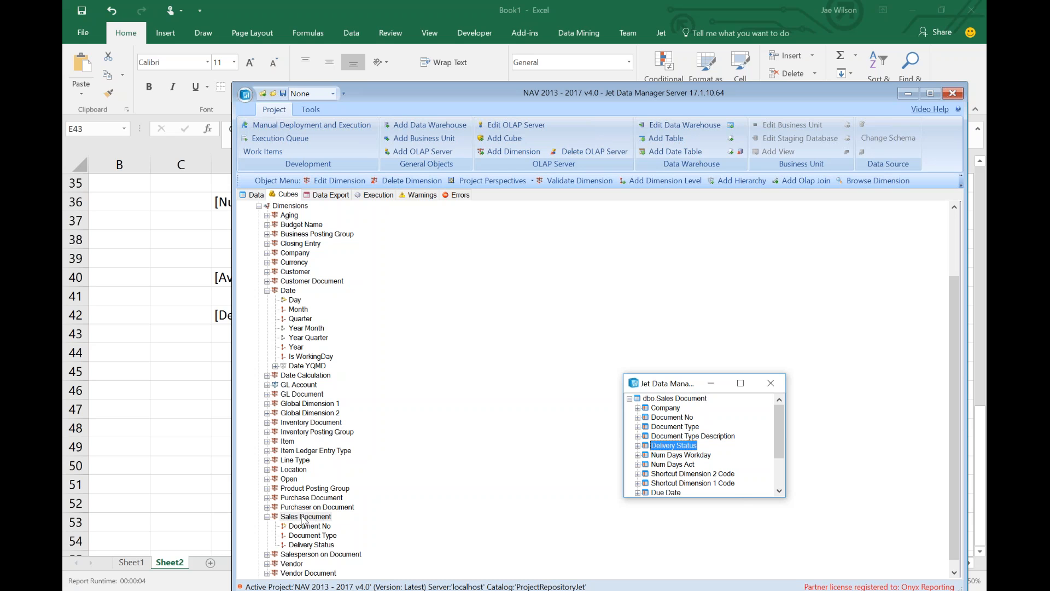
Step: Start a new measure in the Sales cube from the Num Days Workday field of dbo.Sales Document
left_click(309, 518)
scroll(319, 539, "up", 3)
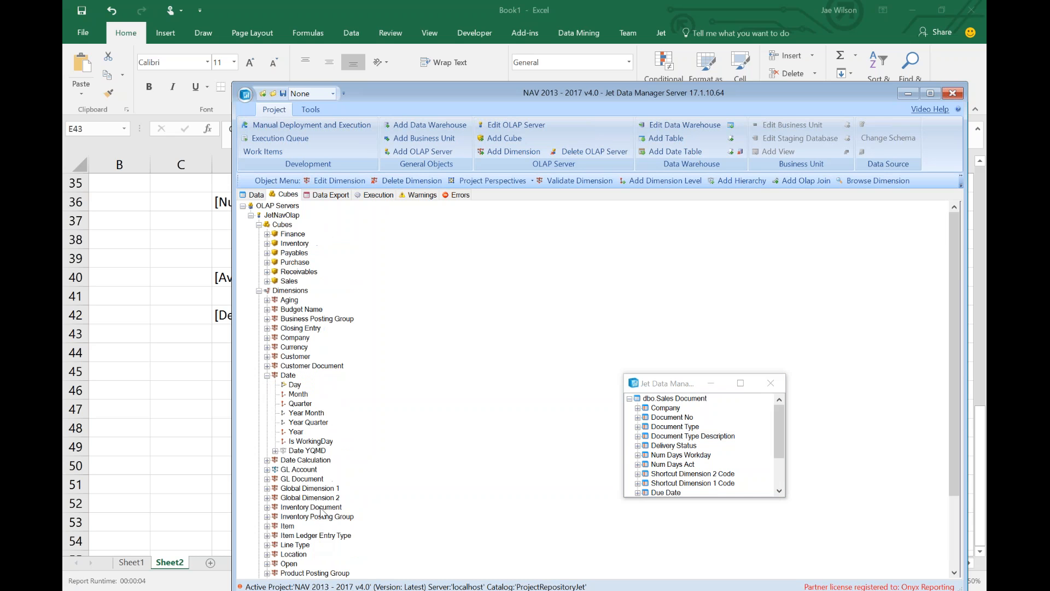
left_click(267, 281)
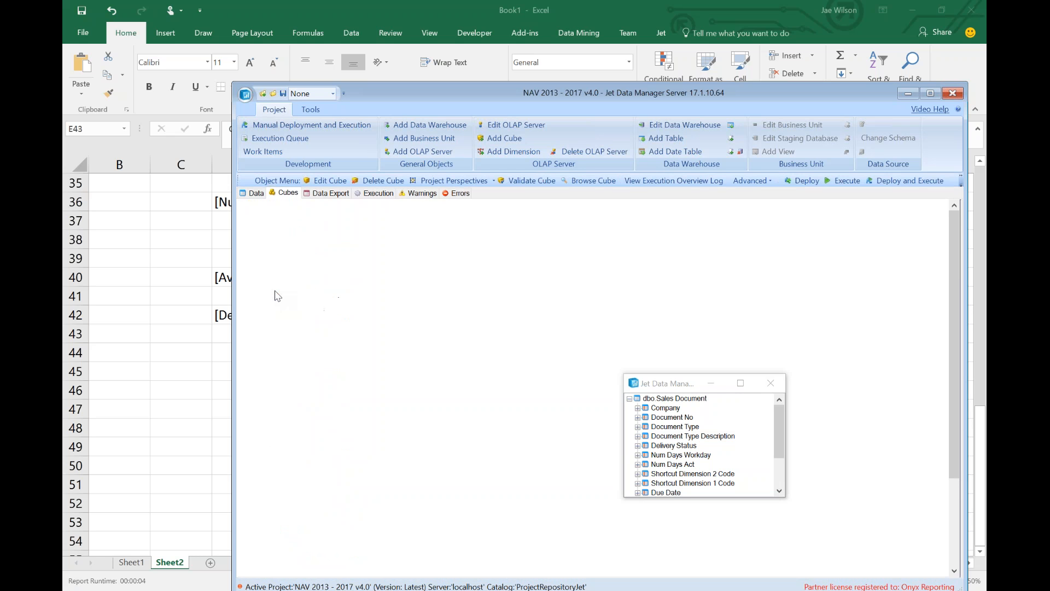
left_click(275, 291)
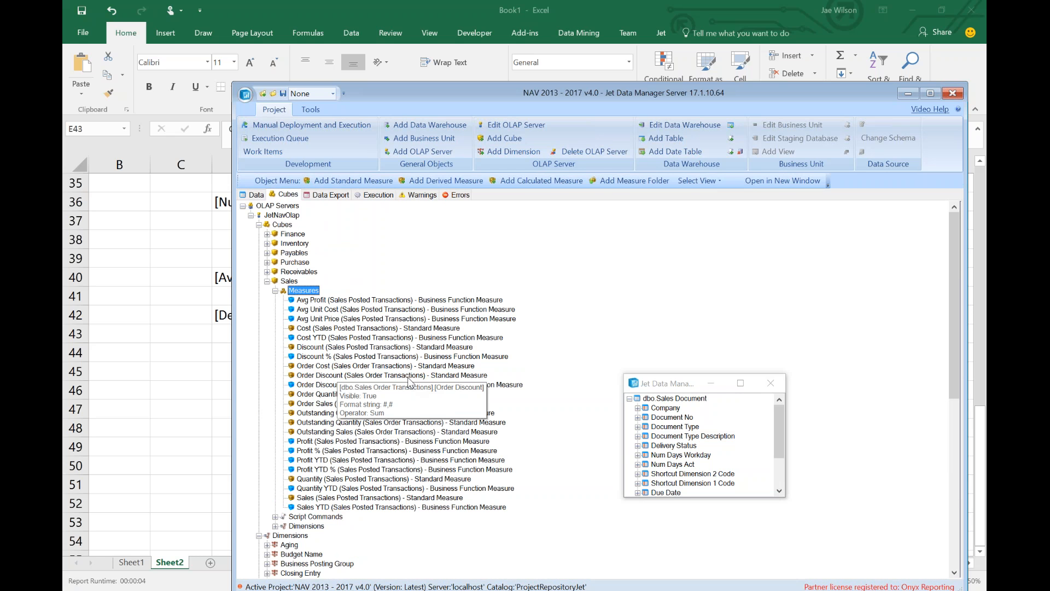
left_click(665, 455)
left_click_drag(665, 456, 310, 295)
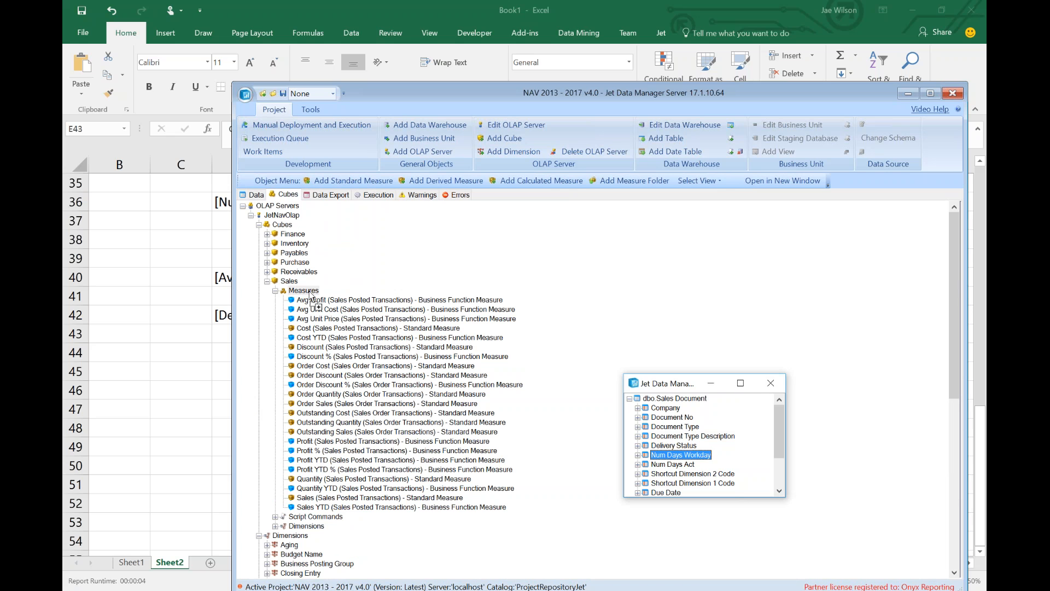
left_click_drag(309, 294, 310, 295)
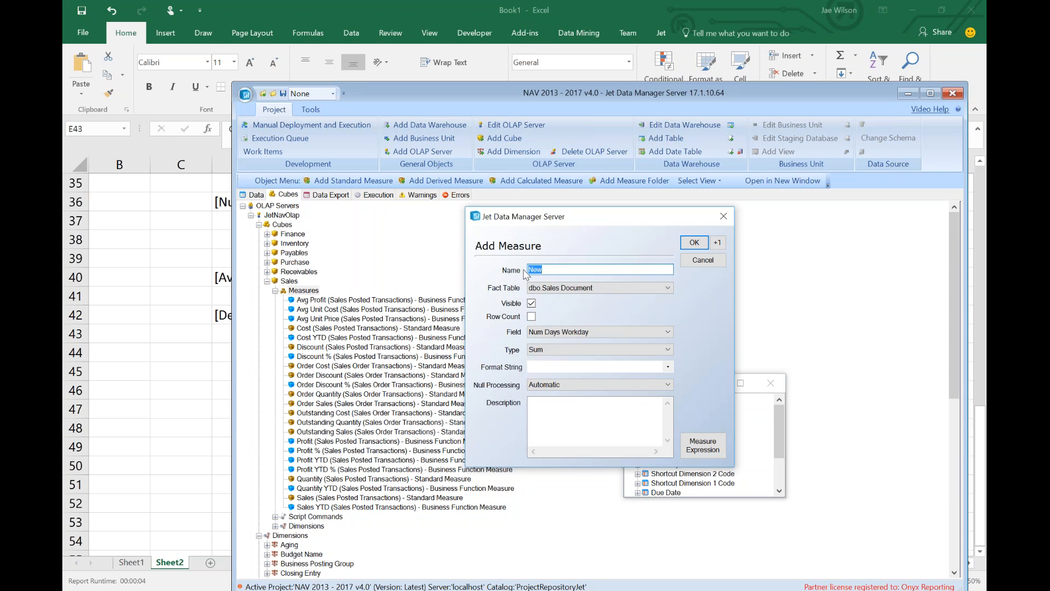
Step: Name the measure Num Days Workday, give it format #,# and description "Days between [Due Date] and [Posting Date]", and save it
type("Num Days Workday")
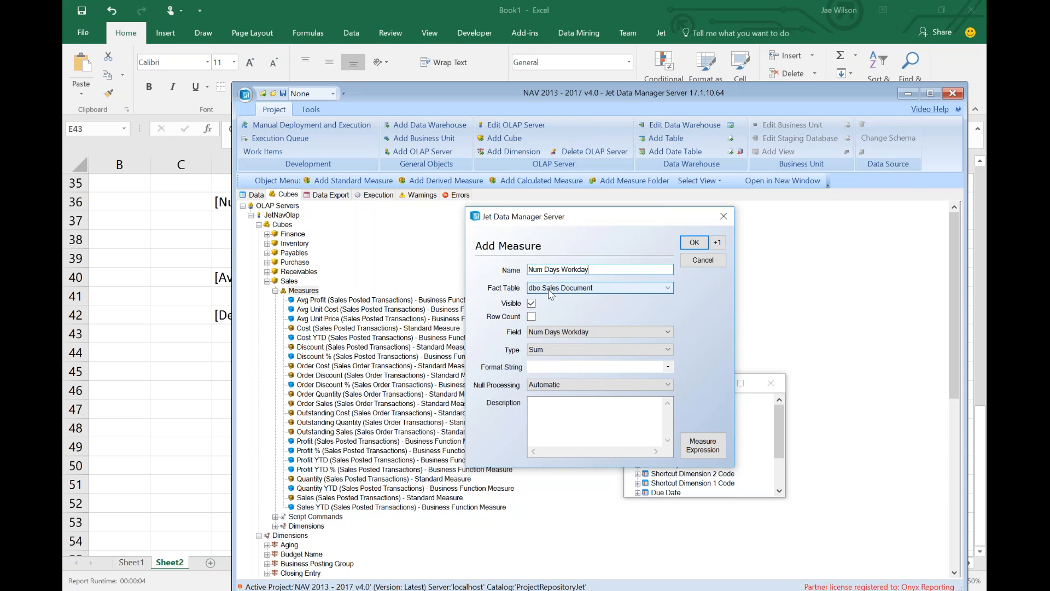
left_click(580, 367)
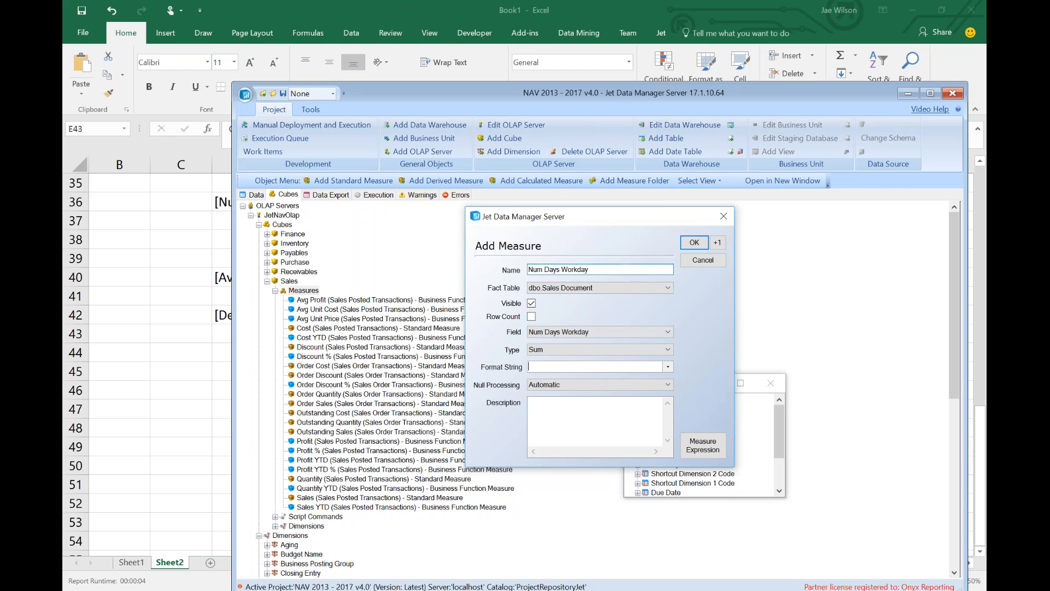
type("#,#")
left_click(584, 416)
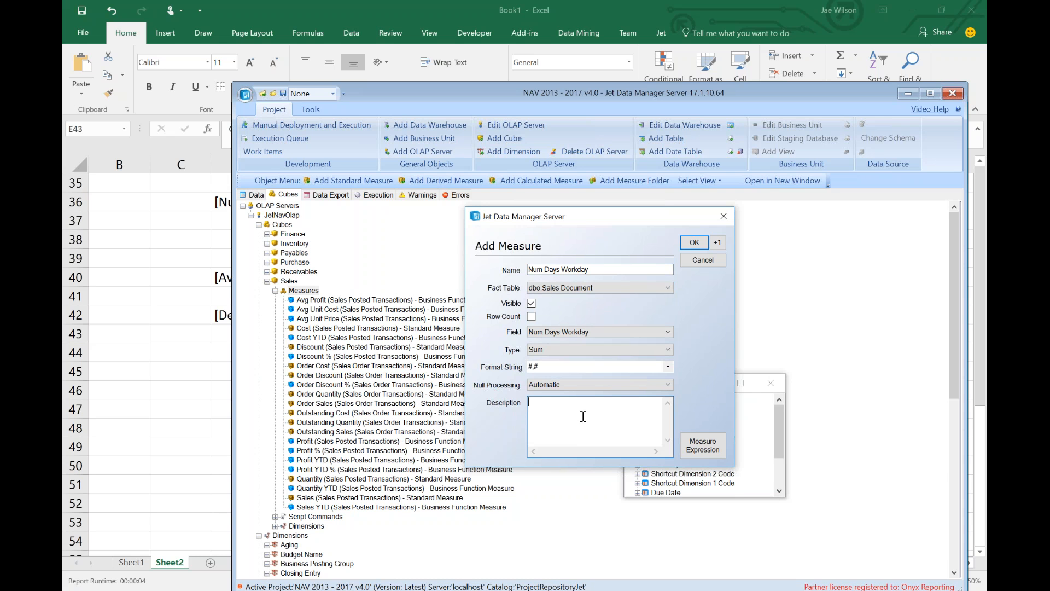
type("Days between [Due Date] and [Posting Date]")
left_click(571, 403)
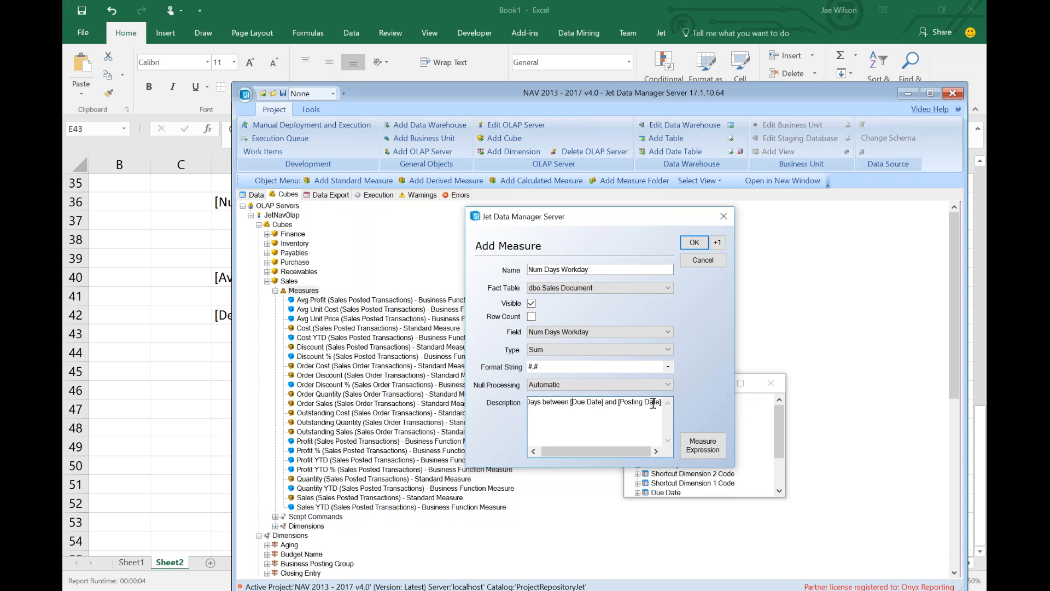
left_click(718, 243)
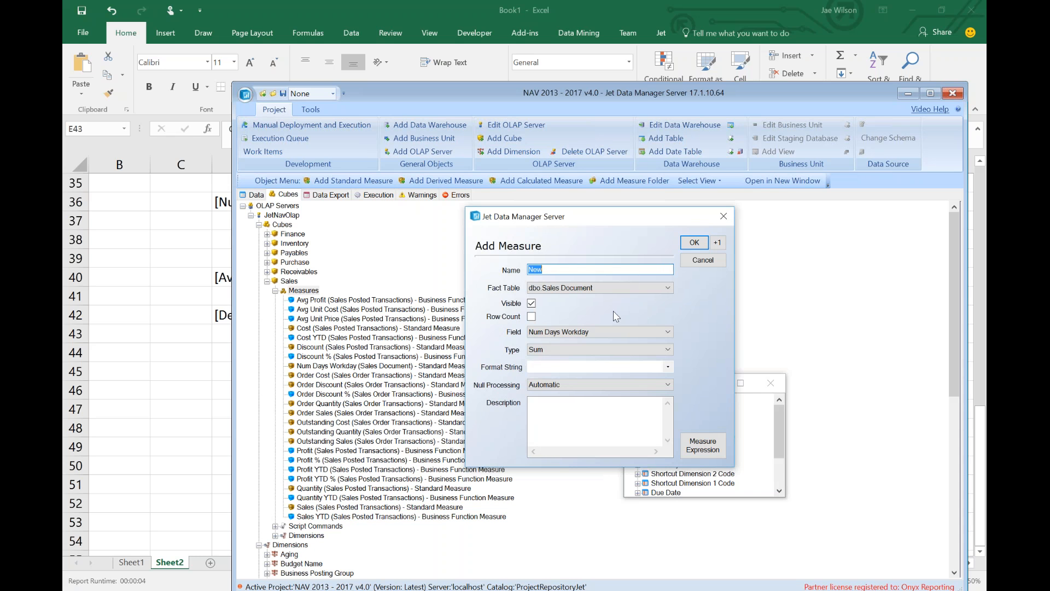
Step: Define another Sales cube measure on the Num Days Act field, named Num Days Act with format string #,#
left_click(629, 332)
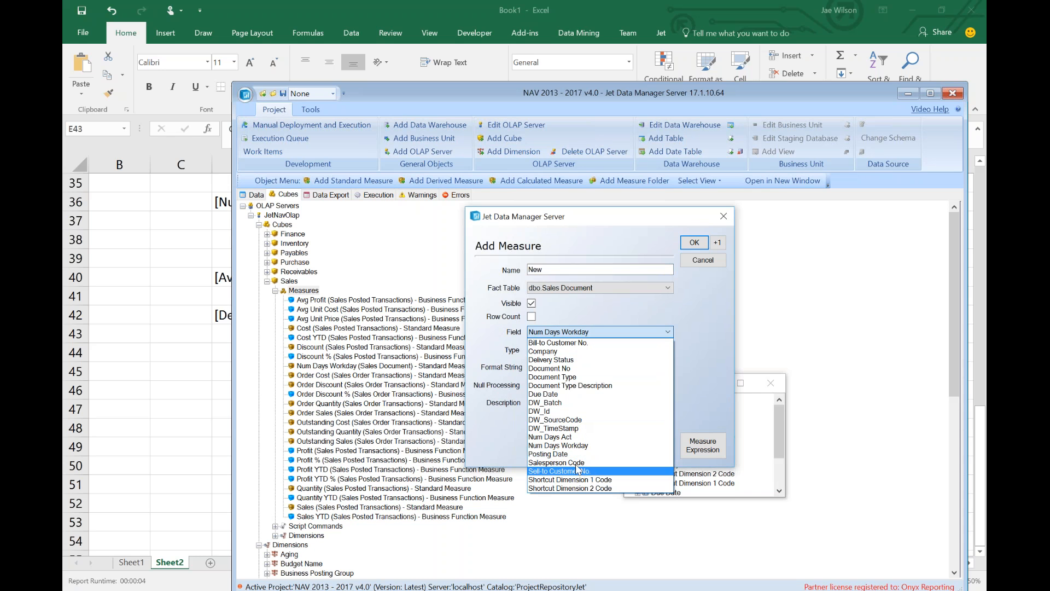
left_click(577, 437)
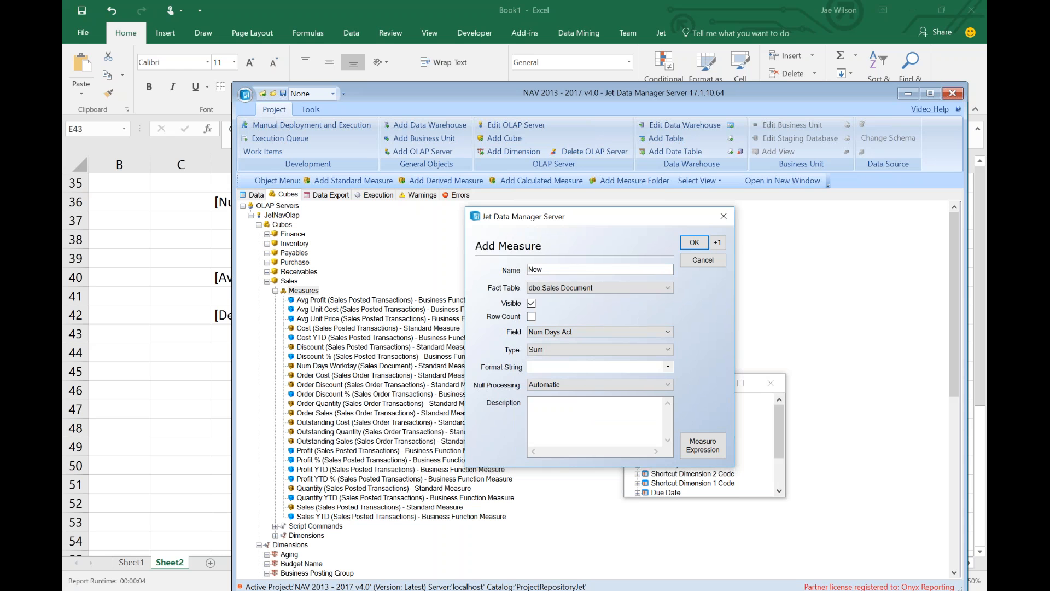
double_click(563, 269)
type("Num Days Act")
left_click(536, 365)
type("#,#")
Step: Save Num Days Act with description "Num days between [Due Date] and [Posting Date]" and link the Sales Document dimension to the fact table
left_click(581, 406)
type("Num days between [D")
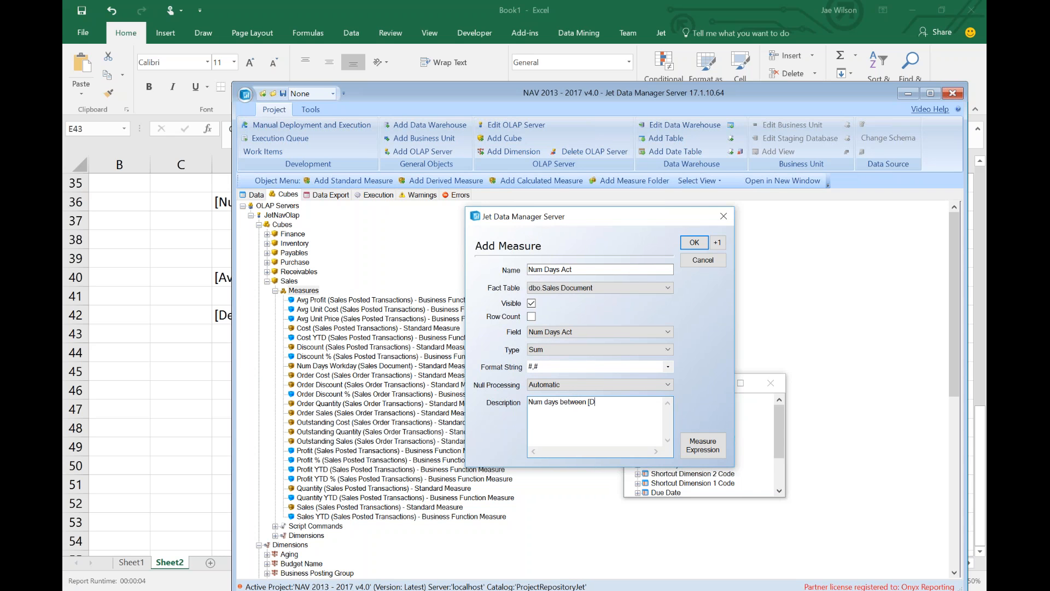
type("ue Date],  and [Posting Date]")
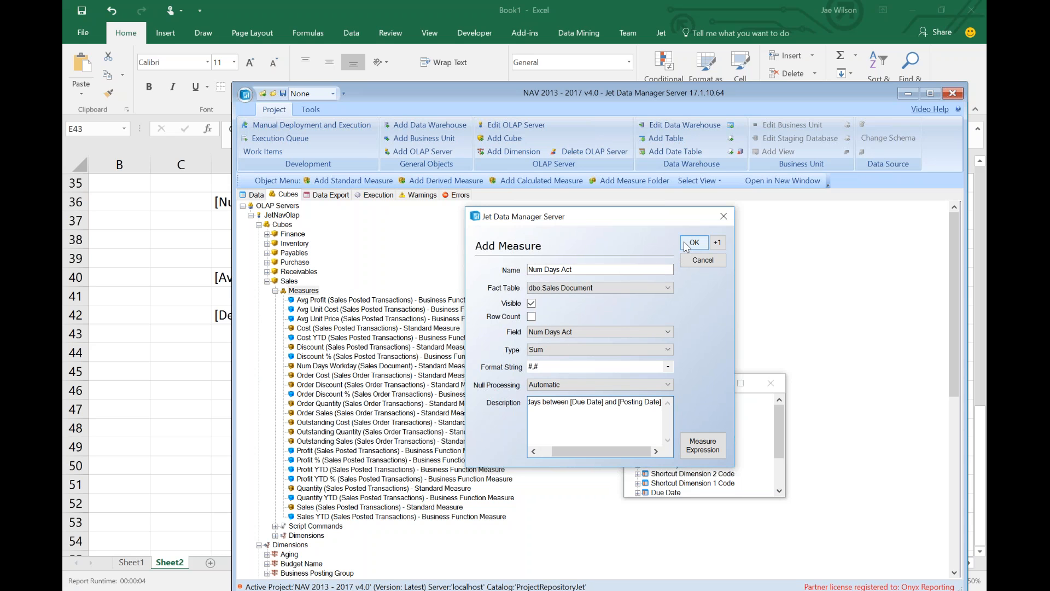
left_click(688, 248)
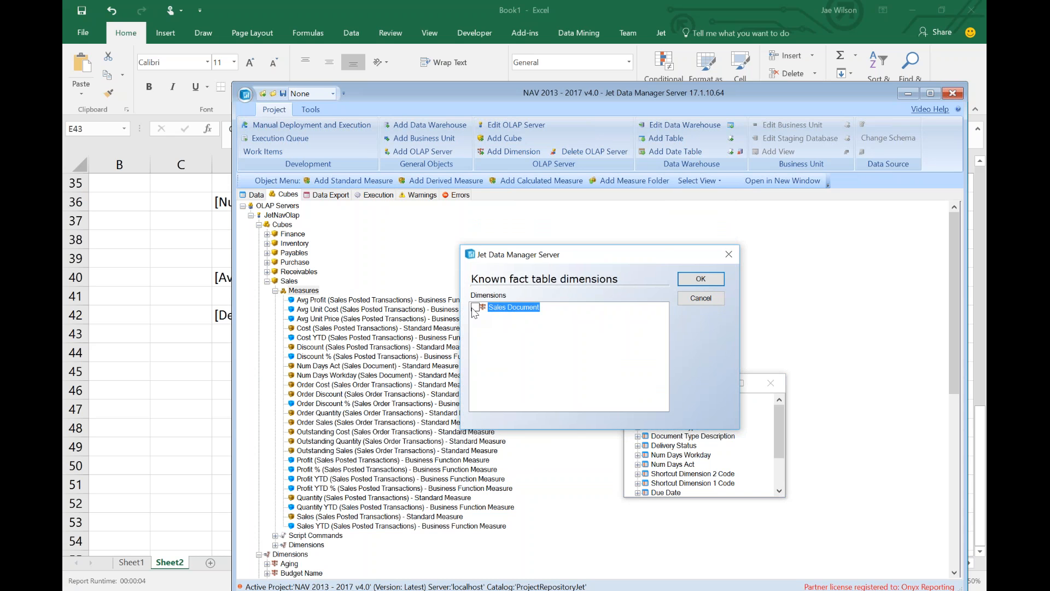
left_click(475, 308)
left_click(701, 279)
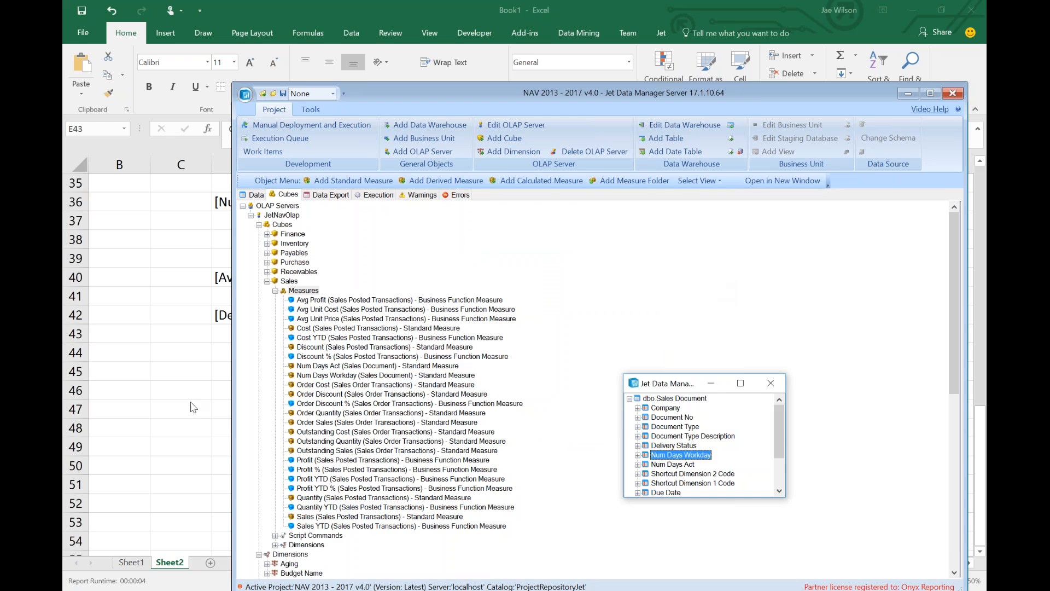
Step: Switch to the Excel workbook and look up the [Avg Num Days] entry in Sheet2's field notes
key("alt+Tab")
scroll(235, 383, "up", 1)
left_click(246, 335)
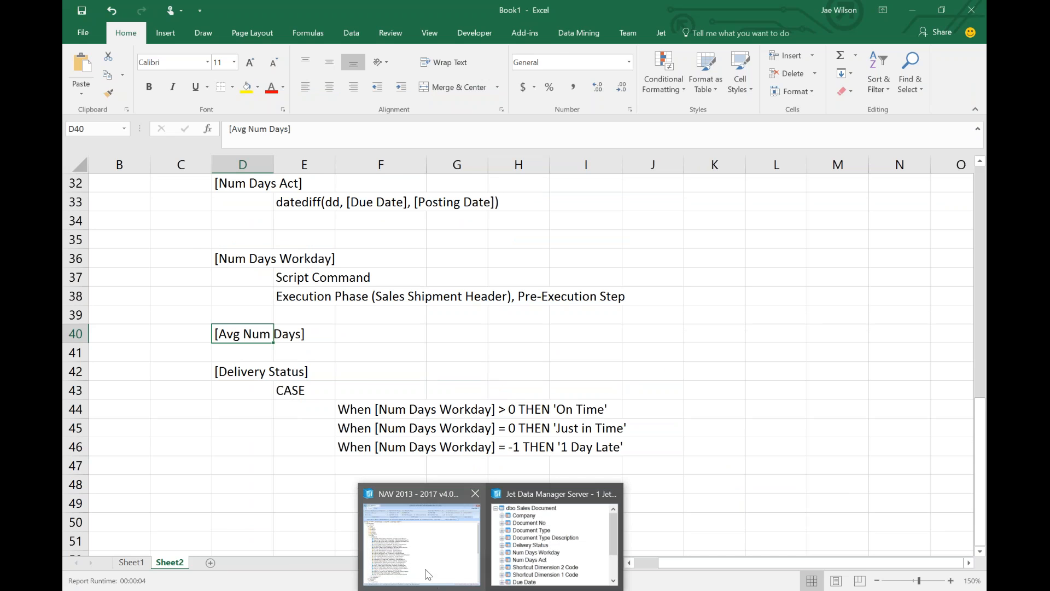
mouse_move(428, 573)
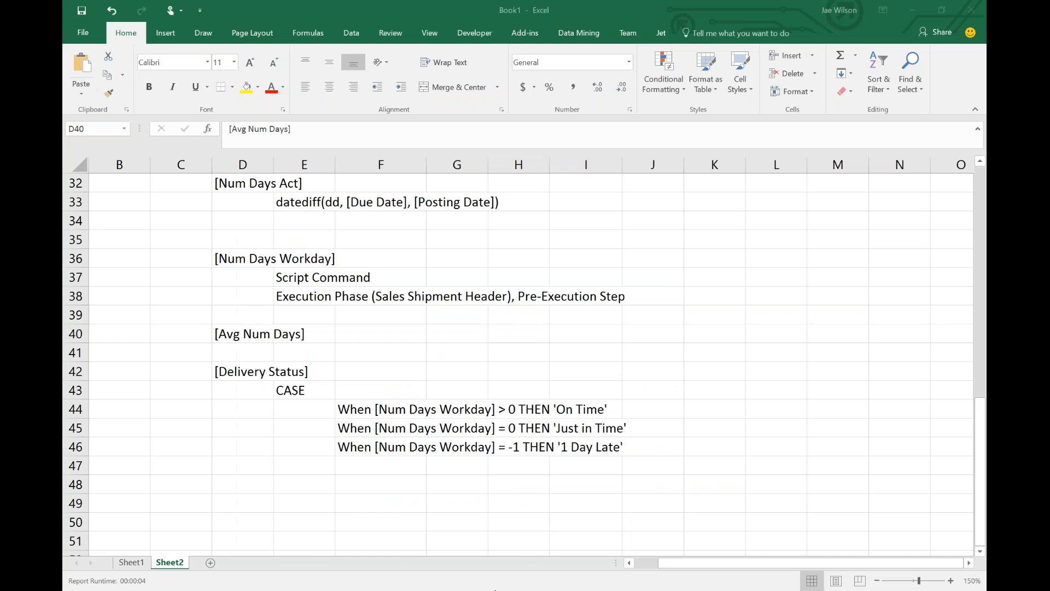
Step: Switch to Jet Data Manager and start a new standard measure in the Sales cube named Num of Documents
left_click(535, 564)
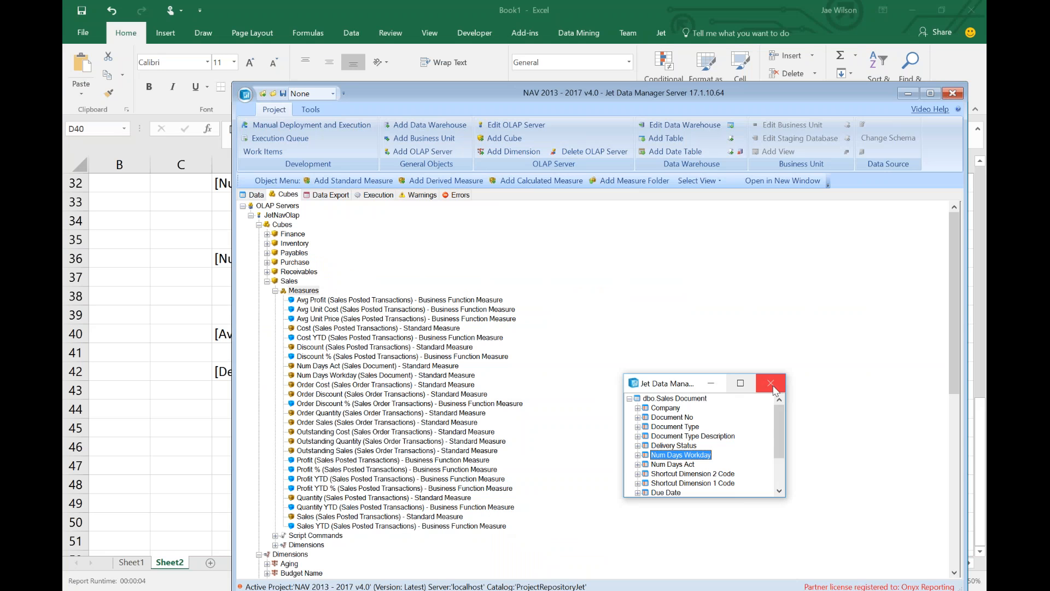
right_click(304, 291)
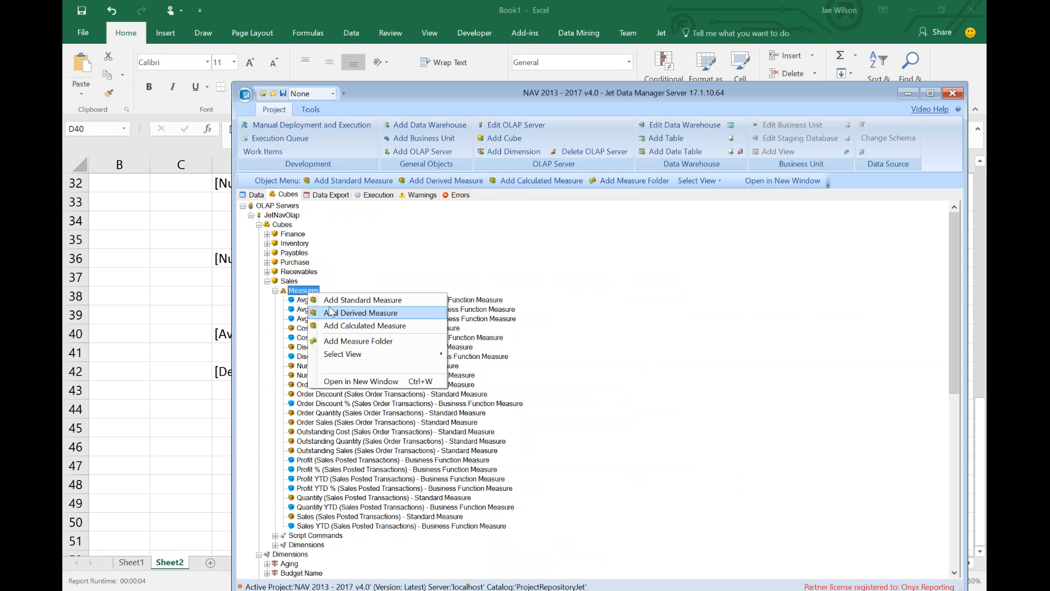
left_click(332, 300)
type("Num of Documement")
key("BackSpace")
key("BackSpace")
key("BackSpace")
key("BackSpace")
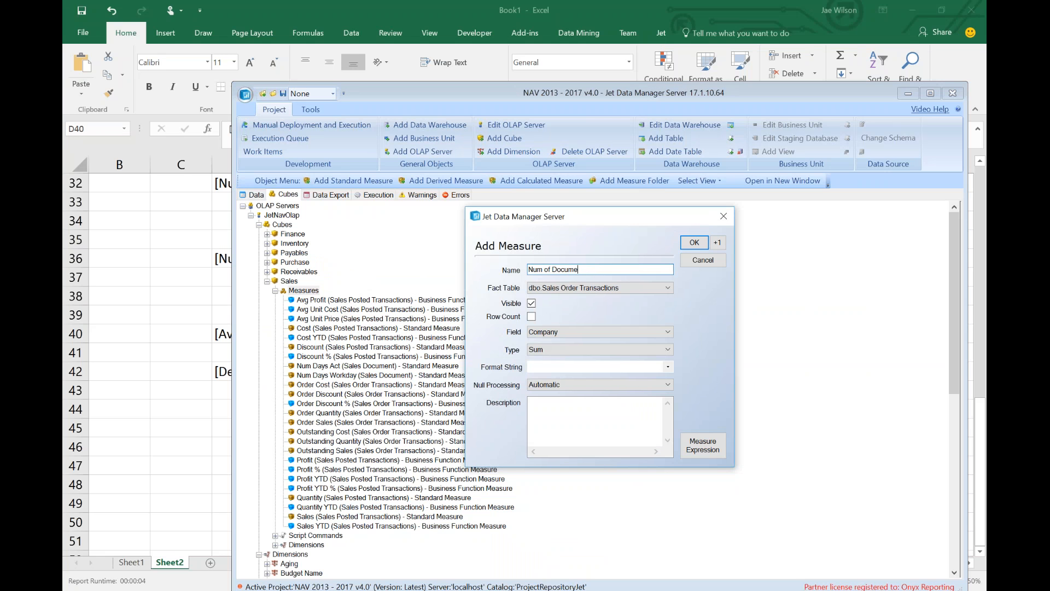
type("ents")
Step: Base Num of Documents on the dbo.Sales Document fact table as a row count with format string #,# and save it
left_click(557, 288)
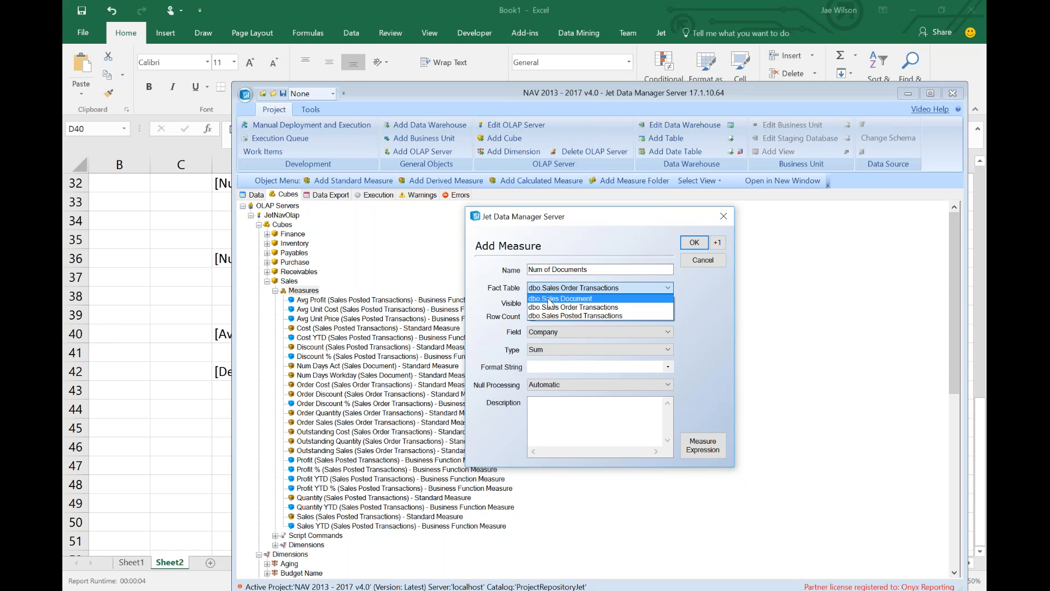
left_click(549, 299)
left_click(532, 317)
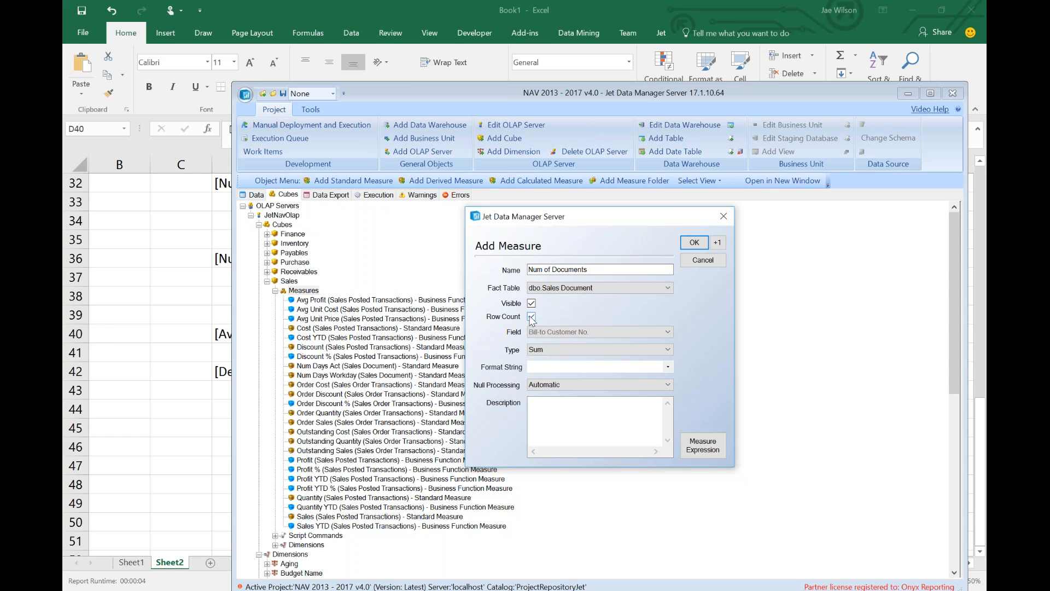
left_click(575, 368)
type("#,#")
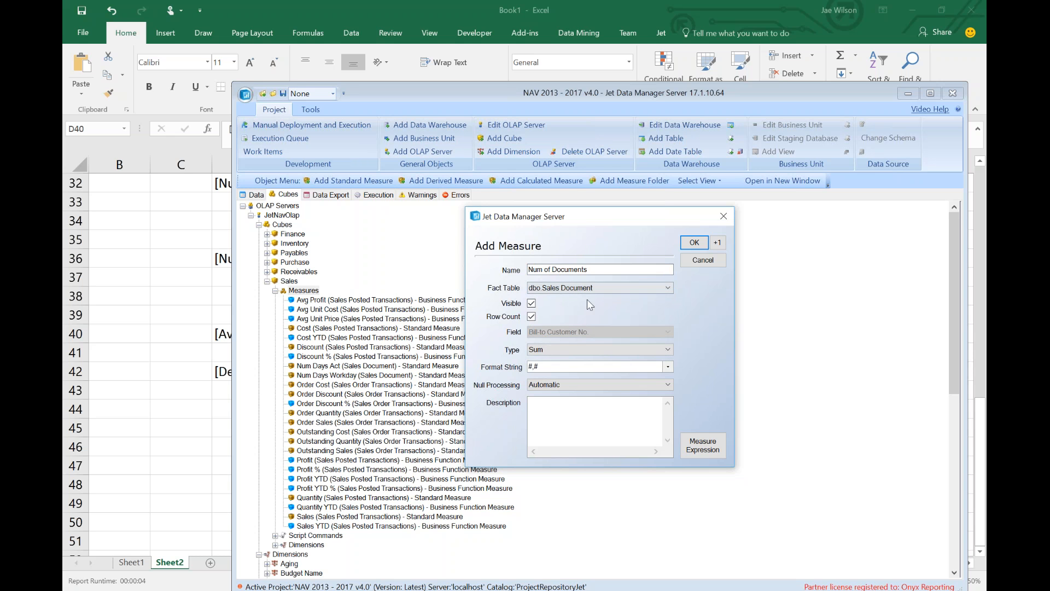
key("Return")
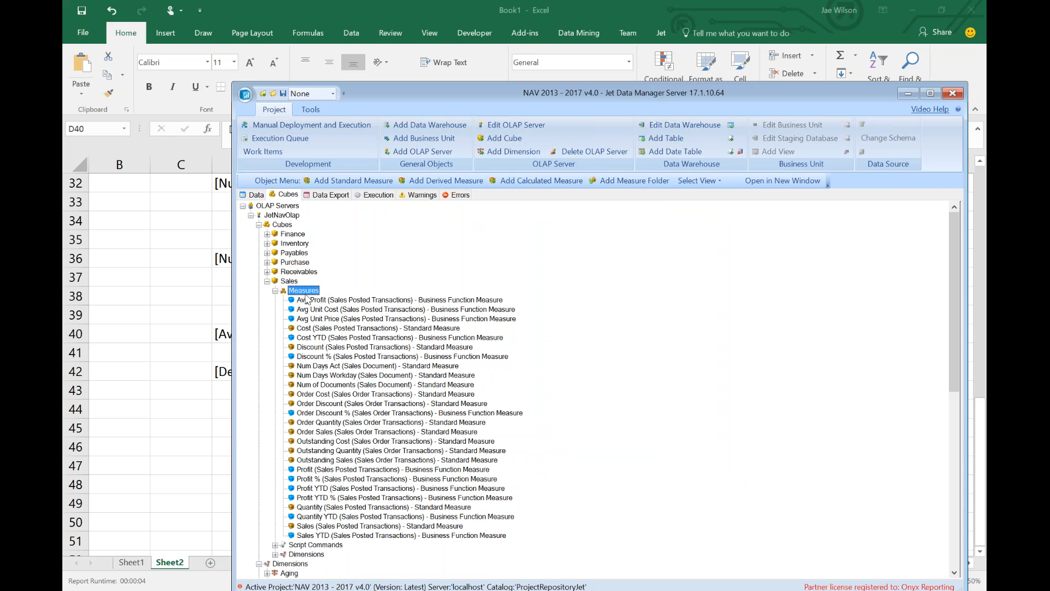
Step: Start a calculated measure in the Sales cube named Avg Num of WorkDays with format string #,#
right_click(310, 292)
mouse_move(343, 352)
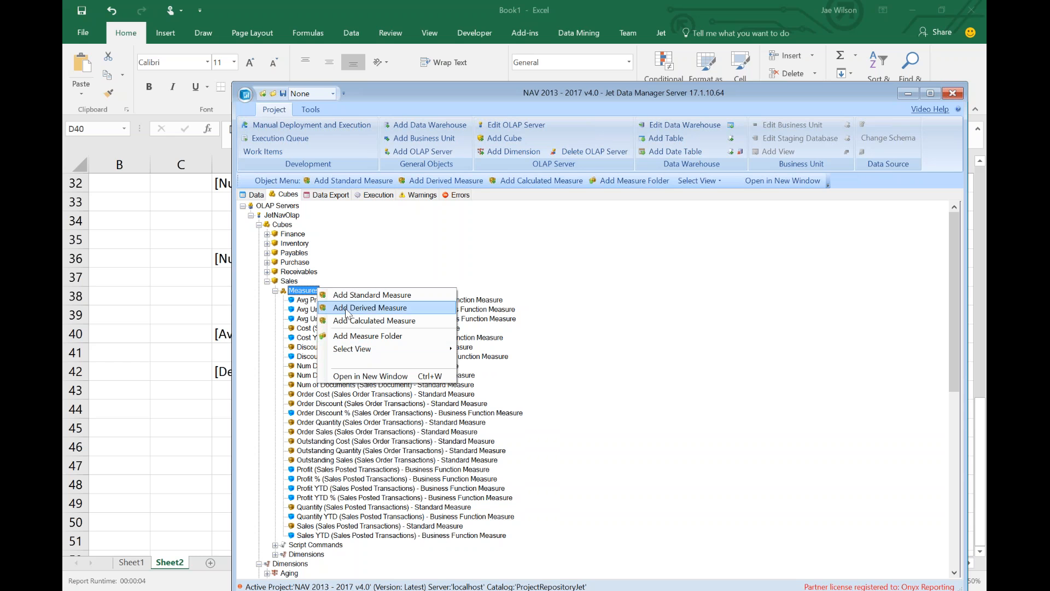
left_click(355, 322)
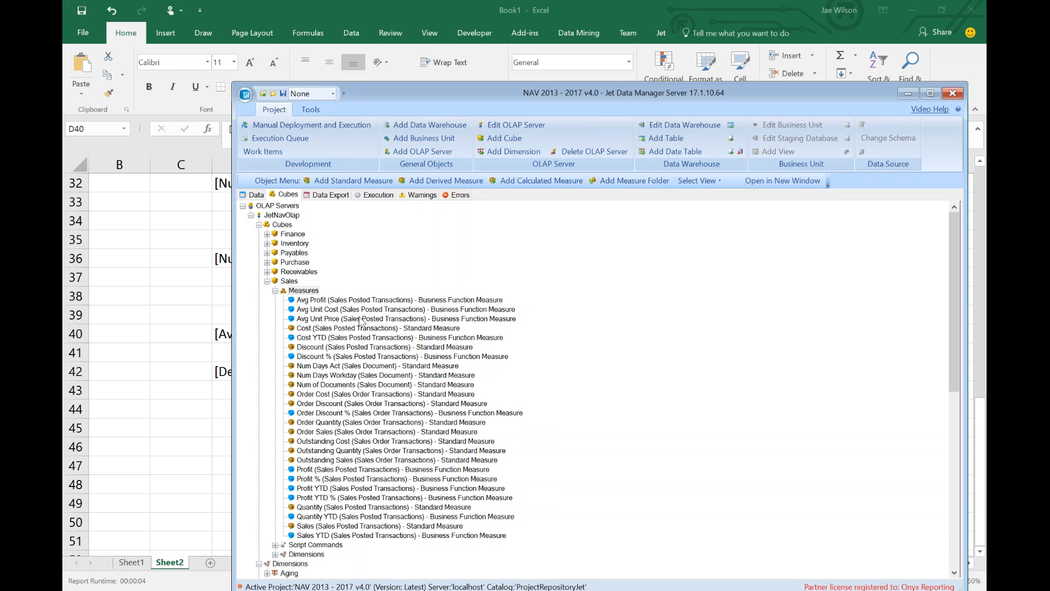
double_click(524, 204)
type("Avg Num")
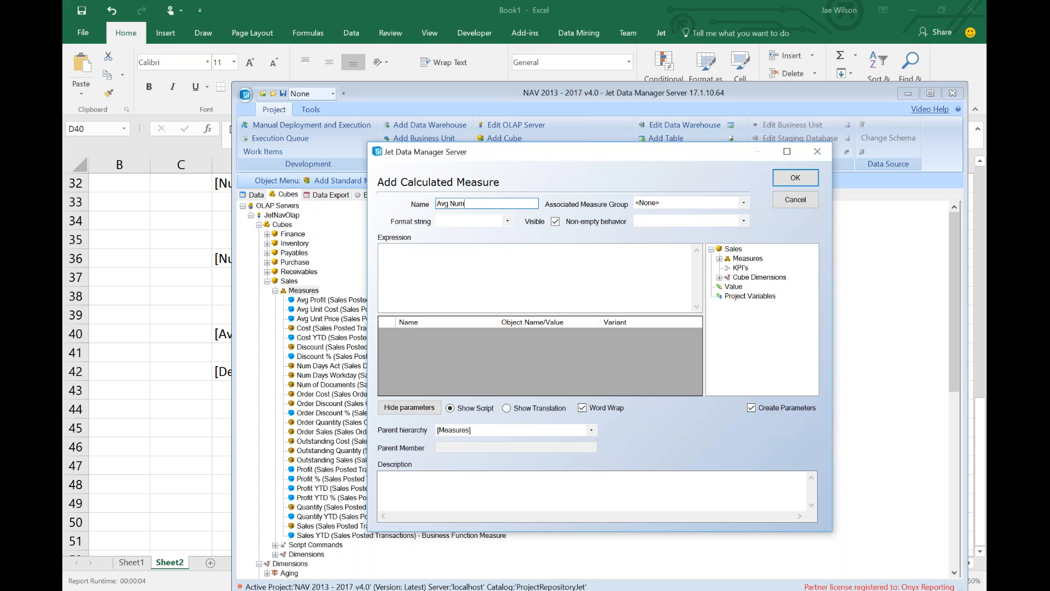
type(" of Days")
key("BackSpace")
key("BackSpace")
key("BackSpace")
key("BackSpace")
type("Wor")
key("BackSpace")
key("BackSpace")
type("orkDays")
key("BackSpace")
key("BackSpace")
key("BackSpace")
type("ays")
key("Tab")
type("#,#")
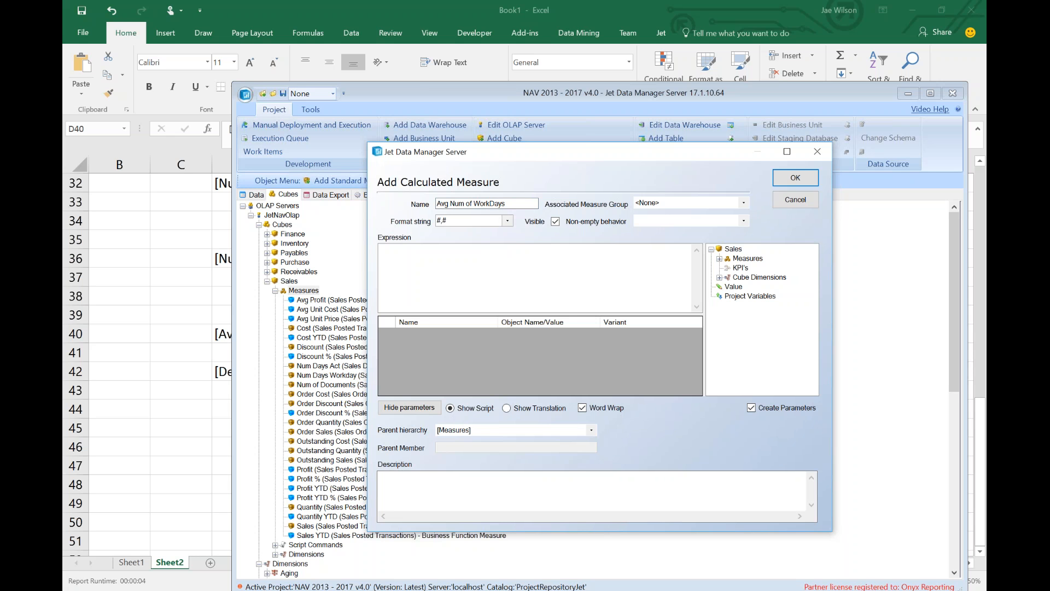
Step: Associate the calculated measure with Sales Document, set its expression to [Measures].[Num Days Workday]/[Measures].[Num of Documents], and save it
left_click(639, 202)
left_click(673, 222)
left_click(719, 258)
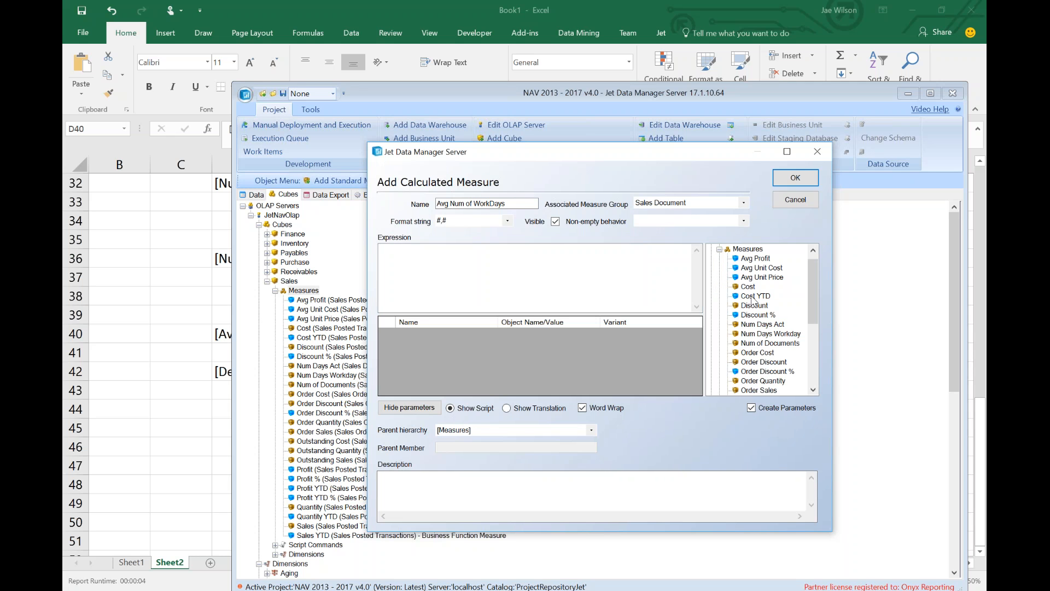
left_click(773, 325)
left_click_drag(776, 334, 632, 296)
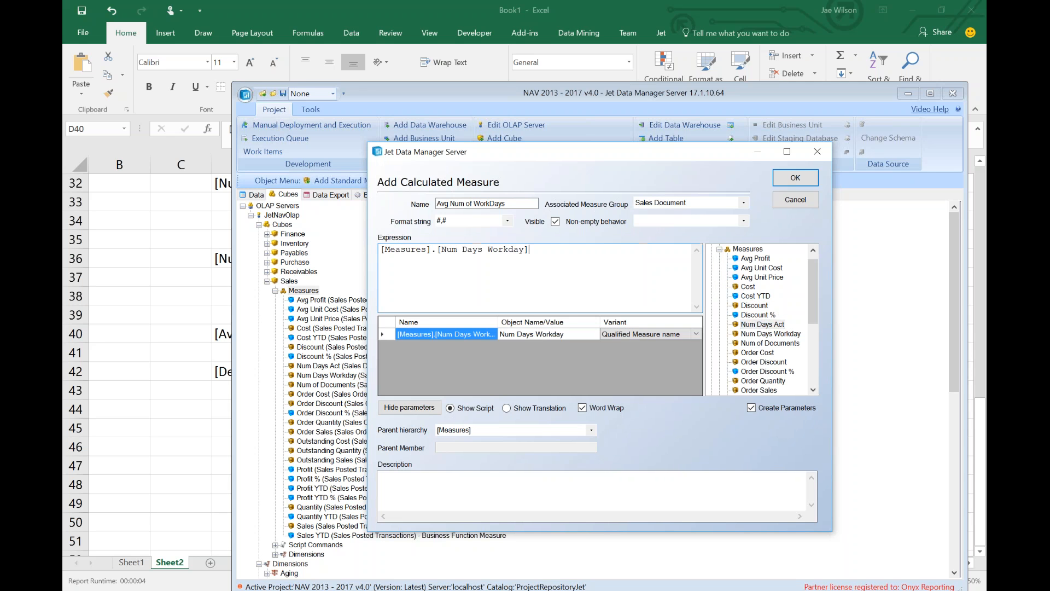
type("/")
left_click_drag(768, 345, 634, 248)
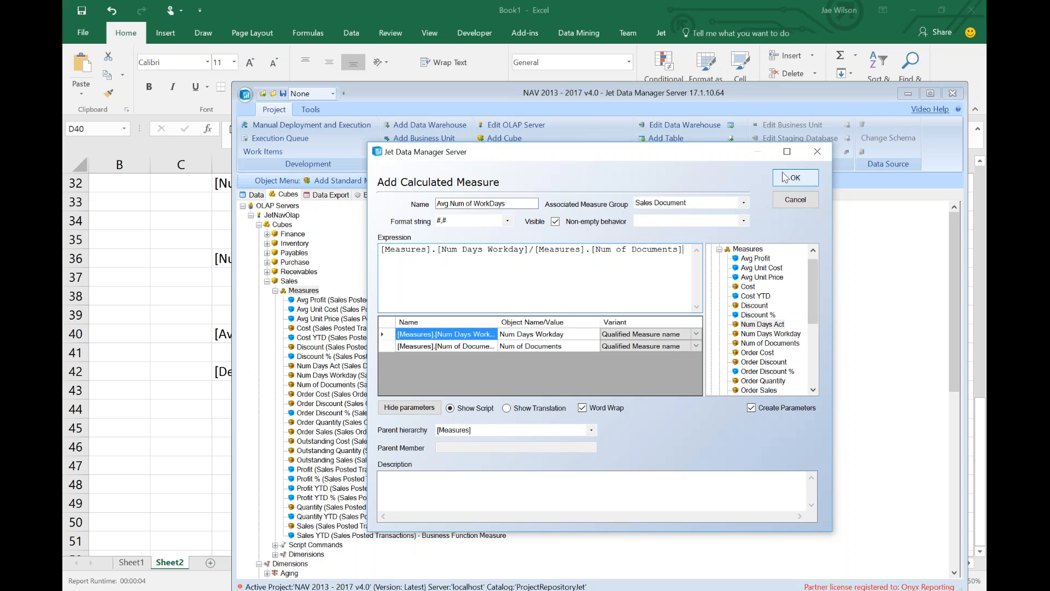
left_click(808, 178)
Step: Deploy and execute the Date dimension, accepting the version details and closing the finished run
scroll(452, 344, "down", 6)
left_click(290, 489)
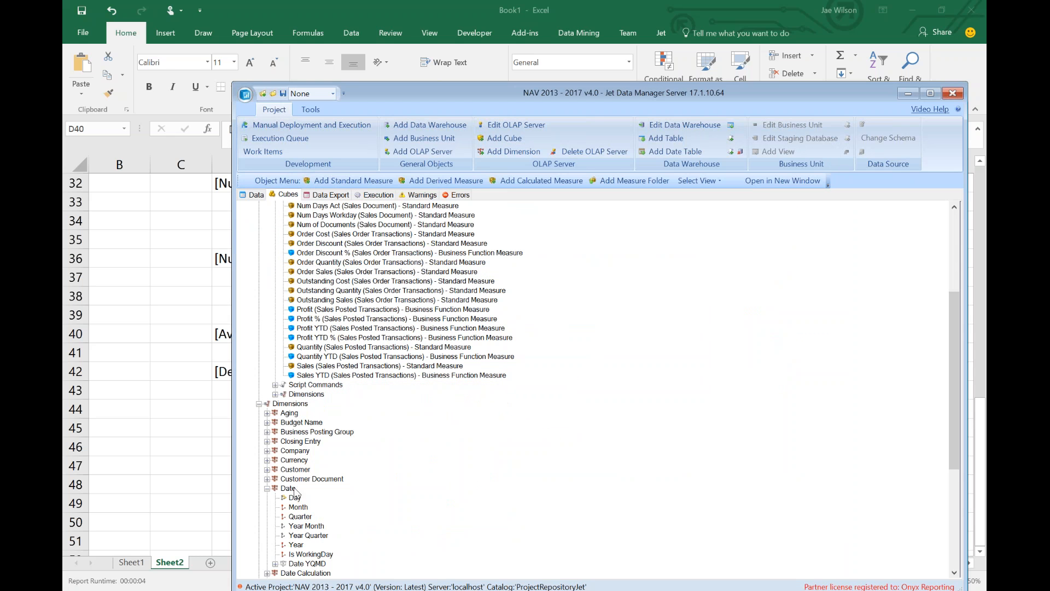
right_click(294, 495)
left_click(350, 526)
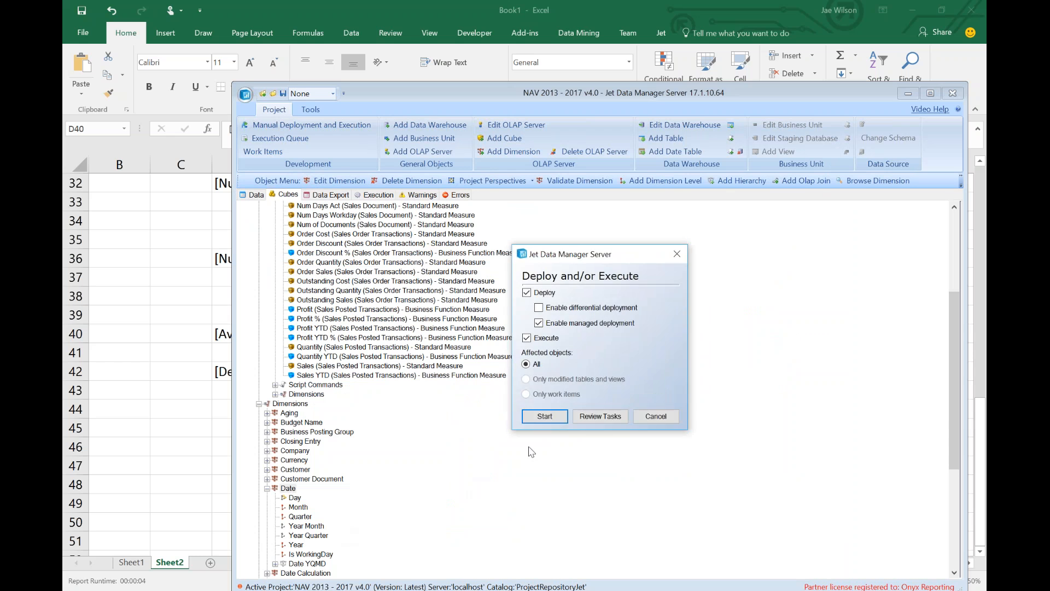
left_click(545, 416)
left_click(713, 436)
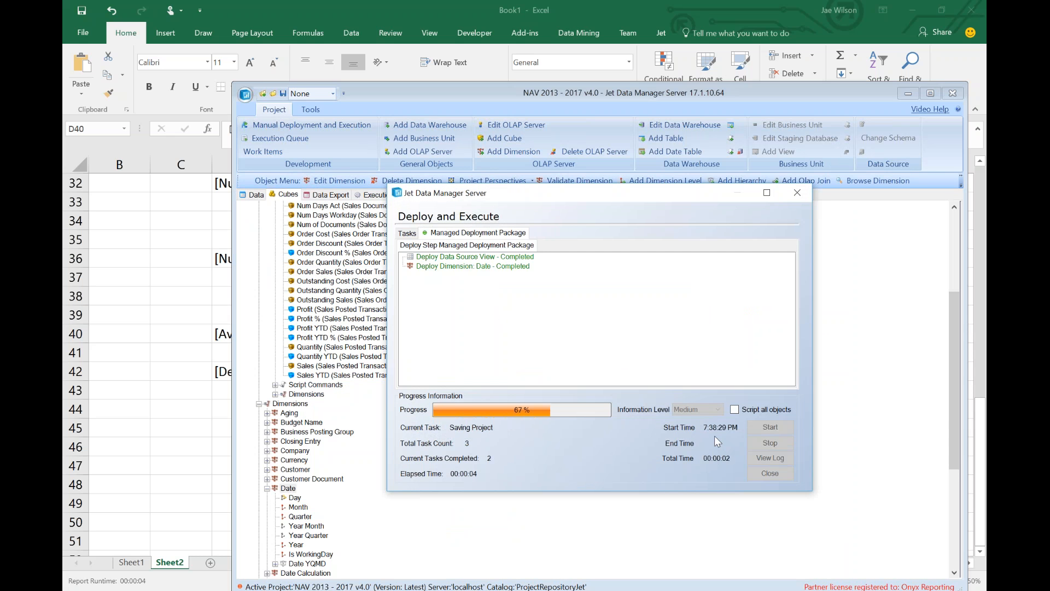
left_click(775, 477)
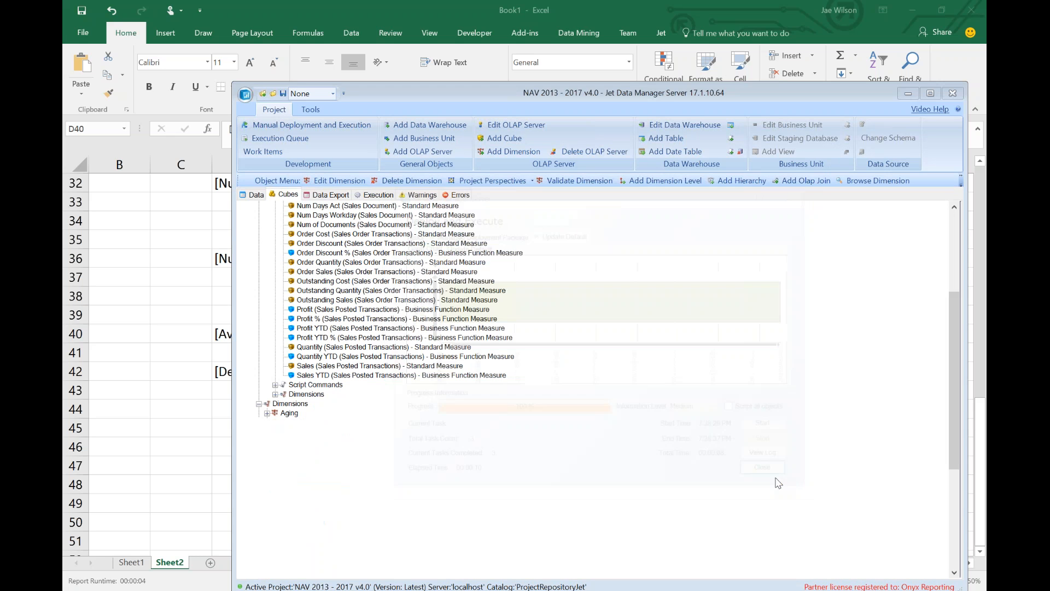
Step: Deploy and execute the Sales Document dimension with a blank version note and close the finished run
scroll(474, 465, "down", 3)
scroll(474, 465, "down", 4)
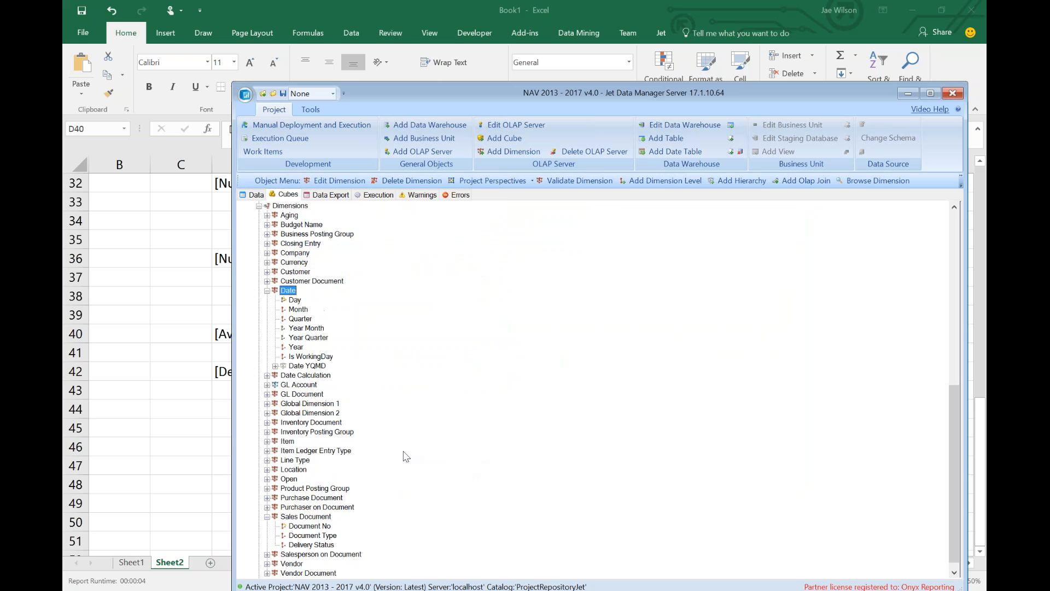
left_click(324, 517)
right_click(324, 520)
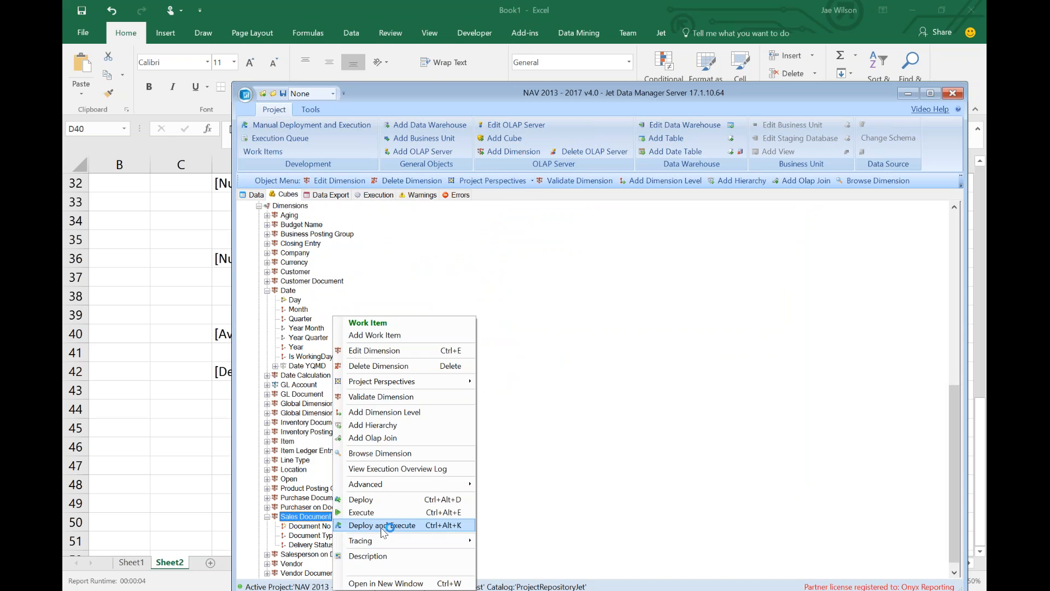
left_click(350, 460)
left_click(562, 419)
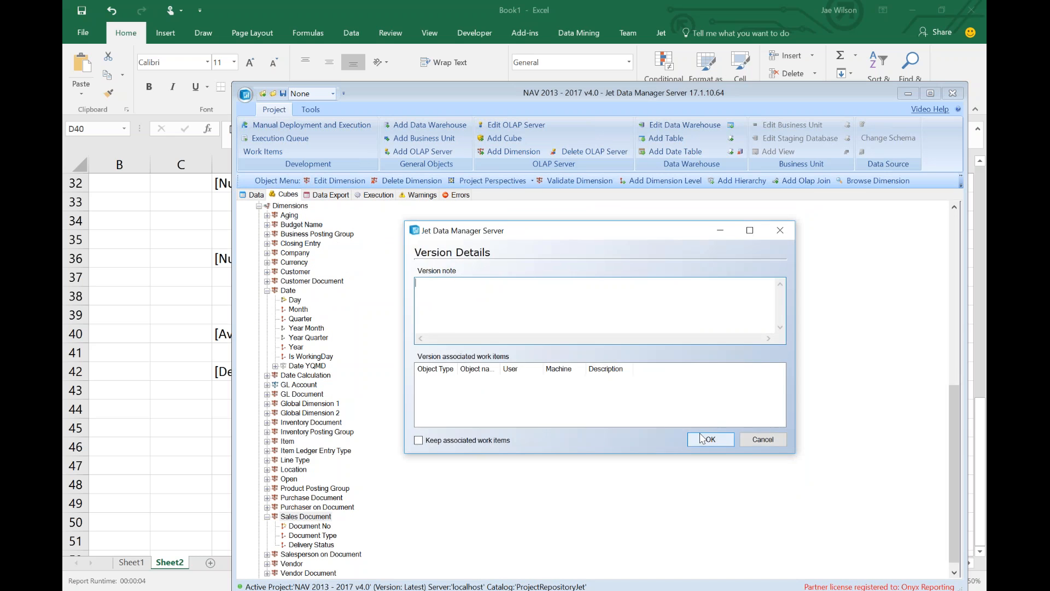
left_click(702, 438)
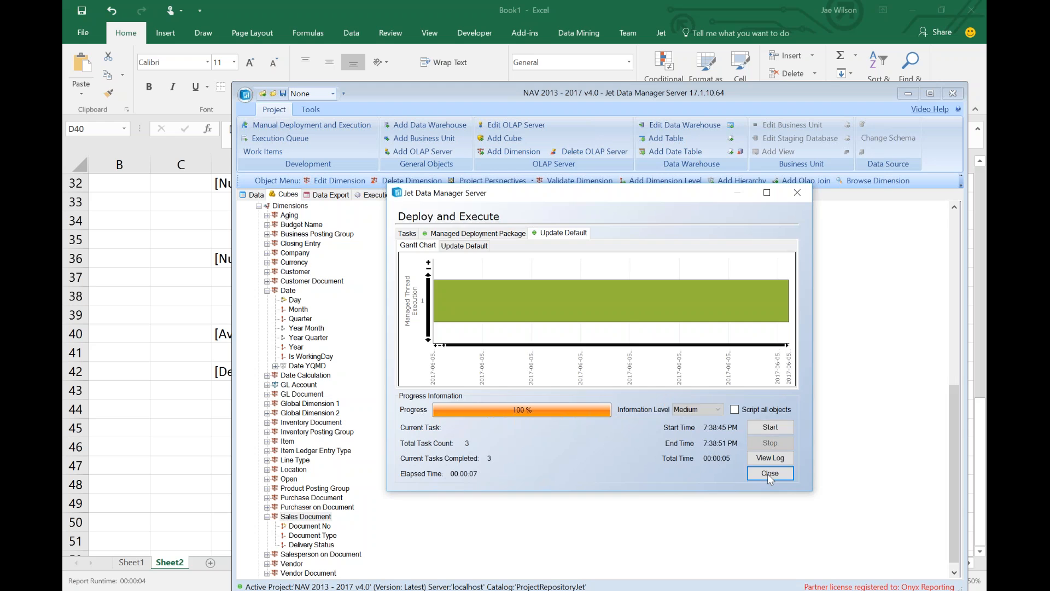
left_click(769, 473)
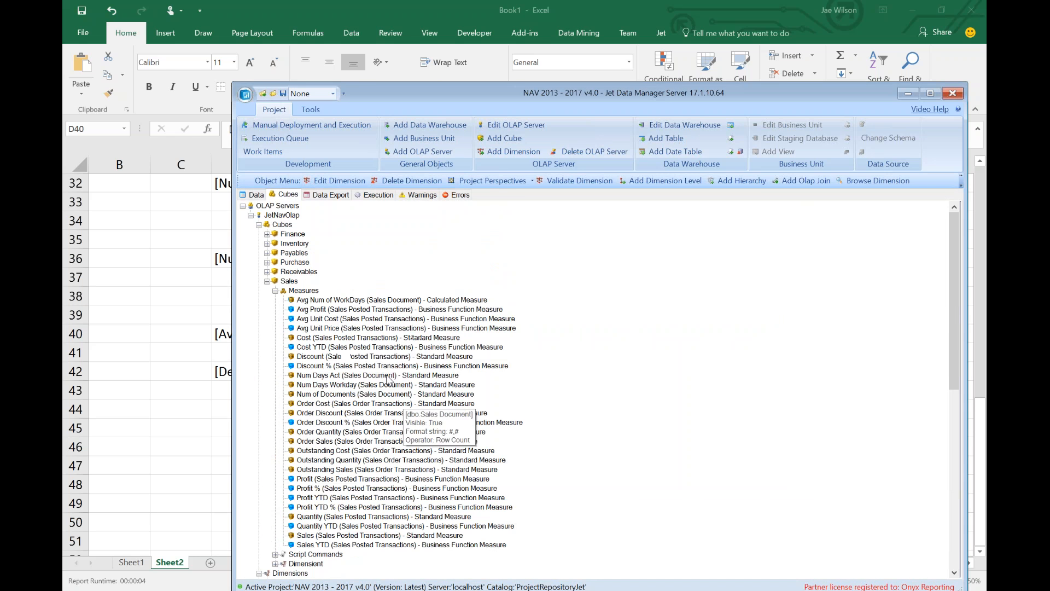
Step: Deploy and execute the Sales cube and close the finished run
right_click(290, 280)
left_click(319, 460)
left_click(613, 416)
left_click(707, 440)
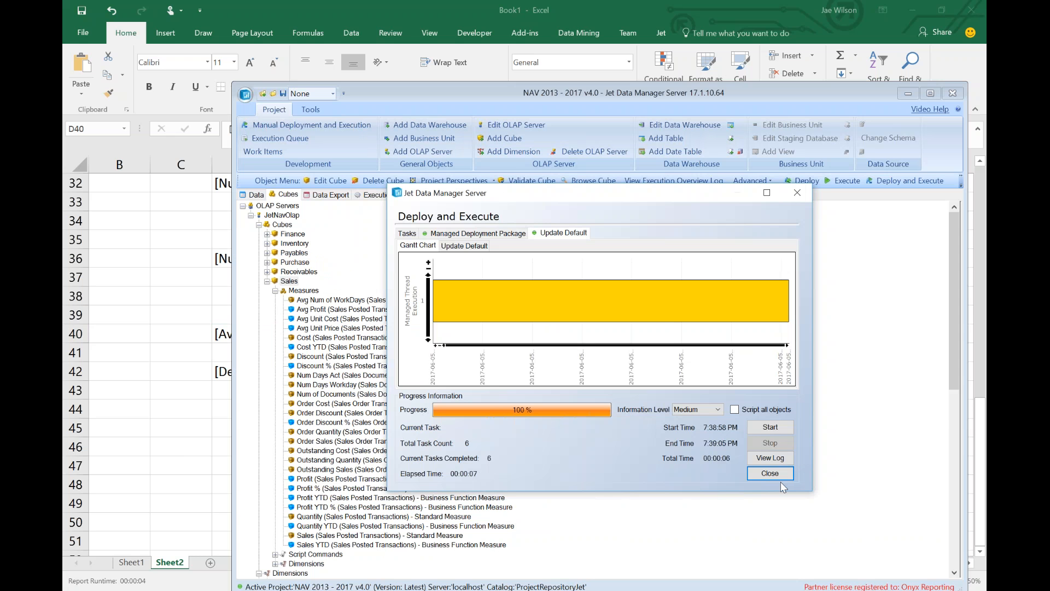
left_click(769, 474)
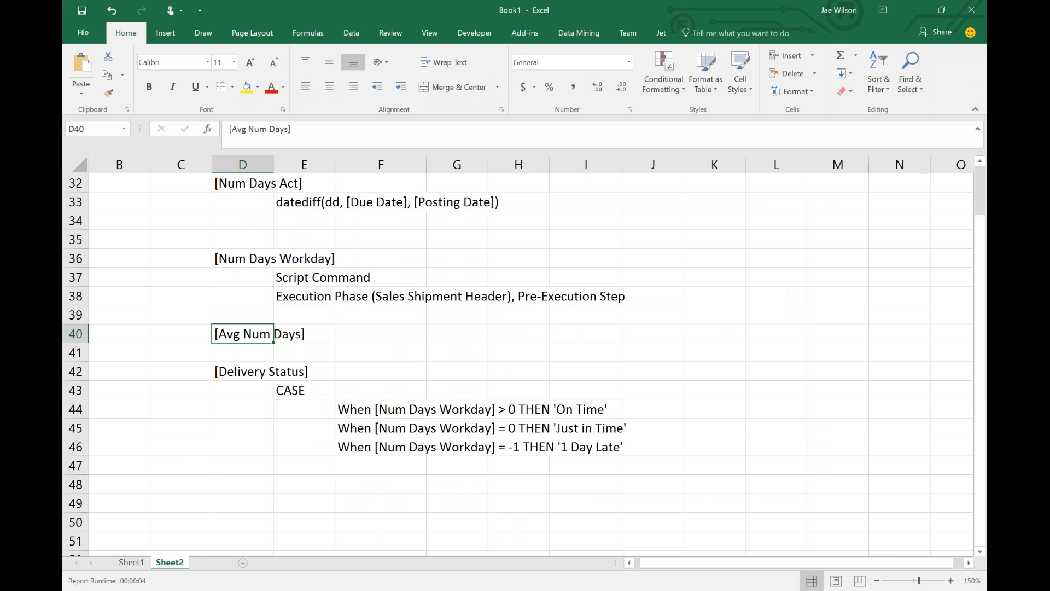
Step: In the Excel workbook, add a new worksheet and insert a Jet pivot table on the Sales cube at cell C5
left_click(210, 562)
left_click(191, 228)
left_click(652, 32)
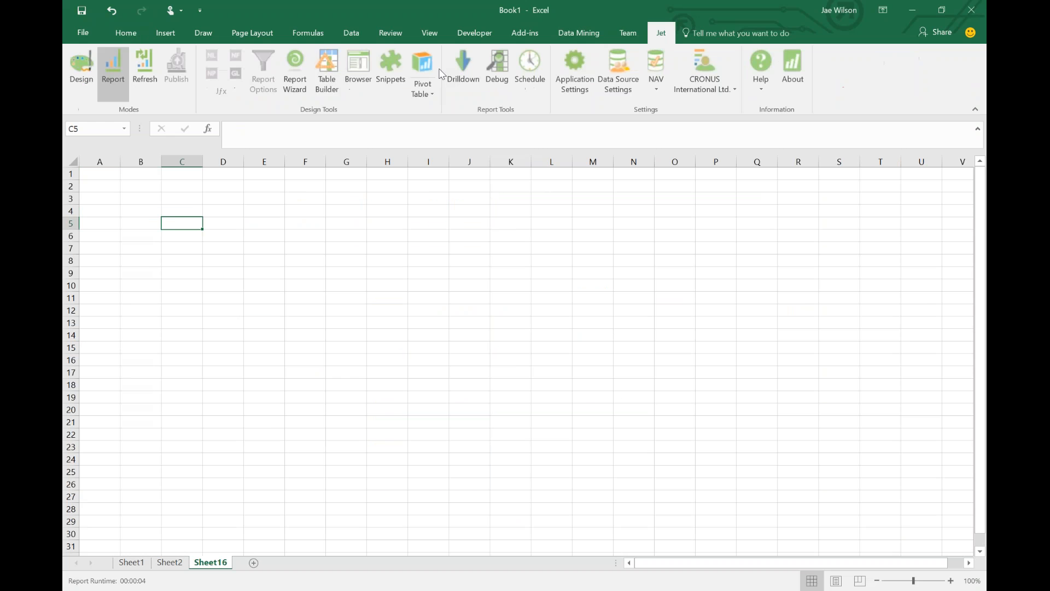
left_click(414, 69)
left_click(256, 166)
left_click(237, 193)
double_click(262, 257)
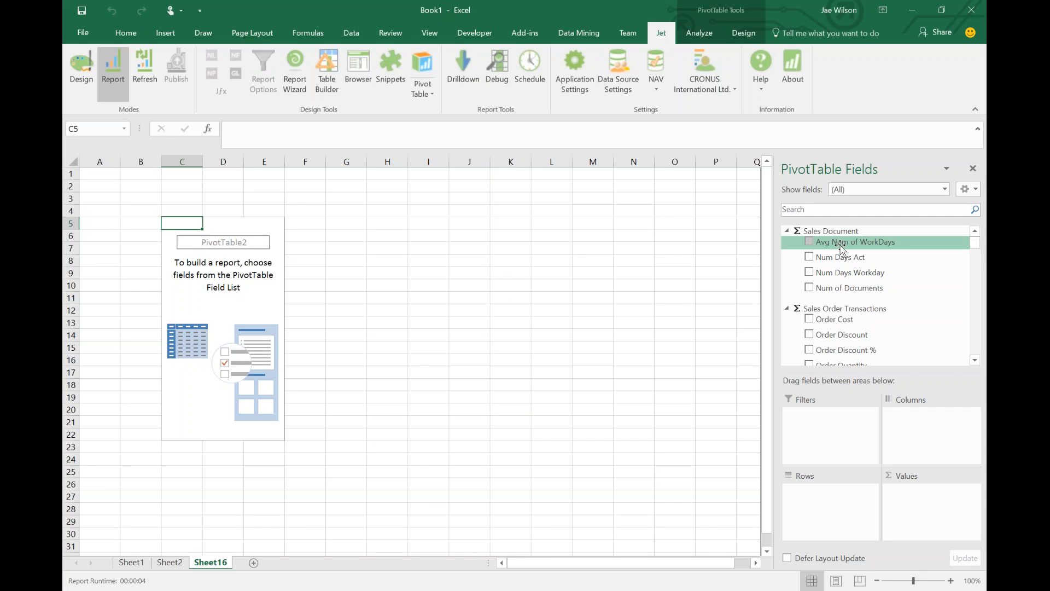
Step: Add Avg Num of WorkDays, Num Days Workday, Num Days Act and Num of Documents to the pivot table's values
left_click(812, 241)
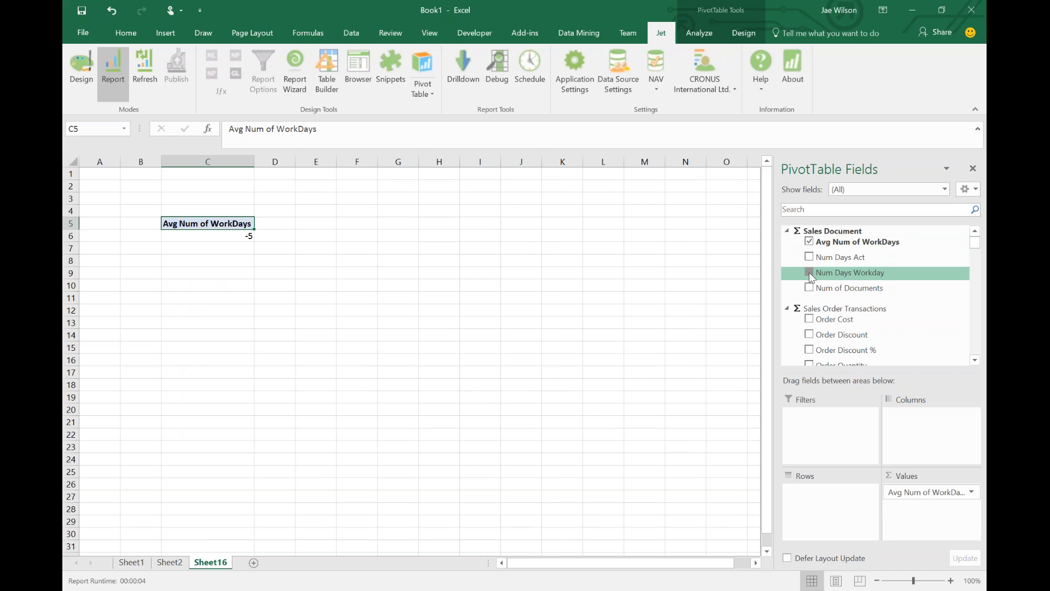
left_click(809, 272)
left_click(809, 257)
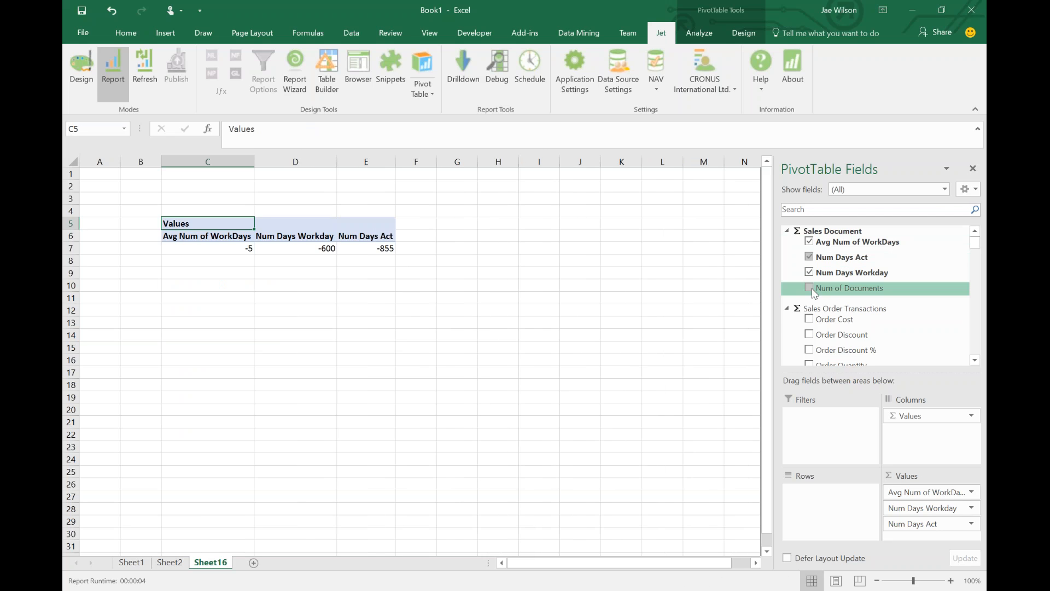
left_click(810, 289)
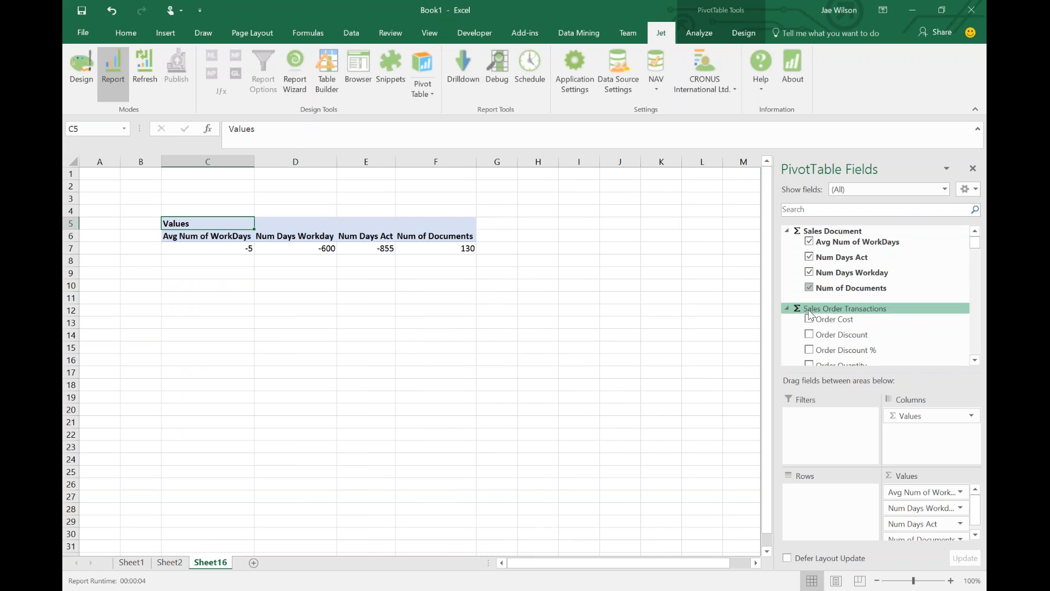
Step: Place the Sales Document dimension's Delivery Status field in the pivot table's rows
scroll(871, 319, "down", 3)
scroll(871, 319, "down", 5)
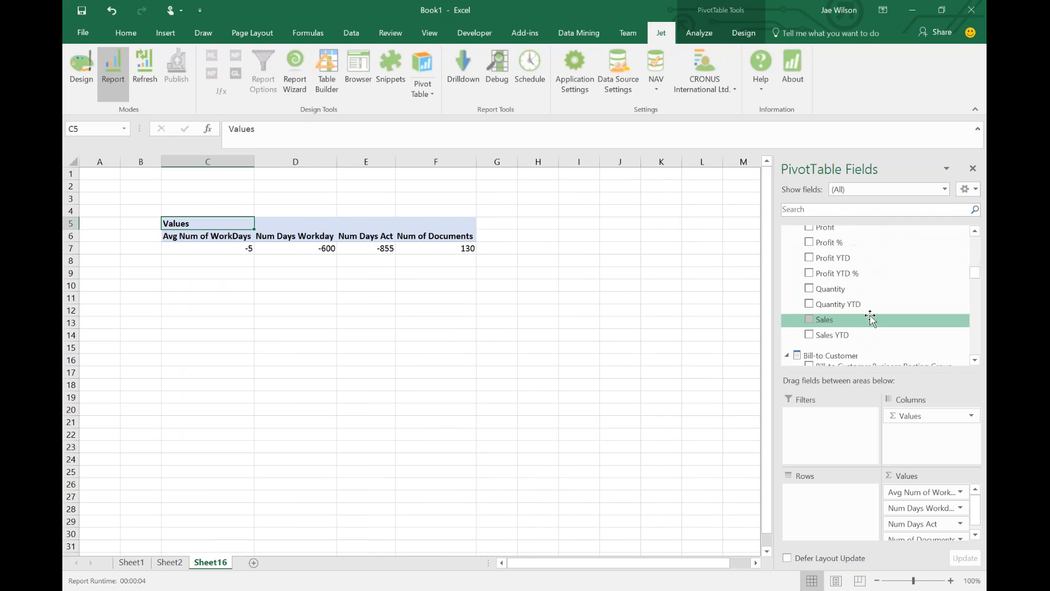
scroll(884, 313, "down", 5)
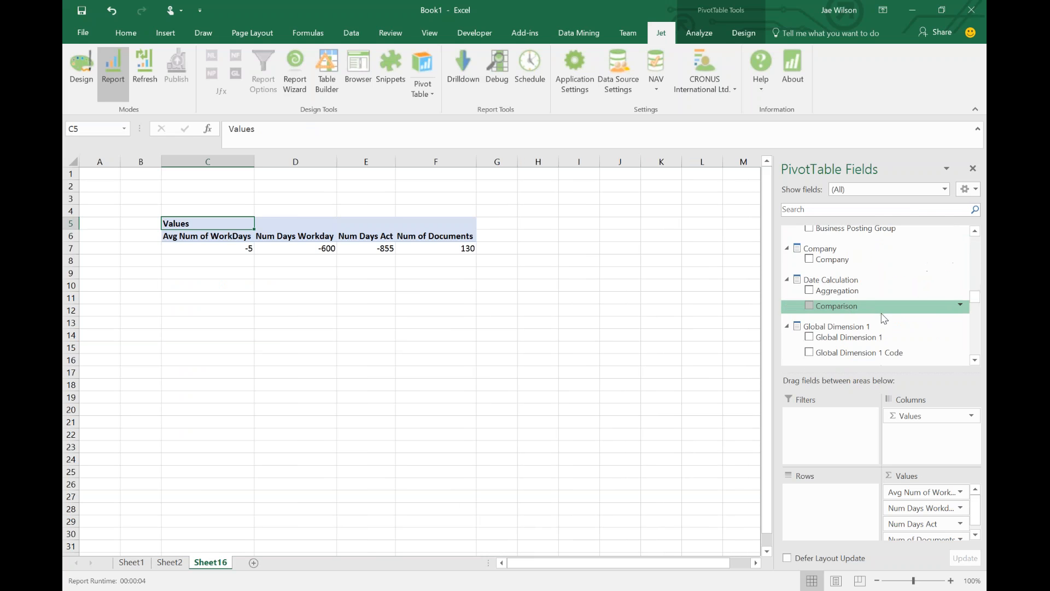
scroll(883, 312, "down", 5)
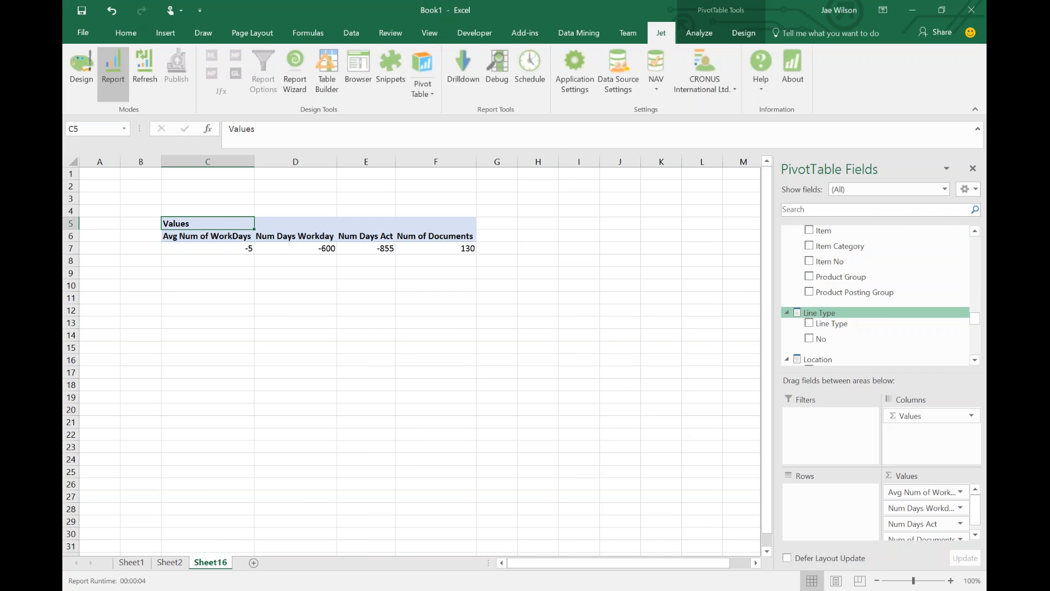
scroll(884, 317, "down", 3)
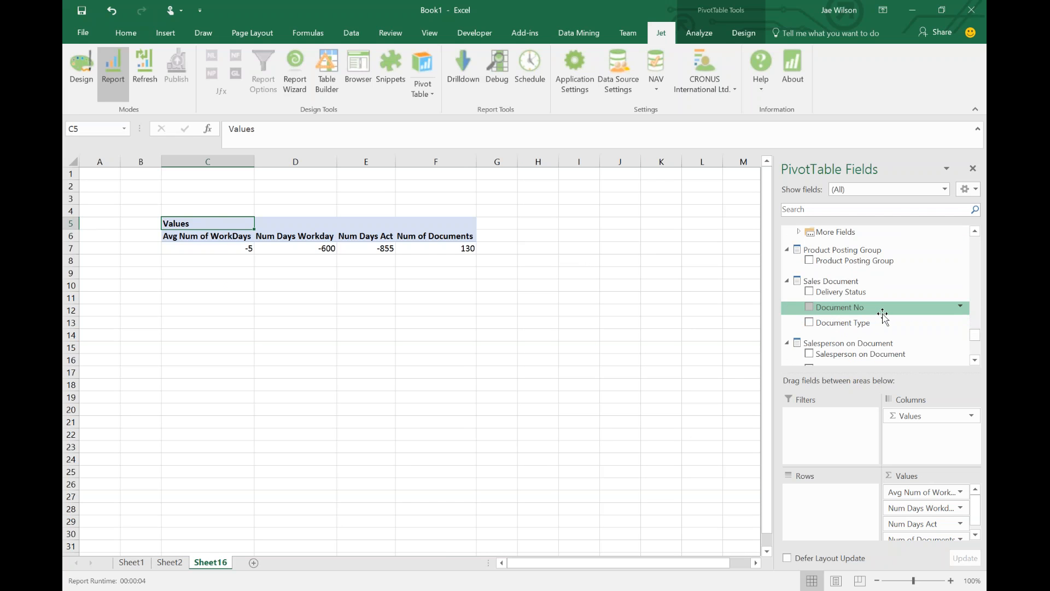
left_click_drag(841, 293, 830, 511)
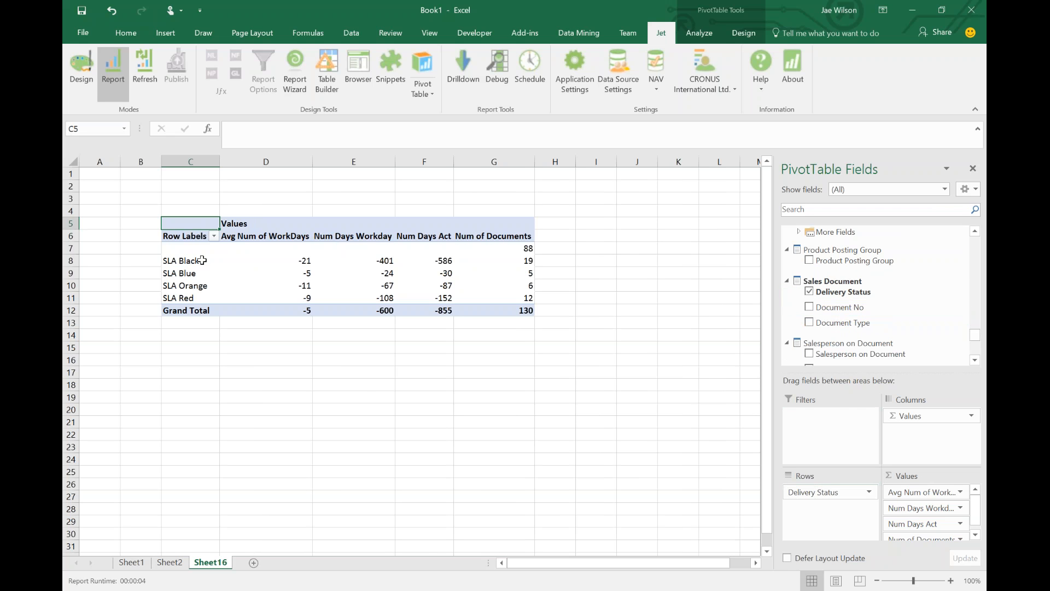
Step: Examine the workday, actual-day and document values in the SLA Black, SLA Blue and SLA Red rows of the pivot table
left_click_drag(191, 263, 519, 262)
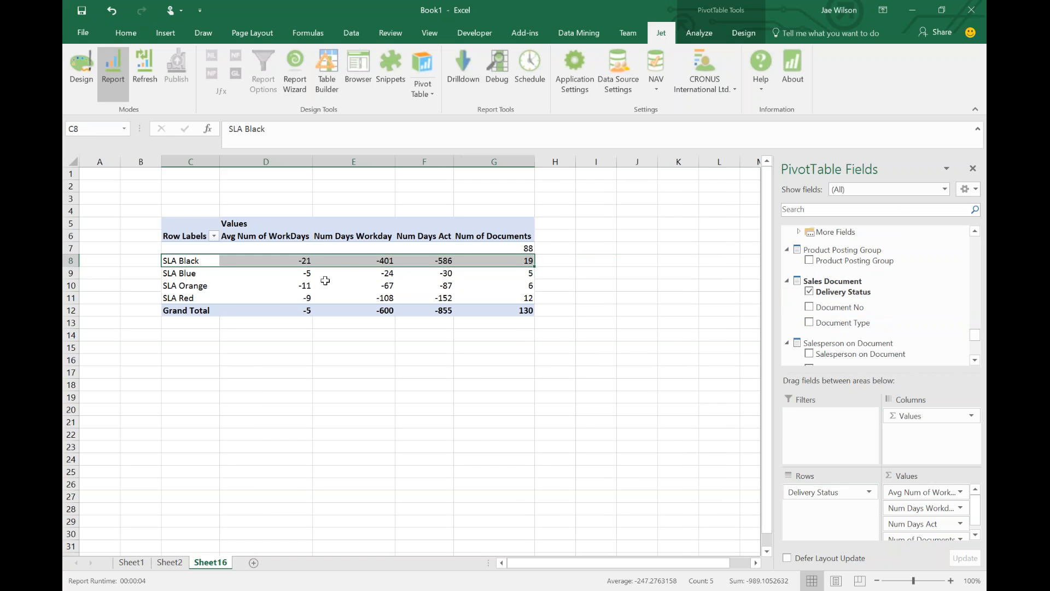
left_click(280, 259)
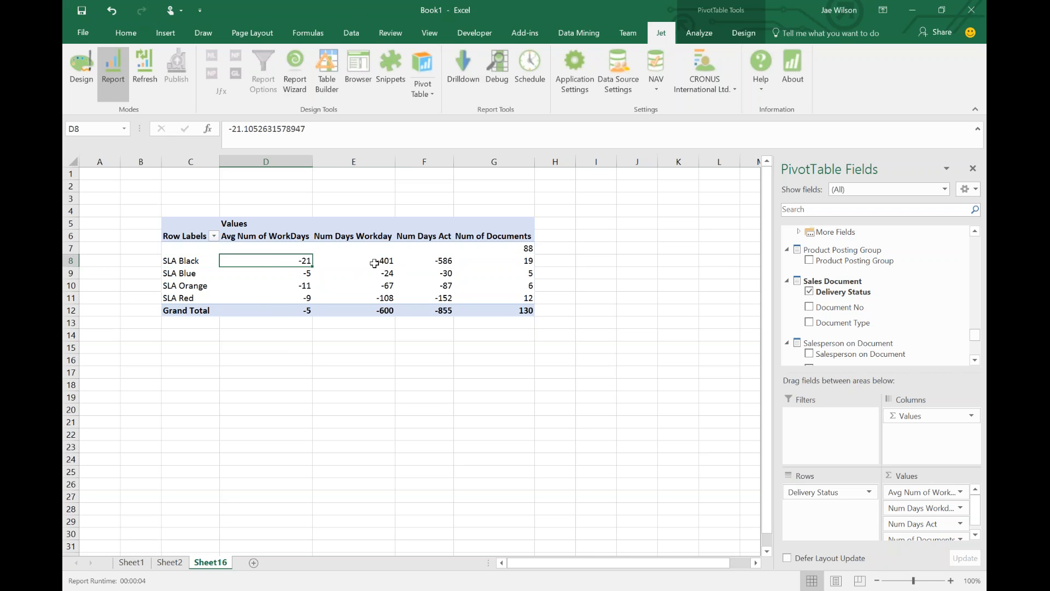
left_click(415, 261)
left_click_drag(377, 261, 425, 298)
left_click_drag(497, 261, 502, 296)
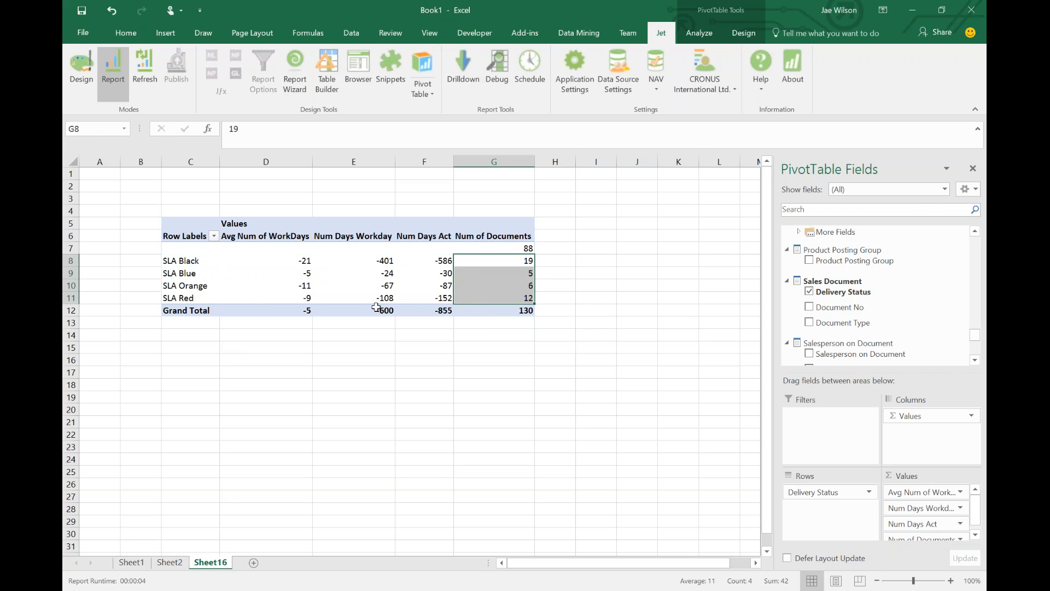
left_click_drag(198, 262, 488, 258)
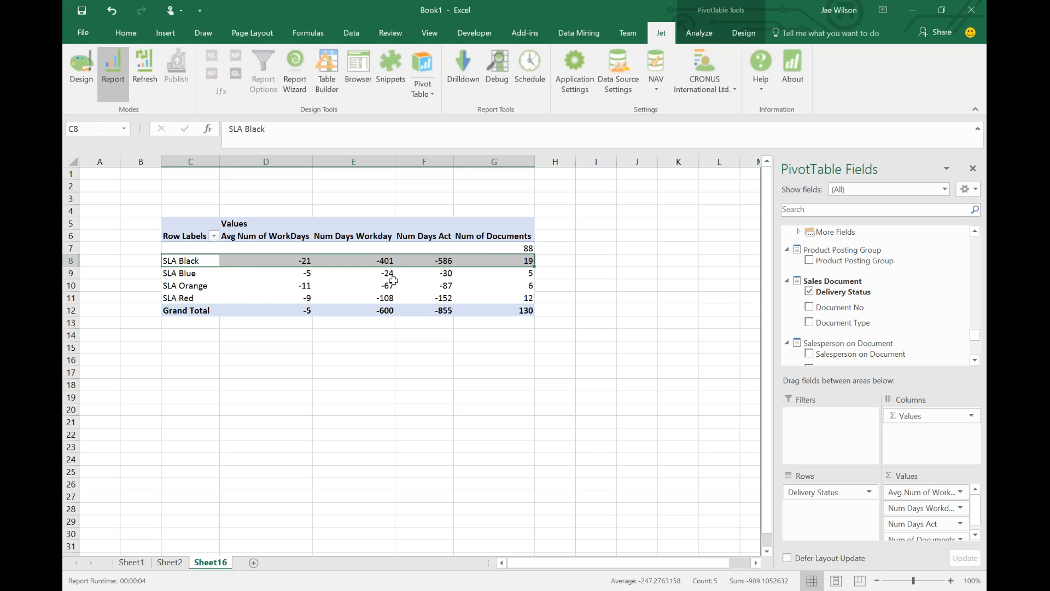
left_click_drag(214, 276, 514, 274)
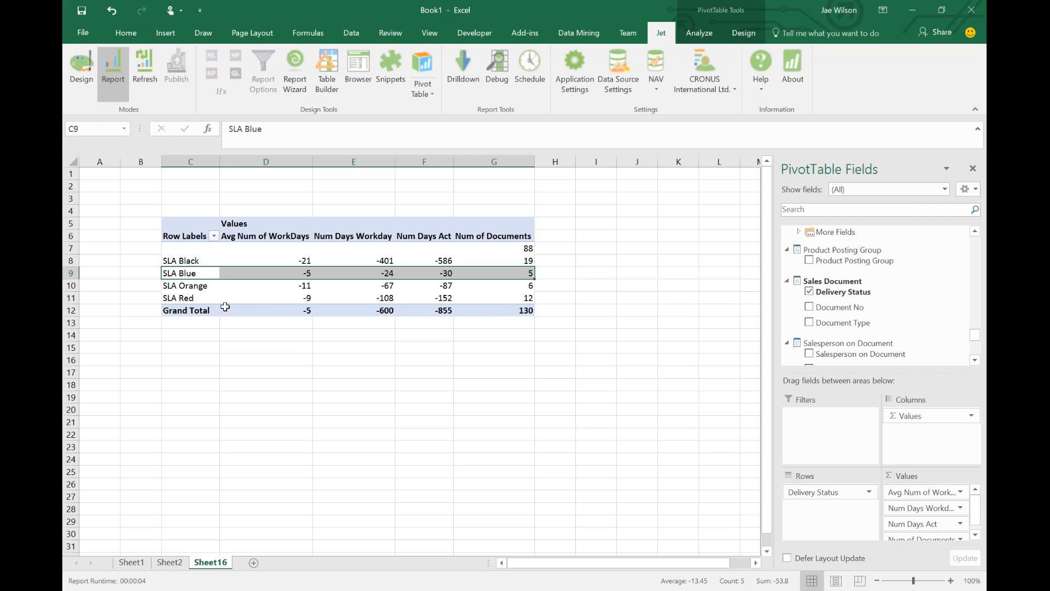
left_click_drag(205, 298, 501, 299)
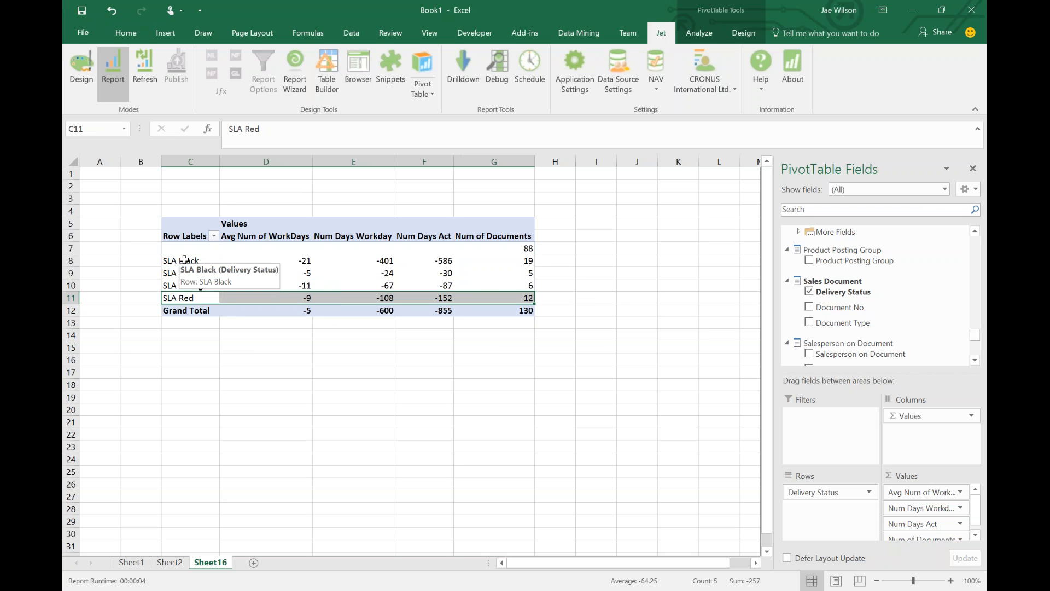
Step: Review the four SLA delivery status labels and the Num Days Workday measure in the pivot table
left_click_drag(185, 260, 186, 274)
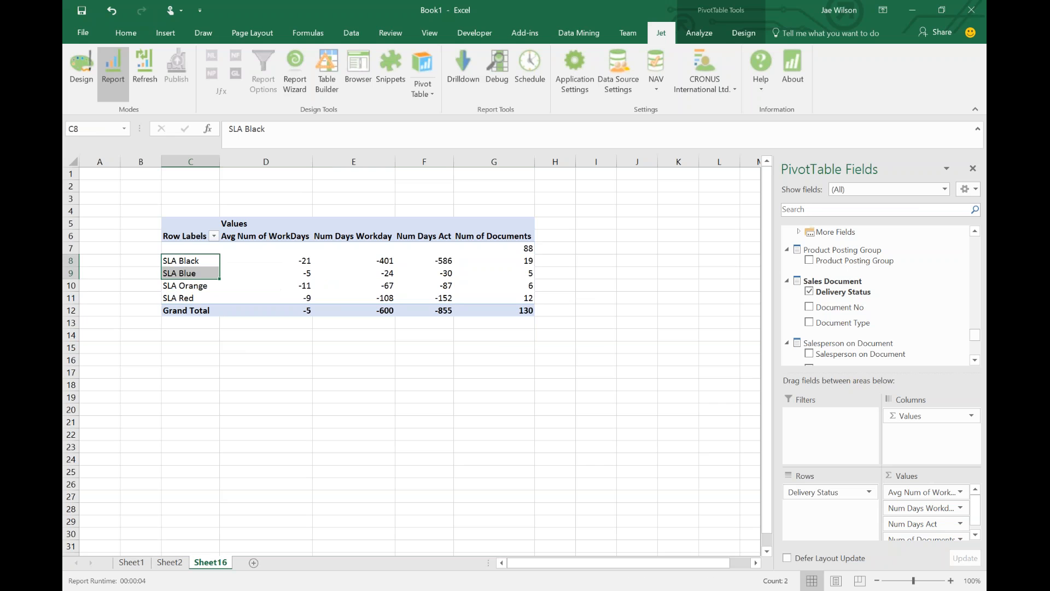
left_click(186, 274)
left_click(187, 285)
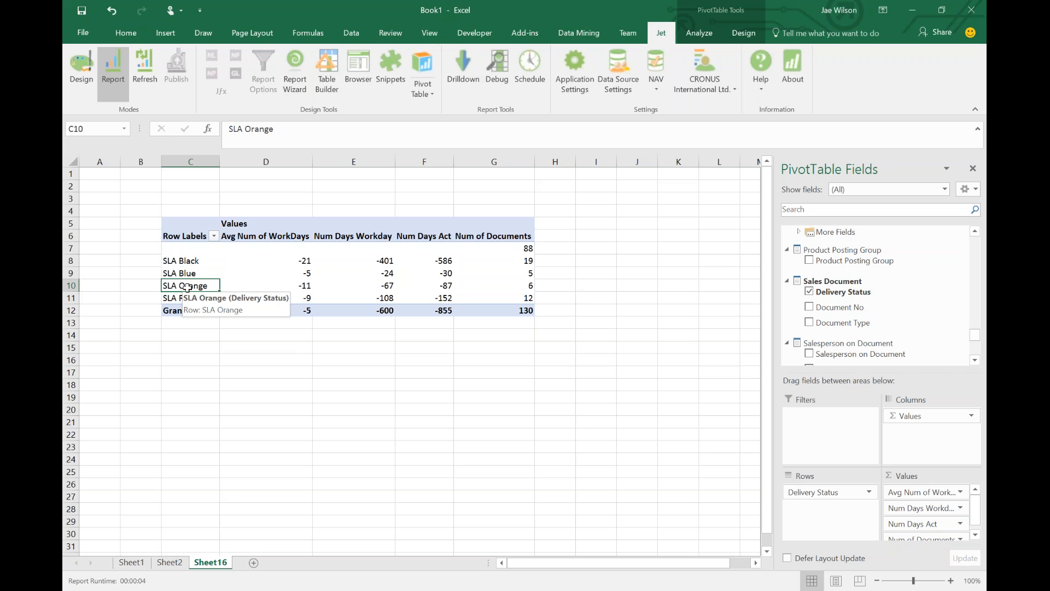
left_click(189, 298)
left_click_drag(186, 261, 199, 302)
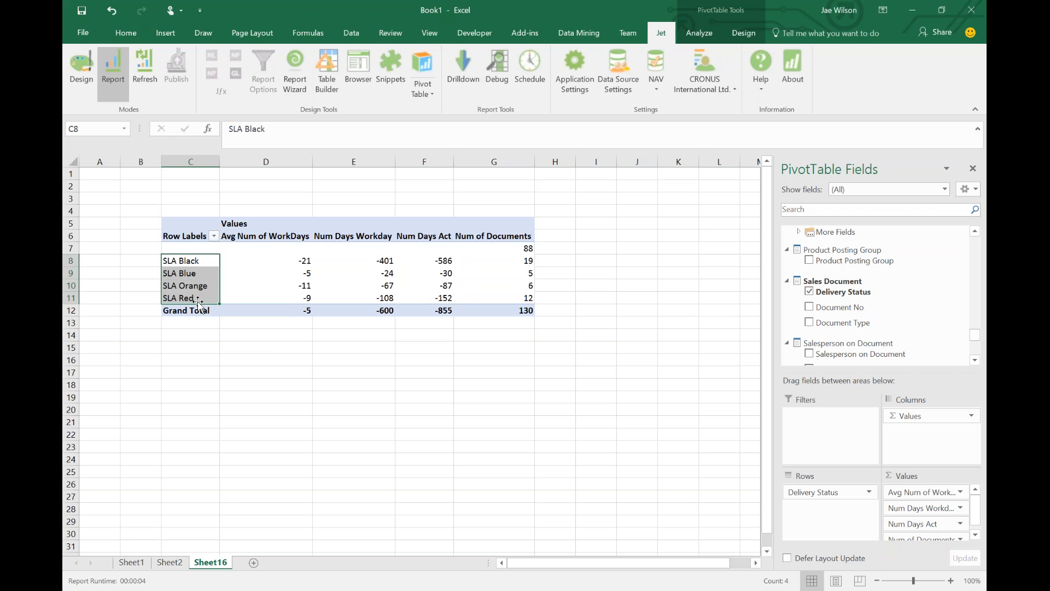
left_click(354, 263)
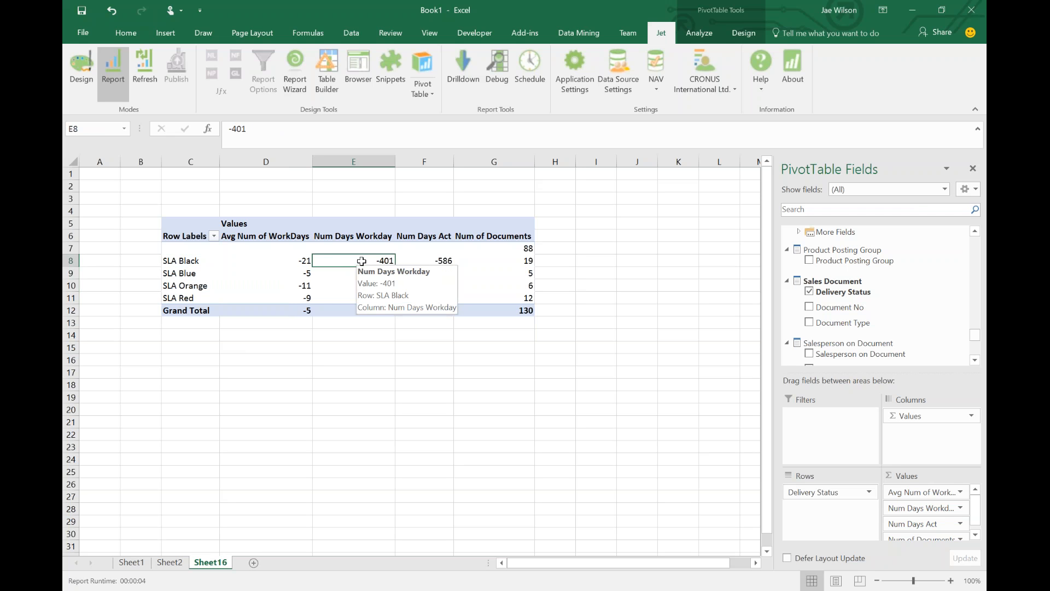
left_click_drag(912, 512, 912, 509)
left_click(912, 513)
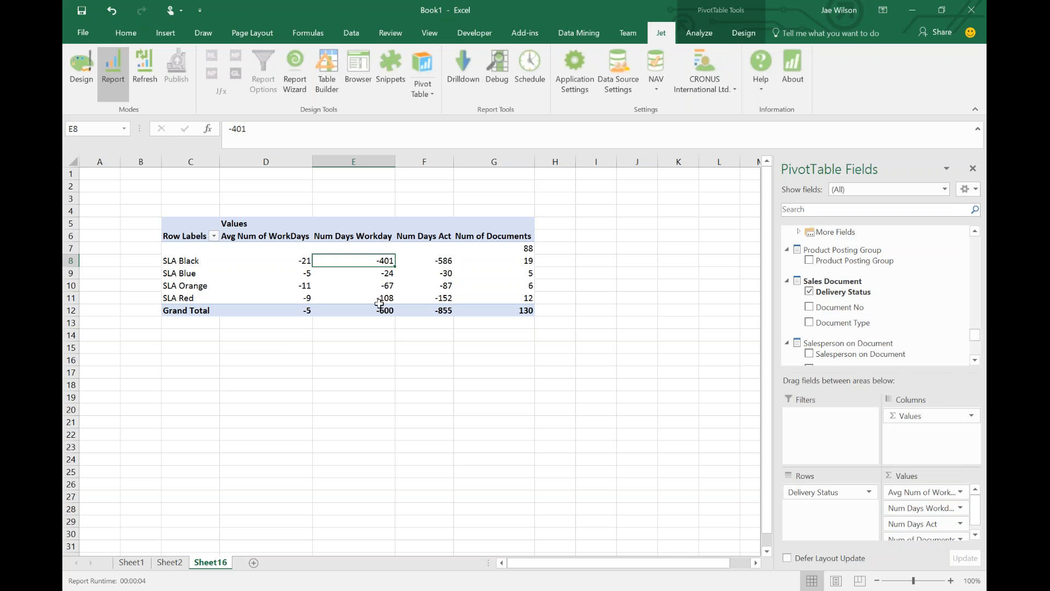
Step: Show the detail records behind SLA Black's Num Days Workday value and return to the pivot table on Sheet16
left_click(703, 35)
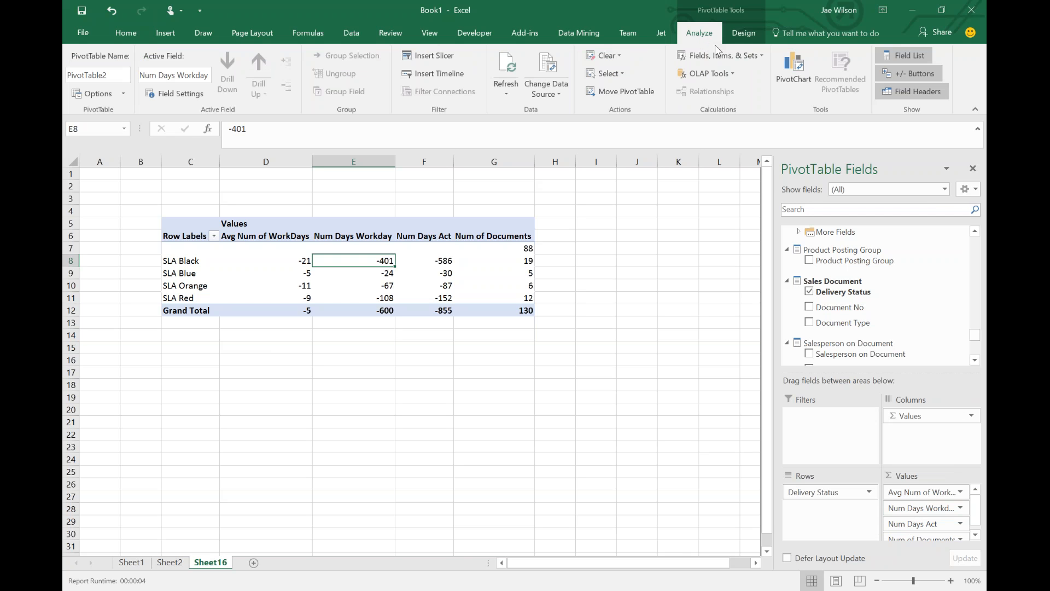
left_click(719, 53)
left_click(718, 53)
left_click(743, 33)
left_click(700, 33)
right_click(342, 262)
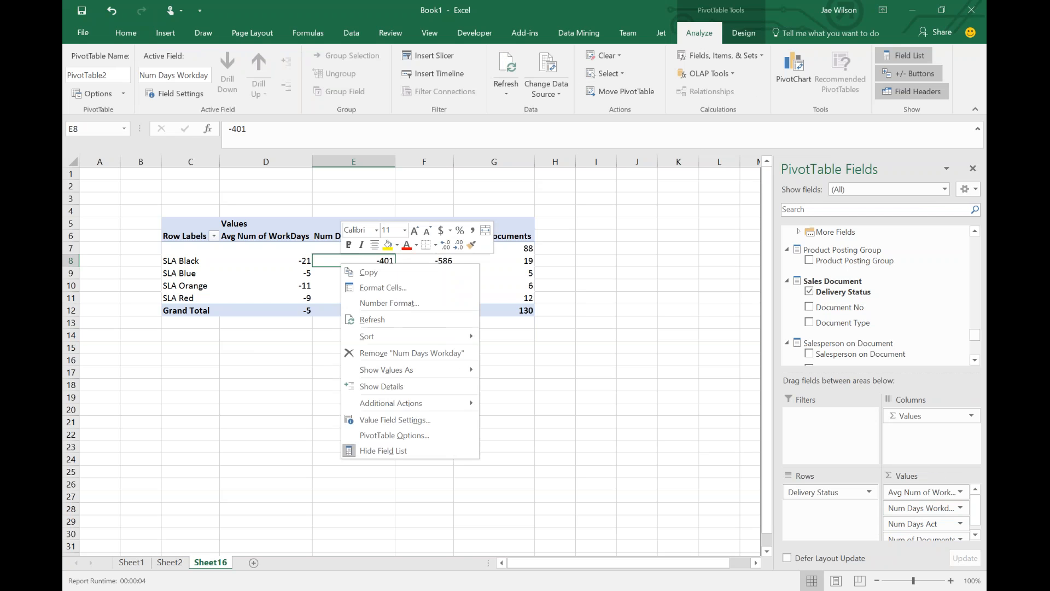
left_click(383, 386)
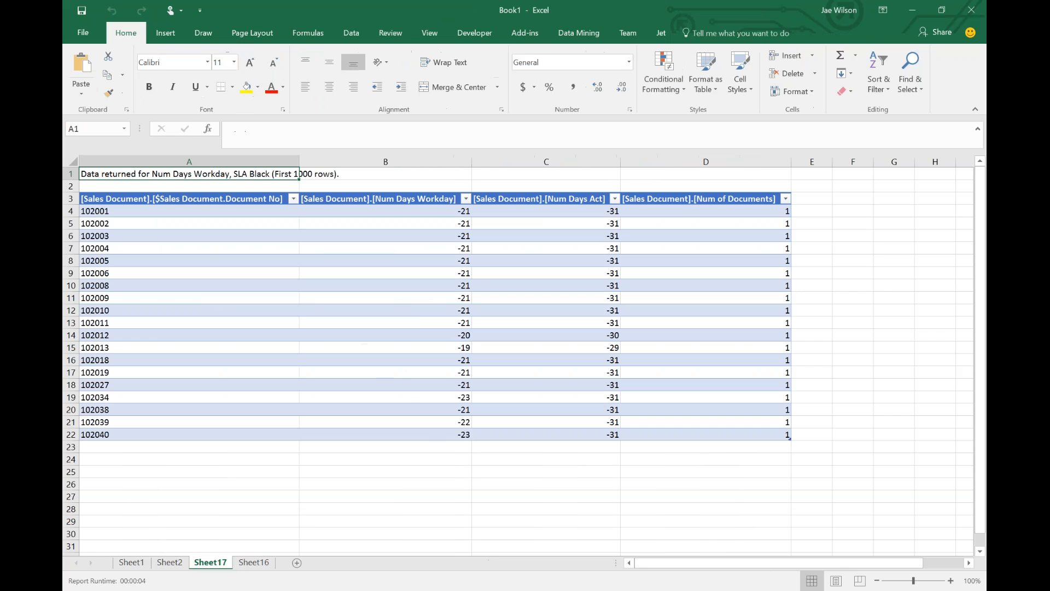
left_click(174, 564)
left_click(253, 563)
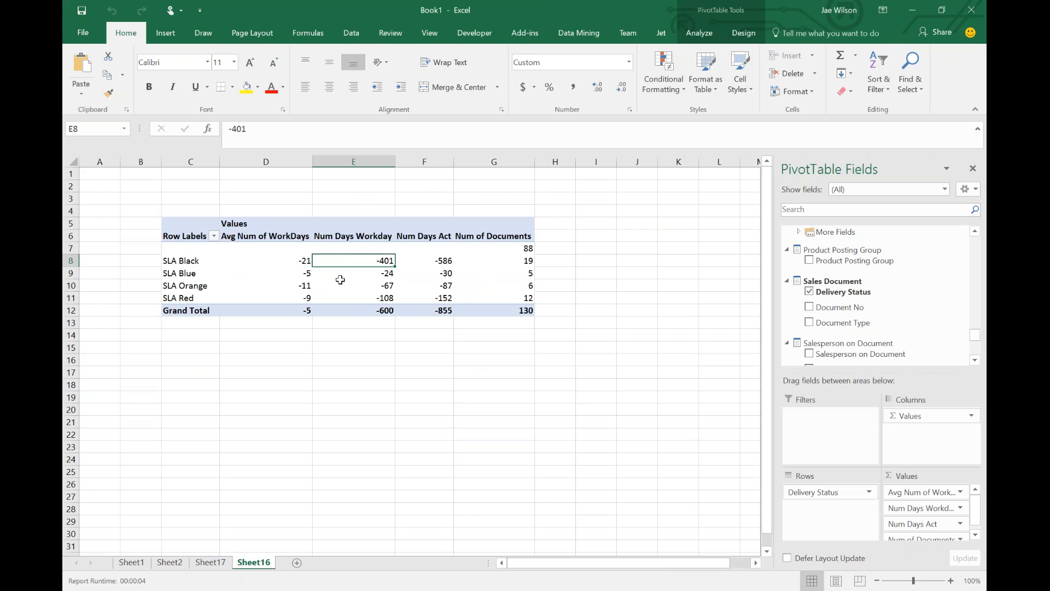
right_click(348, 263)
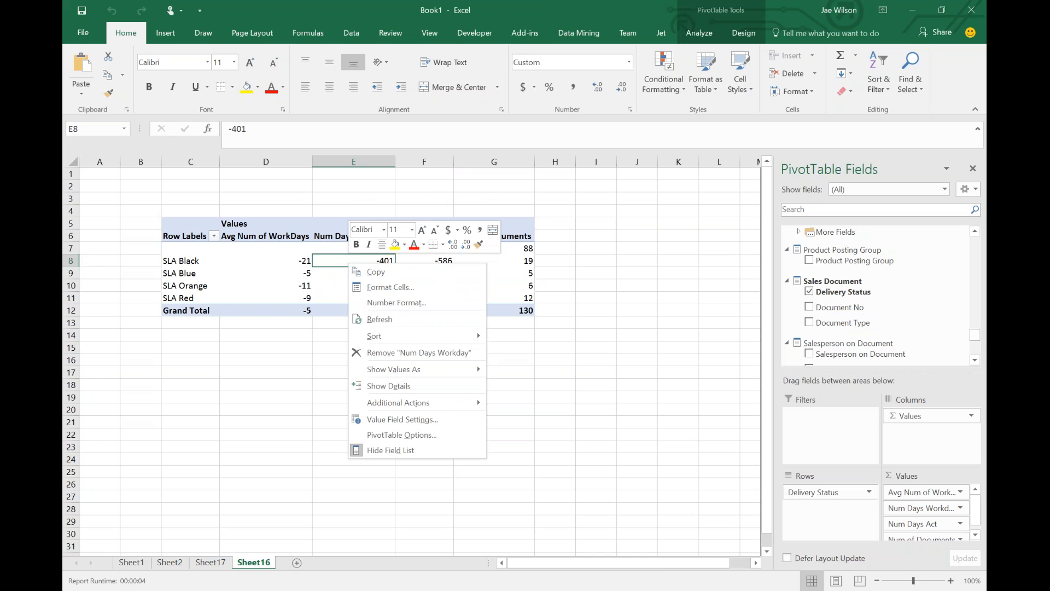
left_click(965, 237)
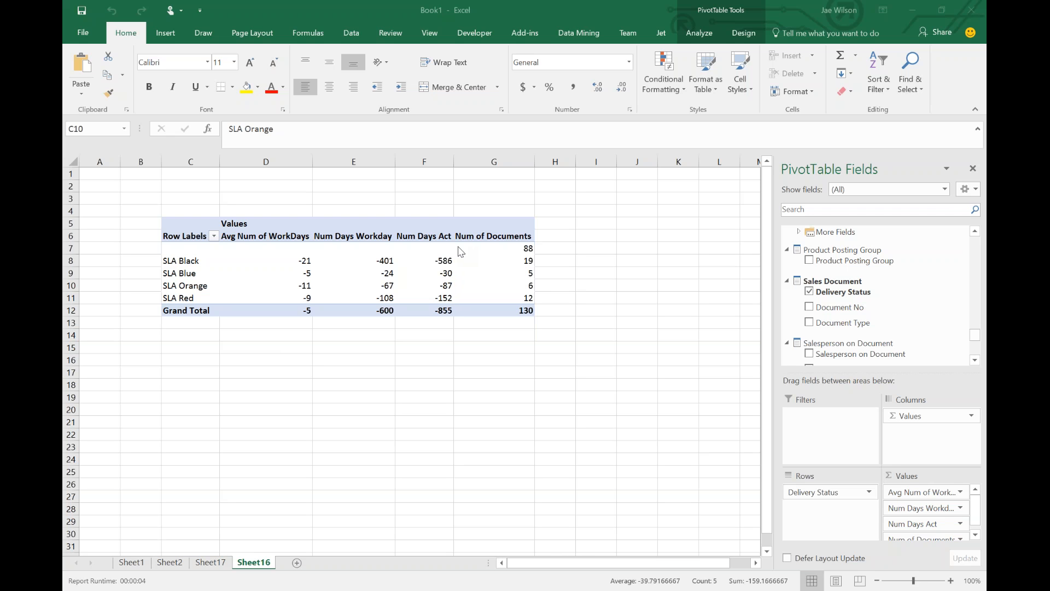
Step: Replace Delivery Status with Salesperson on Document in the pivot table's rows, check the values, and remove the salesperson field again
left_click(454, 272)
left_click(810, 293)
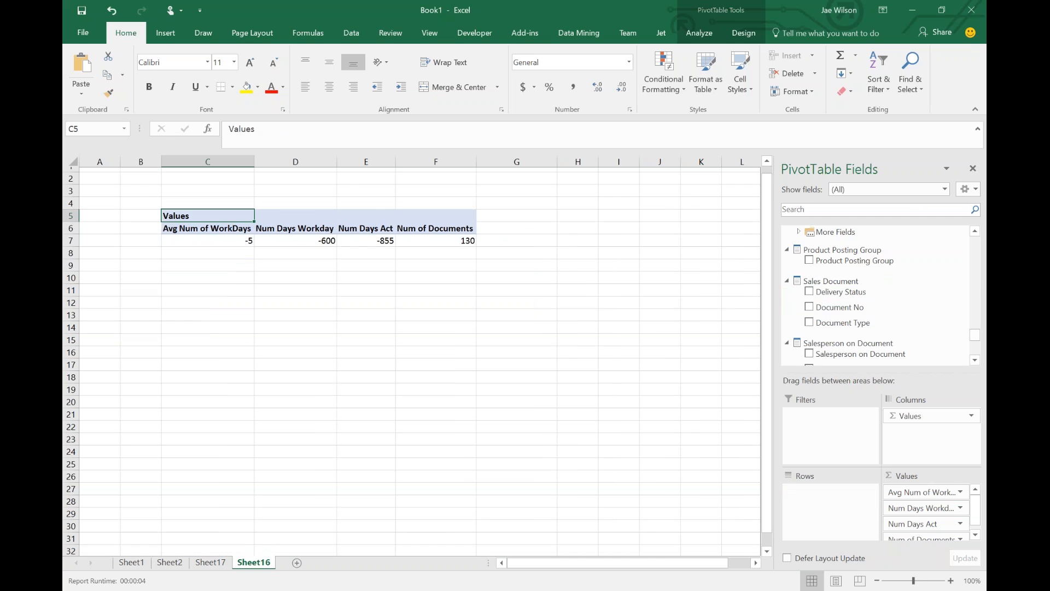
left_click_drag(833, 354, 799, 497)
left_click_drag(298, 212, 543, 316)
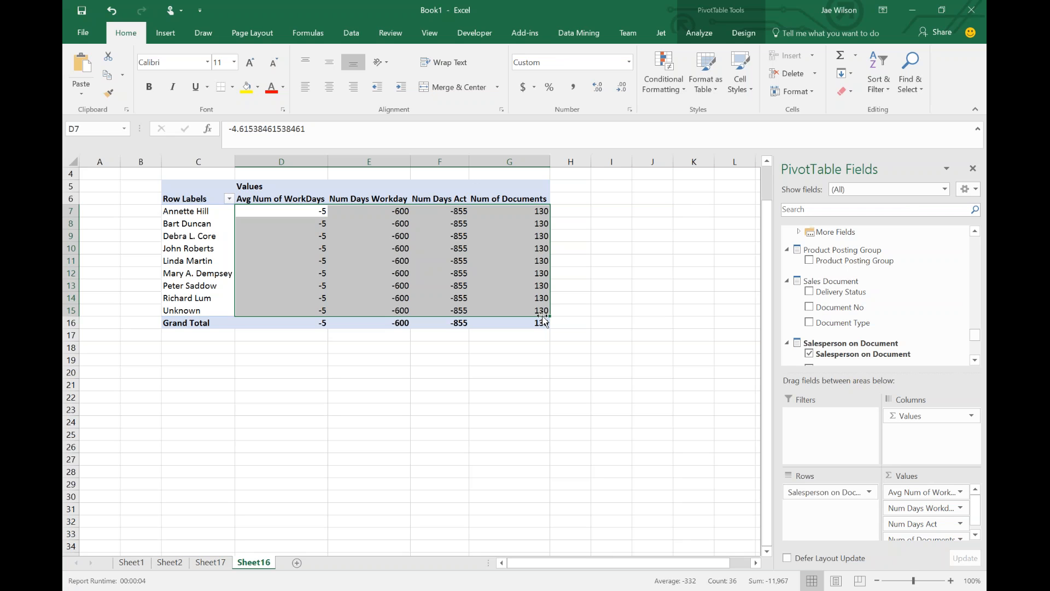
left_click_drag(828, 492, 693, 480)
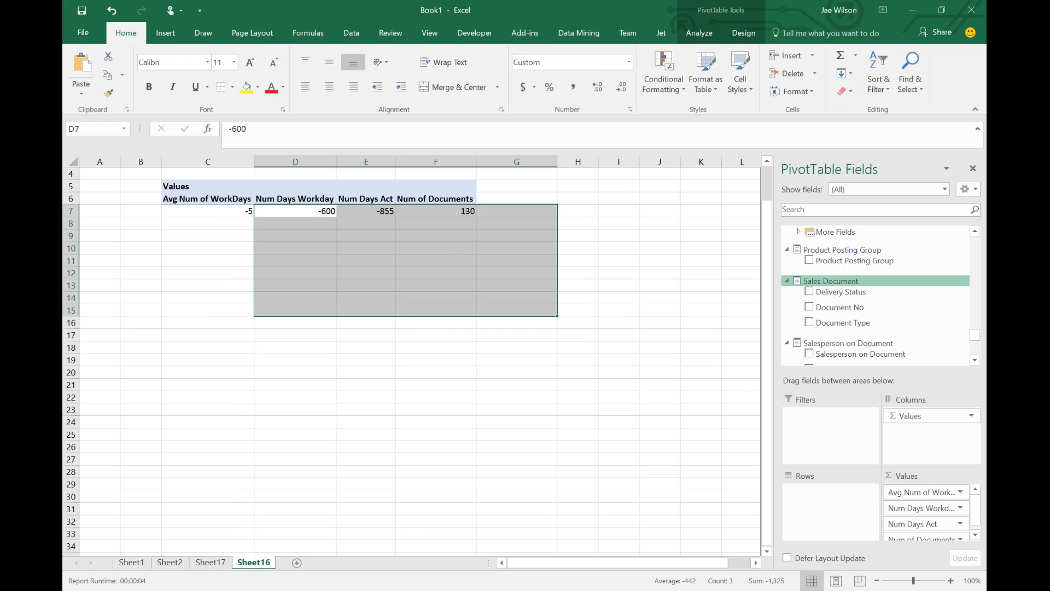
Step: Try the Sales Document dimension's Delivery Status, Document No and Document Type as row fields one at a time, removing each again
left_click(809, 292)
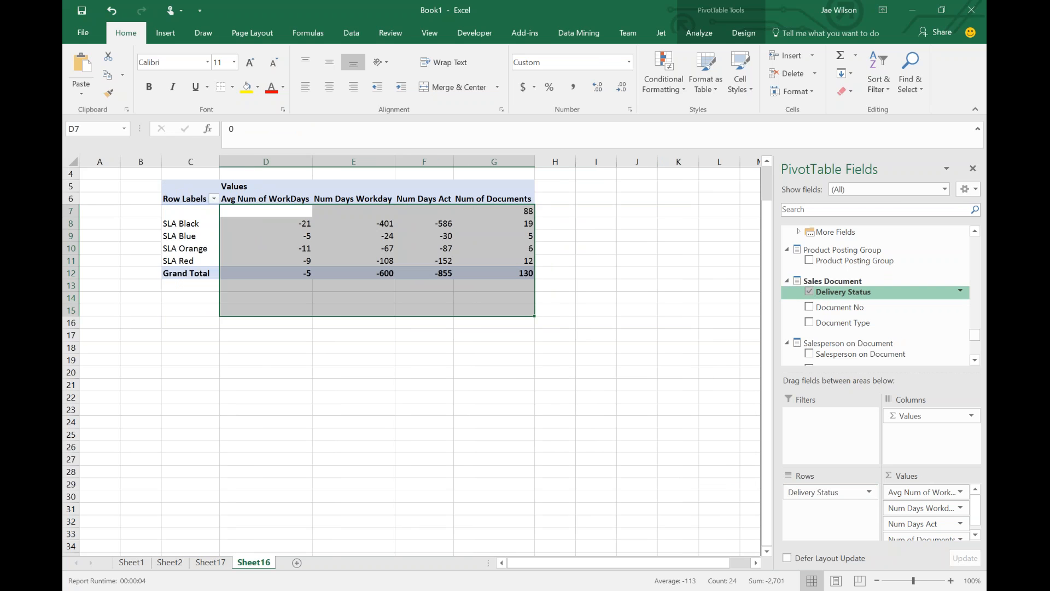
left_click(809, 292)
left_click(809, 307)
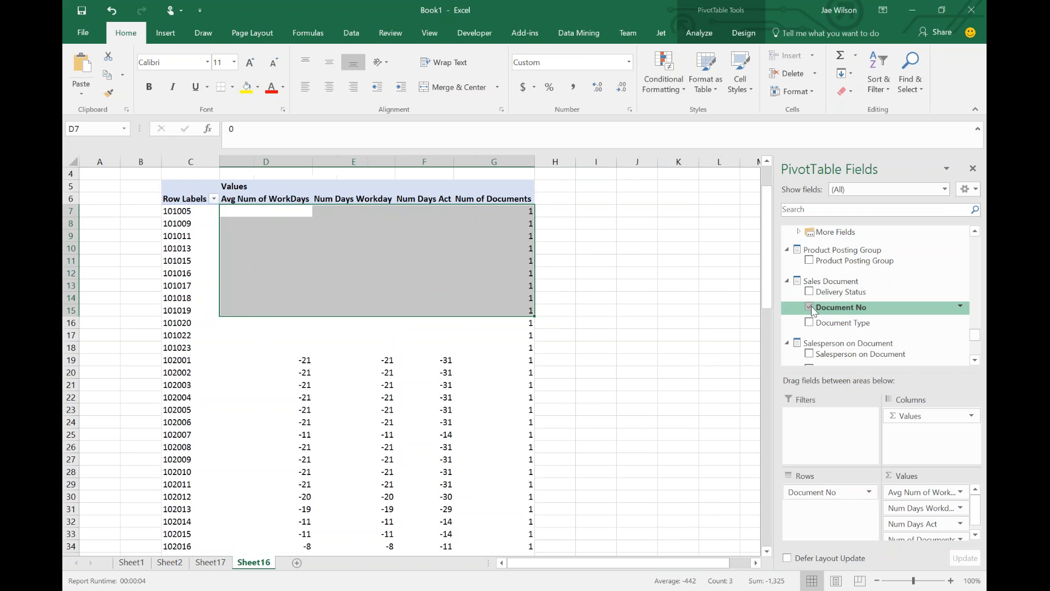
left_click(809, 307)
left_click(809, 322)
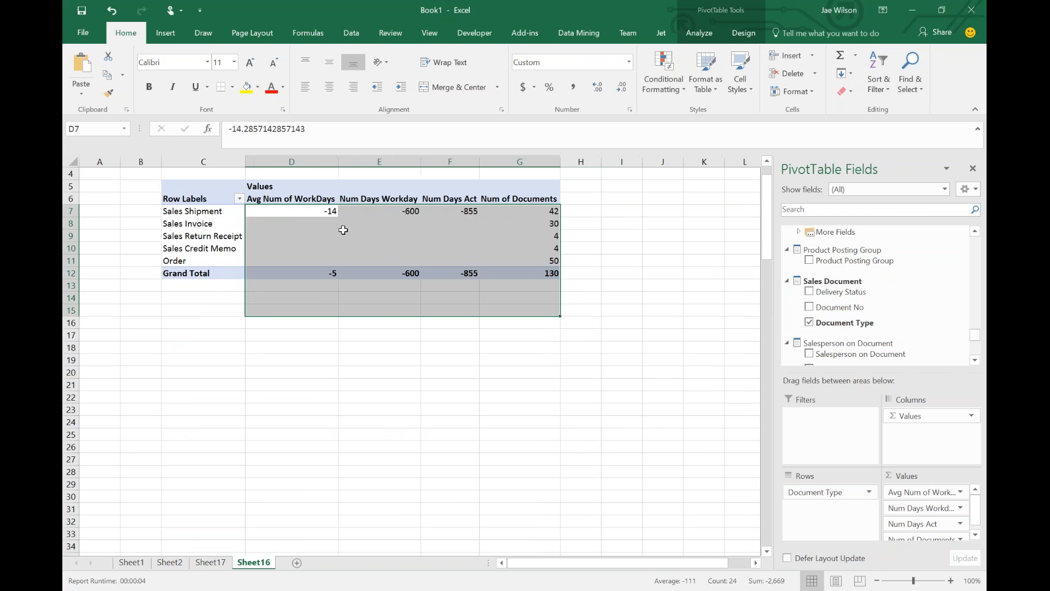
left_click(809, 322)
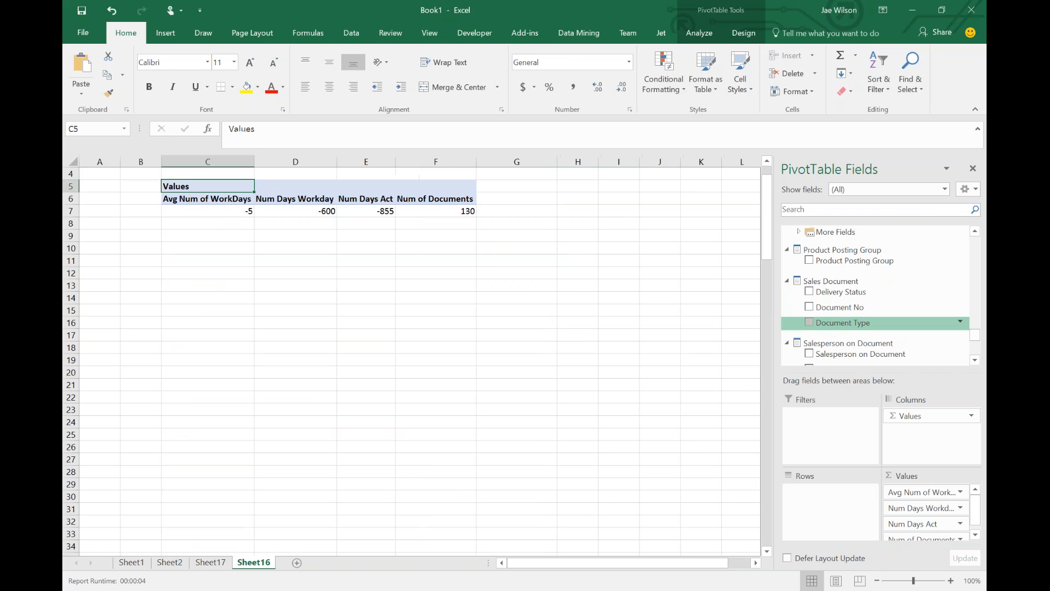
Step: Try Product Posting Group and the Sell-to Customer Country field as pivot table rows one at a time, removing each again
left_click(809, 261)
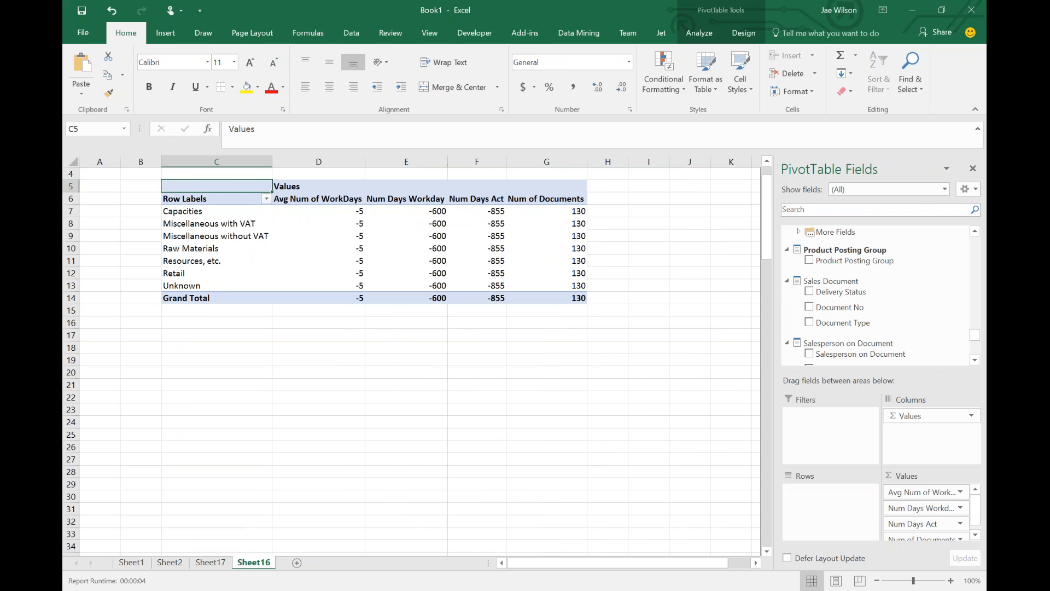
scroll(860, 327, "down", 3)
scroll(858, 329, "up", 3)
left_click(855, 343)
scroll(855, 343, "down", 2)
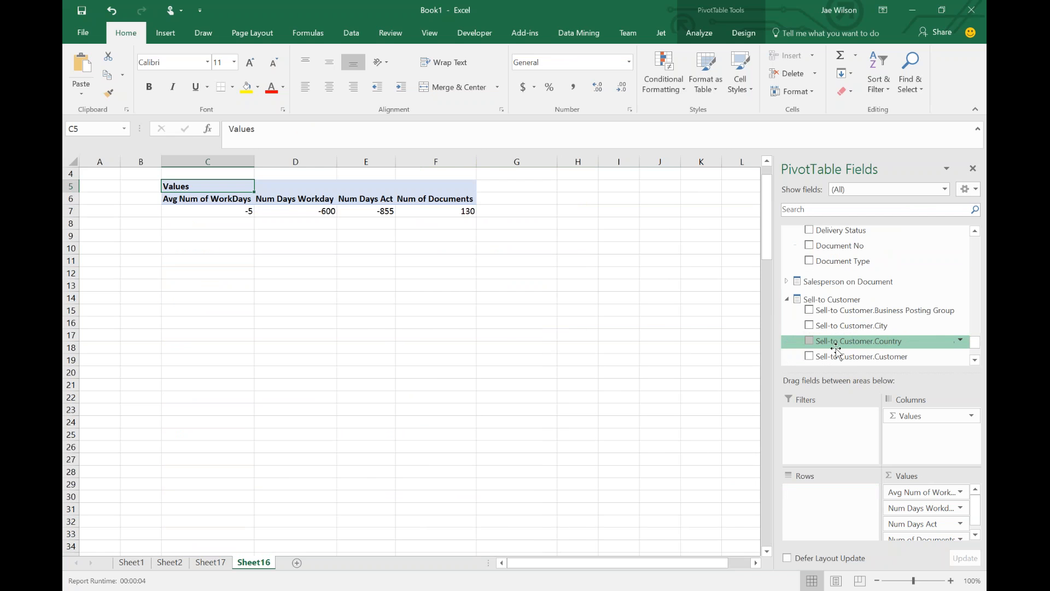
left_click(809, 341)
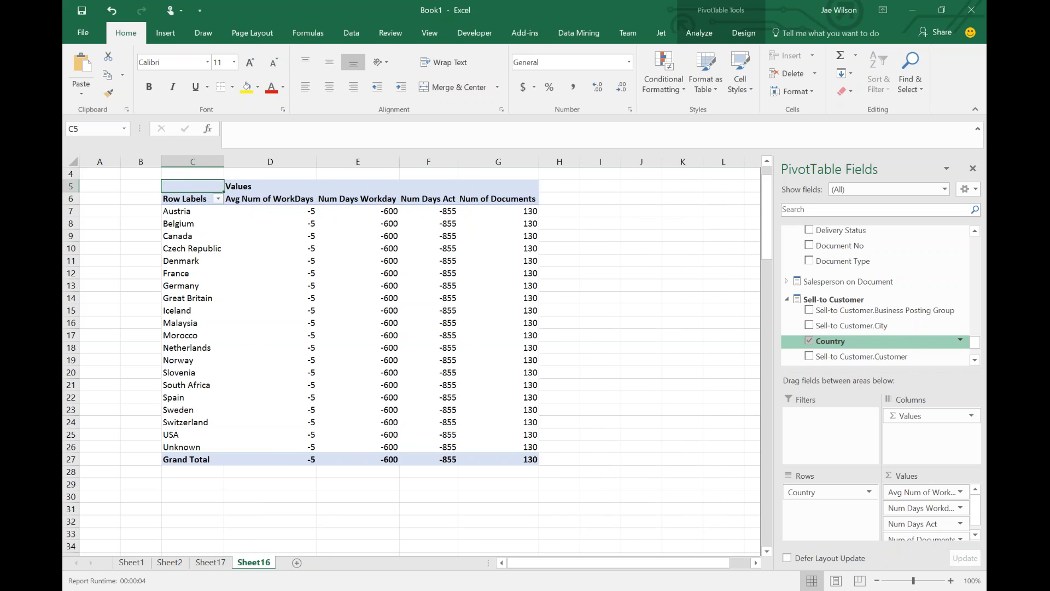
left_click(809, 341)
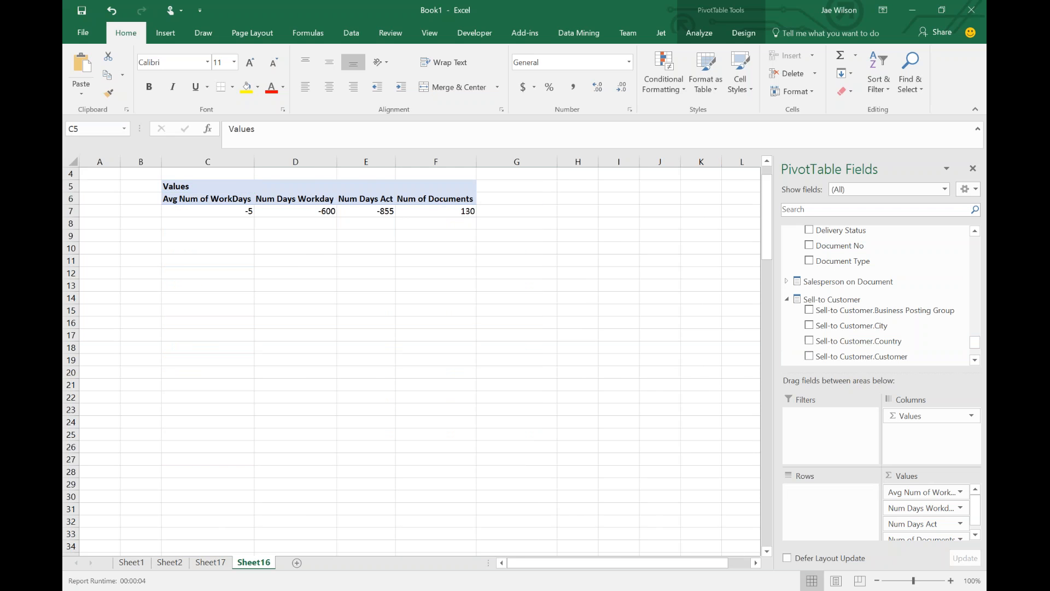
Step: Switch to Jet Data Manager and view the fields of the Sales Document table in the data warehouse
key("alt+Tab")
scroll(404, 474, "down", 3)
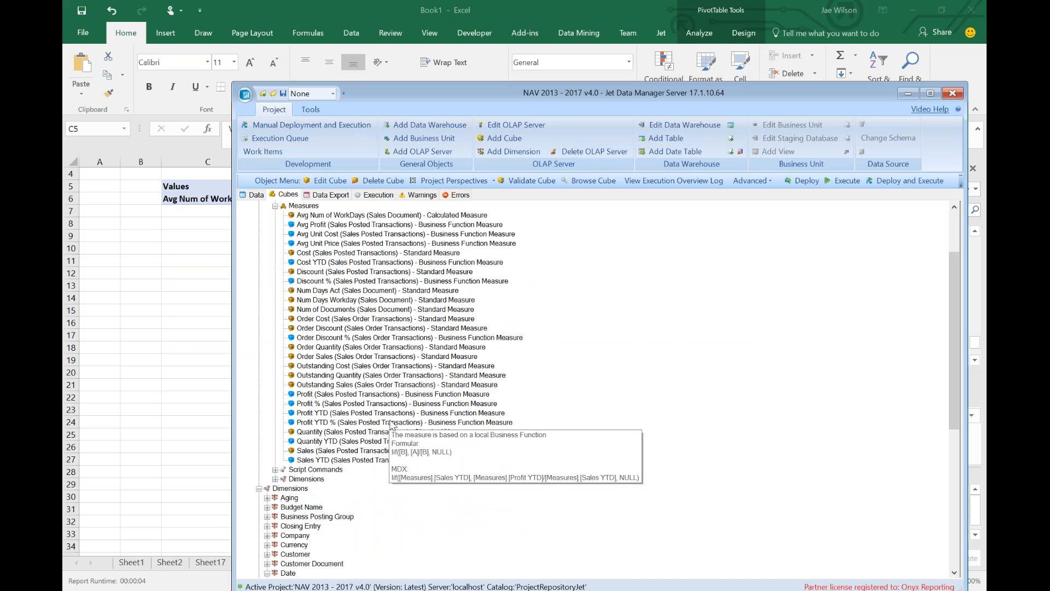
left_click(256, 195)
scroll(355, 536, "down", 4)
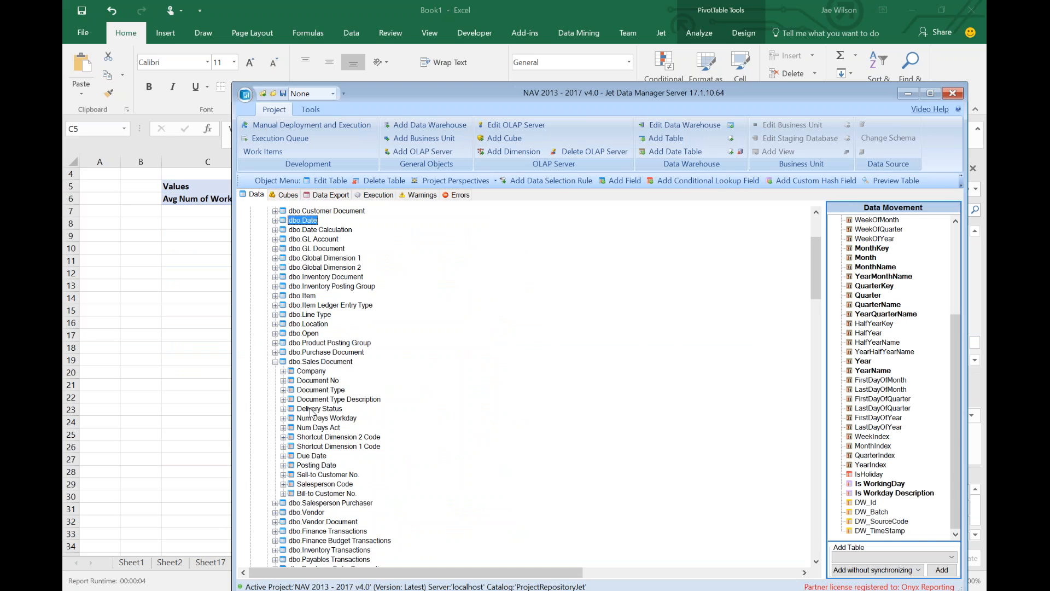
left_click(309, 362)
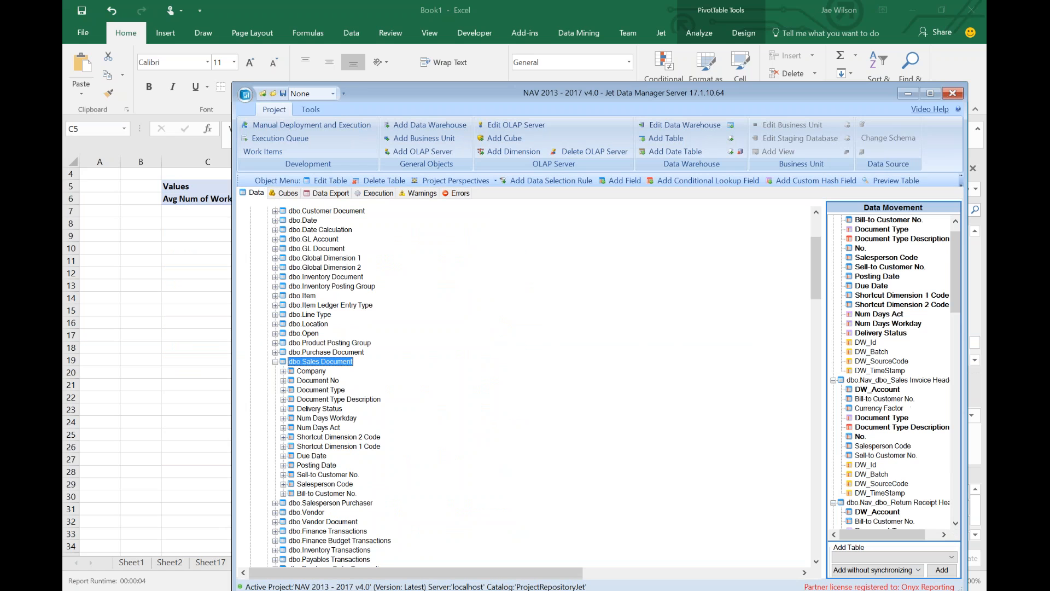
Step: Open the Sales cube's dimension relations for the dbo.Sales Document fact table
left_click(295, 197)
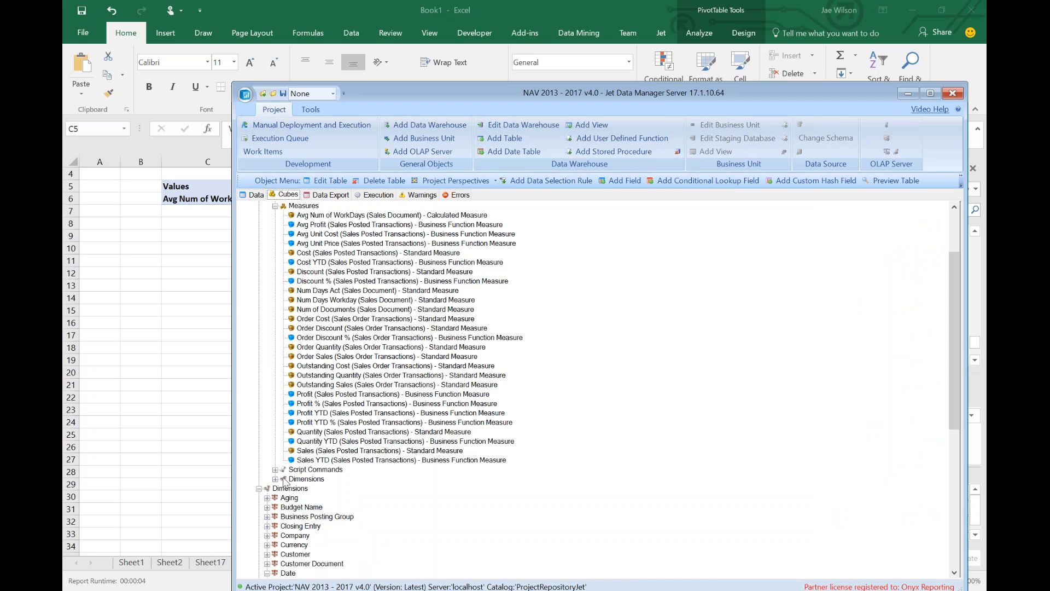
left_click(276, 480)
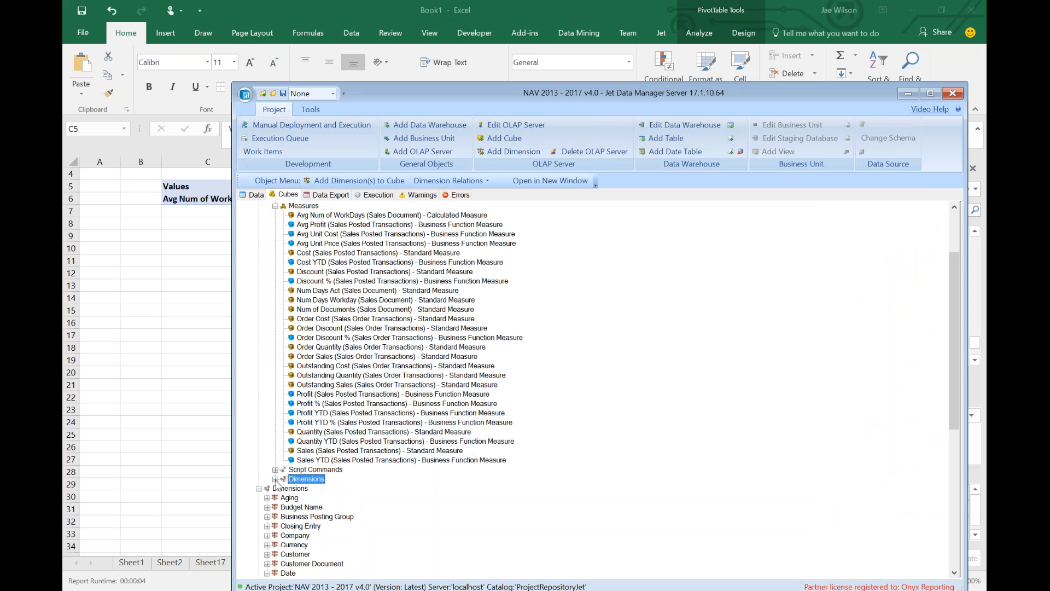
scroll(293, 466, "up", 5)
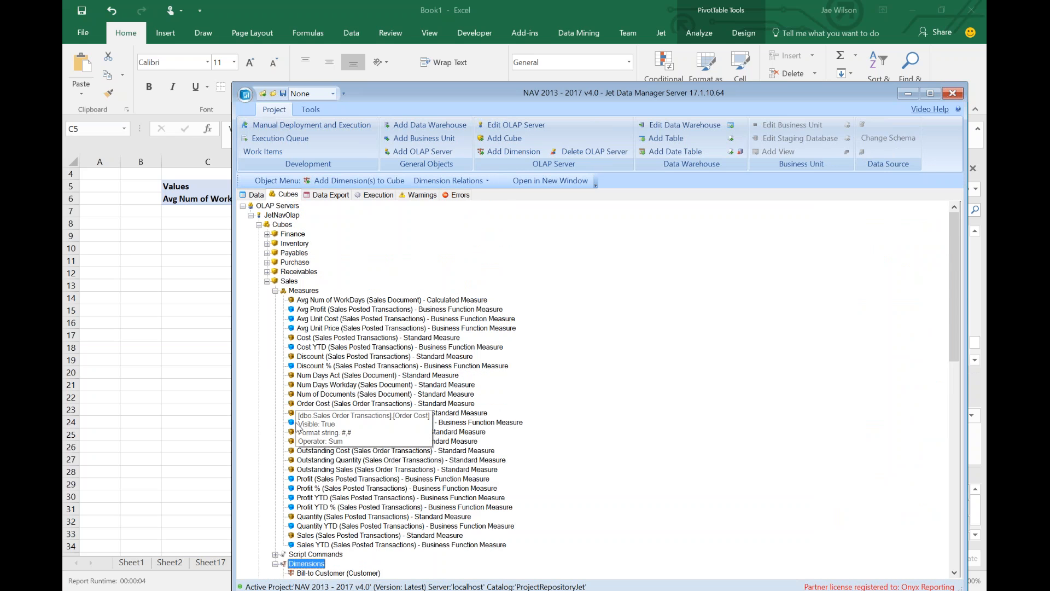
scroll(292, 458, "down", 4)
right_click(292, 460)
mouse_move(365, 474)
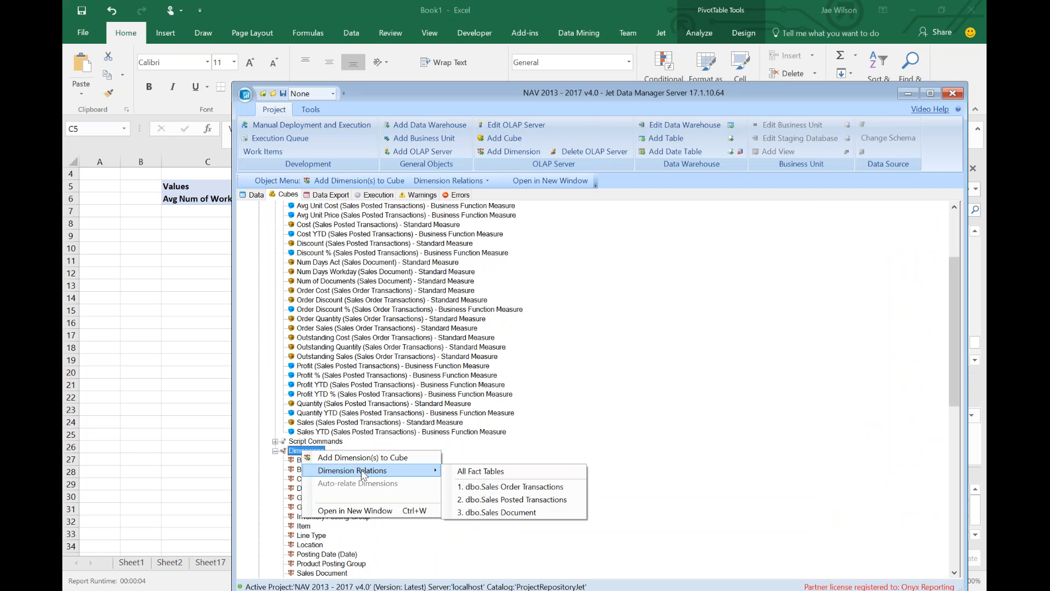
left_click(528, 516)
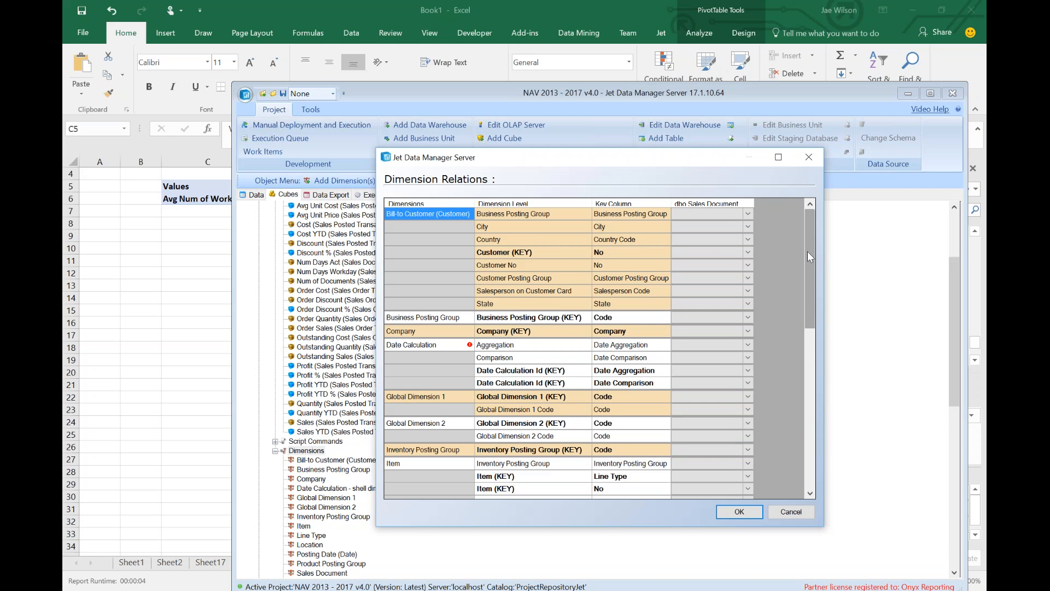
Step: Relate the Sell-to Customer dimension's Customer key to Sell-to Customer No. and the Salesperson on Document key to Salesperson Code
left_click_drag(808, 252, 810, 394)
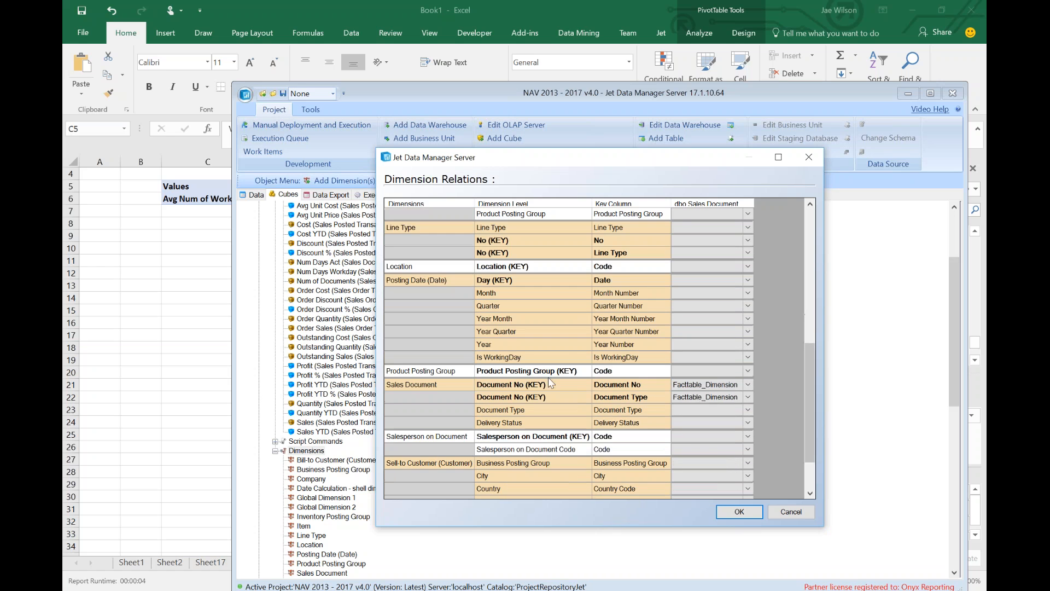
left_click(698, 386)
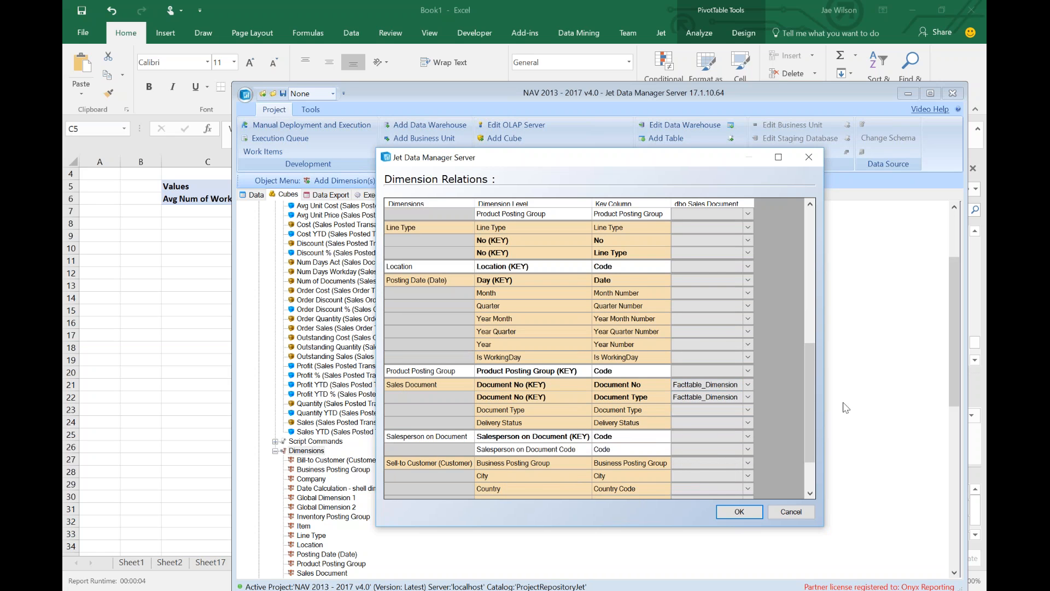
left_click_drag(813, 389, 799, 427)
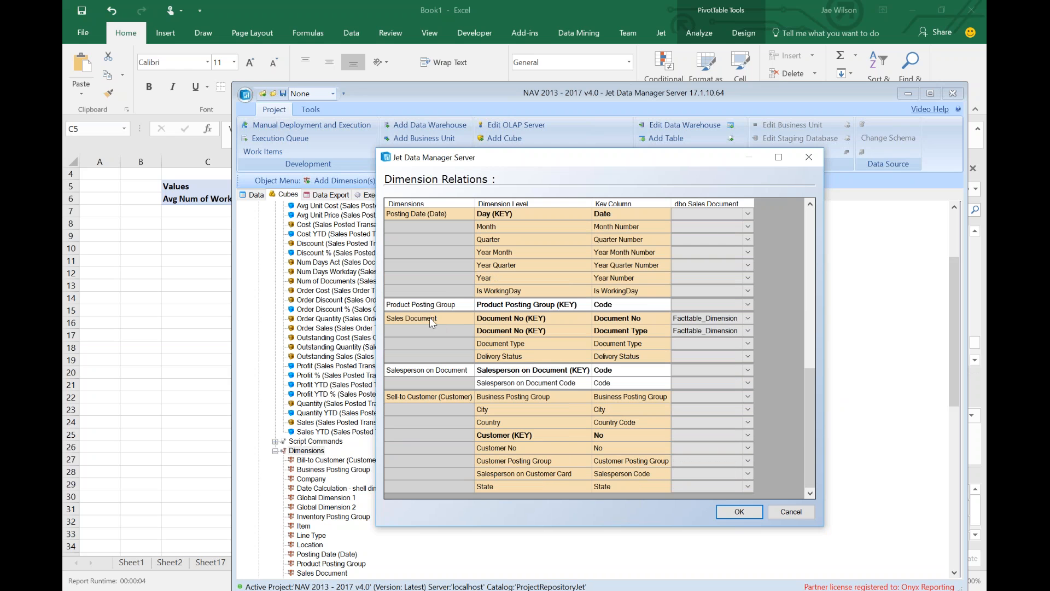
left_click(711, 319)
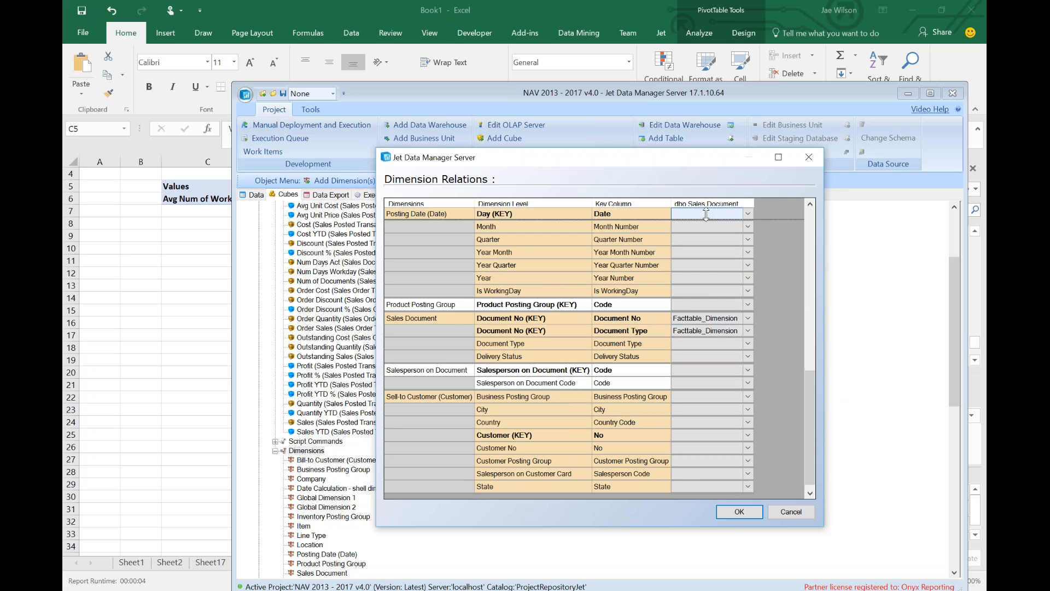
scroll(708, 215, "up", 1)
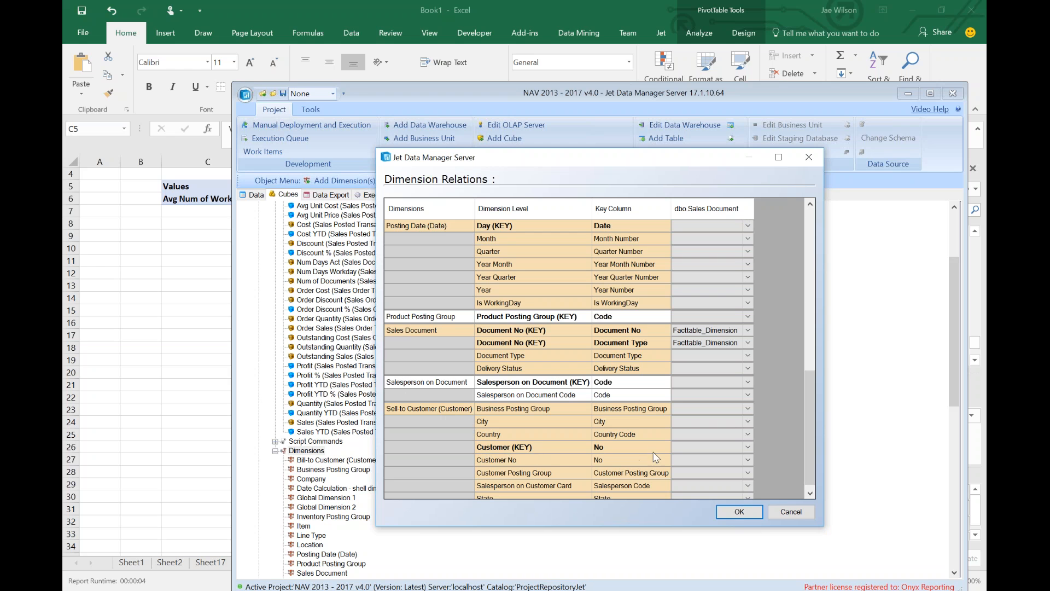
left_click(681, 449)
left_click(681, 449)
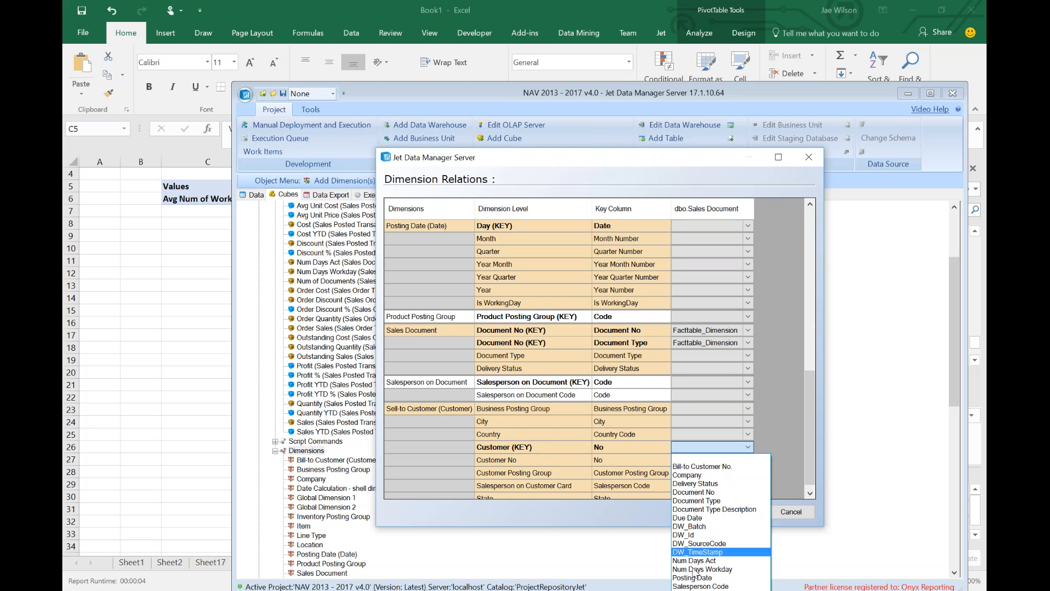
left_click(693, 590)
left_click(690, 383)
left_click(691, 385)
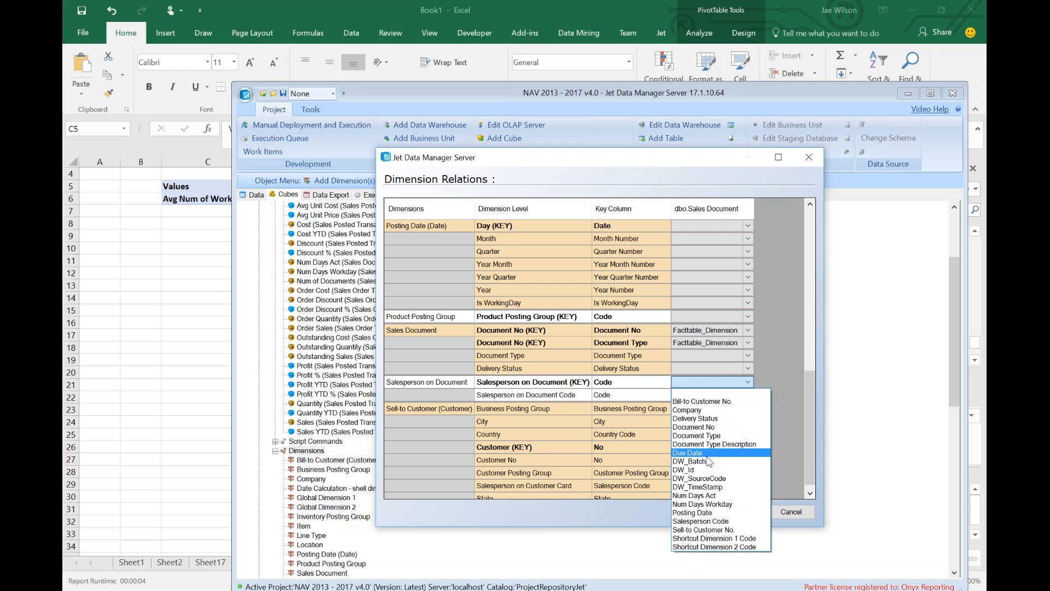
left_click(695, 521)
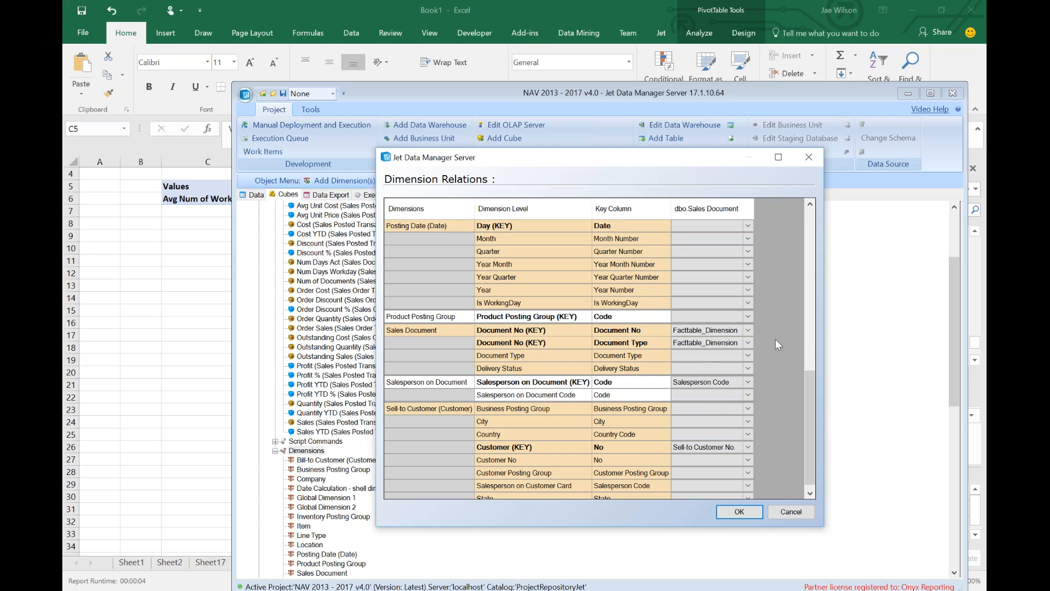
Step: Relate the Posting Date dimension's Day key to the Posting Date field of dbo.Sales Document
scroll(776, 342, "up", 1)
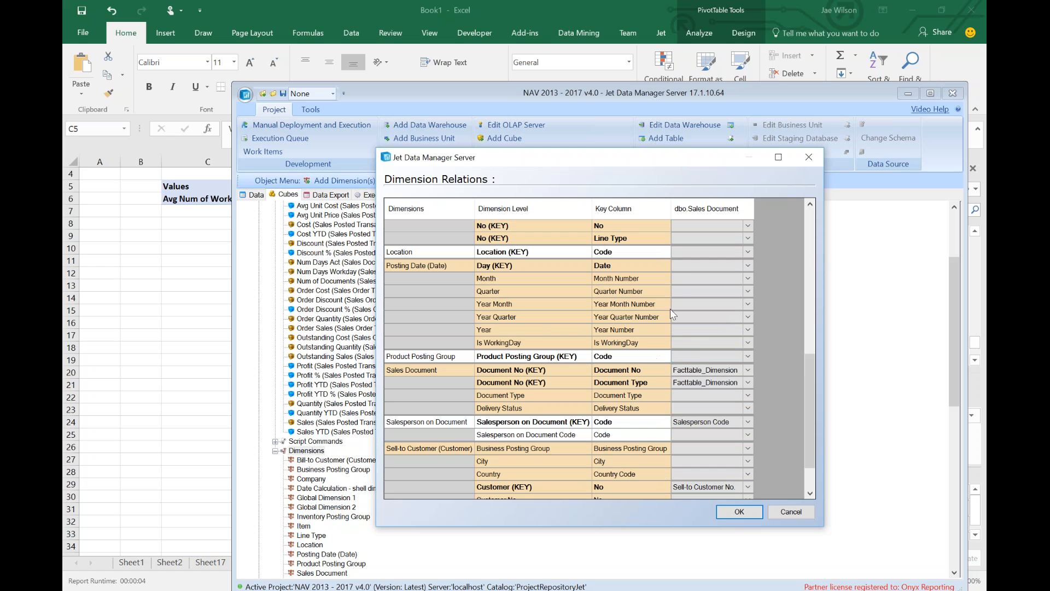
left_click(691, 266)
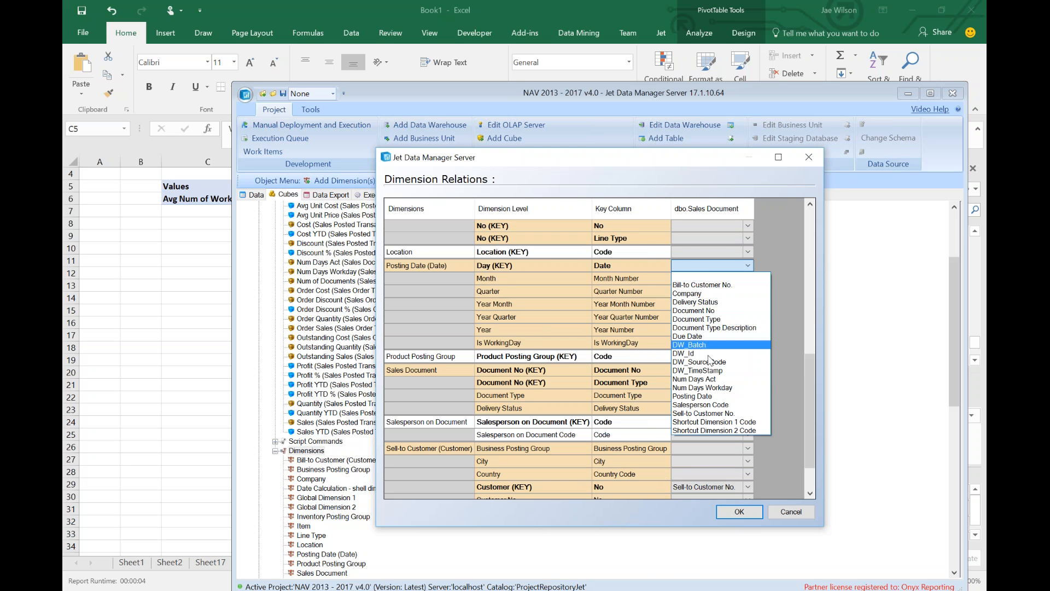
left_click(699, 396)
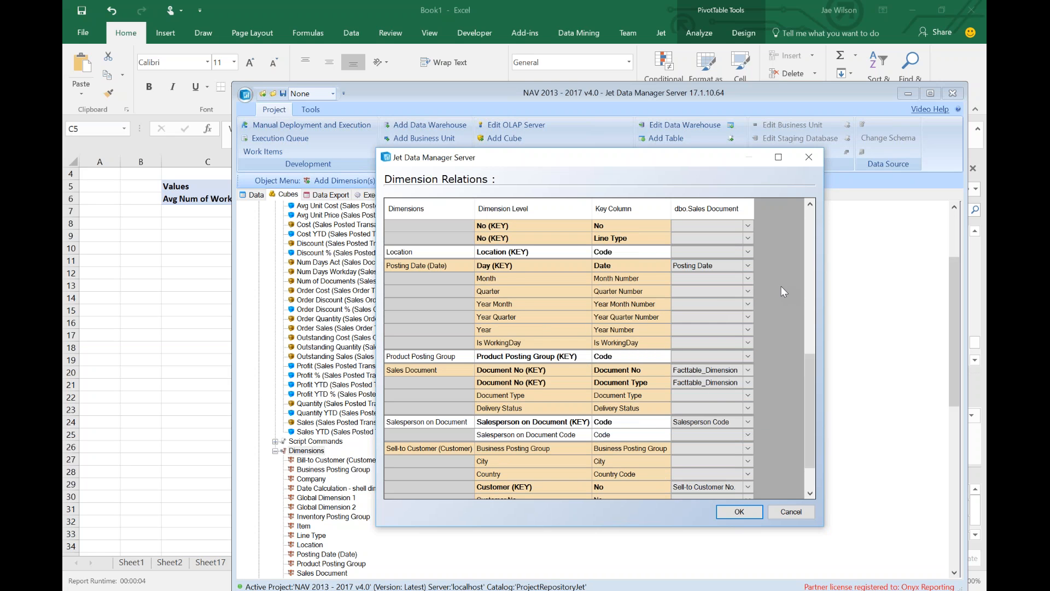
Step: Relate the Global Dimension 1 key to Shortcut Dimension 1 Code and the Global Dimension 2 key to Shortcut Dimension 2 Code
scroll(777, 290, "up", 2)
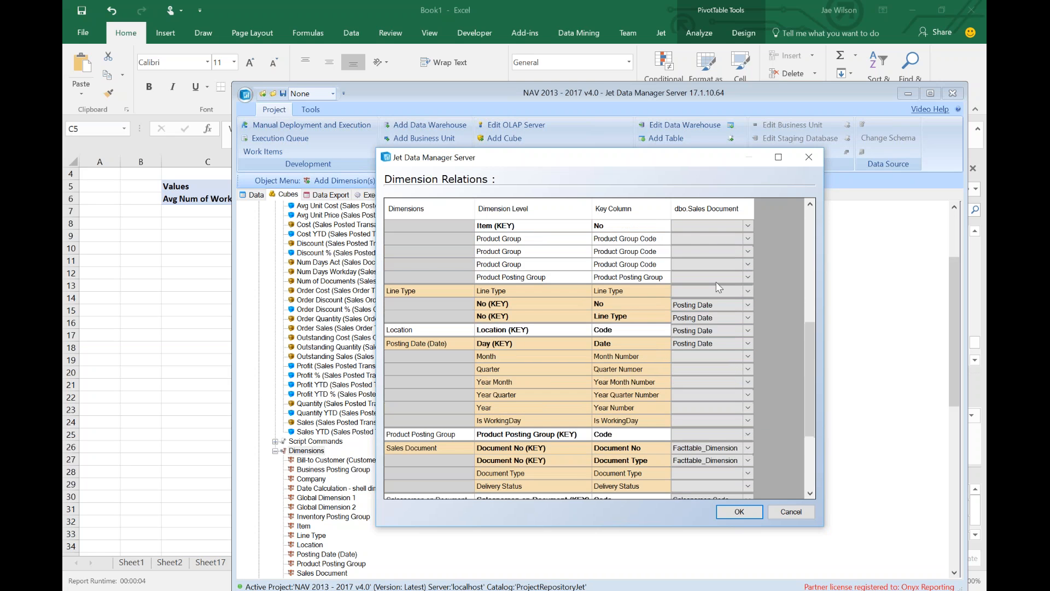
scroll(747, 328, "up", 3)
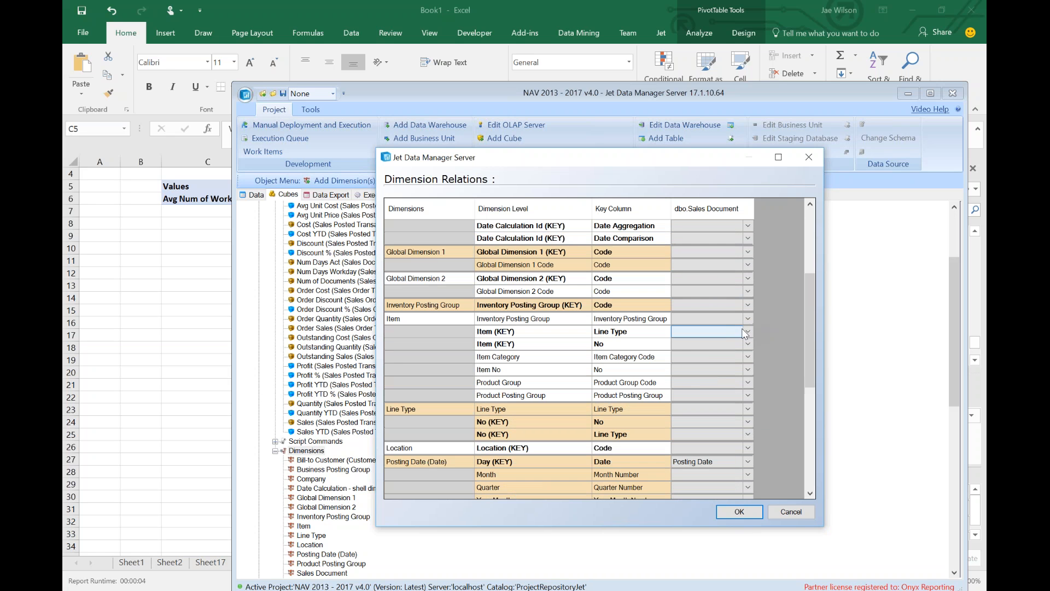
left_click(713, 256)
left_click(713, 401)
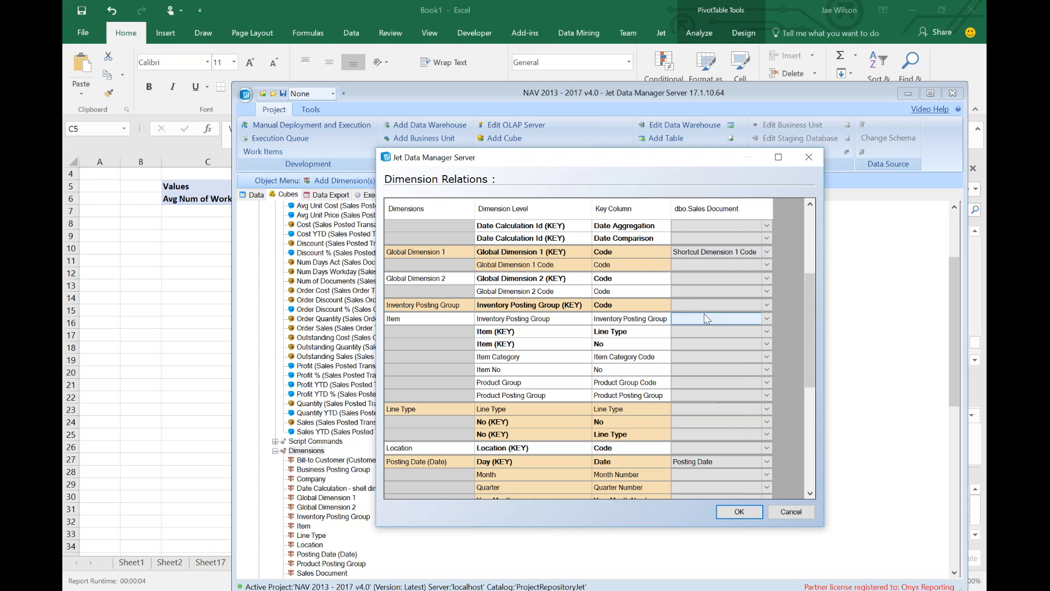
left_click(682, 280)
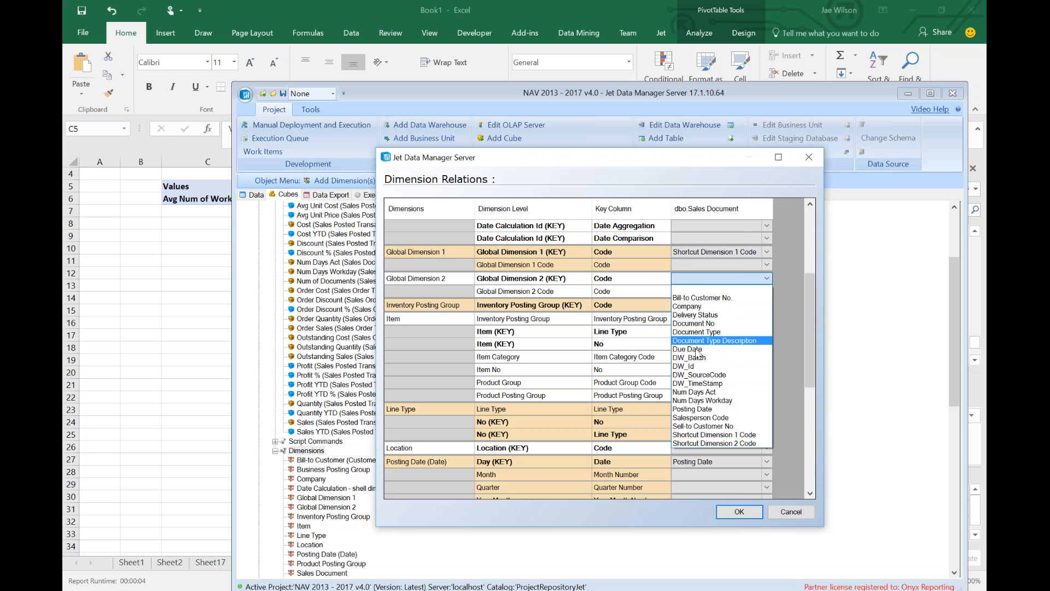
left_click(691, 444)
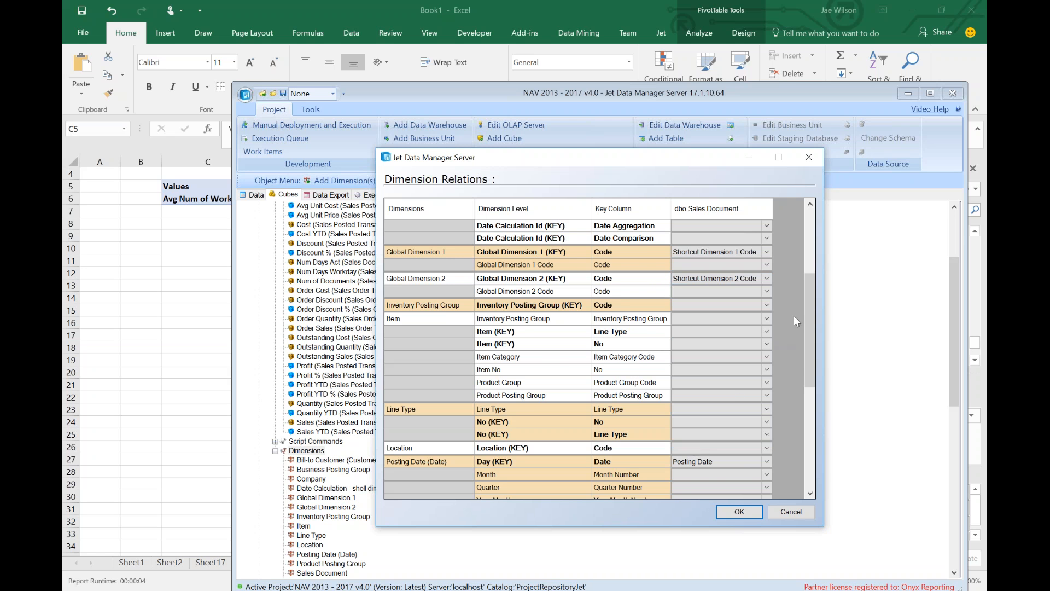
Step: Relate the Bill-to Customer dimension's Customer key to Bill-to Customer No. and save the dimension relations
scroll(793, 316, "up", 3)
scroll(792, 315, "up", 1)
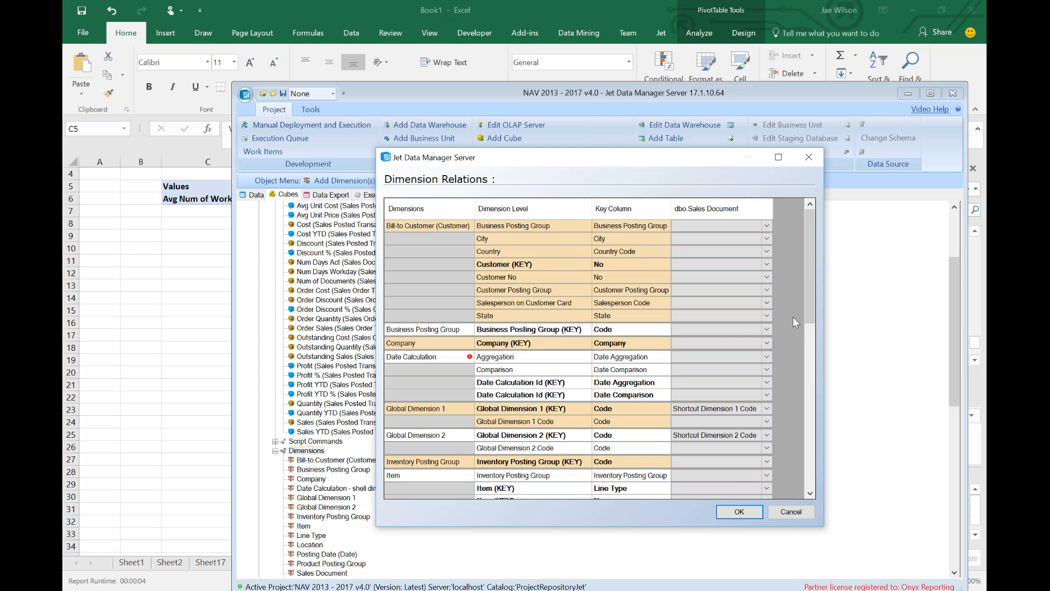
left_click(722, 264)
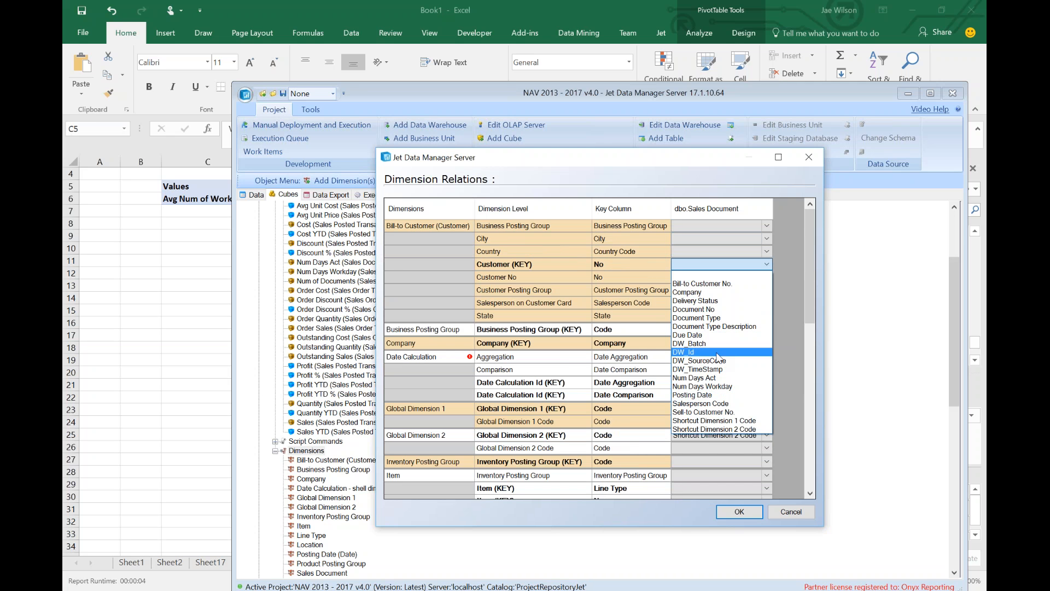
left_click(699, 283)
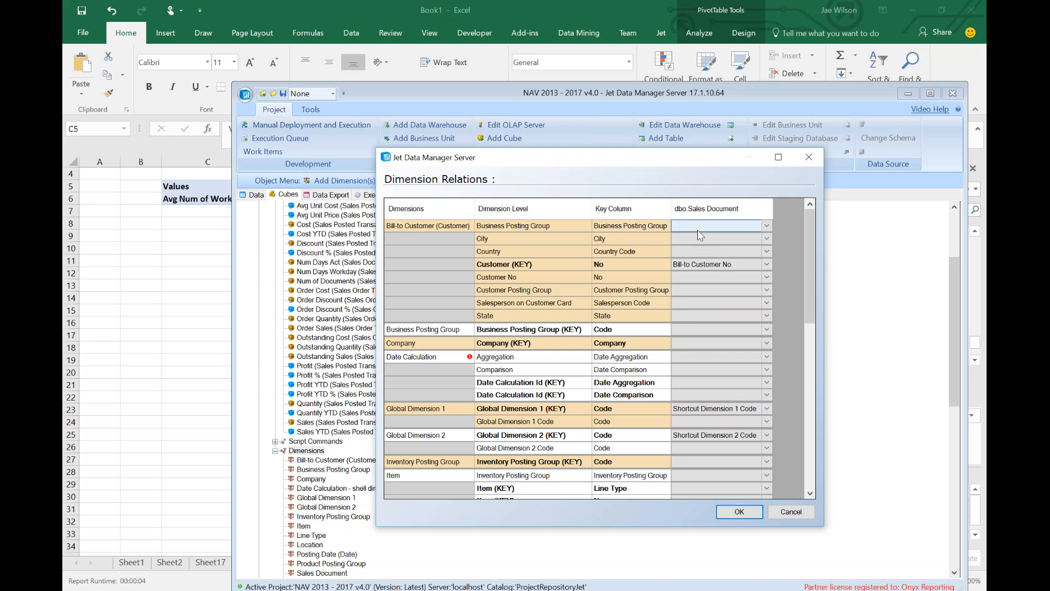
left_click(741, 511)
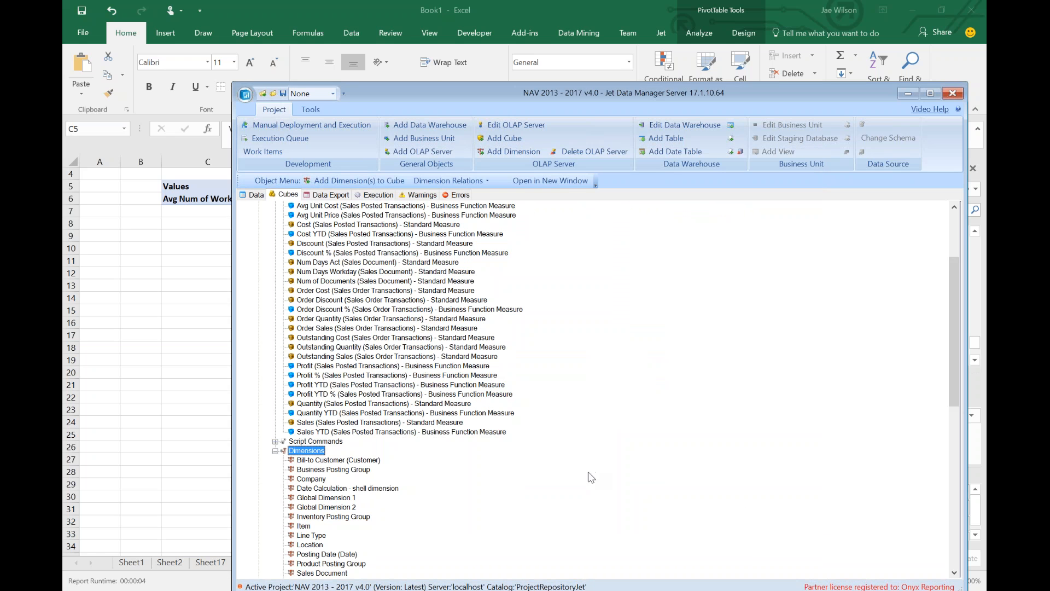
Step: Deploy and execute the Sales cube with managed deployment enabled
scroll(581, 469, "up", 4)
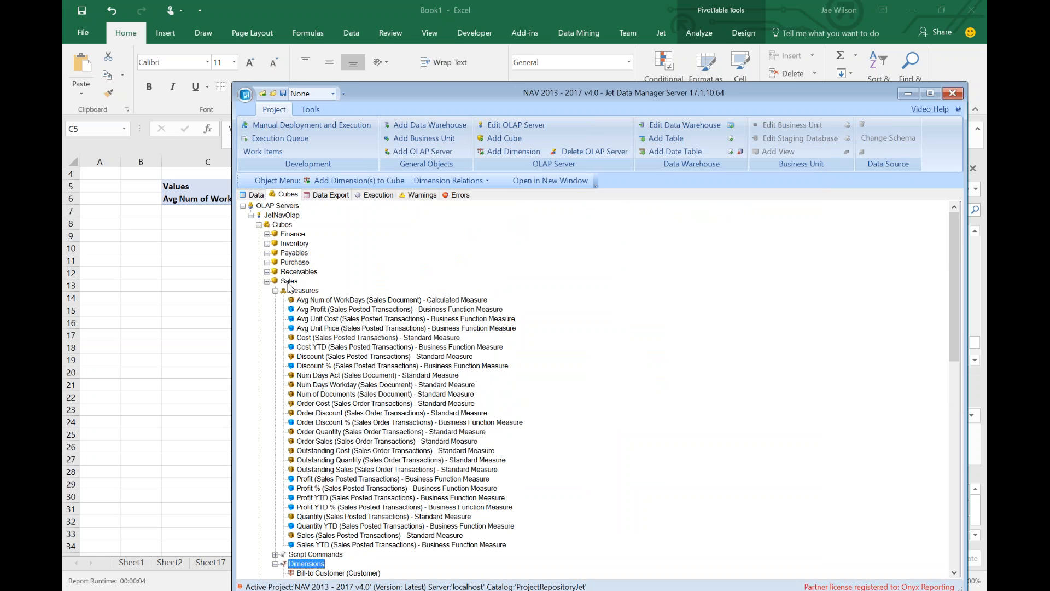
right_click(289, 281)
left_click(336, 461)
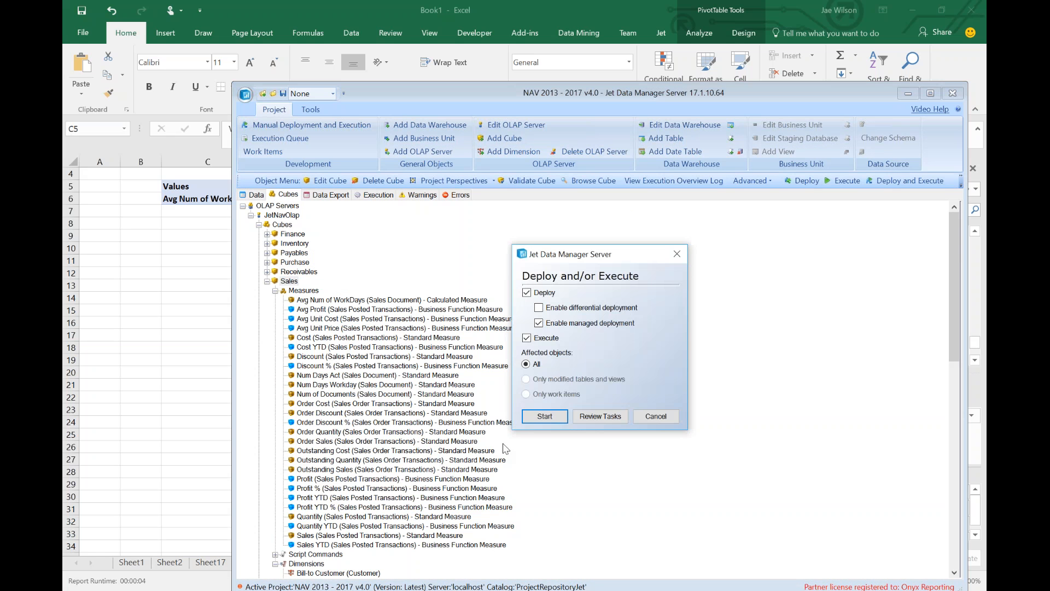
left_click(542, 418)
left_click(693, 436)
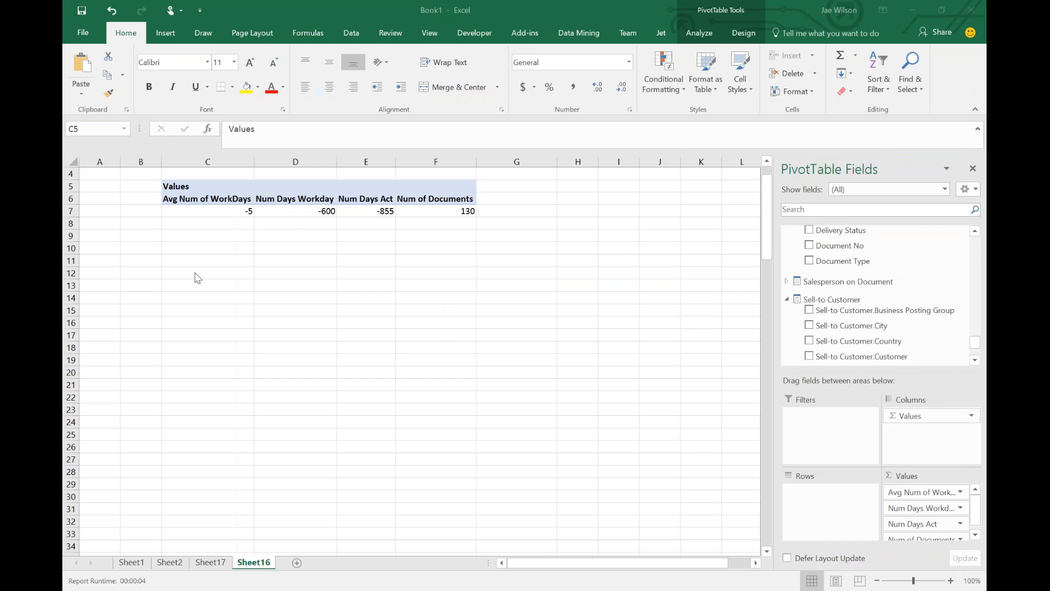
Step: Close the completed cube deployment and refresh the pivot table in Excel
left_click(241, 211)
left_click(700, 33)
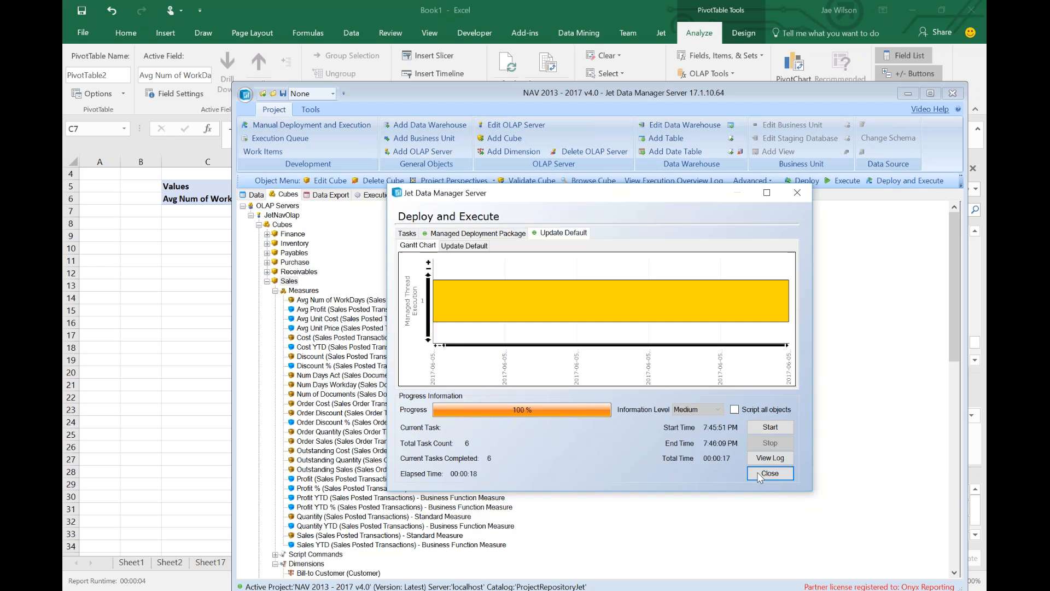
left_click(757, 472)
left_click(207, 199)
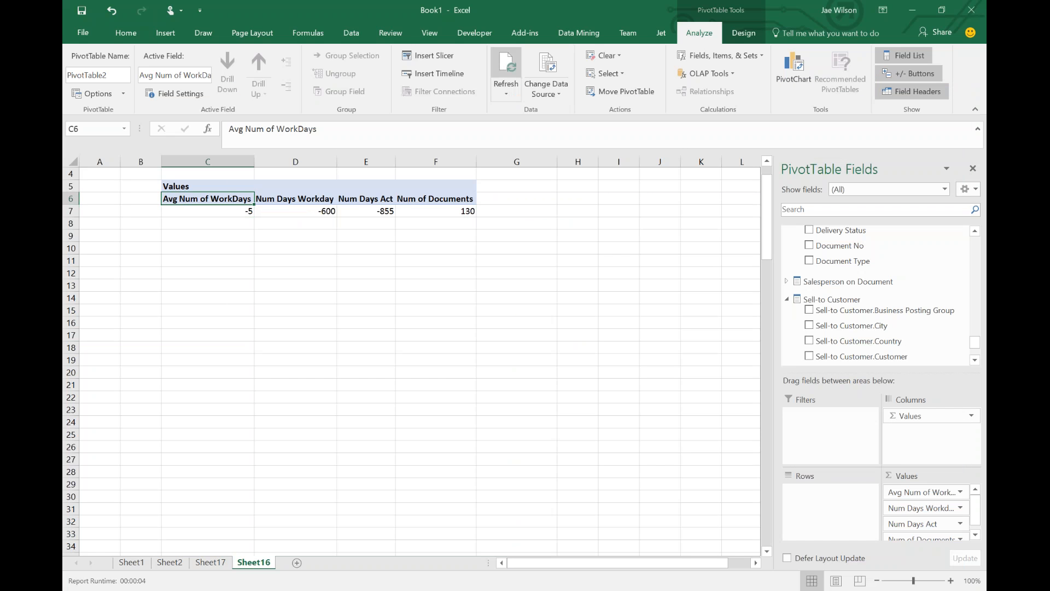
Step: Add the Sell-to Customer Country field to the pivot table's rows and check the measures per country
left_click(433, 213)
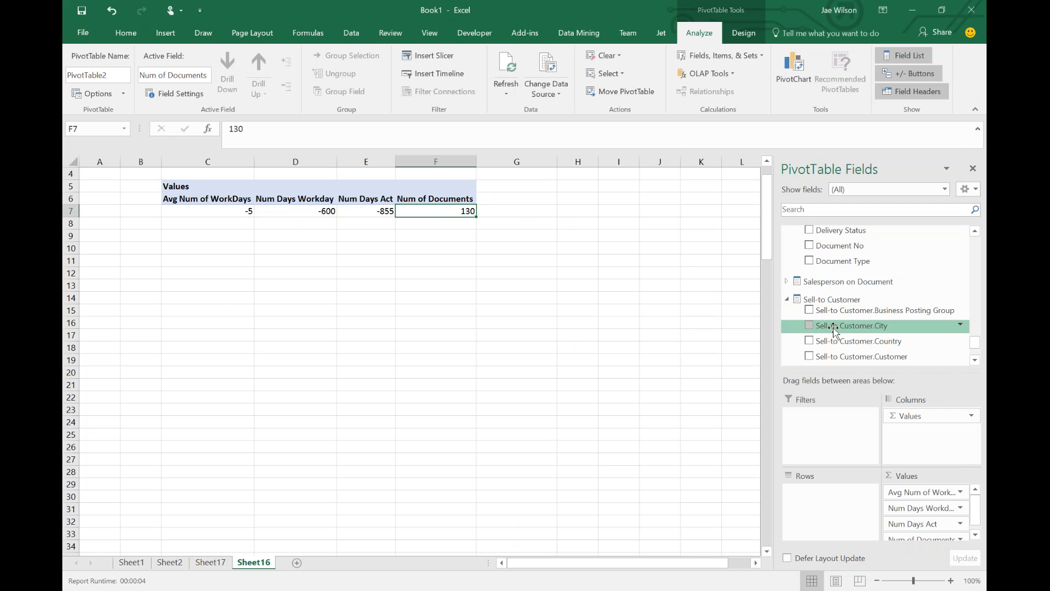
left_click_drag(834, 342, 833, 496)
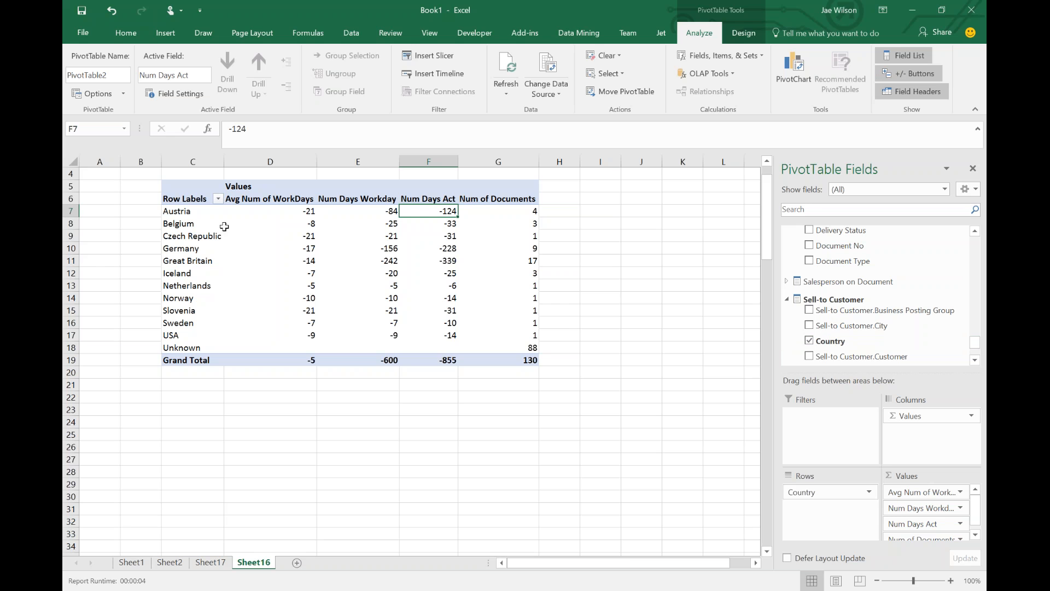
left_click_drag(246, 224, 533, 351)
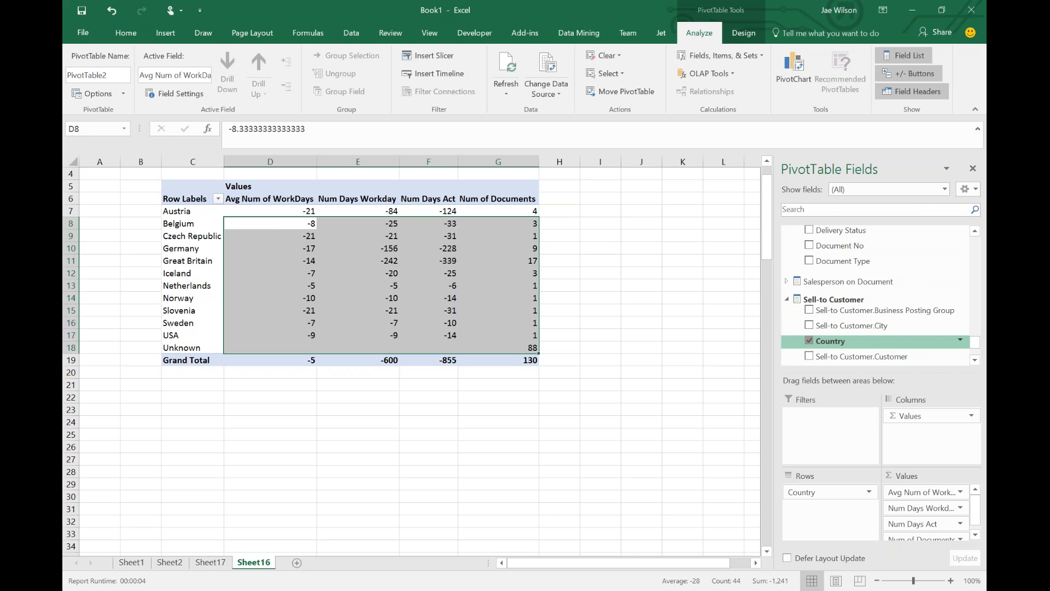
Step: Replace Country with the Salesperson on Document field in the pivot table's rows
left_click(809, 341)
left_click(809, 294)
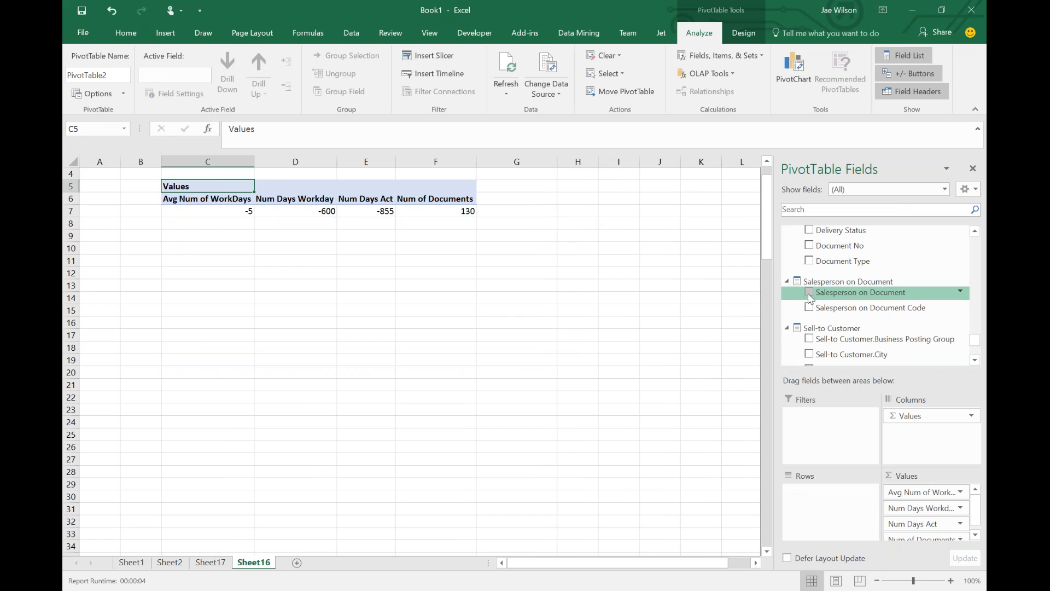
left_click(809, 294)
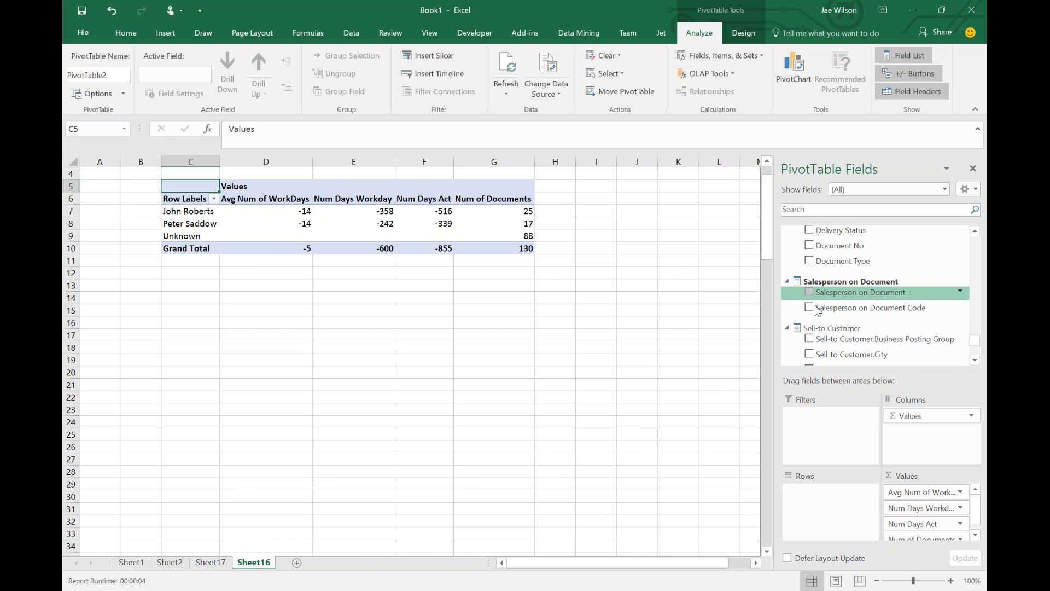
Step: Put the Posting Date's Date YQMD field in the pivot table's rows and compare the workday measures by year
left_click(810, 248)
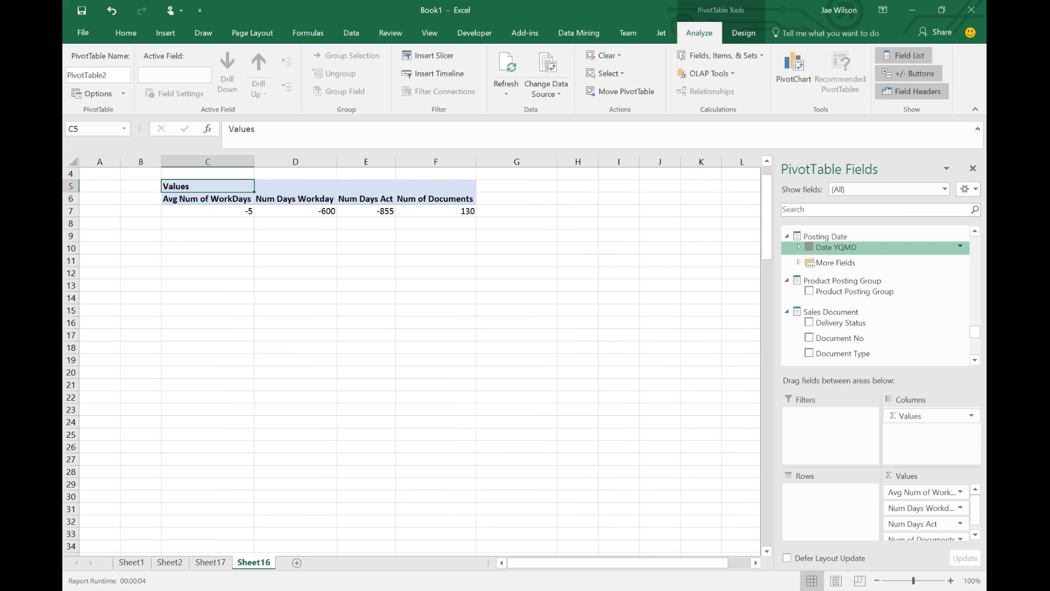
left_click_drag(821, 486, 819, 492)
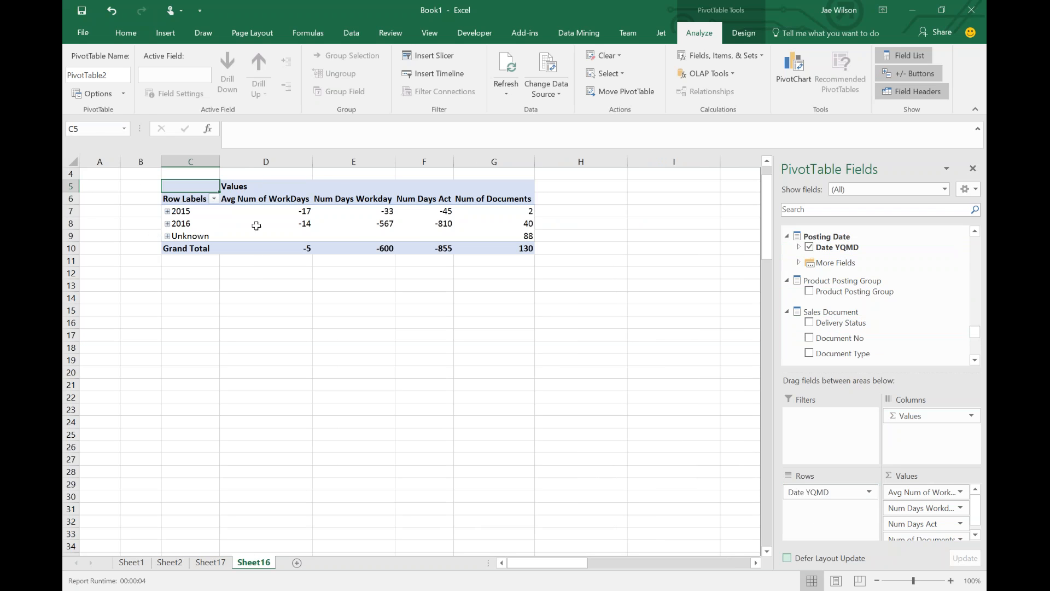
left_click_drag(264, 212, 371, 224)
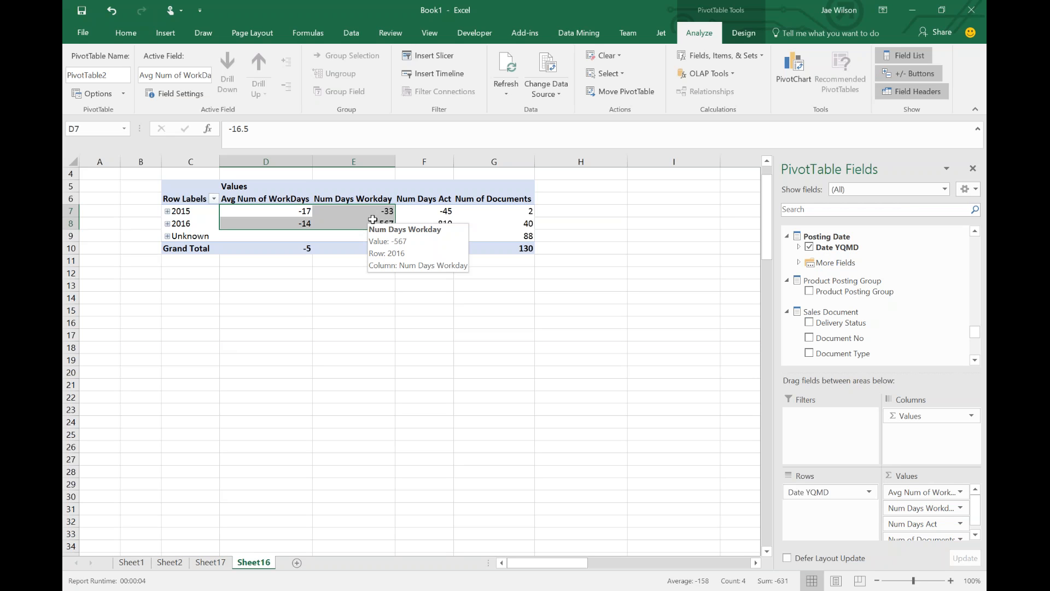
Step: Add Delivery Status below Date YQMD in the rows and examine the measures for each SLA status per year
left_click_drag(840, 338, 803, 511)
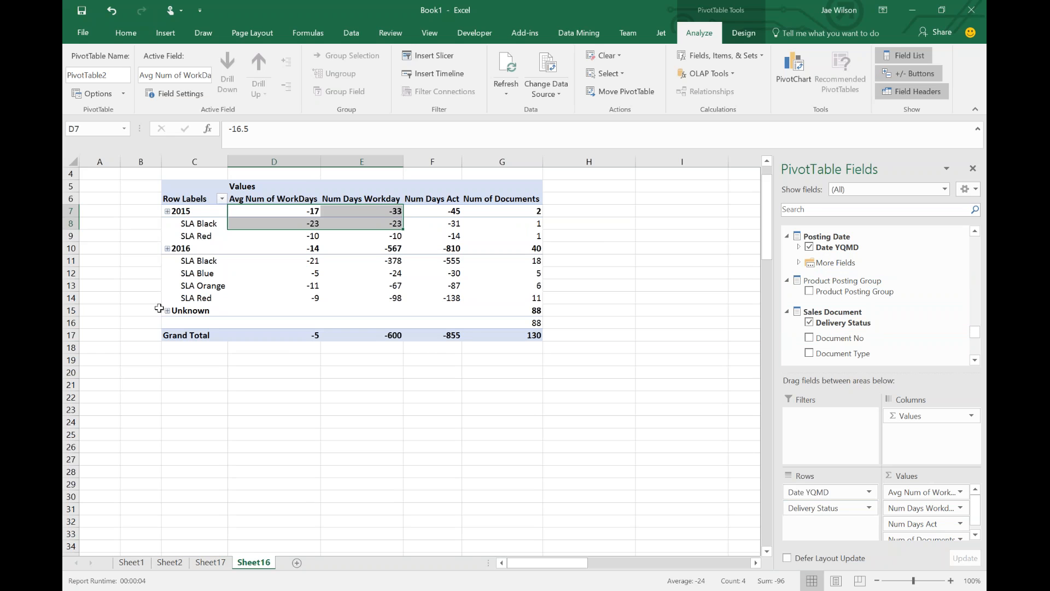
left_click_drag(291, 262, 524, 297)
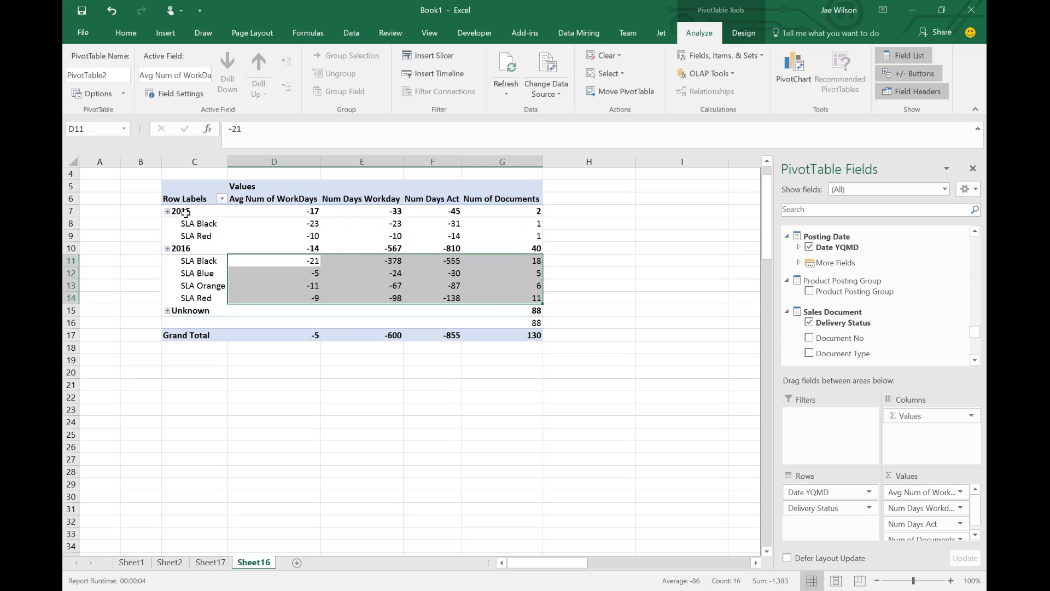
left_click_drag(185, 213, 533, 237)
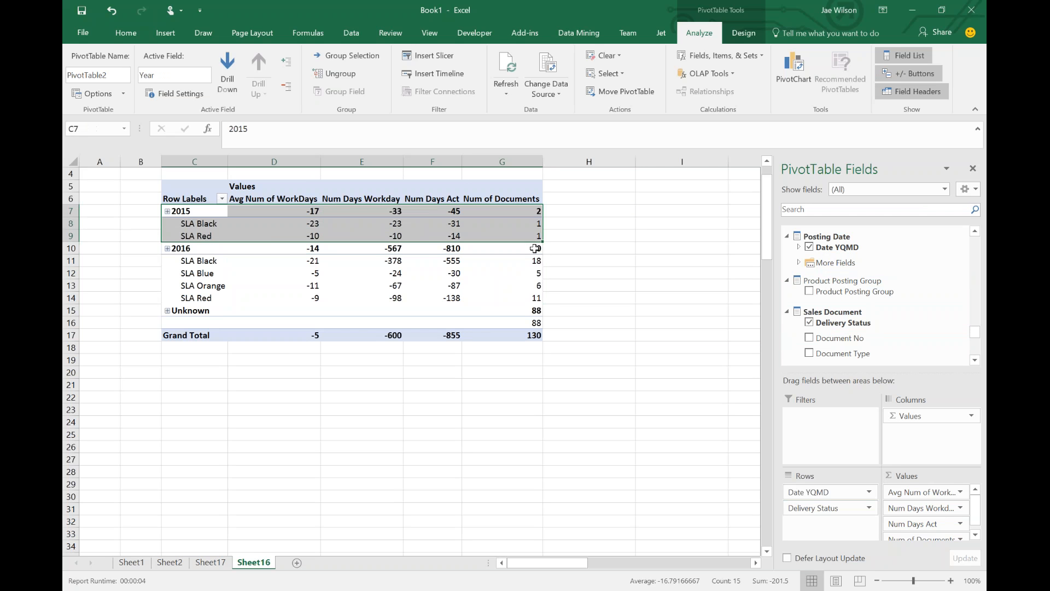
left_click_drag(534, 261, 197, 298)
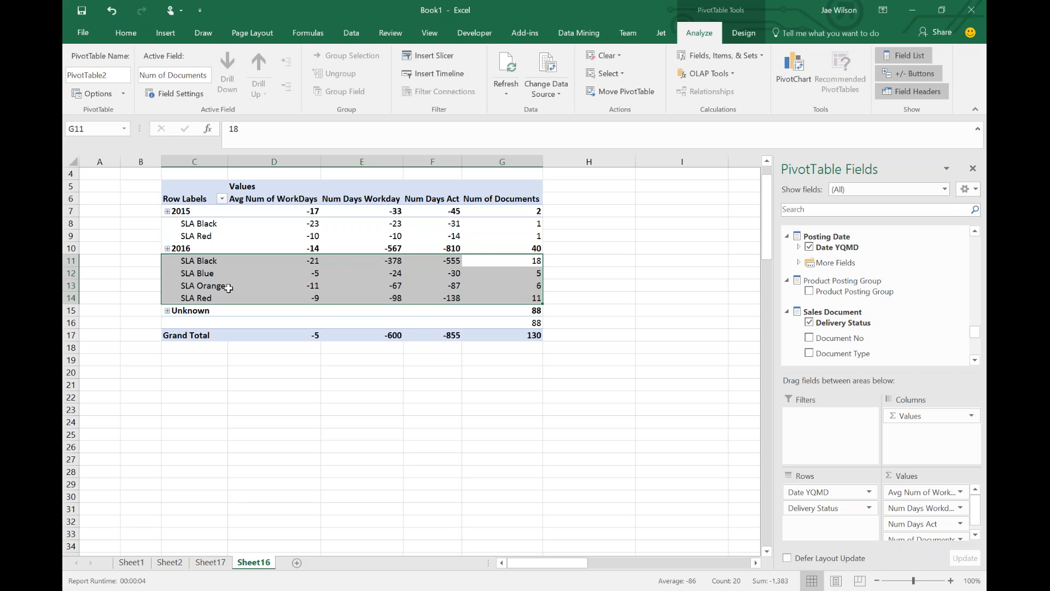
left_click_drag(453, 263, 195, 263)
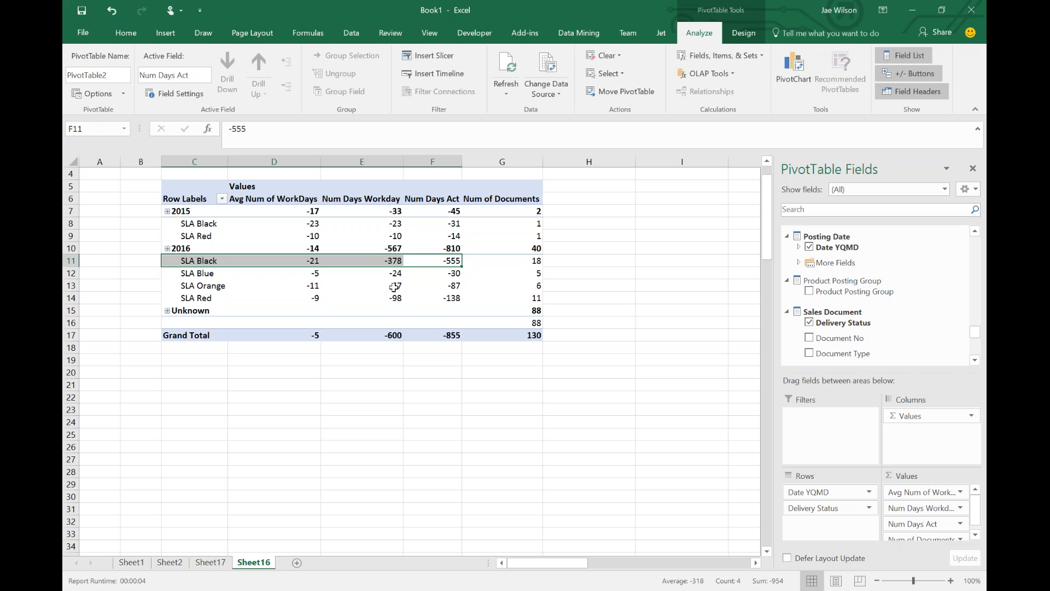
left_click(498, 265)
left_click_drag(537, 311, 205, 310)
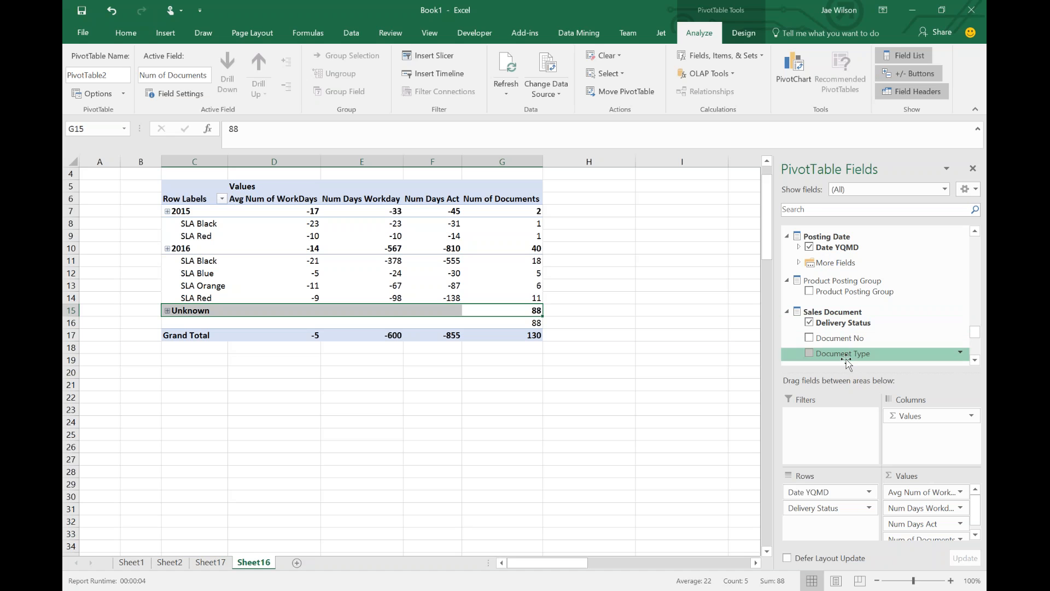
Step: Add Document Type as a report filter and restrict the pivot table to Sales Shipment
left_click_drag(847, 357, 845, 426)
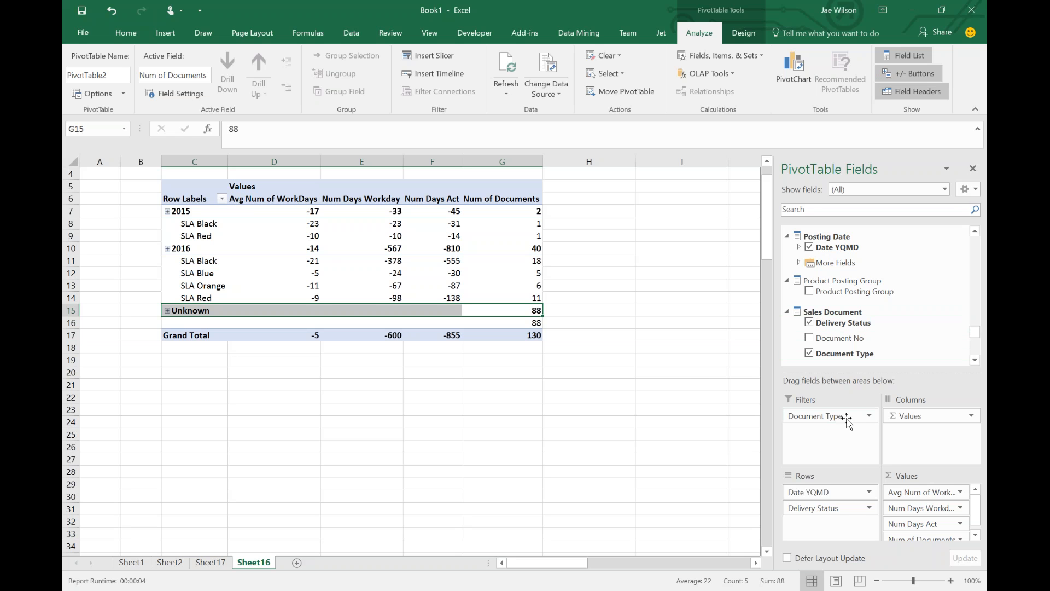
scroll(689, 383, "up", 1)
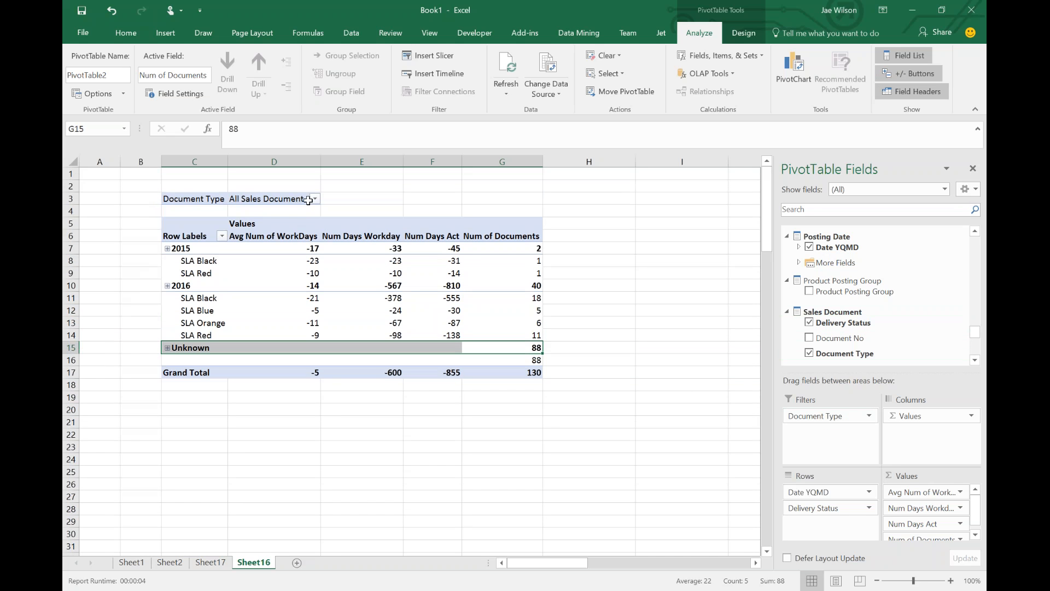
left_click(309, 199)
left_click(315, 199)
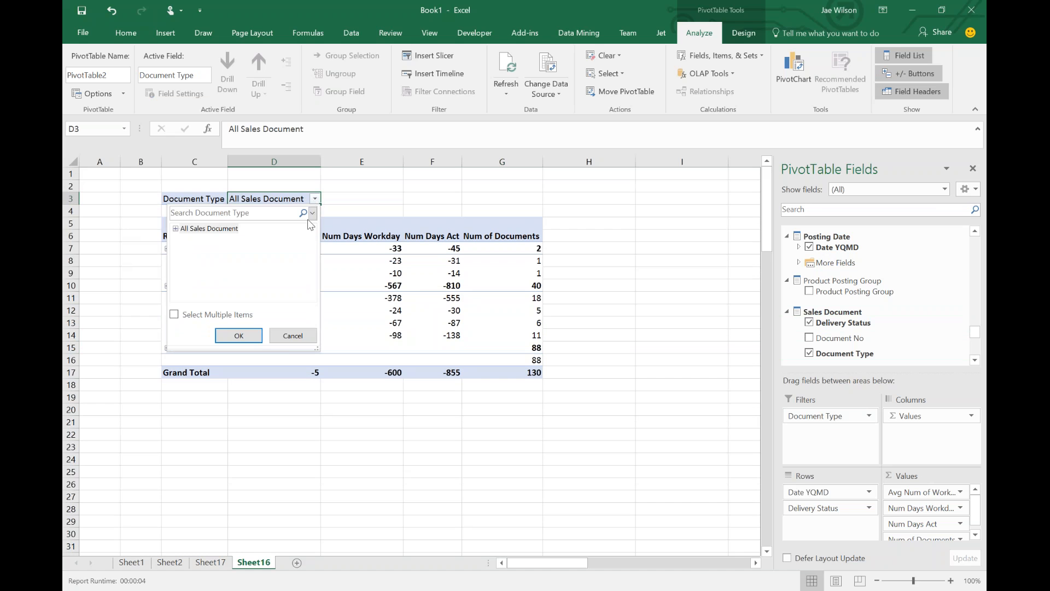
left_click(175, 229)
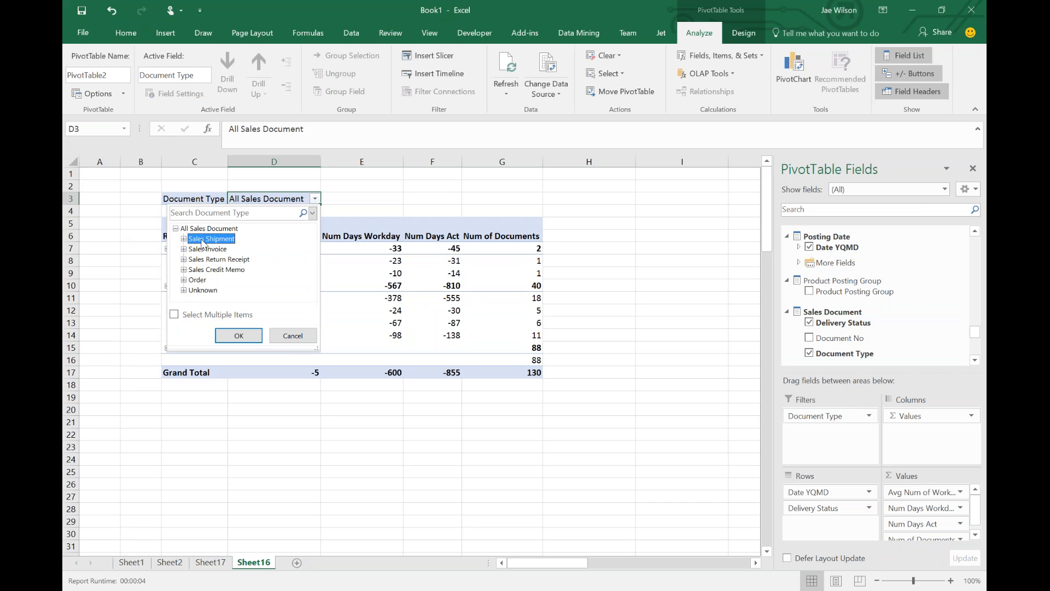
left_click(210, 239)
left_click(226, 335)
left_click_drag(187, 261, 529, 330)
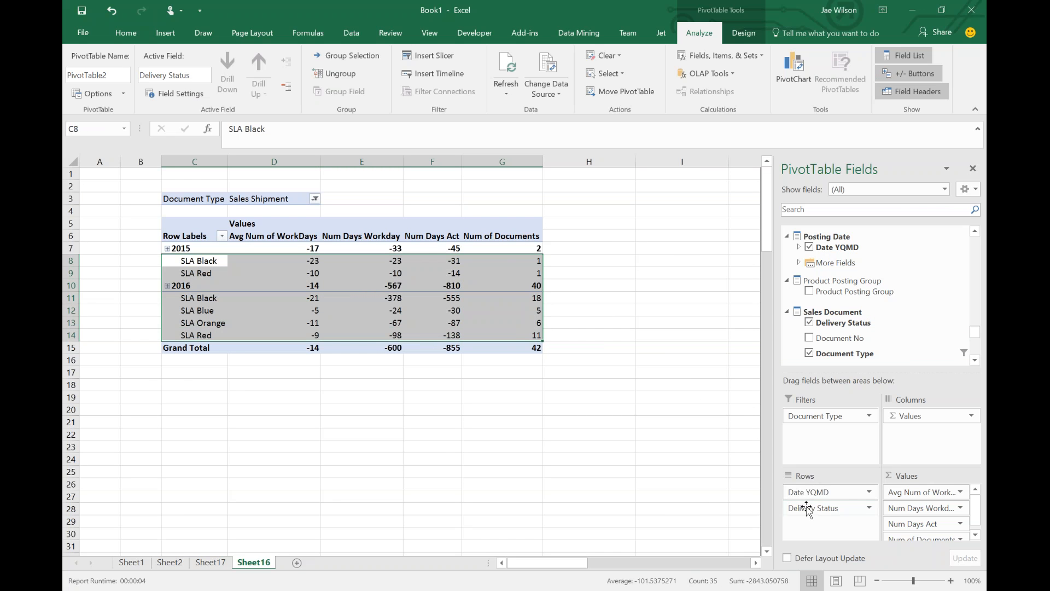
Step: Remove Delivery Status from the rows and check the average workdays per year
left_click_drag(813, 508, 285, 250)
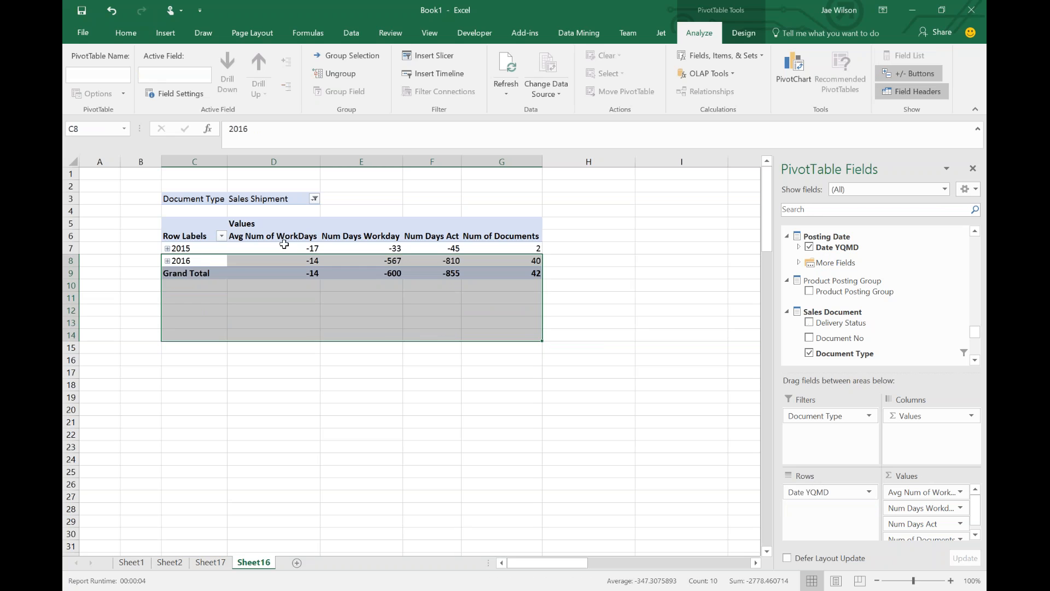
left_click(315, 199)
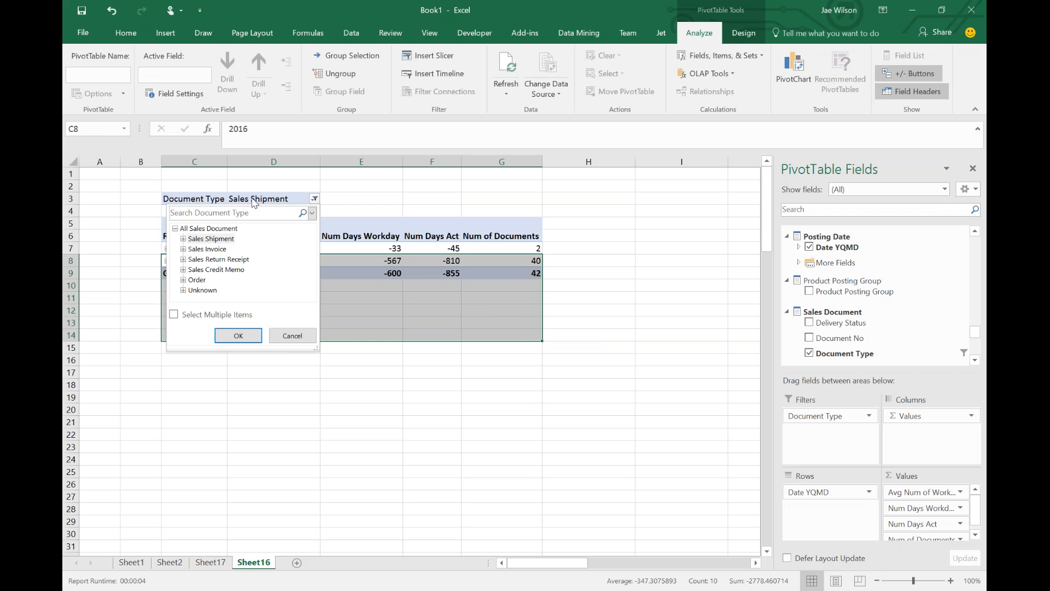
left_click(356, 206)
left_click_drag(262, 247, 267, 263)
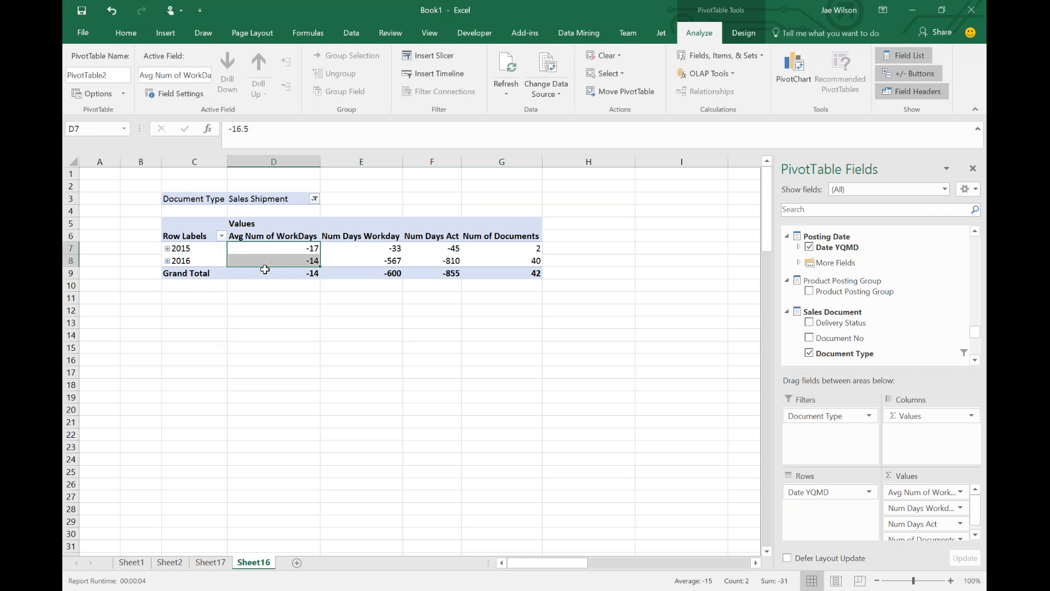
Step: Reset the Document Type filter to All Sales Document and review the average and total workdays per year
left_click(314, 199)
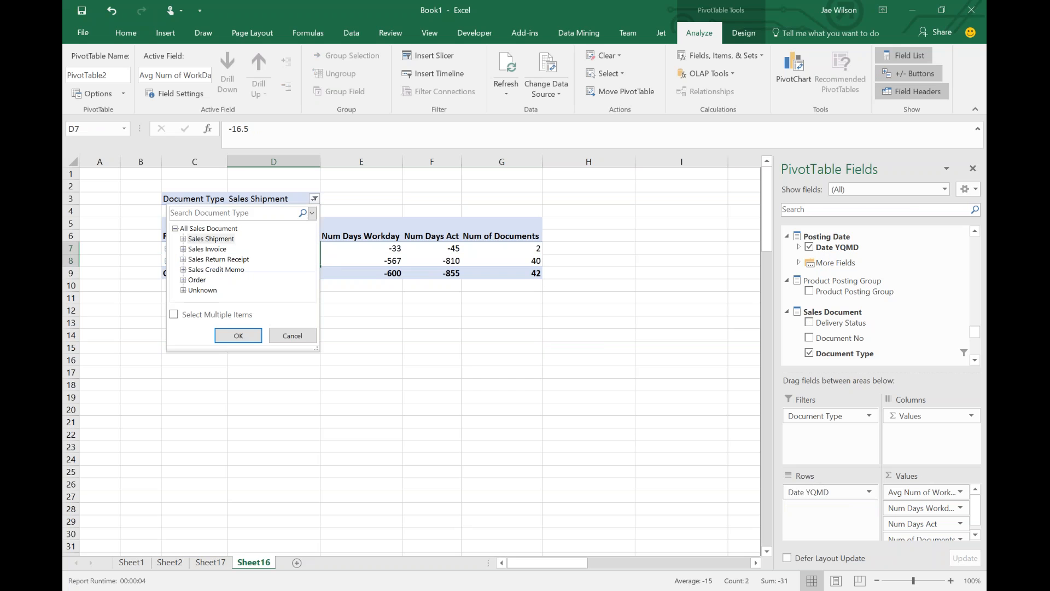
left_click(212, 228)
left_click(239, 335)
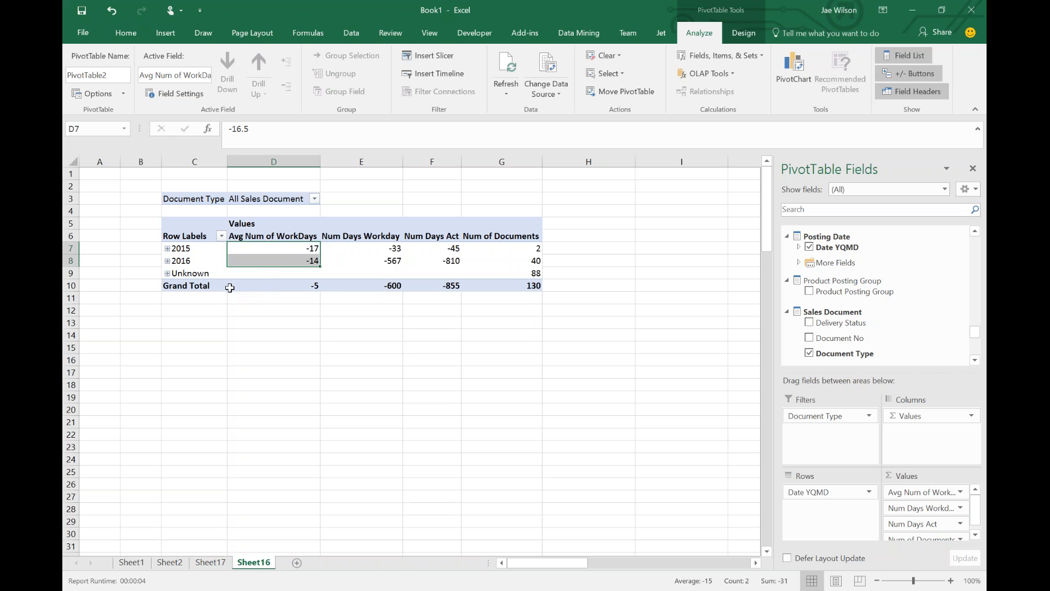
left_click_drag(285, 273, 291, 249)
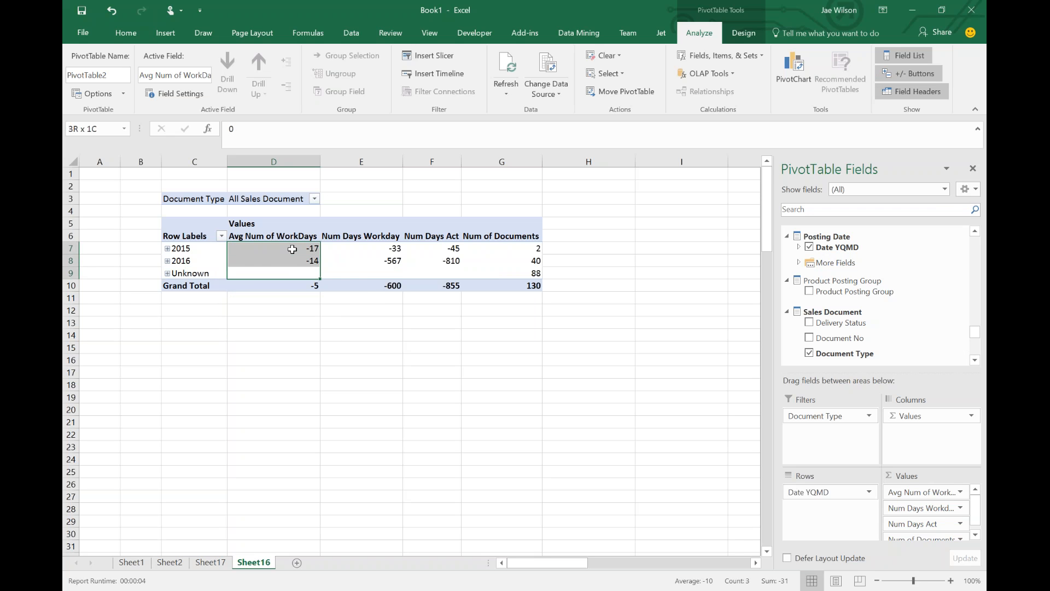
left_click_drag(292, 249, 293, 248)
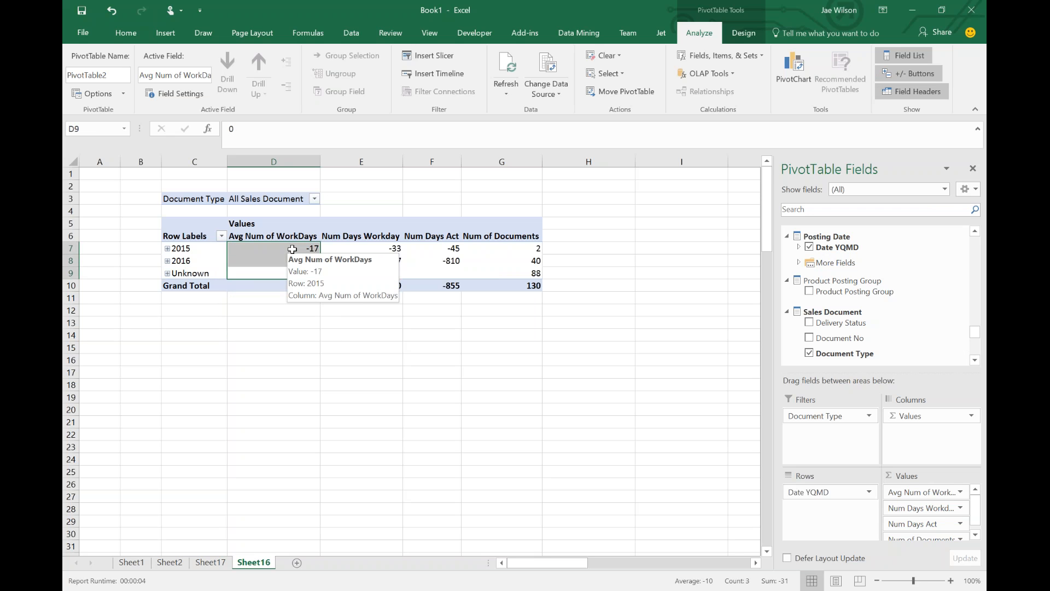
left_click_drag(383, 248, 384, 274)
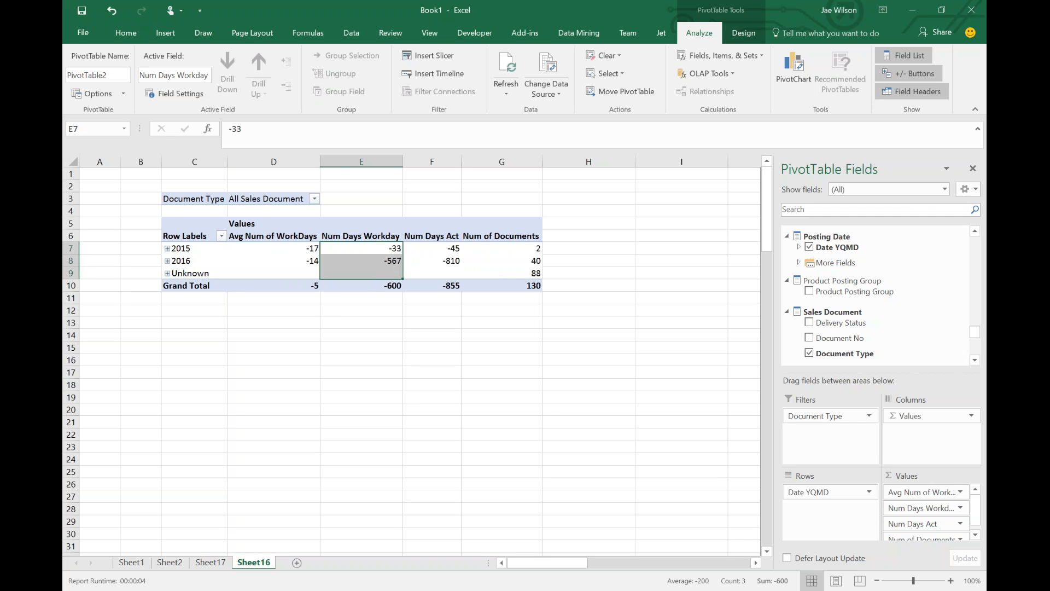
Step: Remove Date YQMD from the rows and examine the average workdays against the other overall measures
left_click_drag(815, 498, 525, 448)
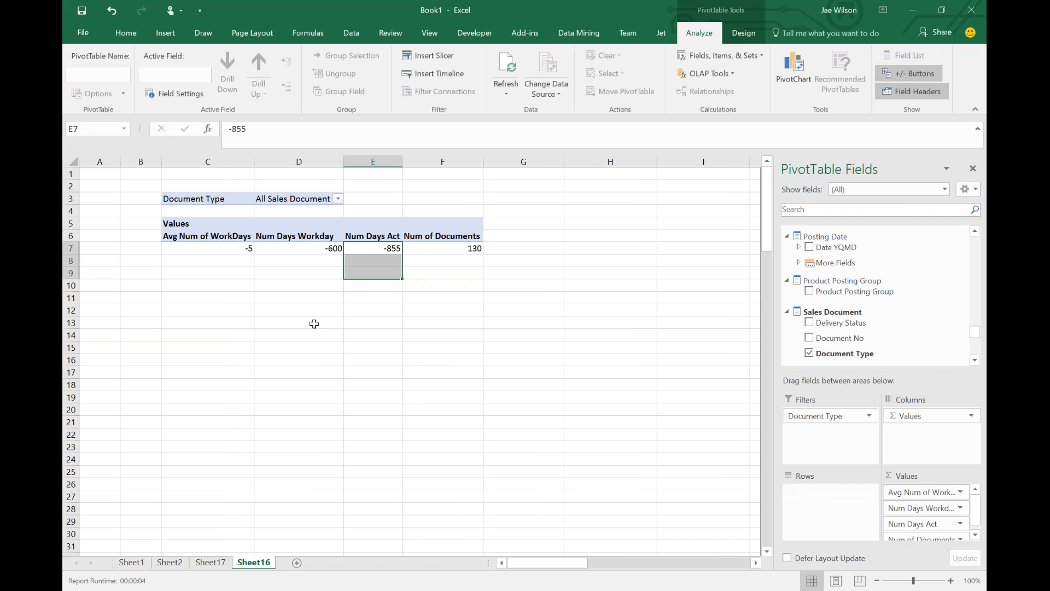
left_click(220, 252)
left_click_drag(331, 257, 464, 253)
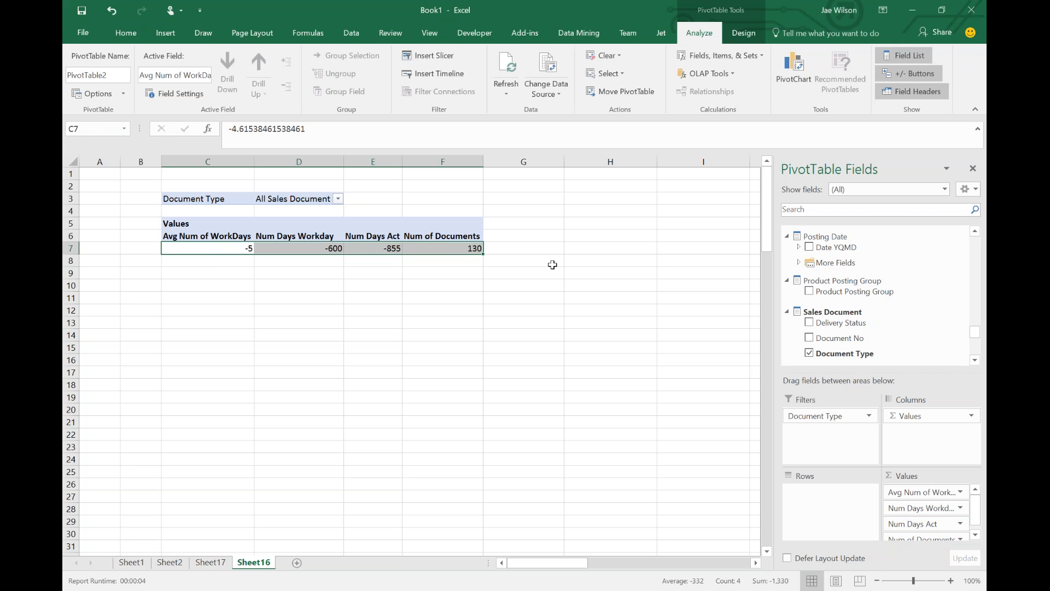
mouse_move(213, 250)
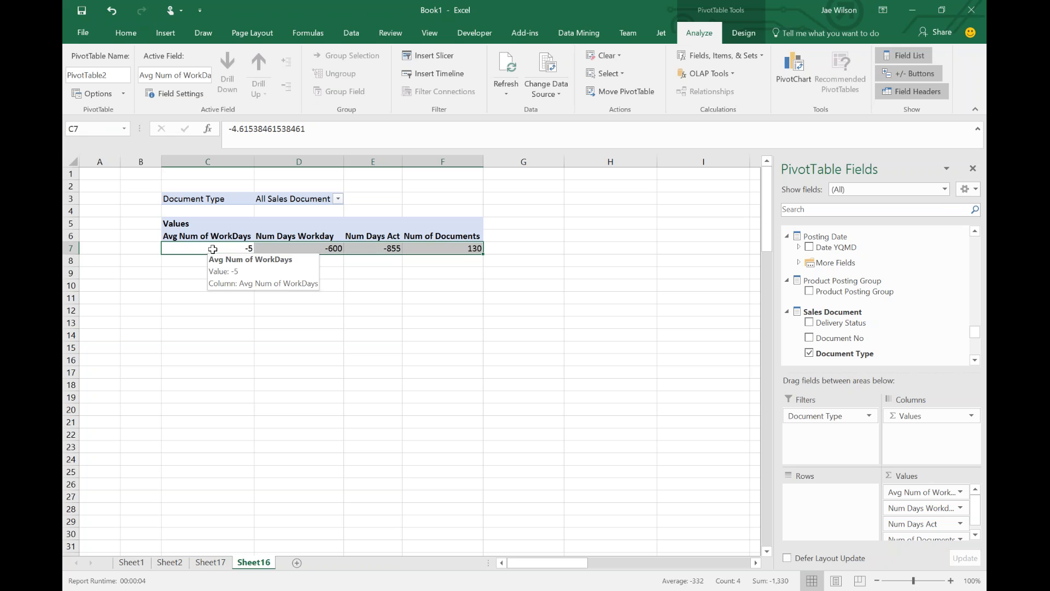
left_click(201, 251)
left_click(196, 290)
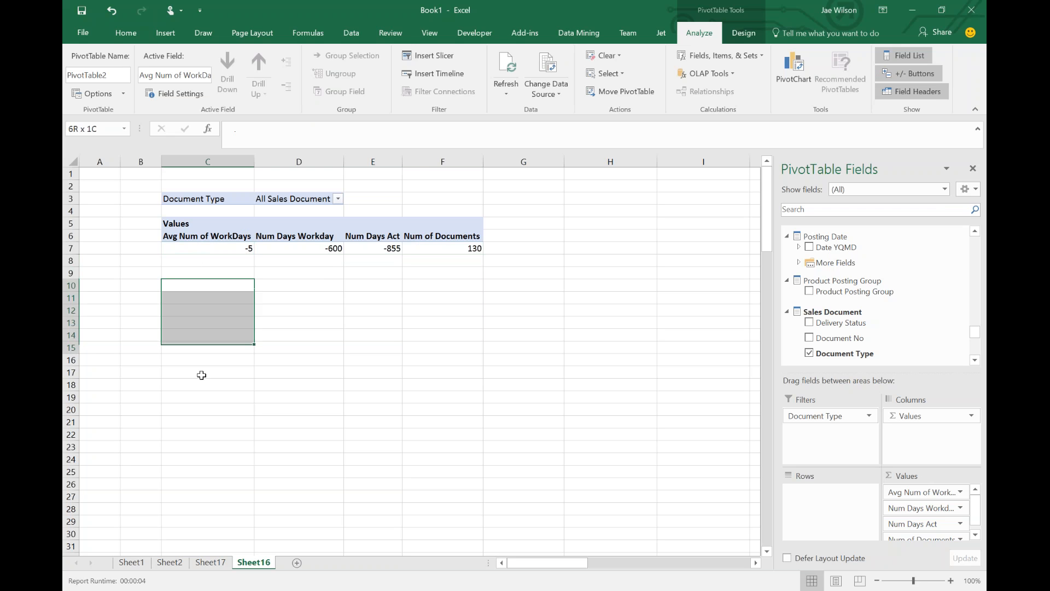
left_click_drag(195, 290, 203, 373)
left_click_drag(271, 287, 275, 373)
left_click(231, 239)
left_click(207, 248)
Step: Filter the pivot table's Document Type to Sales Shipment
left_click(338, 199)
left_click(199, 228)
left_click(225, 239)
left_click(261, 336)
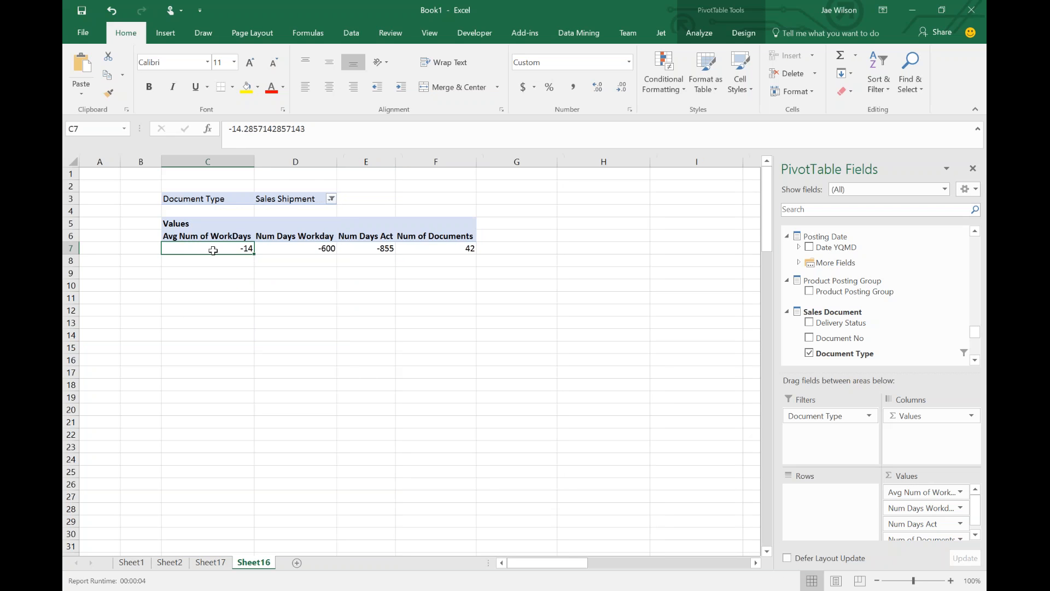
Step: Switch Document Type to All Sales Document and back to Sales Shipment to compare the average workdays
left_click(331, 199)
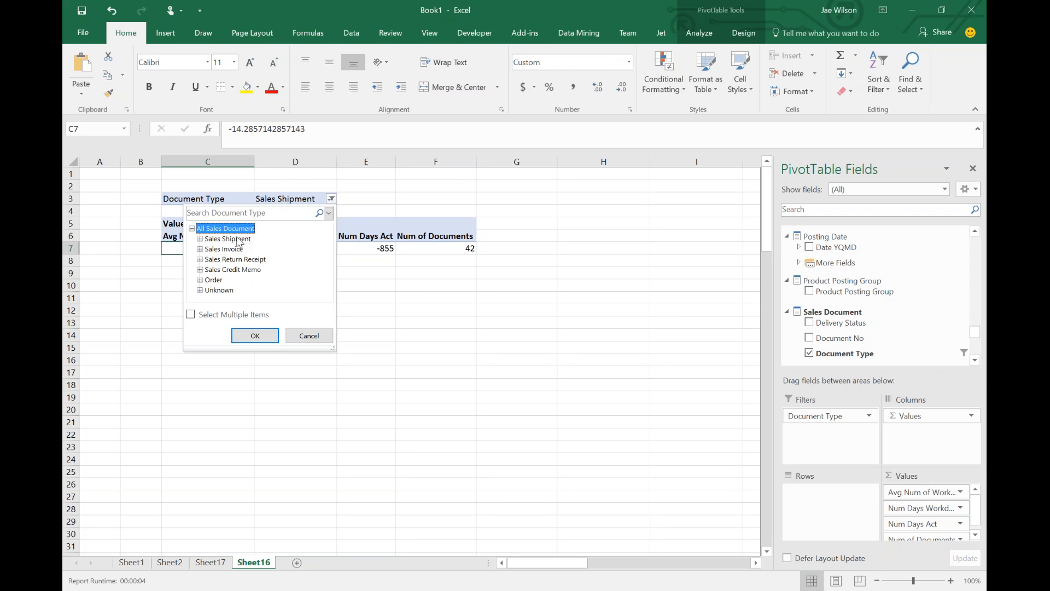
left_click(255, 336)
left_click(330, 198)
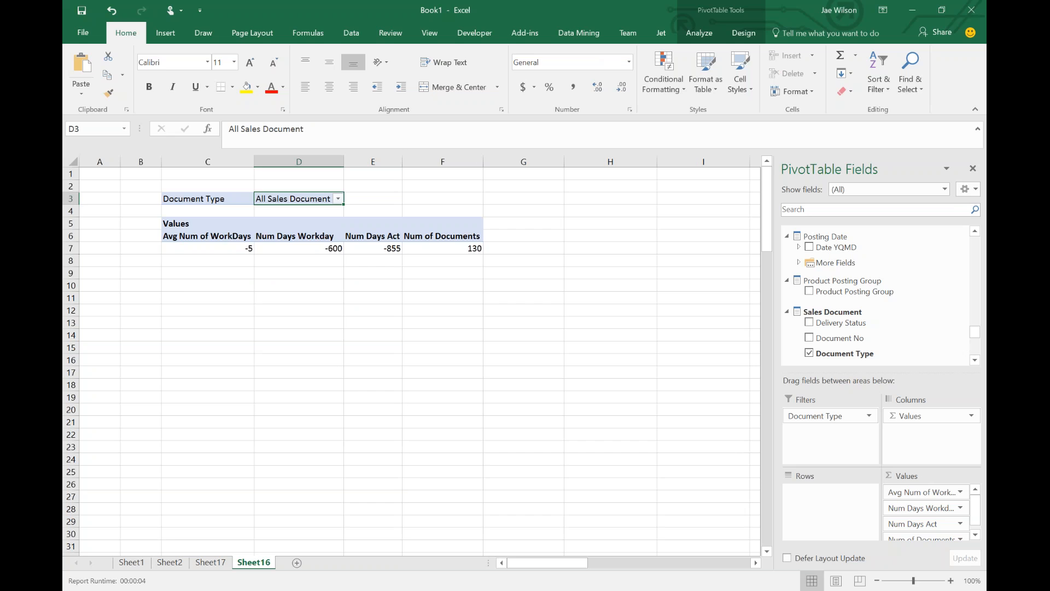
left_click(334, 199)
left_click(199, 228)
left_click(225, 239)
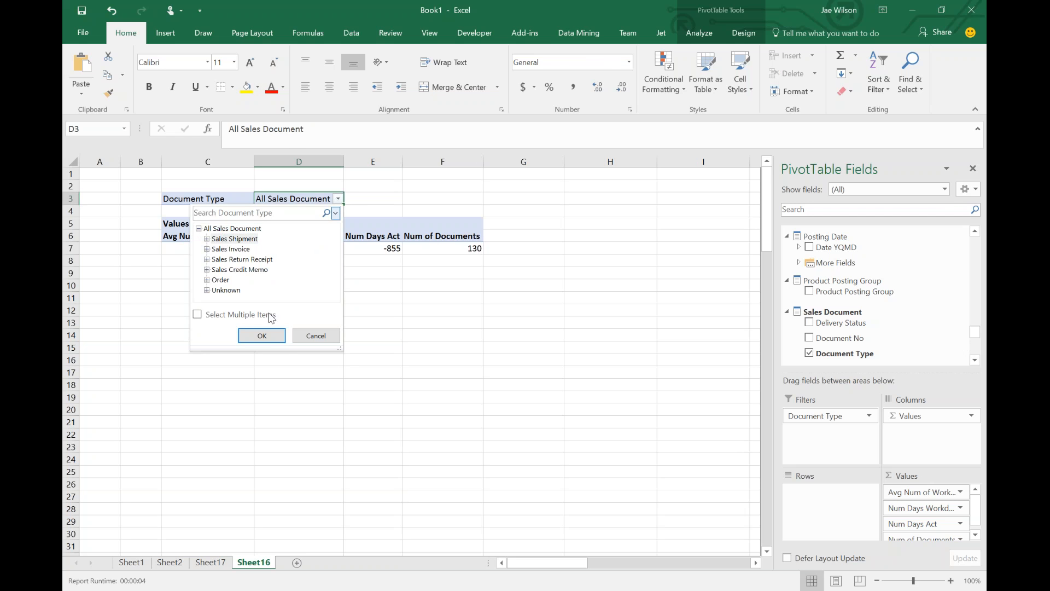
left_click(262, 335)
left_click(222, 250)
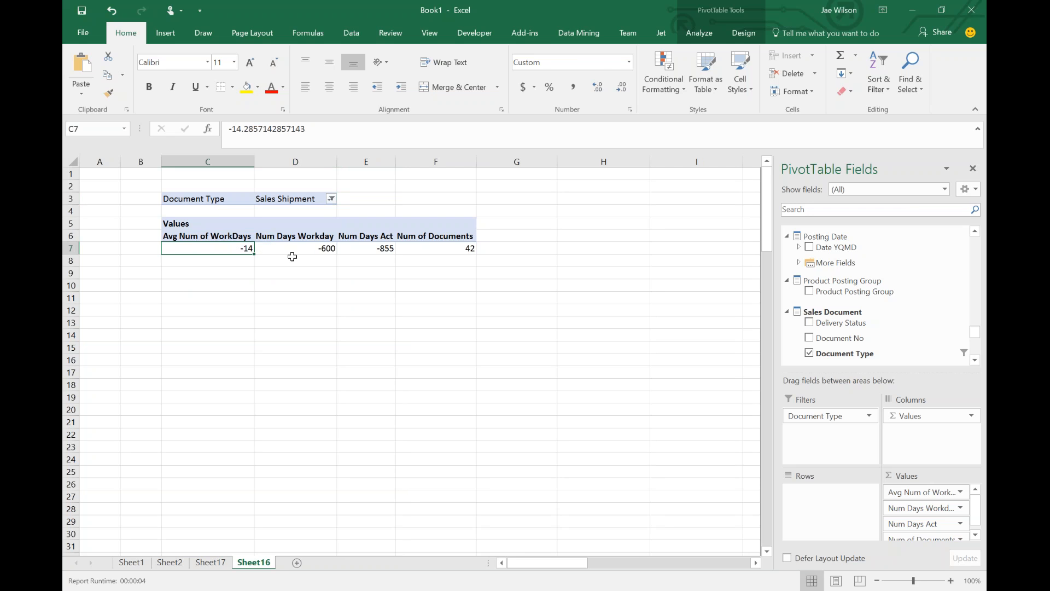
Step: Review the Sales Shipment filter and its measures, and switch to the Power BI Desktop window with the start screen
left_click(301, 199)
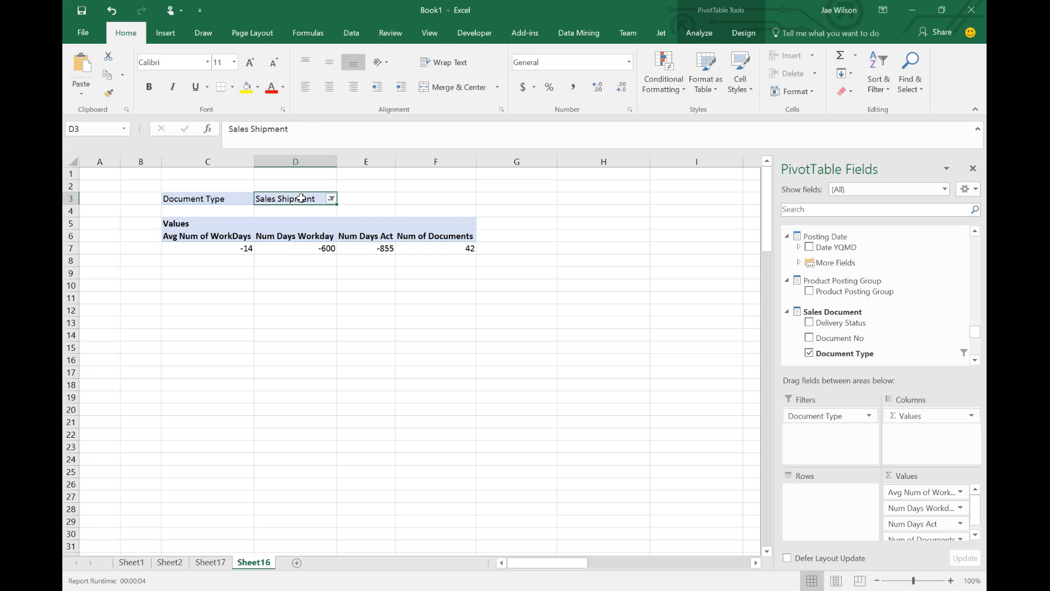
left_click(242, 247)
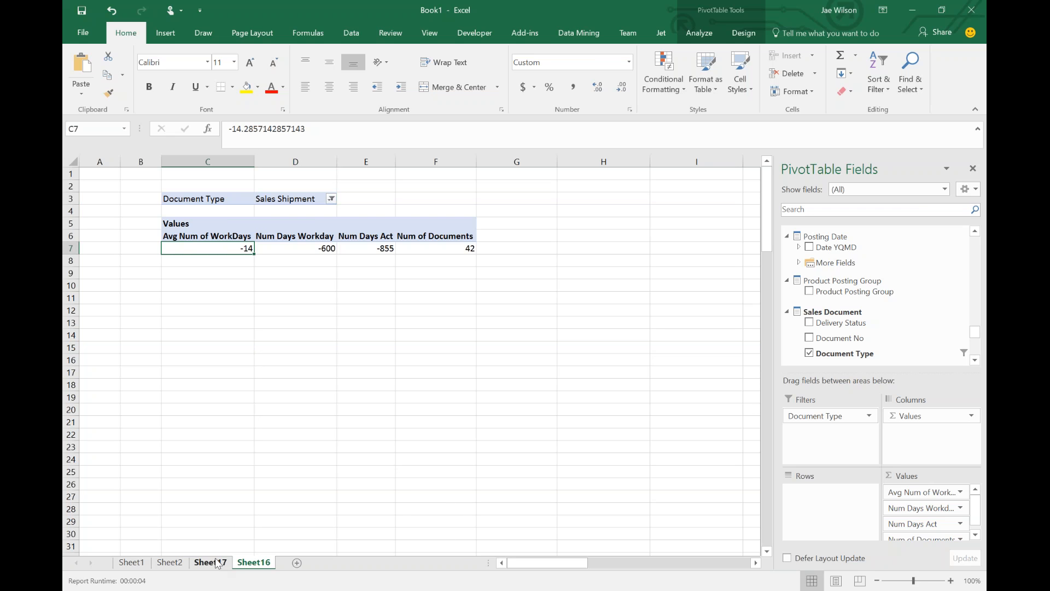
left_click_drag(209, 198, 462, 249)
mouse_move(613, 590)
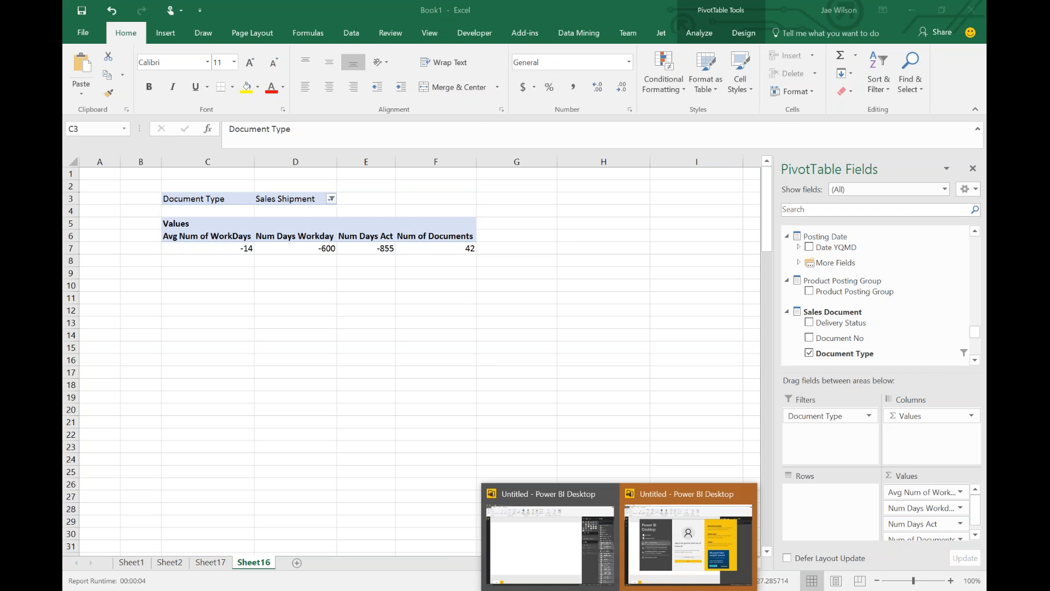
left_click(642, 566)
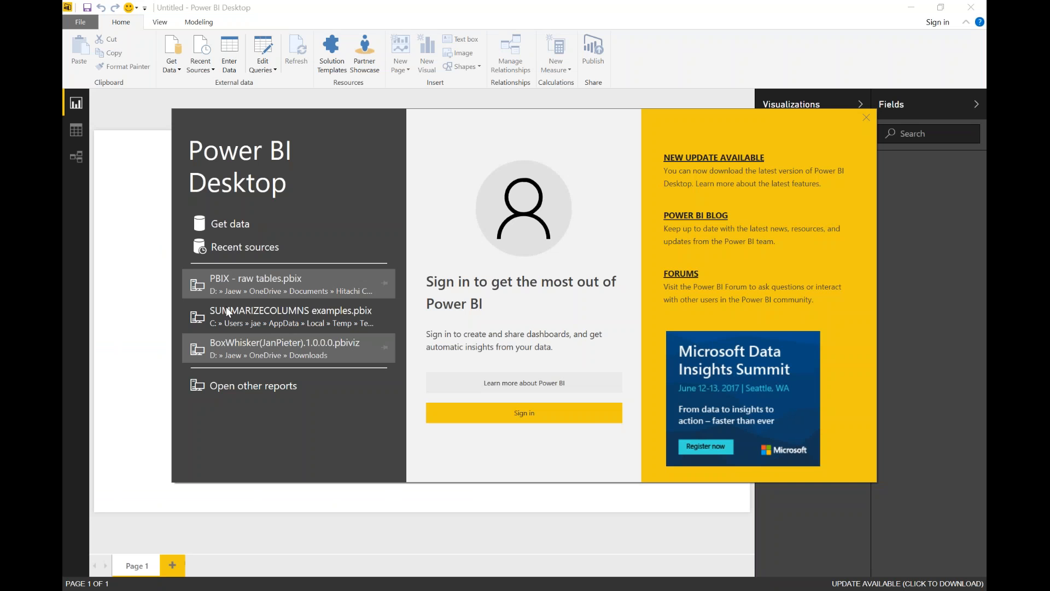
Step: Start getting data from a SQL Server Analysis Services database
left_click(223, 227)
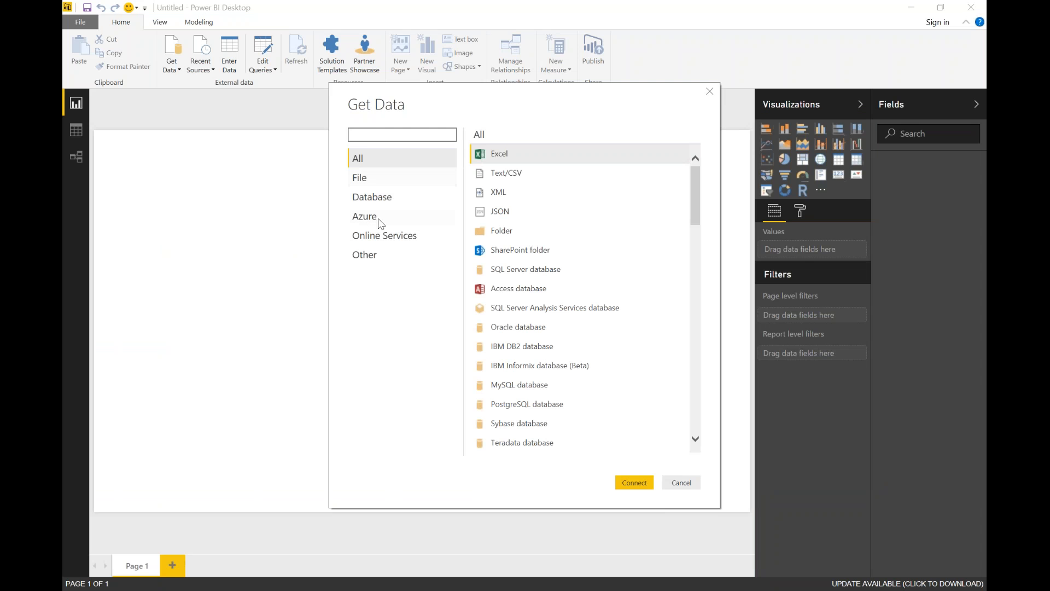
left_click(382, 195)
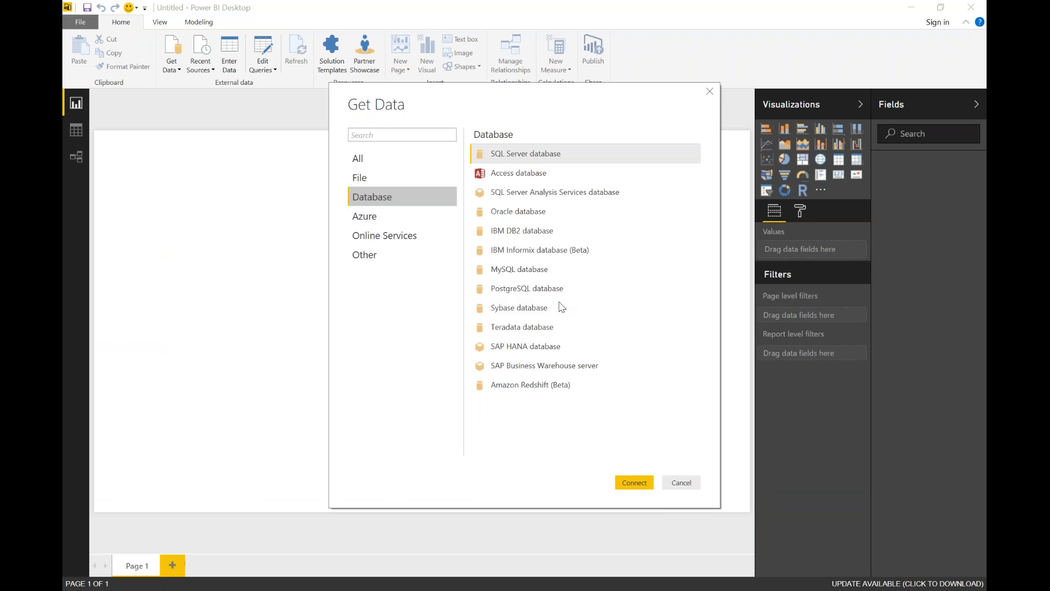
left_click(559, 194)
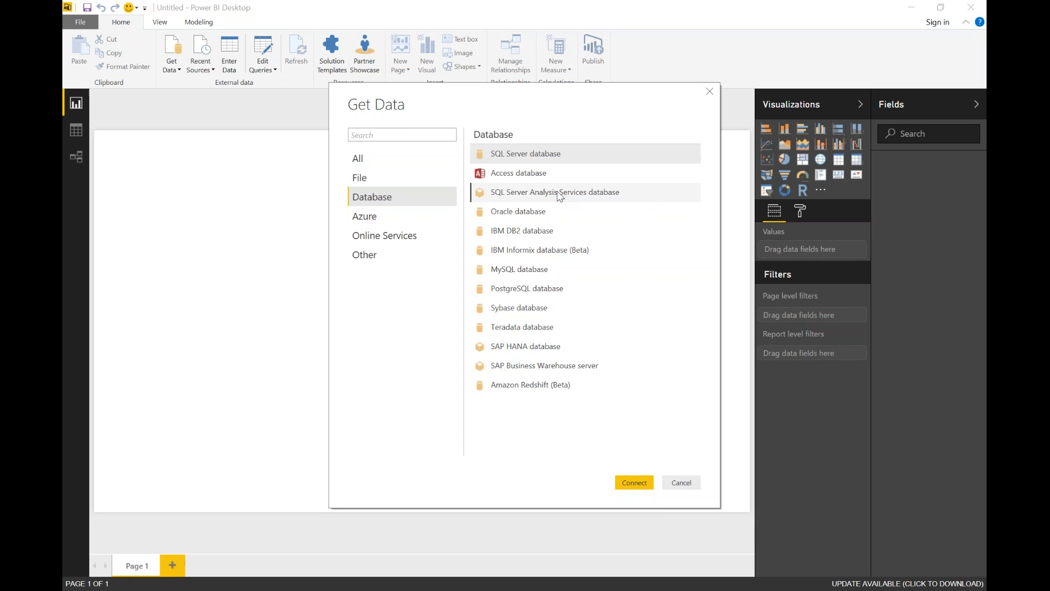
left_click(645, 484)
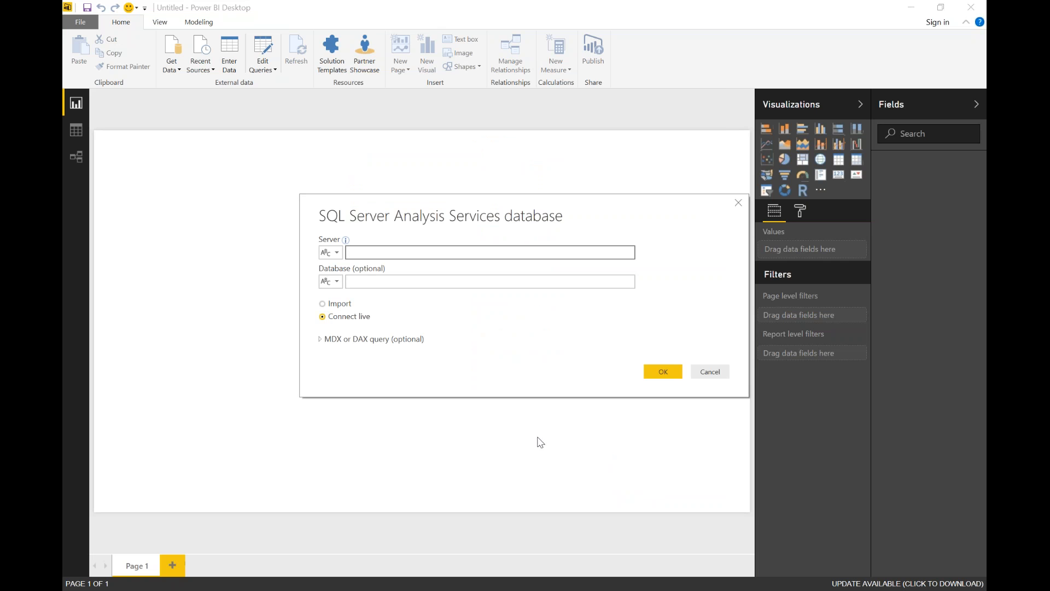
Step: Connect live to the jetnavolap database on the localhost server and load its Sales cube
type("localshot")
key("BackSpace")
key("BackSpace")
key("BackSpace")
key("BackSpace")
type("host")
key("Tab")
key("Tab")
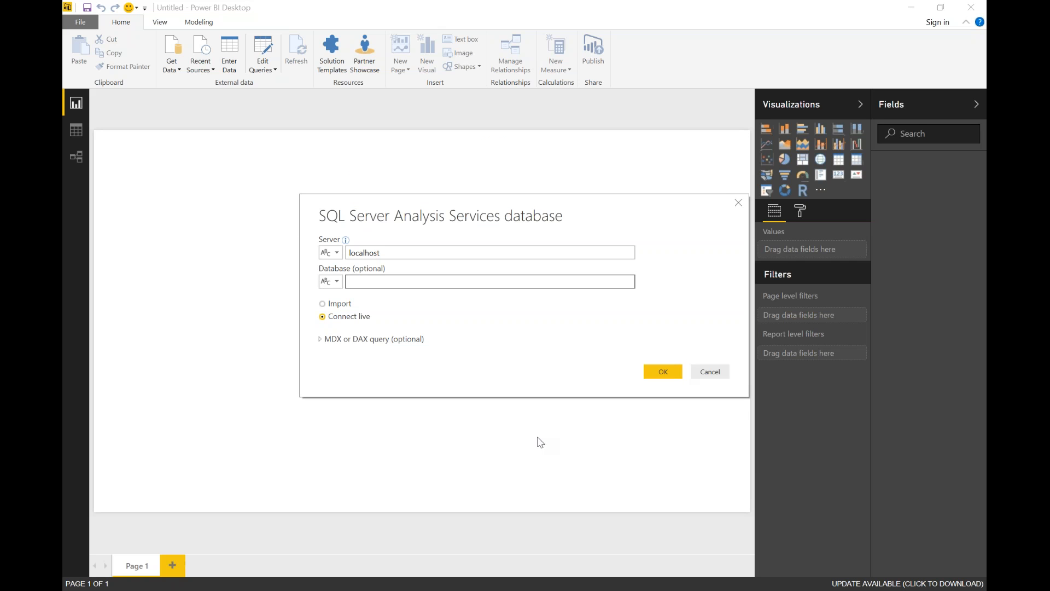
type("jetnavolap")
left_click(659, 370)
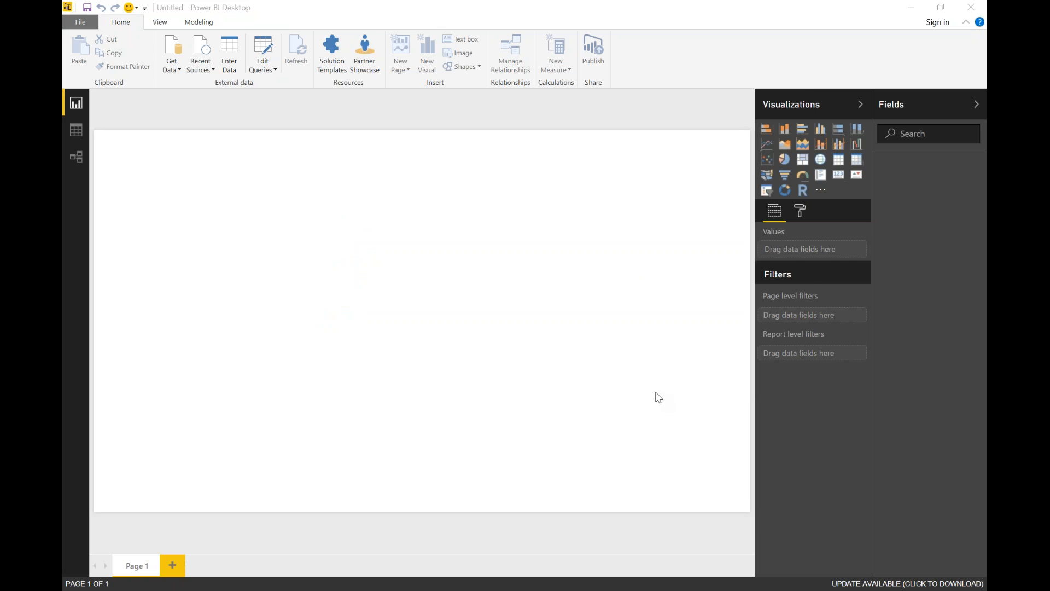
double_click(295, 171)
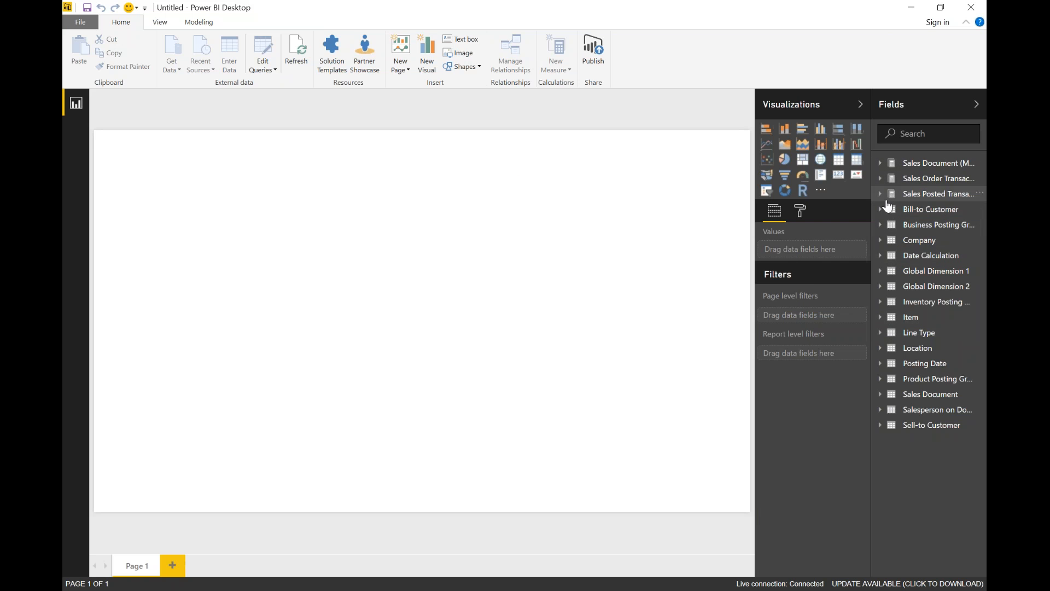
Step: Create a line and column chart with Num Days Act as column values and Avg Num of WorkDays as line values
left_click(882, 166)
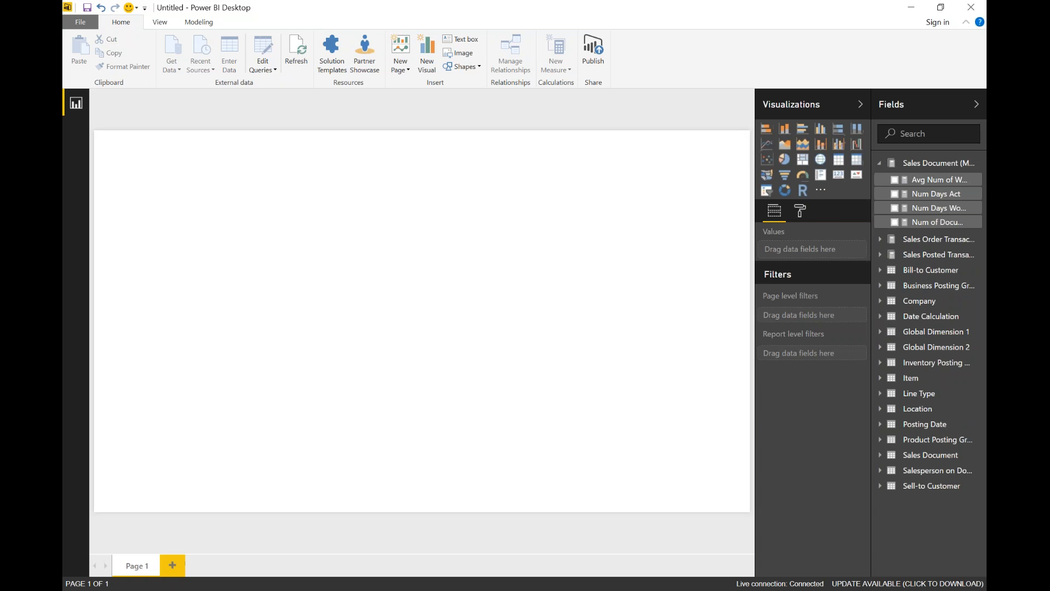
left_click(839, 145)
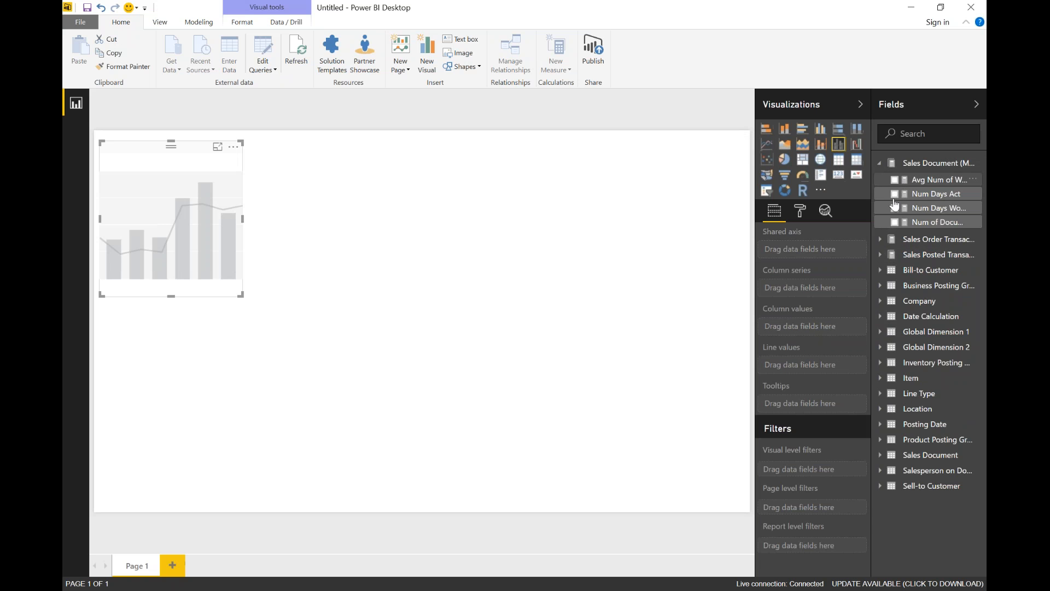
left_click(895, 180)
left_click(895, 195)
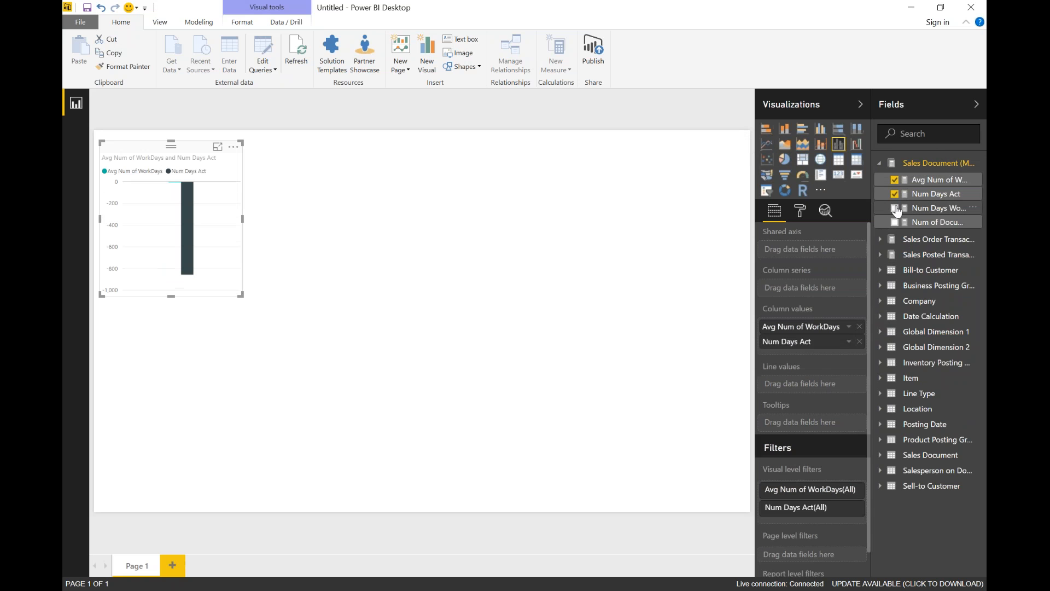
left_click_drag(793, 327, 788, 390)
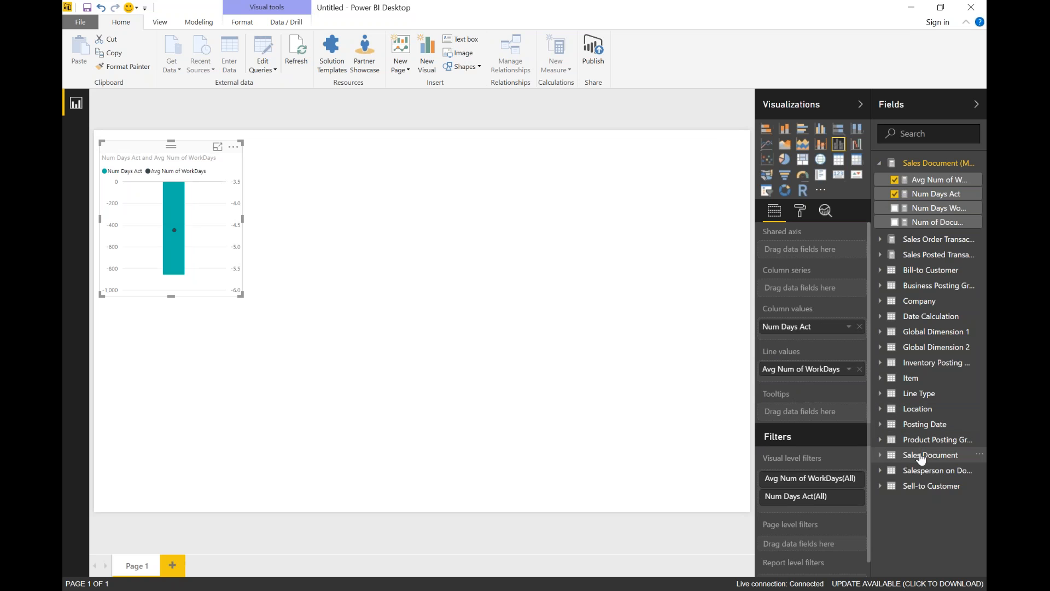
Step: Break the combo chart down by Sell-to Customer Country and enlarge it across the report page
left_click(880, 487)
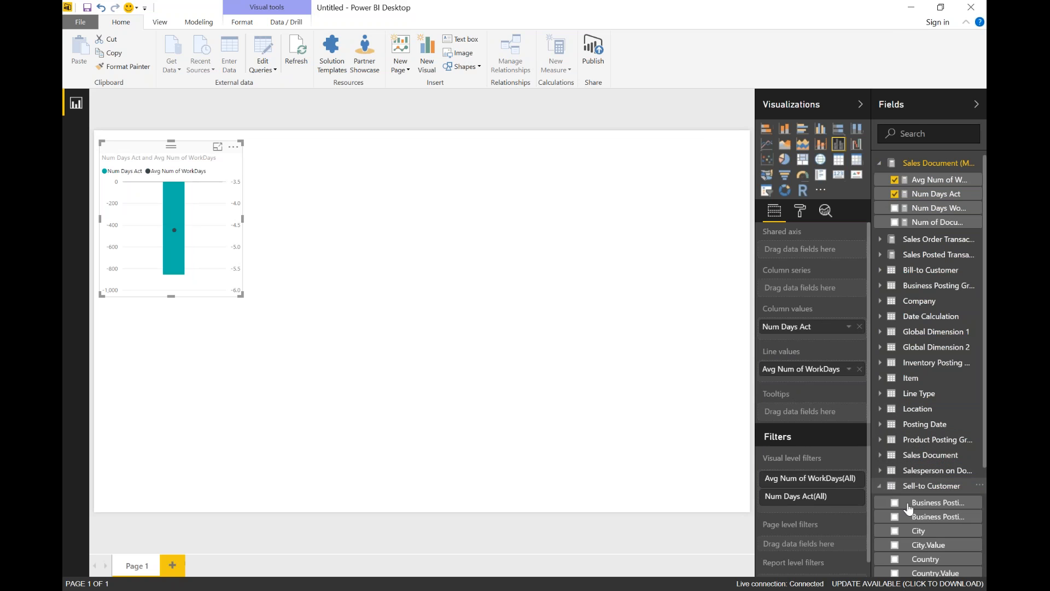
left_click(901, 562)
left_click_drag(240, 294, 477, 402)
left_click(480, 399)
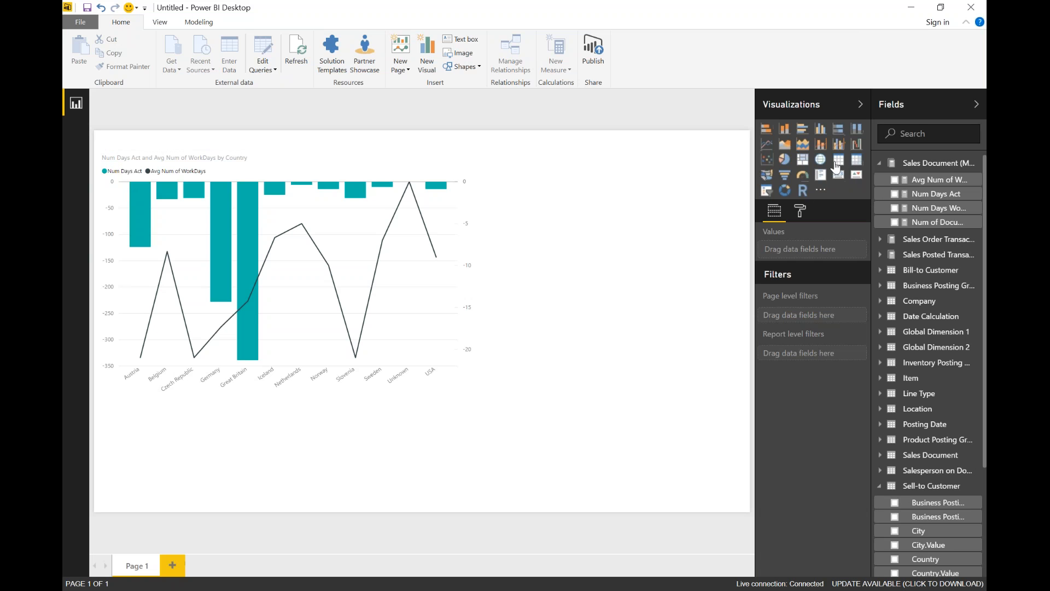
Step: Add a slicer beside the combo chart and assign it the Sales Document Delivery Status field
left_click(766, 190)
left_click_drag(568, 227, 615, 246)
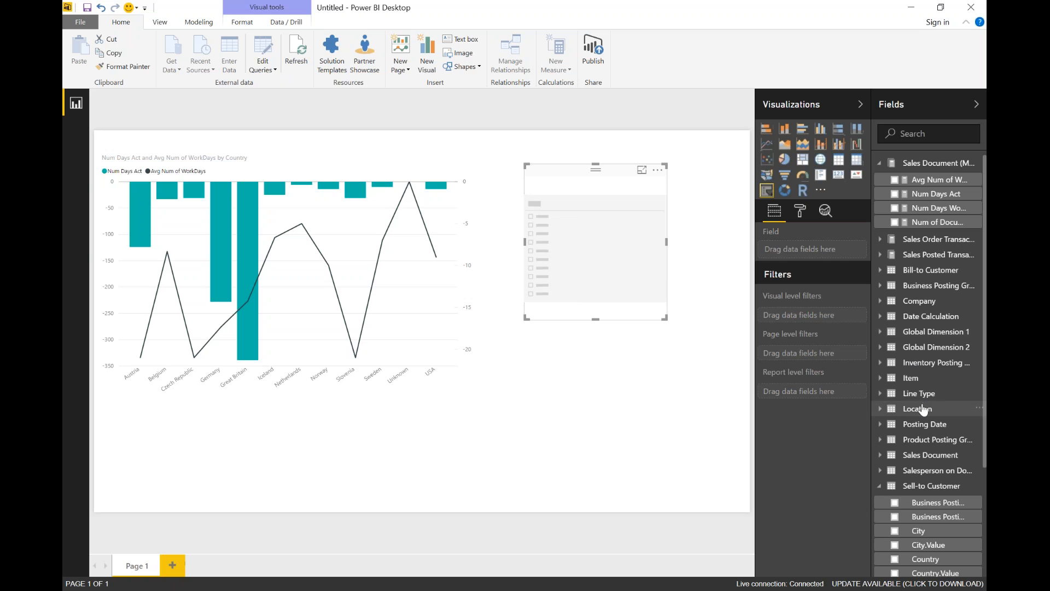
left_click(883, 460)
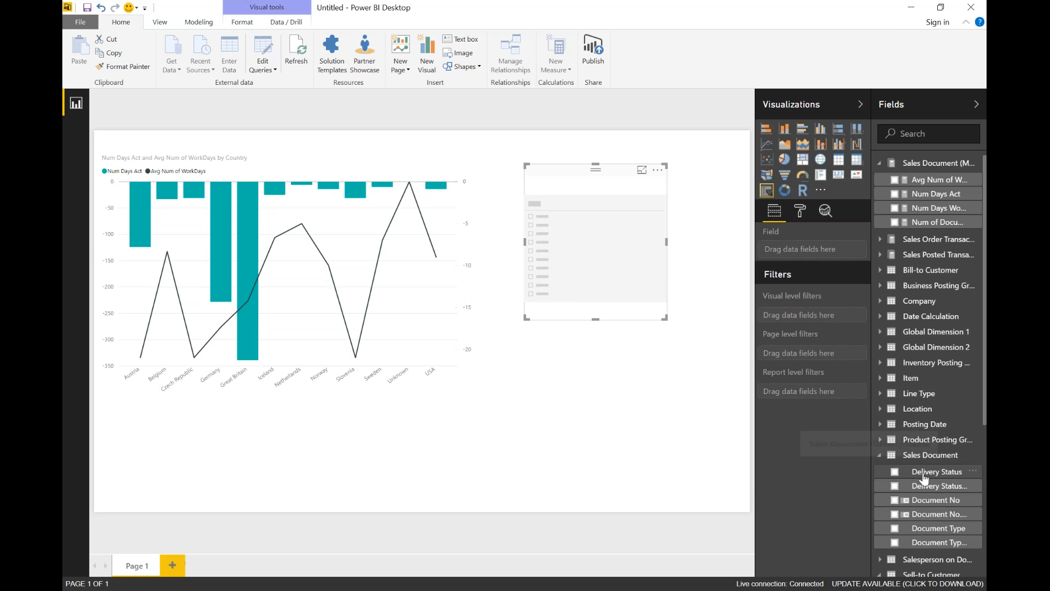
left_click_drag(925, 478, 640, 253)
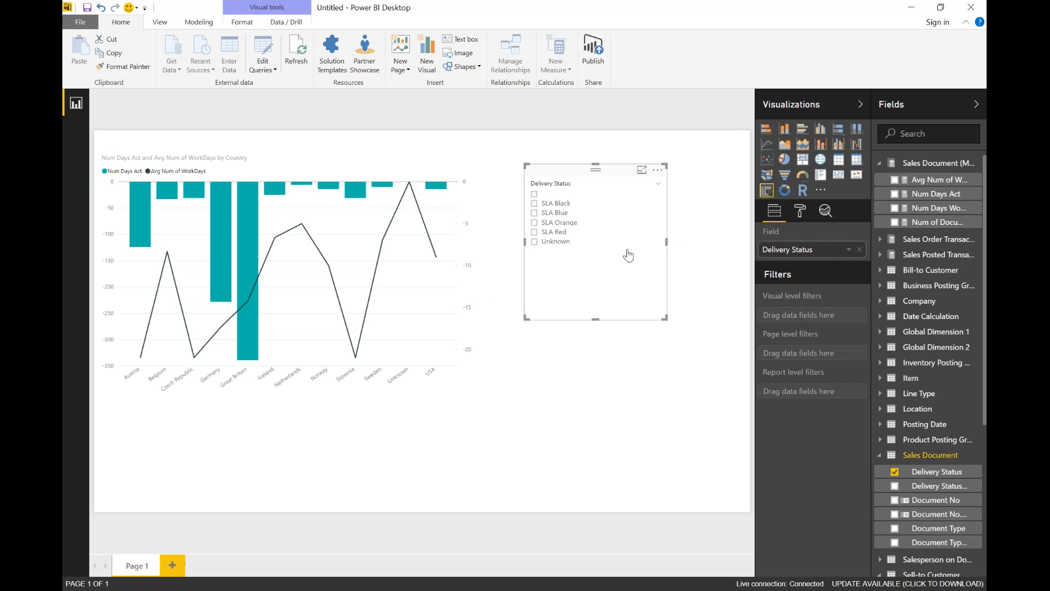
Step: Filter the chart by SLA Black, SLA Blue, SLA Orange and SLA Red in turn, ending on SLA Black
left_click(535, 203)
left_click(534, 213)
left_click(535, 223)
left_click(535, 232)
left_click(534, 203)
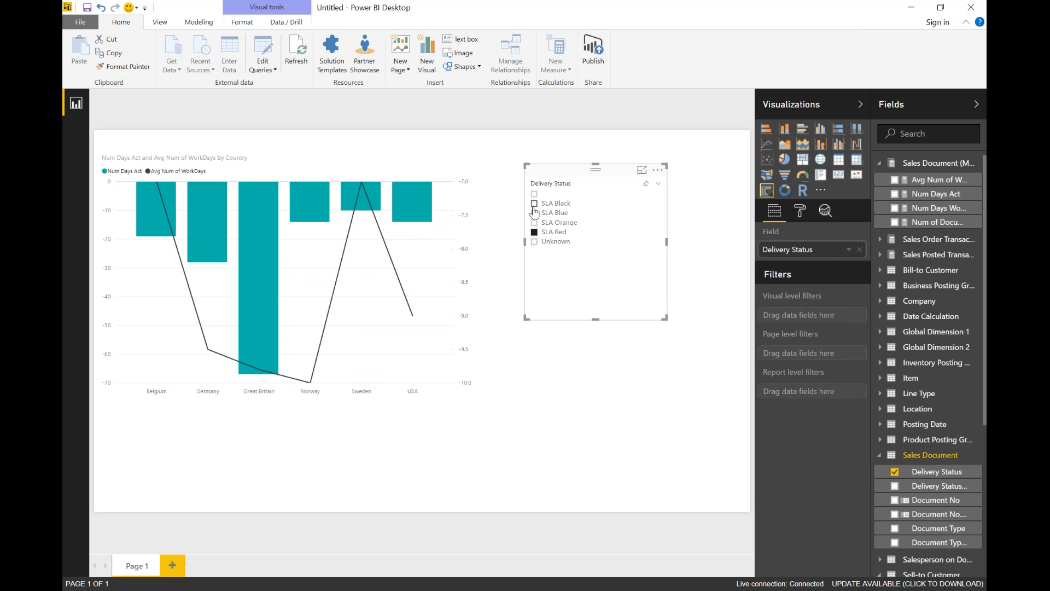
Step: Add a stacked bar chart below the slicer showing Num Days Workday by Delivery Status
left_click(584, 438)
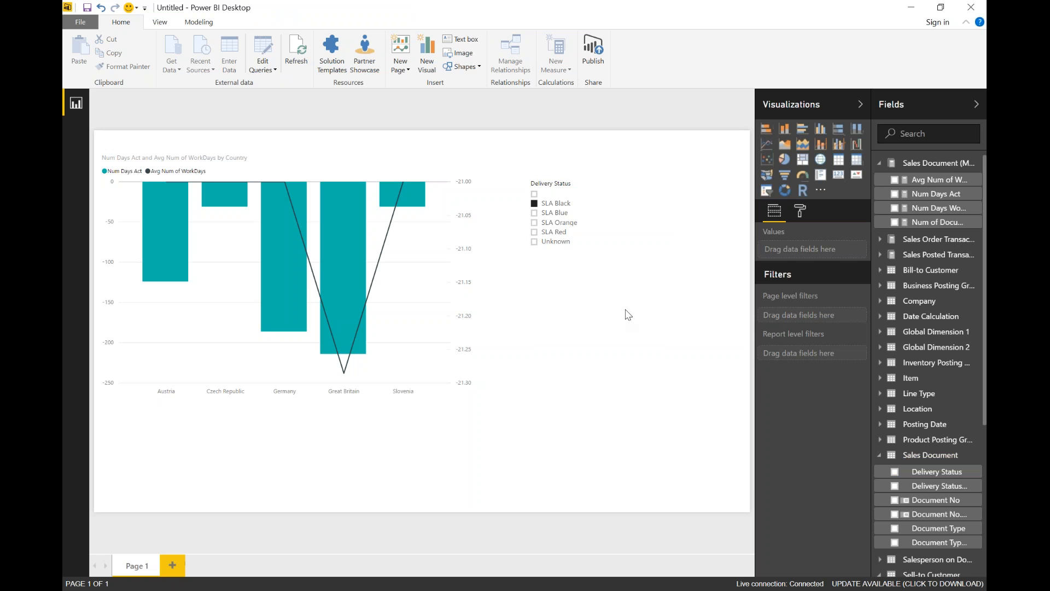
left_click(766, 128)
left_click_drag(581, 350, 621, 328)
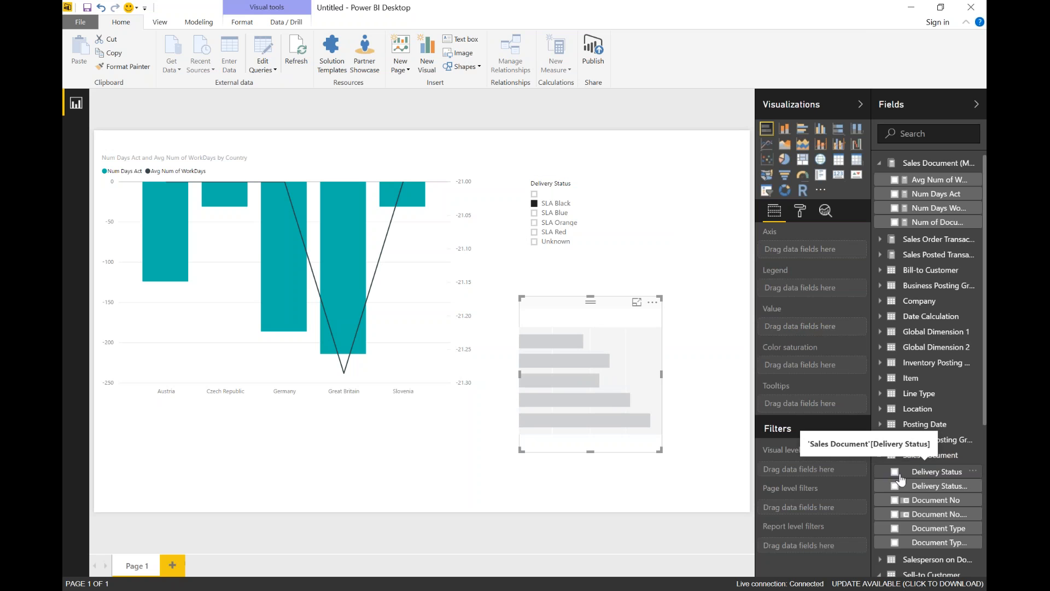
left_click_drag(912, 482, 606, 387)
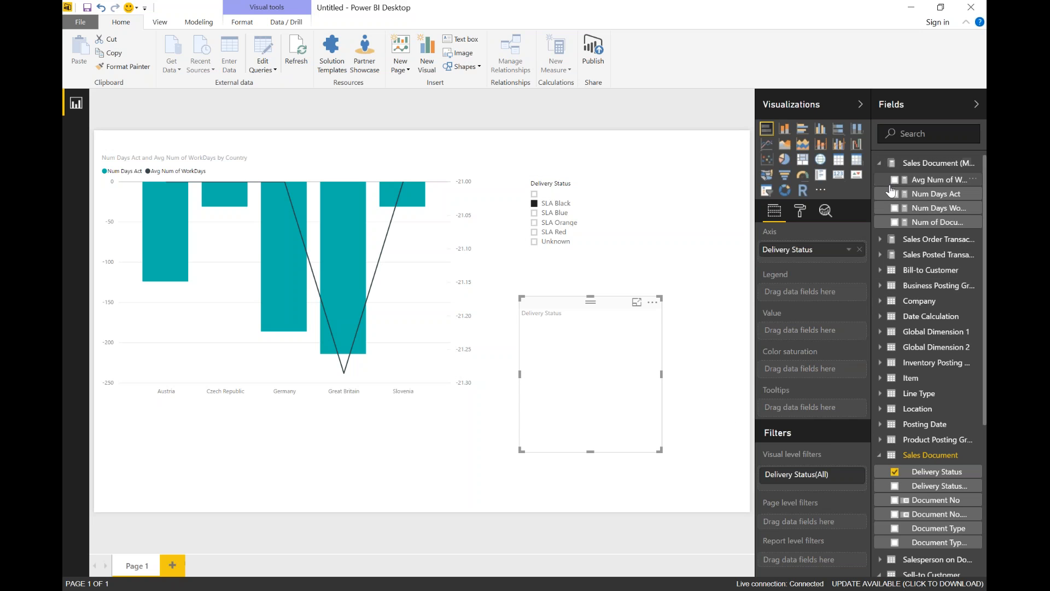
left_click_drag(930, 208, 605, 380)
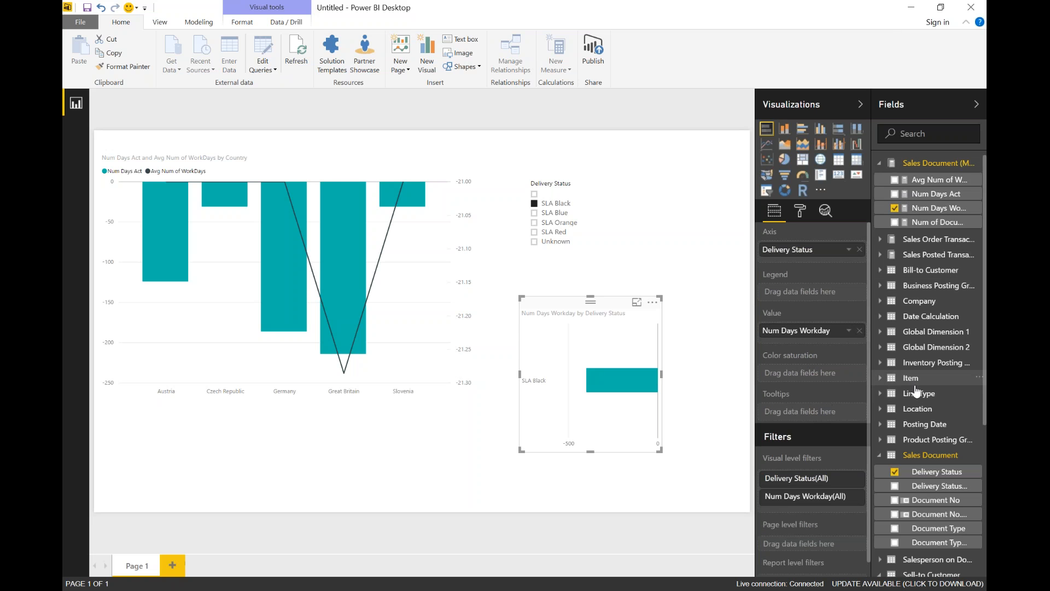
Step: Clear the SLA Black slicer selection and move the bar chart further down and away from the slicer
left_click(536, 204)
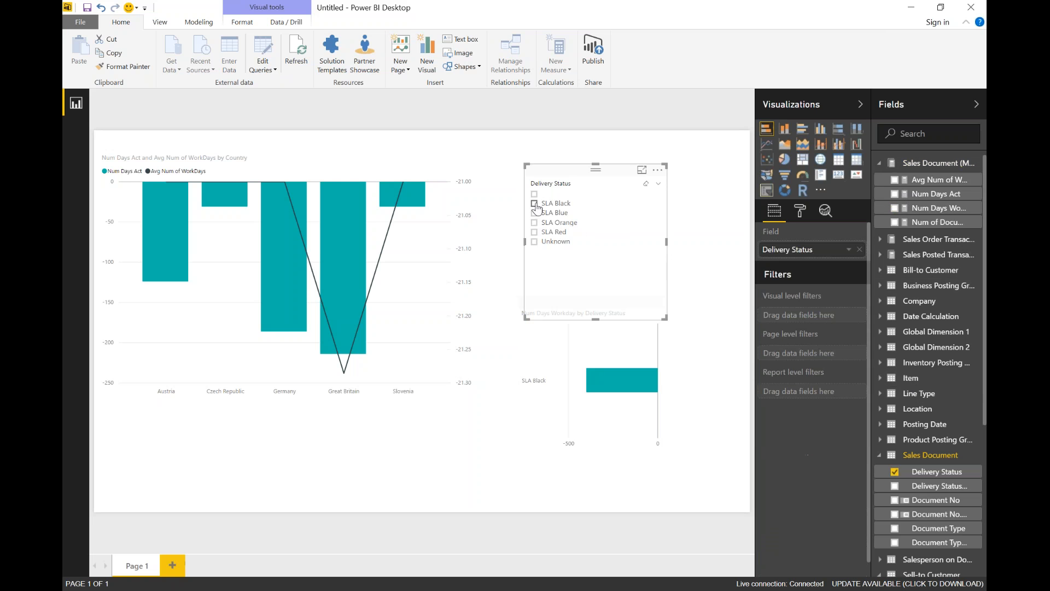
left_click_drag(614, 418, 652, 445)
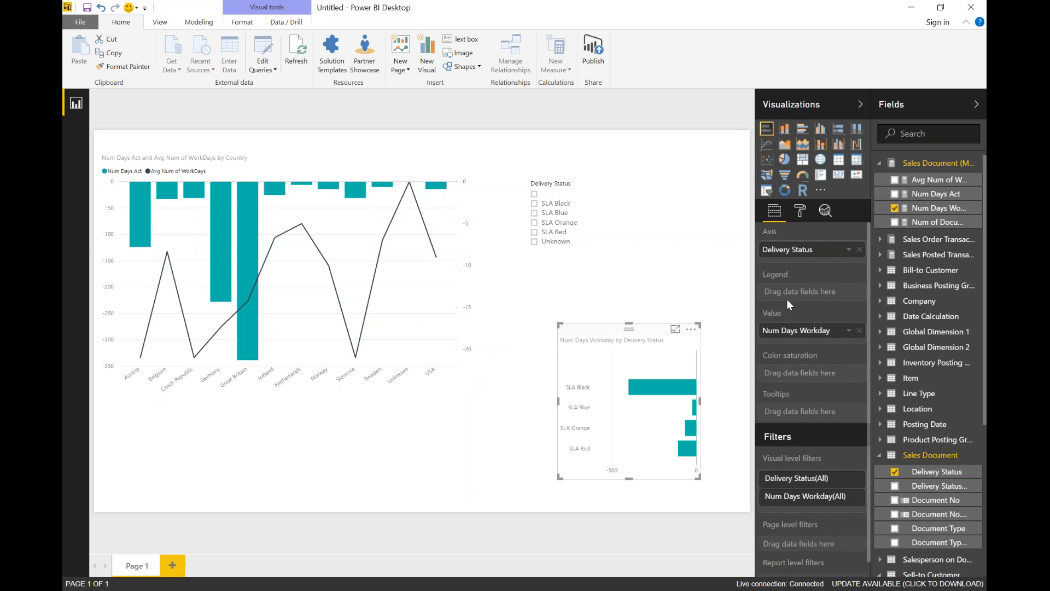
Step: Move Delivery Status to the bar chart's legend, set the Posting Date Year as its axis, and widen the chart
left_click_drag(789, 254, 791, 294)
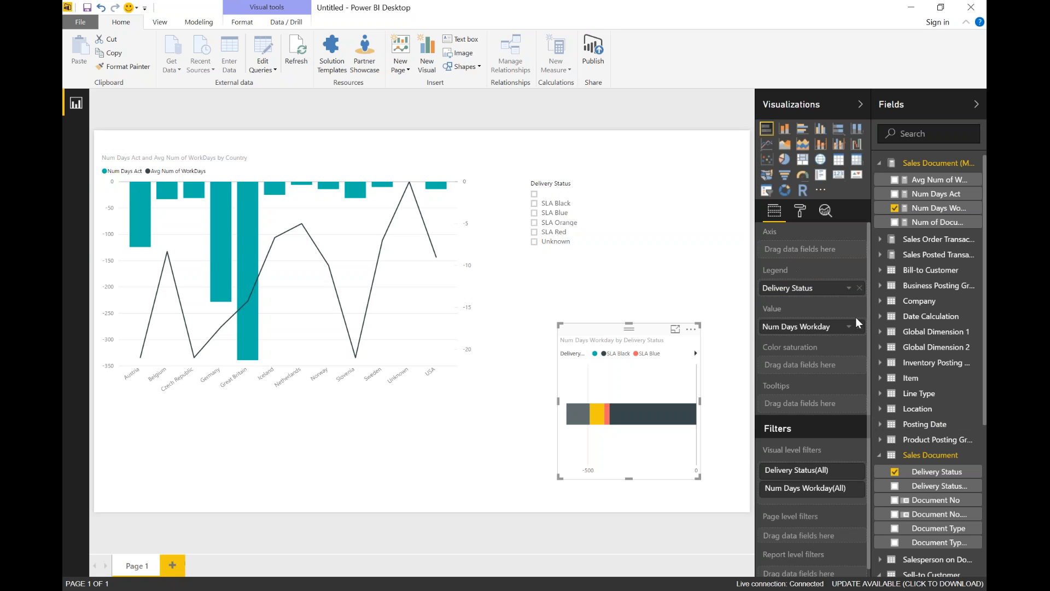
left_click(903, 425)
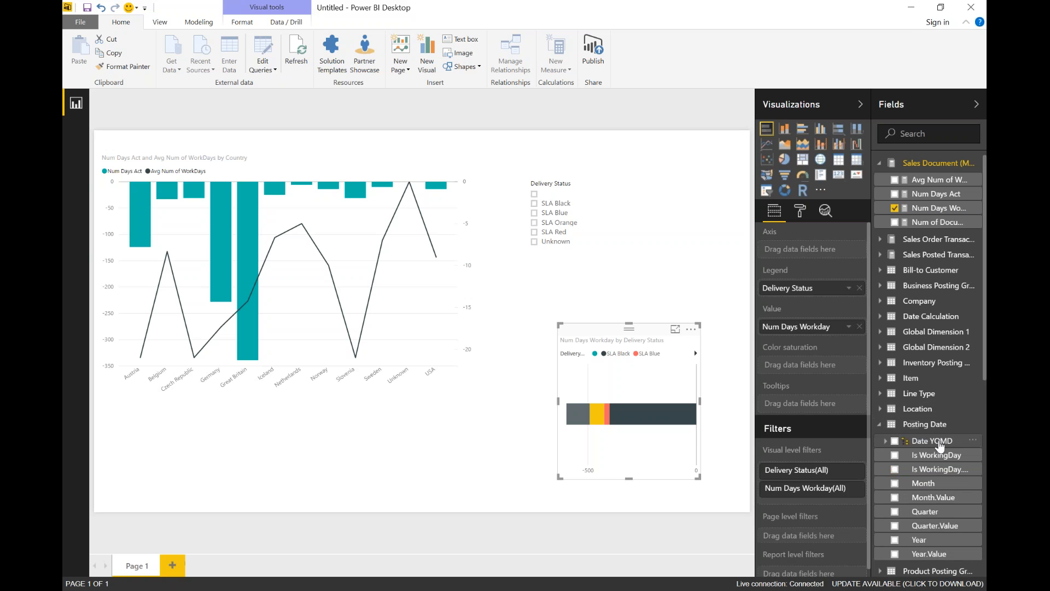
left_click_drag(920, 546, 631, 390)
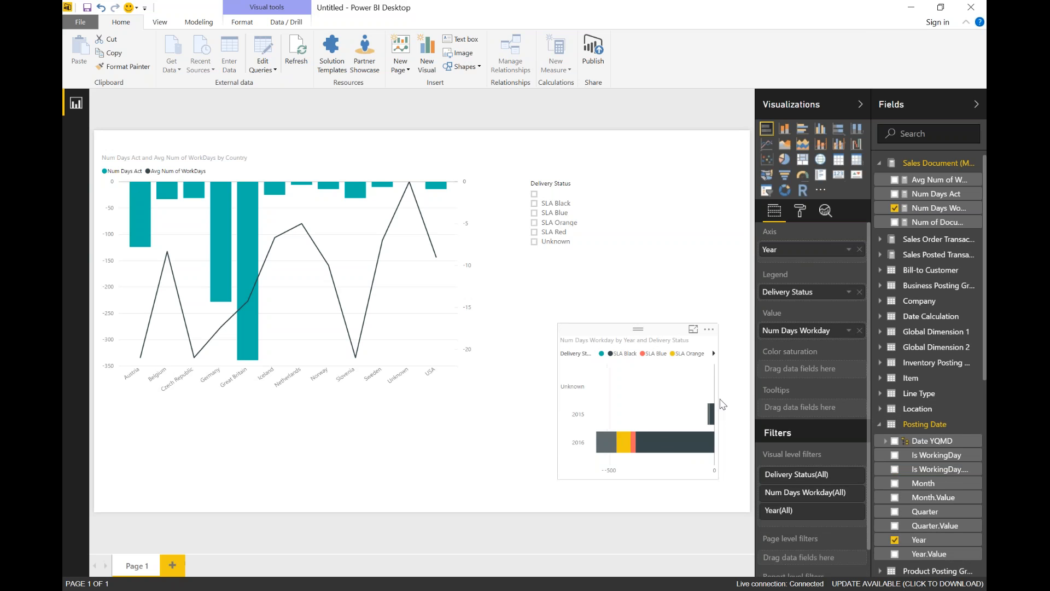
left_click(707, 413)
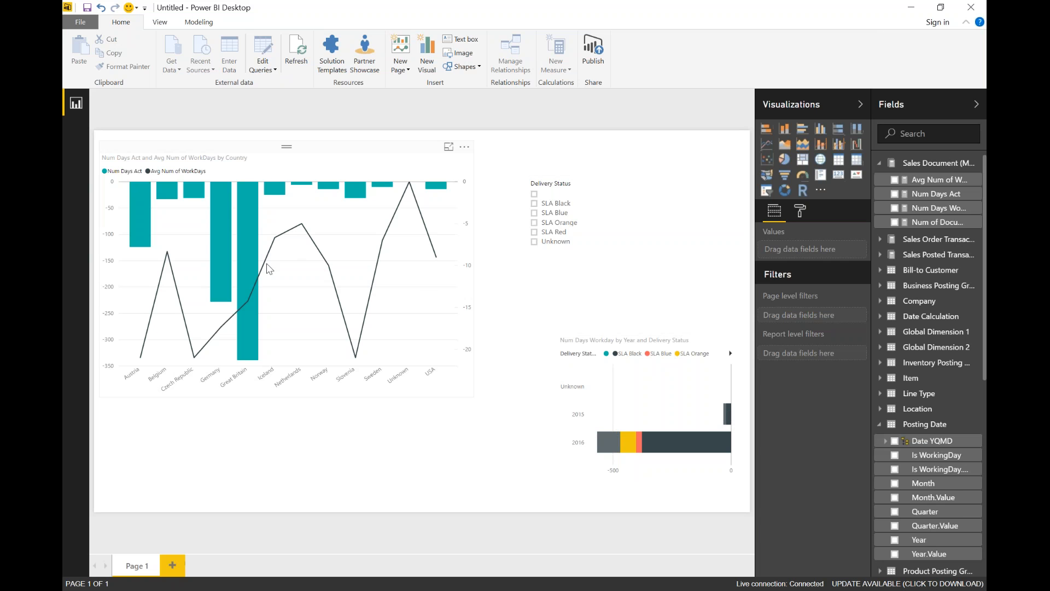
Step: Cross-highlight Germany, Great Britain and Iceland in the combo chart to compare their share in the workday bar chart
left_click(252, 215)
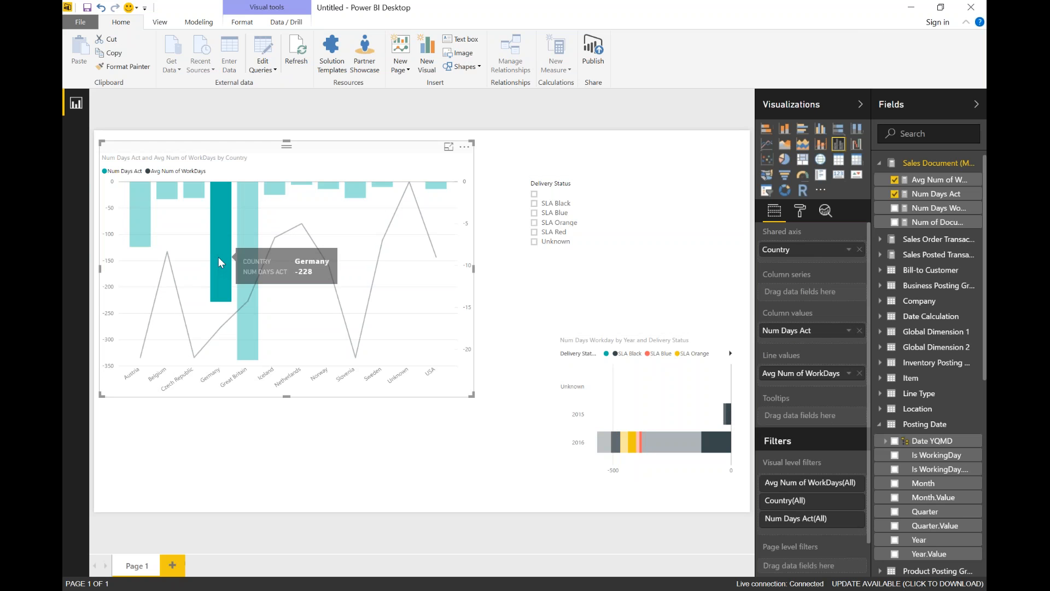
left_click(249, 242)
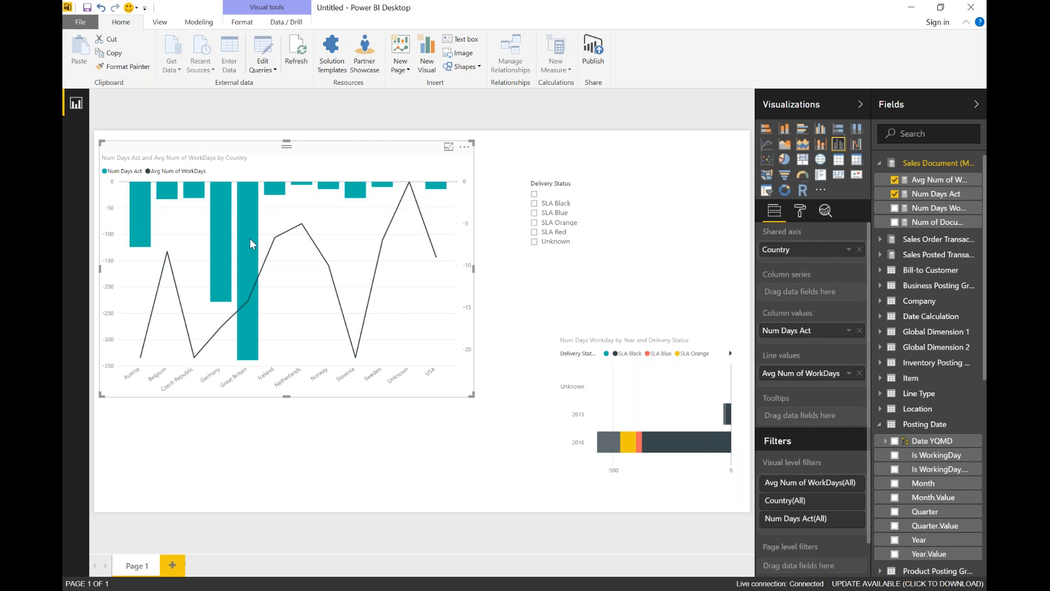
left_click(250, 237)
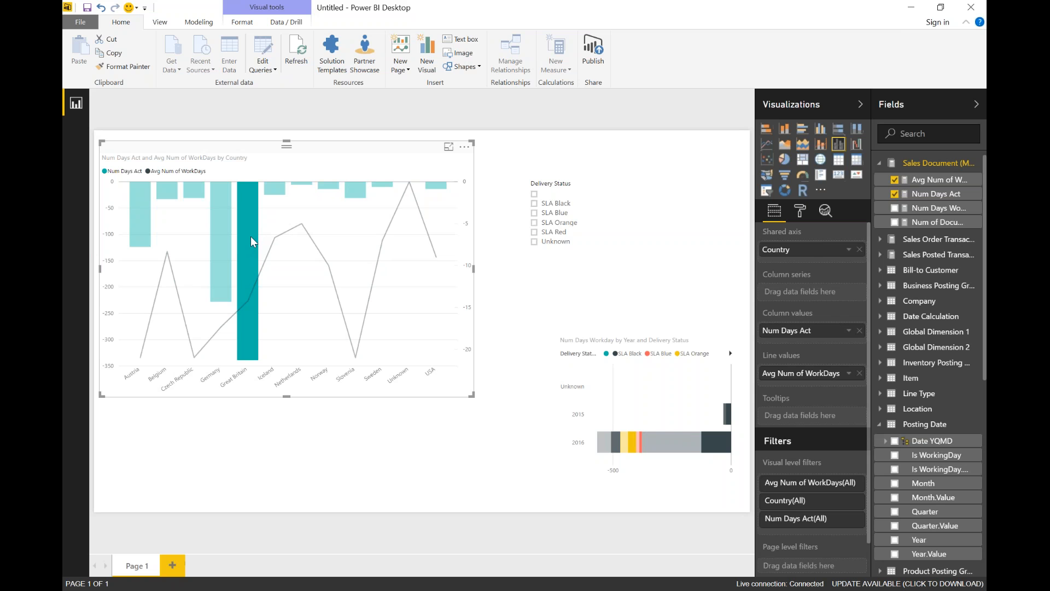
left_click(251, 237)
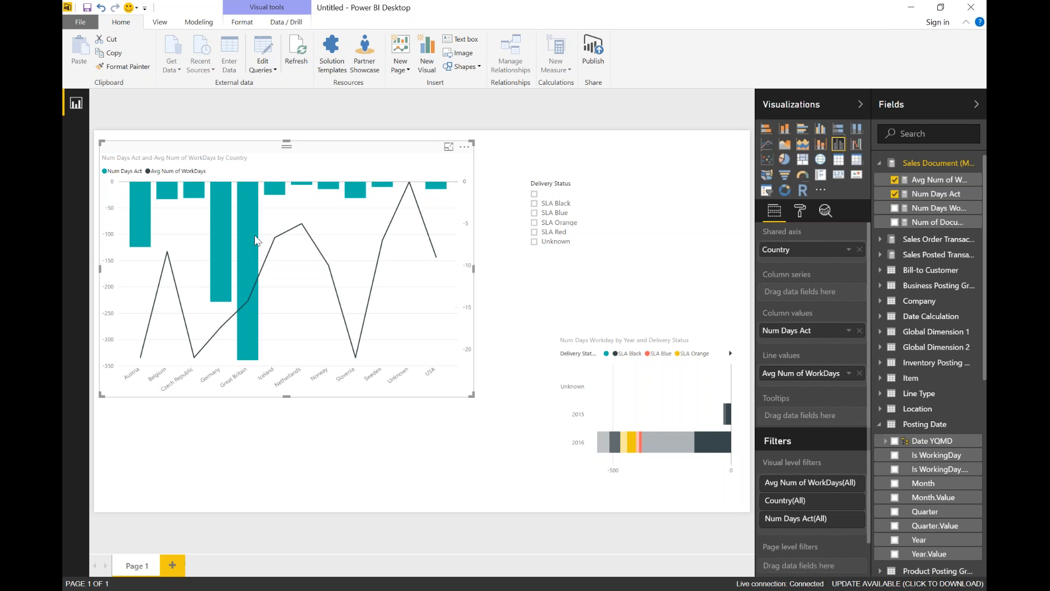
left_click(274, 195)
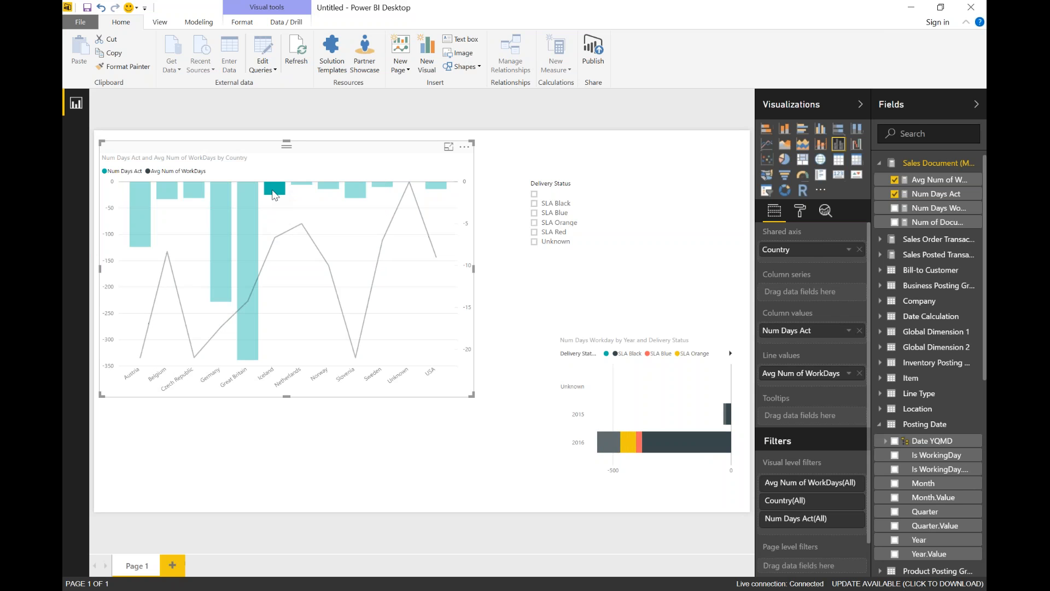
left_click(245, 215)
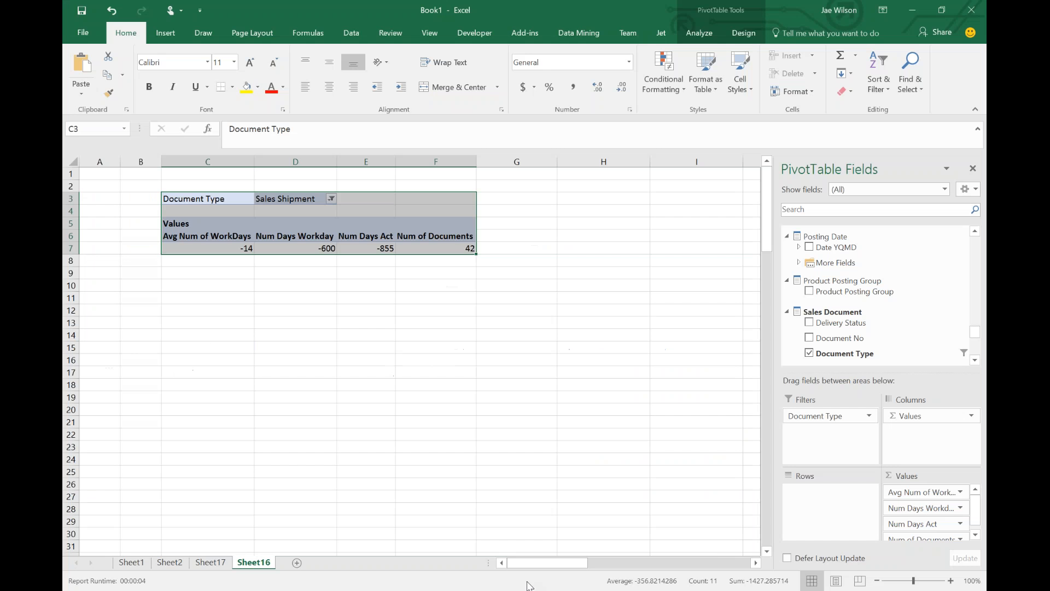
Step: Switch to the Excel workbook and view the SLA Black drill-through data on Sheet17
left_click(446, 450)
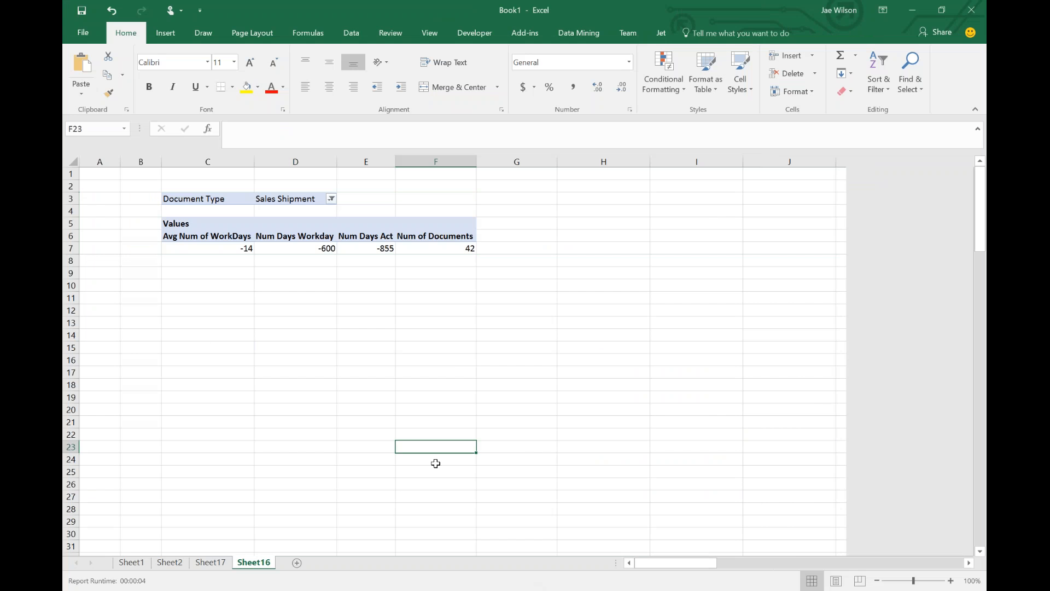
left_click(222, 563)
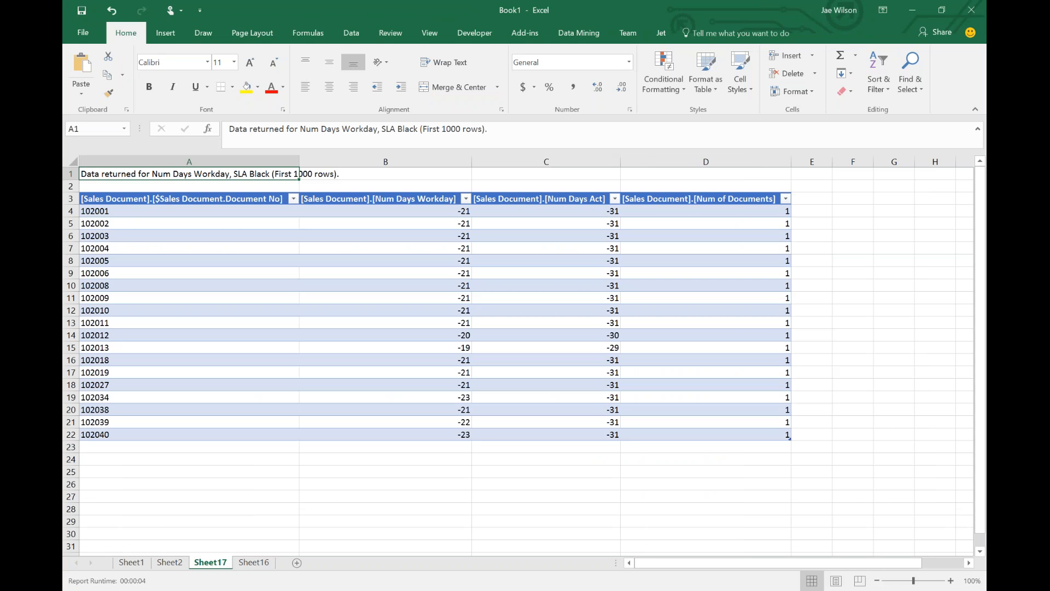
Step: Open the project notes on Sheet2 and go back to the Time Based Performance Metrics outline at the beginning
left_click(170, 562)
scroll(216, 512, "up", 10)
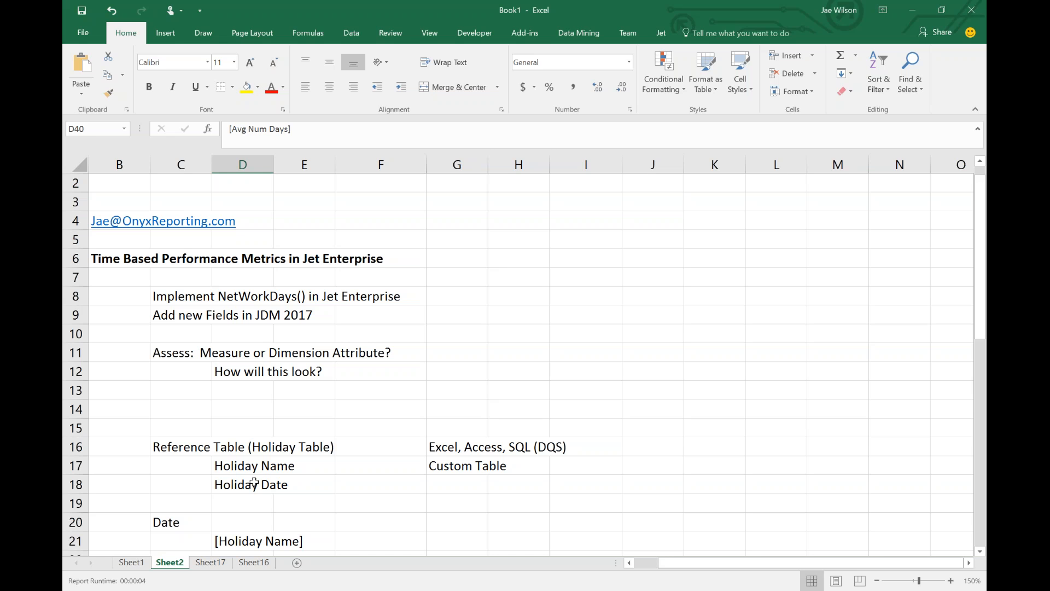
left_click(293, 502)
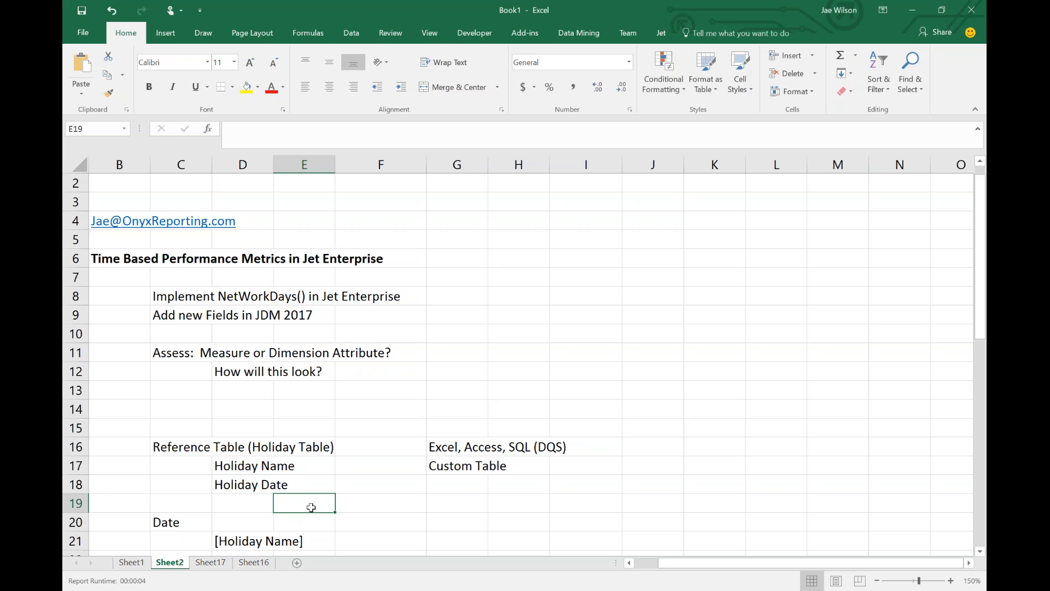
Step: On Sheet1, review the Net Working Days and Actual Days columns and the holiday date list in J4:L12
left_click(122, 562)
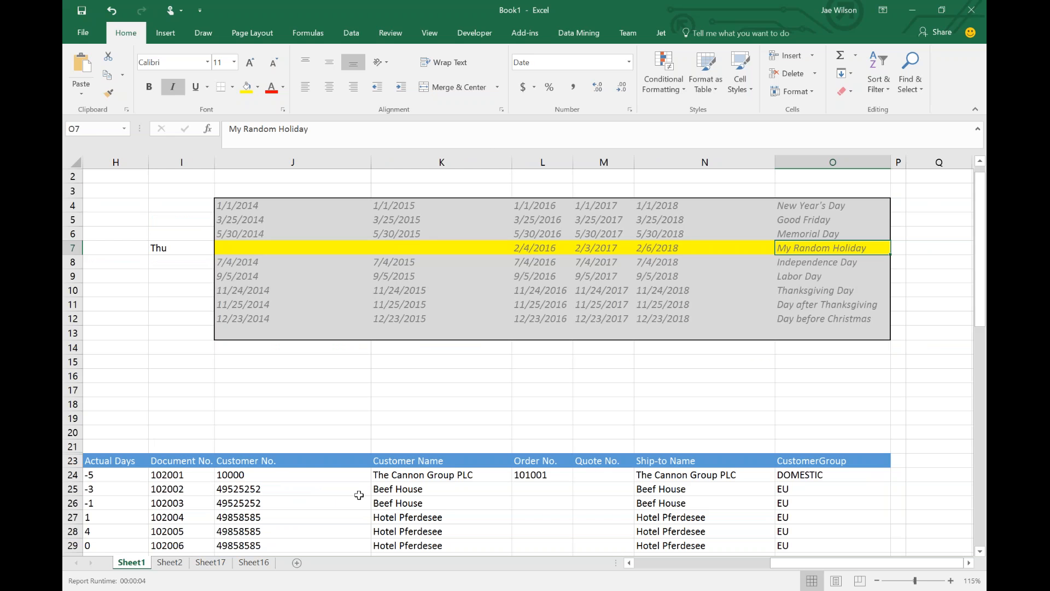
scroll(362, 484, "down", 2)
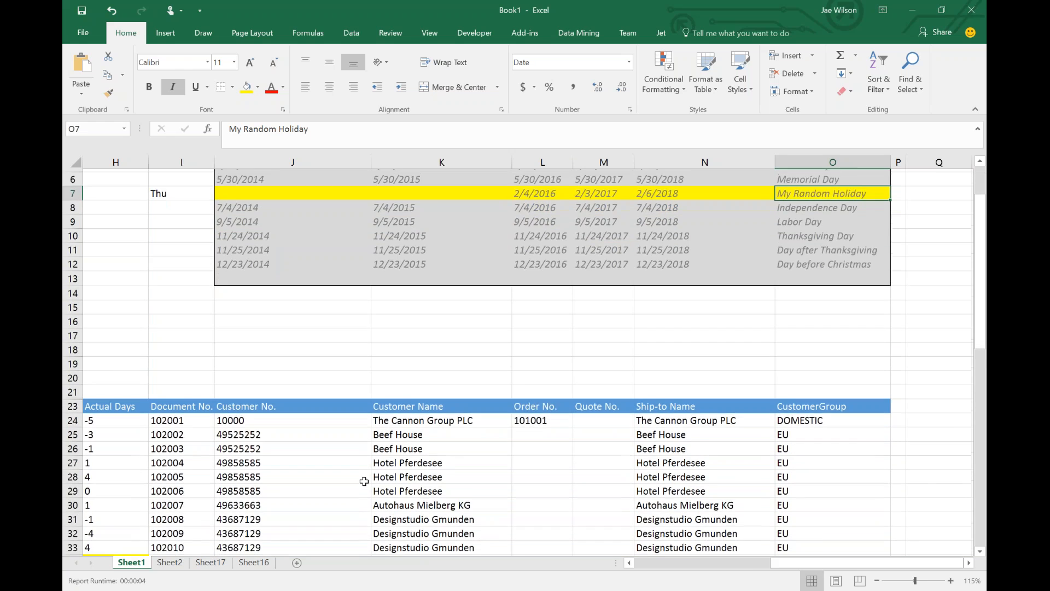
left_click_drag(777, 564, 716, 564)
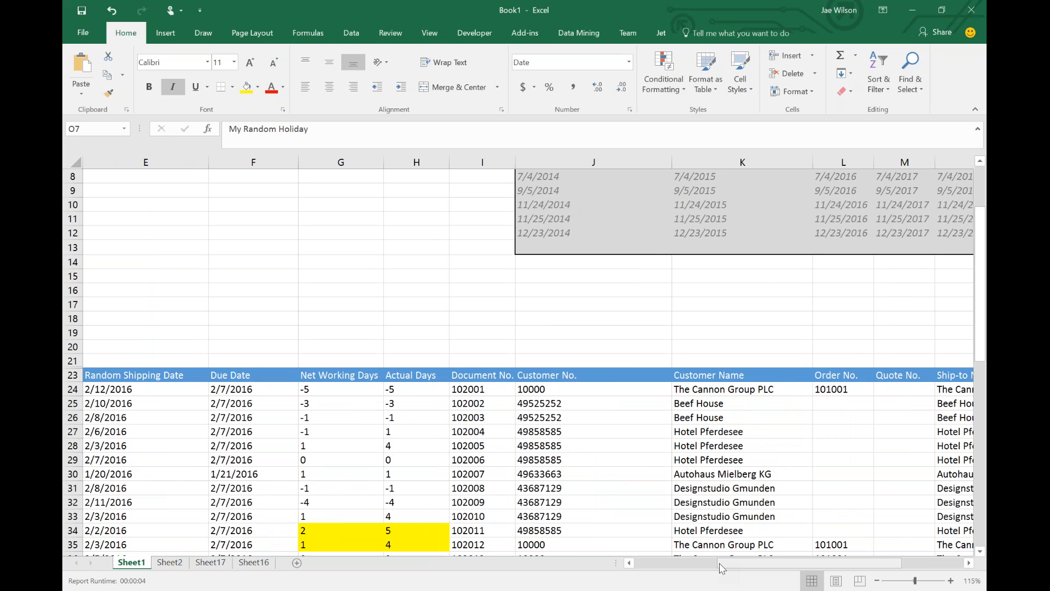
left_click_drag(349, 332, 431, 533)
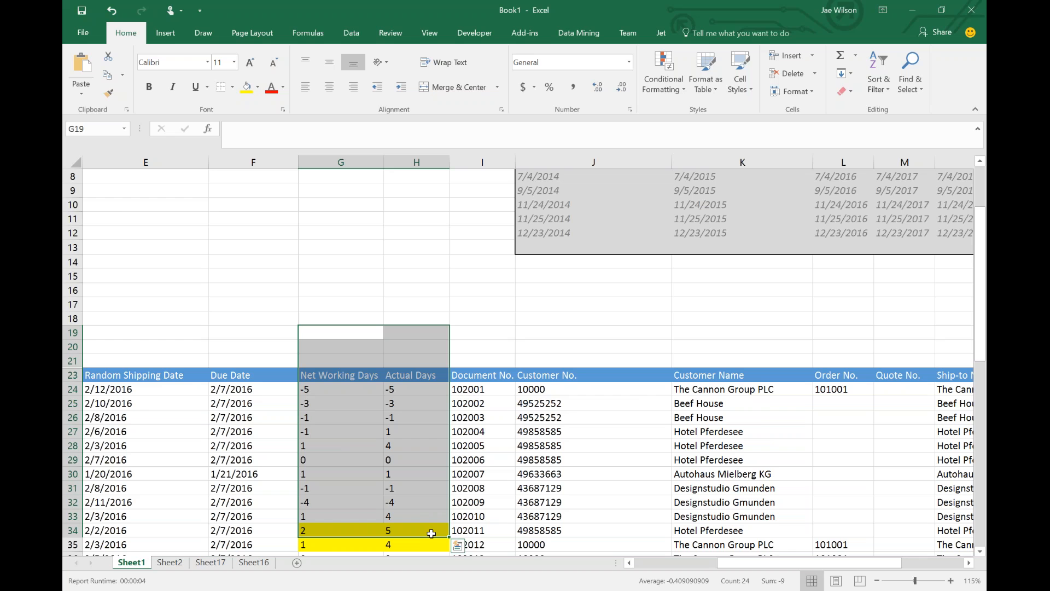
scroll(431, 533, "up", 2)
left_click_drag(539, 205, 815, 318)
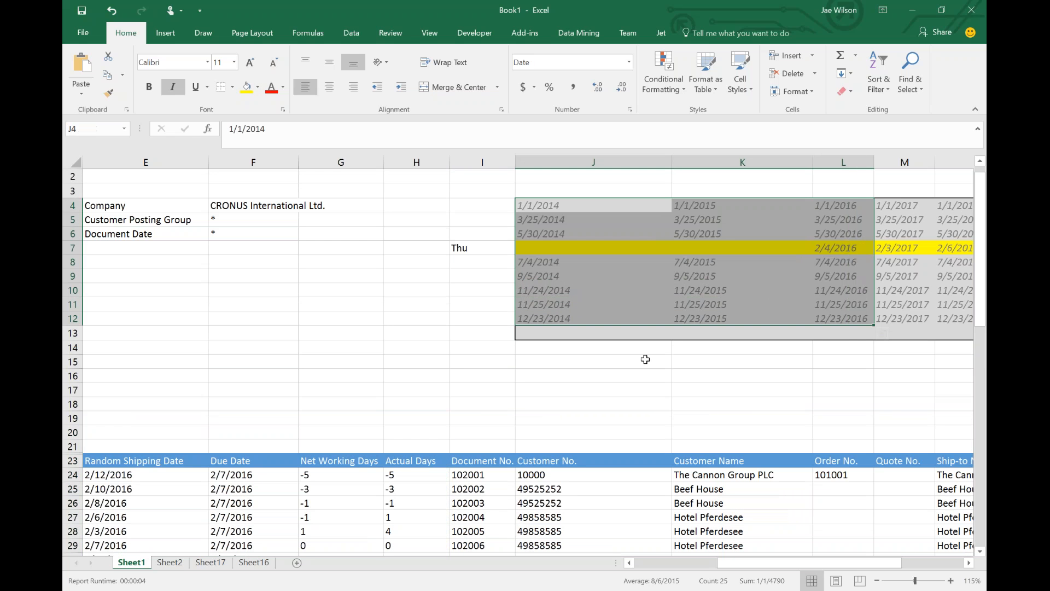
Step: Return to Sheet2 and review the Reference Table (Holiday Table) notes with their source options, highlighting C16:H18
left_click(180, 566)
scroll(374, 460, "down", 2)
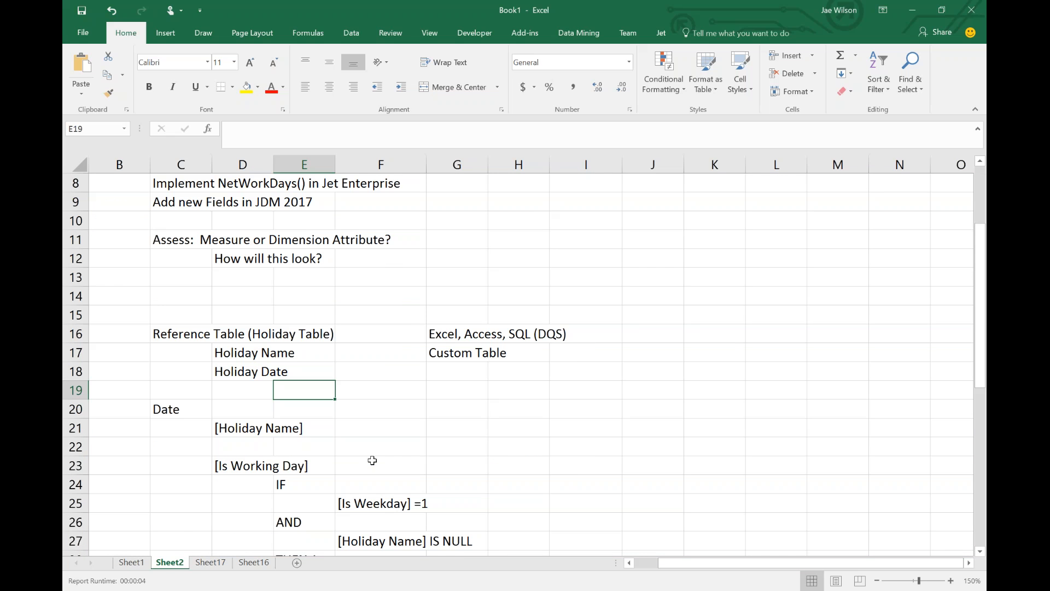
scroll(387, 452, "up", 2)
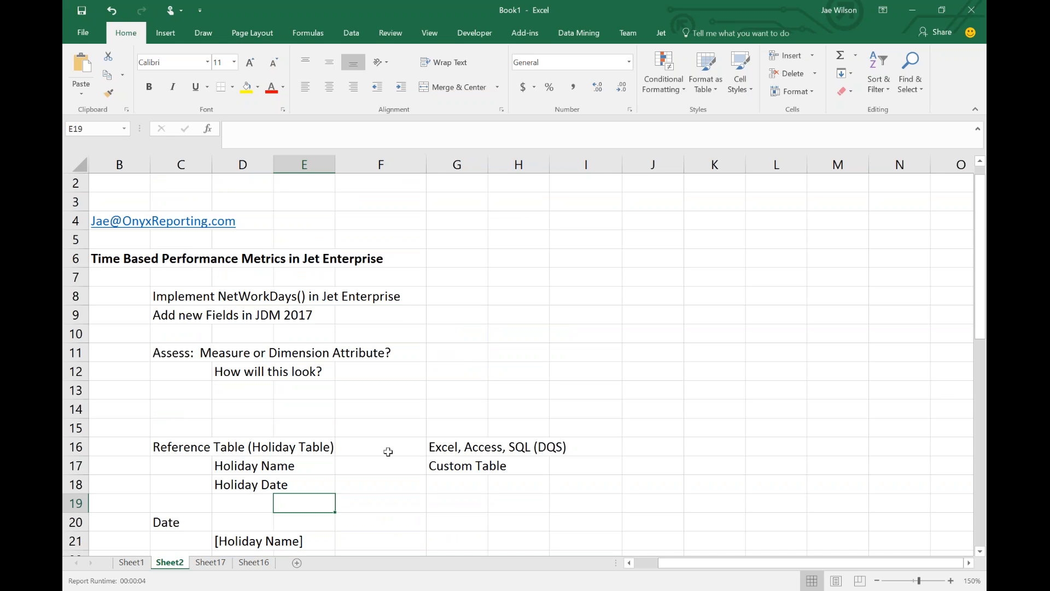
left_click_drag(202, 444, 290, 484)
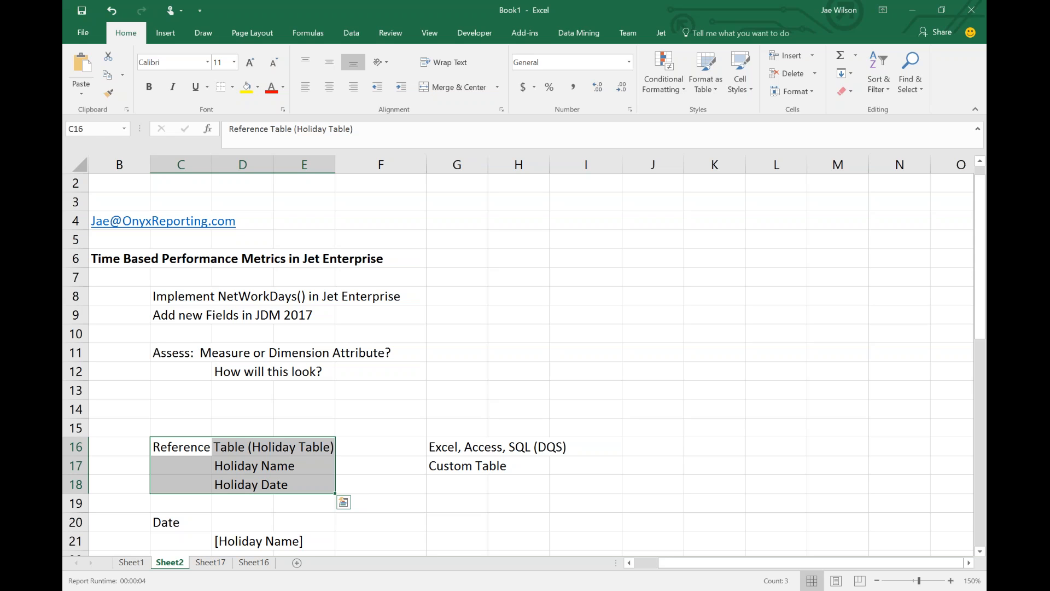
left_click_drag(161, 447, 504, 486)
scroll(504, 486, "down", 3)
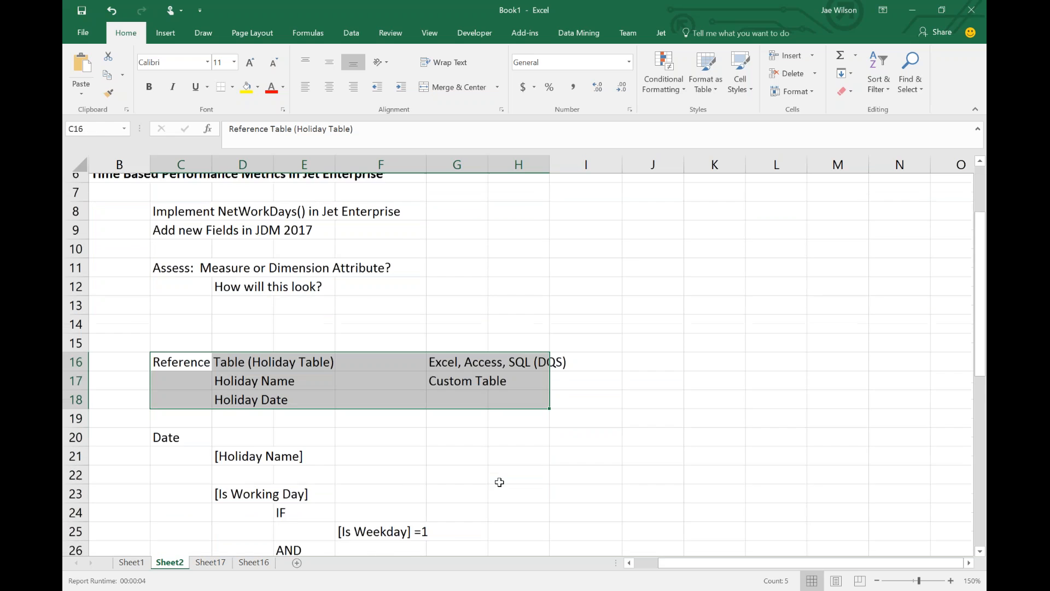
scroll(453, 475, "down", 1)
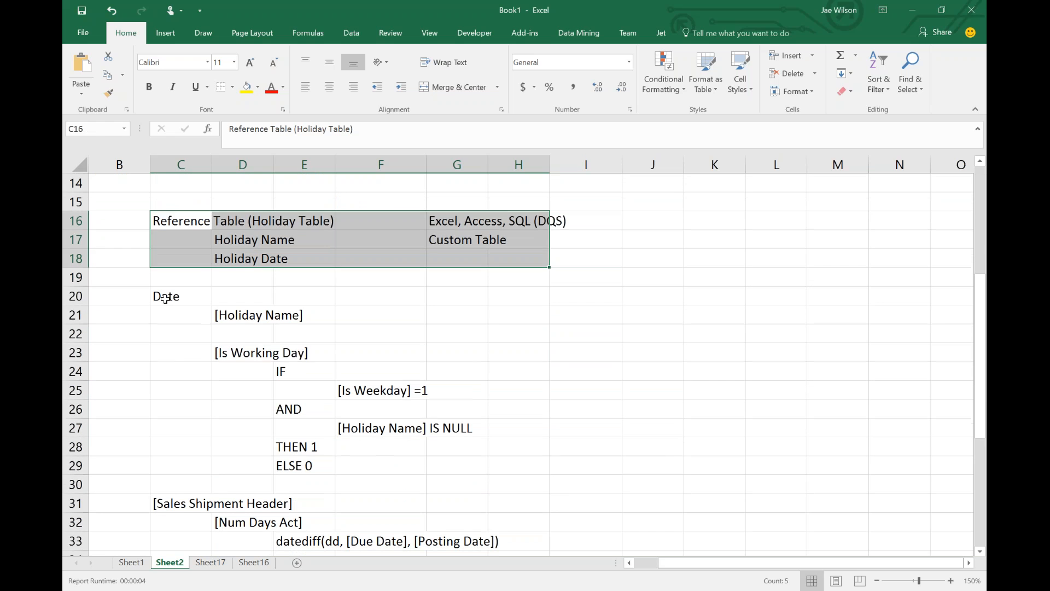
Step: Review the Date table notes for Holiday Name and the Is Working Day conditions, along with the Num Days Act datediff formula
left_click(241, 315)
left_click_drag(241, 314, 479, 470)
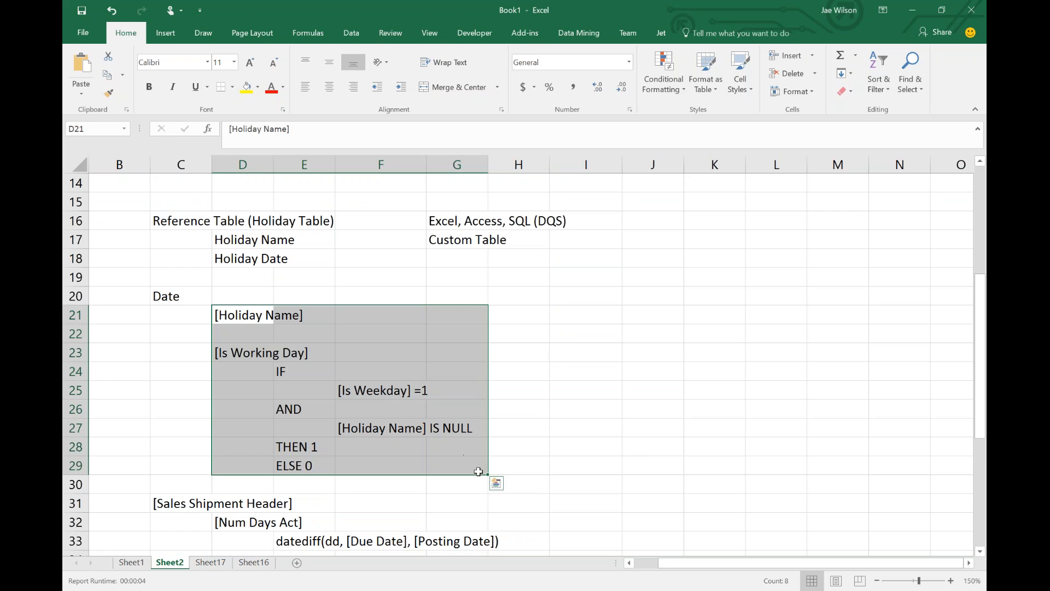
scroll(482, 471, "down", 1)
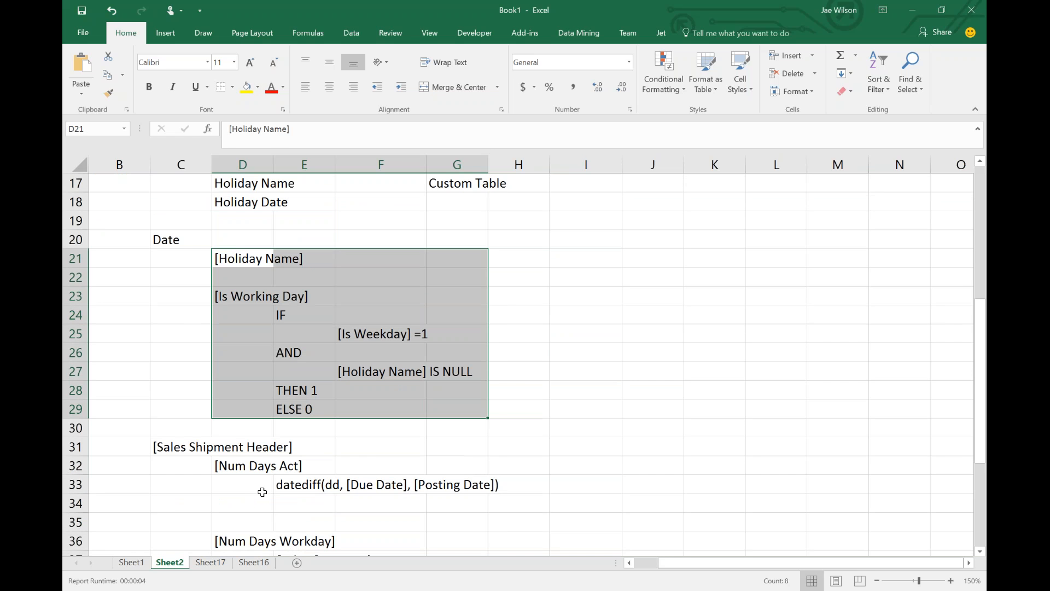
left_click(310, 485)
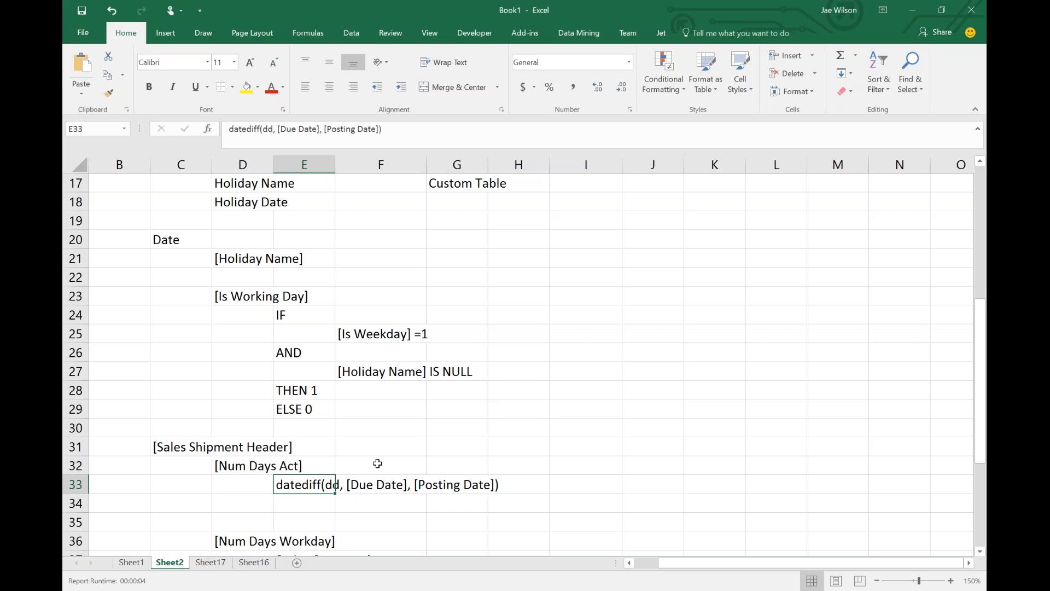
scroll(369, 465, "up", 2)
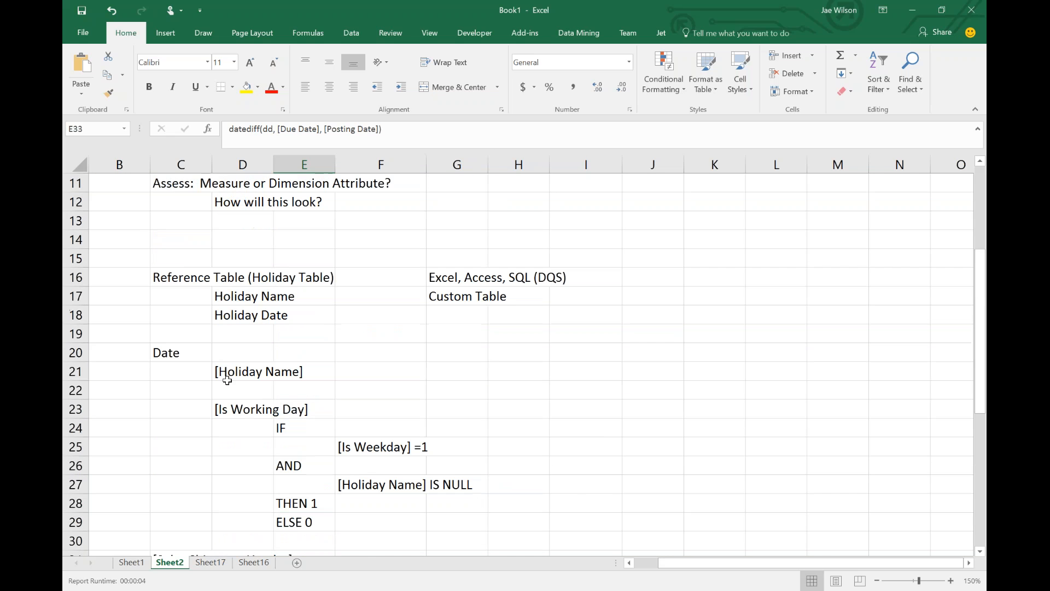
left_click_drag(181, 348, 485, 521)
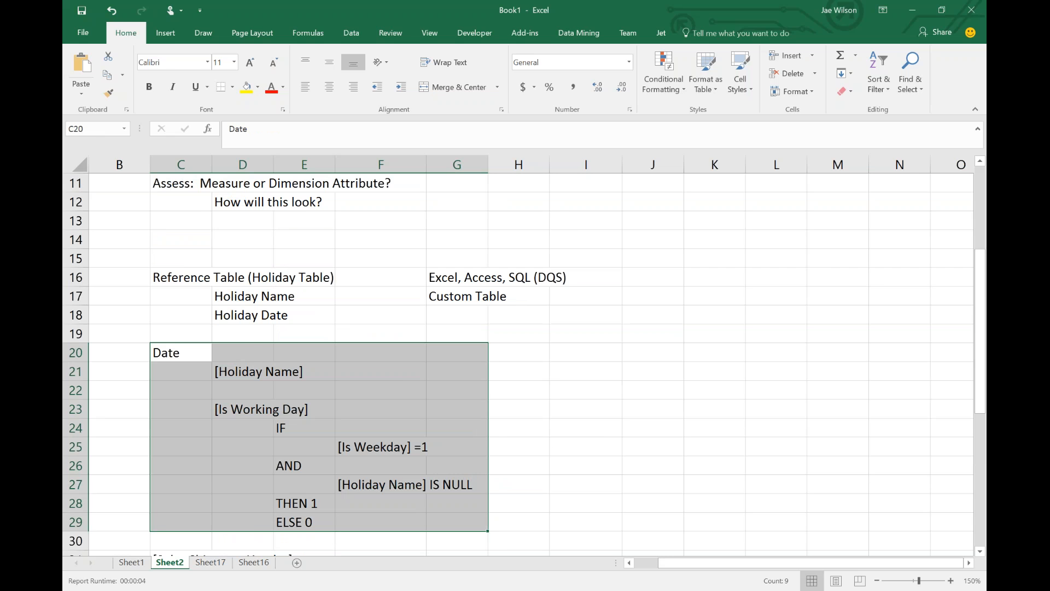
scroll(479, 498, "down", 1)
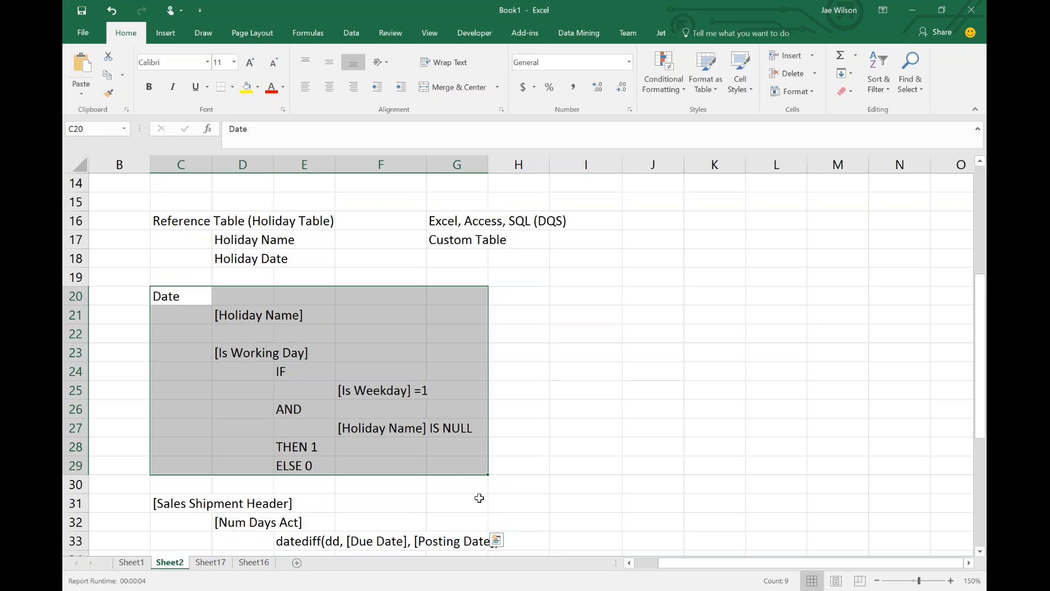
left_click(262, 353)
left_click(365, 386)
left_click(377, 432)
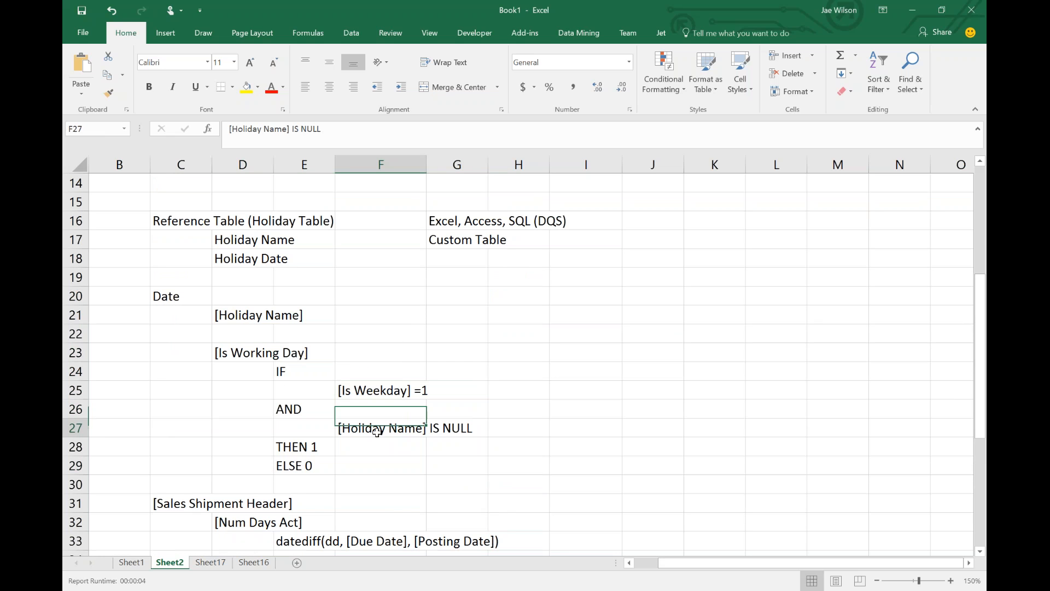
Step: Review the Sales Shipment Header notes on Num Days Workday, including its script command and pre-execution step
scroll(484, 485, "down", 3)
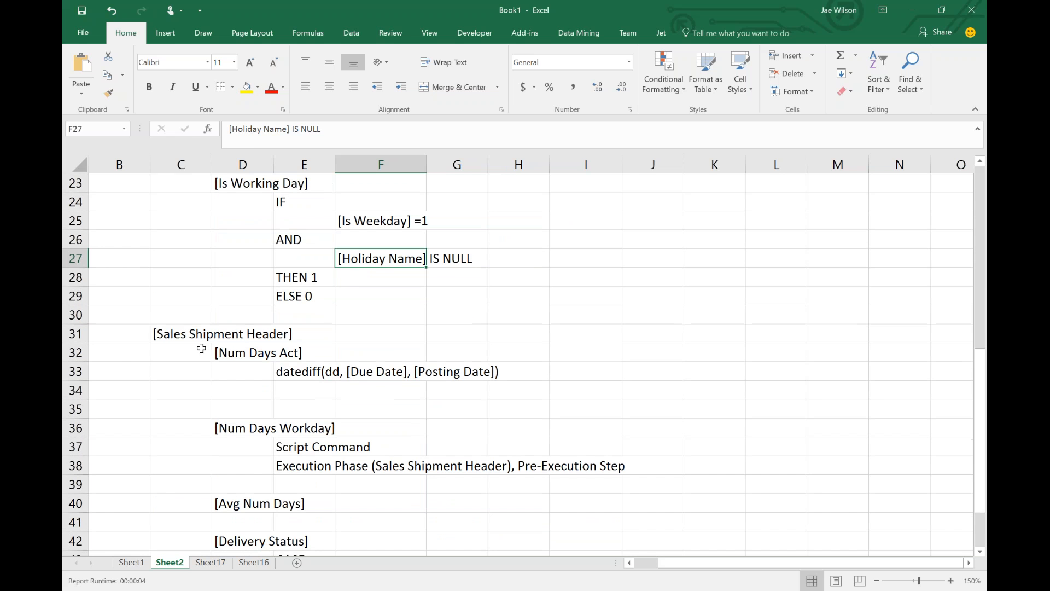
left_click(192, 335)
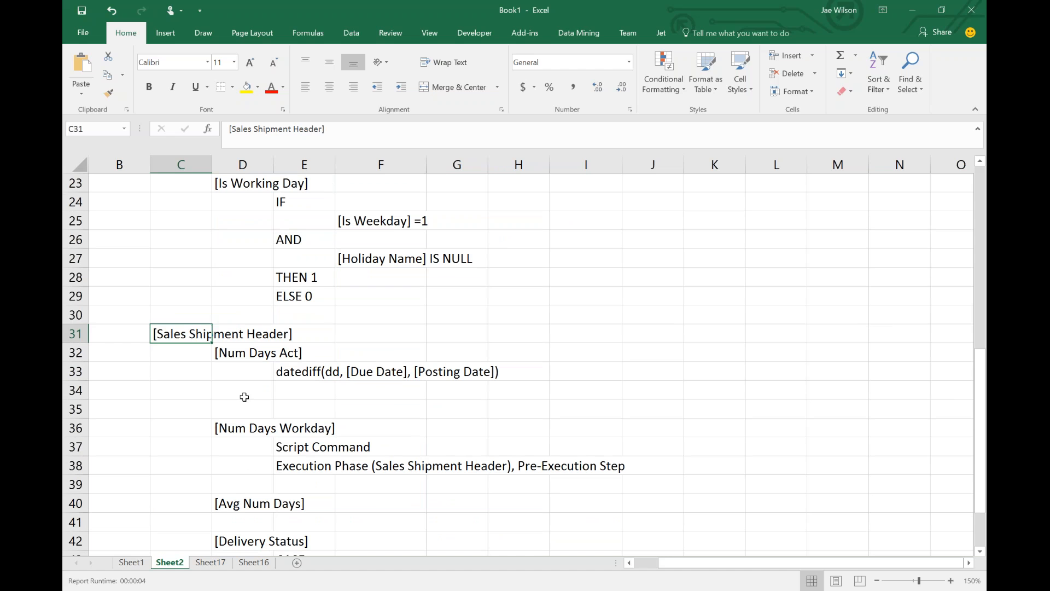
left_click(293, 446)
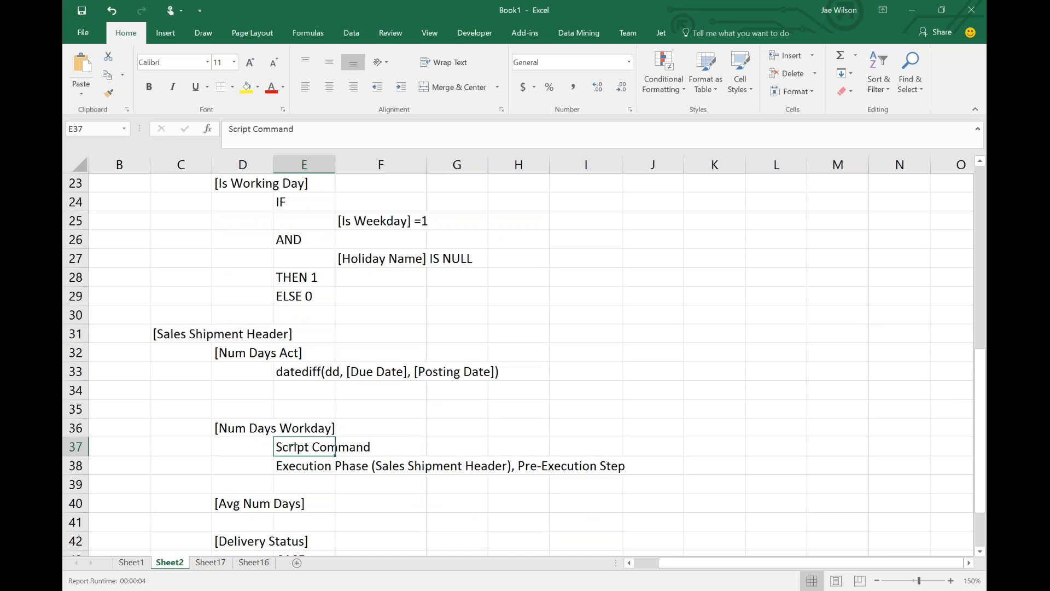
left_click(312, 462)
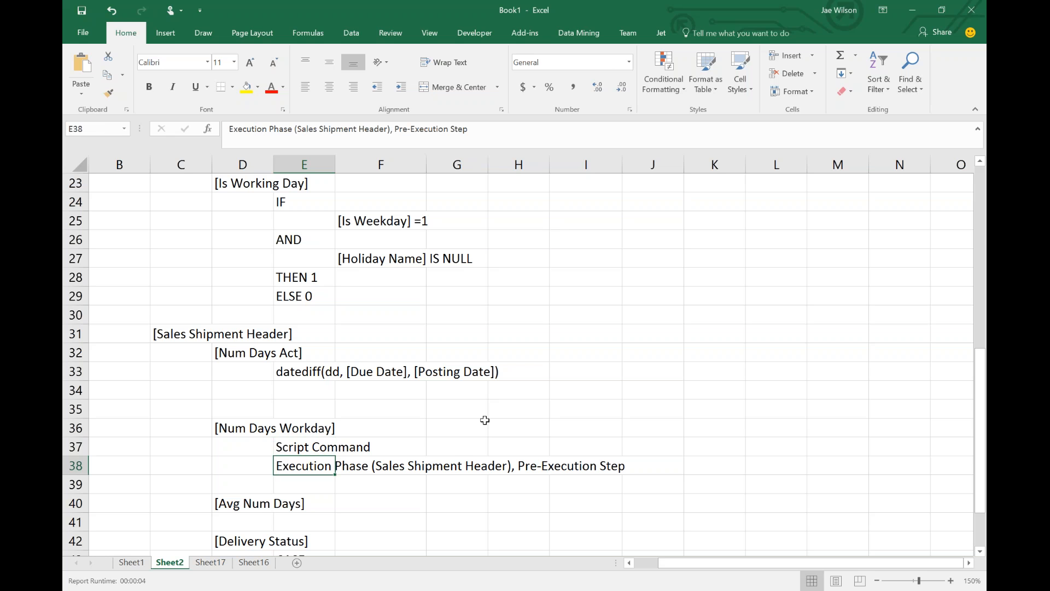
left_click(248, 428)
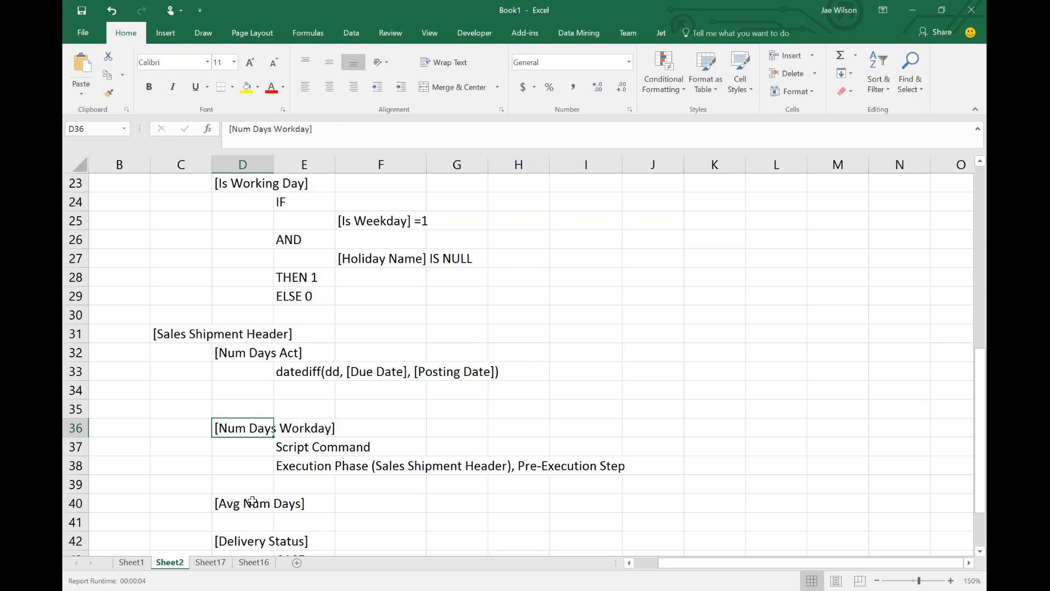
scroll(255, 485, "down", 1)
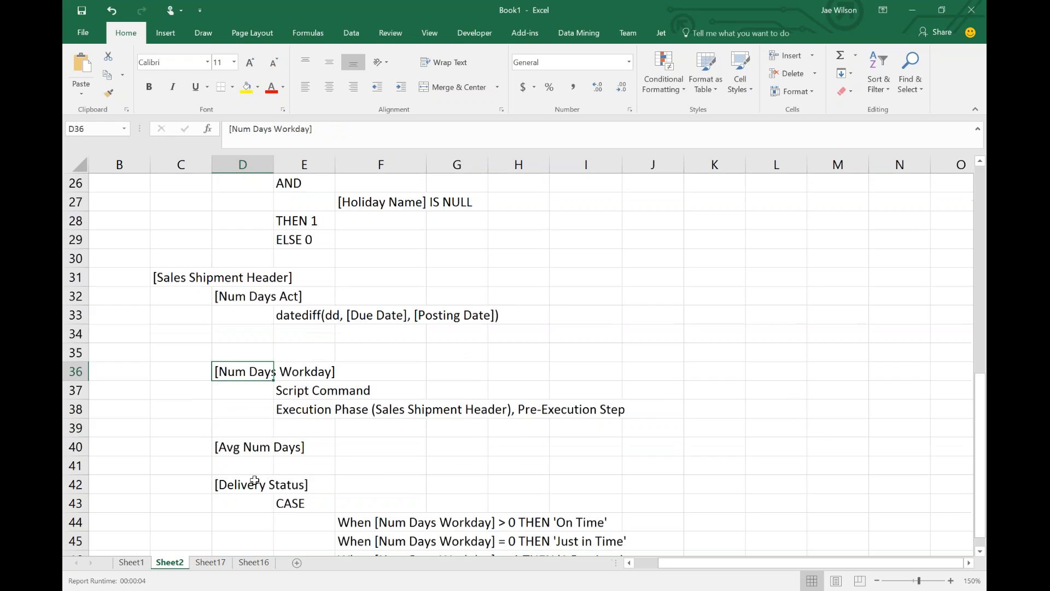
Step: Highlight the Delivery Status CASE notes in D42:J47 and review their Num Days Workday conditions
scroll(255, 481, "down", 2)
left_click_drag(232, 371, 658, 457)
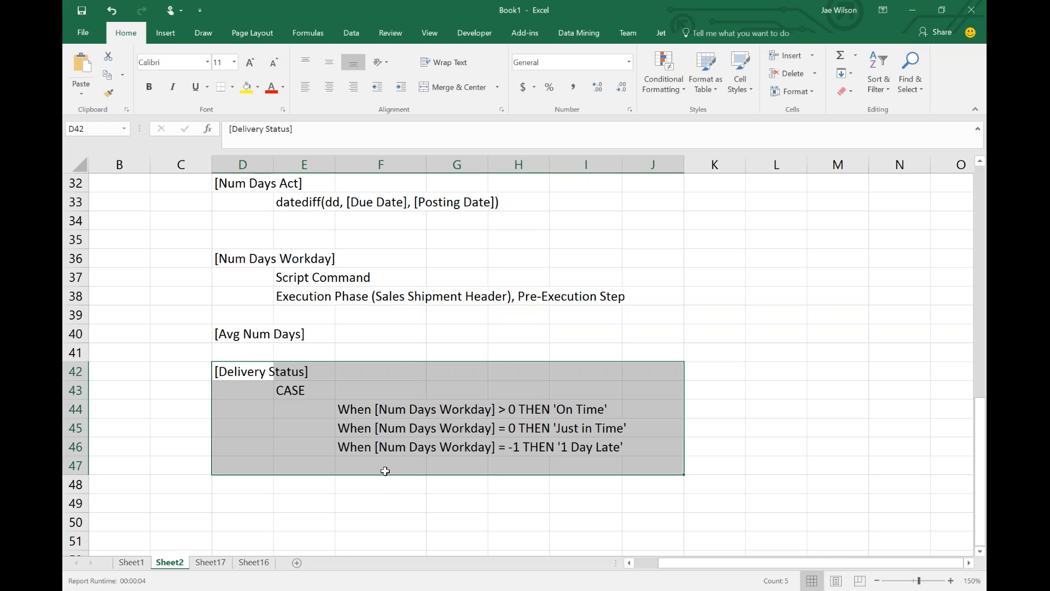
scroll(386, 460, "down", 1)
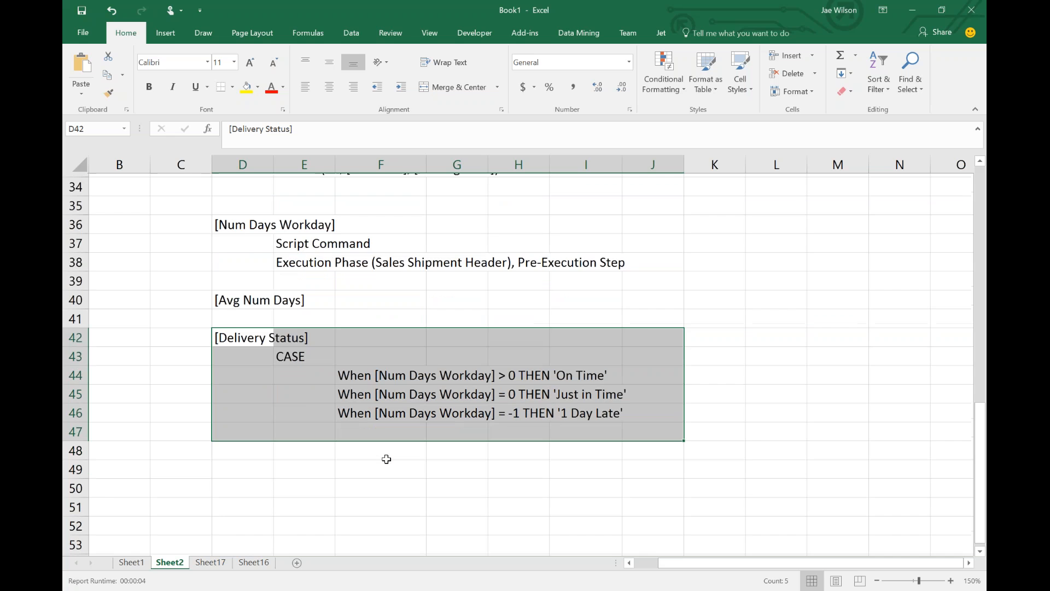
scroll(386, 460, "up", 3)
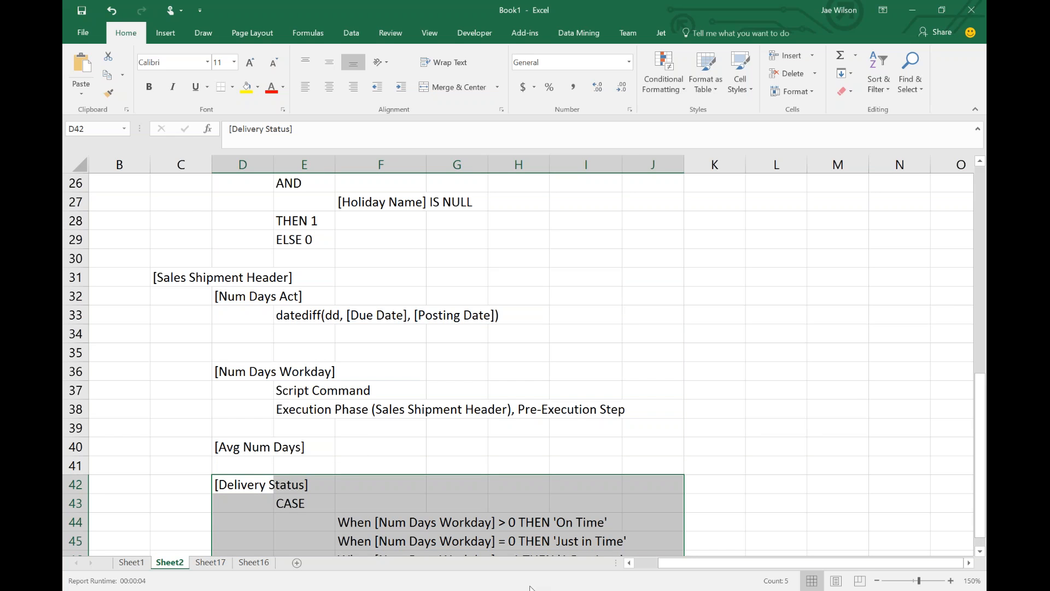
Step: Revisit the drill-through data on Sheet17 and the pivot table on Sheet16, and switch to the Power BI Desktop report with the charts
left_click(201, 565)
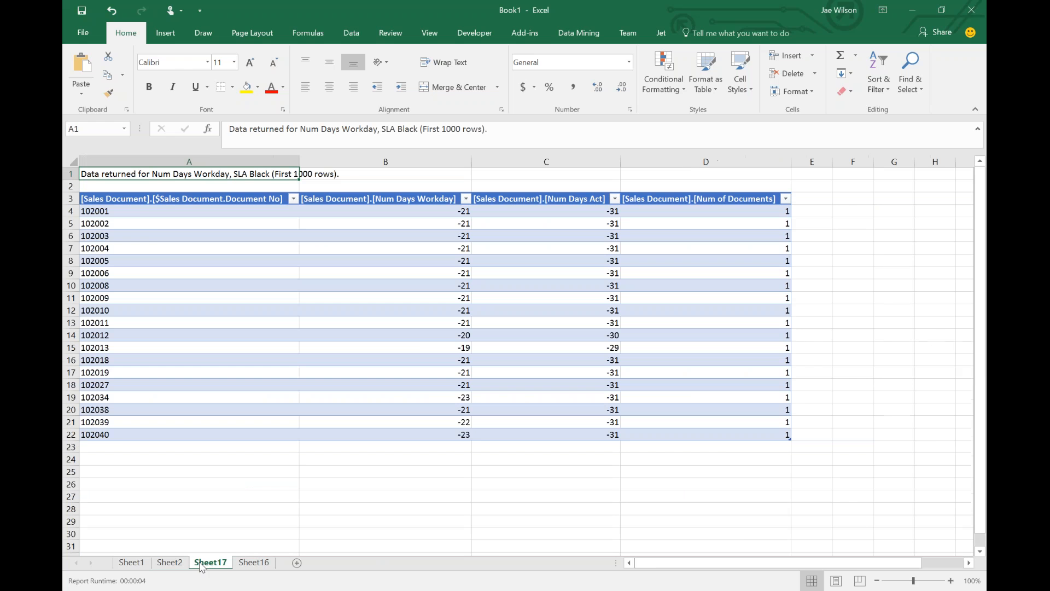
left_click(263, 564)
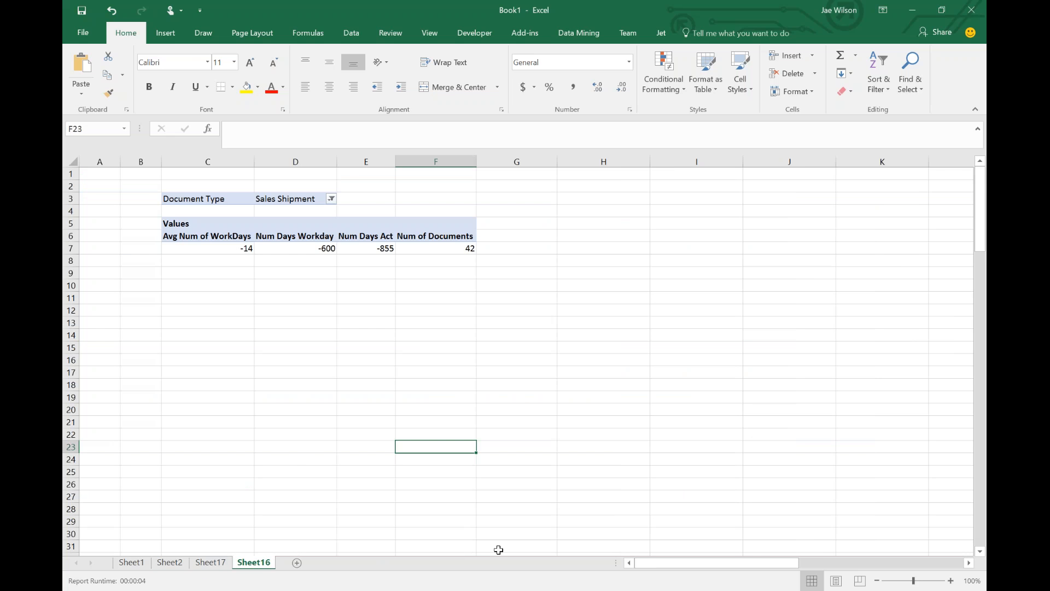
mouse_move(580, 533)
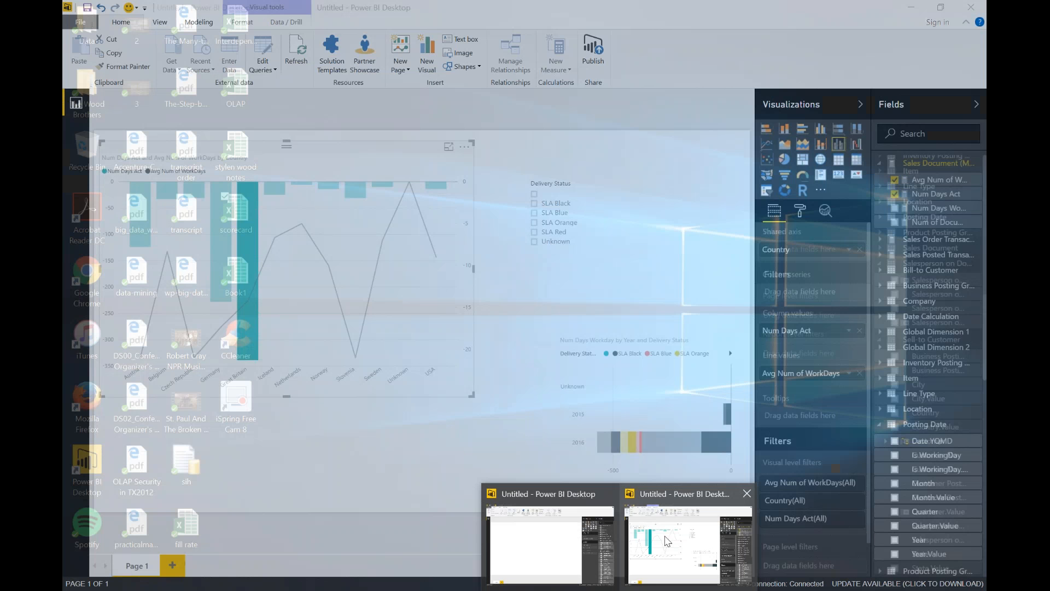
left_click(689, 544)
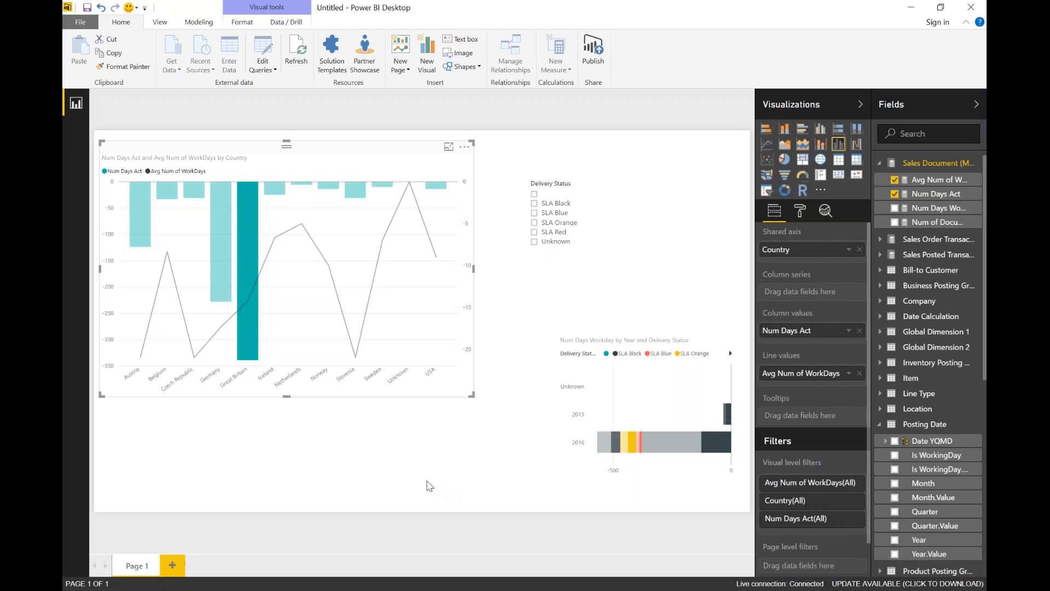
Step: Switch back to the Excel workbook and return to the earlier part of the Sheet2 notes
left_click(487, 588)
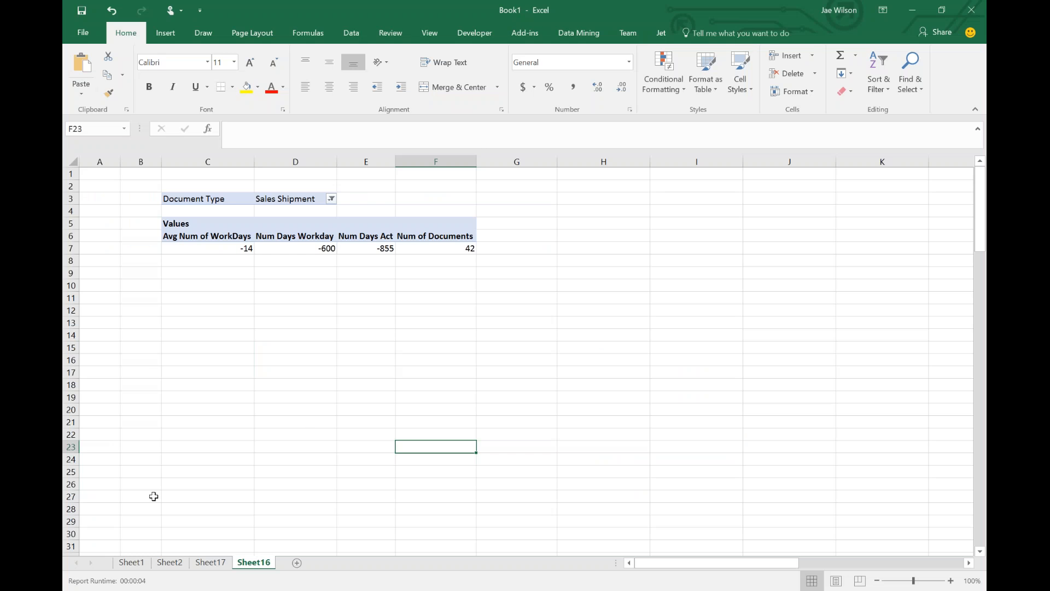
left_click(164, 562)
scroll(189, 531, "up", 8)
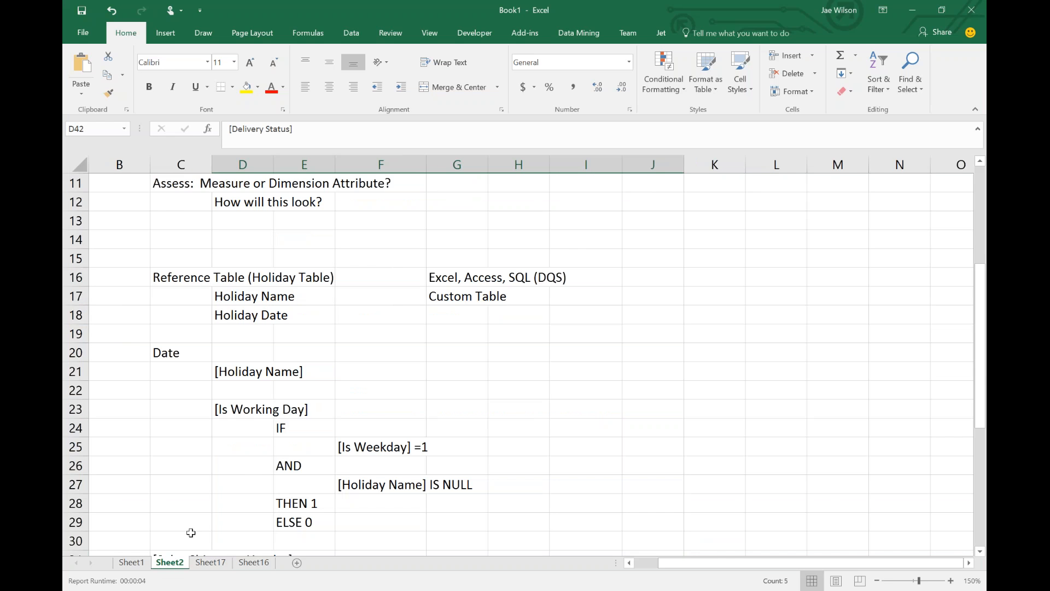